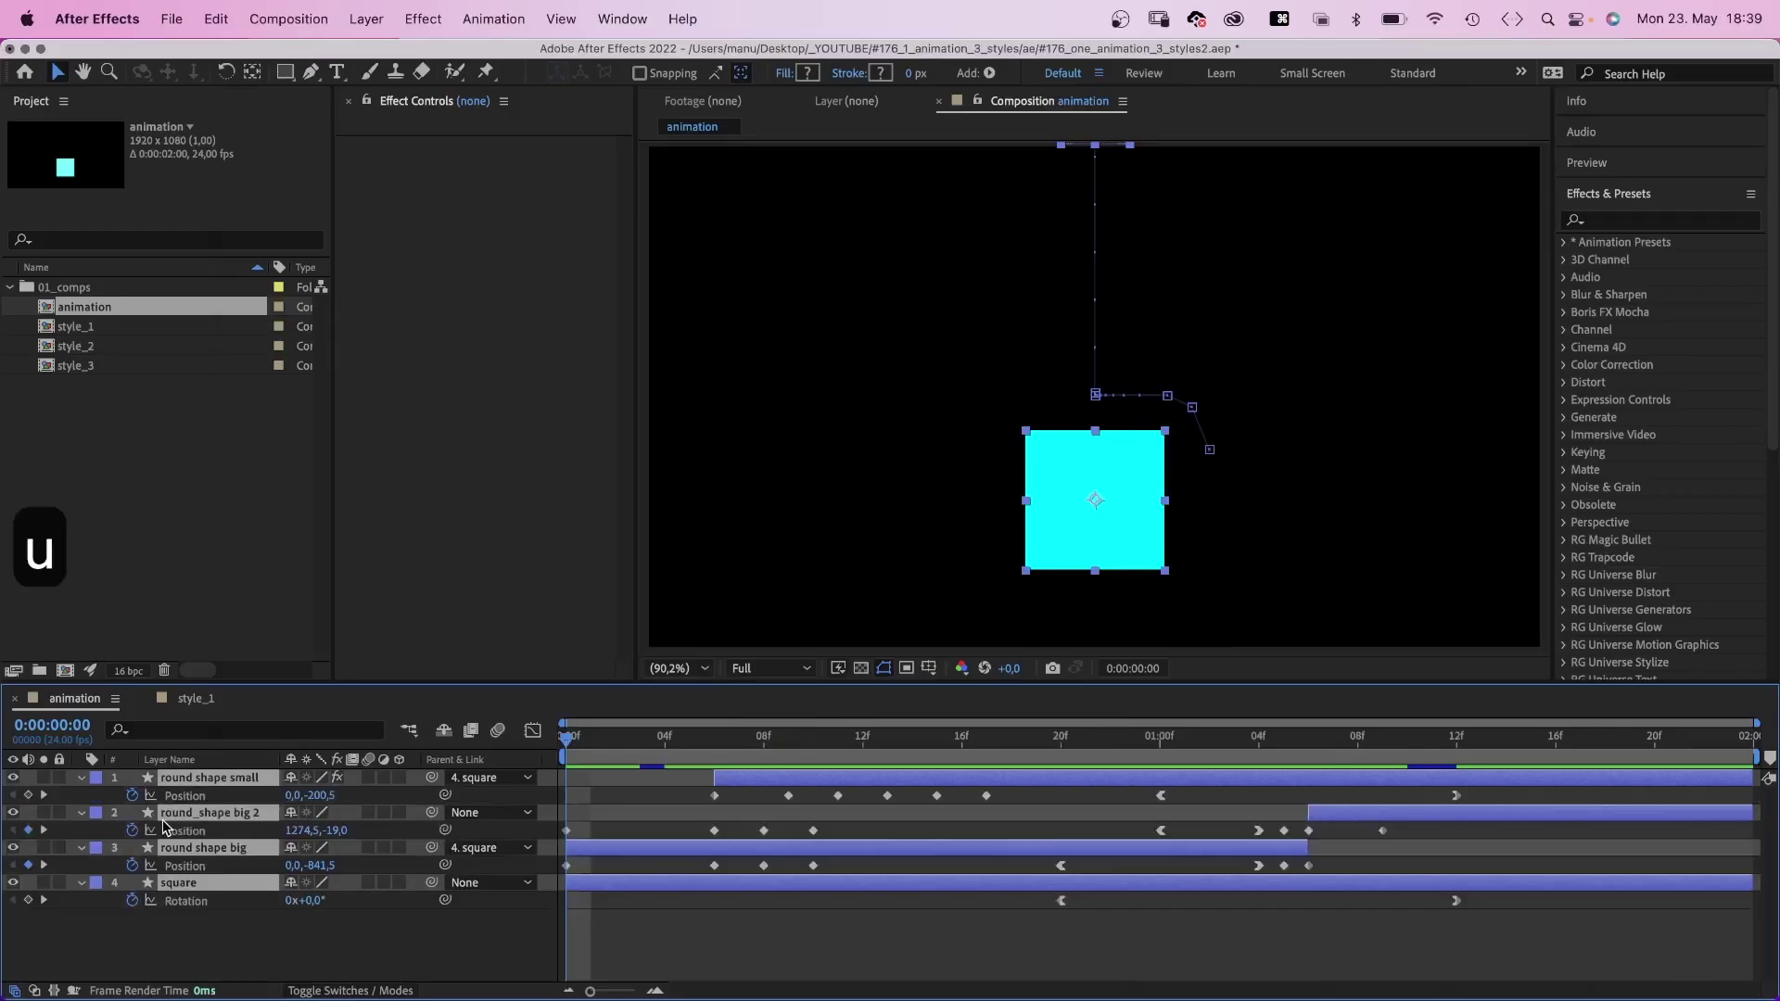
# Preview the style_1 animation.
pyautogui.press('space')
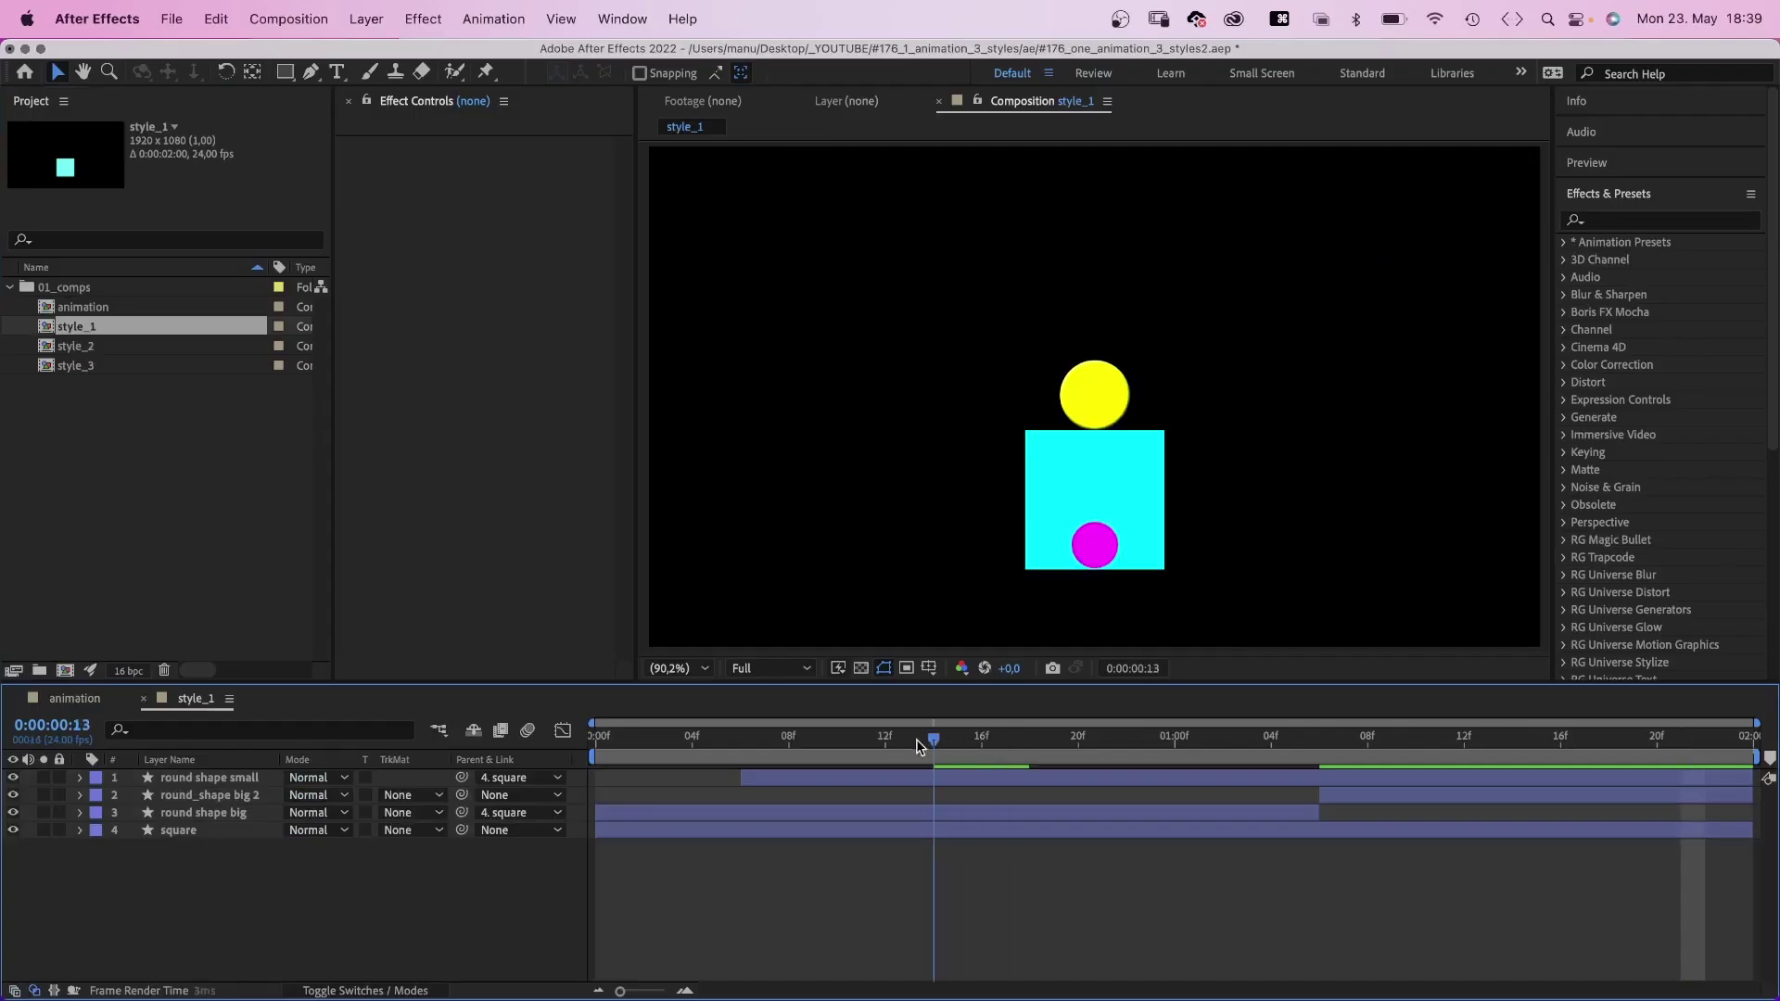
# Change the small round shape's fill colour to white.
pyautogui.moveTo(916, 738); pyautogui.dragTo(848, 755)
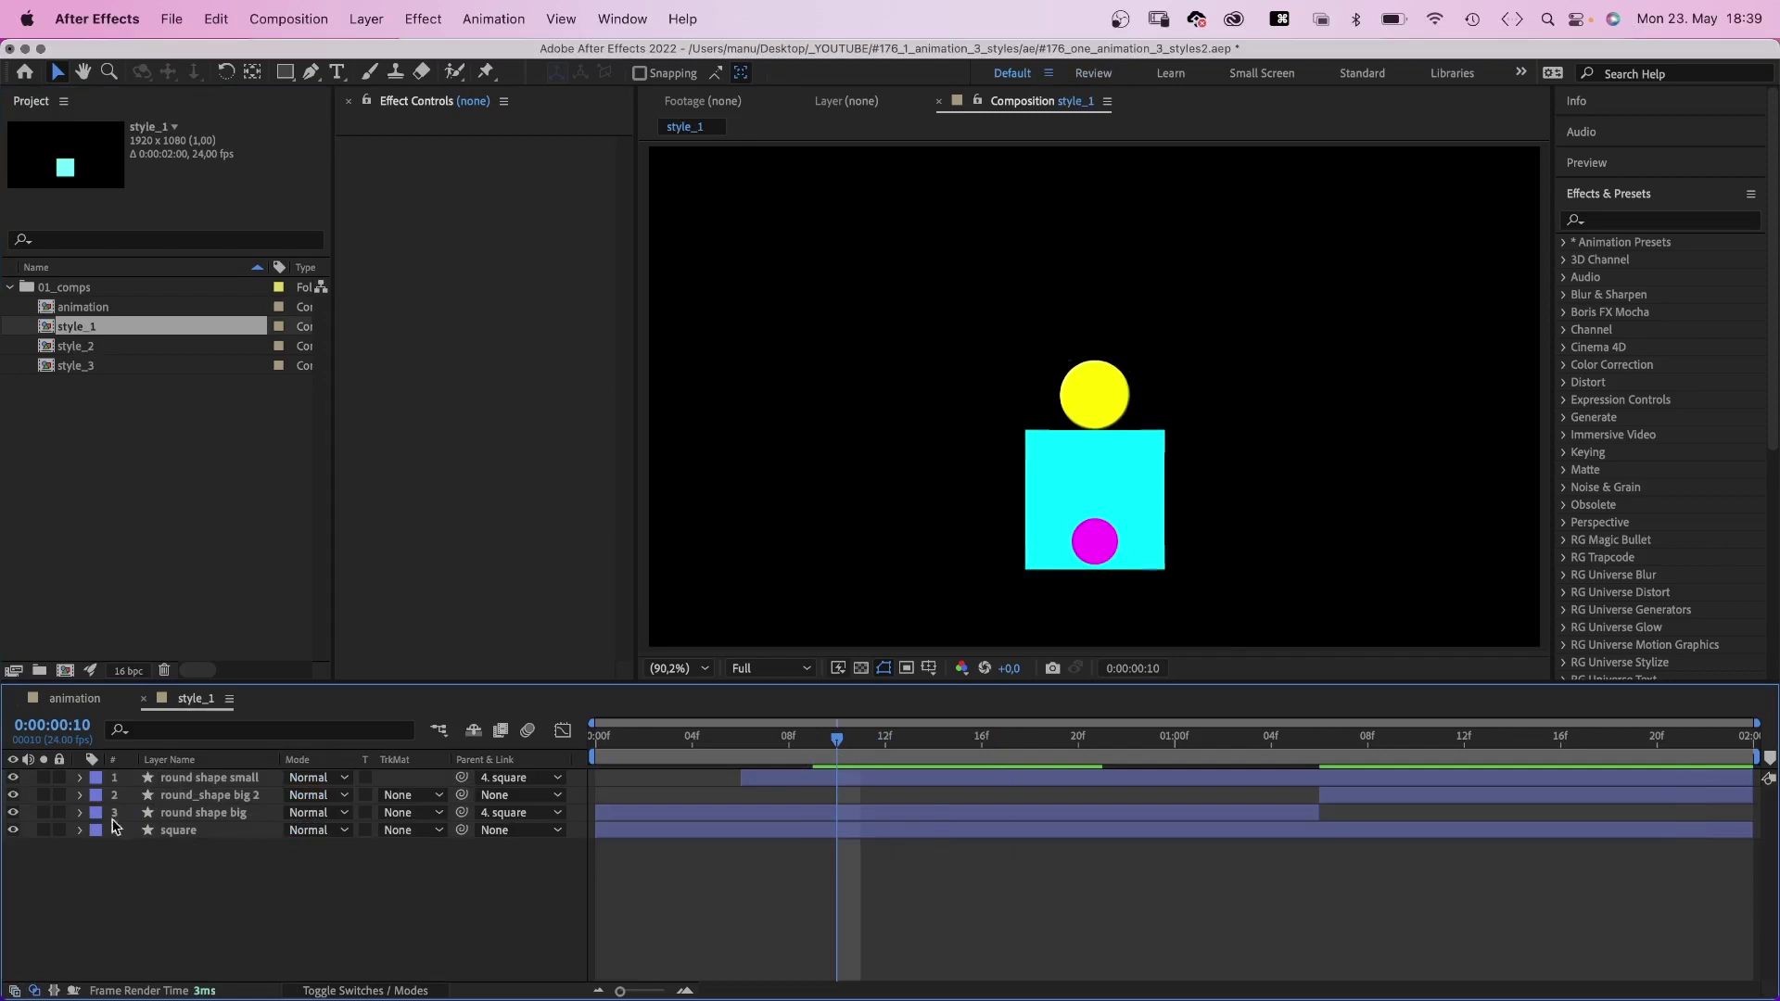
pyautogui.click(205, 780)
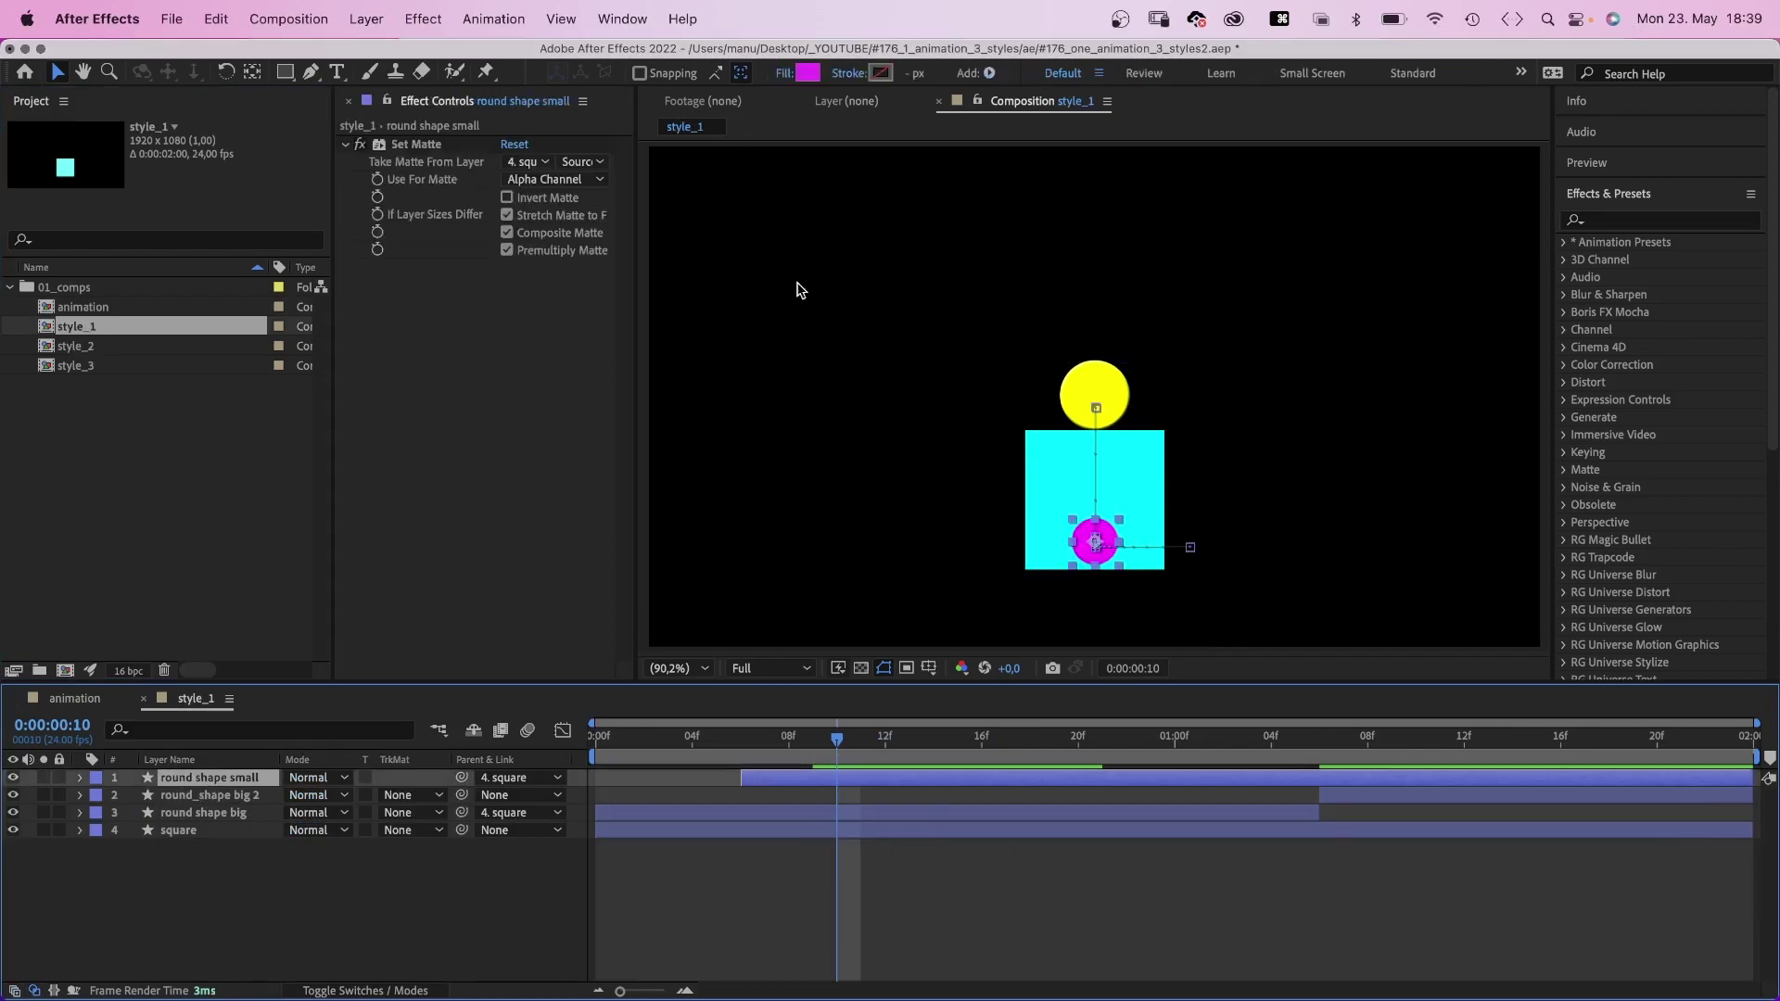
pyautogui.click(808, 73)
pyautogui.moveTo(880, 243); pyautogui.dragTo(670, 196)
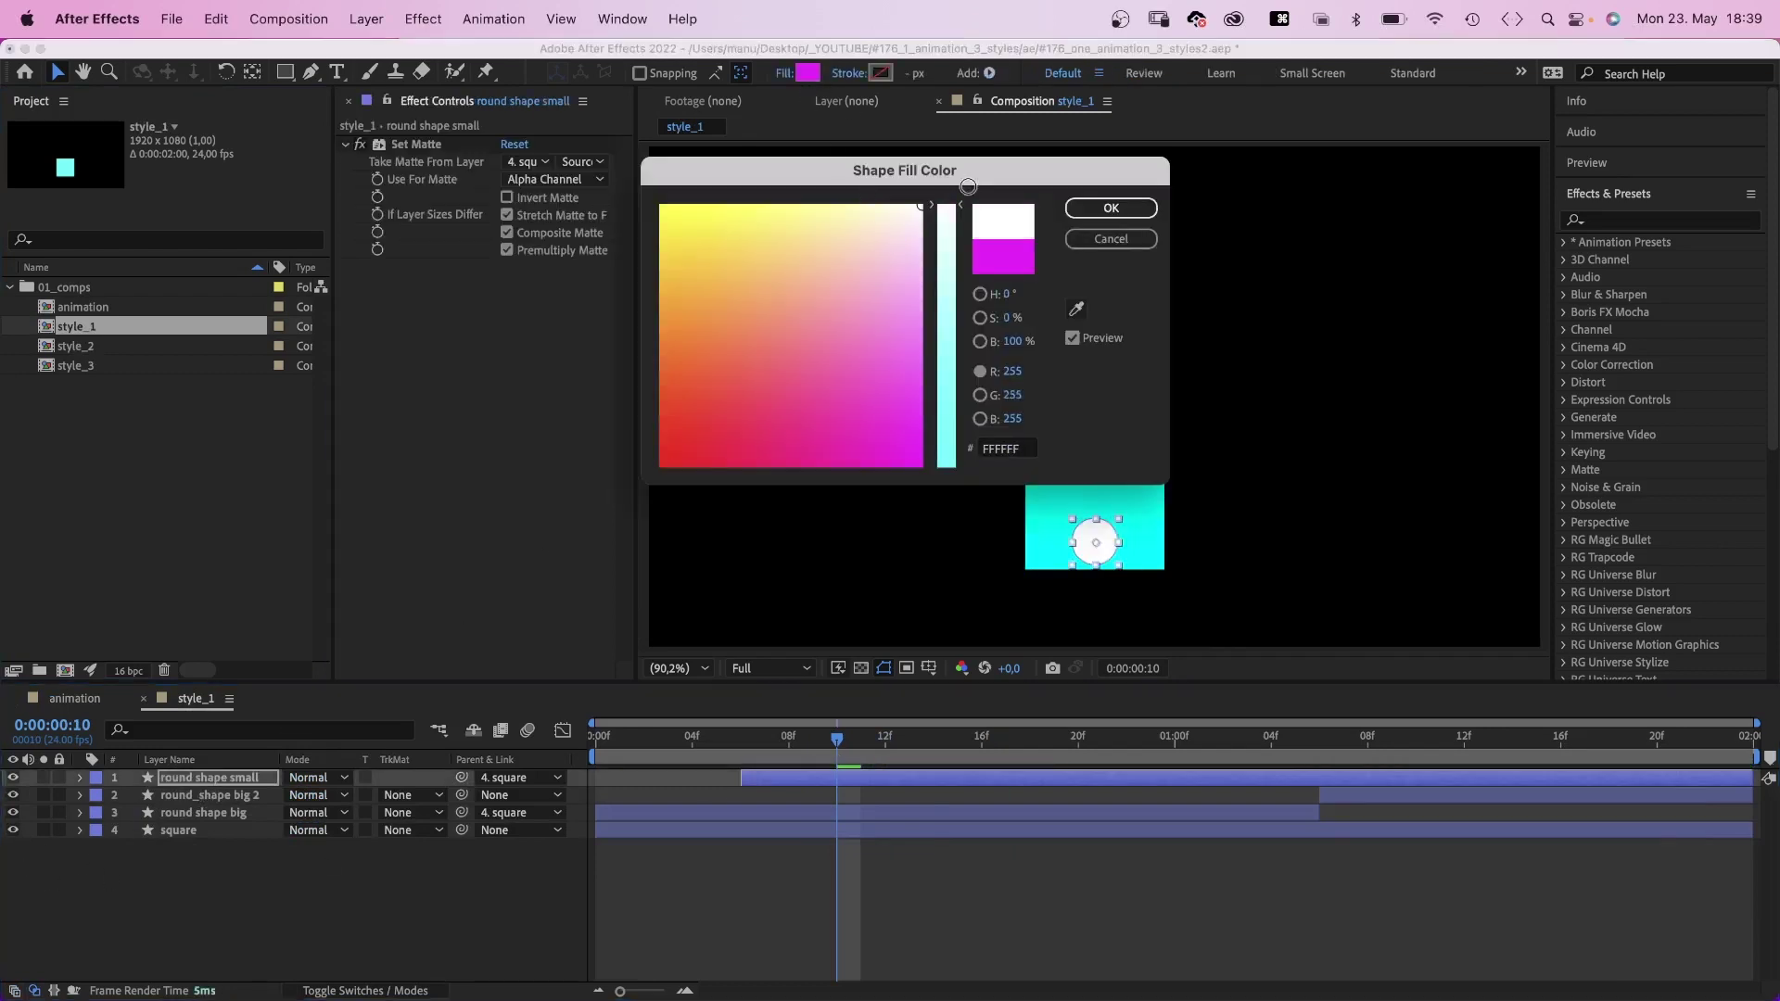
pyautogui.click(1120, 207)
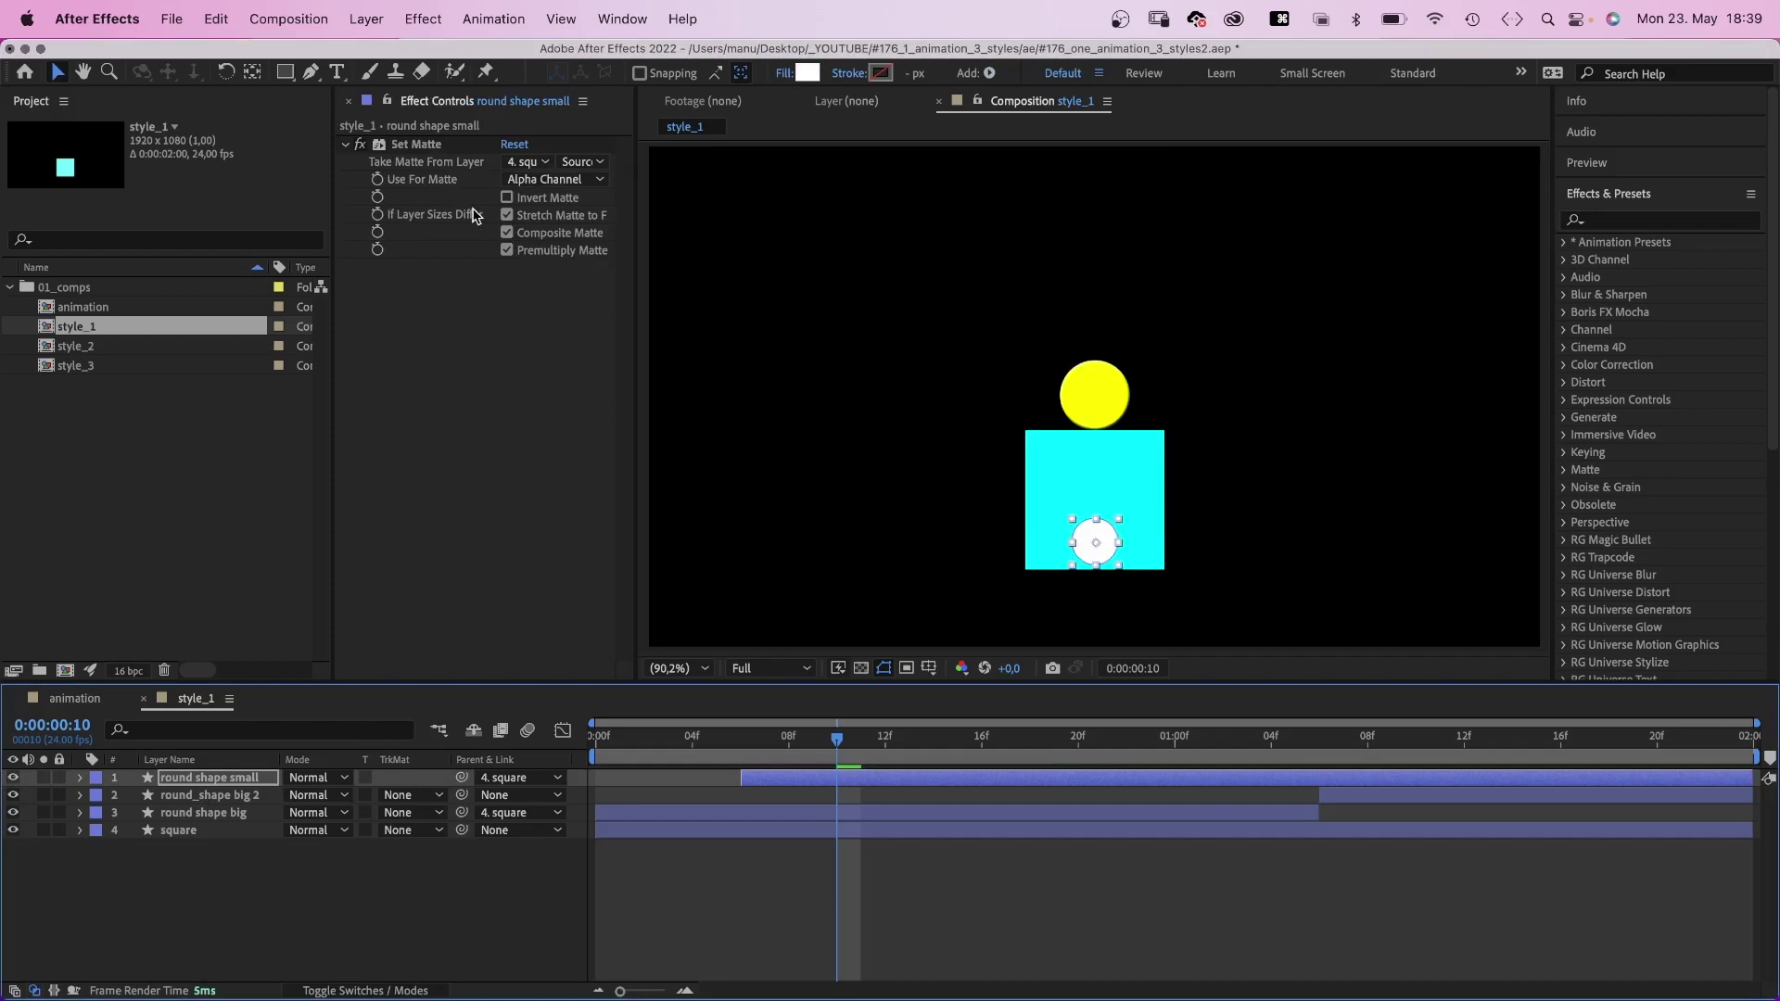
pyautogui.moveTo(839, 737); pyautogui.dragTo(876, 755)
# Apply Glow to the small circle with radius 35 and intensity 1,5.
pyautogui.click(1613, 223)
pyautogui.write('glow')
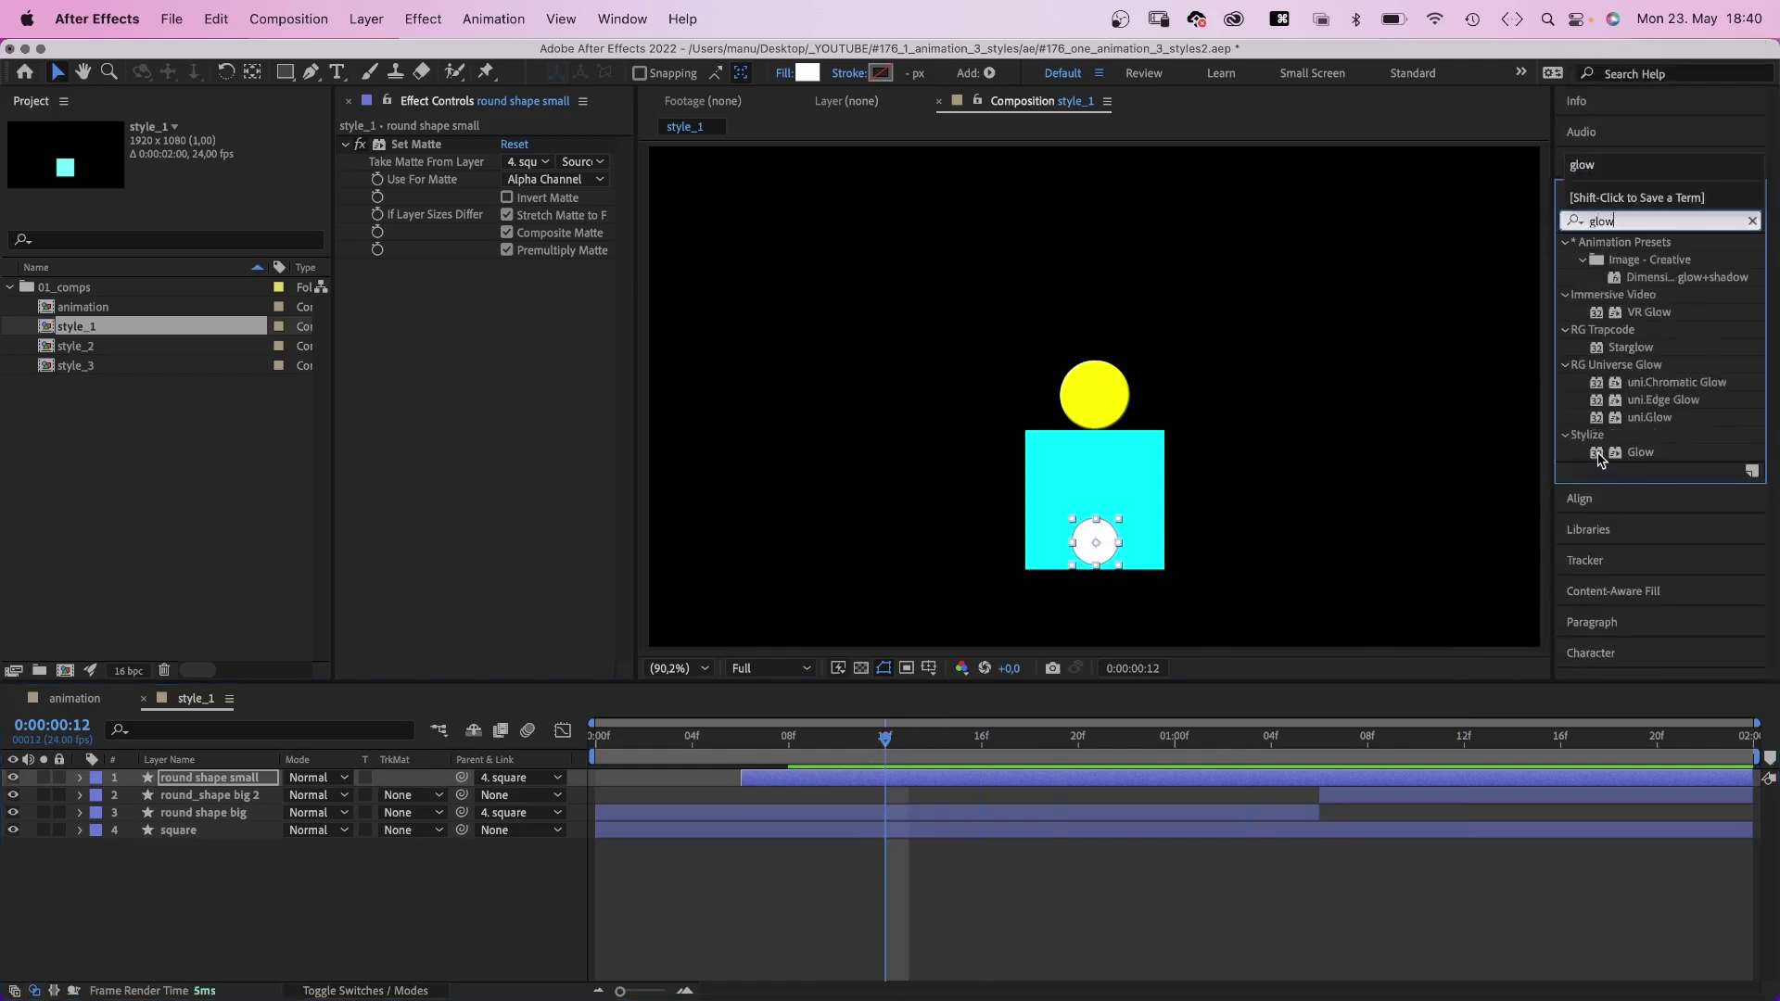
pyautogui.moveTo(1598, 459); pyautogui.dragTo(454, 461)
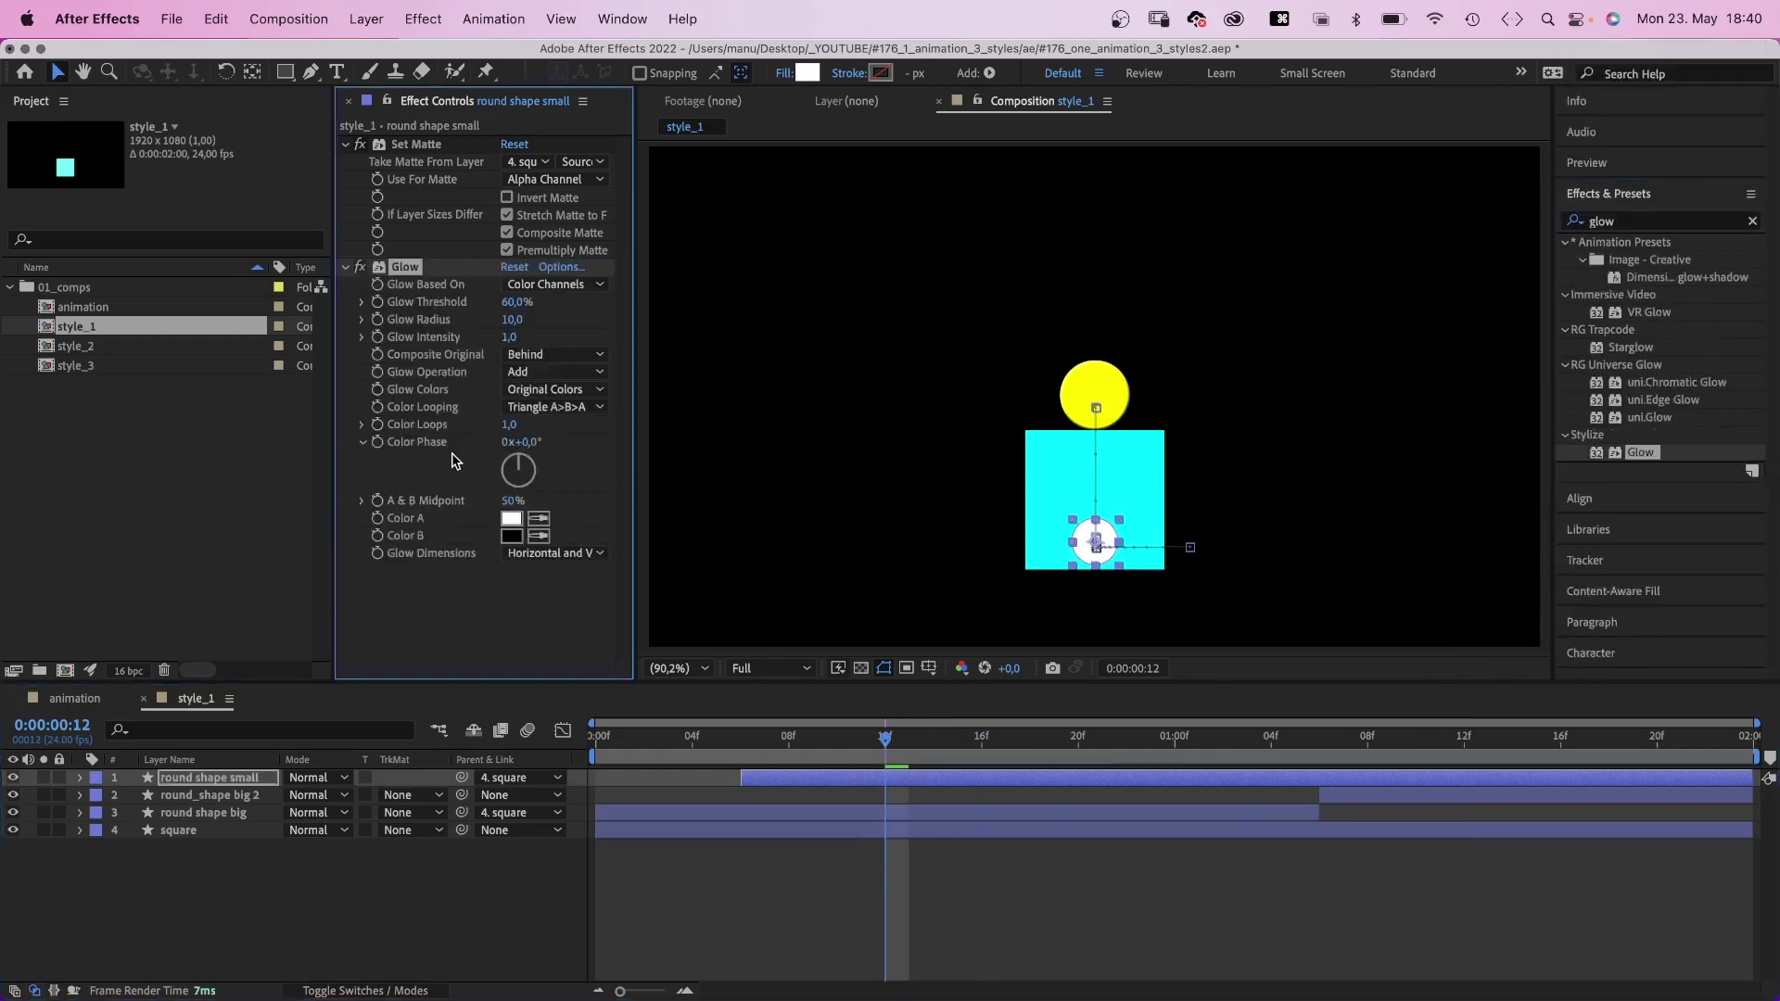
pyautogui.click(512, 319)
pyautogui.write('35')
pyautogui.press('Return')
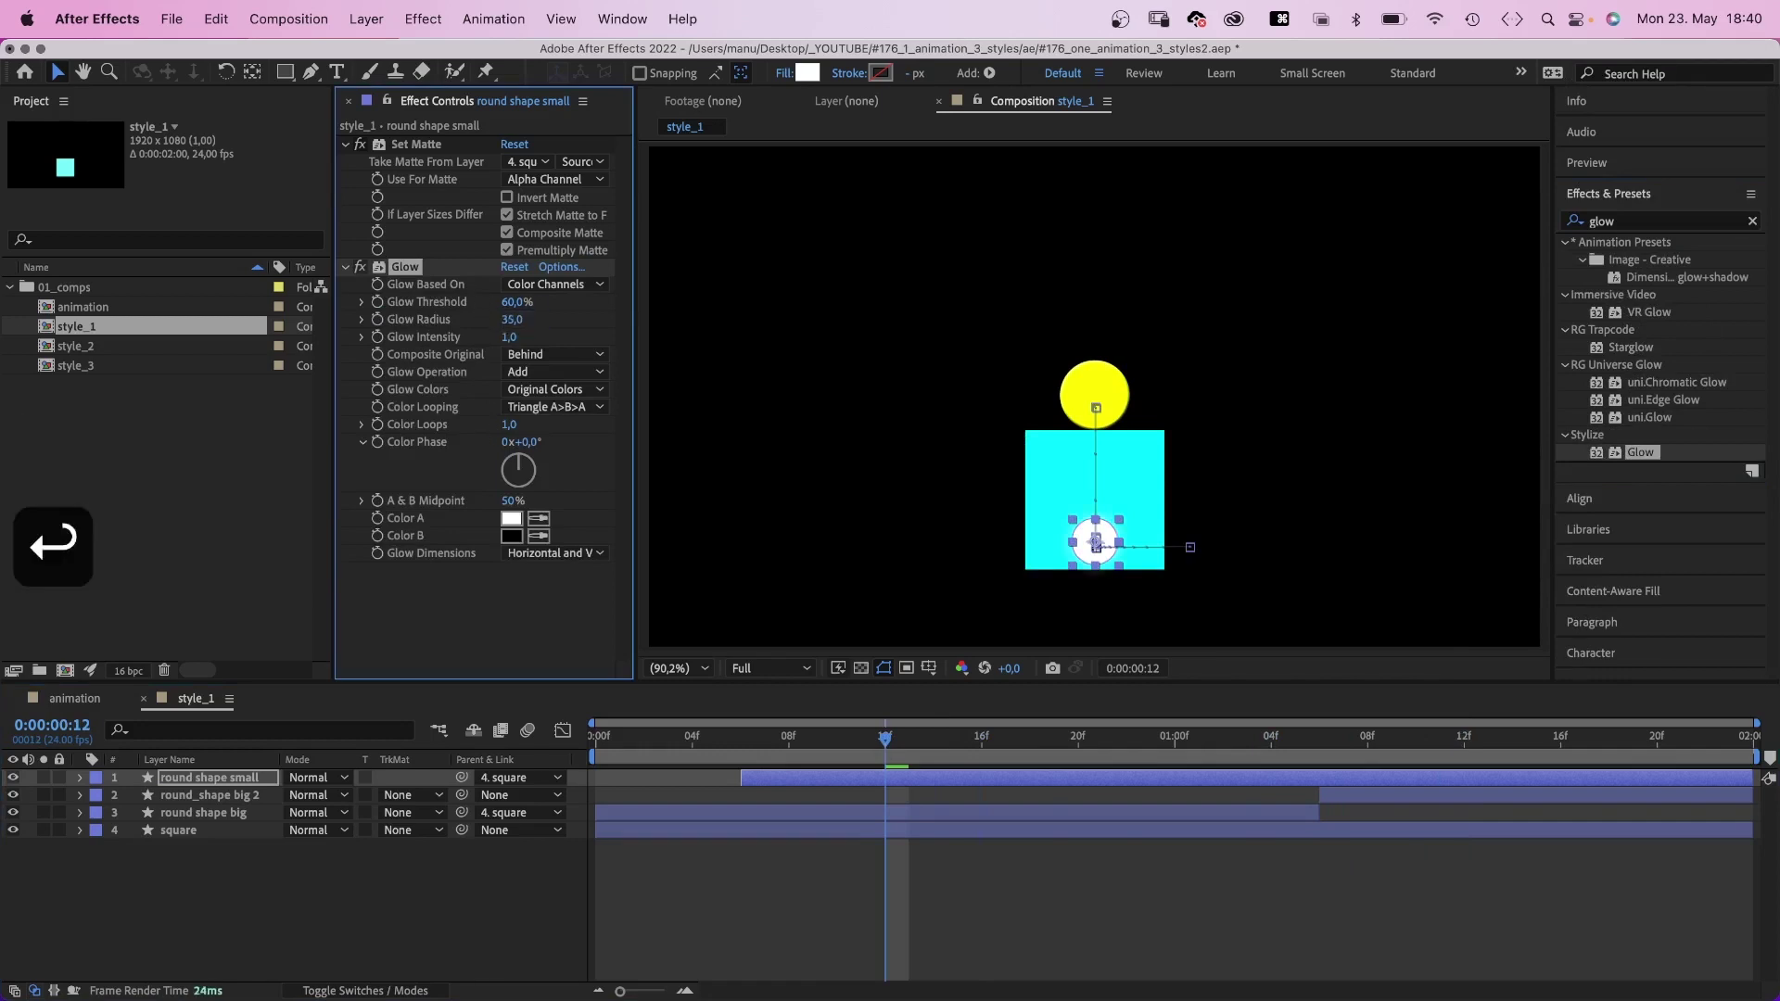
pyautogui.press('Tab')
pyautogui.click(509, 337)
pyautogui.write('1,5')
pyautogui.press('Return')
# Switch the square layer's fill to a linear gradient.
pyautogui.click(187, 831)
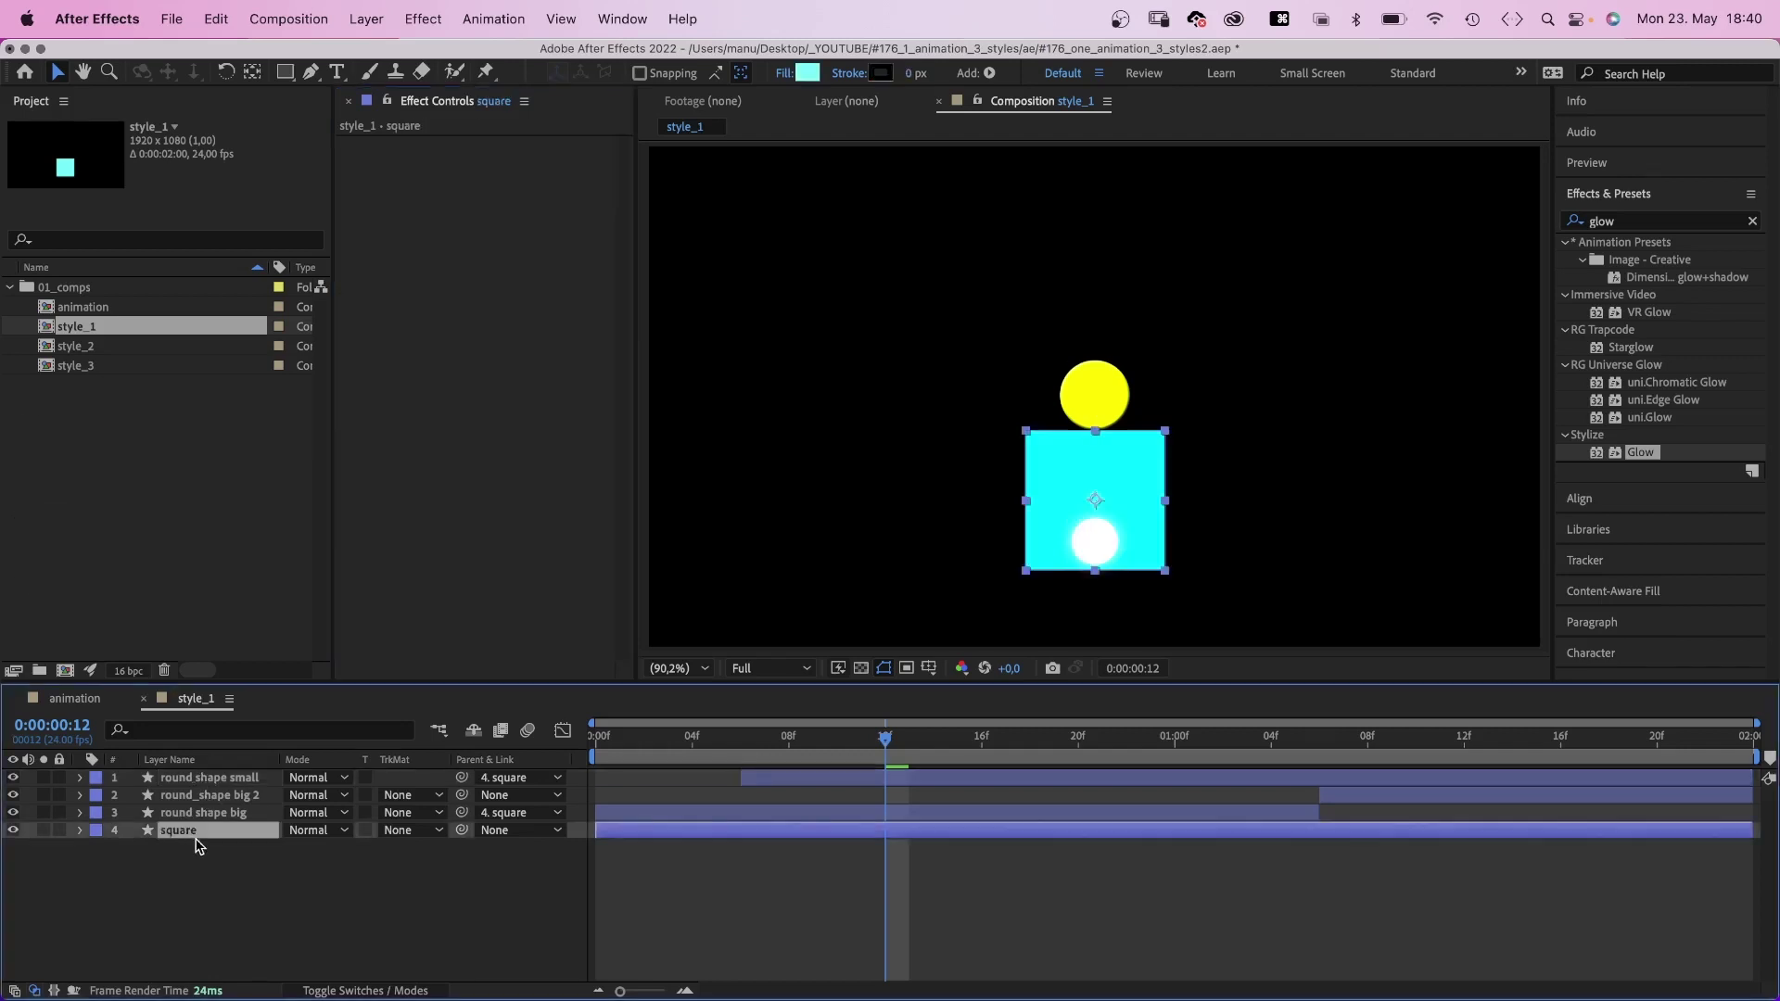
pyautogui.click(785, 74)
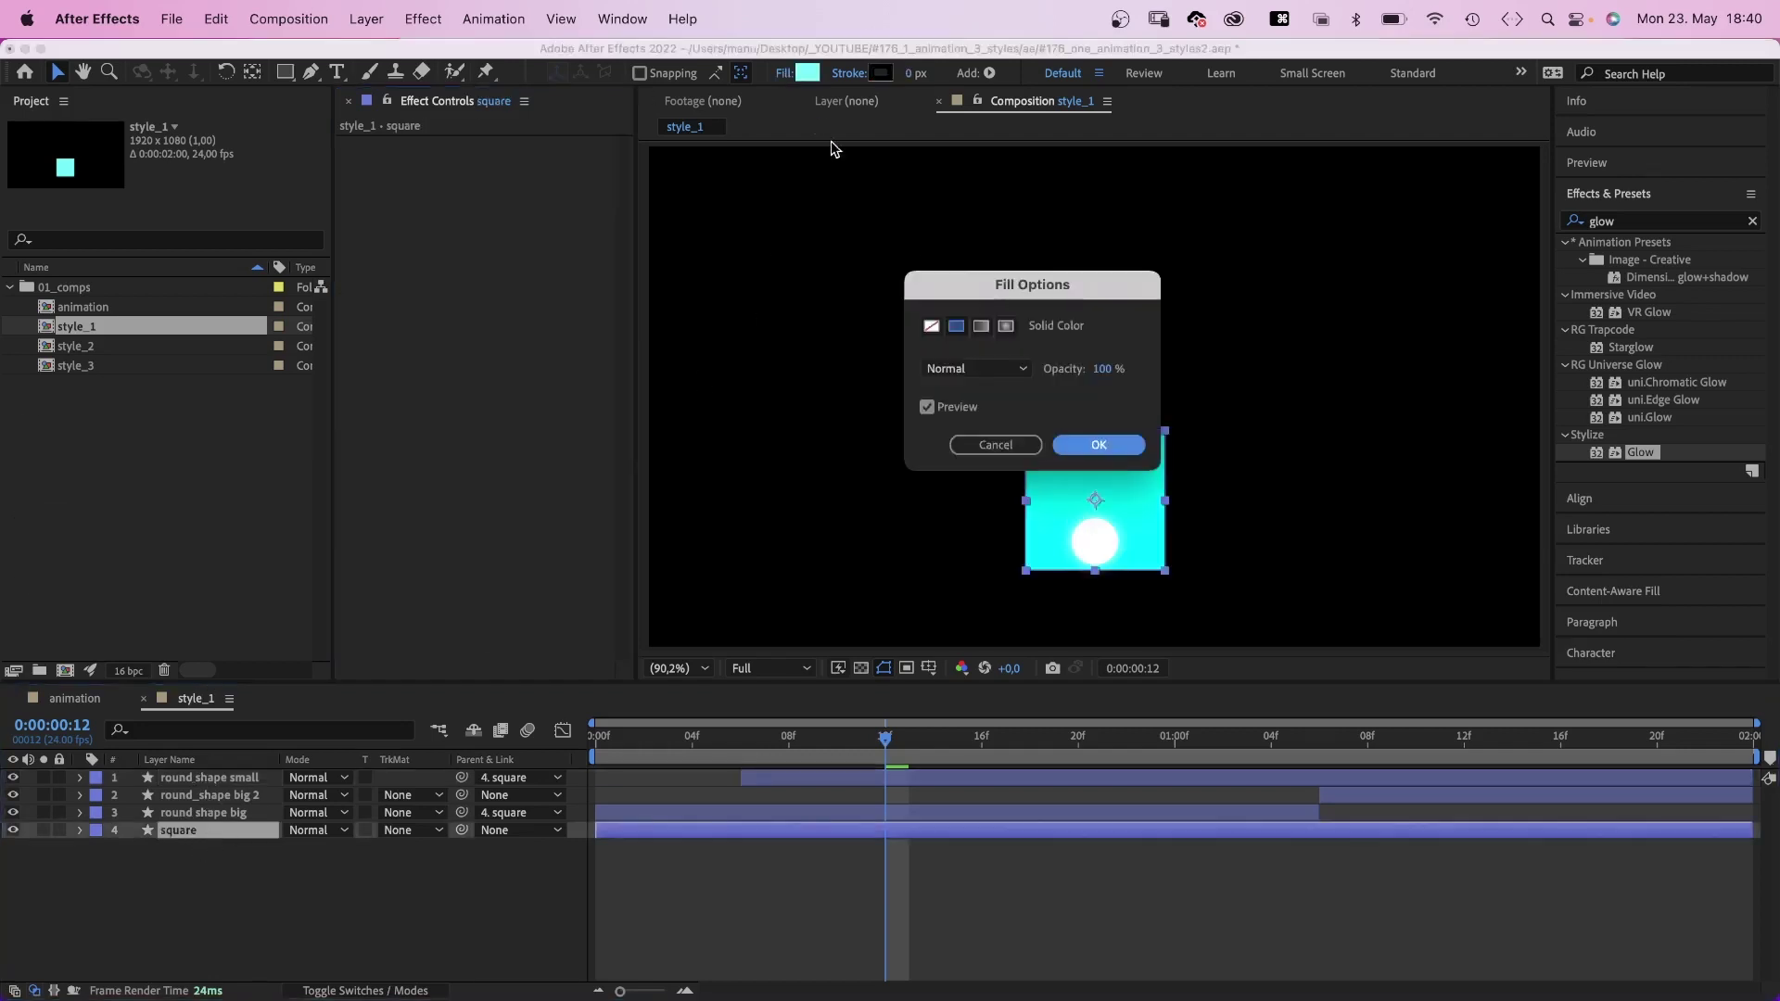
pyautogui.click(981, 325)
pyautogui.click(1101, 445)
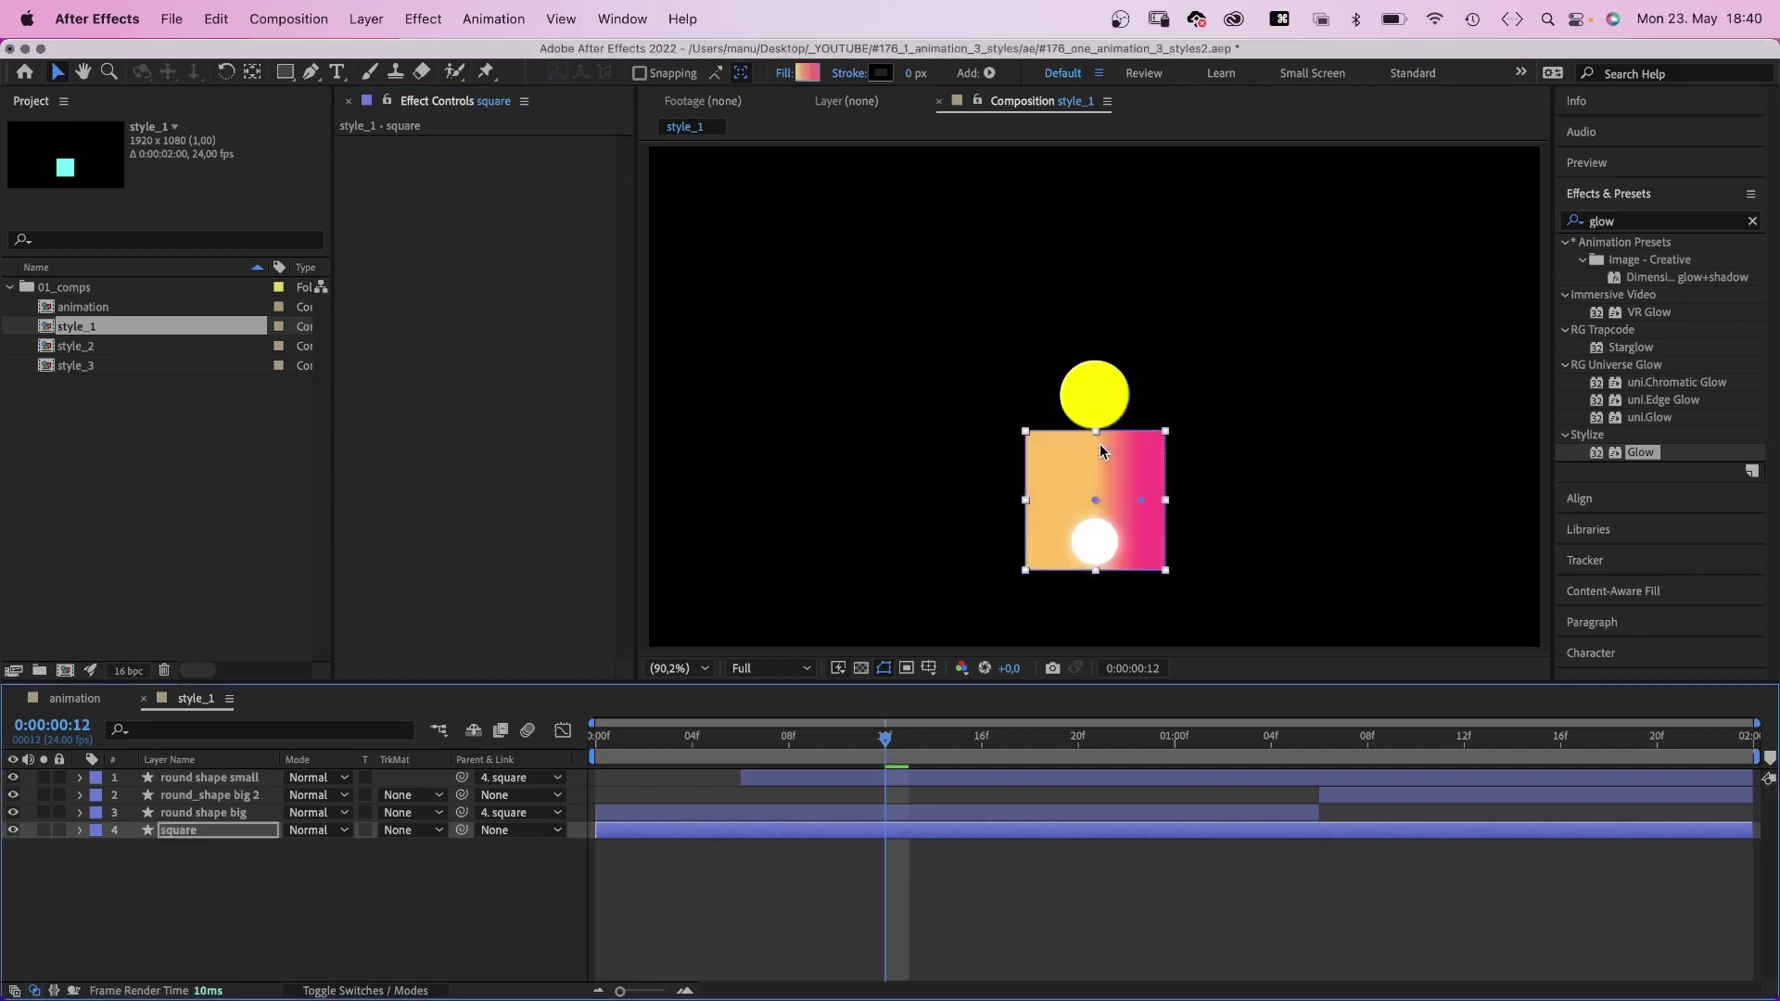
# Set the gradient stops to teal #519193 and purple #7639C8, angled diagonally.
pyautogui.click(808, 73)
pyautogui.moveTo(662, 291); pyautogui.dragTo(669, 291)
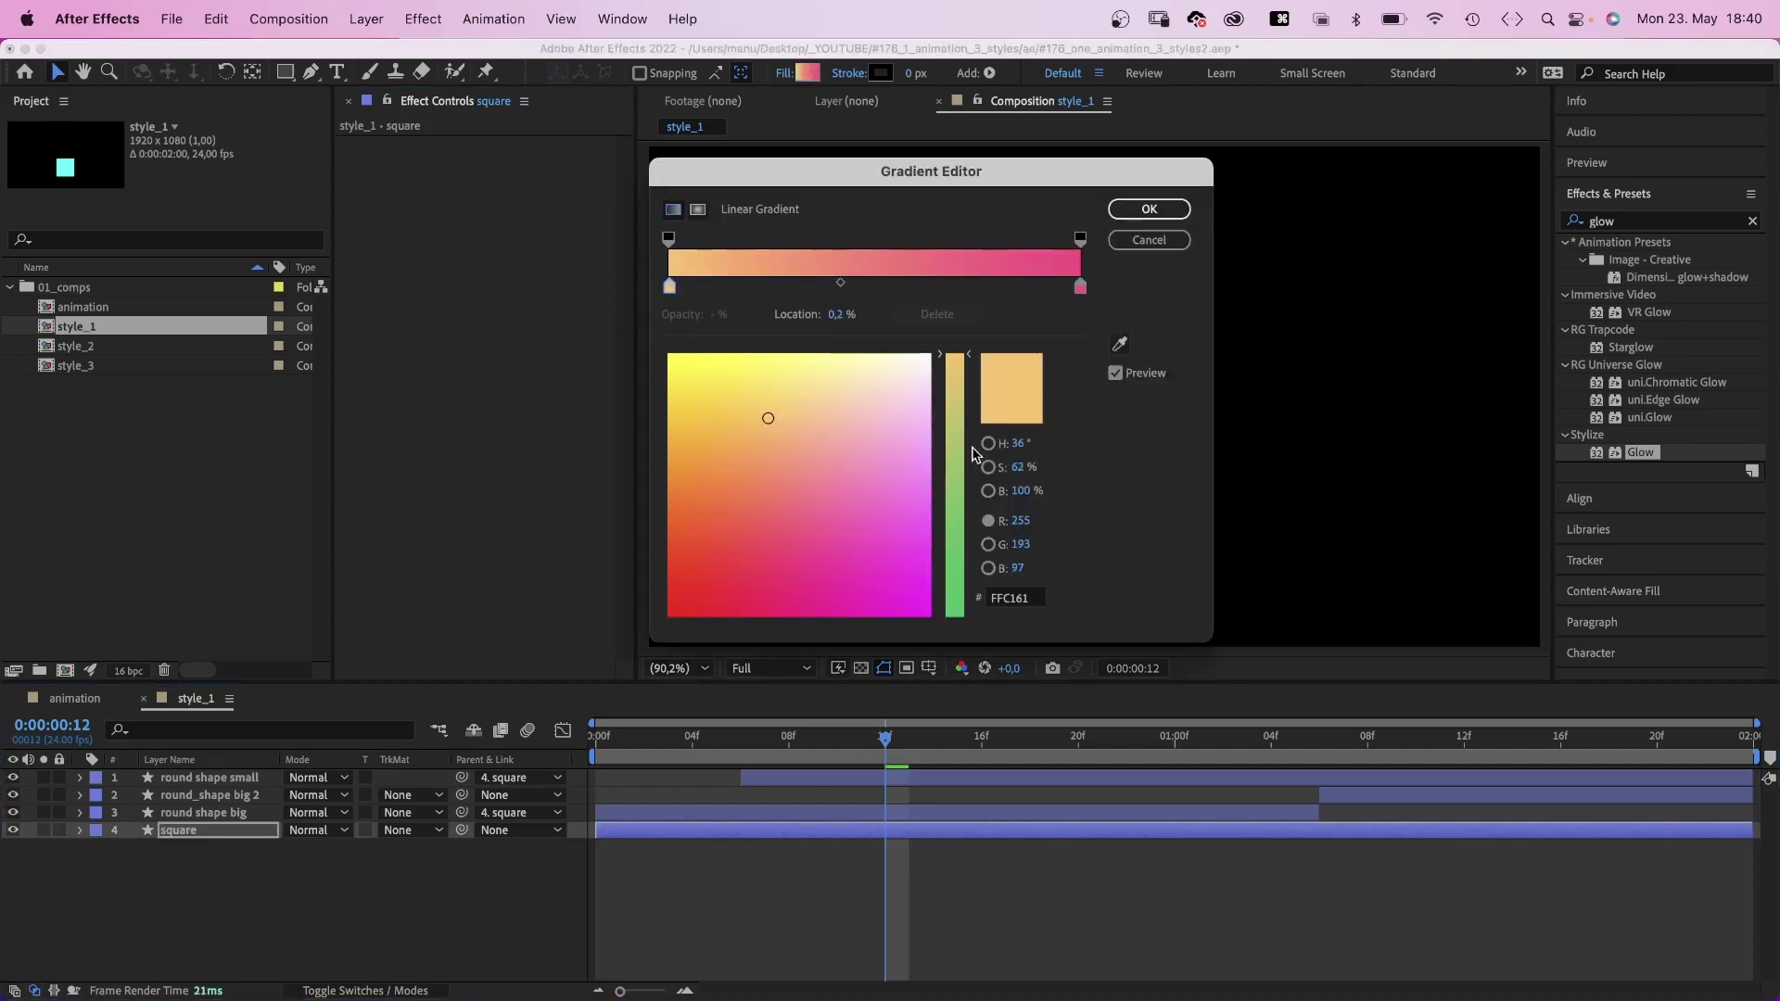
pyautogui.moveTo(953, 436); pyautogui.dragTo(955, 533)
pyautogui.moveTo(774, 468); pyautogui.dragTo(819, 468)
pyautogui.click(970, 554)
pyautogui.click(1080, 286)
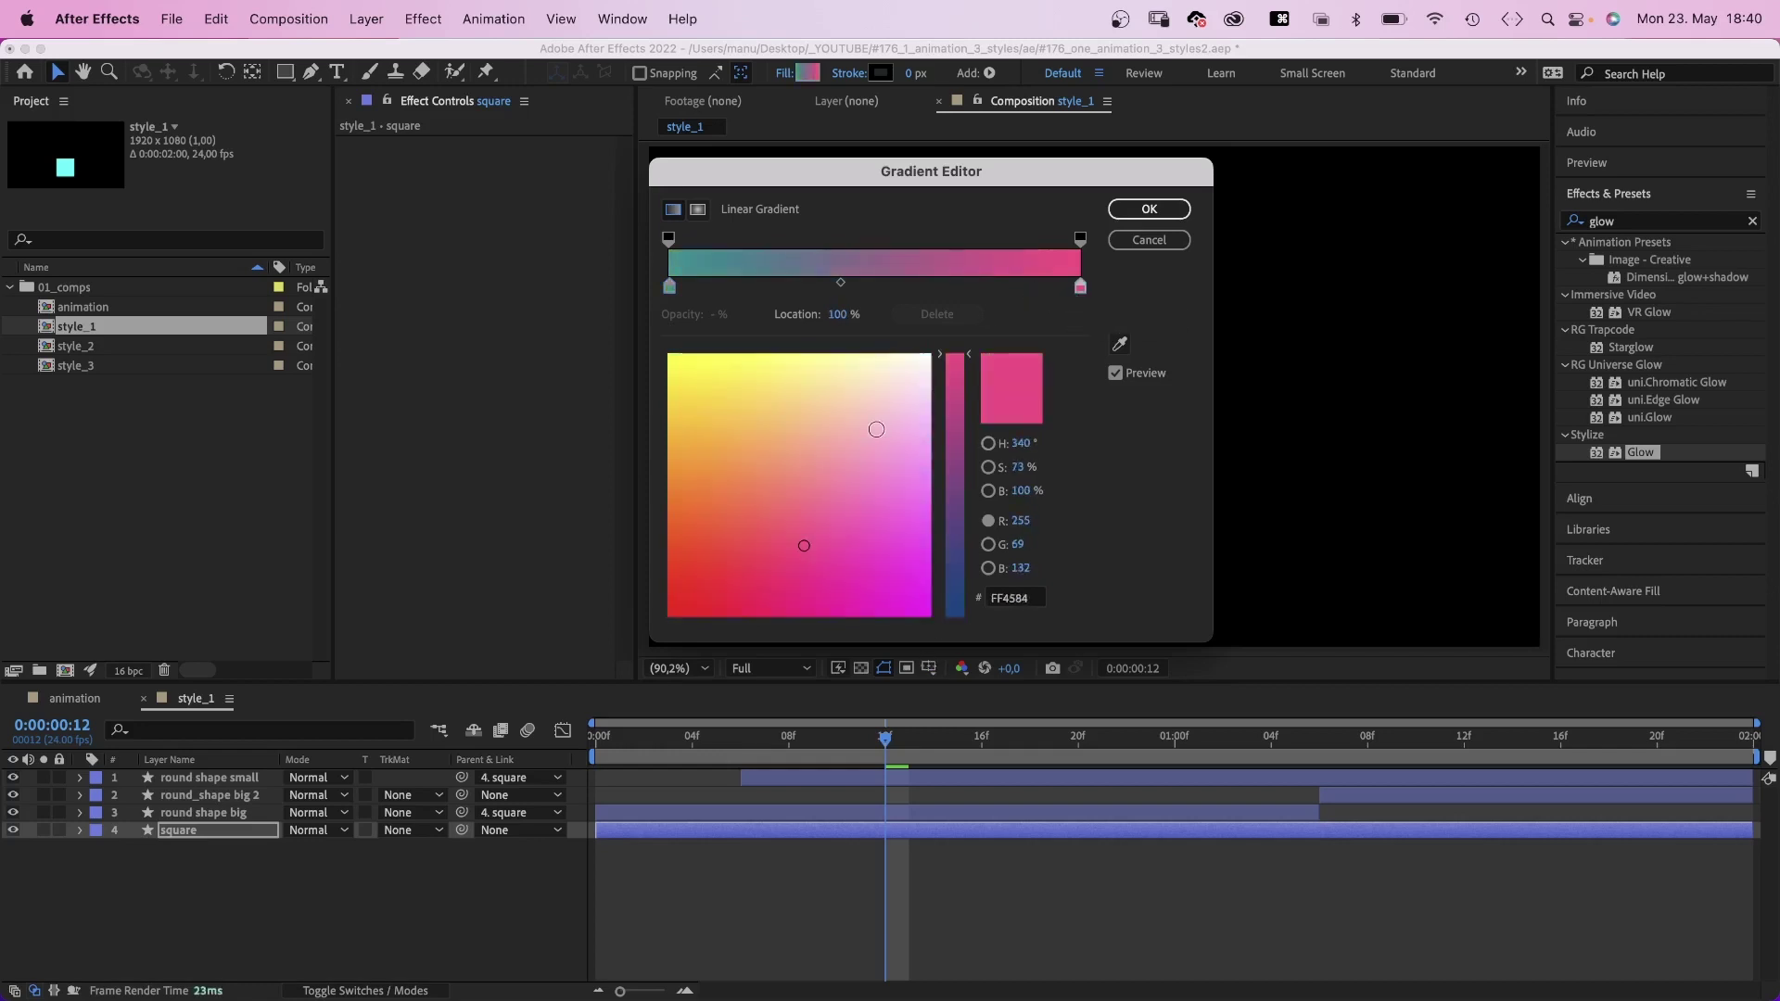
pyautogui.moveTo(961, 454); pyautogui.dragTo(955, 495)
pyautogui.moveTo(795, 505)
pyautogui.mouseDown()
pyautogui.moveTo(862, 529)
pyautogui.moveTo(874, 559)
pyautogui.mouseUp()
pyautogui.click(1142, 211)
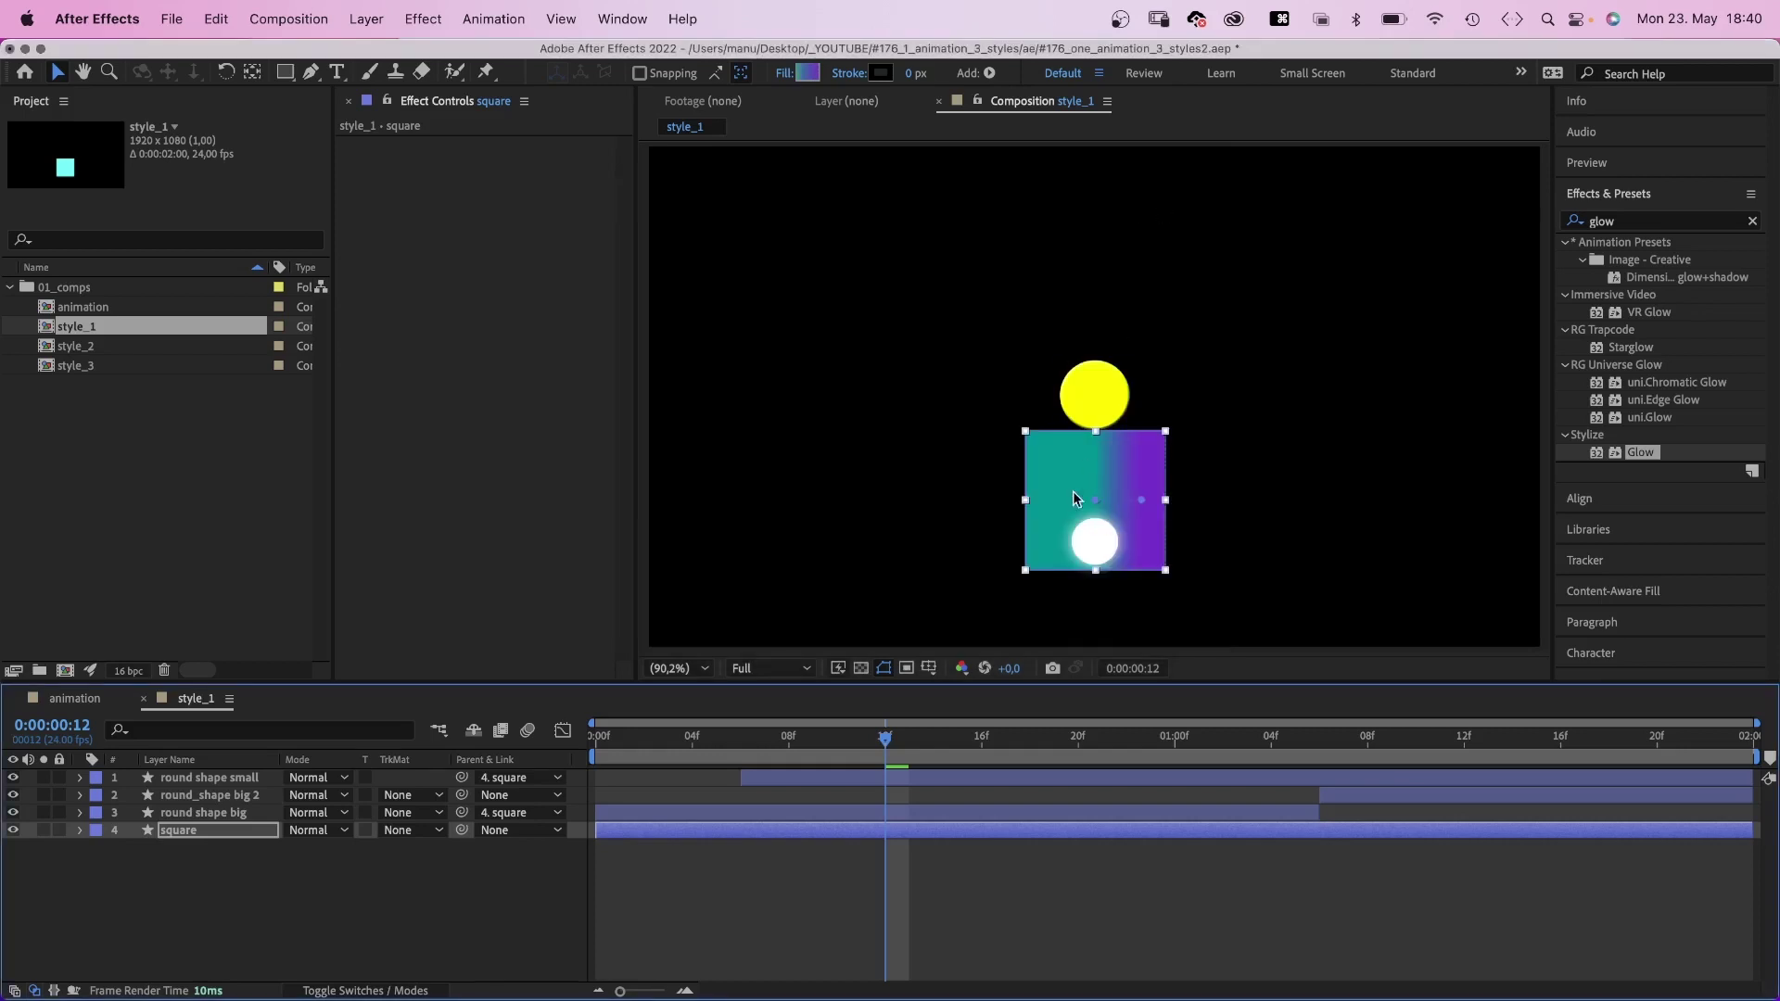
pyautogui.moveTo(1100, 518); pyautogui.dragTo(1176, 453)
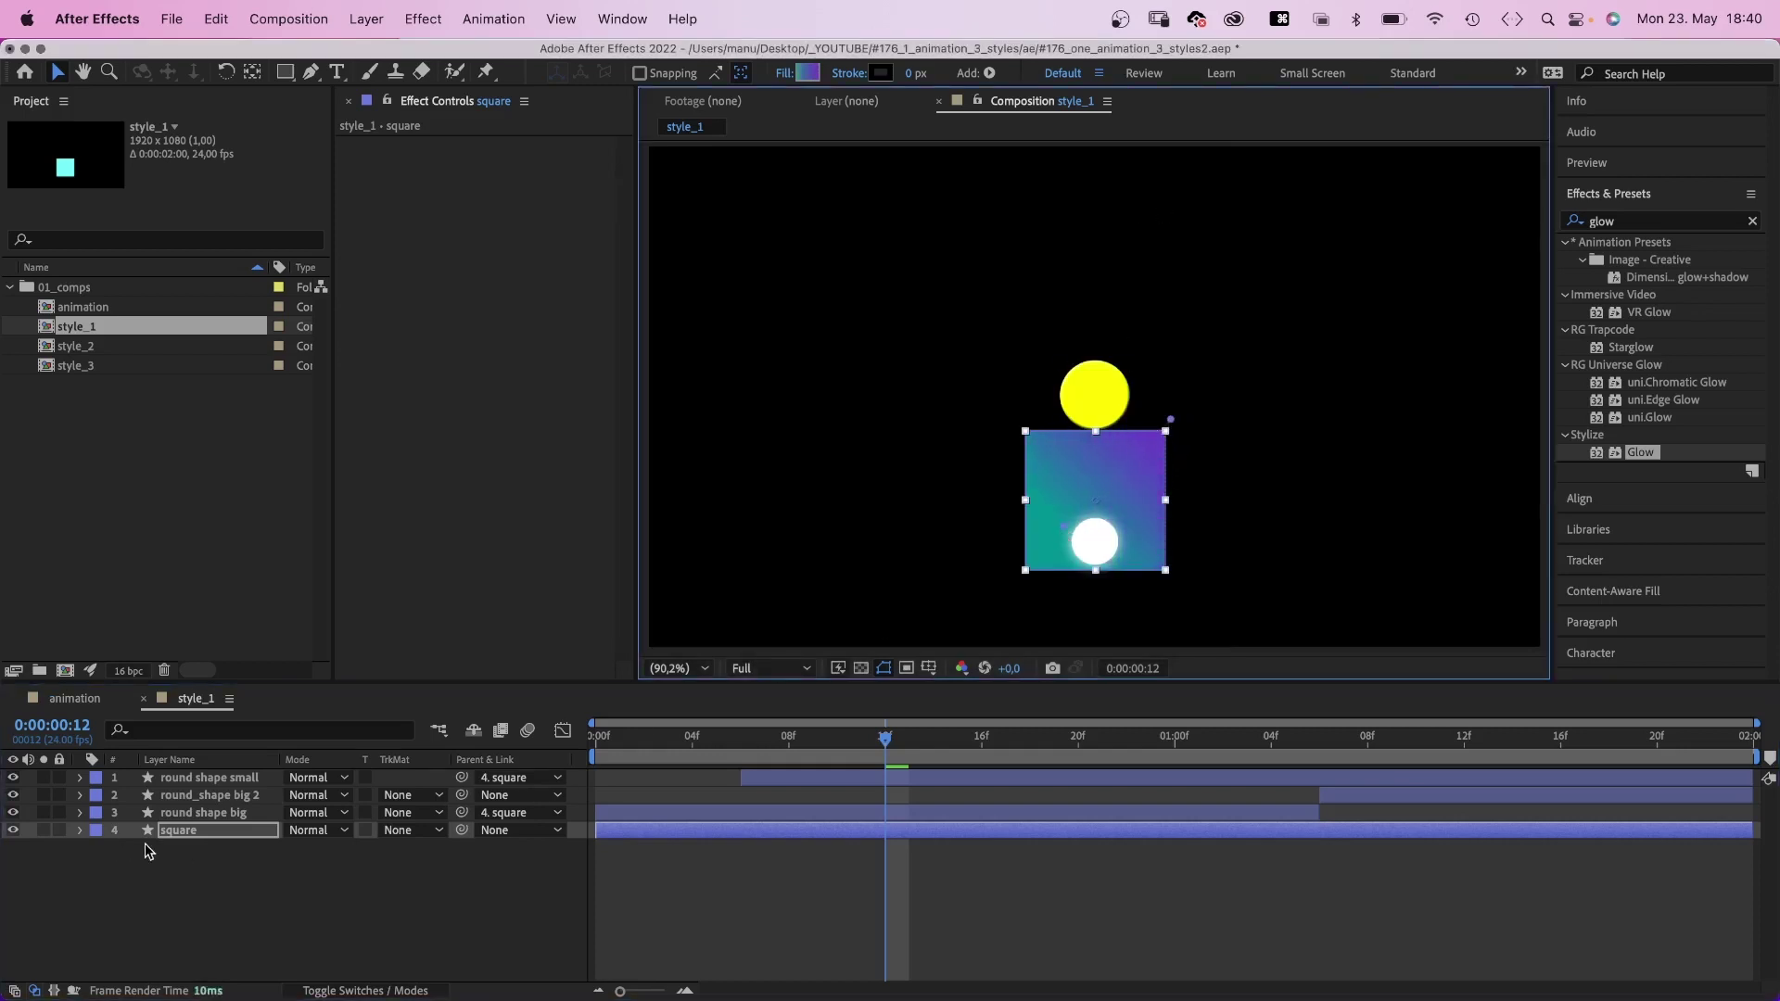
# Duplicate the square as square 2 and place it below the original.
pyautogui.click(190, 835)
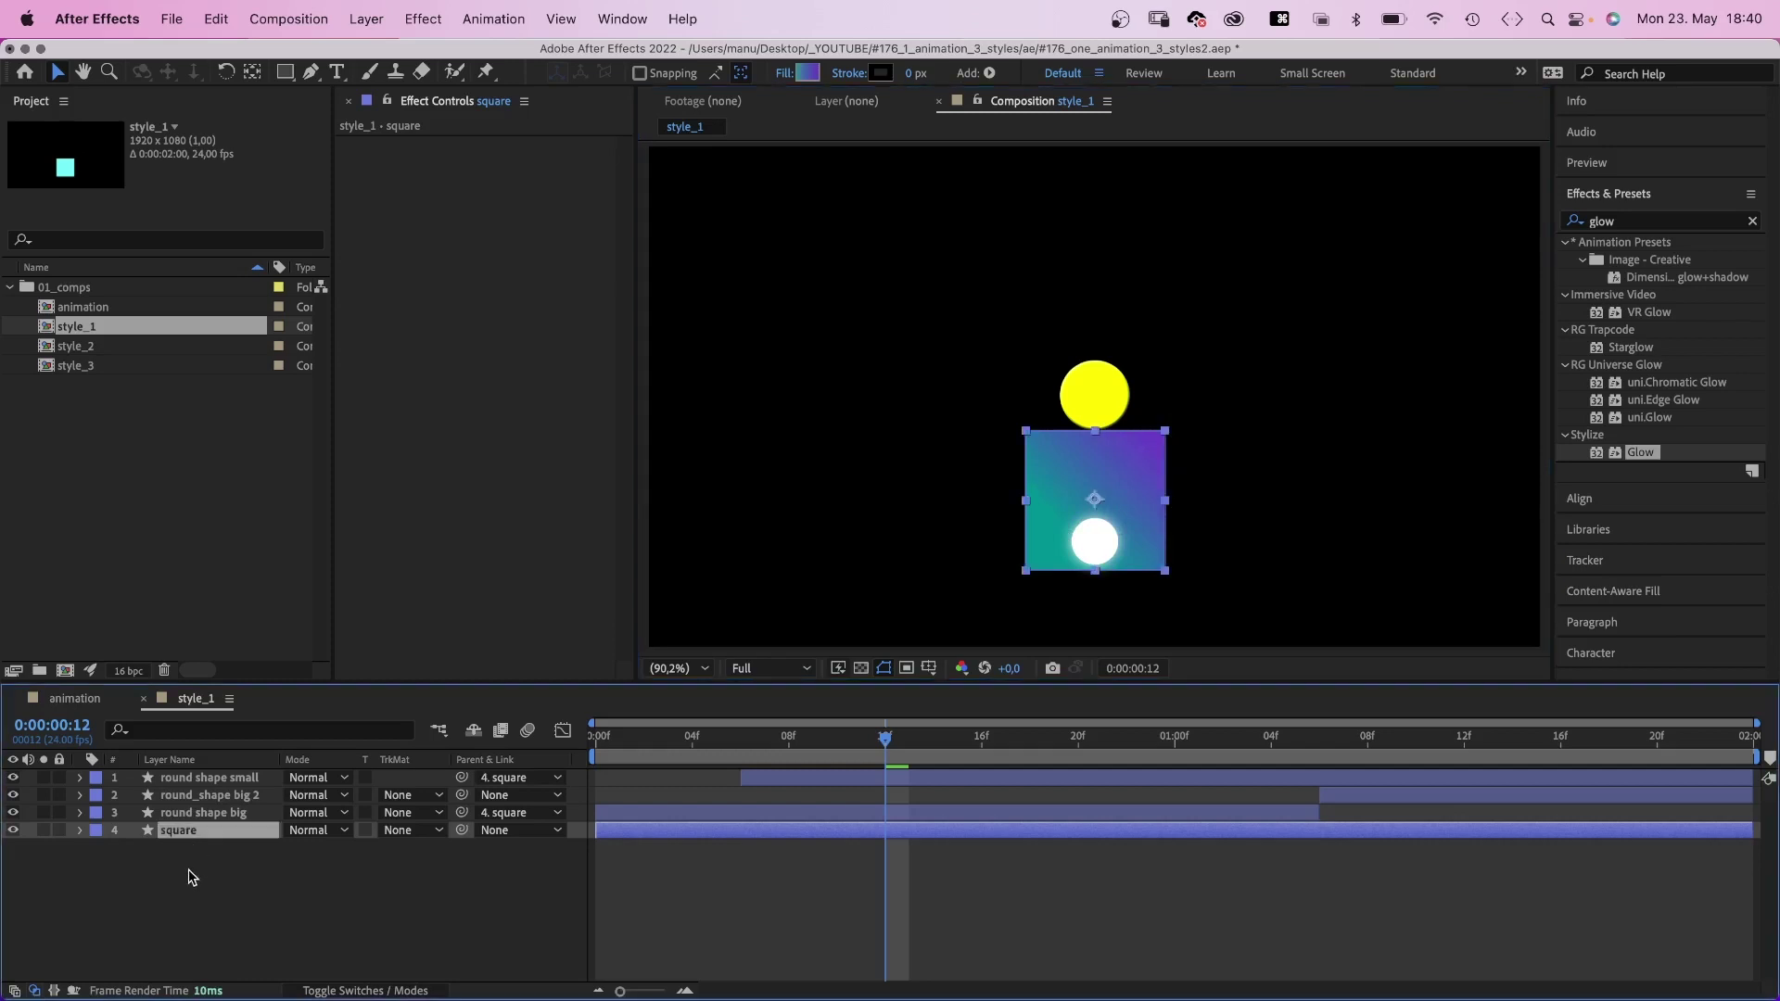
pyautogui.press('super+d')
pyautogui.moveTo(191, 832); pyautogui.dragTo(195, 865)
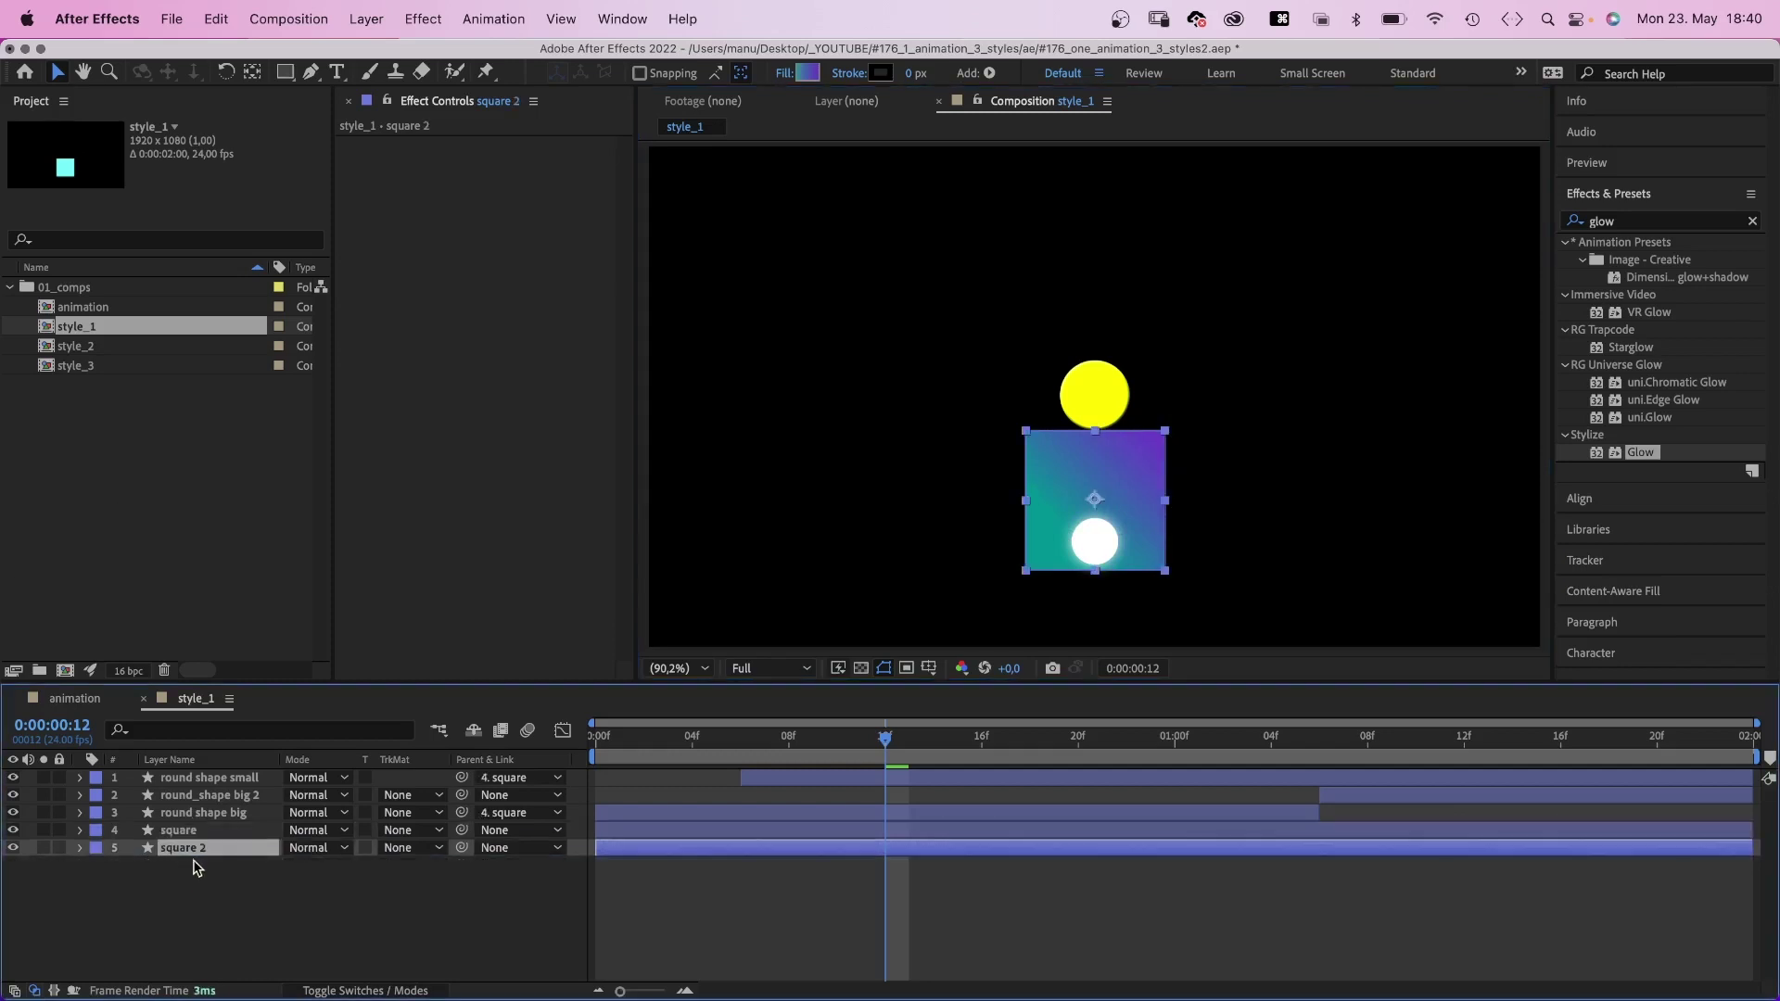
# Apply Fast Box Blur to square 2 with radius 120 and 10 iterations.
pyautogui.click(1639, 225)
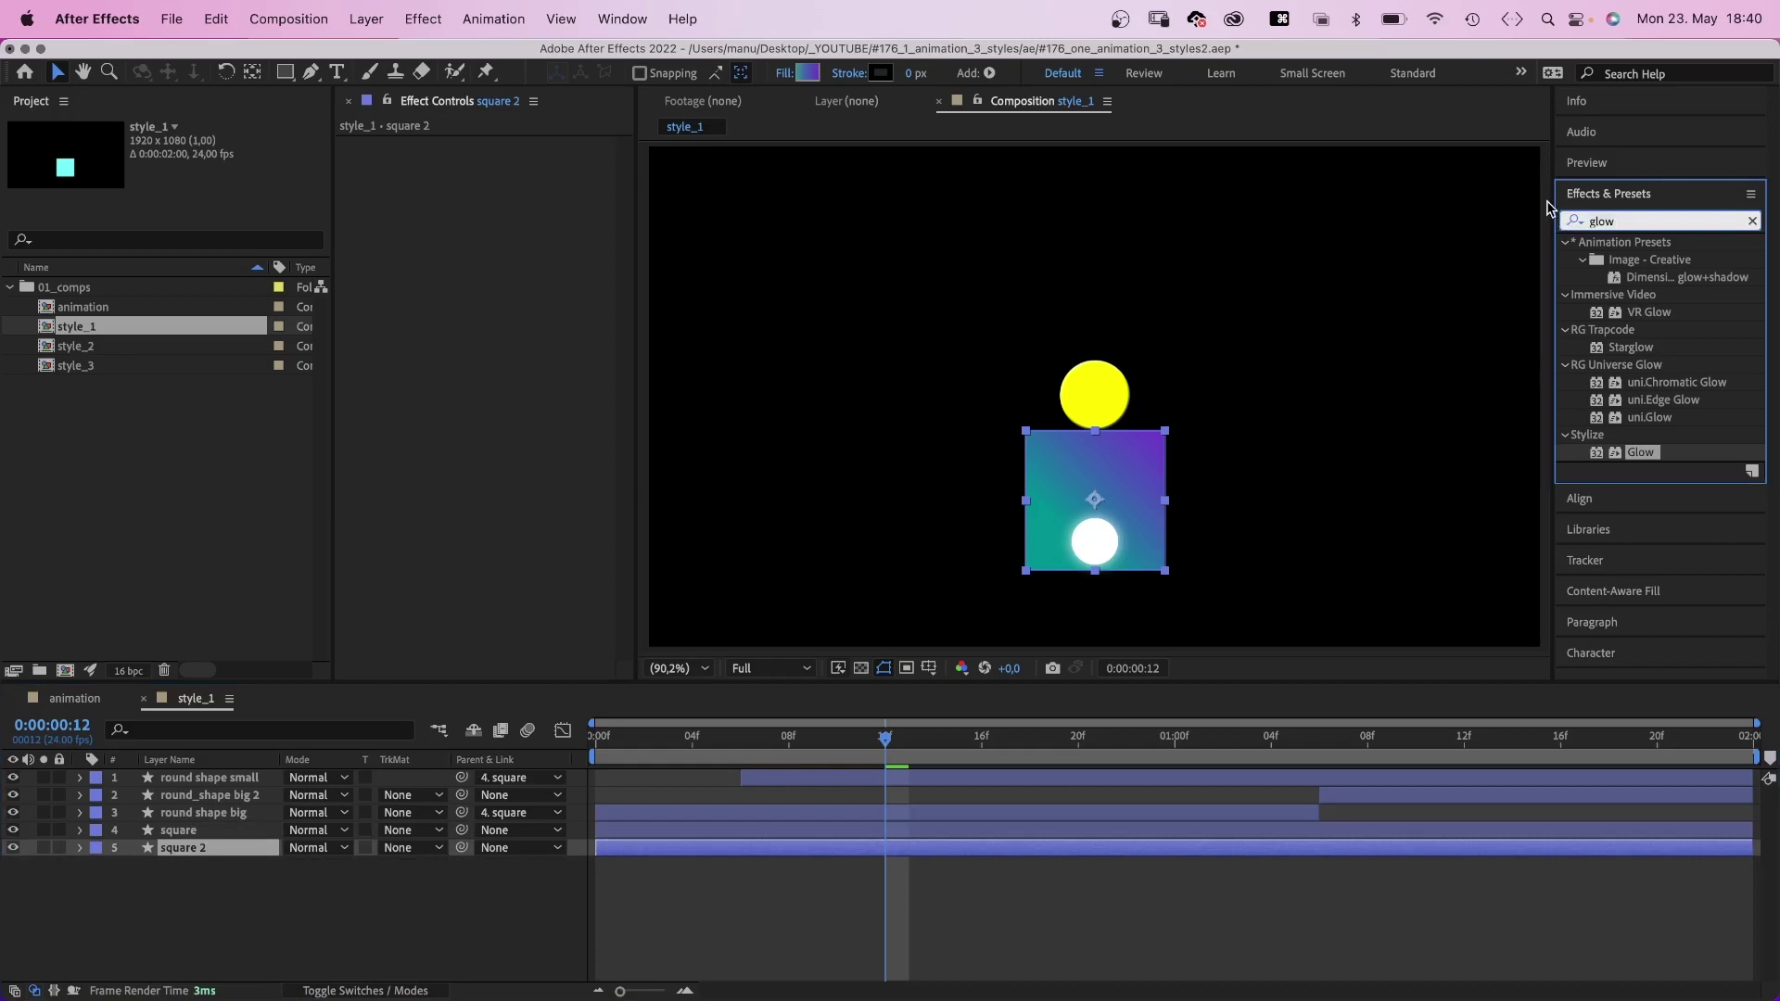
pyautogui.write('fast')
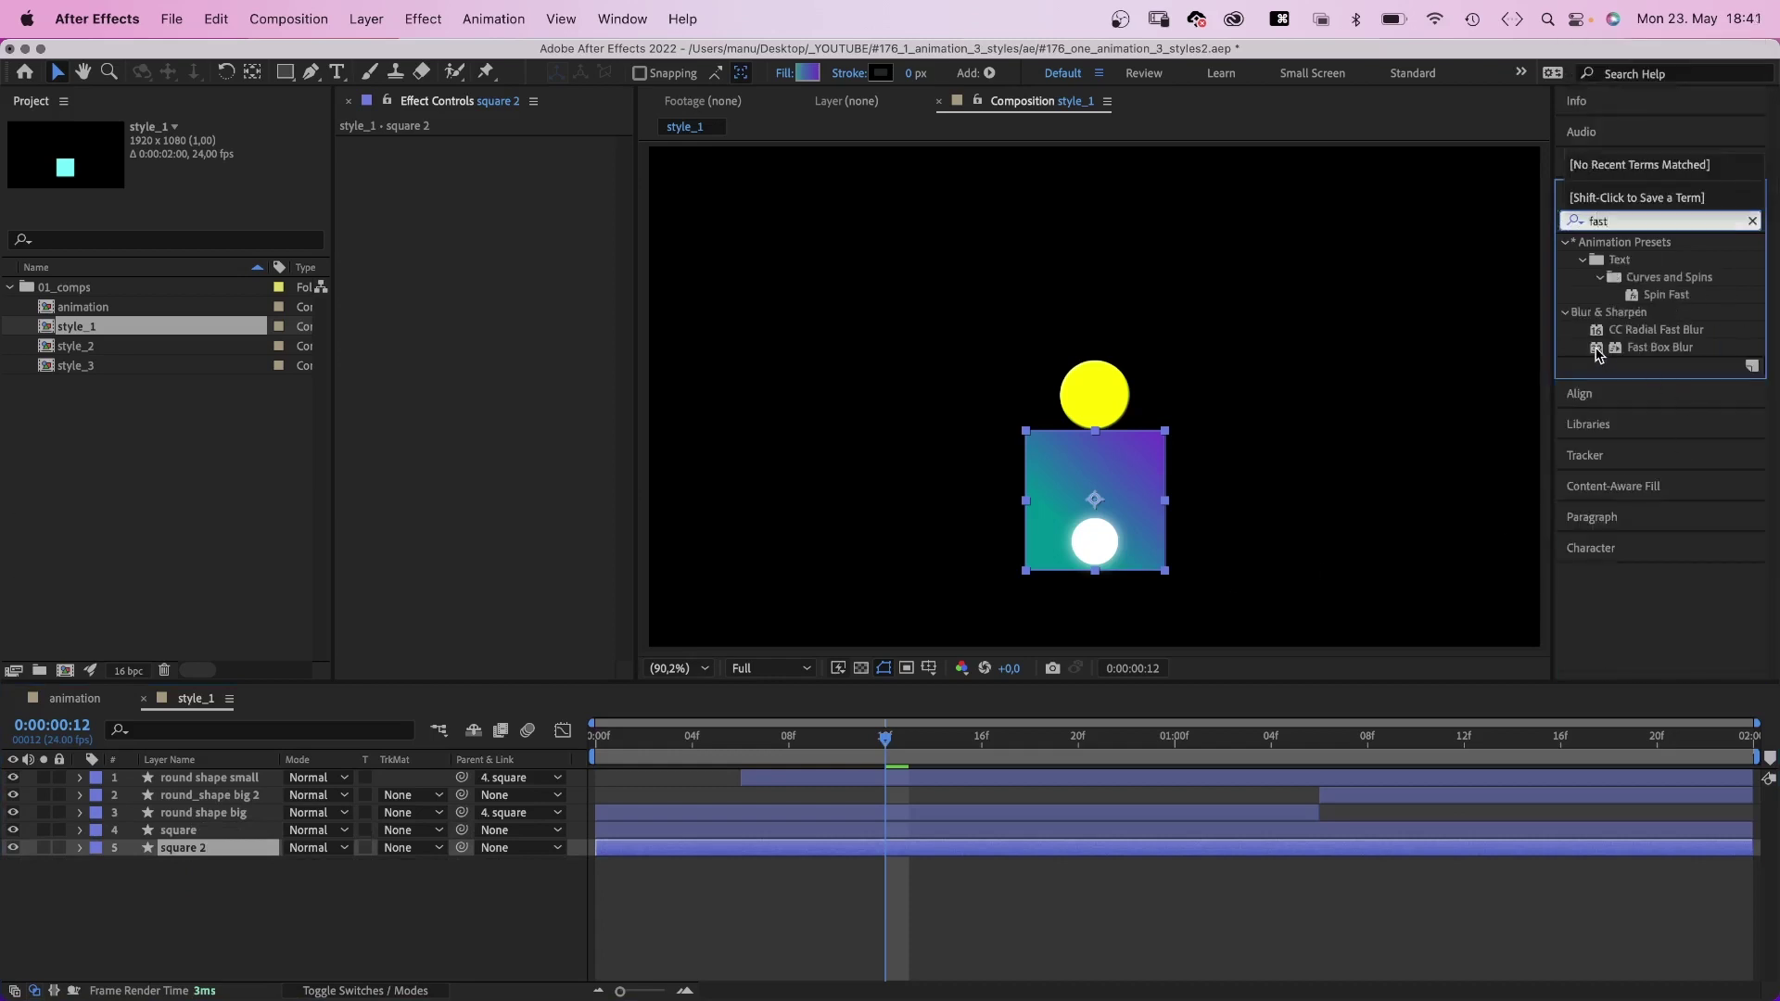
pyautogui.moveTo(1597, 354); pyautogui.dragTo(462, 270)
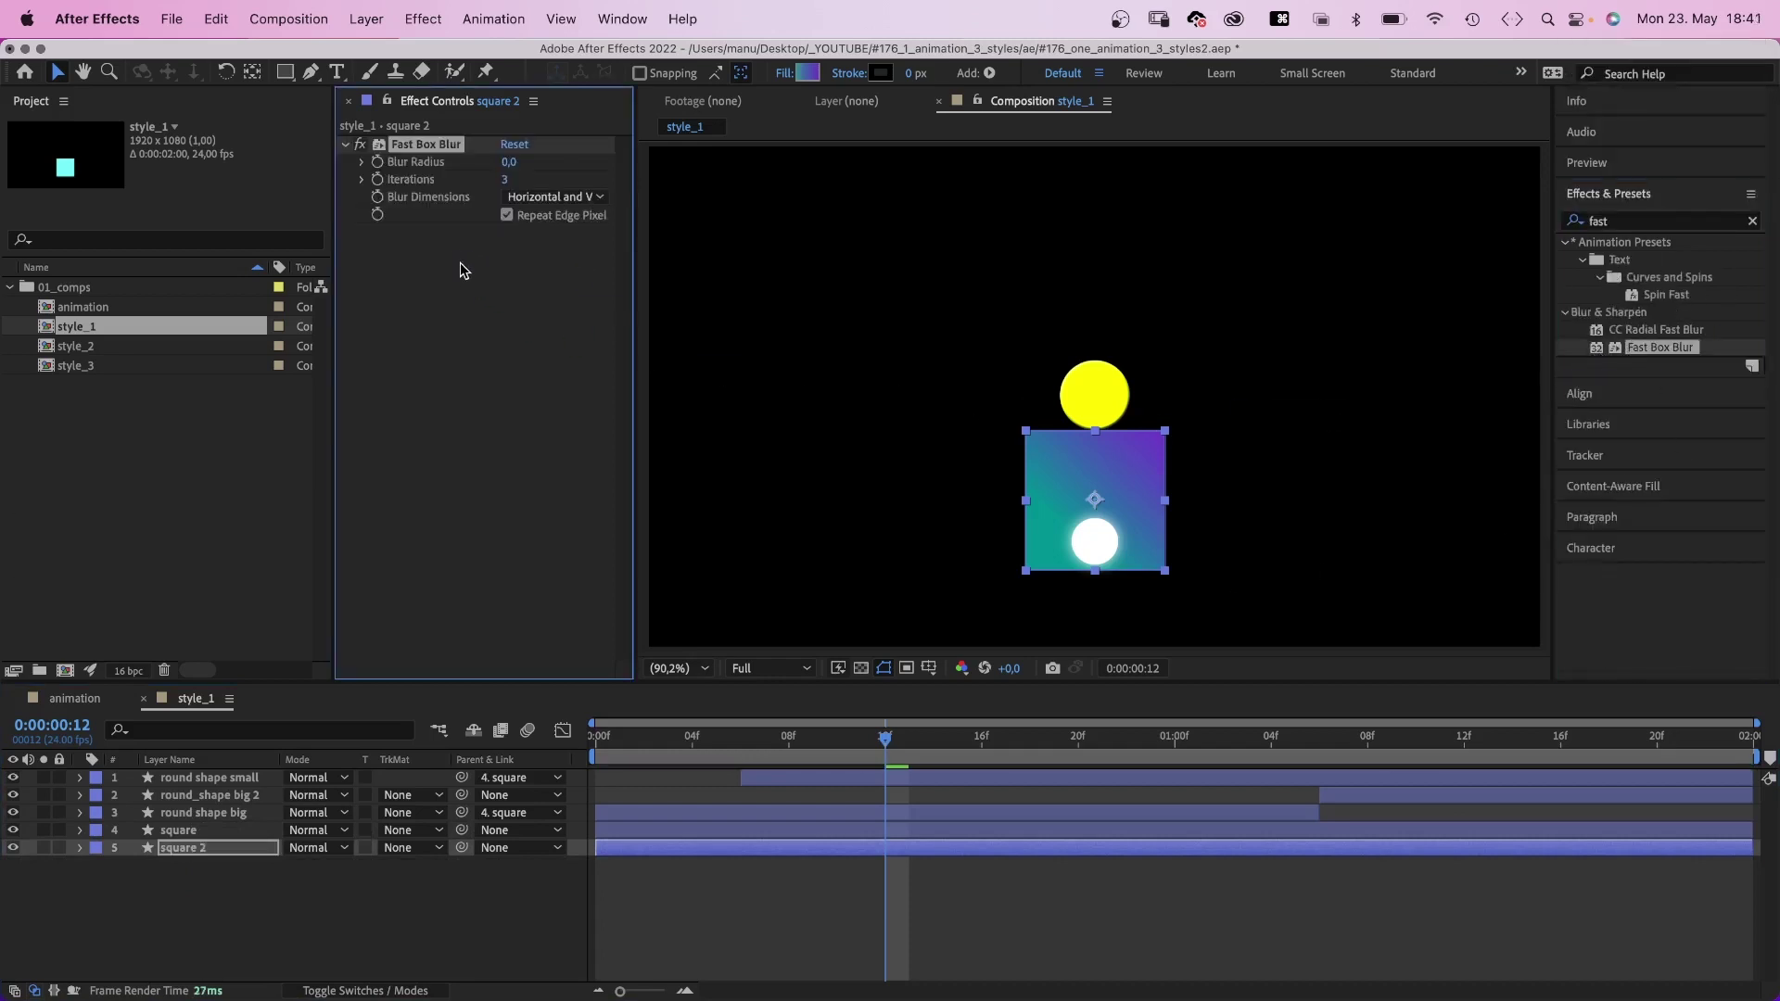
pyautogui.click(508, 164)
pyautogui.write('120')
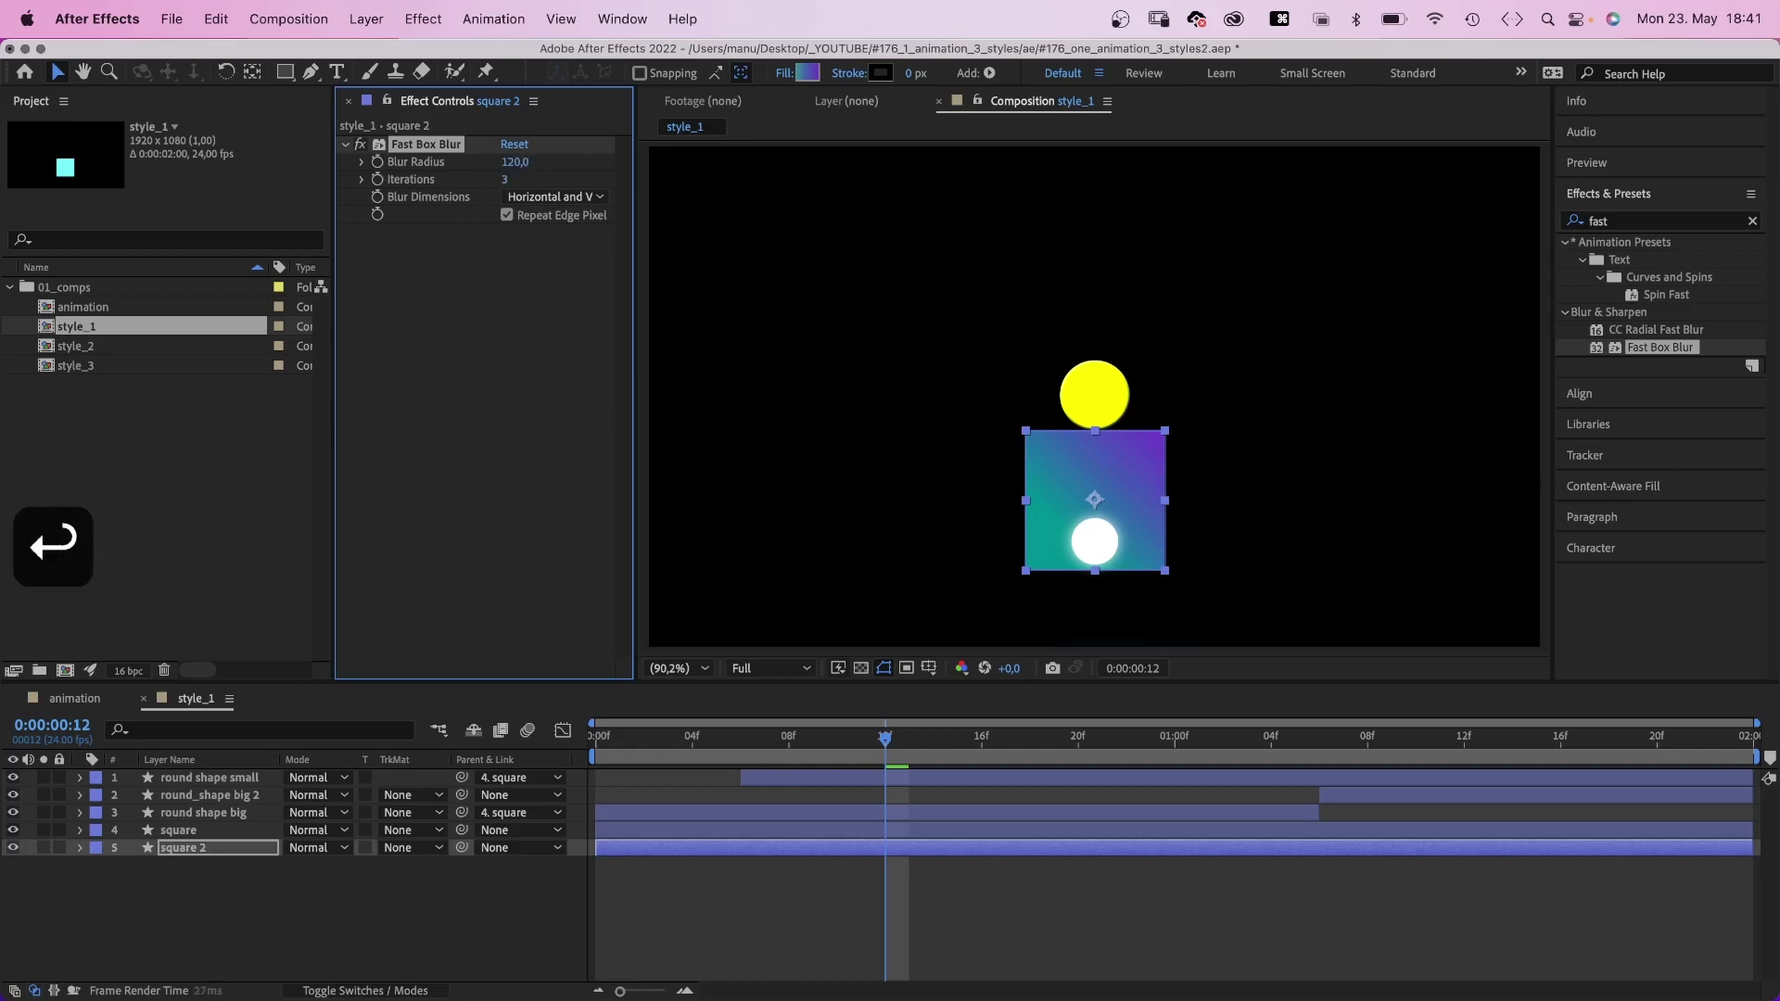
pyautogui.press('Return')
pyautogui.click(507, 181)
pyautogui.write('10')
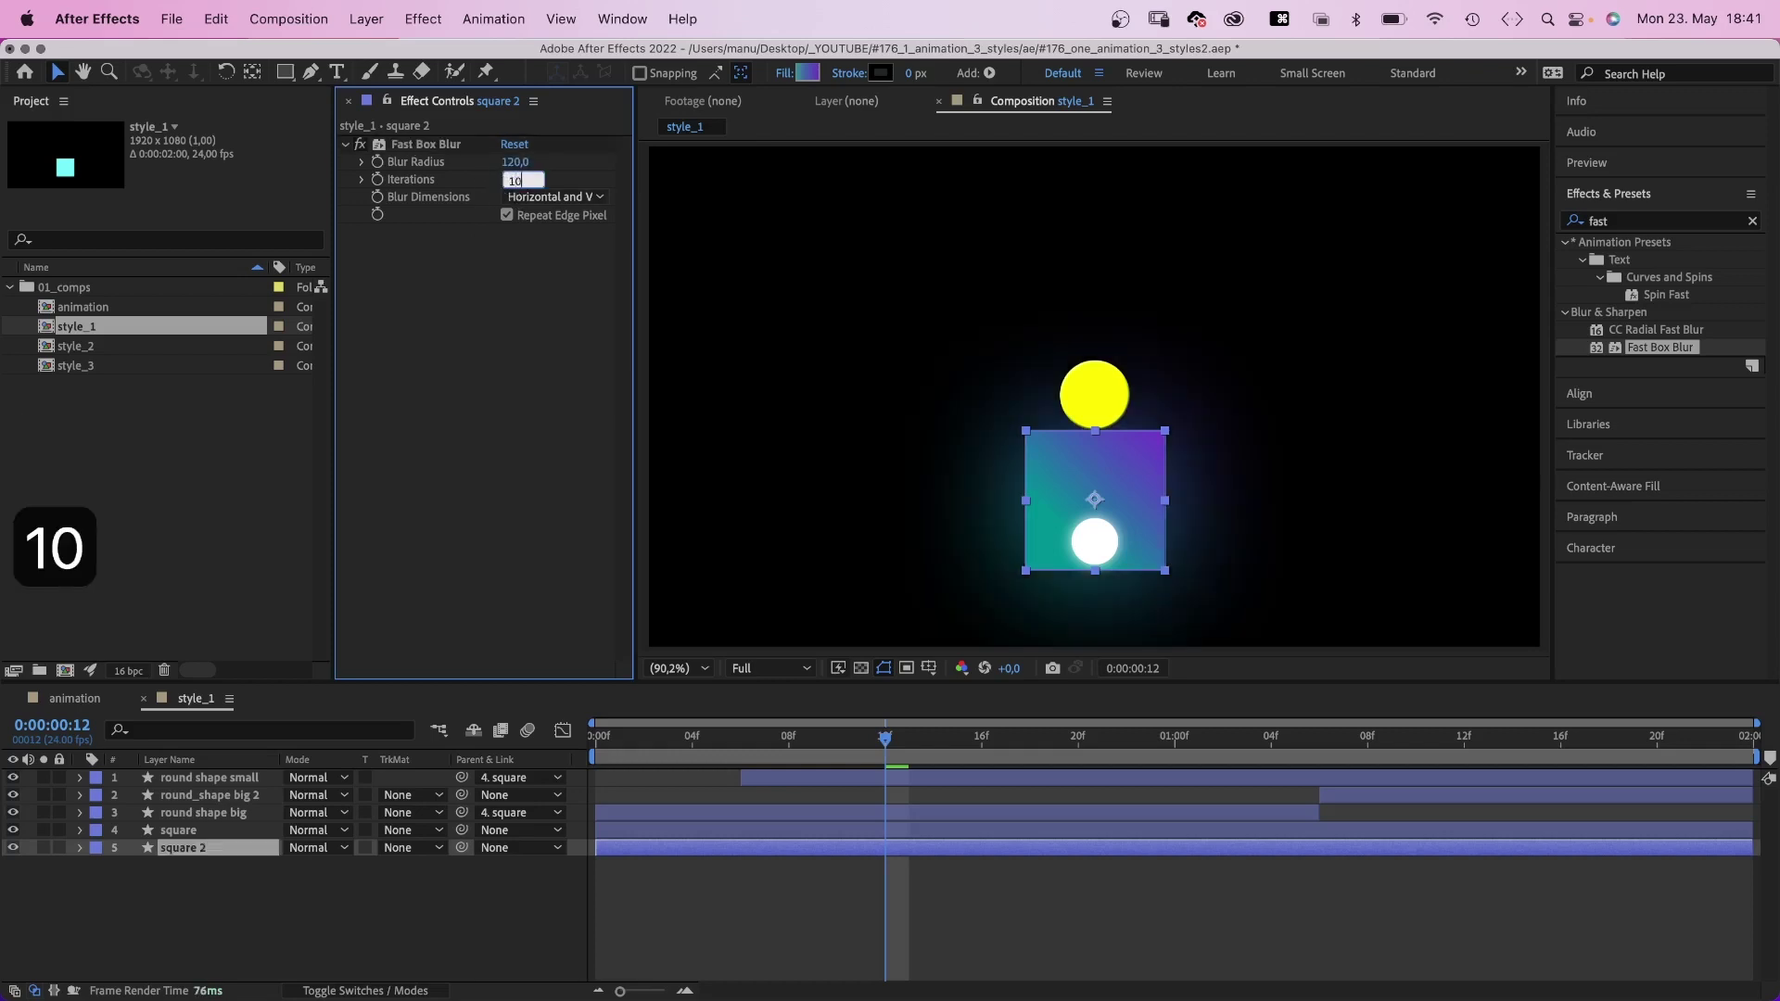
pyautogui.press('Return')
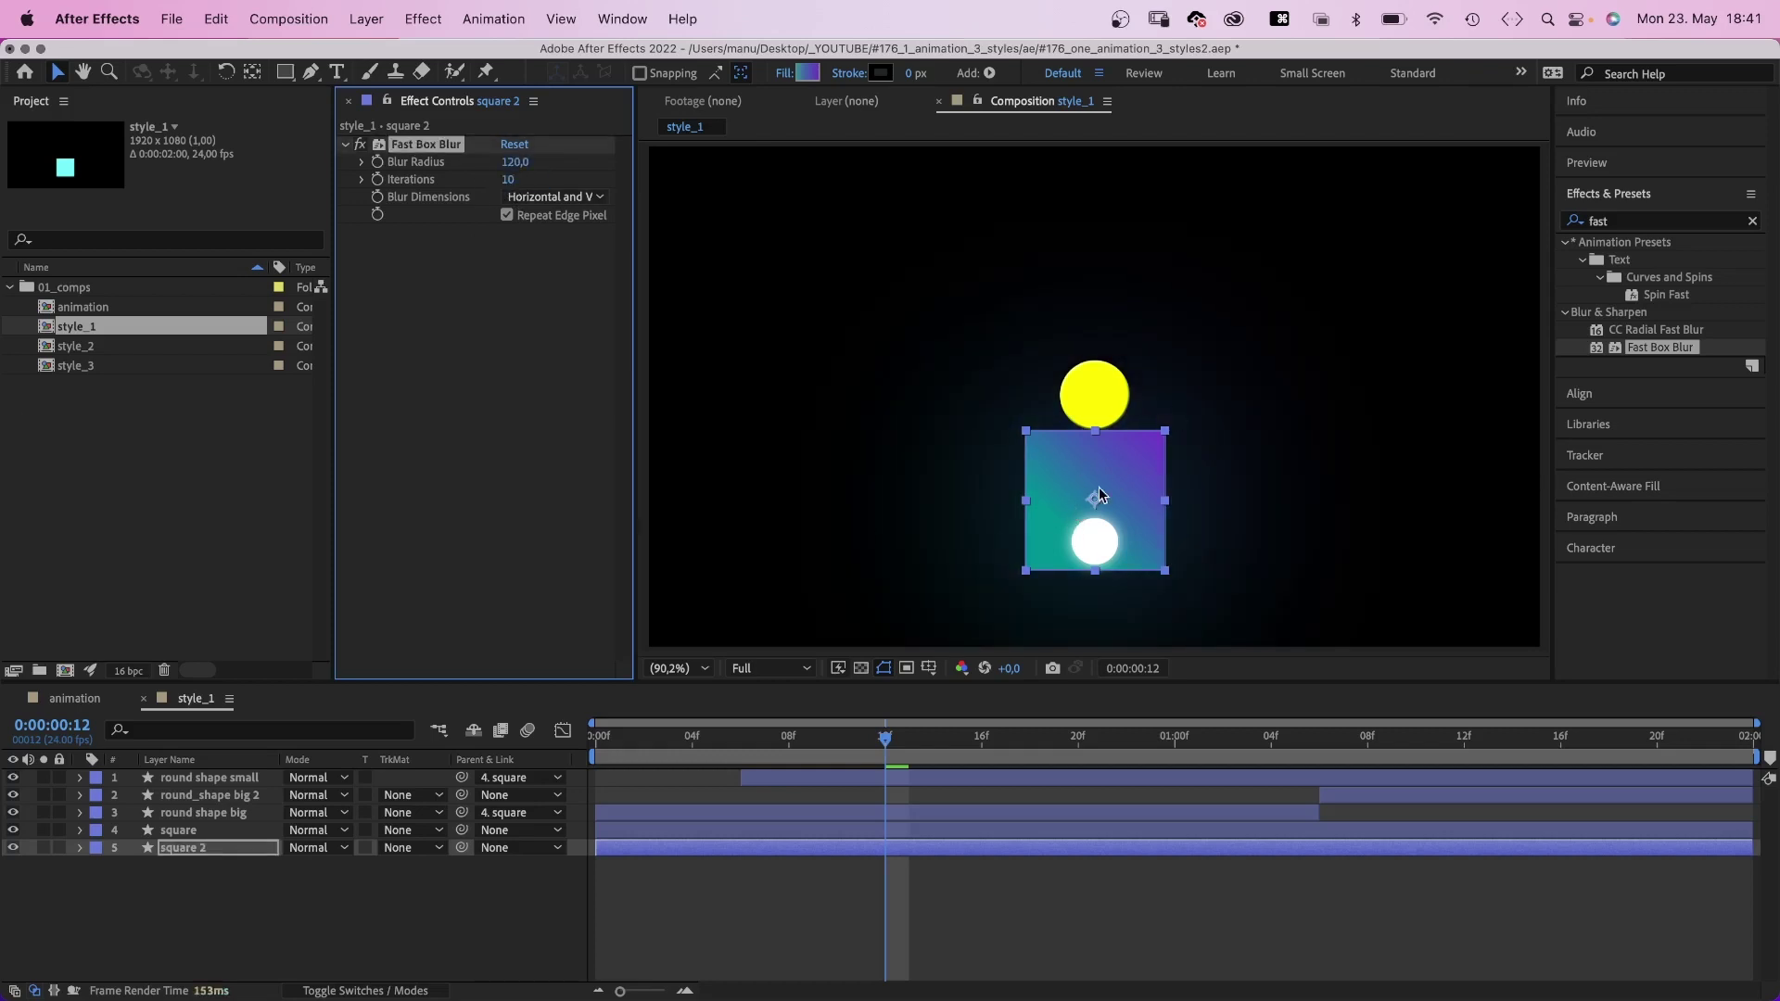
# Add Glow to square 2 with radius 650 and intensity 10.
pyautogui.click(1564, 230)
pyautogui.write('glow')
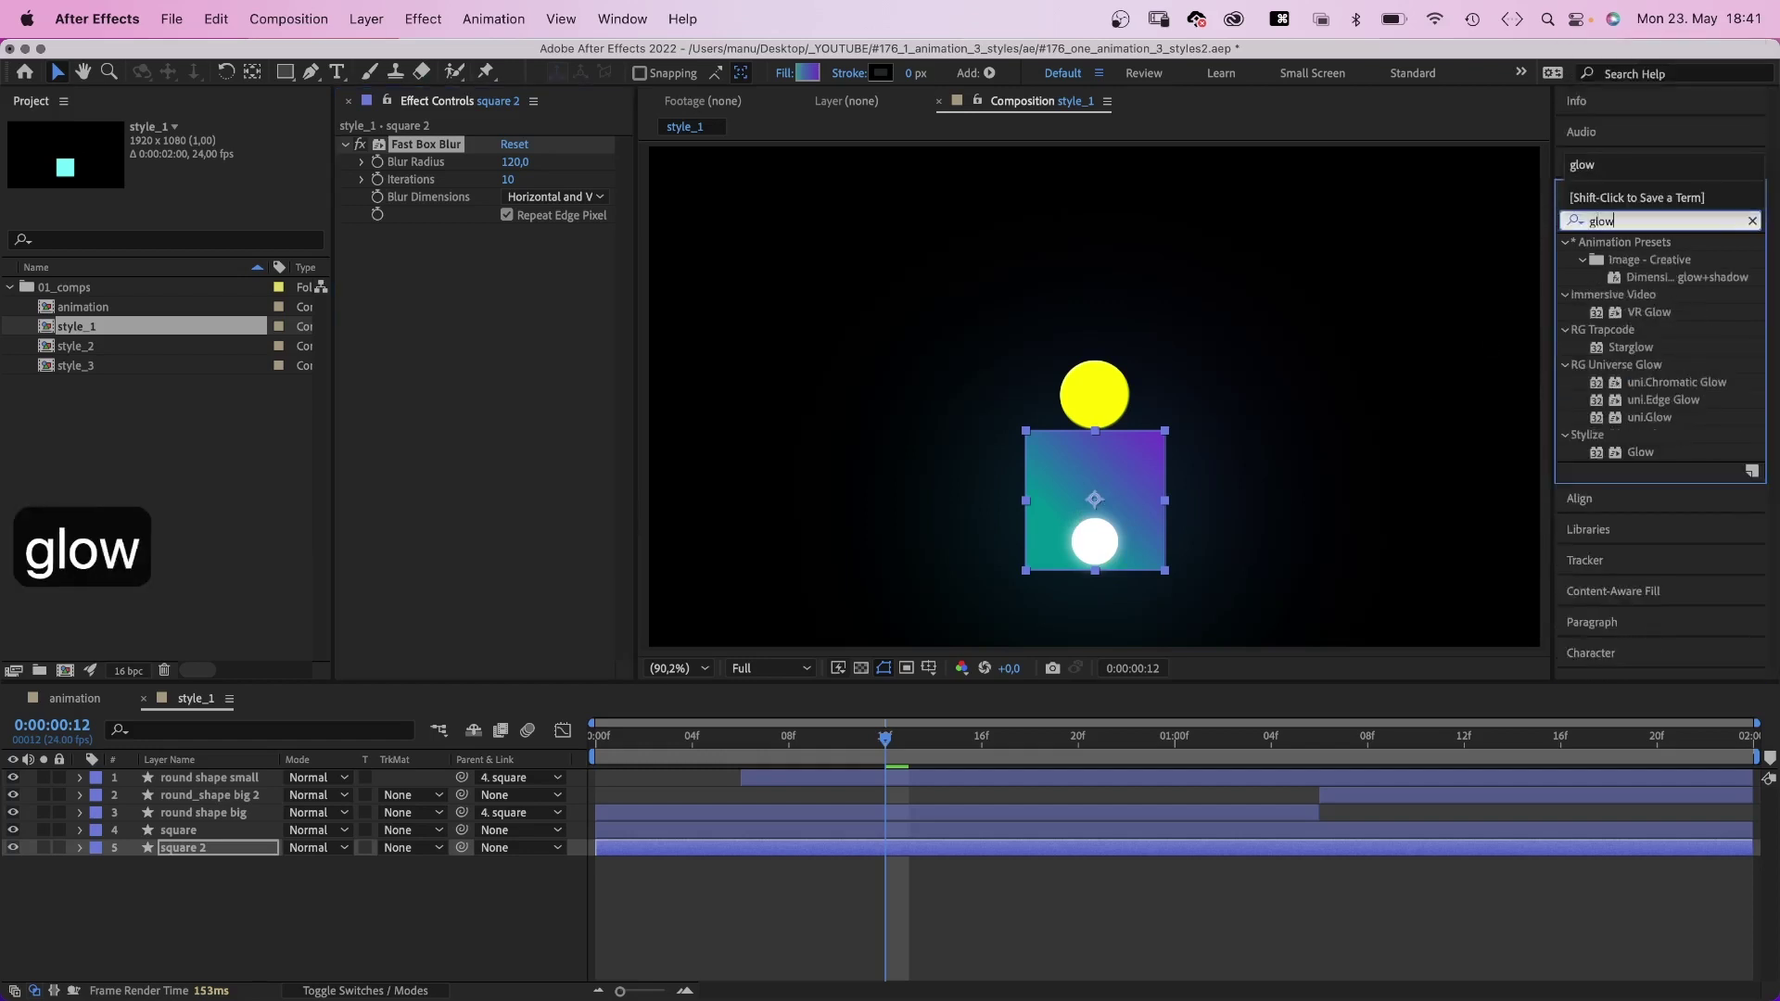
pyautogui.moveTo(1585, 453); pyautogui.dragTo(454, 368)
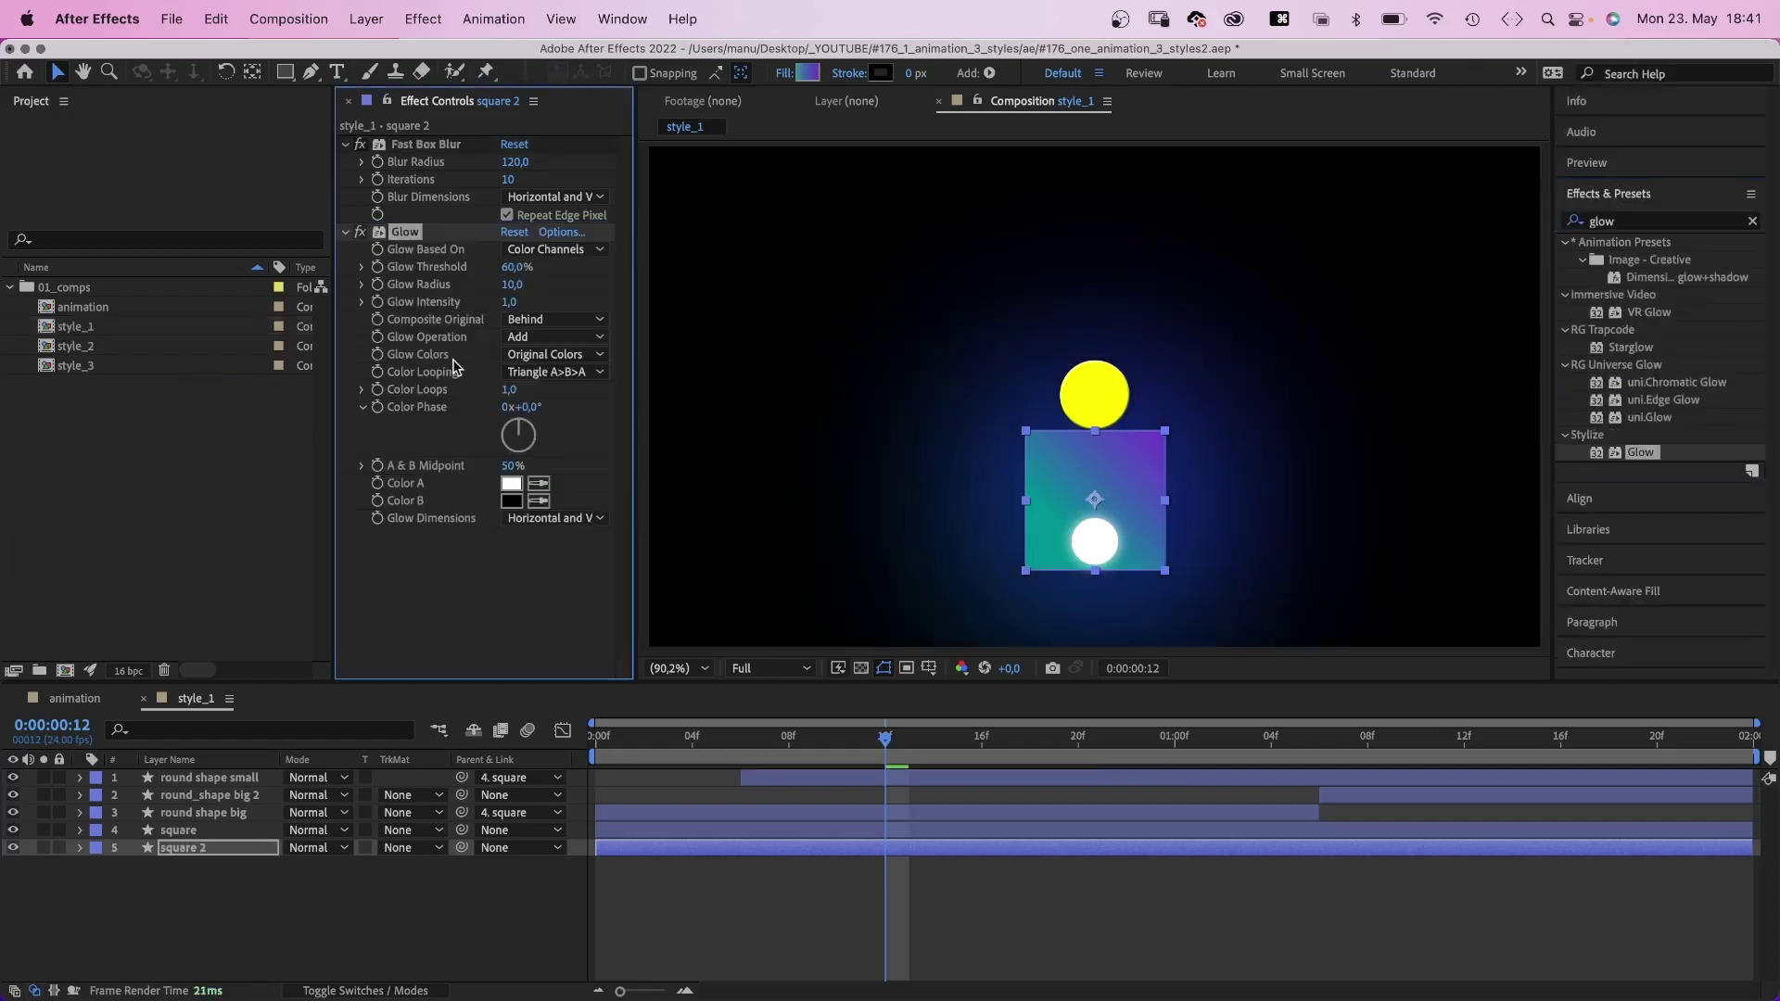
pyautogui.click(509, 285)
pyautogui.write('650')
pyautogui.press('Return')
pyautogui.click(509, 302)
pyautogui.write('10')
pyautogui.press('Return')
pyautogui.click(1039, 582)
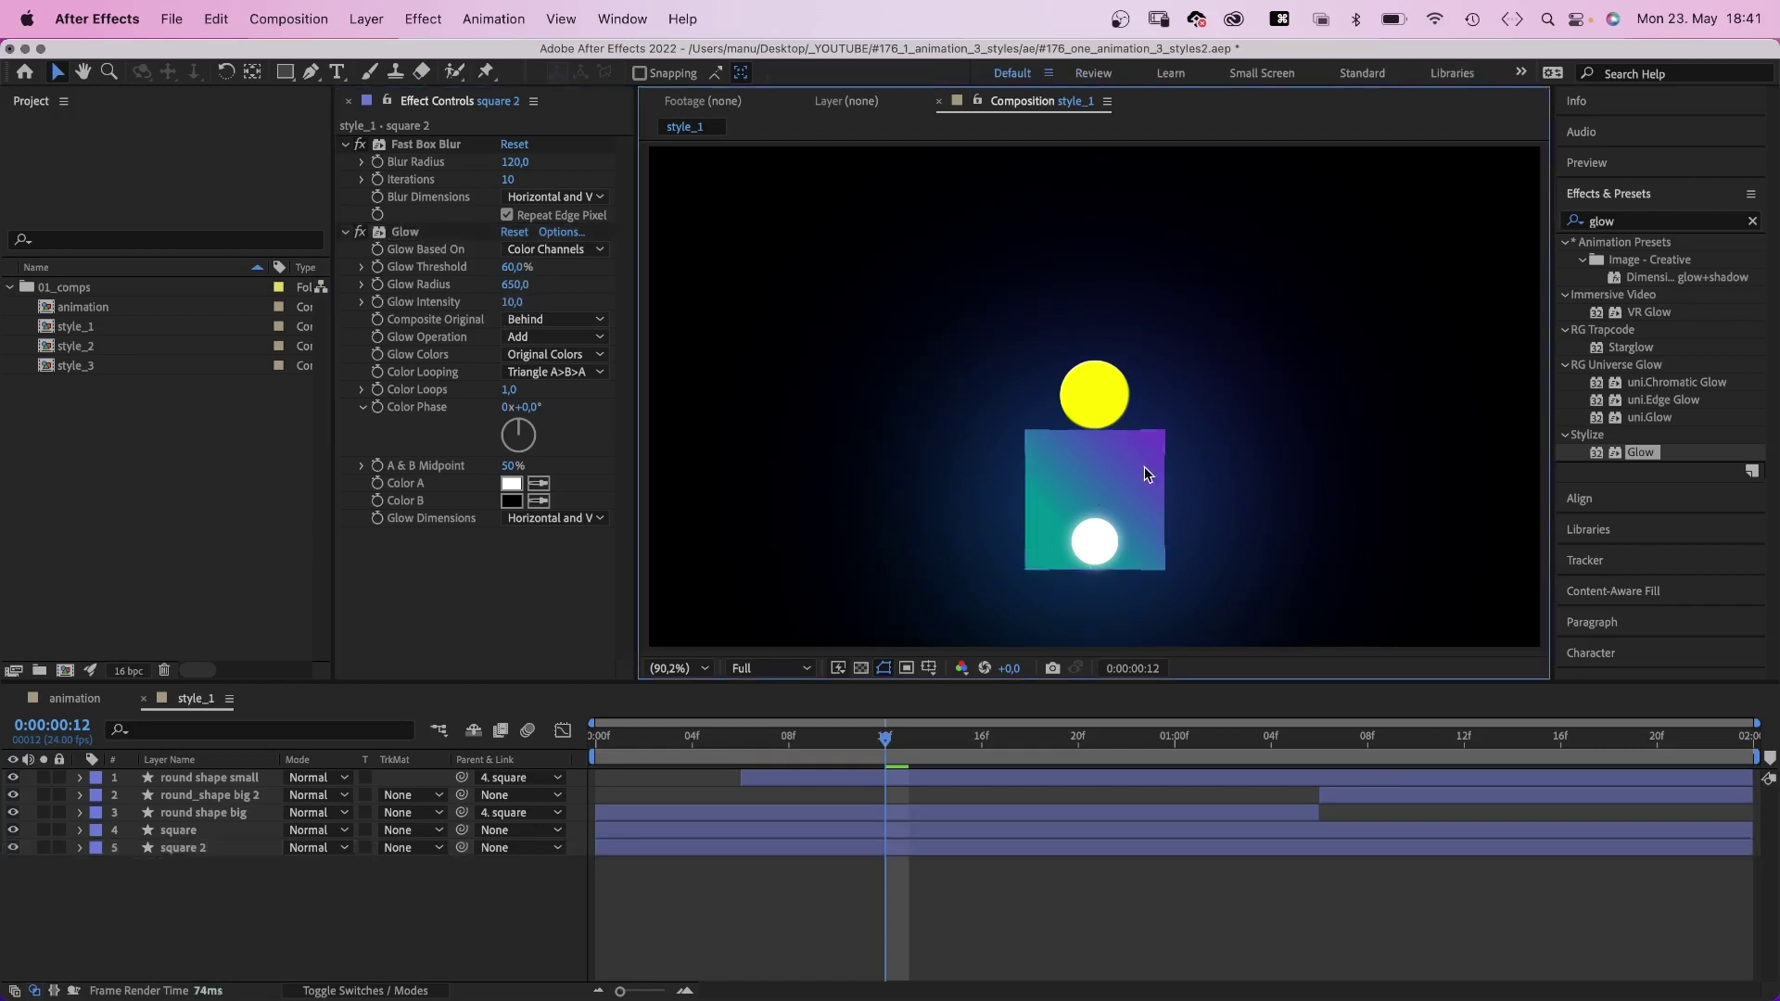
# Switch the big round shape's fill to a linear gradient.
pyautogui.click(199, 813)
pyautogui.click(784, 73)
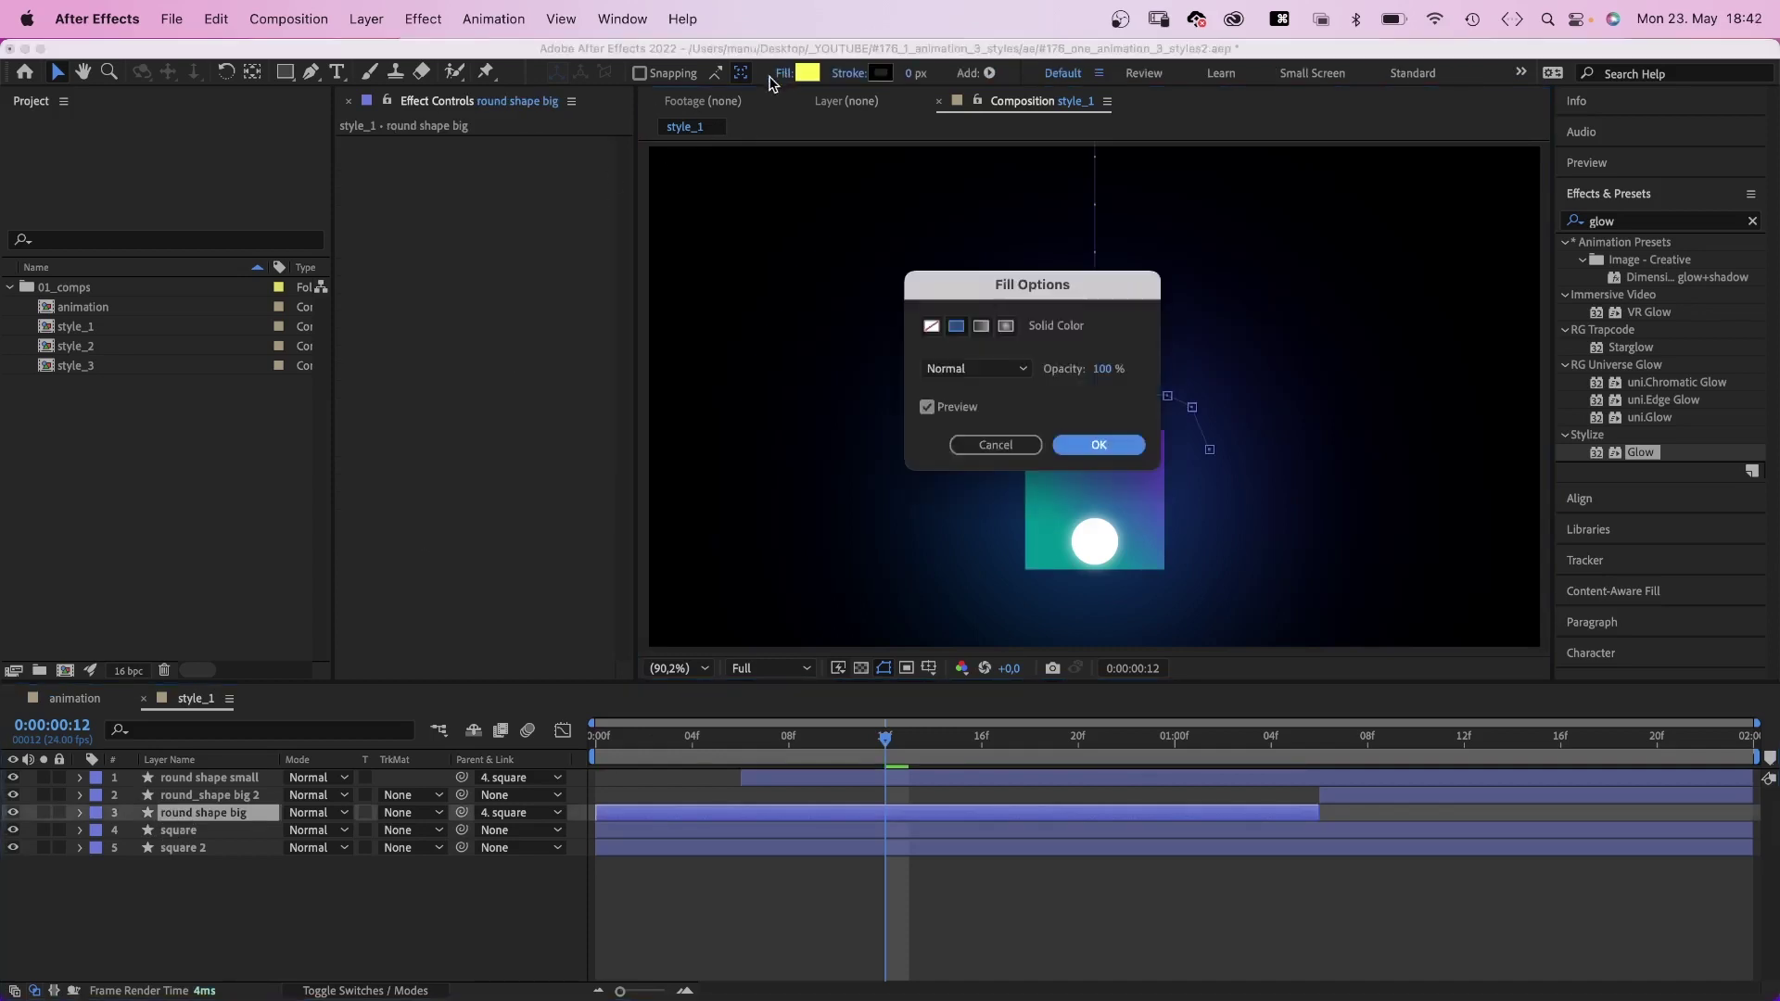
pyautogui.click(983, 326)
pyautogui.click(1108, 445)
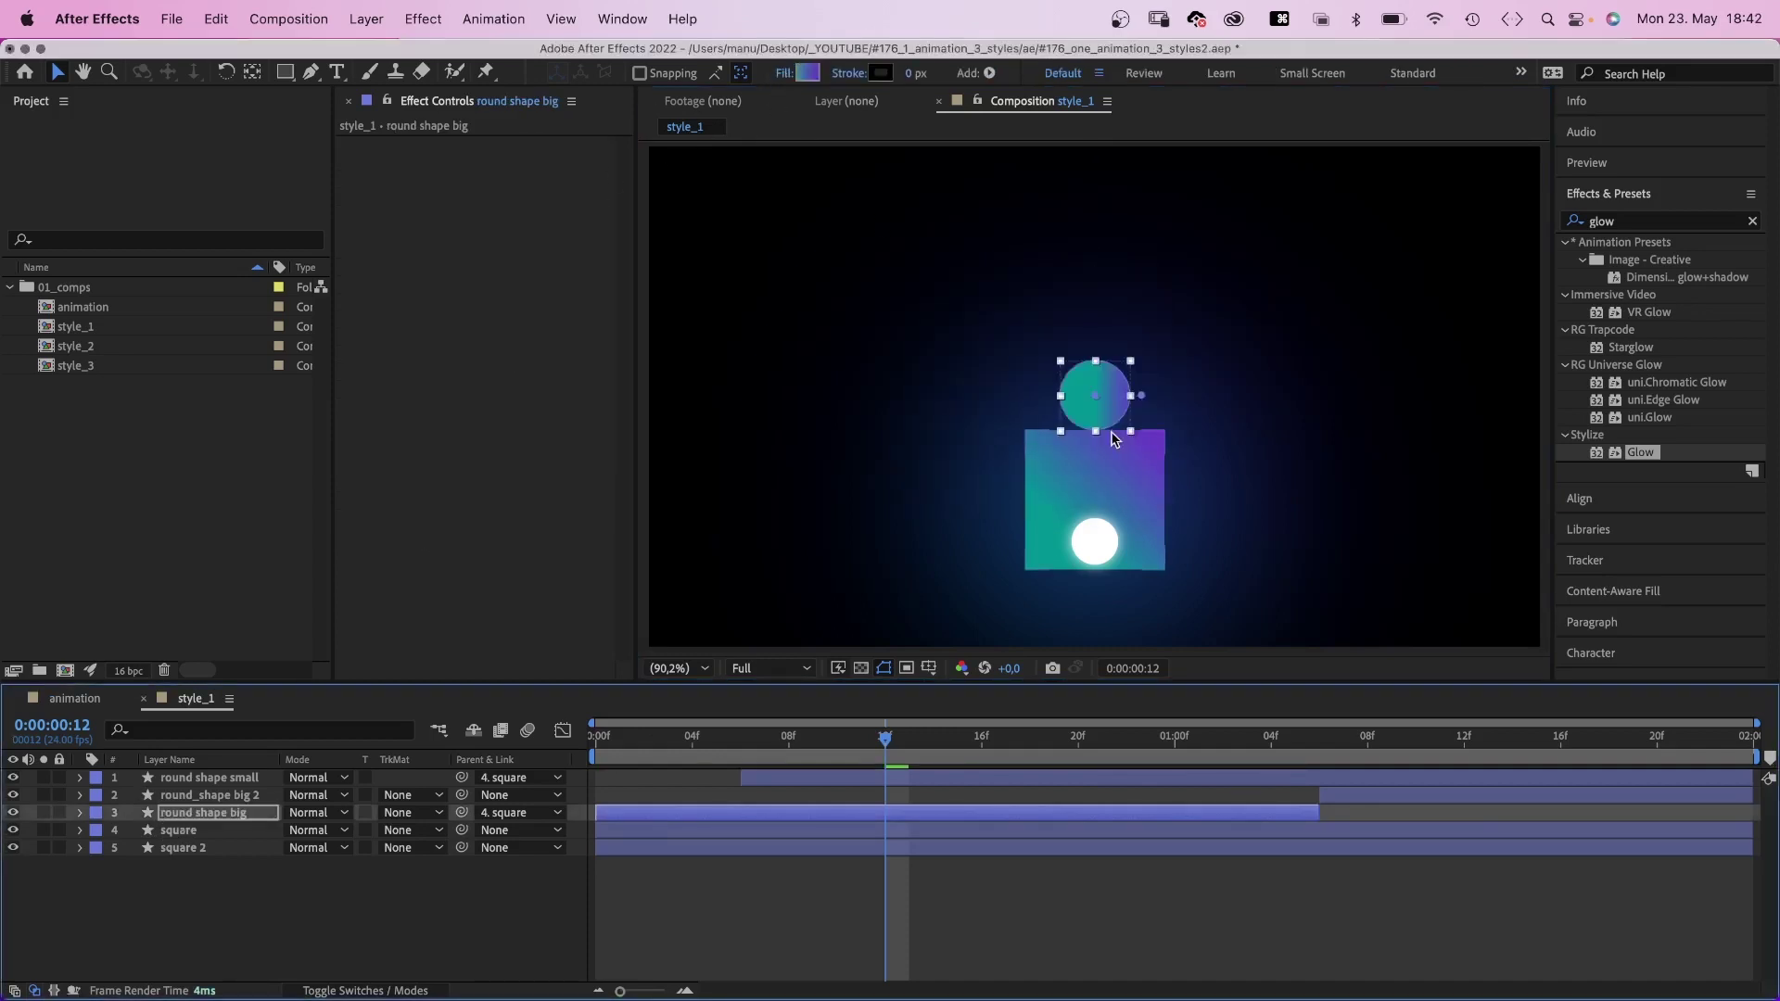
# Set the gradient from orange #FFB058 to pink #FF4388, angled toward the top-right.
pyautogui.click(807, 73)
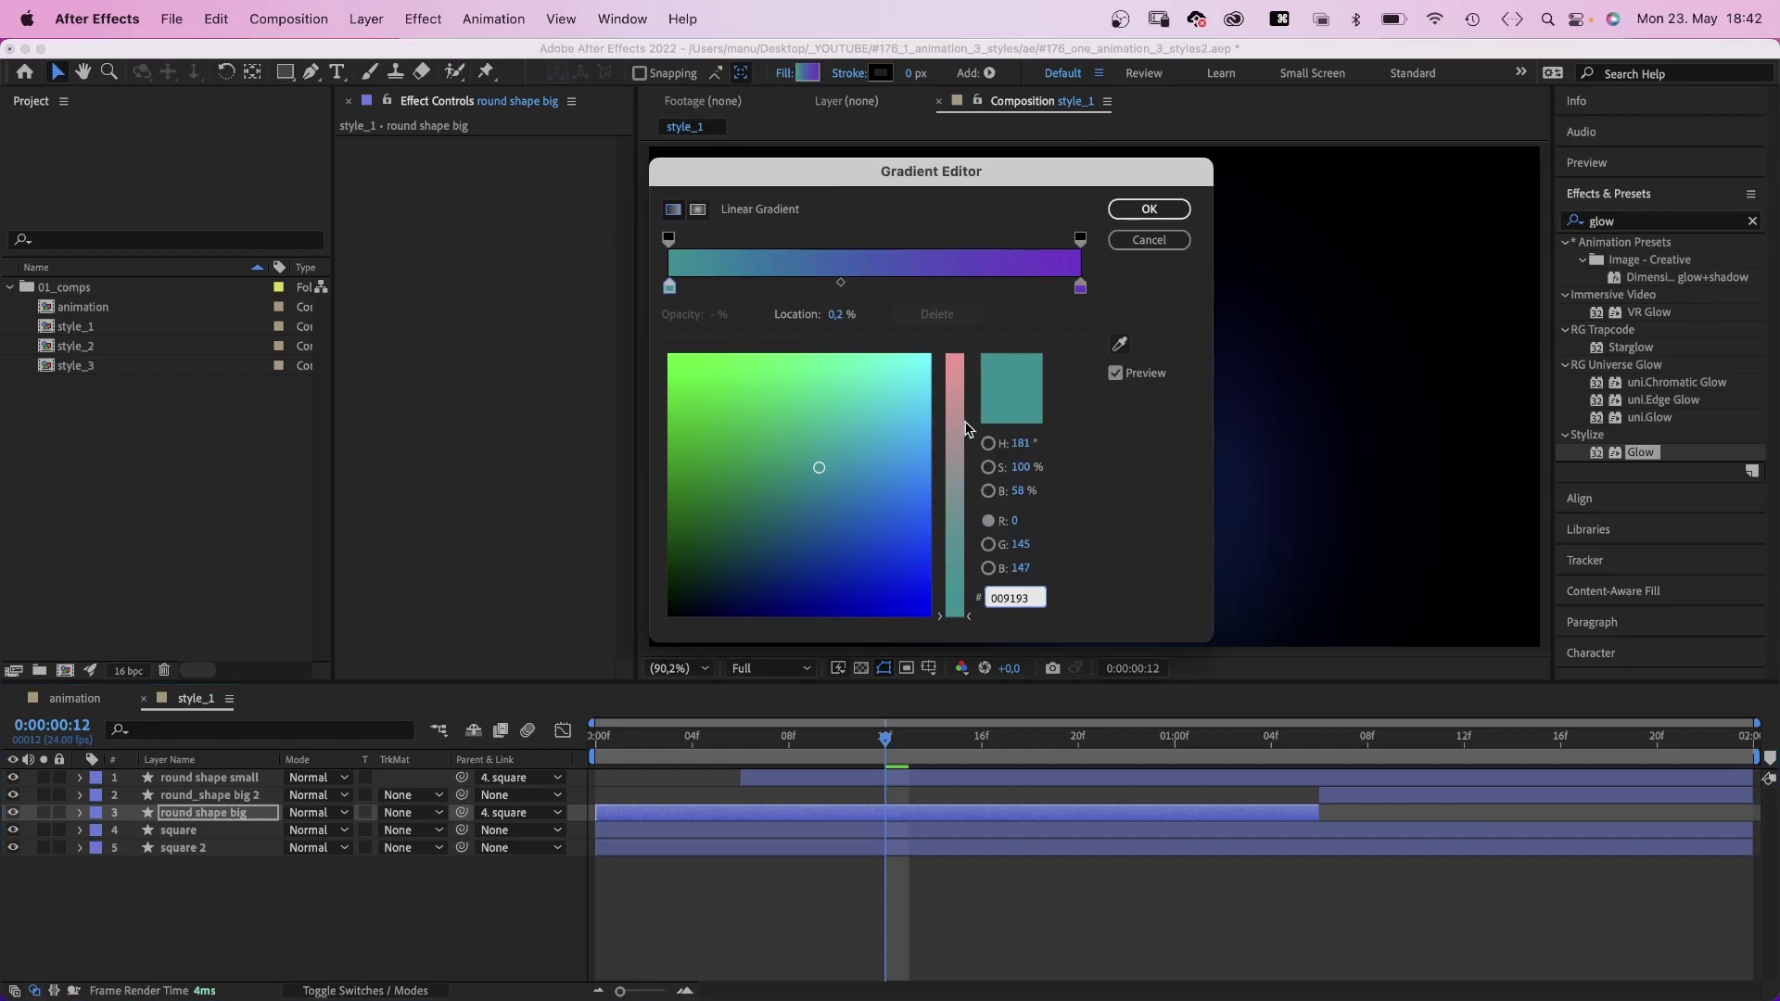
pyautogui.moveTo(964, 428); pyautogui.dragTo(965, 355)
pyautogui.moveTo(737, 401); pyautogui.dragTo(758, 436)
pyautogui.click(1080, 287)
pyautogui.moveTo(960, 430); pyautogui.dragTo(961, 355)
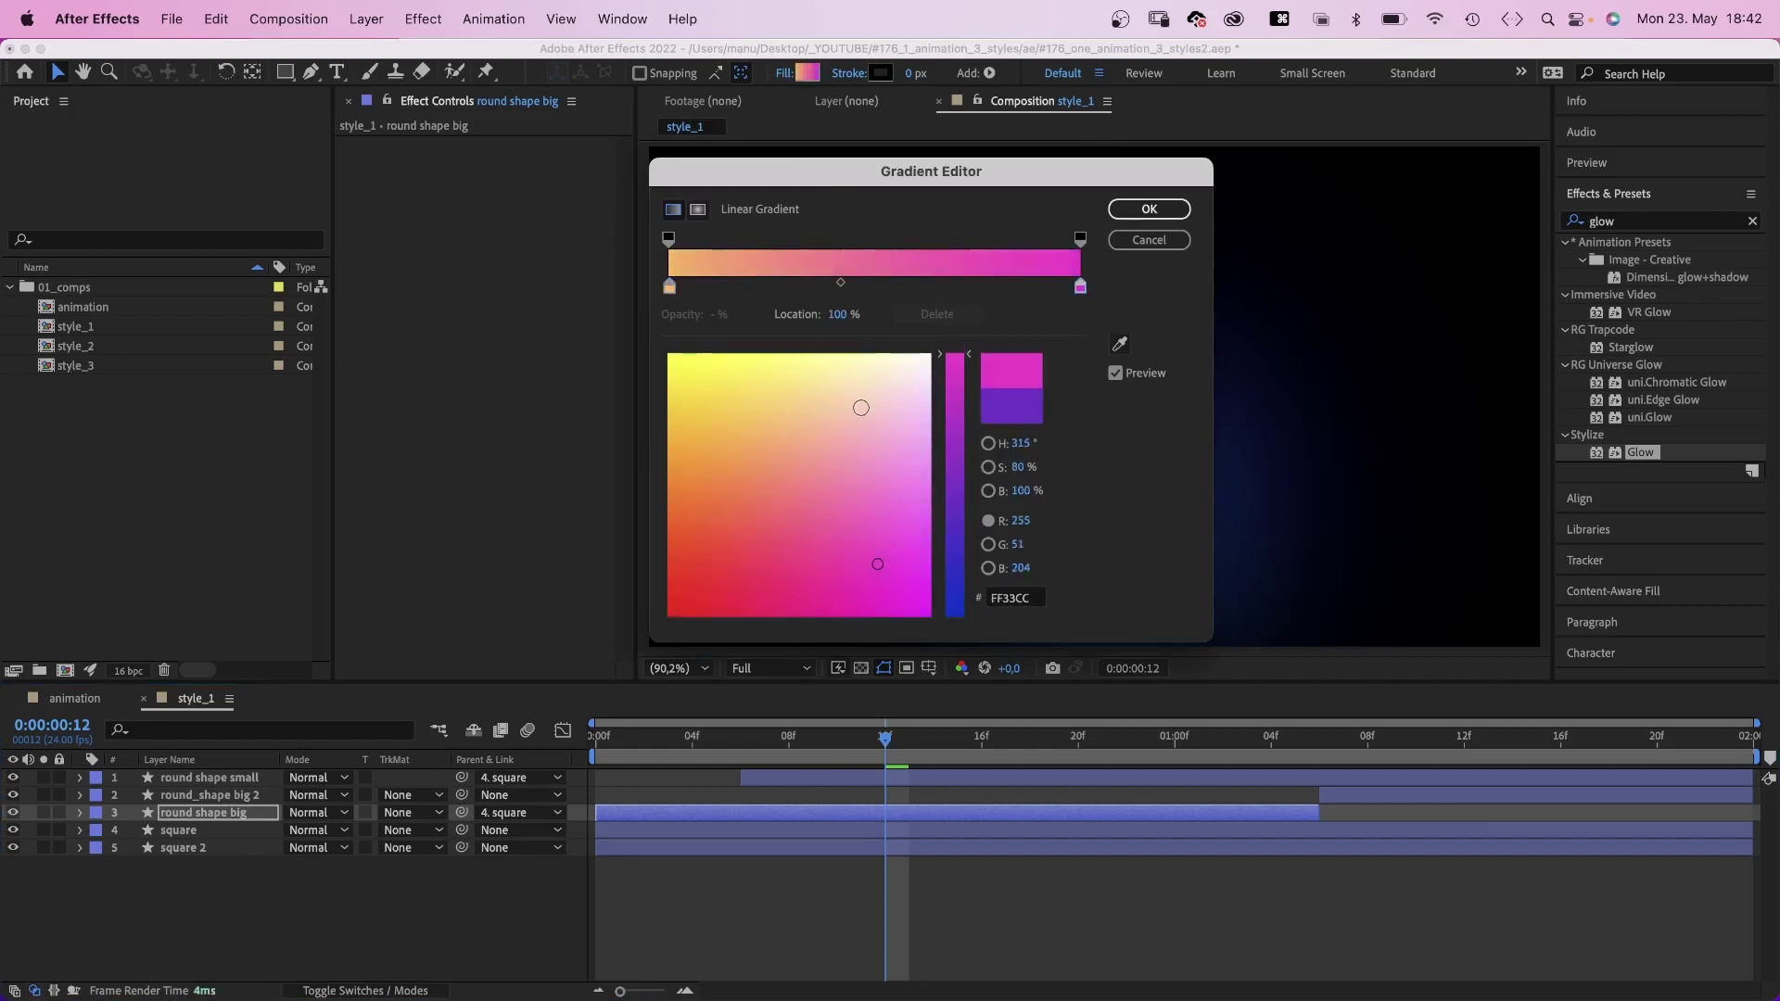
pyautogui.moveTo(803, 489); pyautogui.dragTo(808, 545)
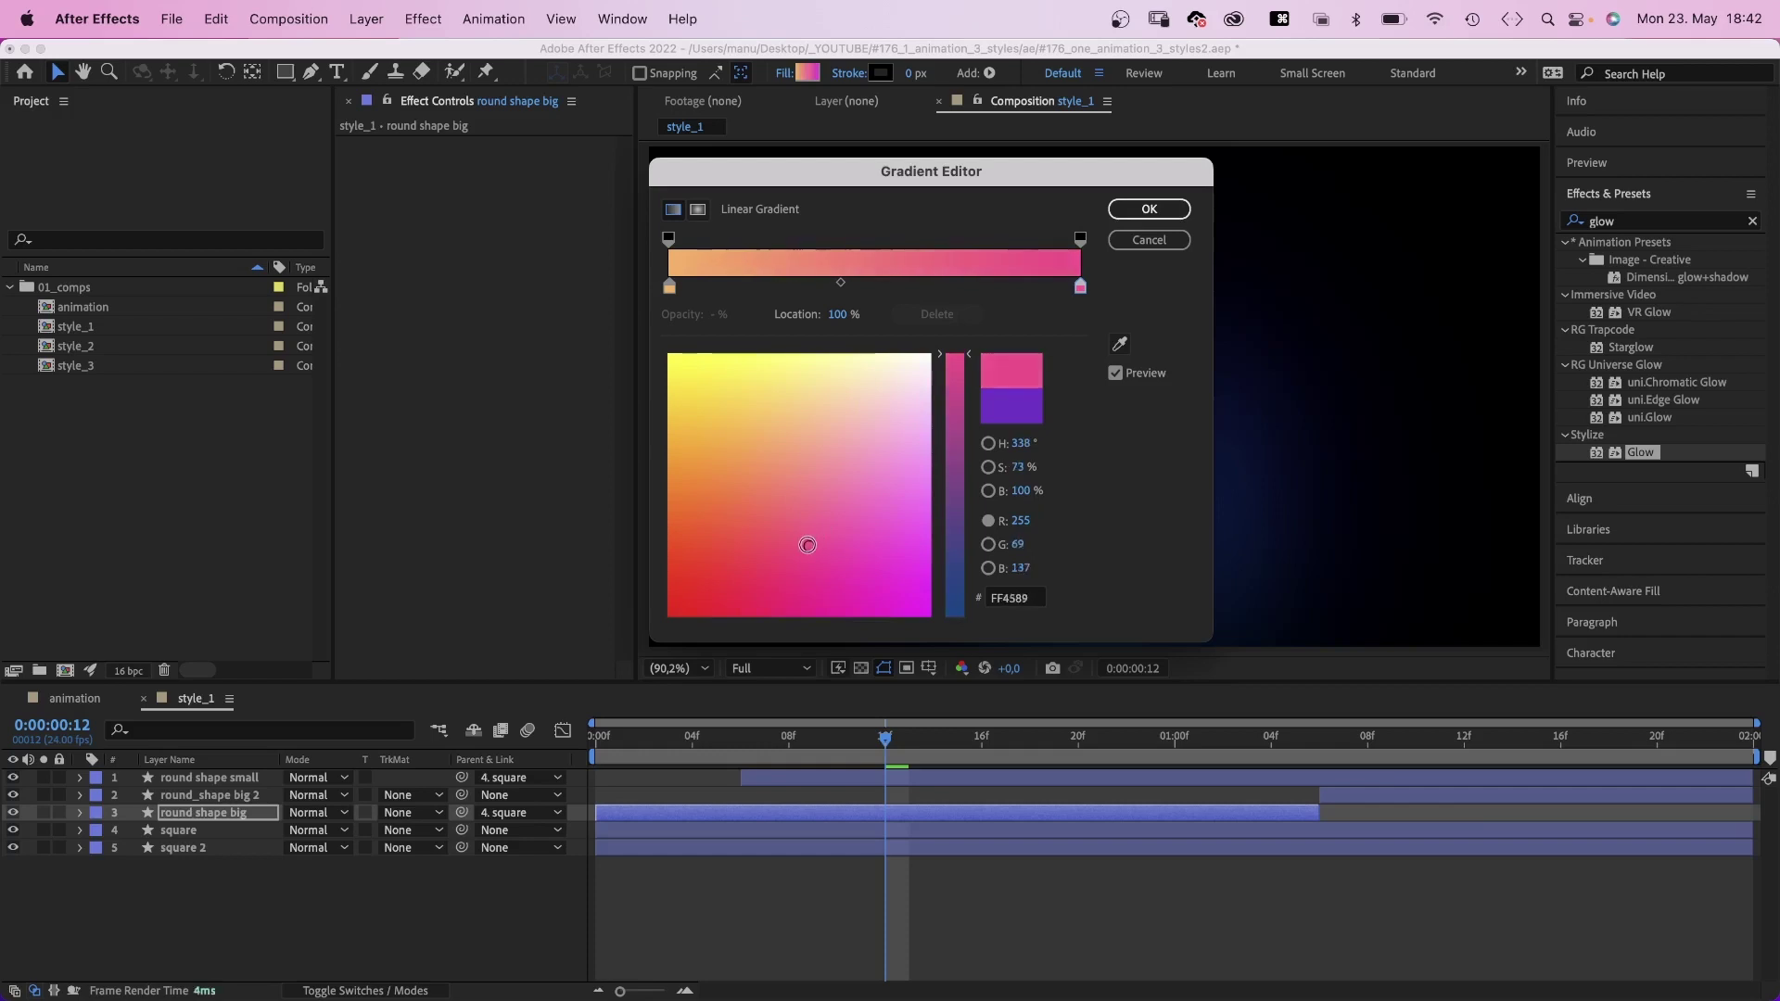
pyautogui.click(1146, 209)
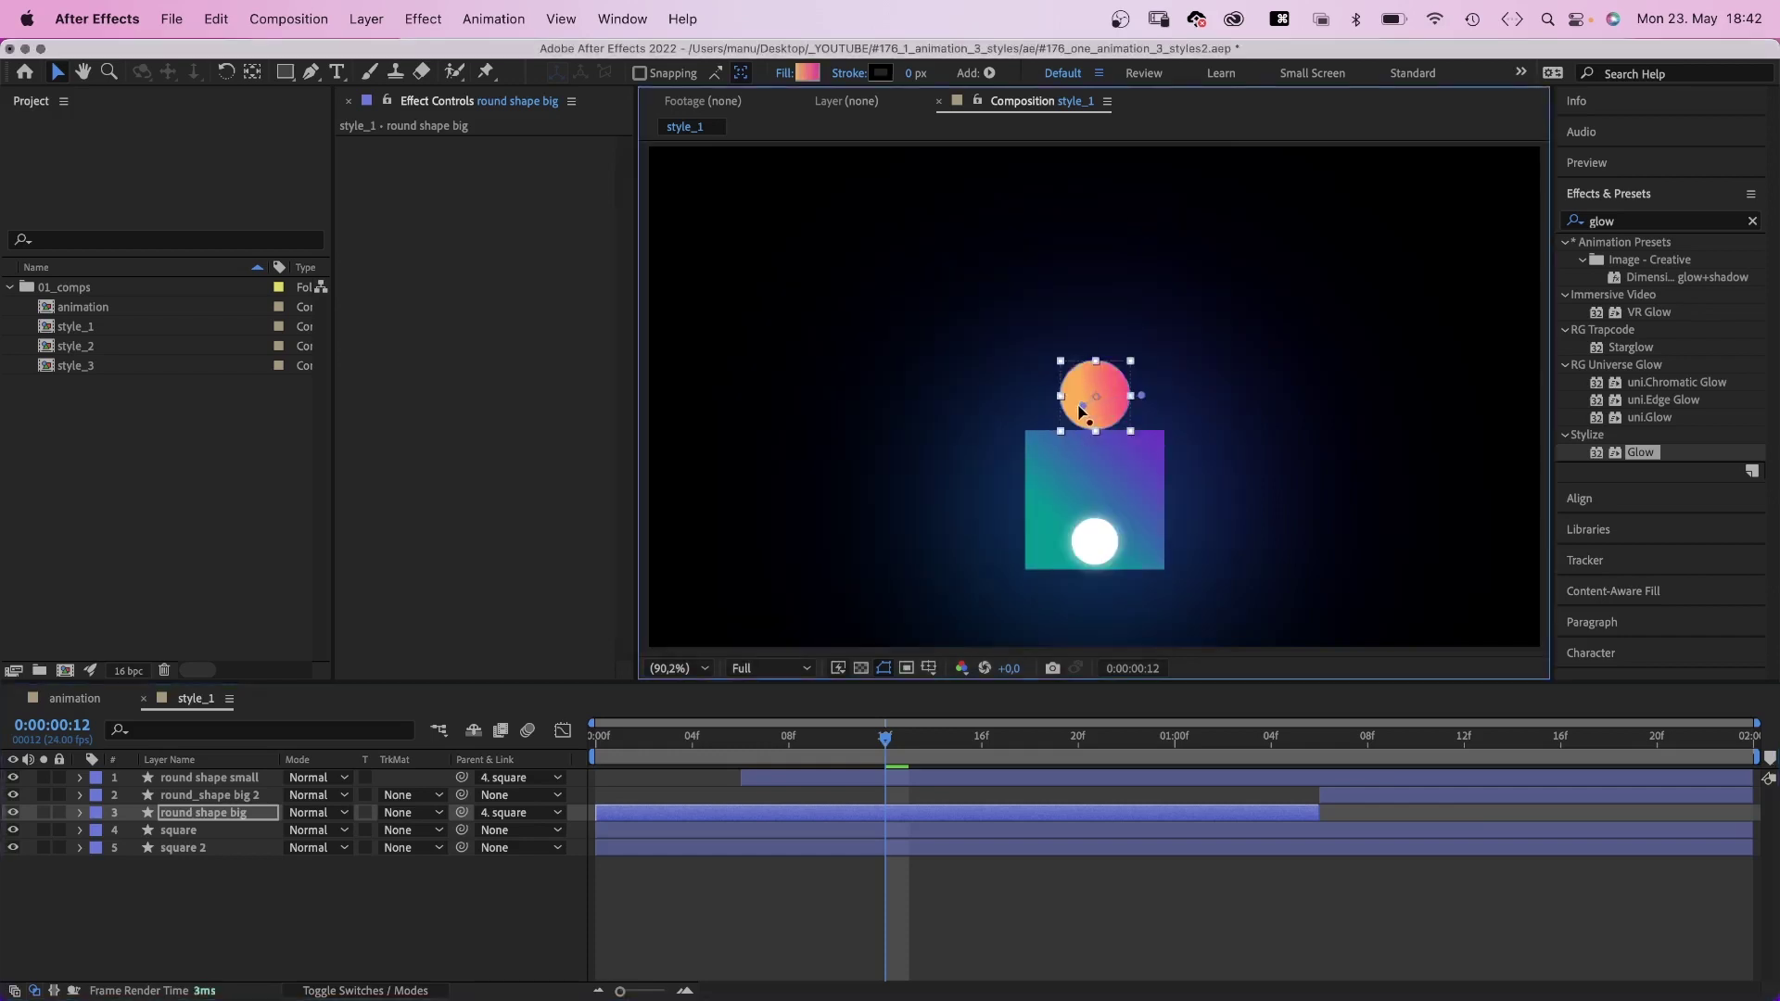
pyautogui.moveTo(1140, 398); pyautogui.dragTo(1144, 361)
pyautogui.scroll(2, 1137, 361)
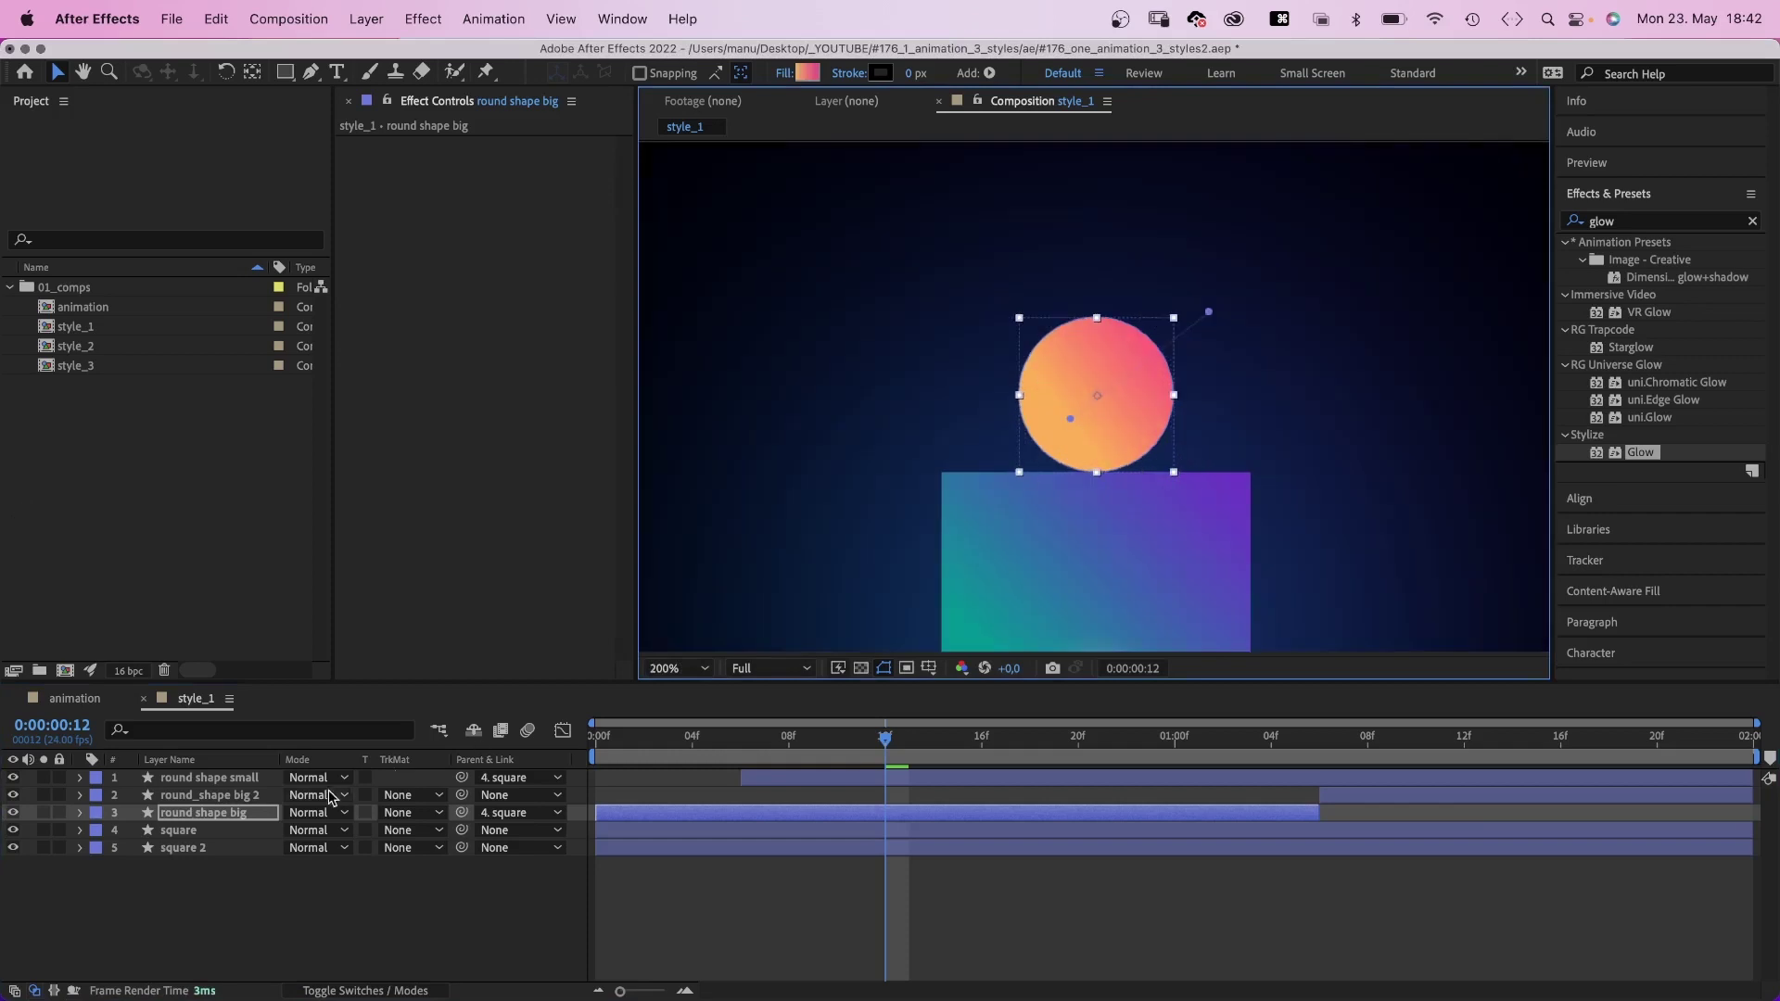
# Add an Inner Shadow layer style to the big circle with a purple colour.
pyautogui.click(185, 813)
pyautogui.rightClick(195, 812)
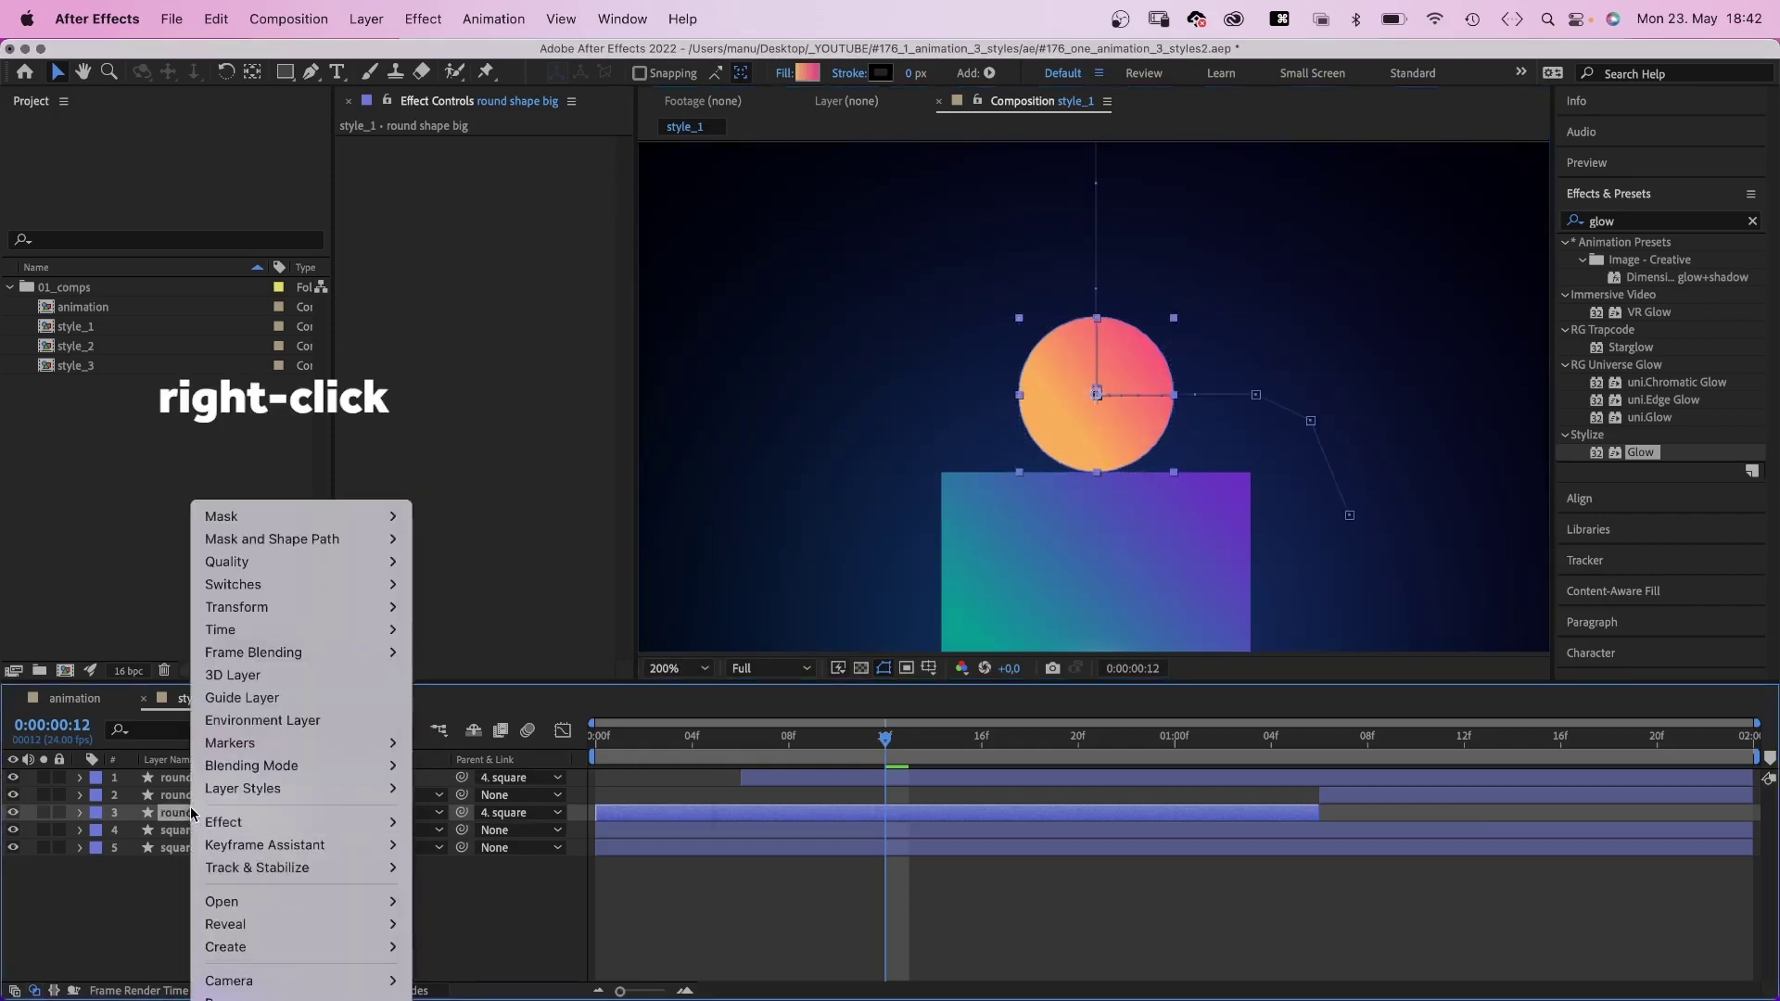
pyautogui.moveTo(243, 788)
pyautogui.click(512, 889)
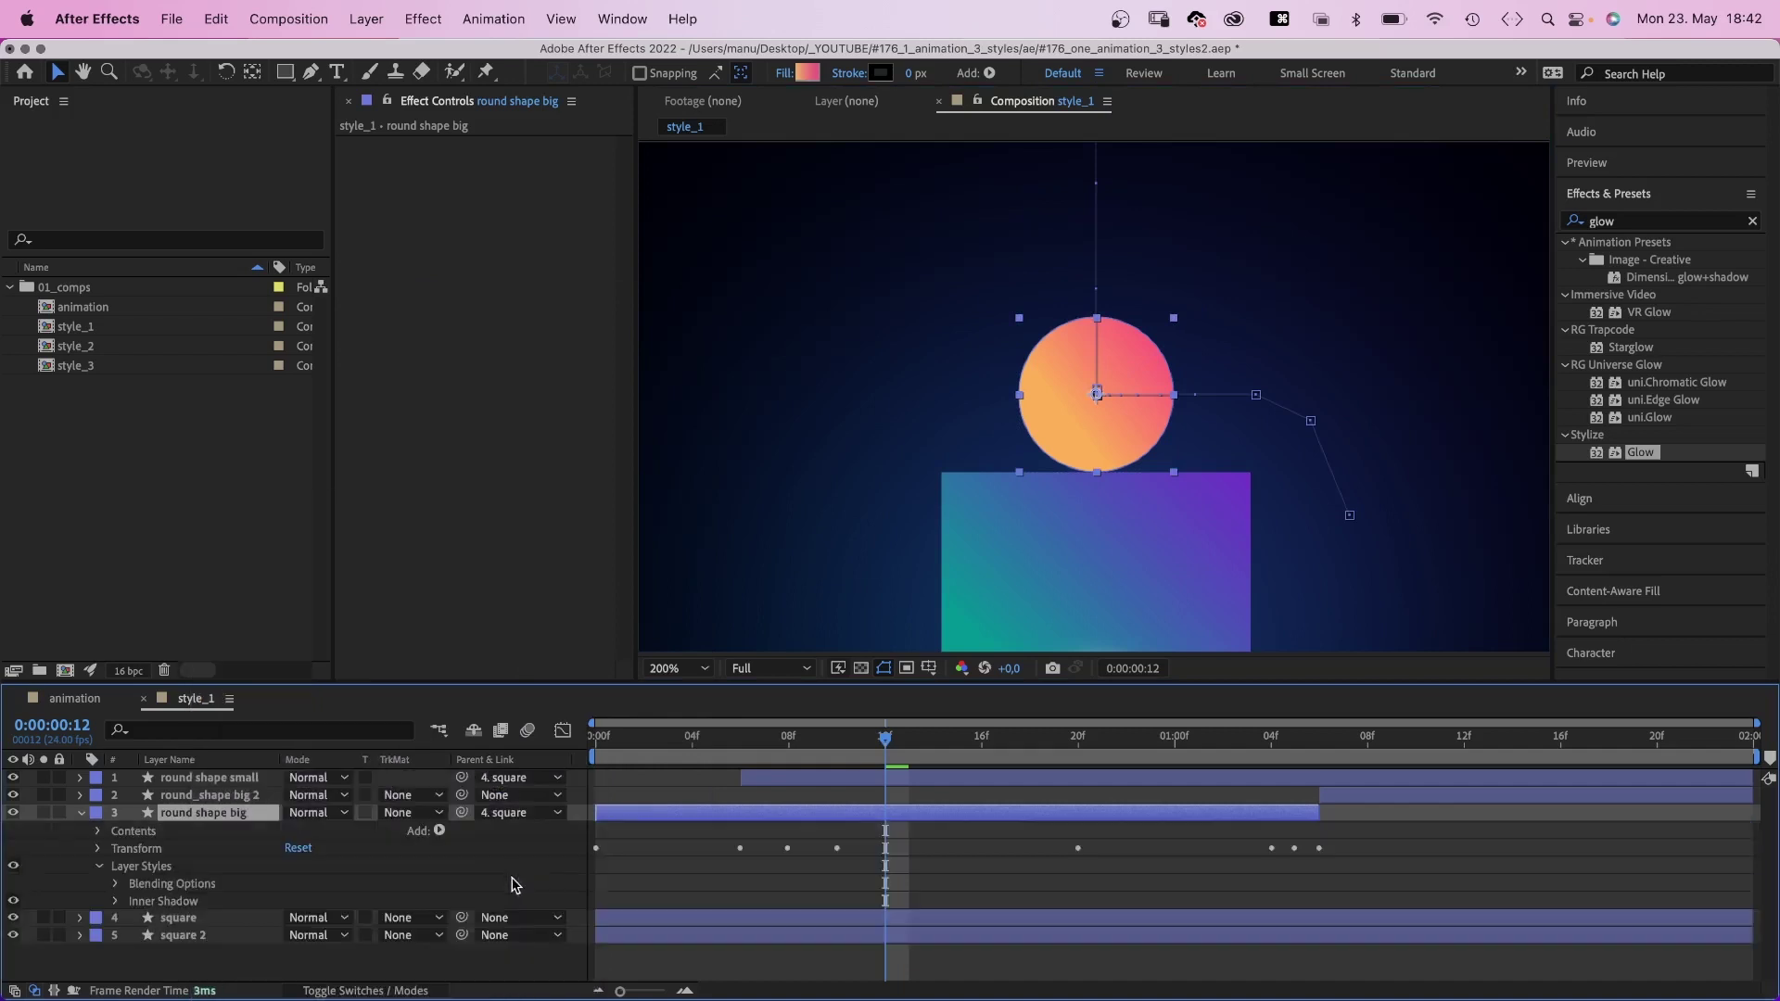
pyautogui.click(115, 902)
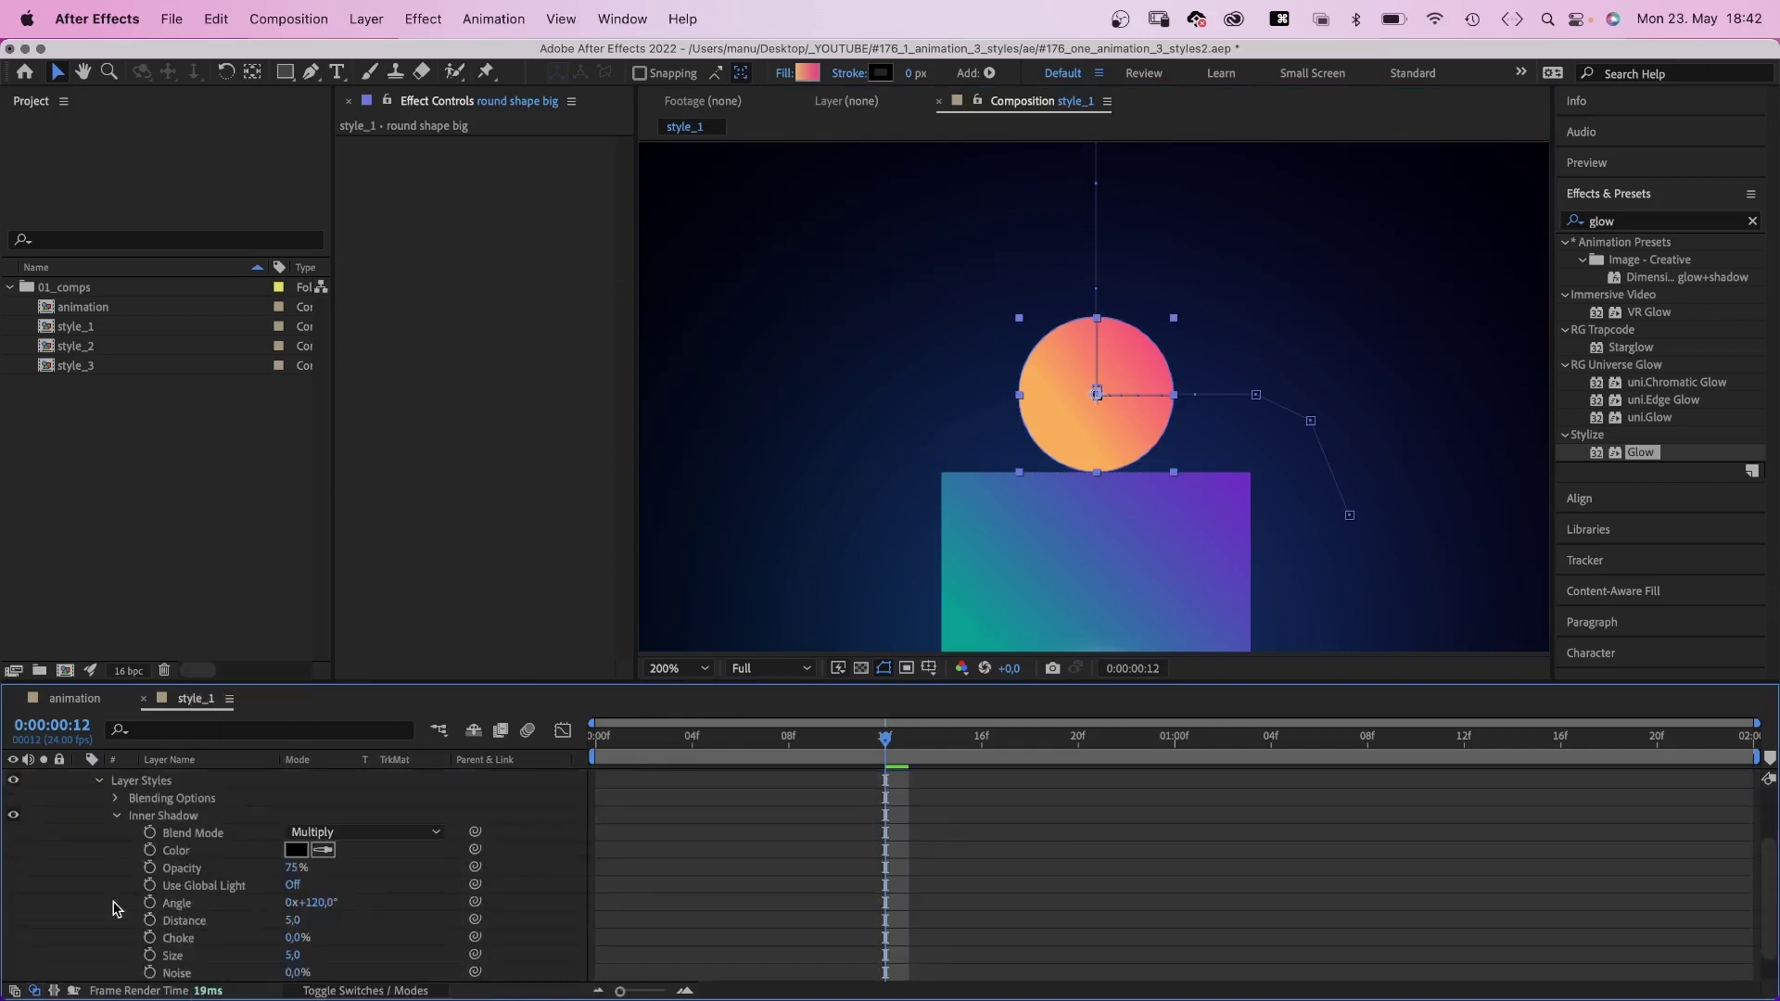
pyautogui.click(297, 850)
pyautogui.moveTo(840, 438)
pyautogui.mouseDown()
pyautogui.moveTo(859, 377)
pyautogui.moveTo(948, 380)
pyautogui.moveTo(825, 422)
pyautogui.mouseUp()
pyautogui.click(1110, 208)
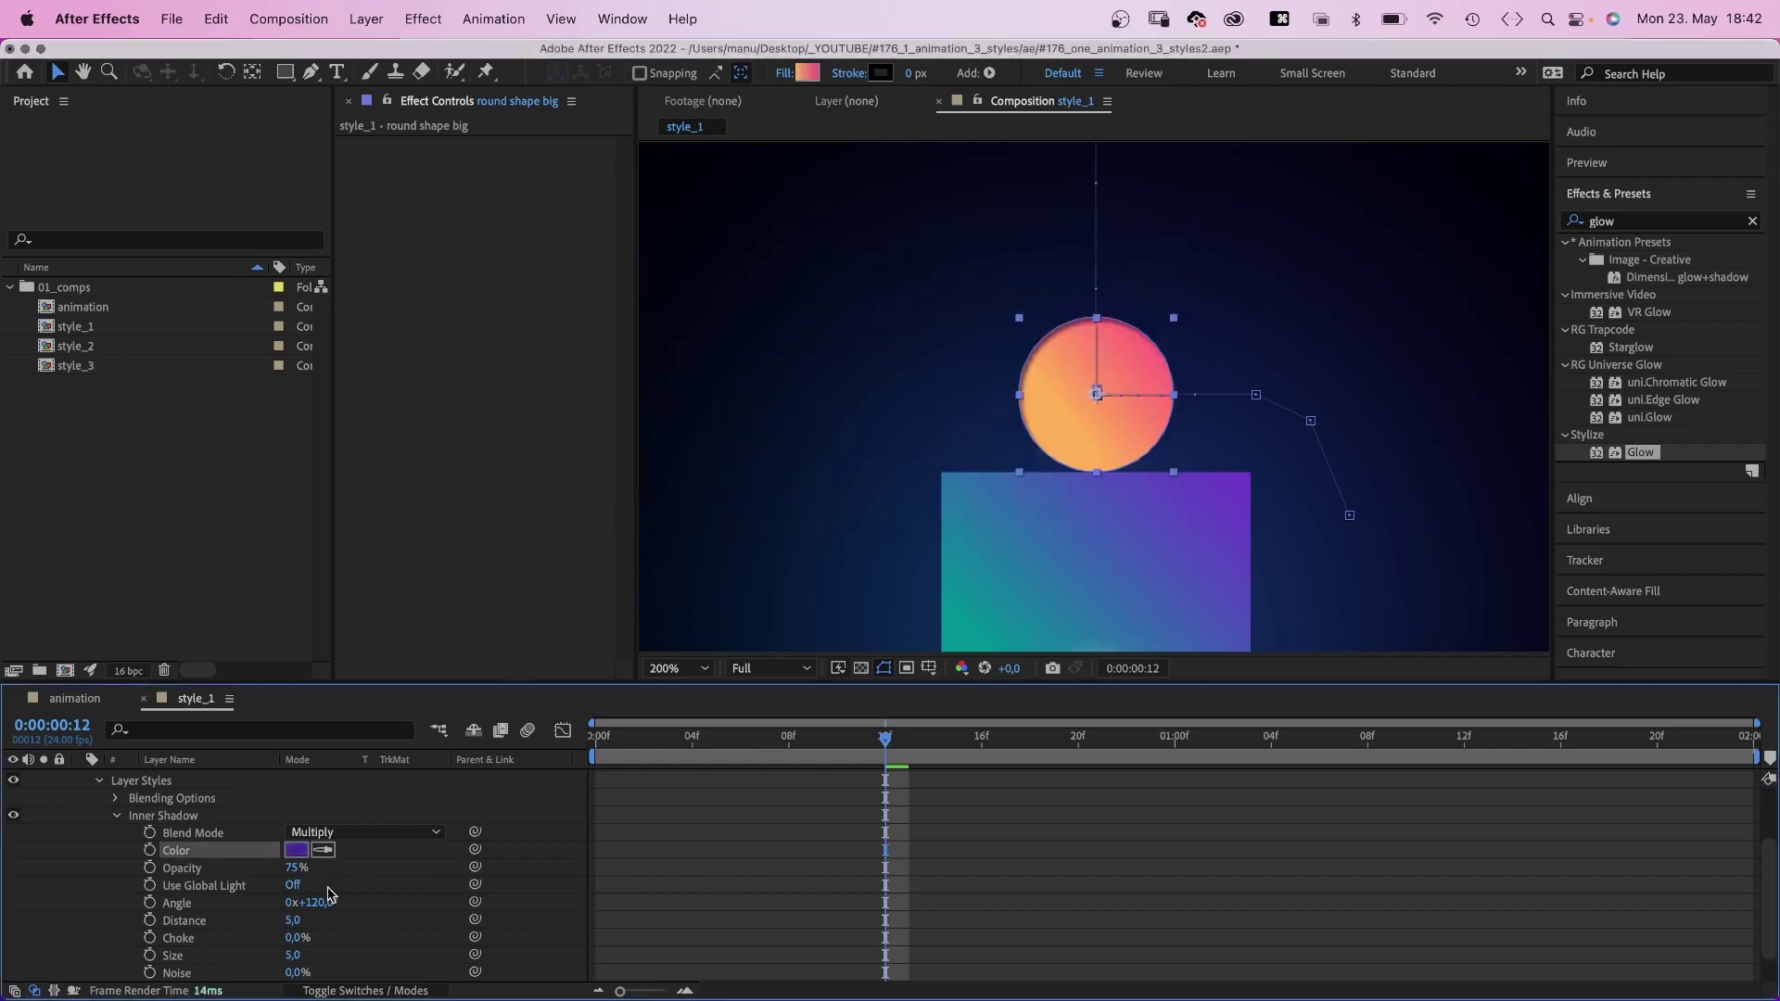
# Set the inner shadow angle to -52°, size 20 and noise 6%.
pyautogui.moveTo(311, 903); pyautogui.dragTo(148, 903)
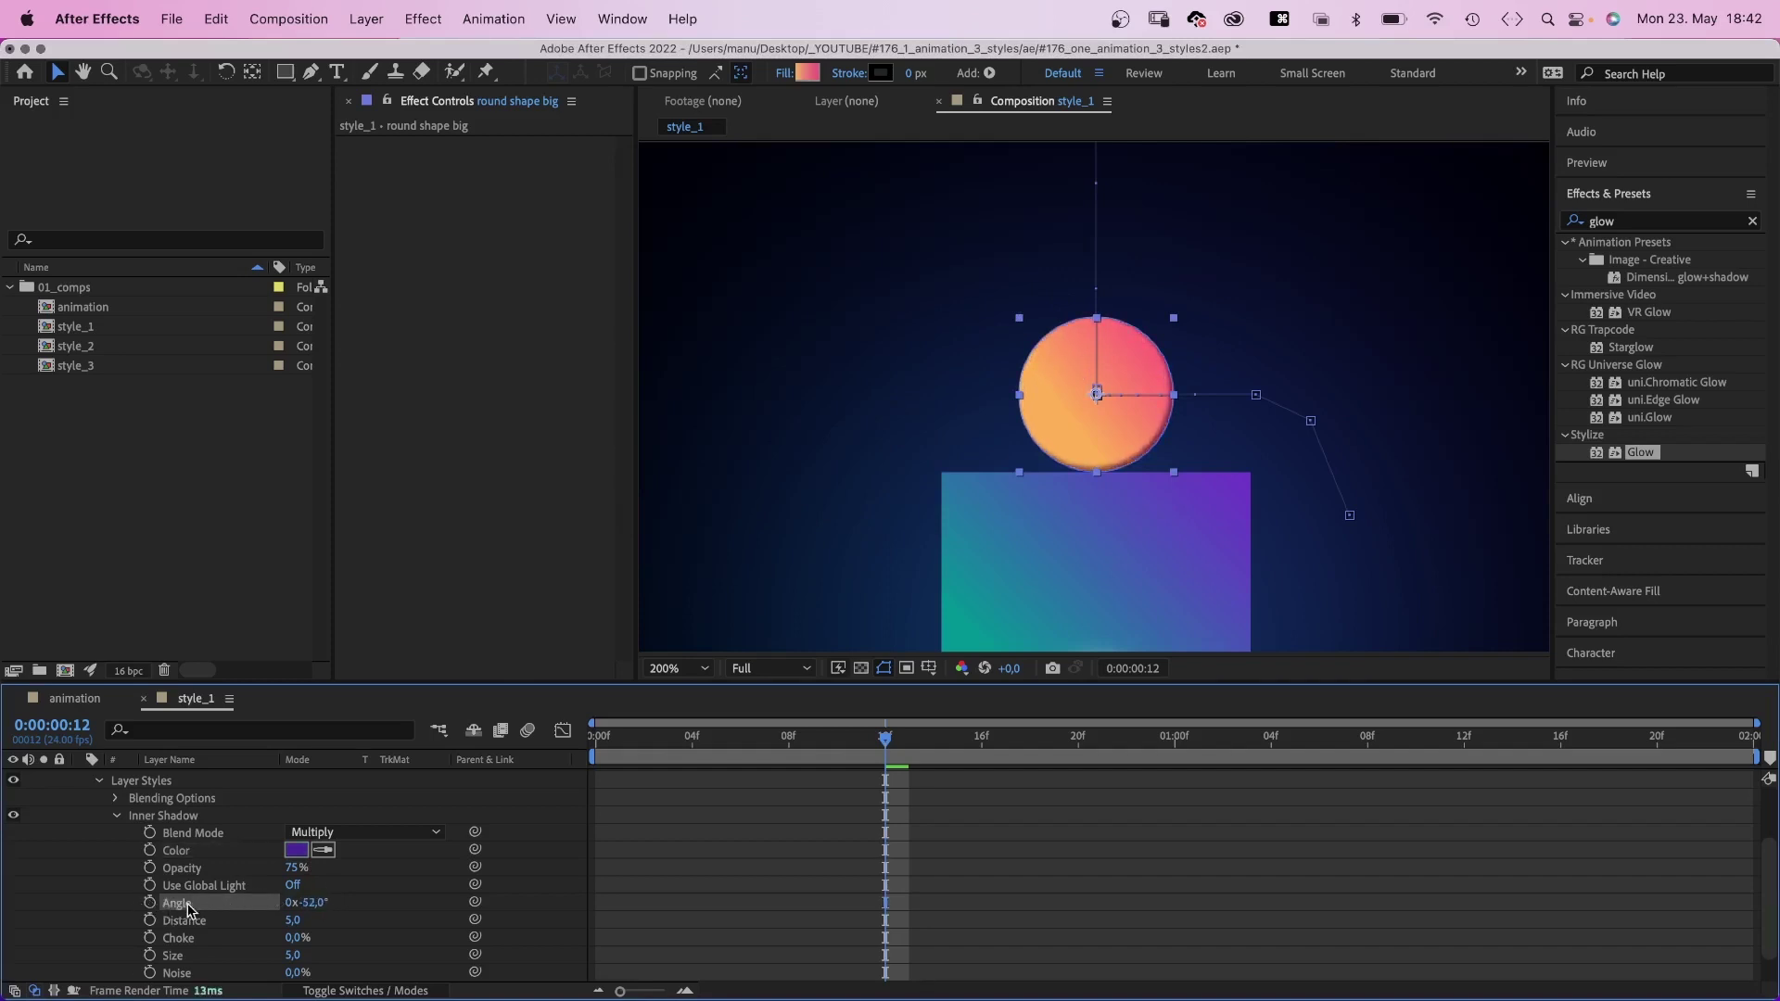
pyautogui.click(292, 955)
pyautogui.write('20')
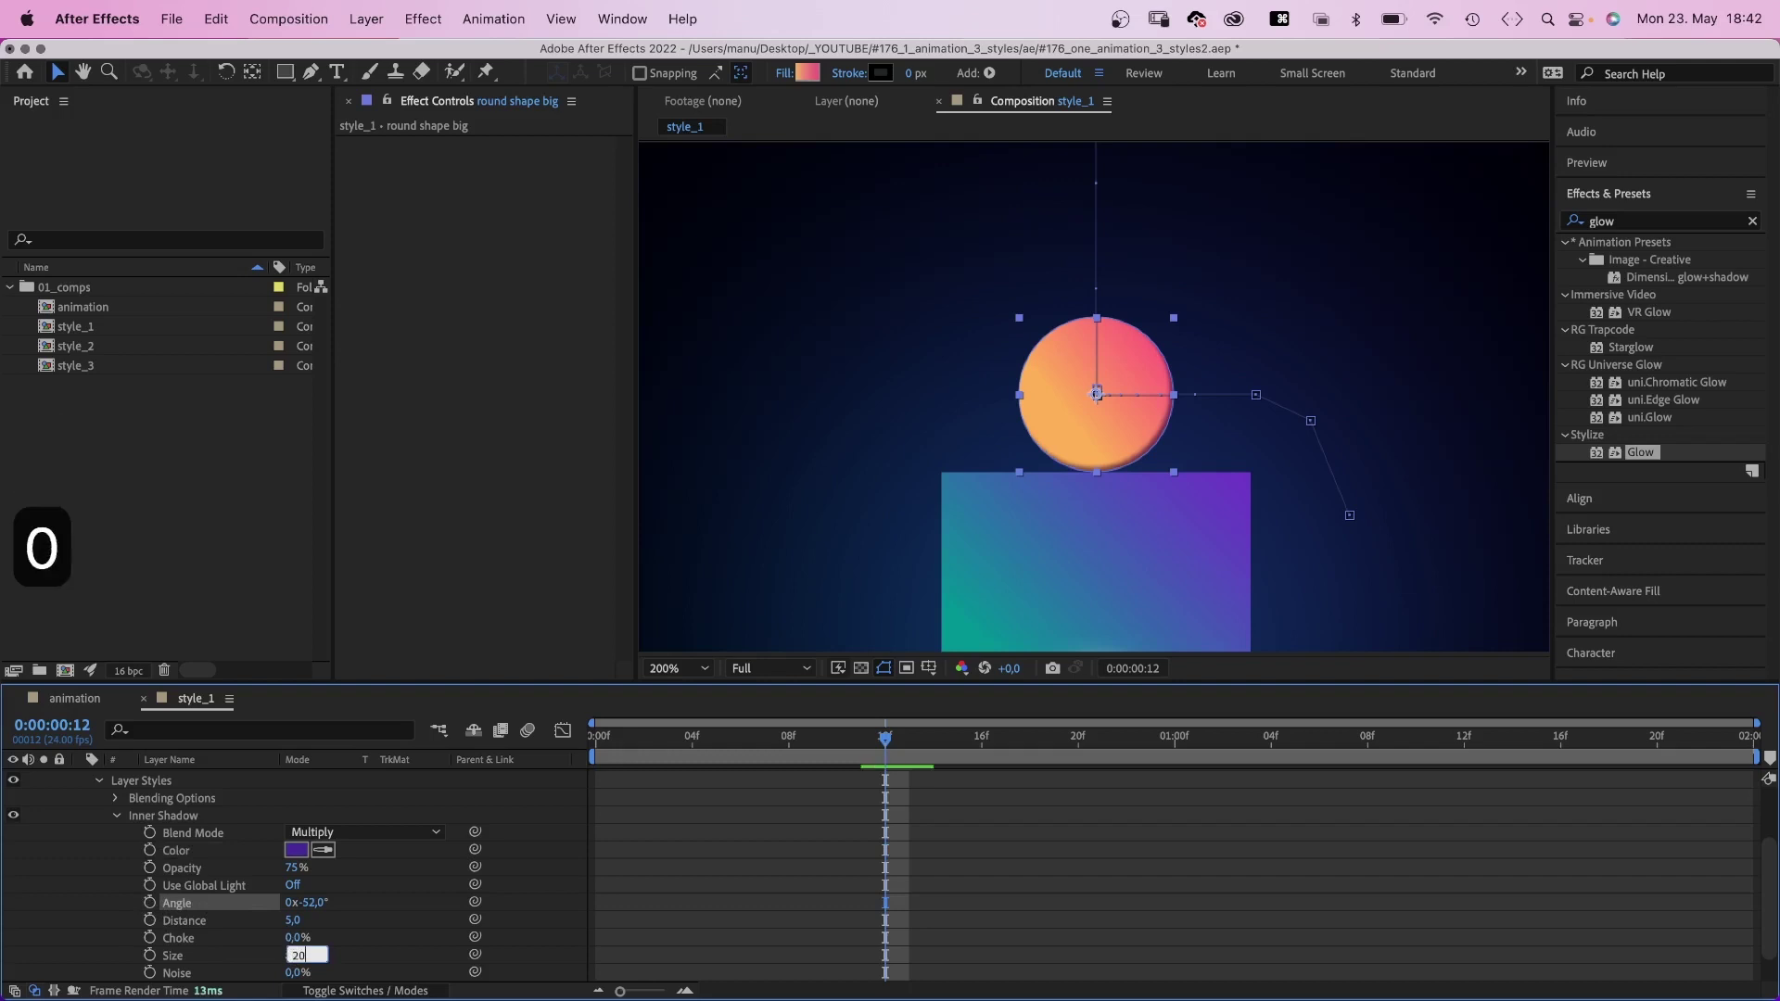
pyautogui.press('Return')
pyautogui.click(294, 973)
pyautogui.write('6')
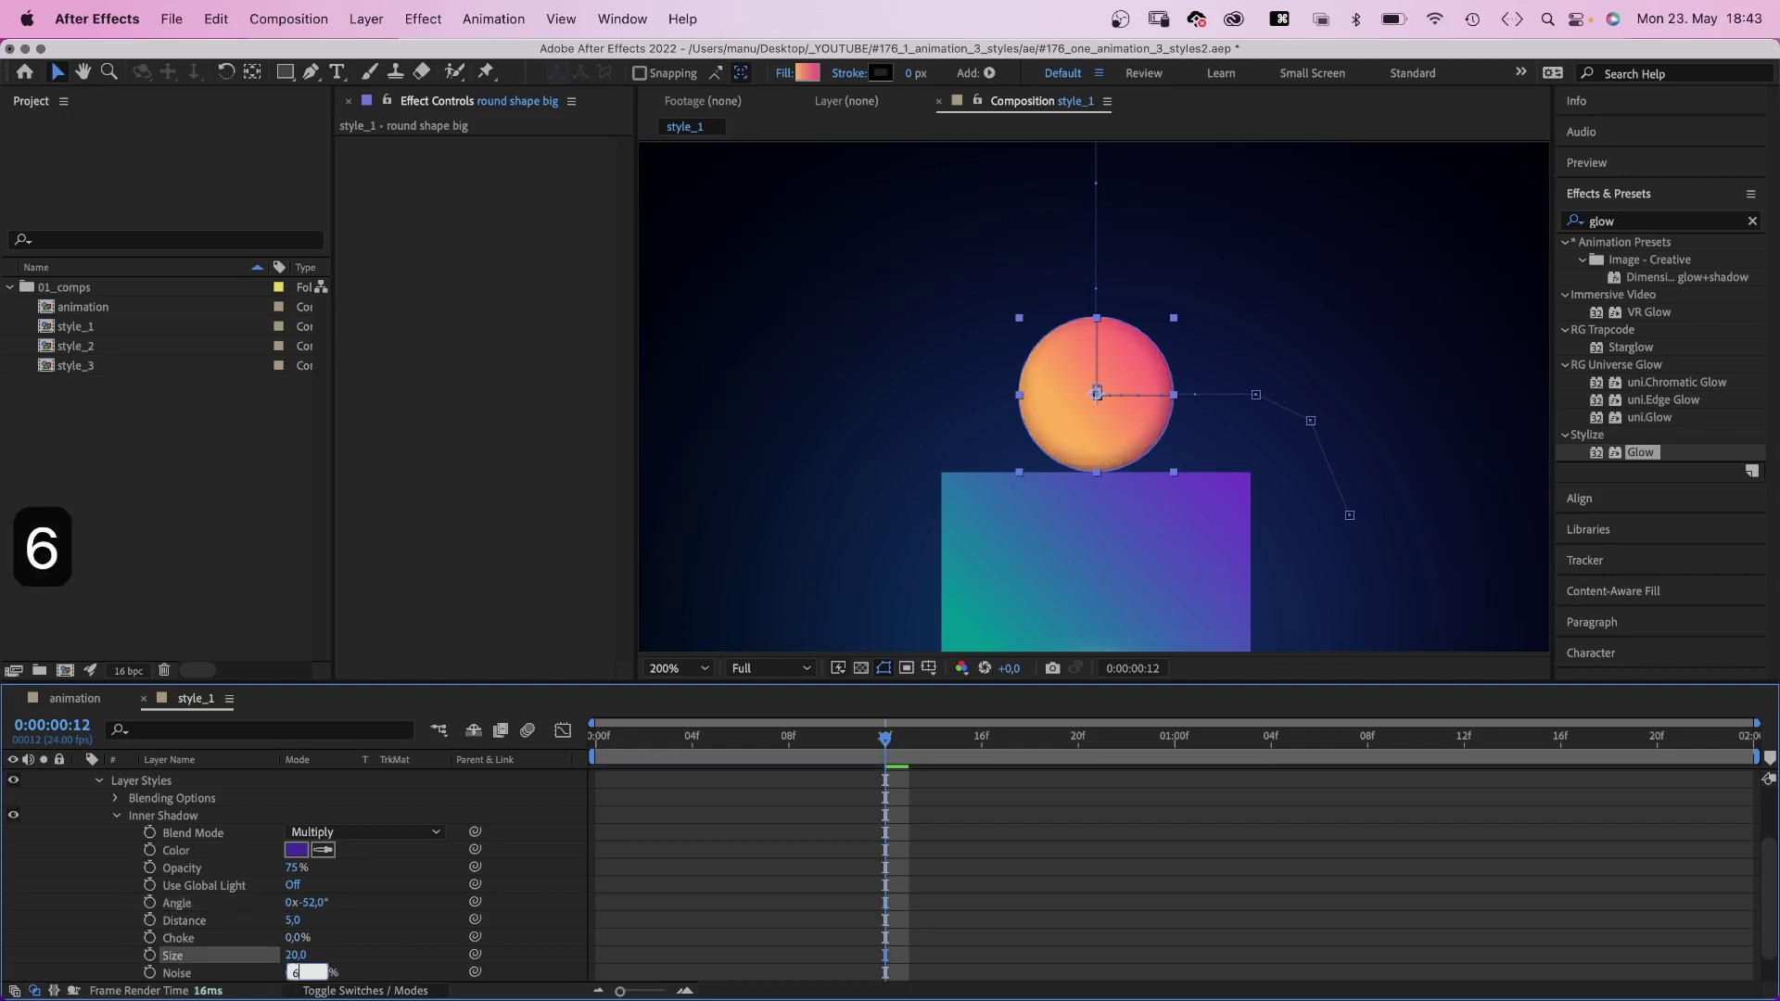
pyautogui.press('Return')
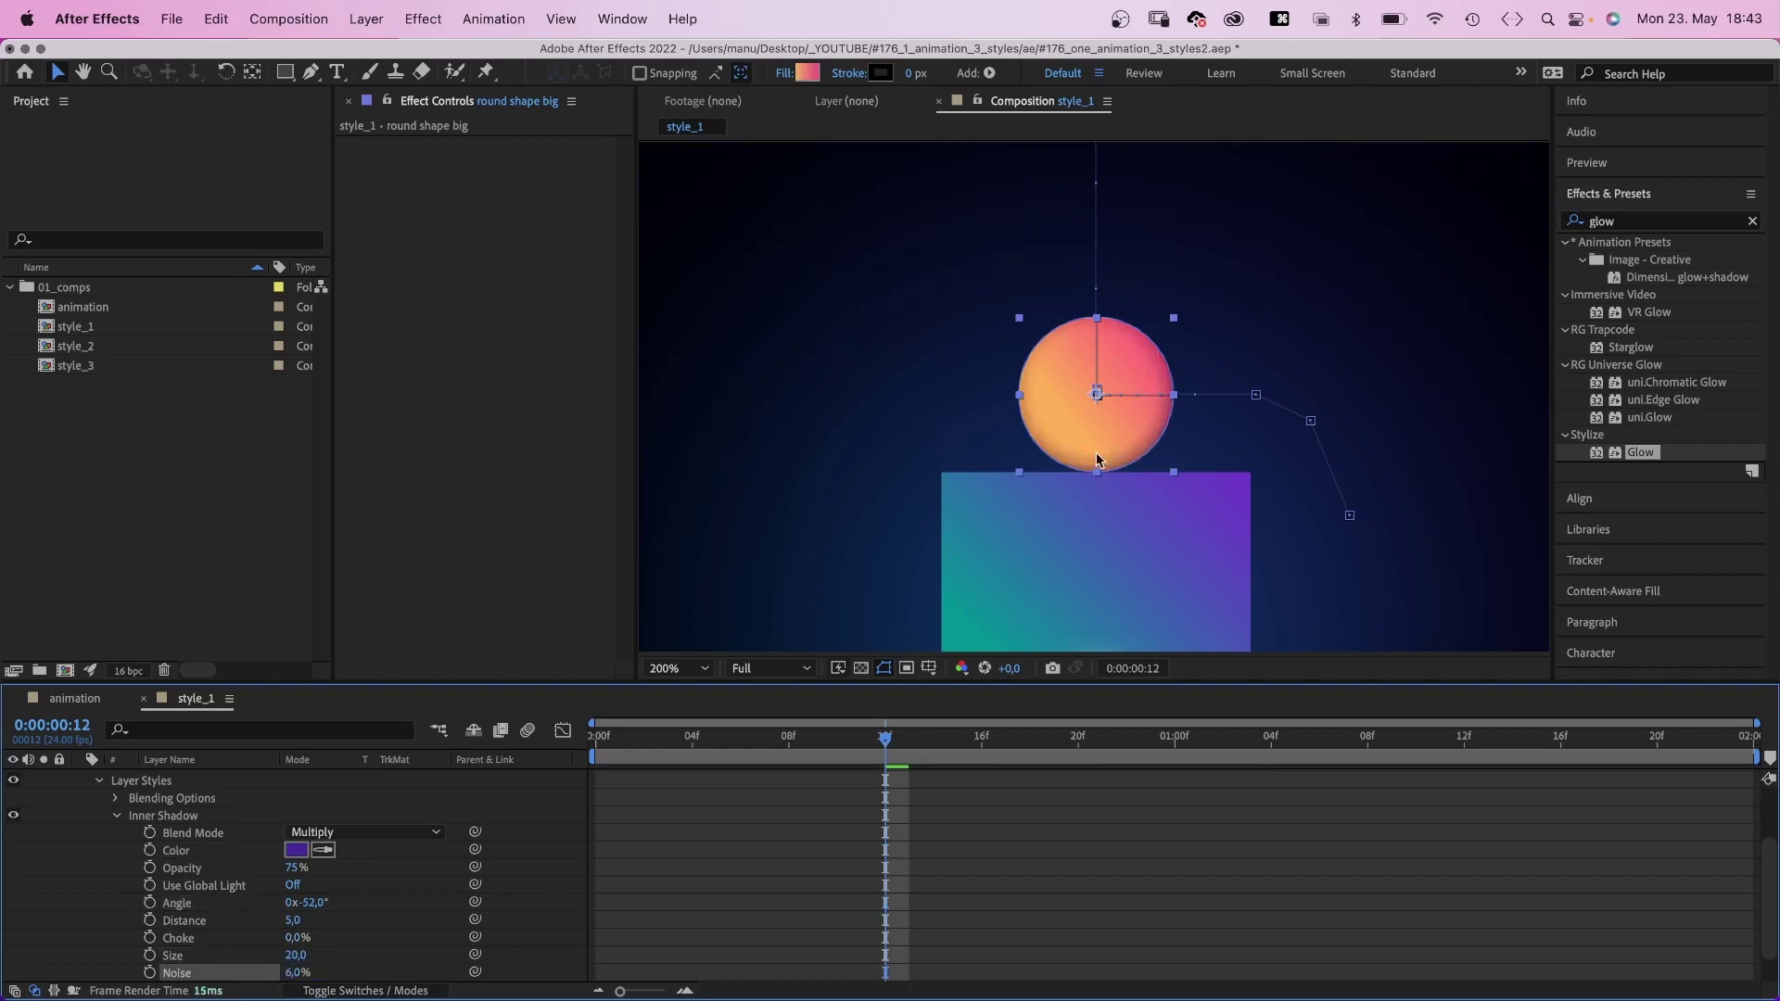
# Add a Bevel and Emboss layer style to the big circle.
pyautogui.click(117, 816)
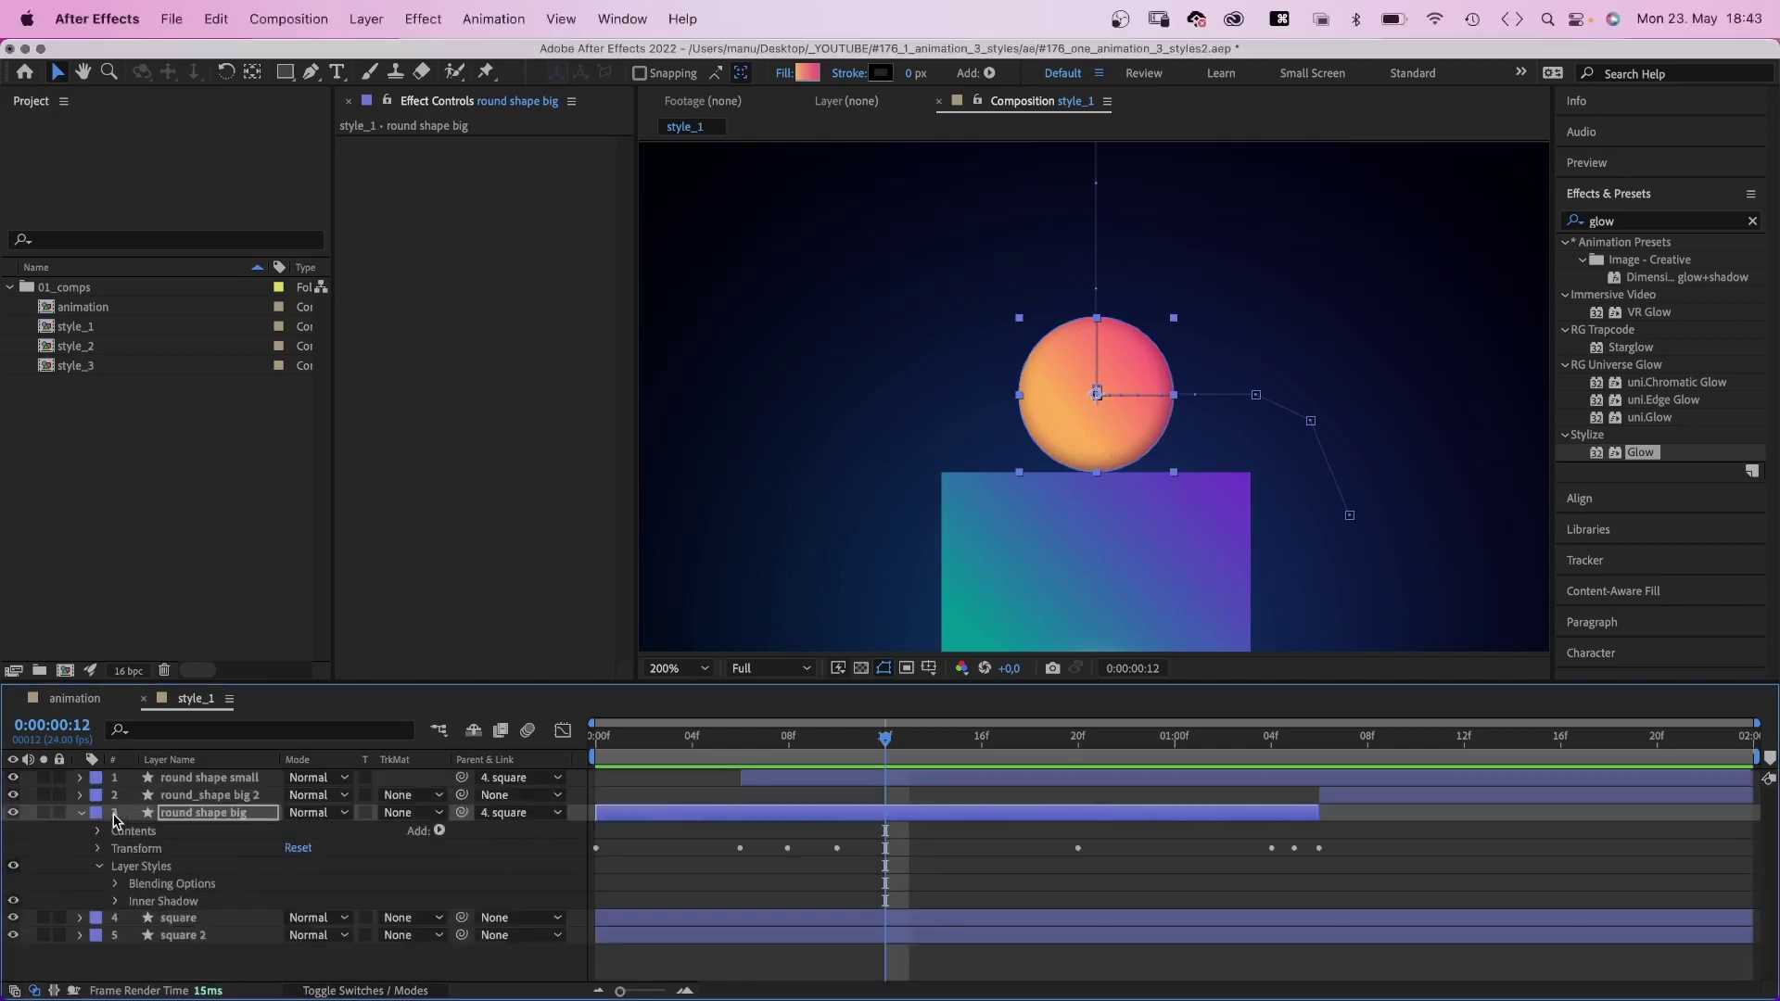
pyautogui.rightClick(188, 820)
pyautogui.moveTo(361, 788)
pyautogui.click(478, 959)
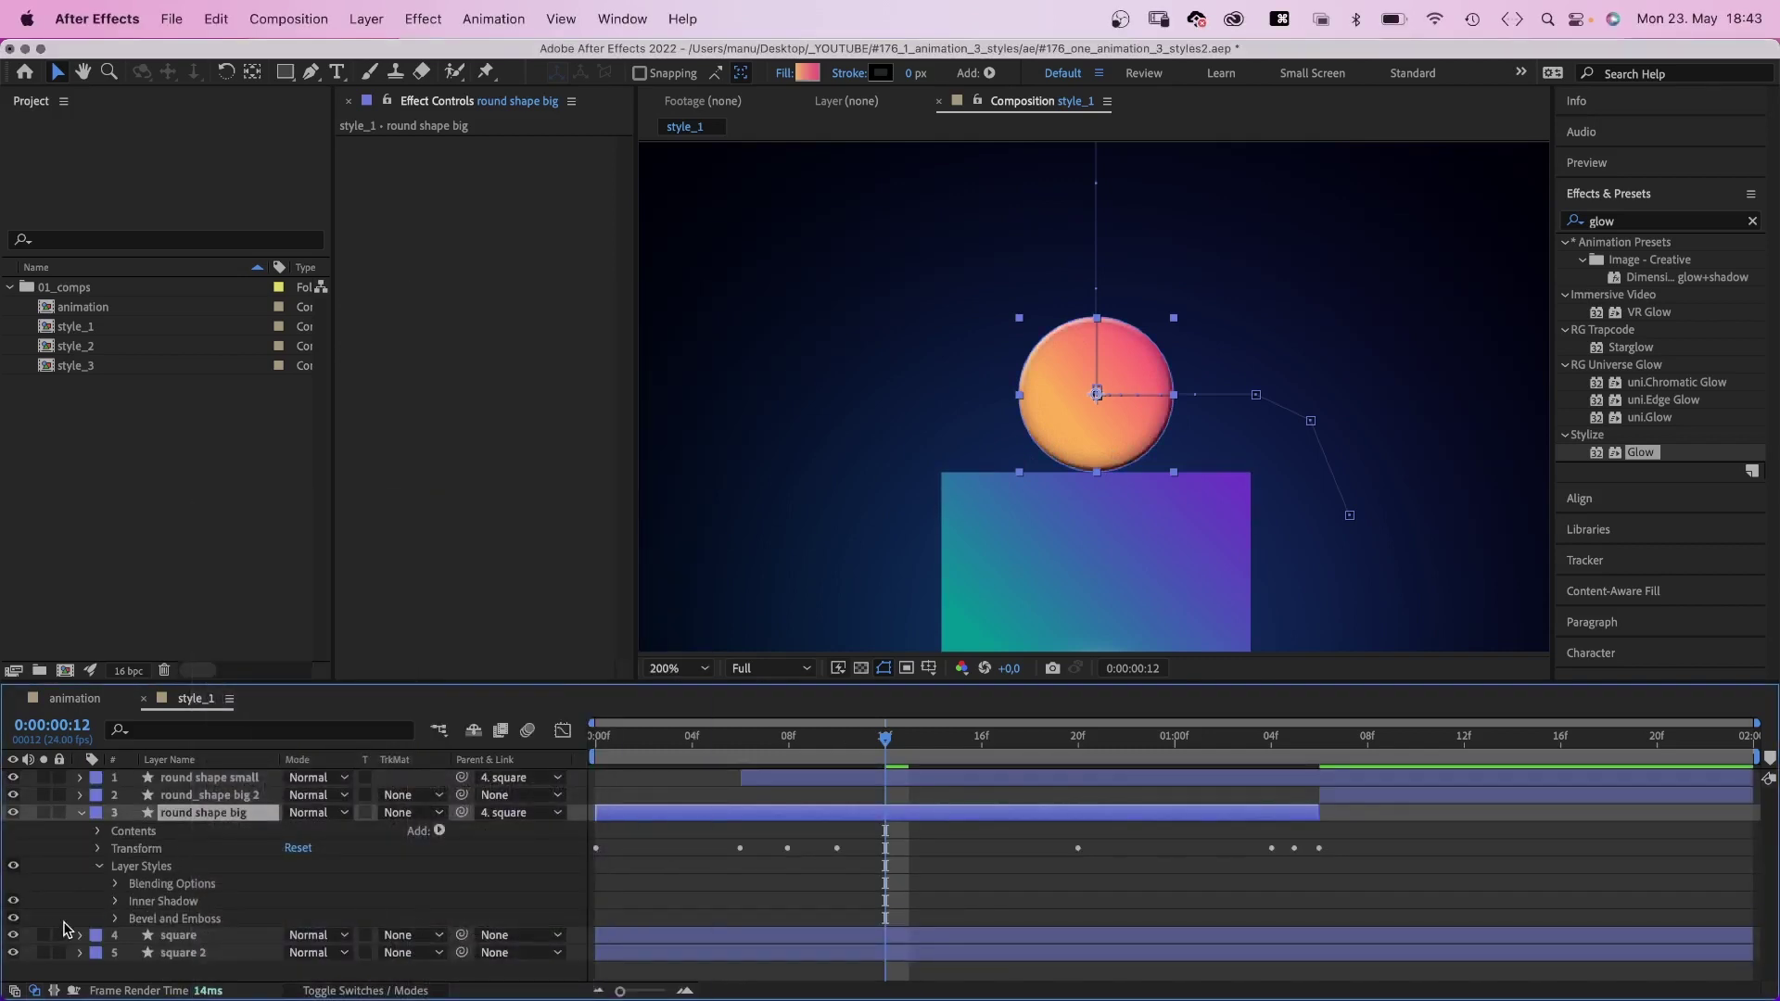
pyautogui.click(116, 918)
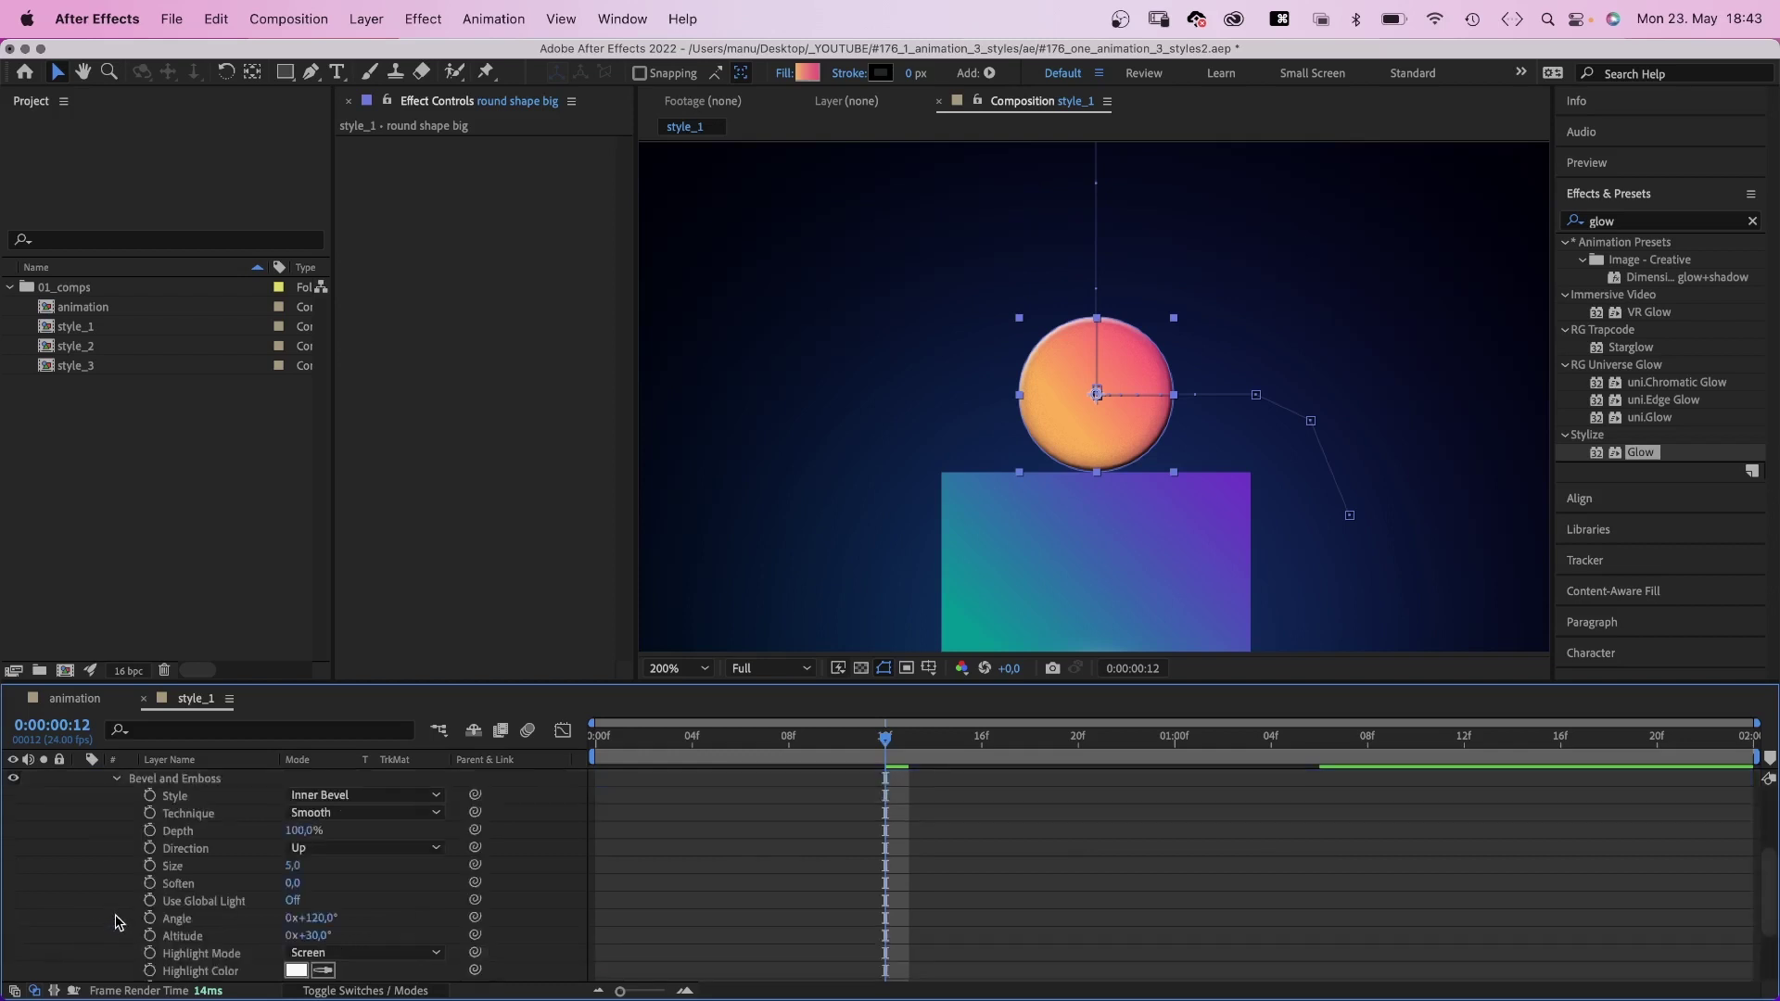
# Set the bevel size to 75 and soften to 16.
pyautogui.click(290, 868)
pyautogui.write('75')
pyautogui.press('Return')
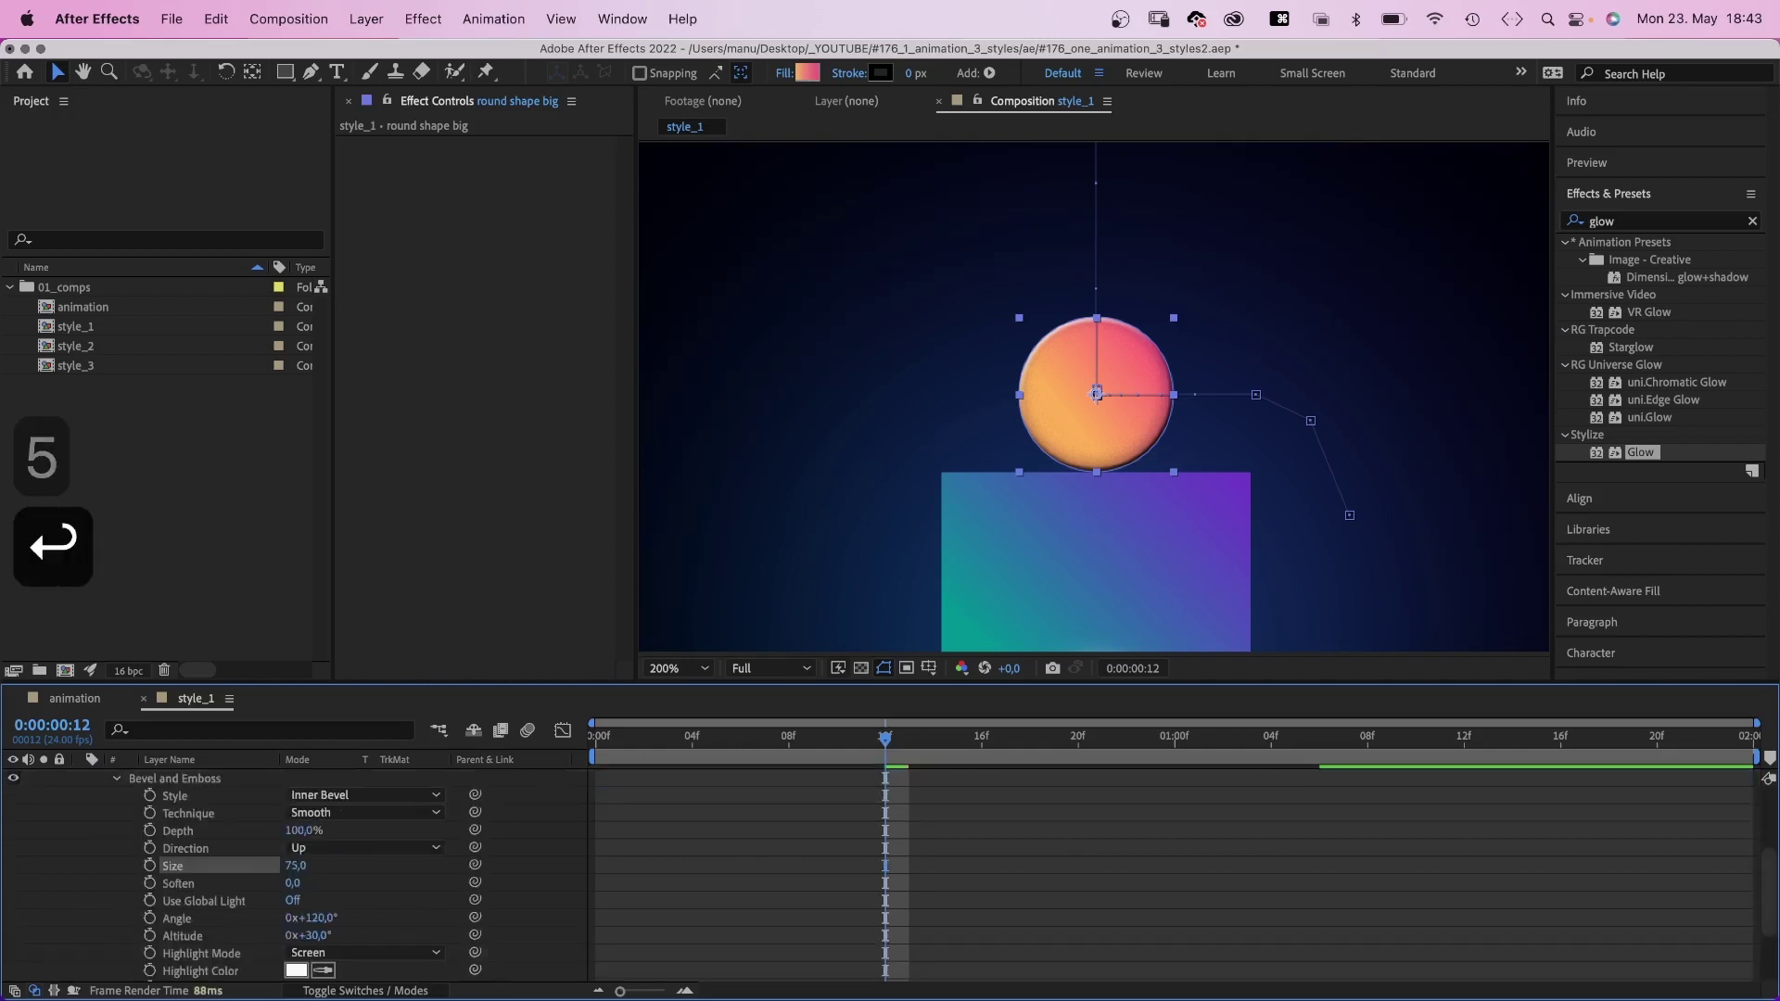
pyautogui.moveTo(293, 884); pyautogui.dragTo(387, 877)
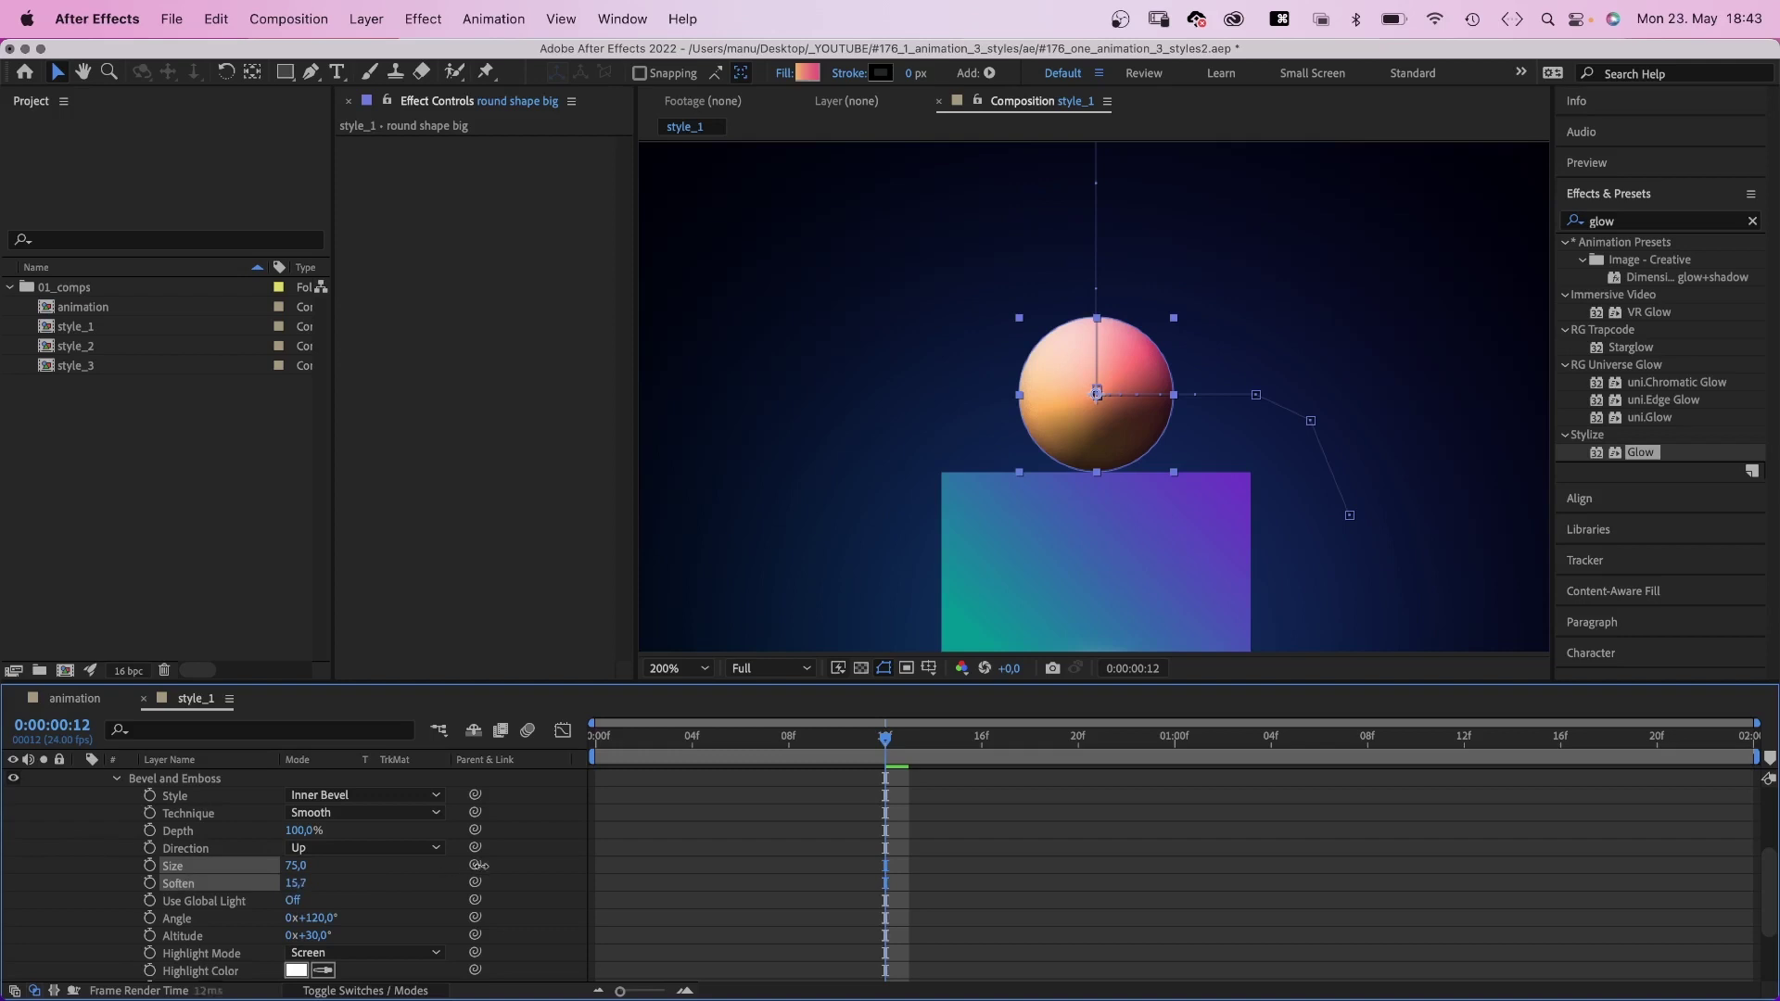
pyautogui.moveTo(1773, 868); pyautogui.dragTo(1596, 900)
# Make the bevel highlight pale yellow and the shadow pink #FF789C.
pyautogui.click(295, 883)
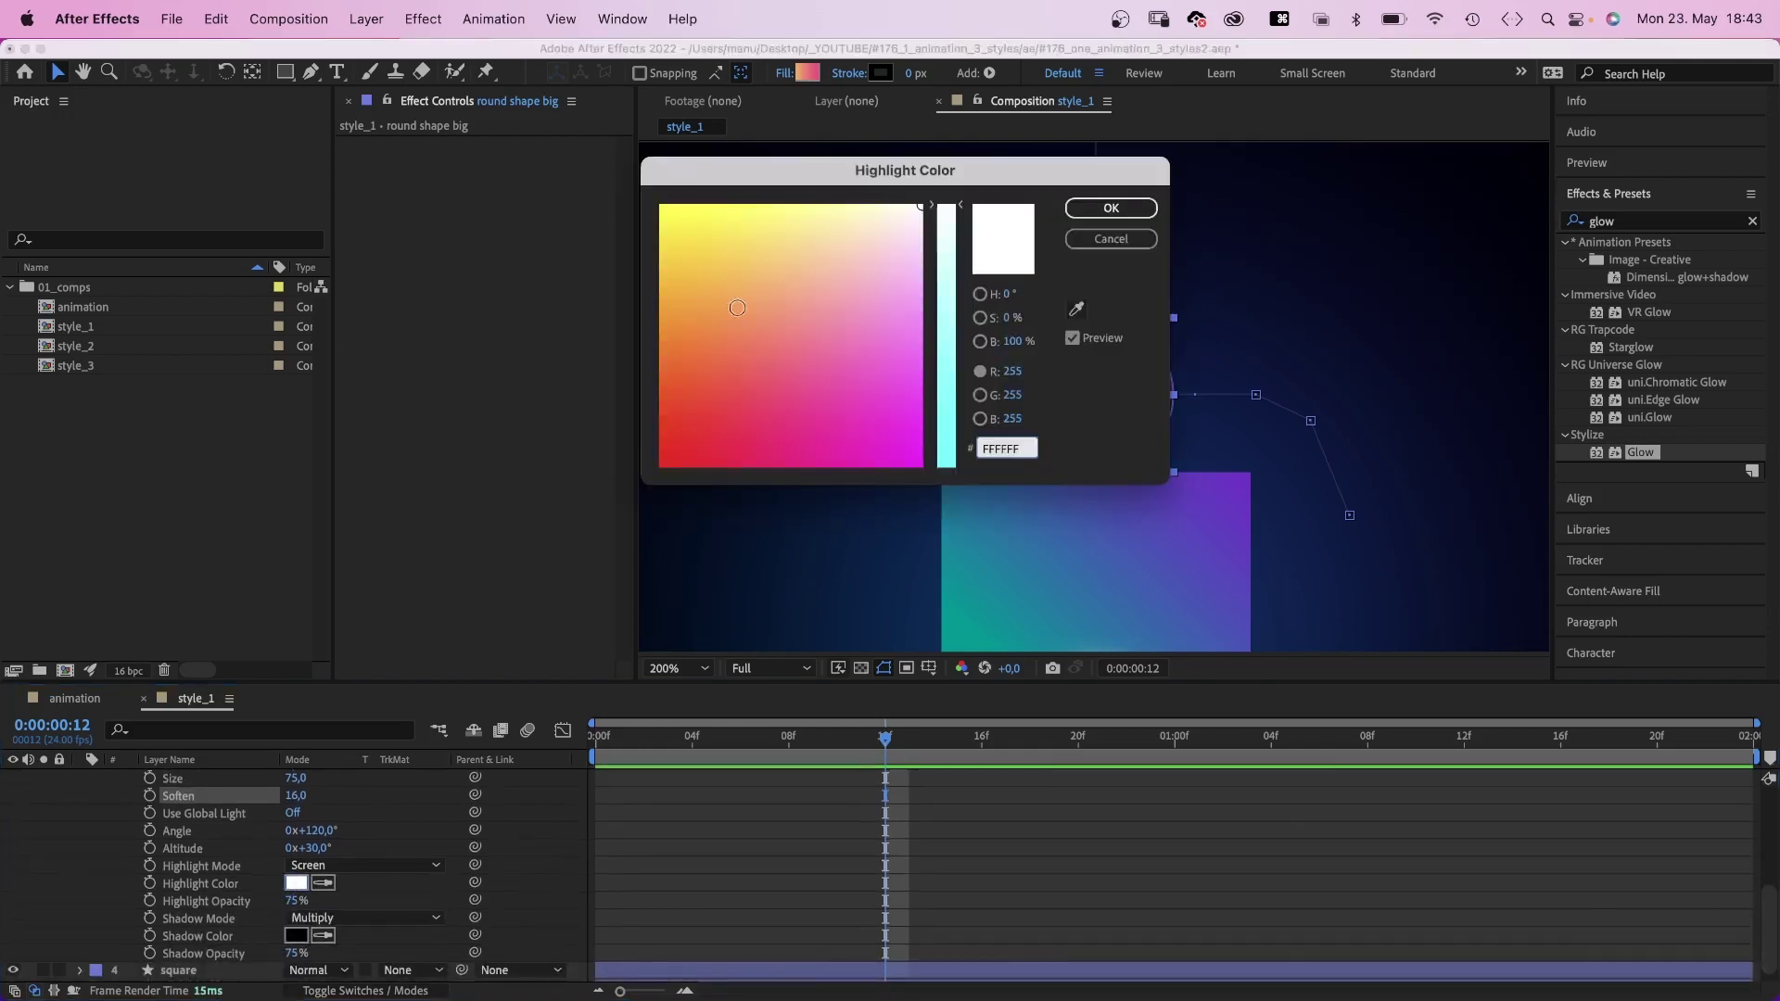
pyautogui.click(770, 227)
pyautogui.click(1111, 208)
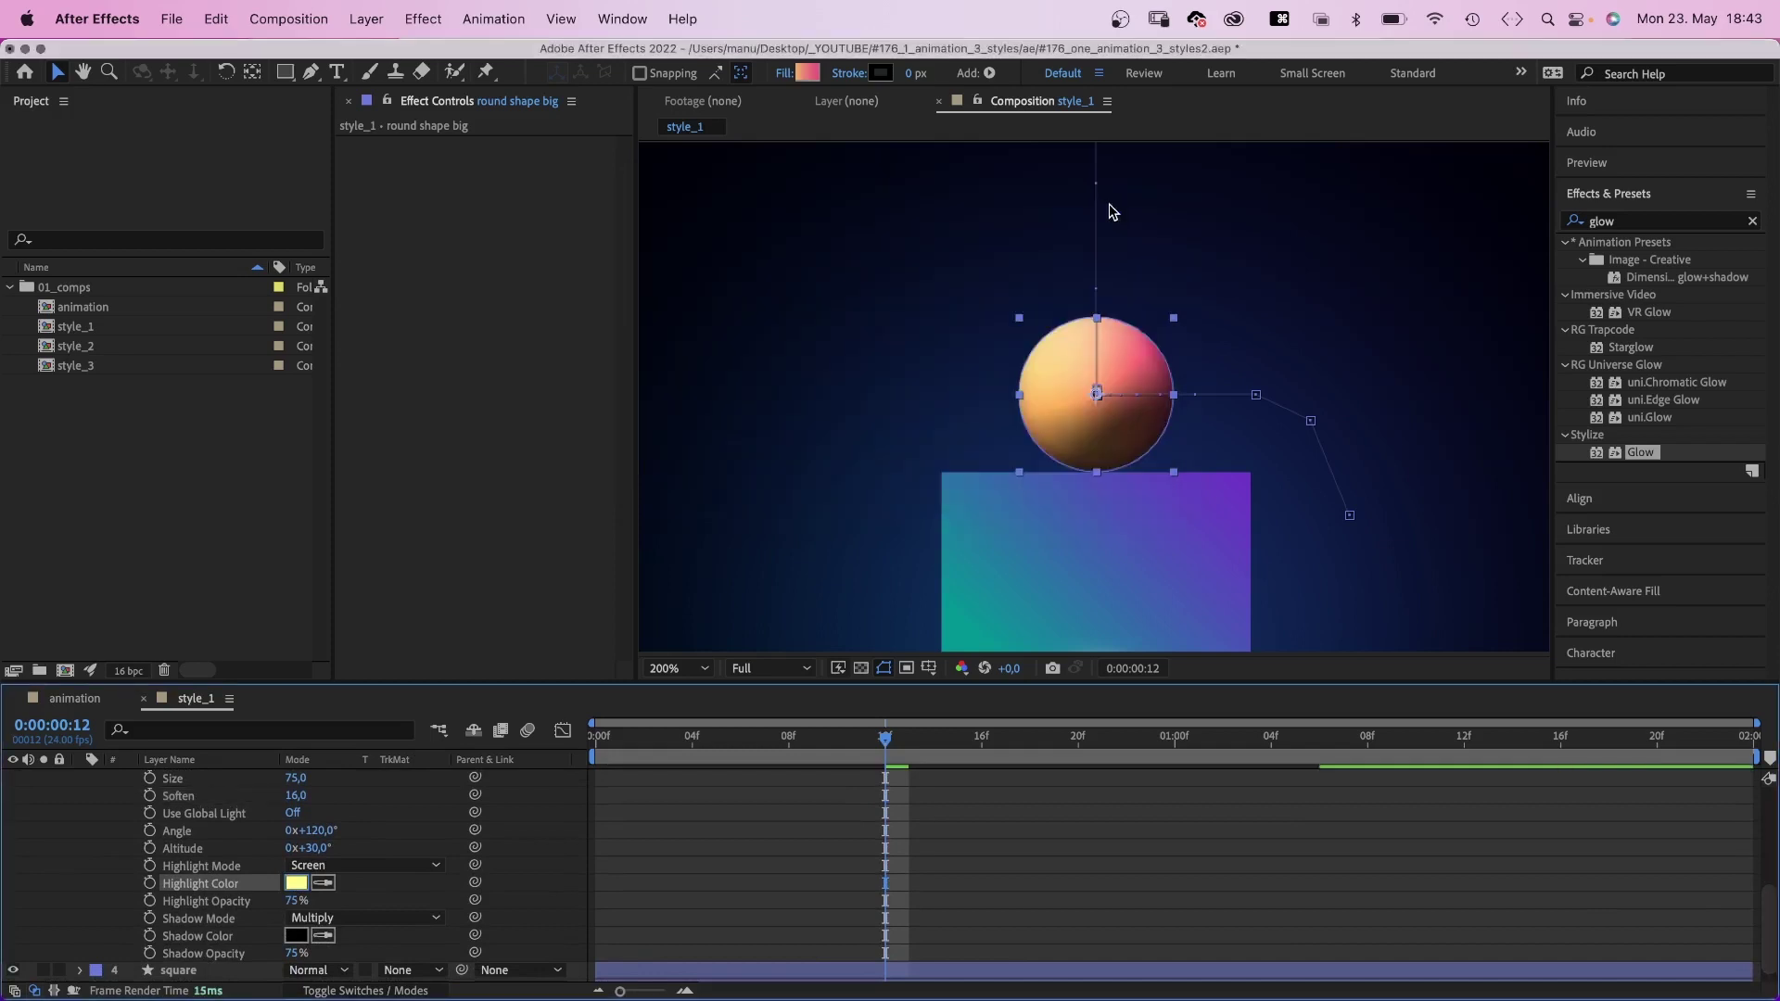
pyautogui.click(297, 936)
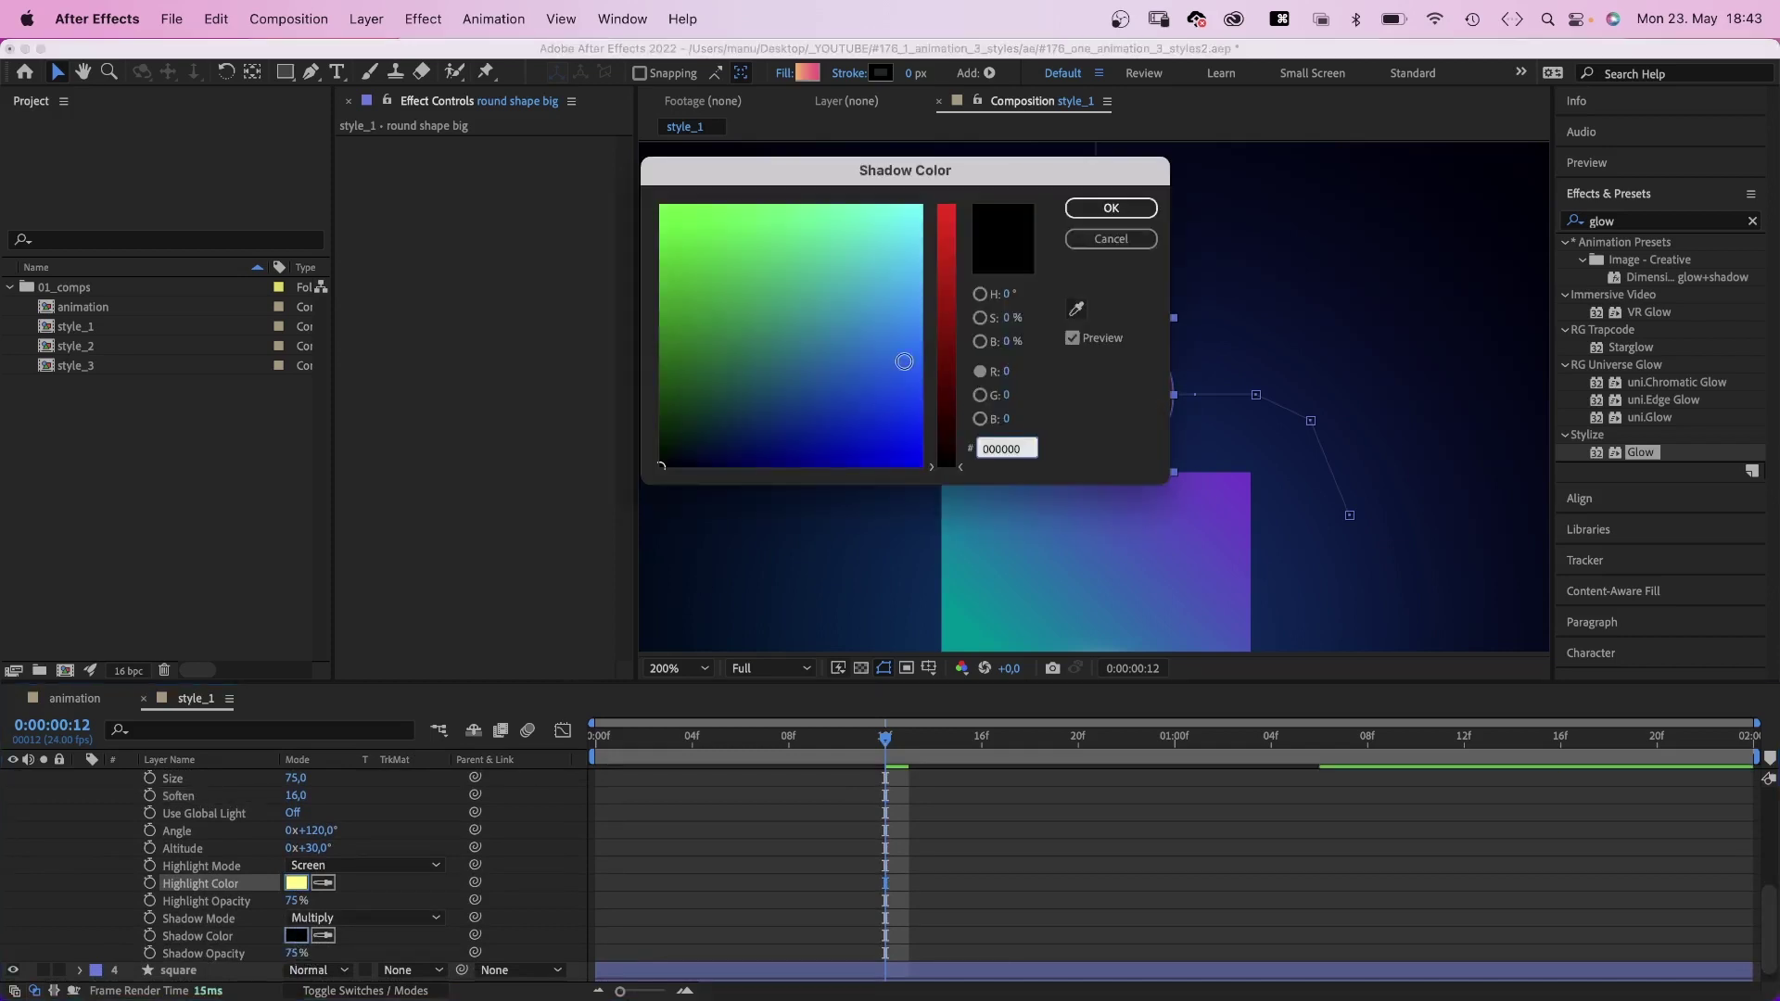
pyautogui.moveTo(942, 362); pyautogui.dragTo(942, 206)
pyautogui.moveTo(829, 315); pyautogui.dragTo(817, 345)
pyautogui.click(1104, 208)
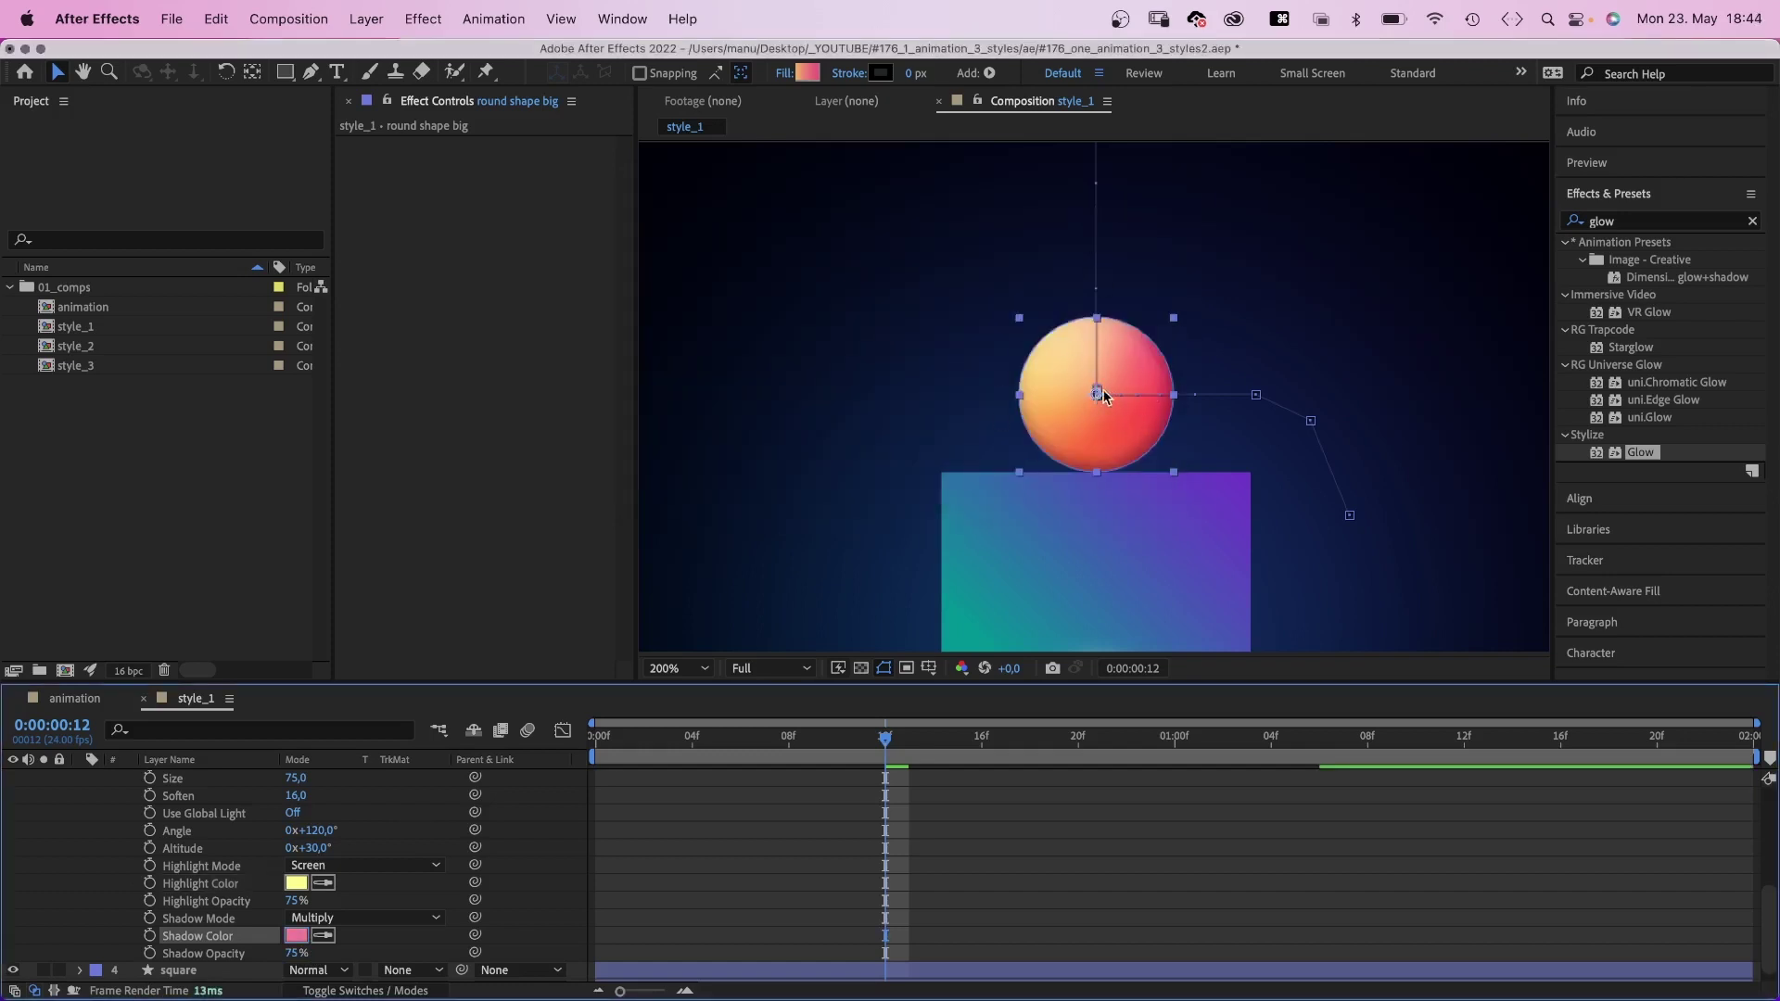
pyautogui.scroll(8, 1758, 905)
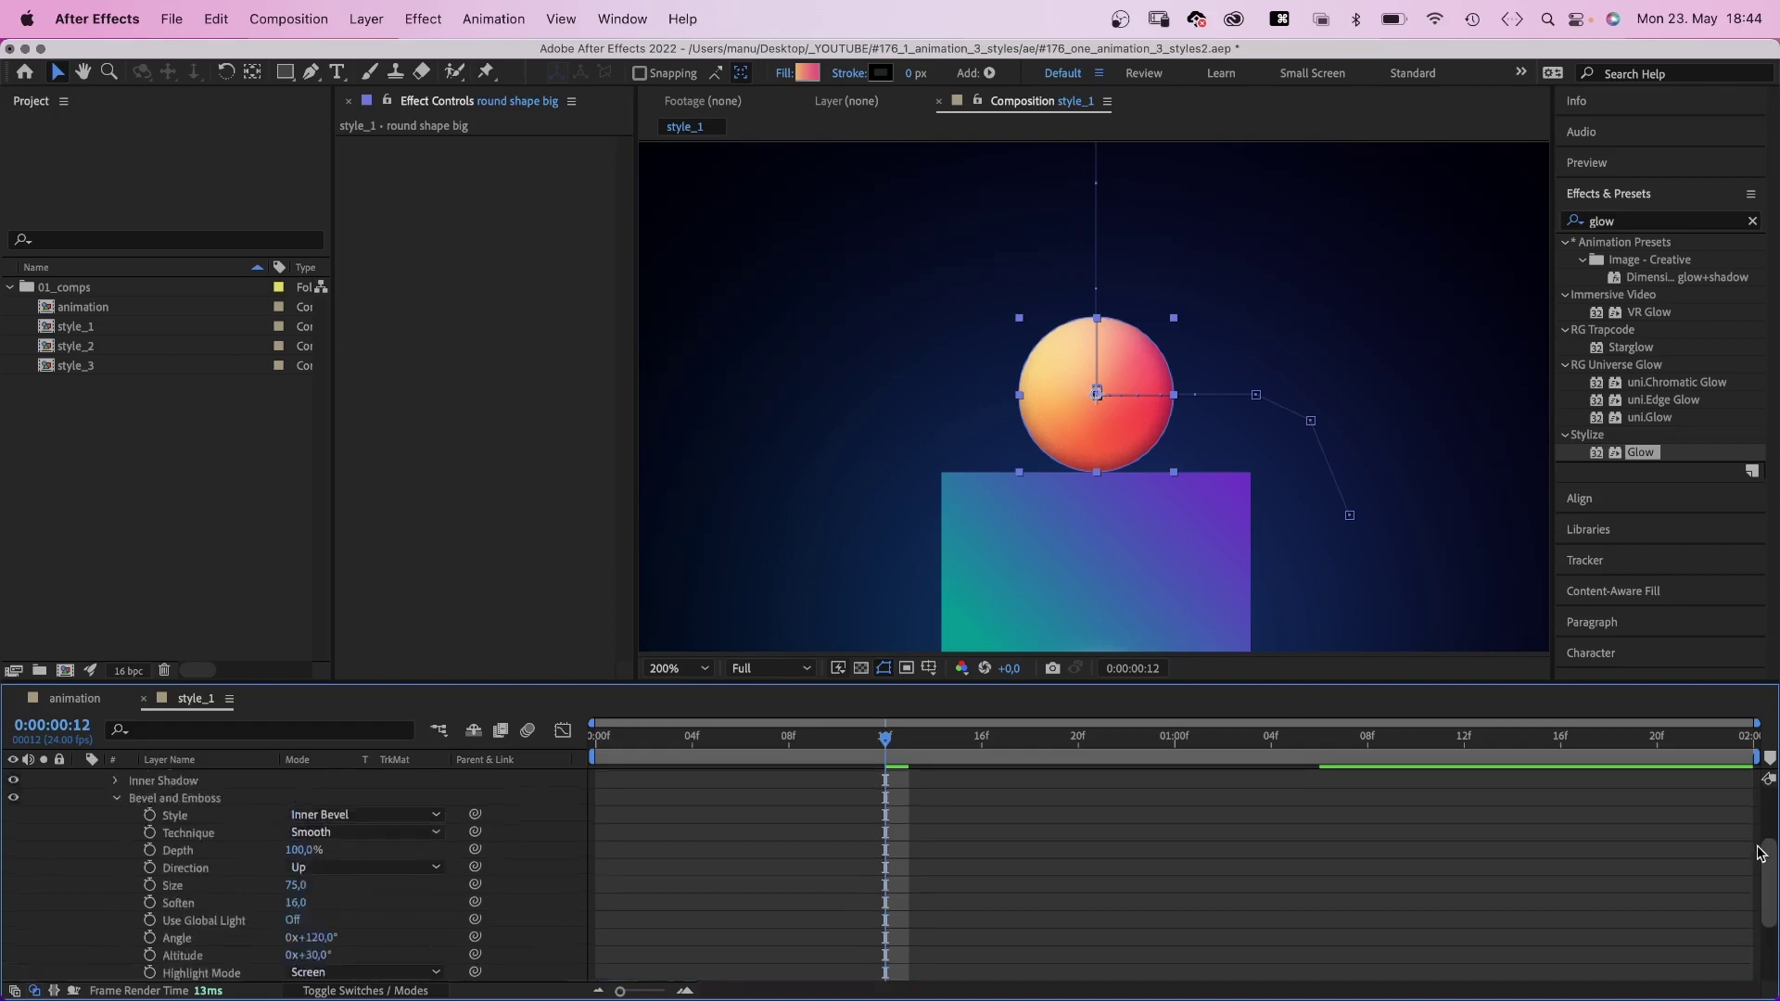
# Apply Glow to the big circle with radius 25 and intensity 0,8.
pyautogui.click(83, 814)
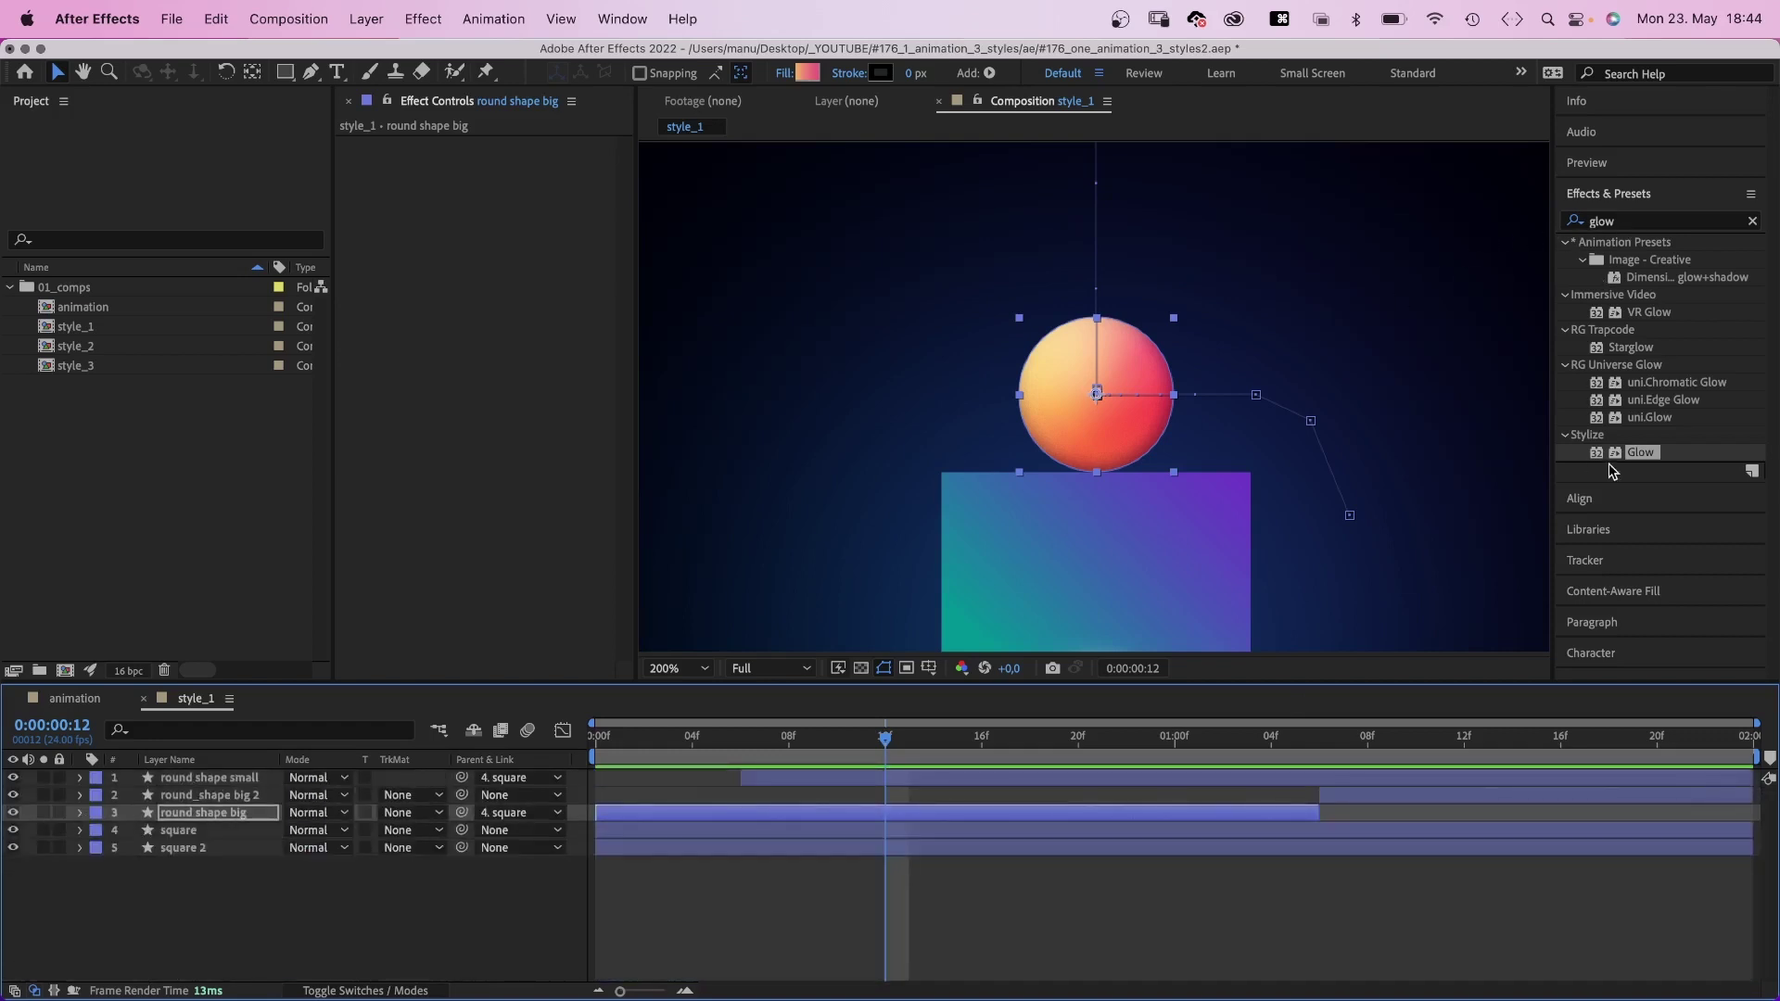
pyautogui.moveTo(1614, 463); pyautogui.dragTo(445, 282)
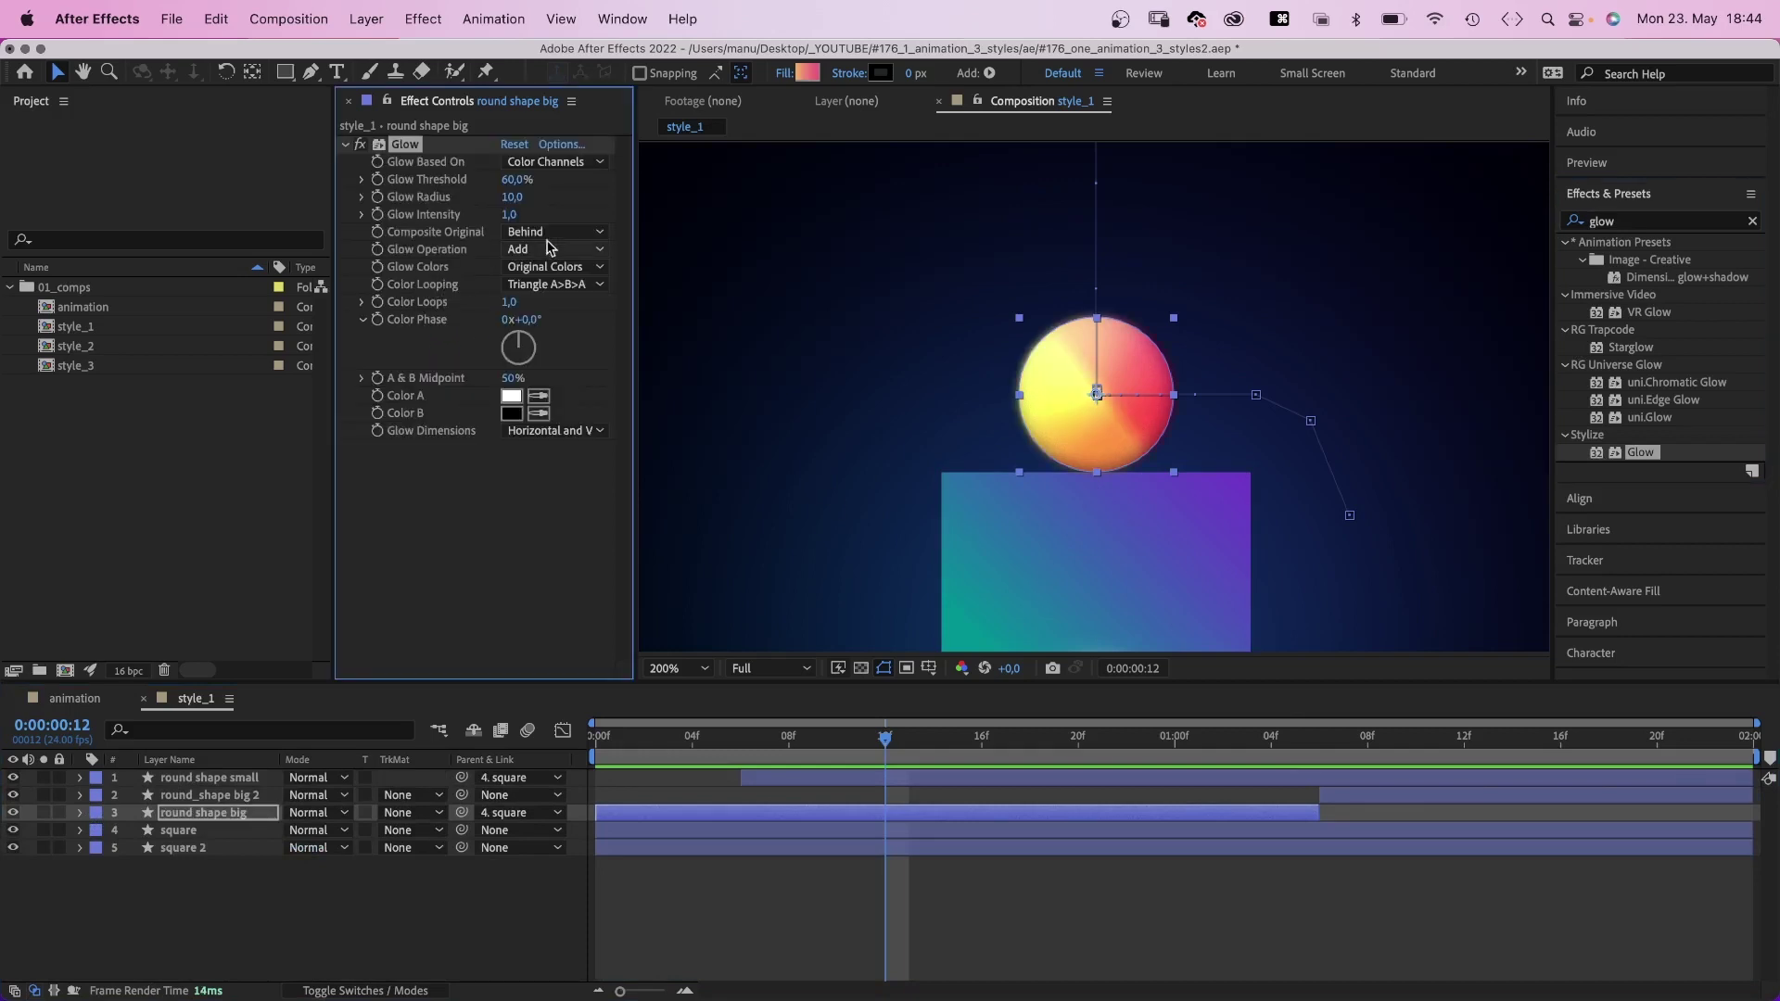
pyautogui.write('25')
pyautogui.press('Return')
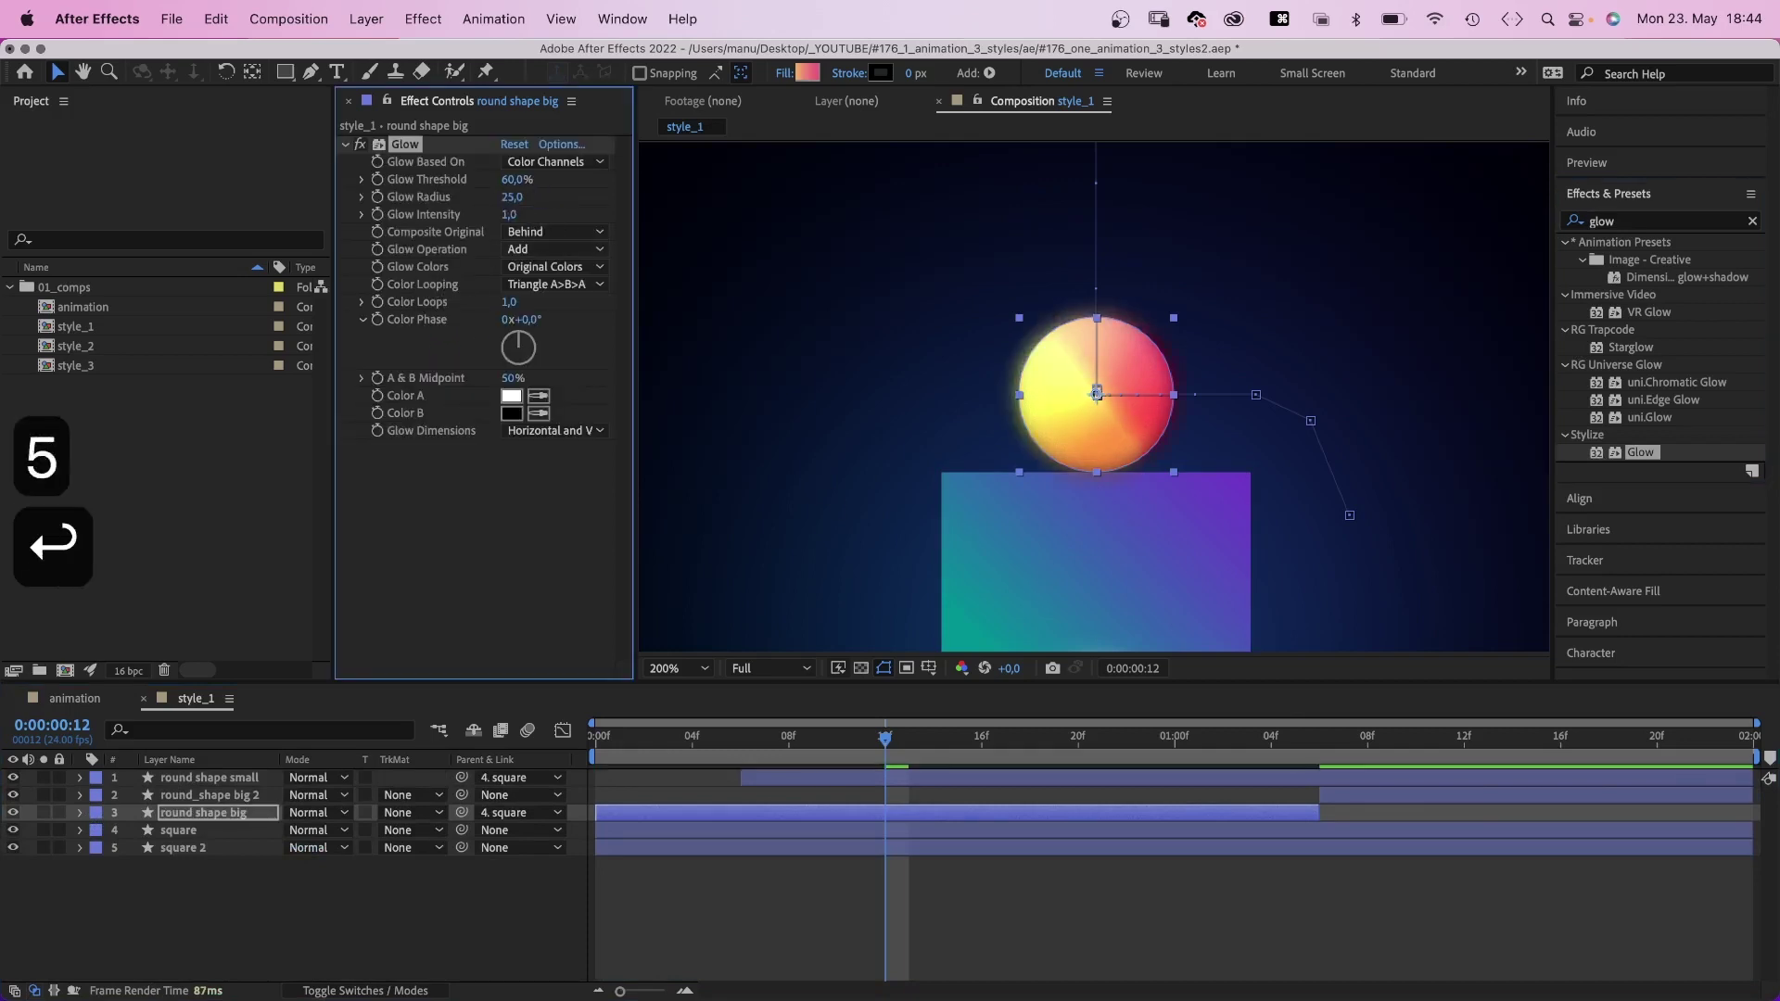
pyautogui.click(510, 215)
pyautogui.write('0,8')
pyautogui.press('Return')
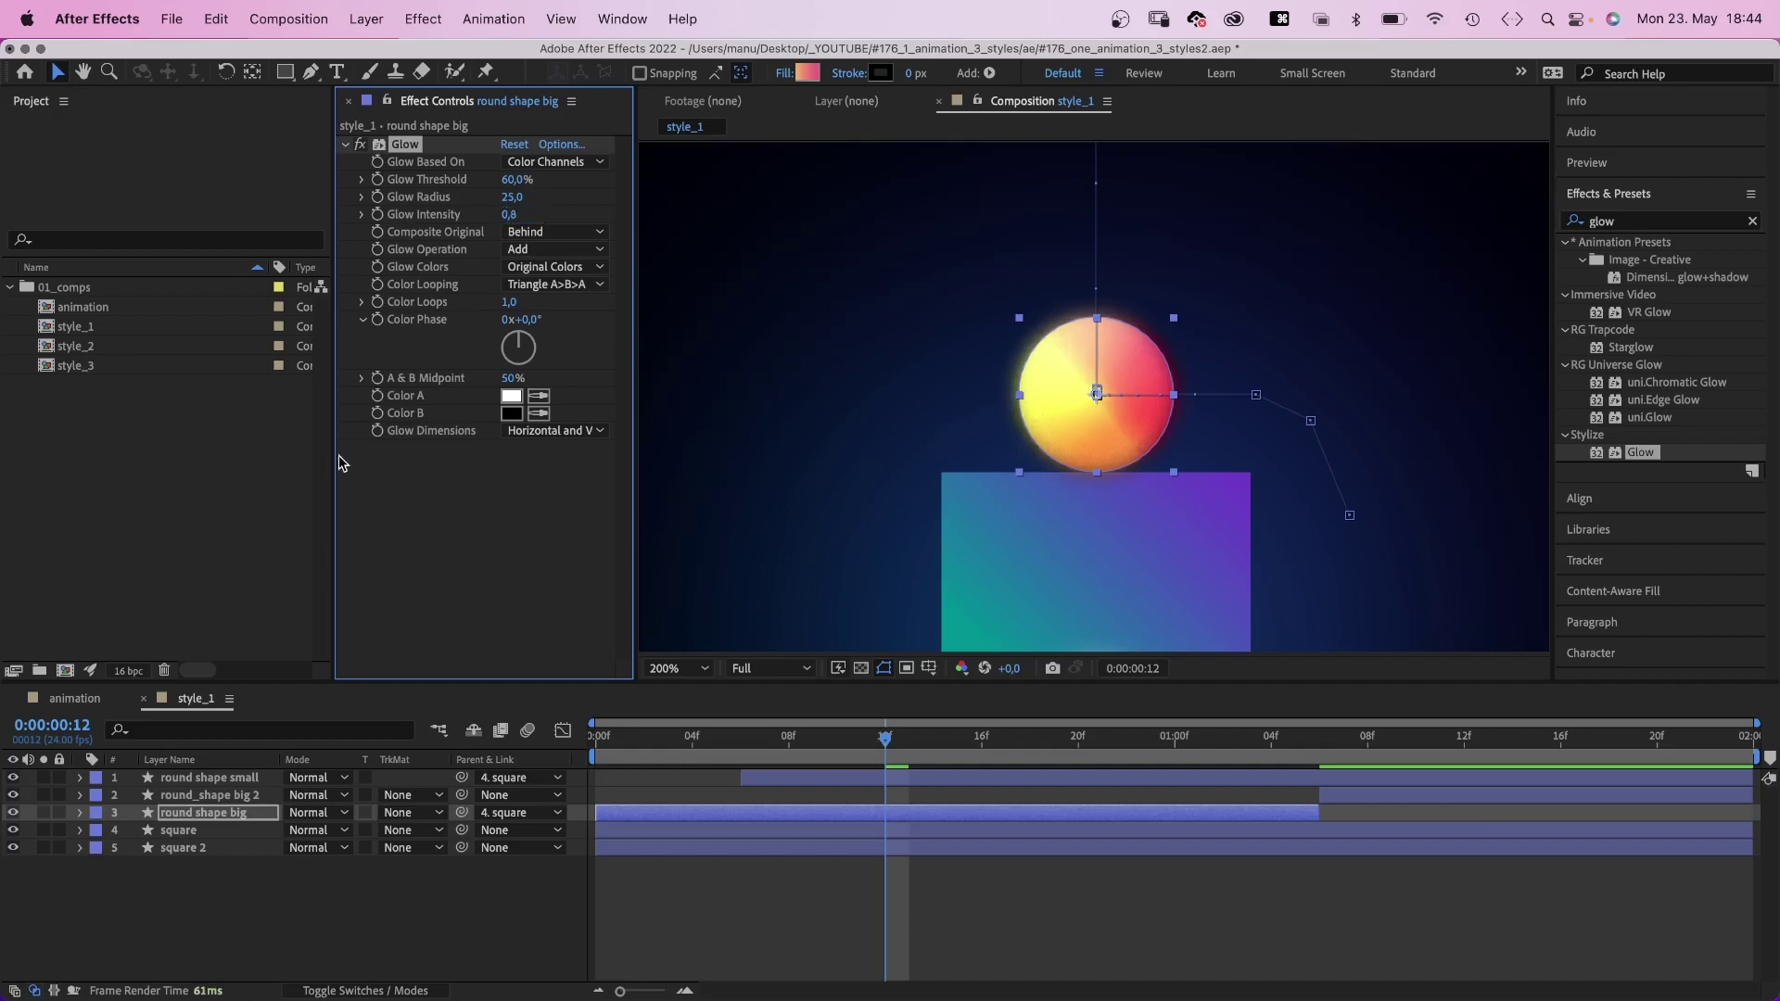
# Set the glow to A & B Colors: yellow #FFE82A and pink #FF5475.
pyautogui.click(566, 267)
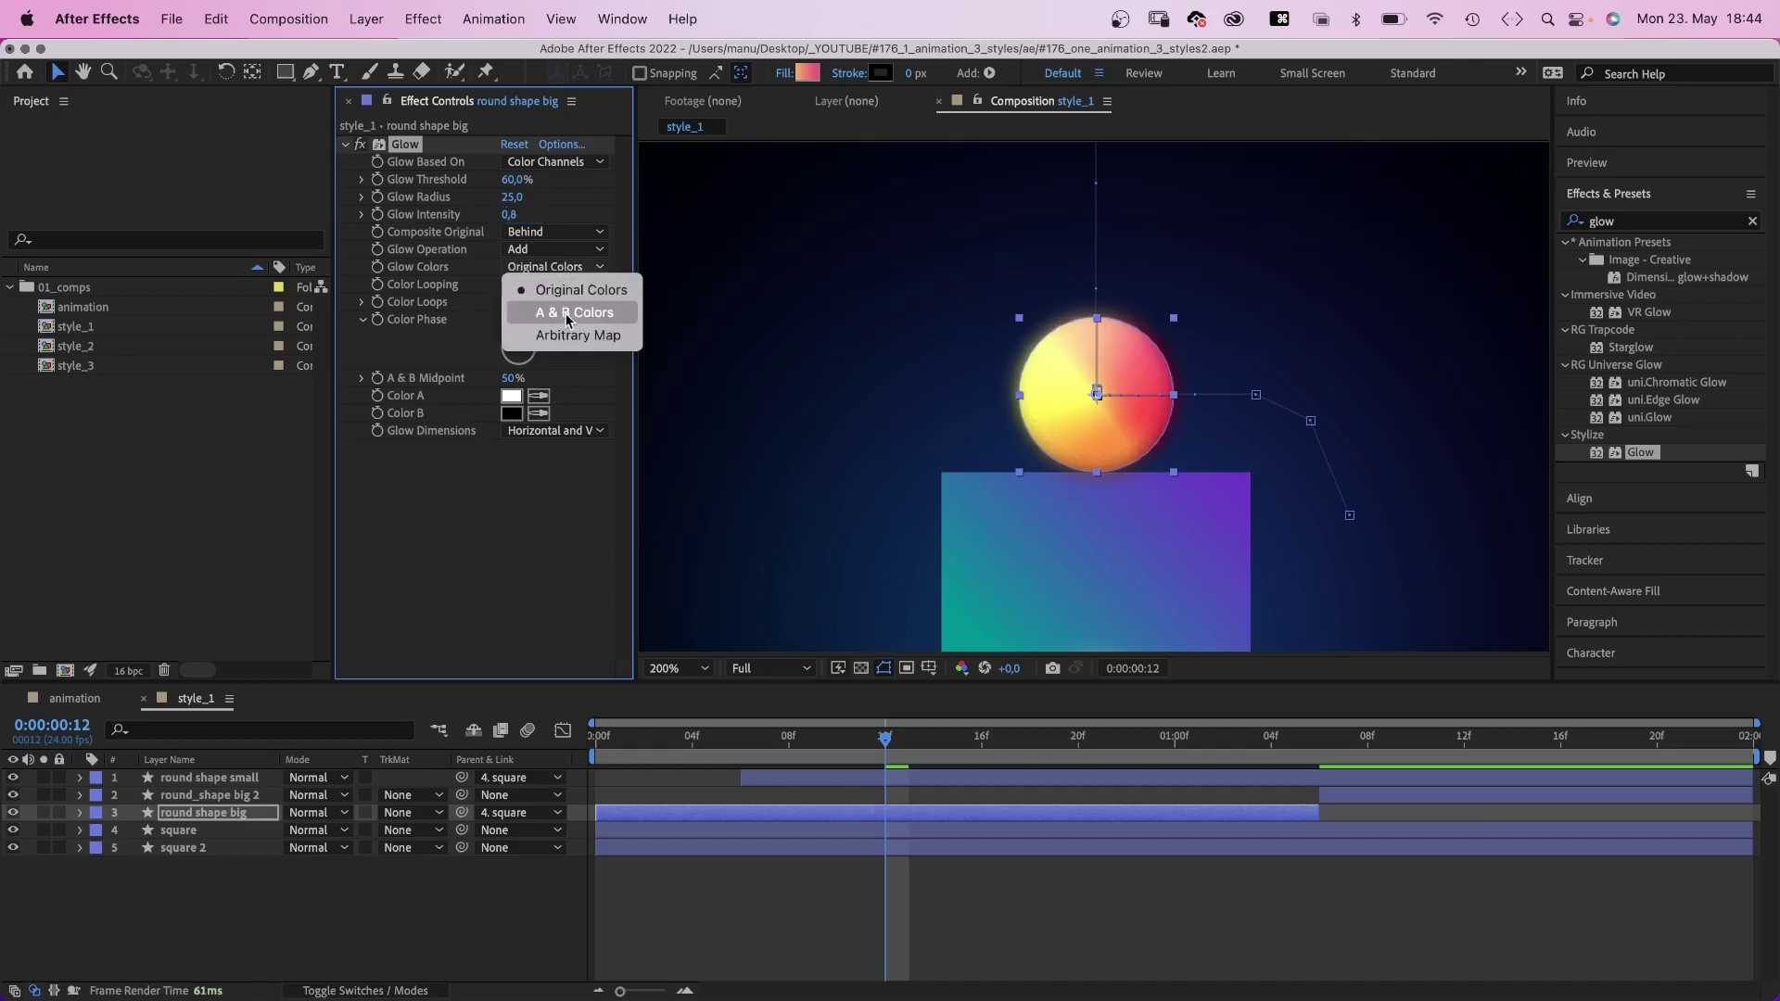
pyautogui.click(565, 311)
pyautogui.click(511, 396)
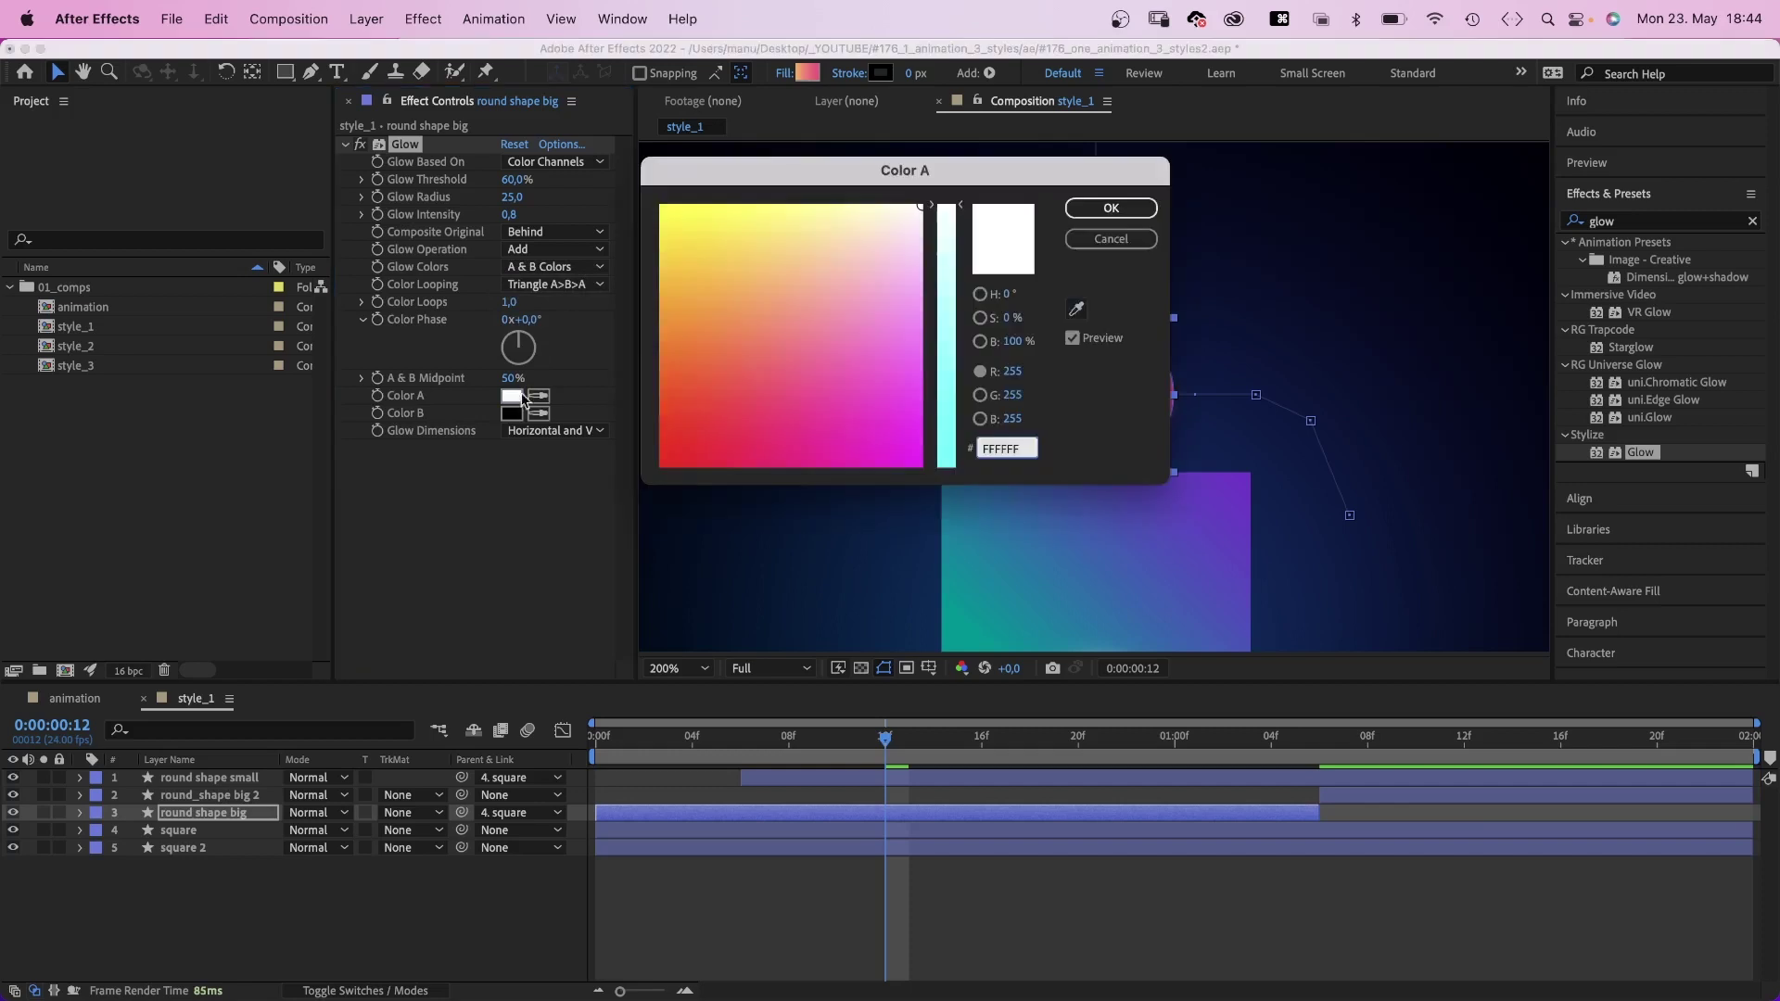
pyautogui.click(776, 265)
pyautogui.click(712, 211)
pyautogui.click(702, 236)
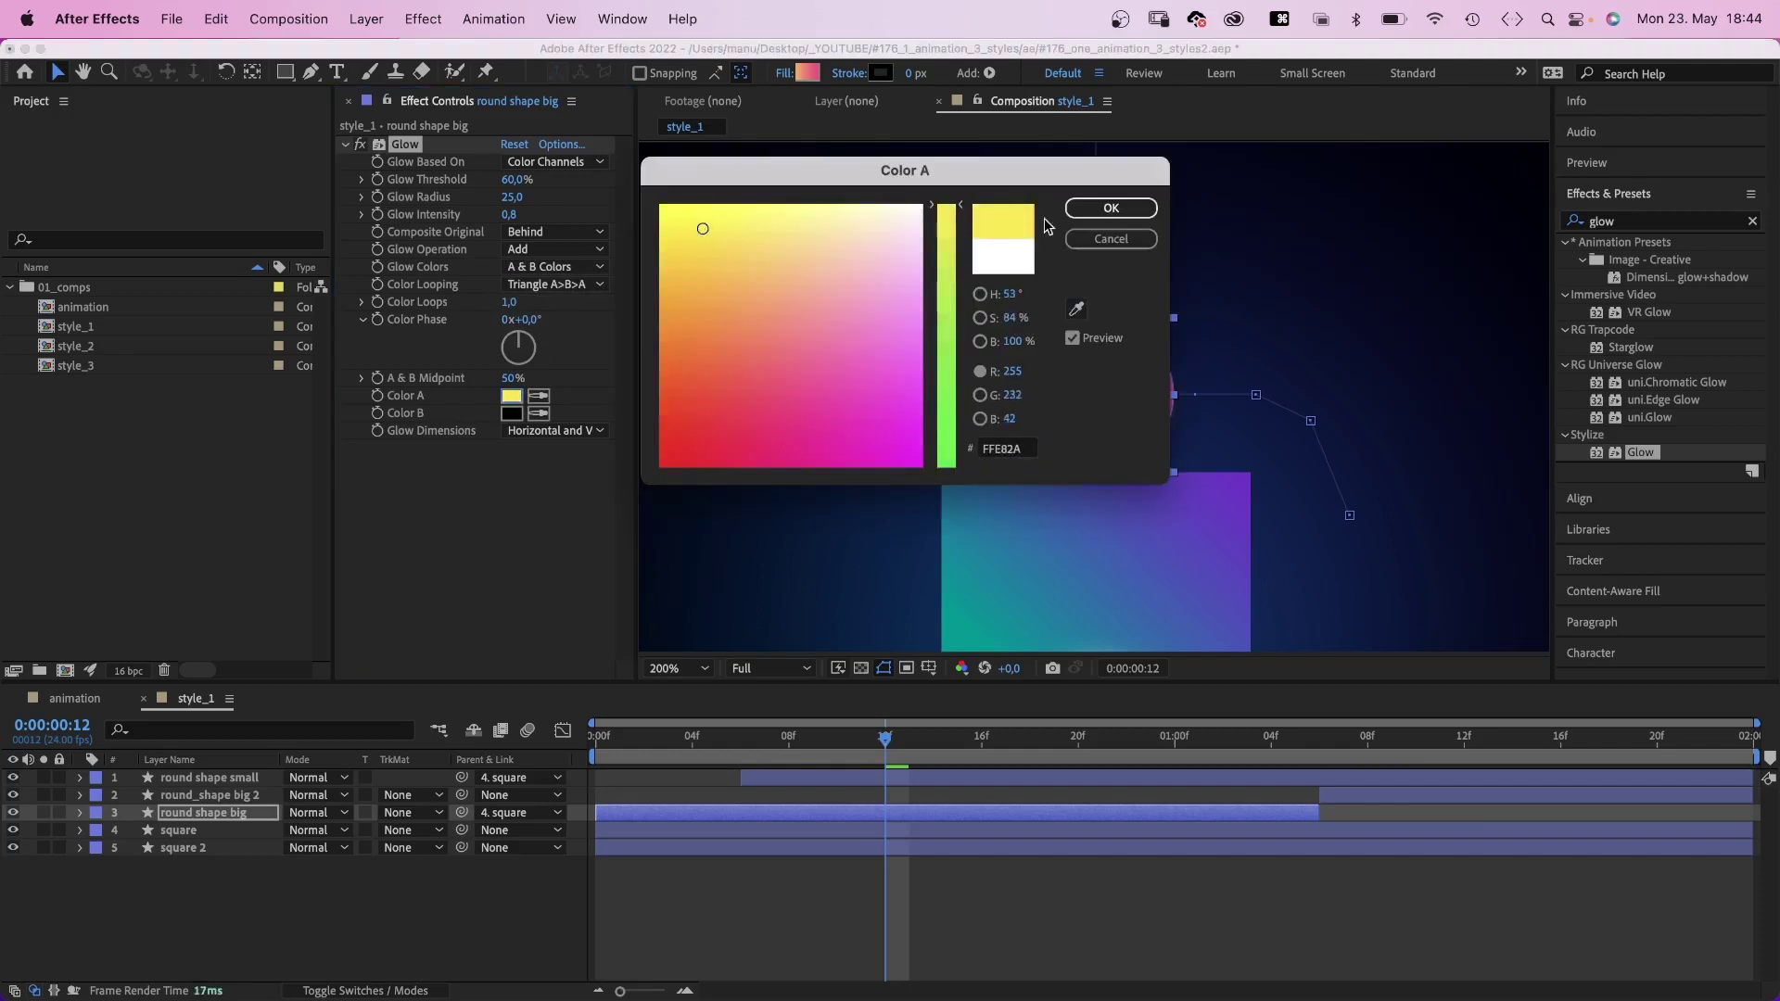
pyautogui.click(1111, 209)
pyautogui.click(511, 414)
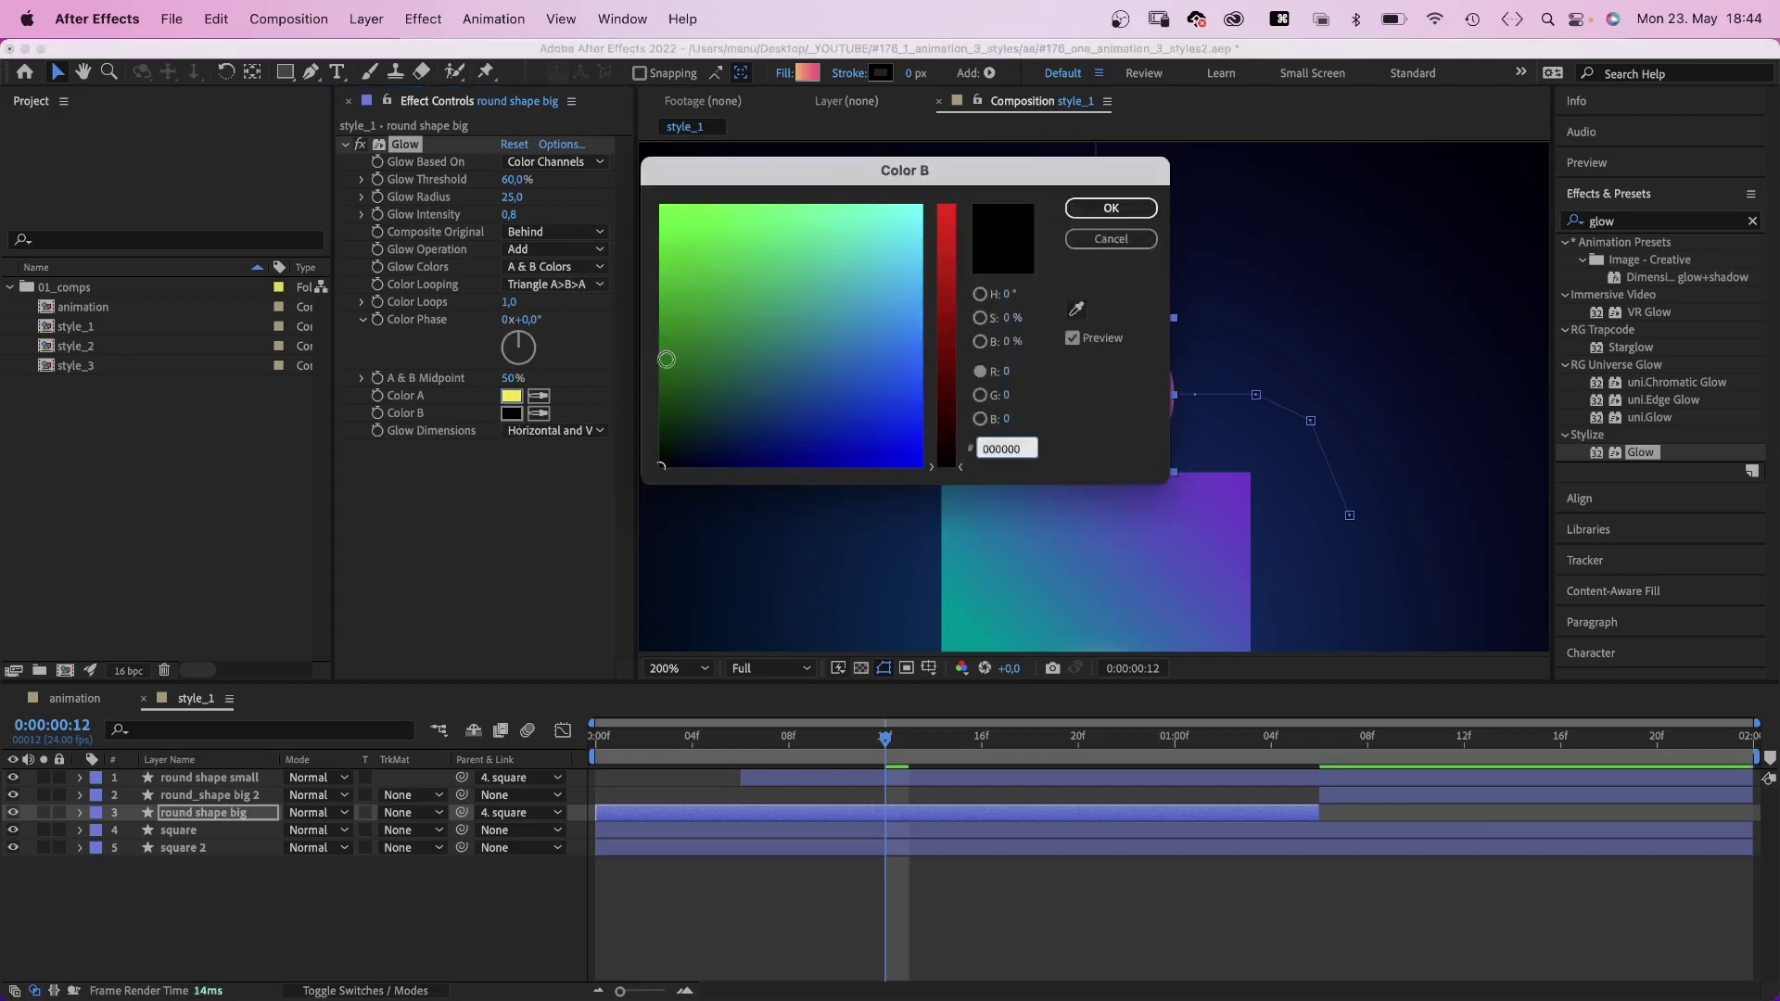
pyautogui.moveTo(949, 303); pyautogui.dragTo(948, 205)
pyautogui.click(779, 380)
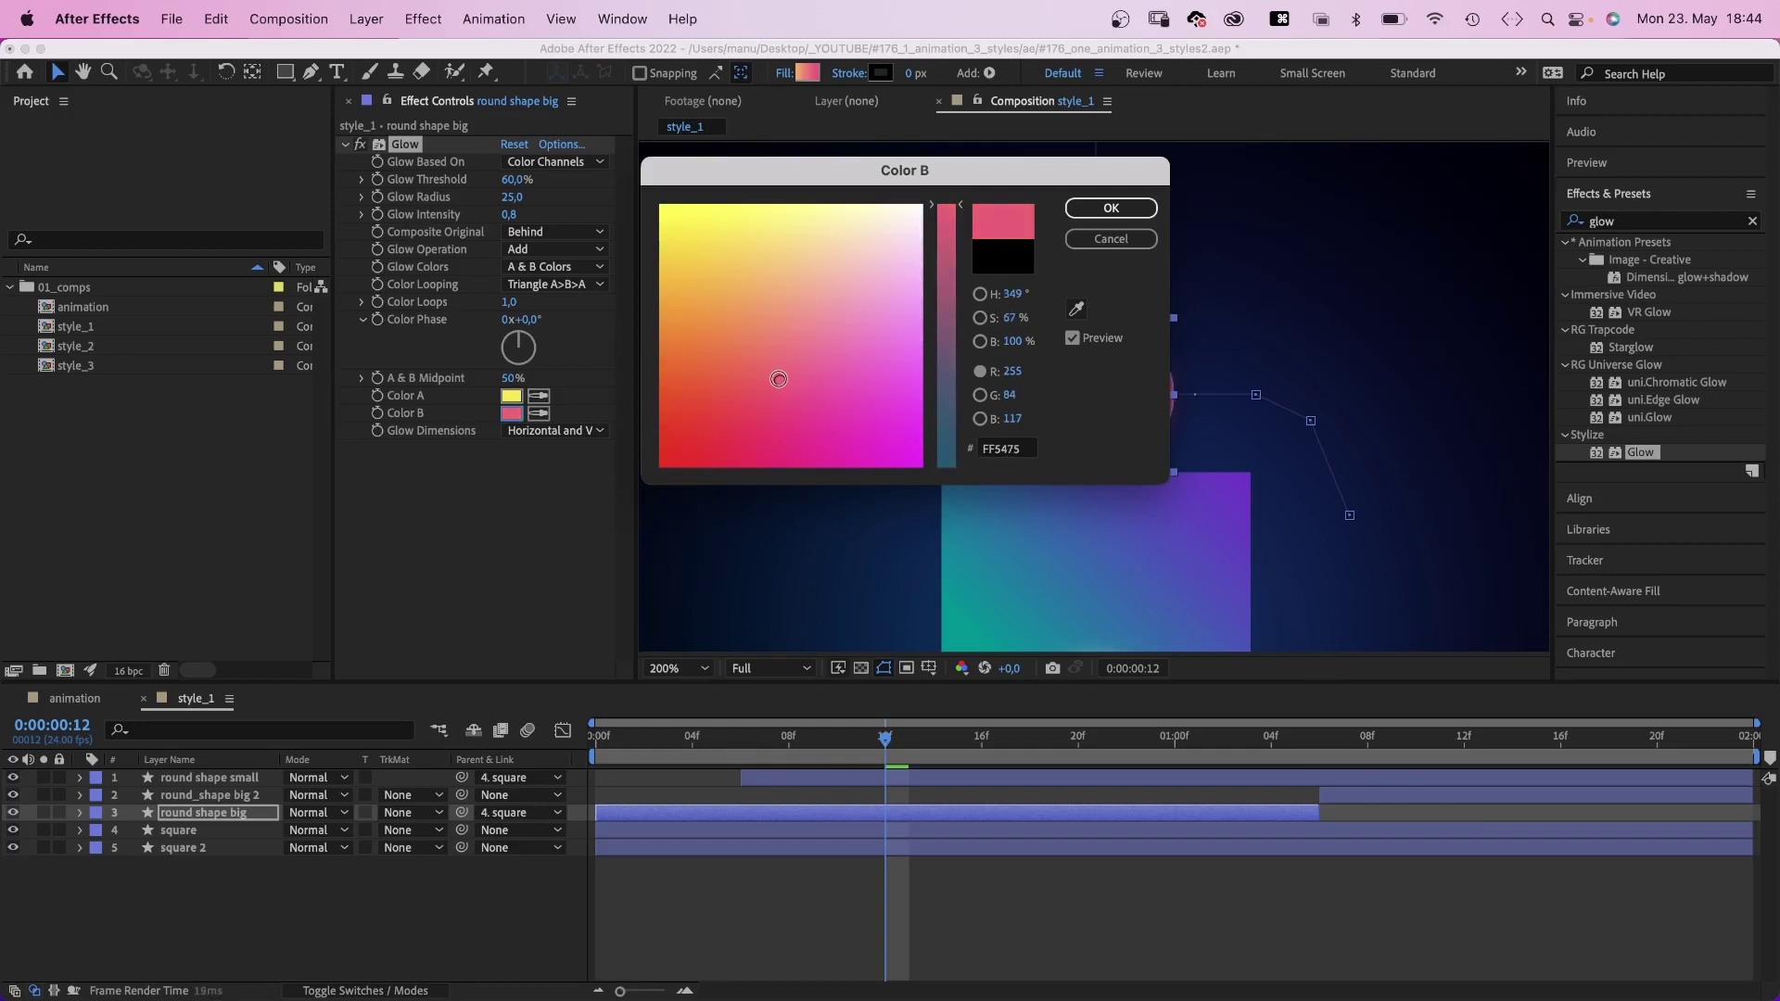
pyautogui.click(1096, 209)
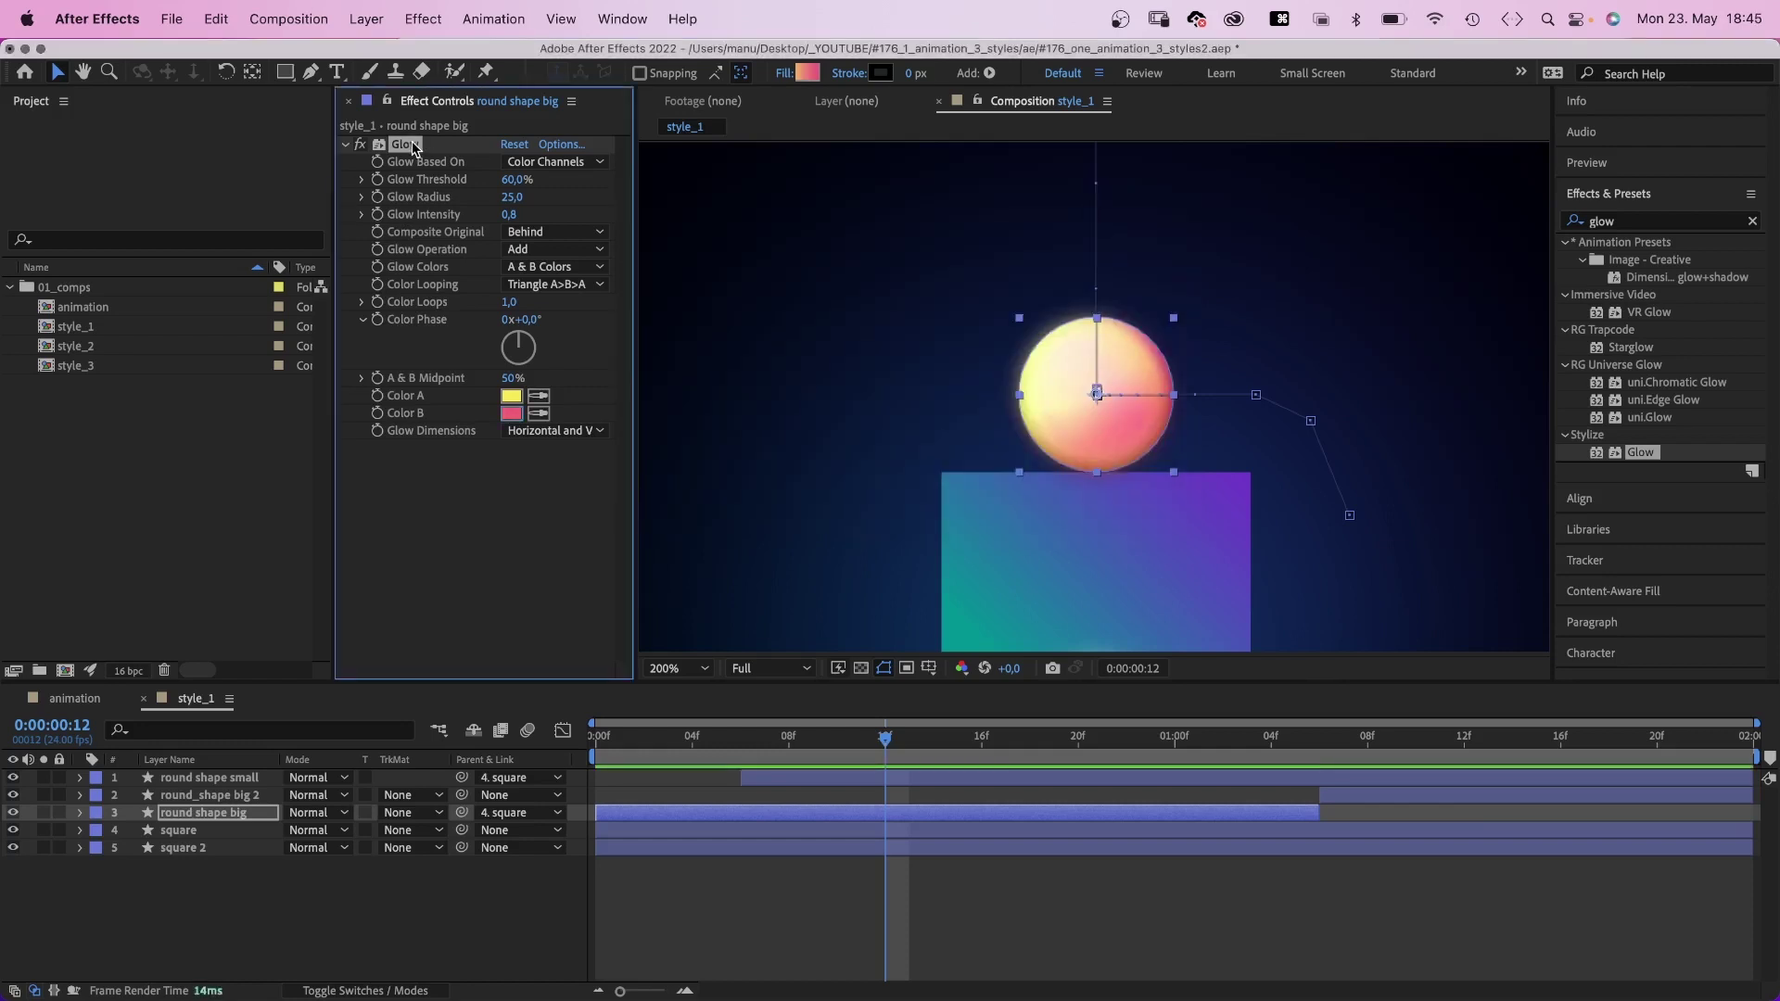
# Duplicate the glow as Glow 2 with radius 160 and intensity 2,7.
pyautogui.press('super+d')
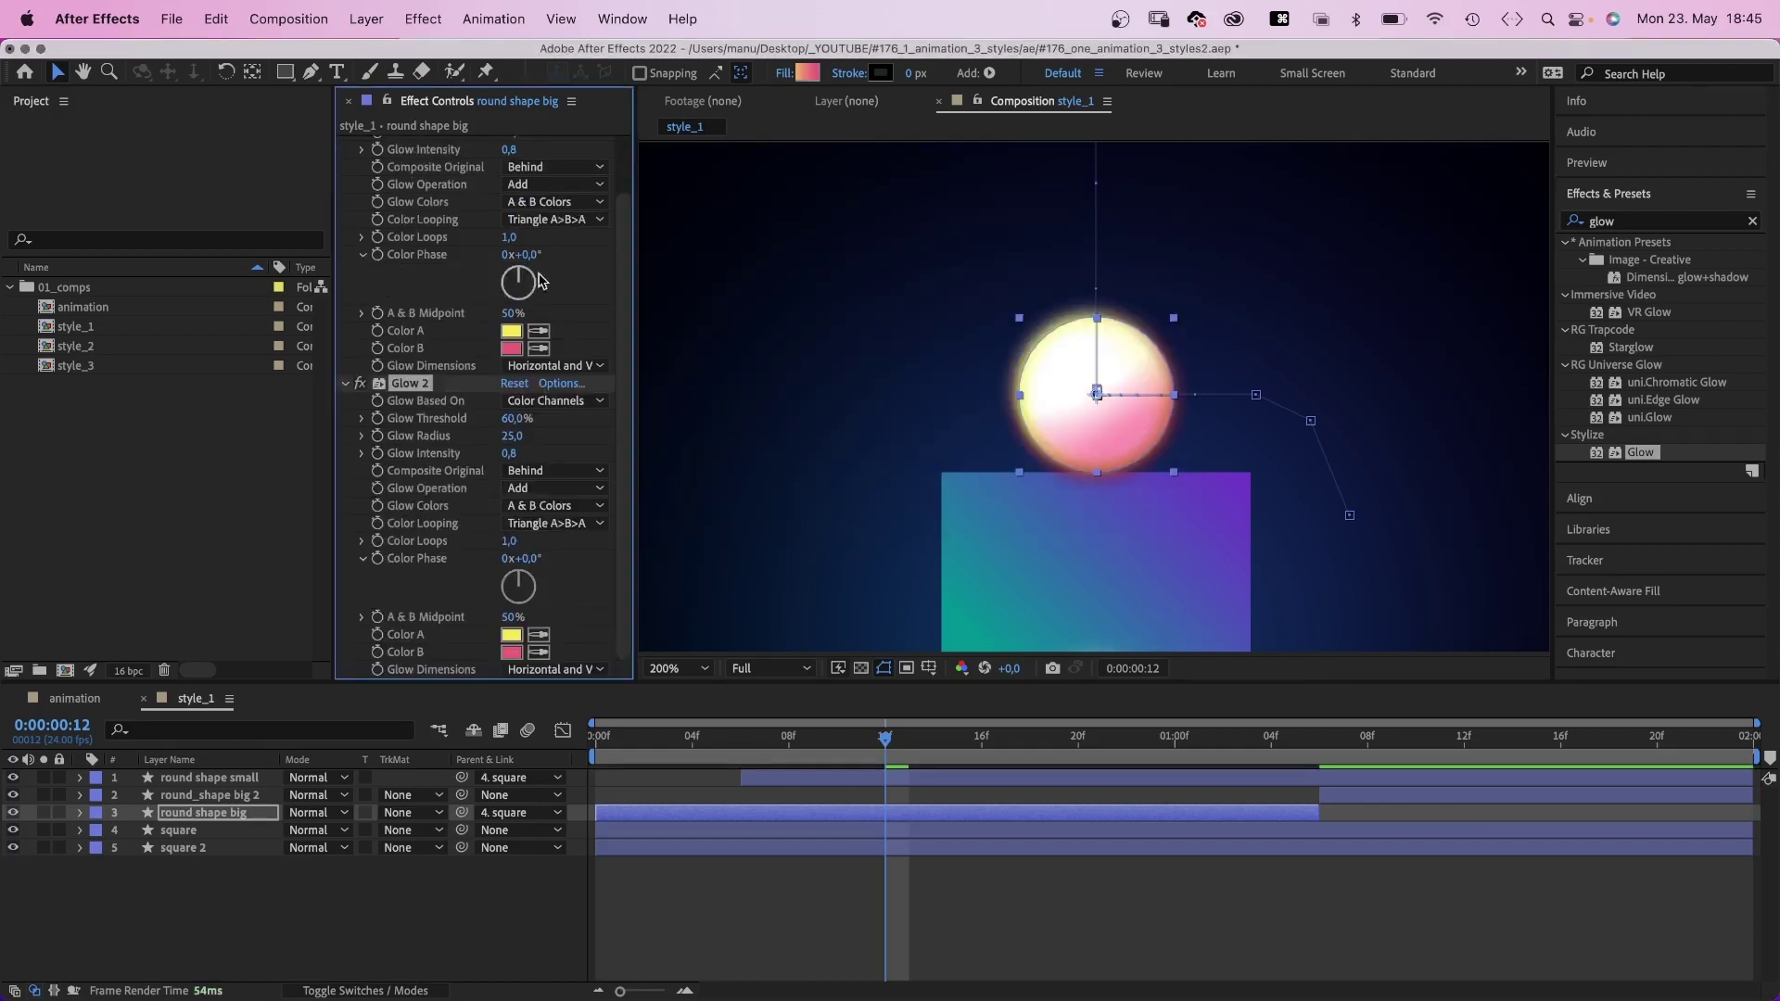
pyautogui.write('160')
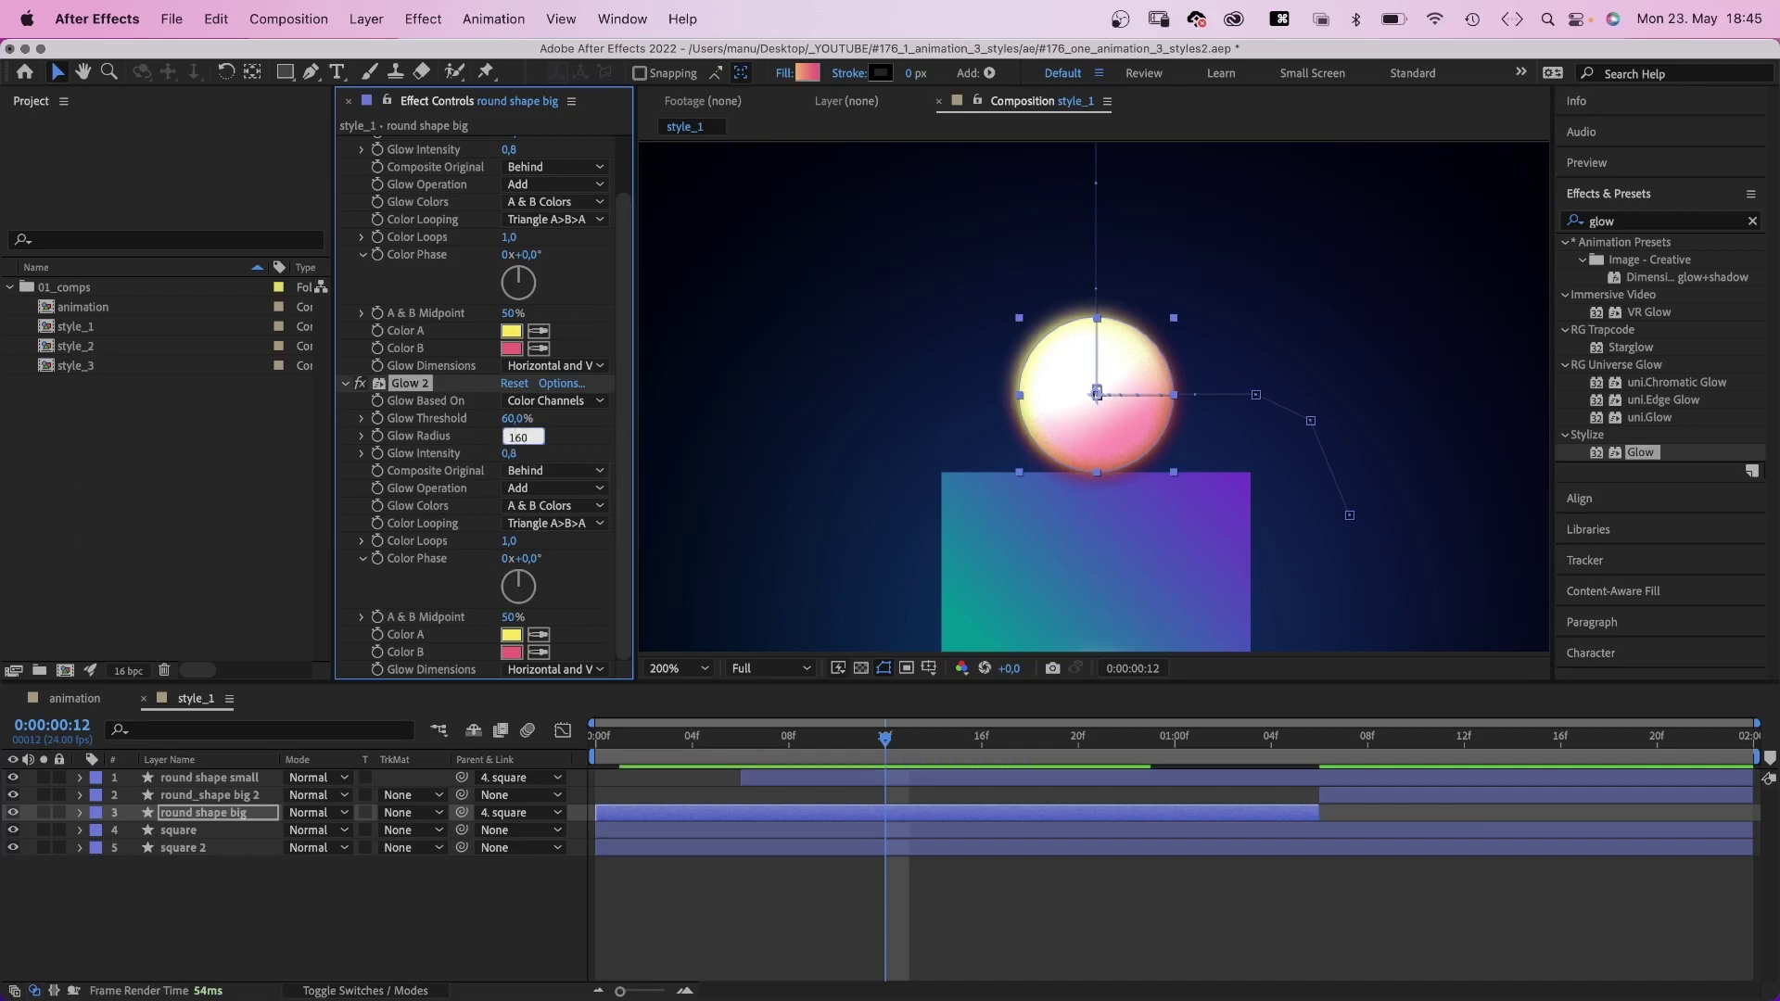
pyautogui.press('Return')
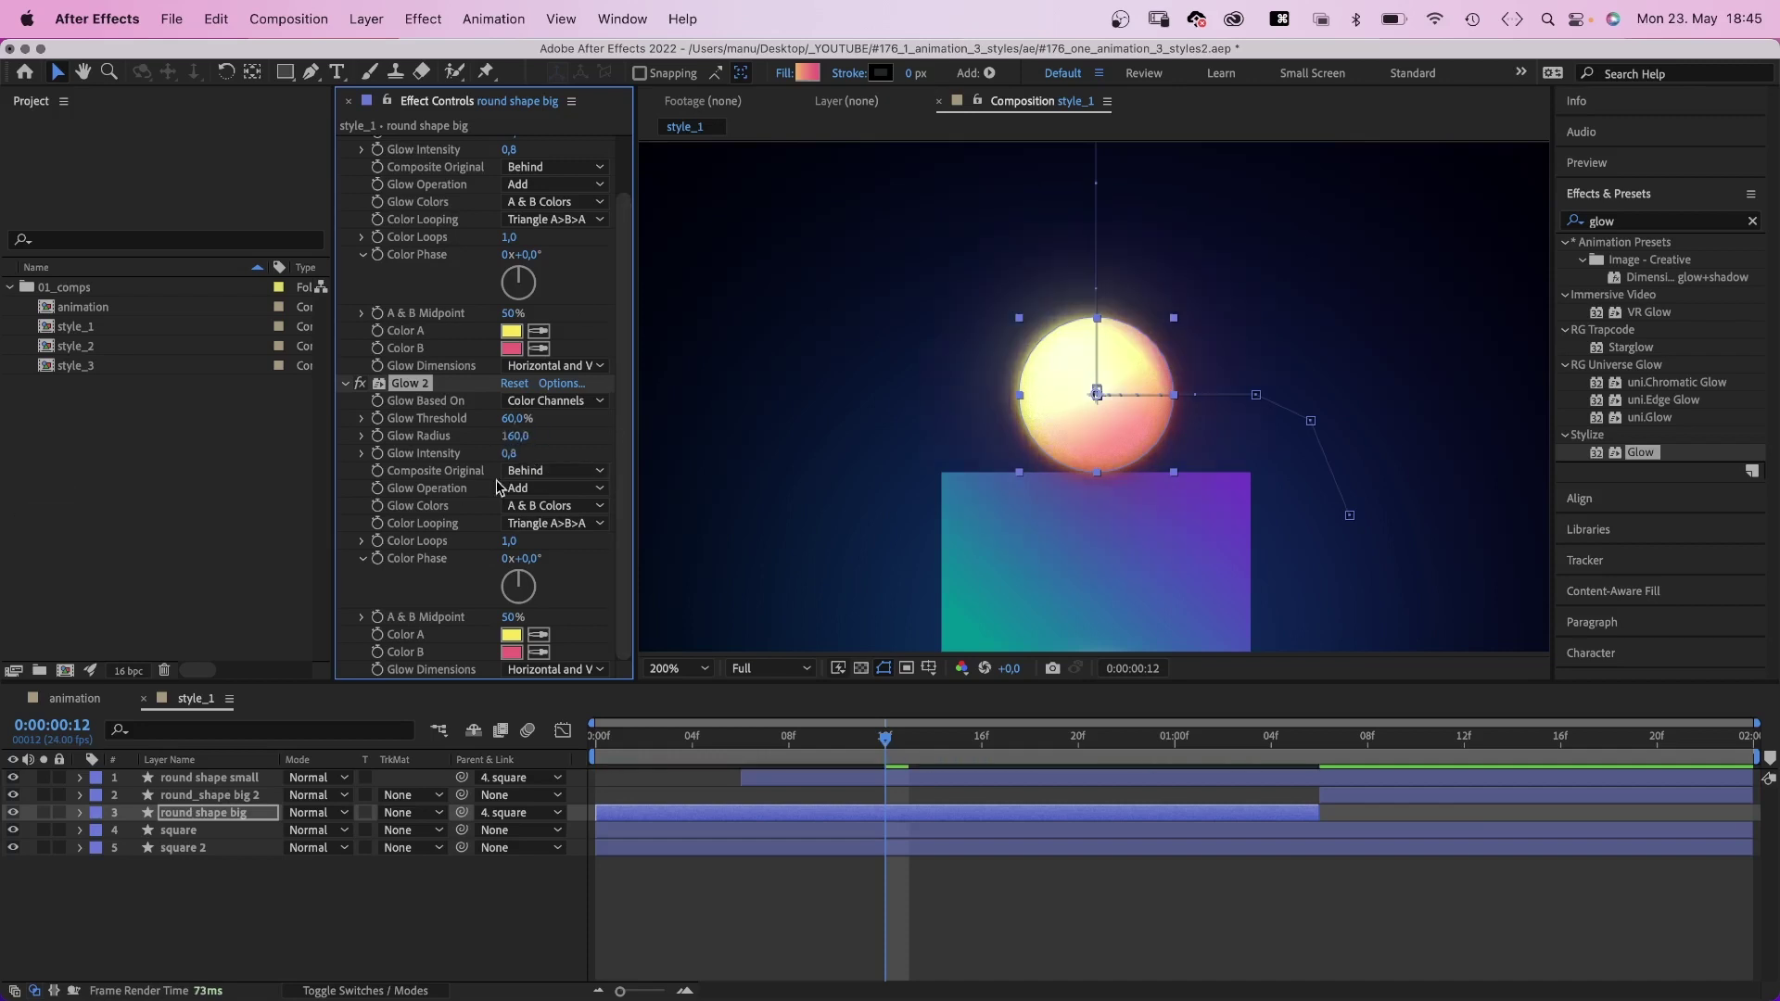
pyautogui.write('2,7')
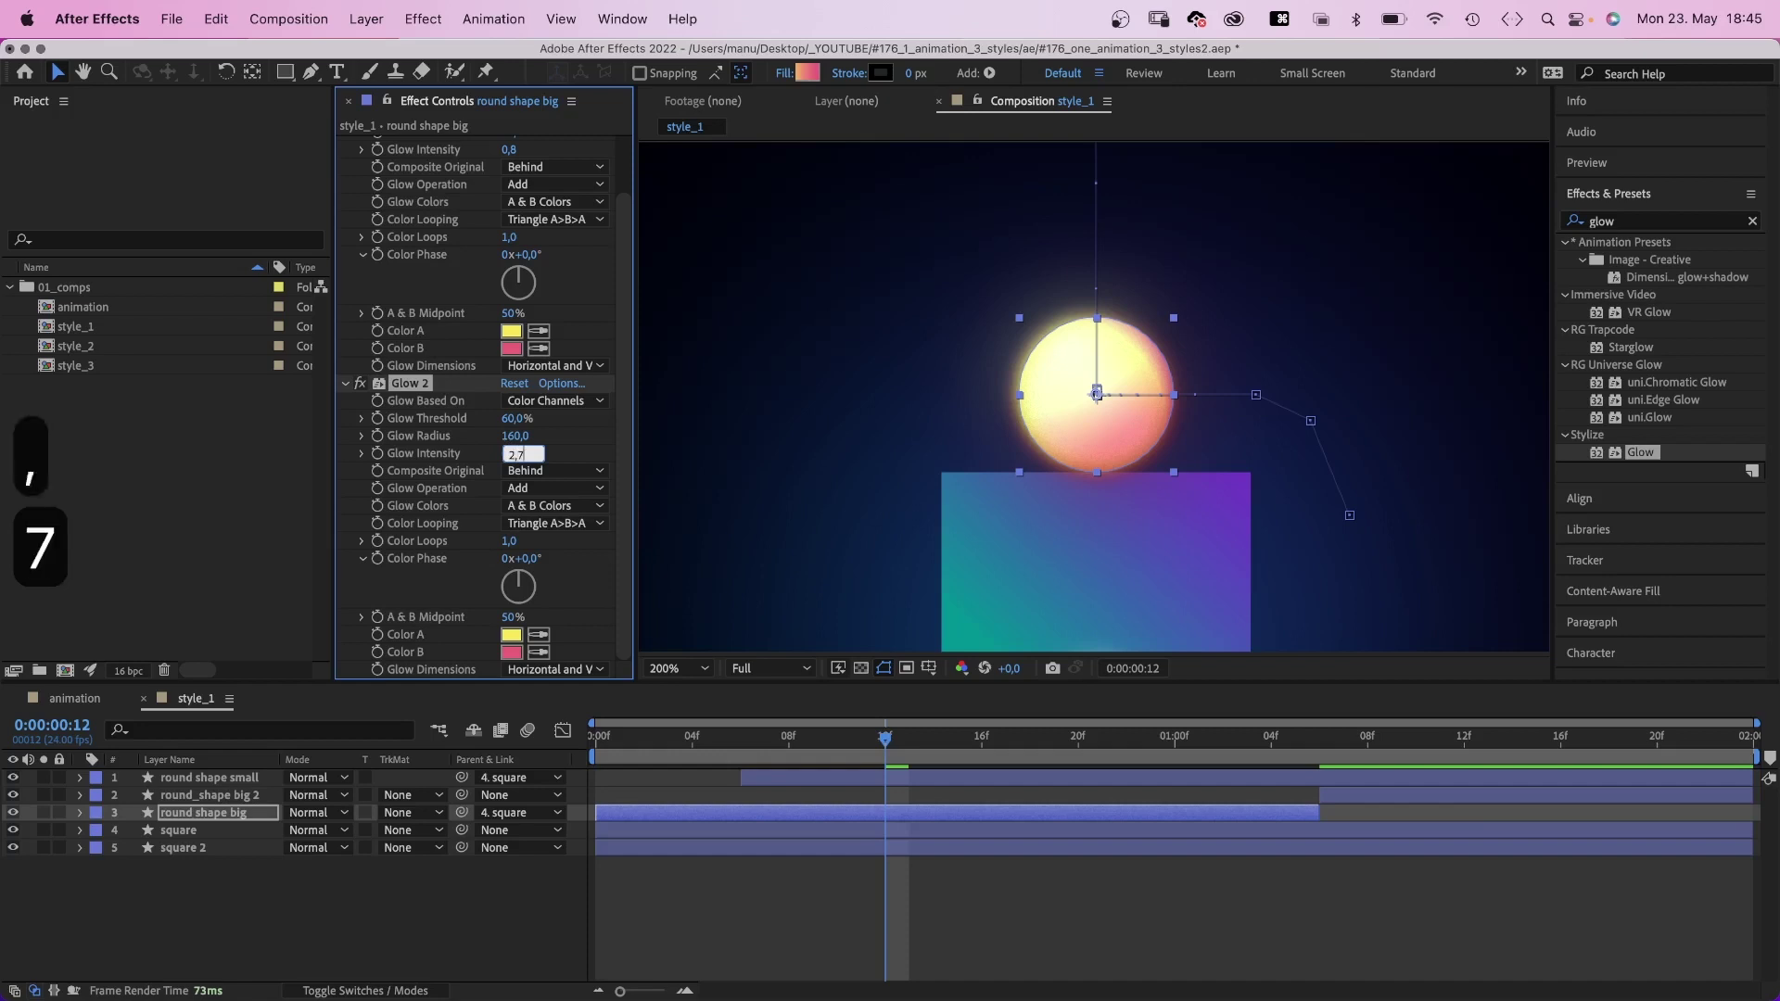
pyautogui.press('Return')
pyautogui.click(220, 909)
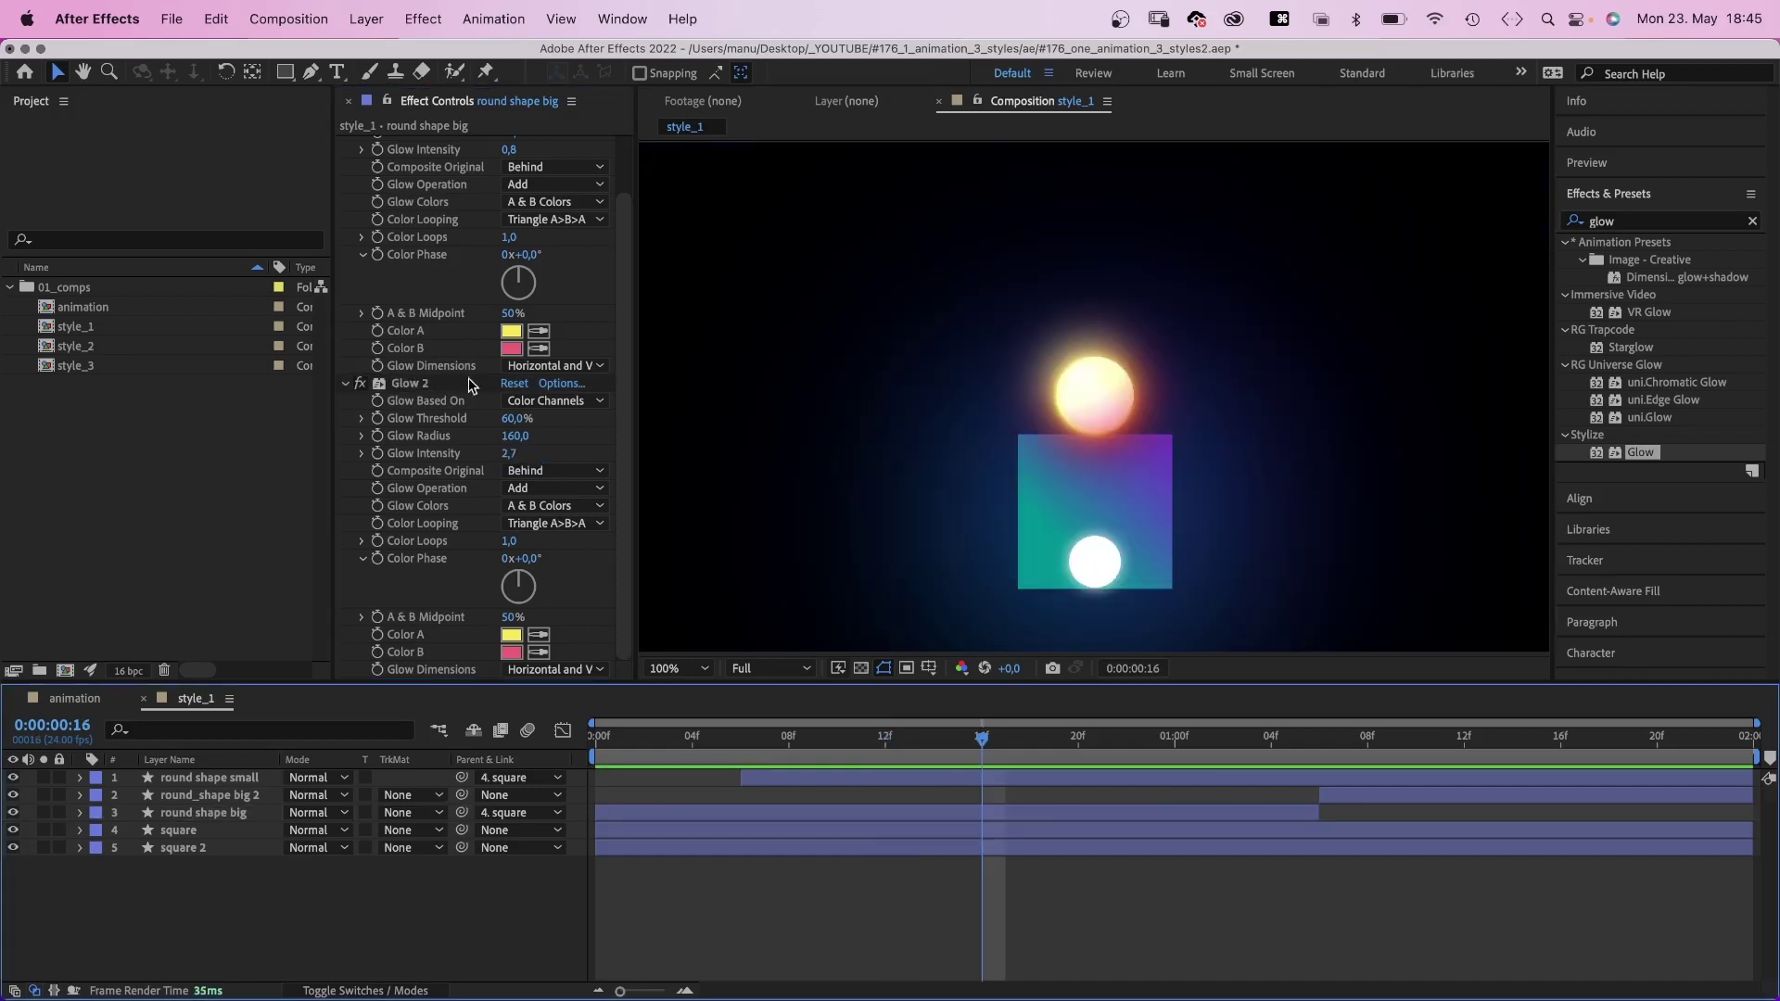
# Set both glow operations to Screen and add a new adjustment layer on top.
pyautogui.click(544, 184)
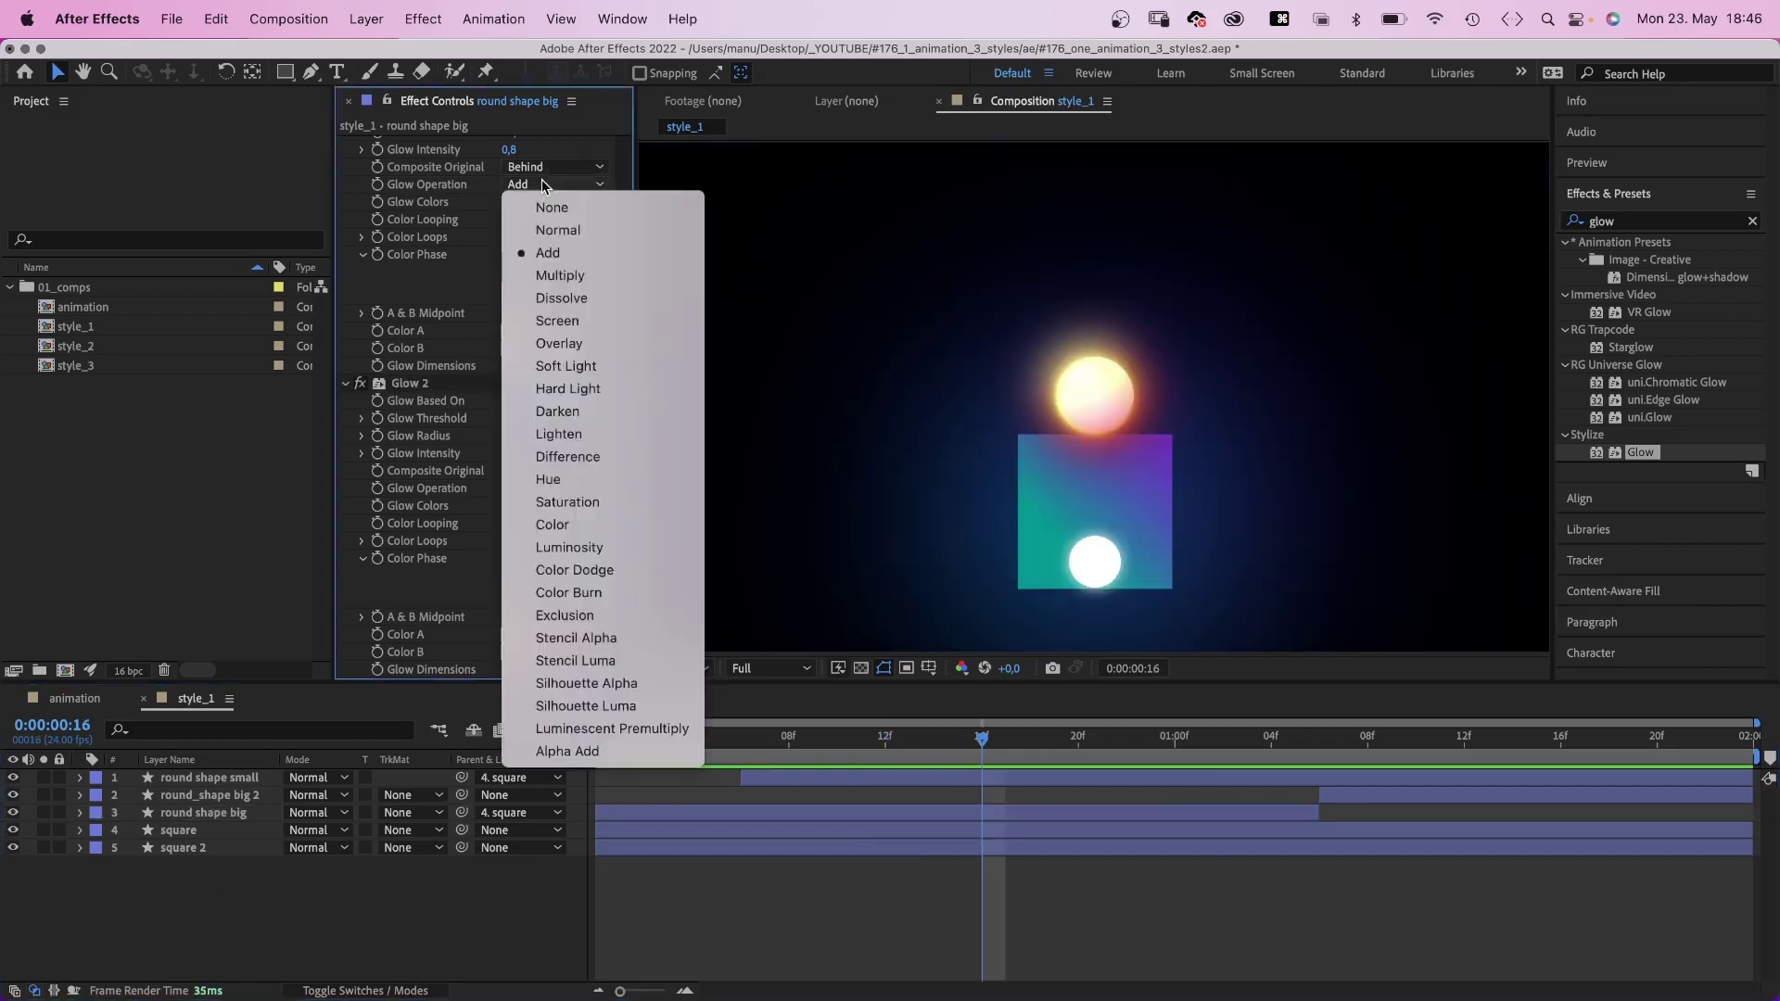
pyautogui.click(547, 319)
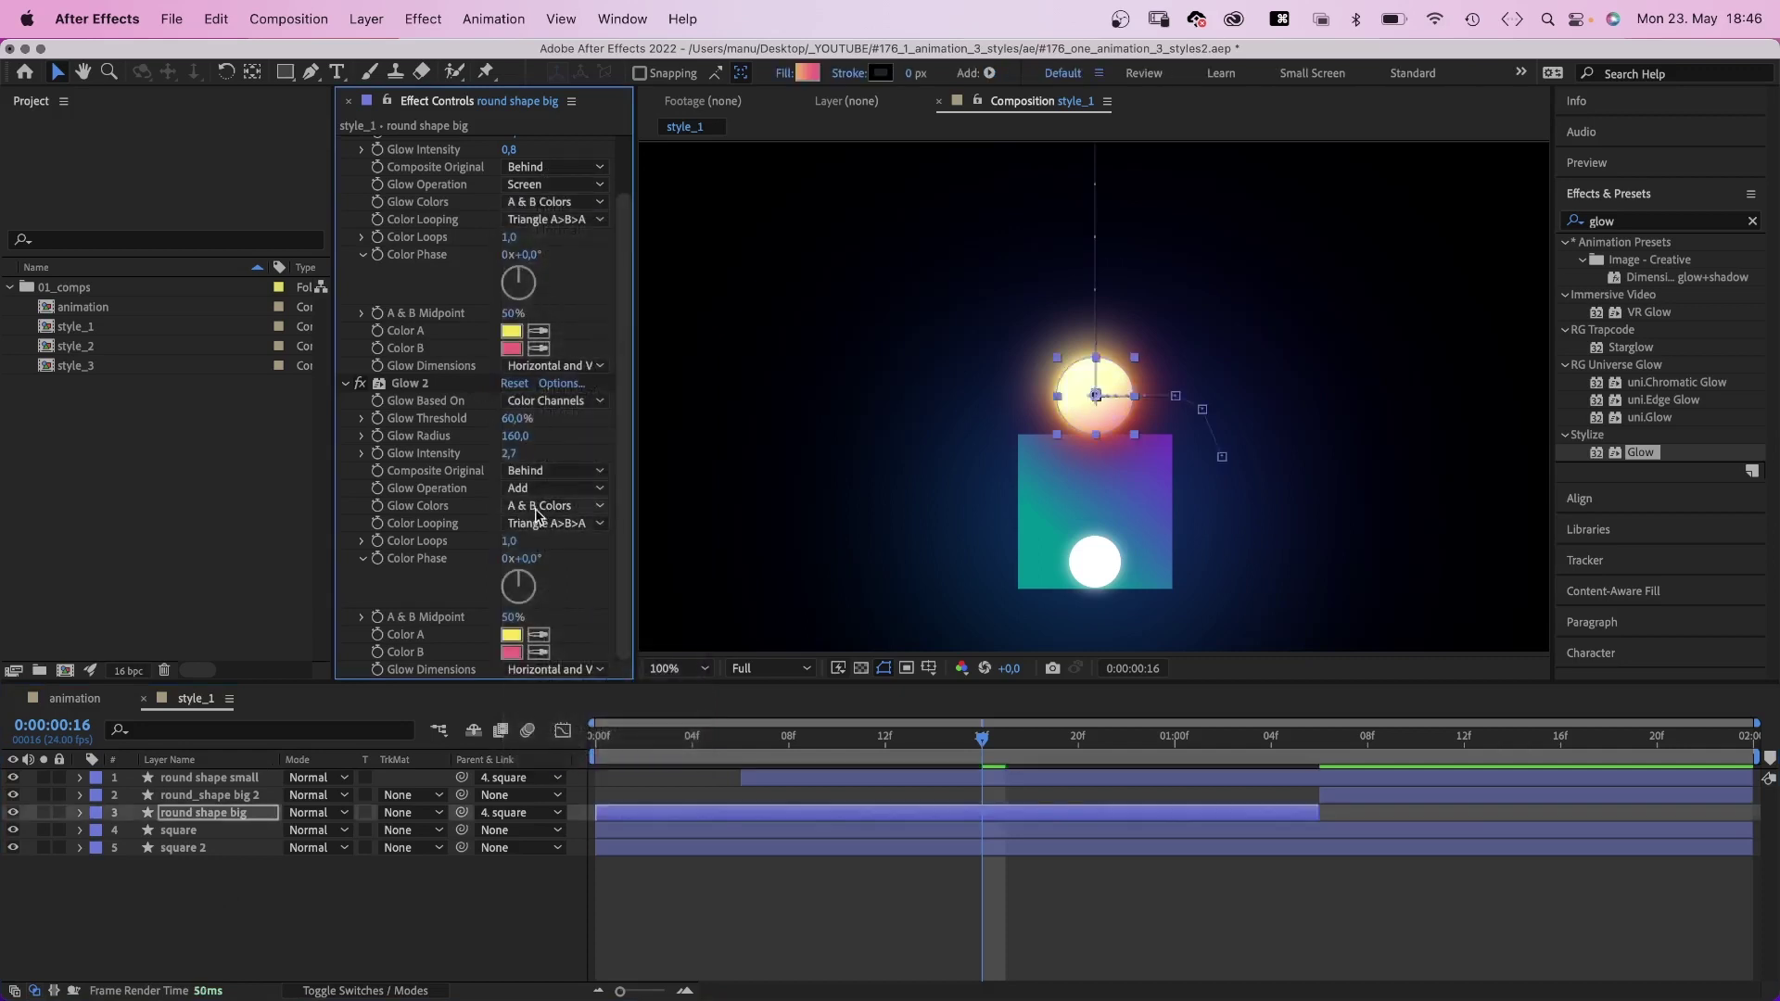
pyautogui.click(542, 489)
pyautogui.click(545, 603)
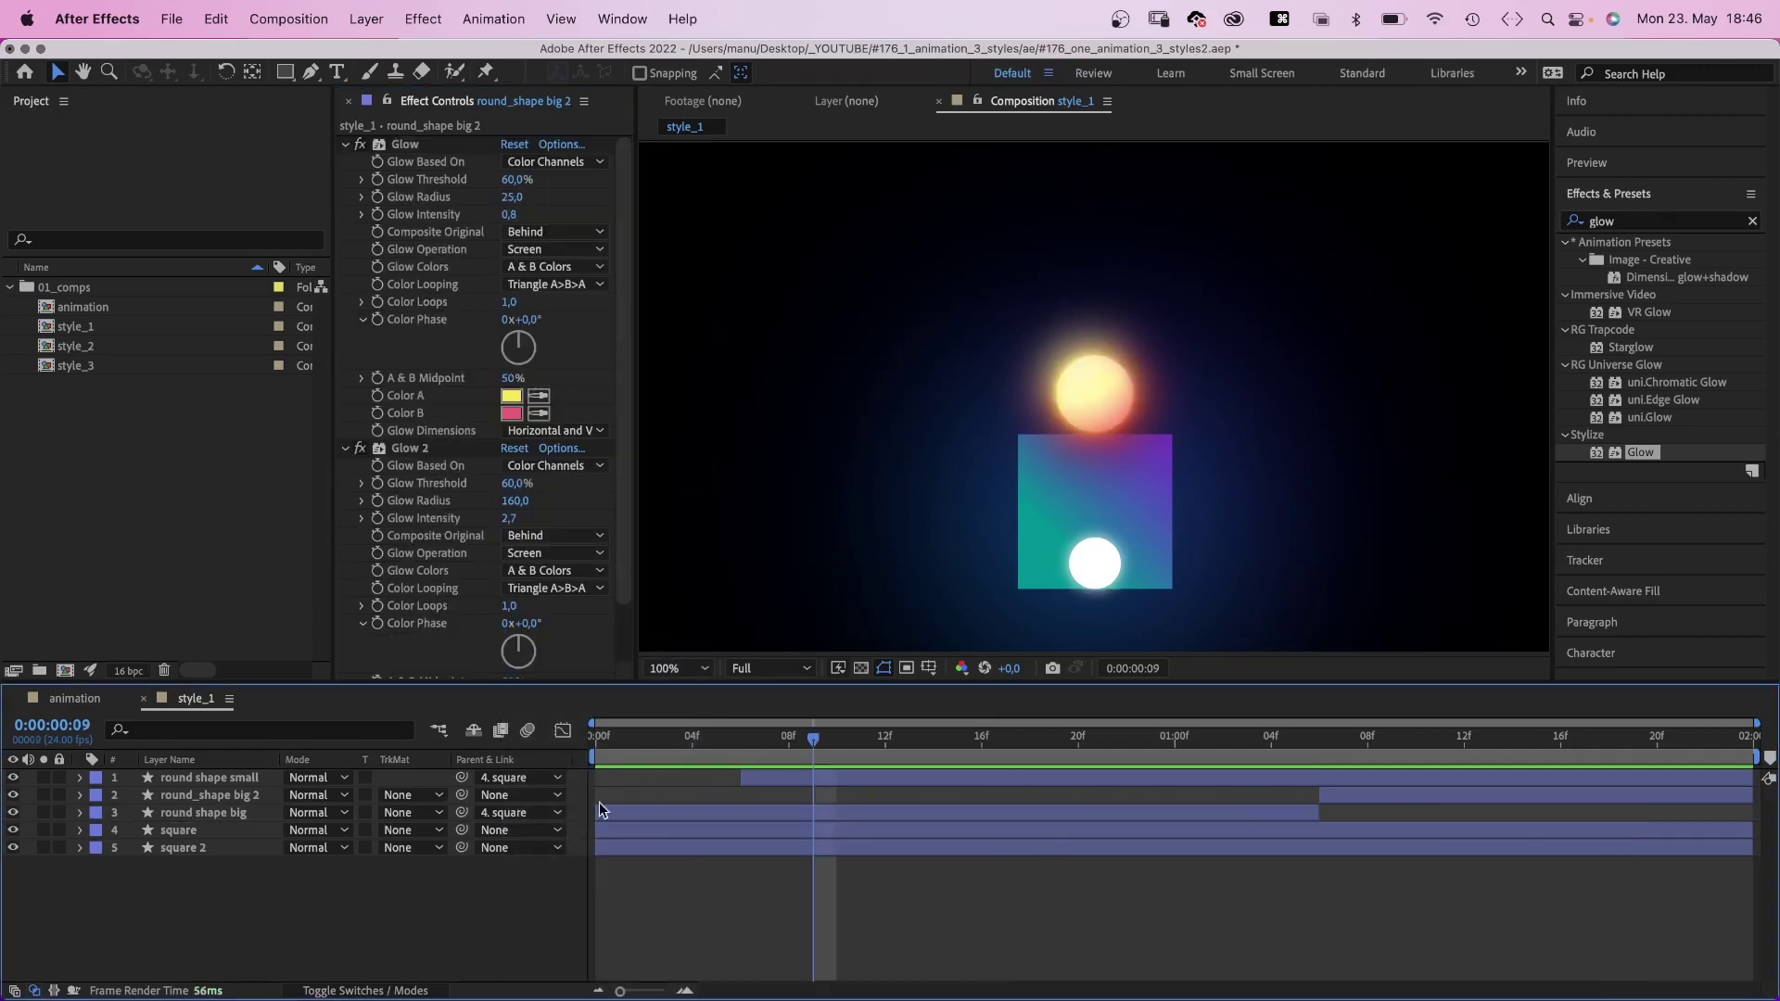
pyautogui.press('alt+super+y')
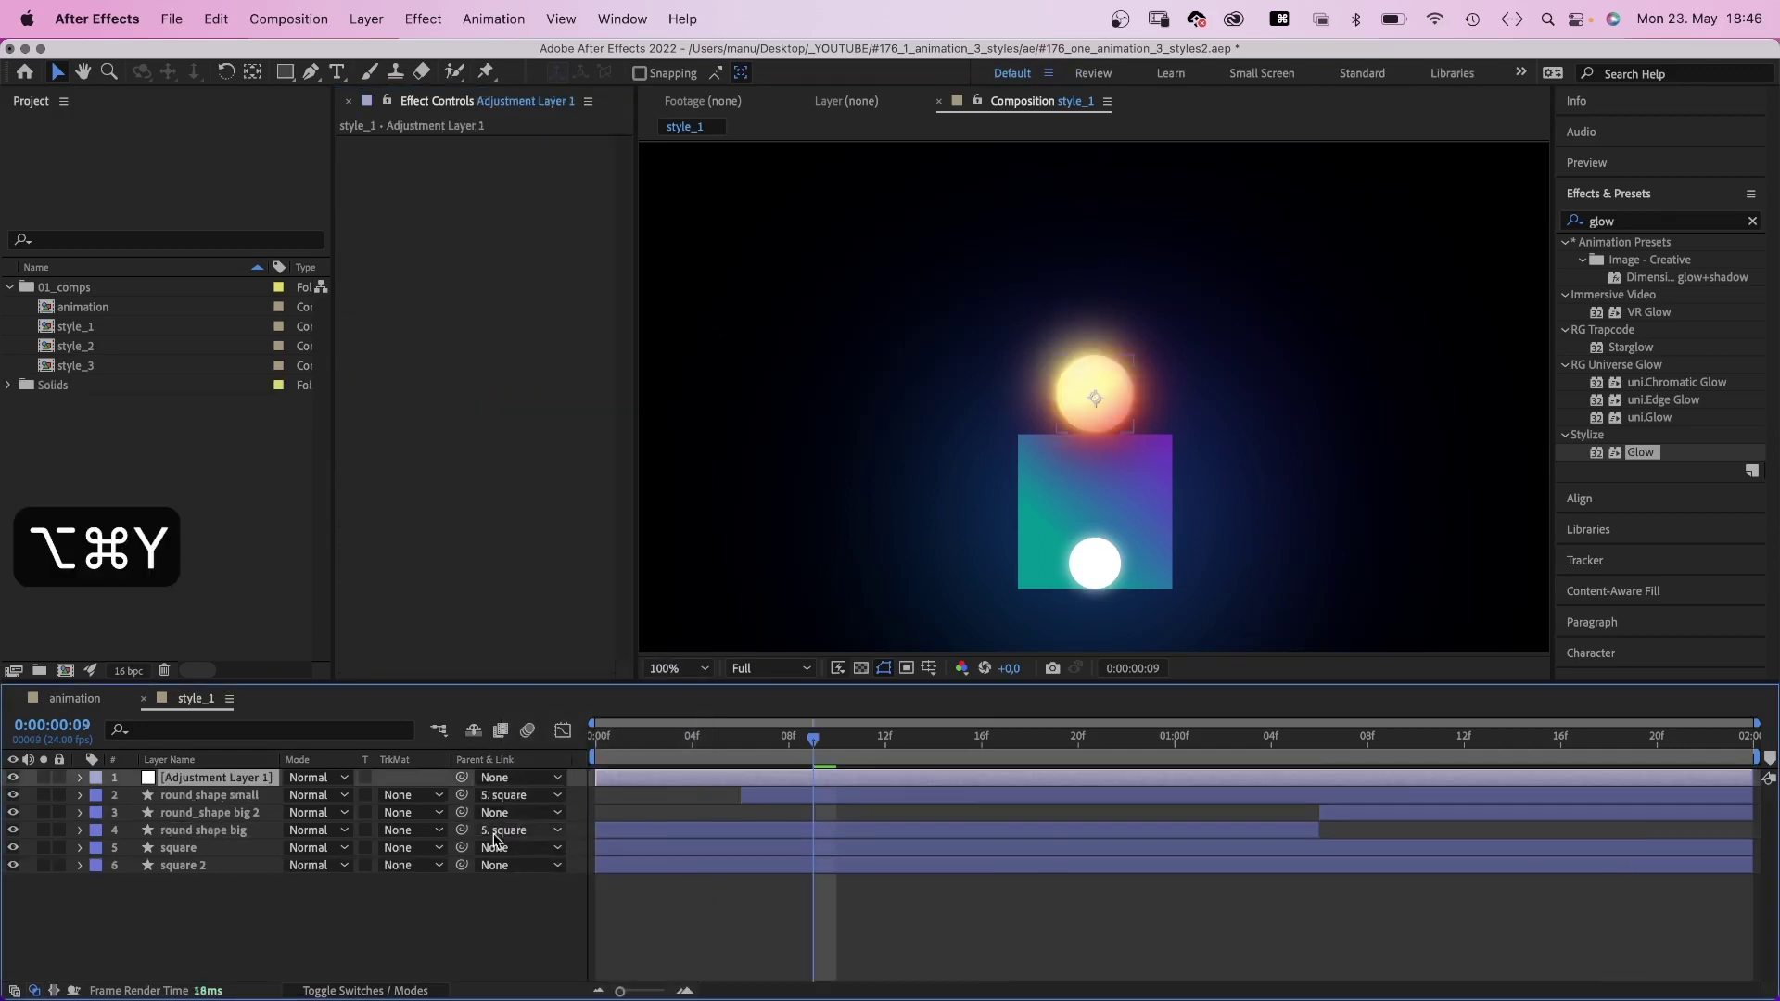
# Apply Noise with 5% amount to the adjustment layer and play the preview.
pyautogui.click(1624, 223)
pyautogui.write('noise')
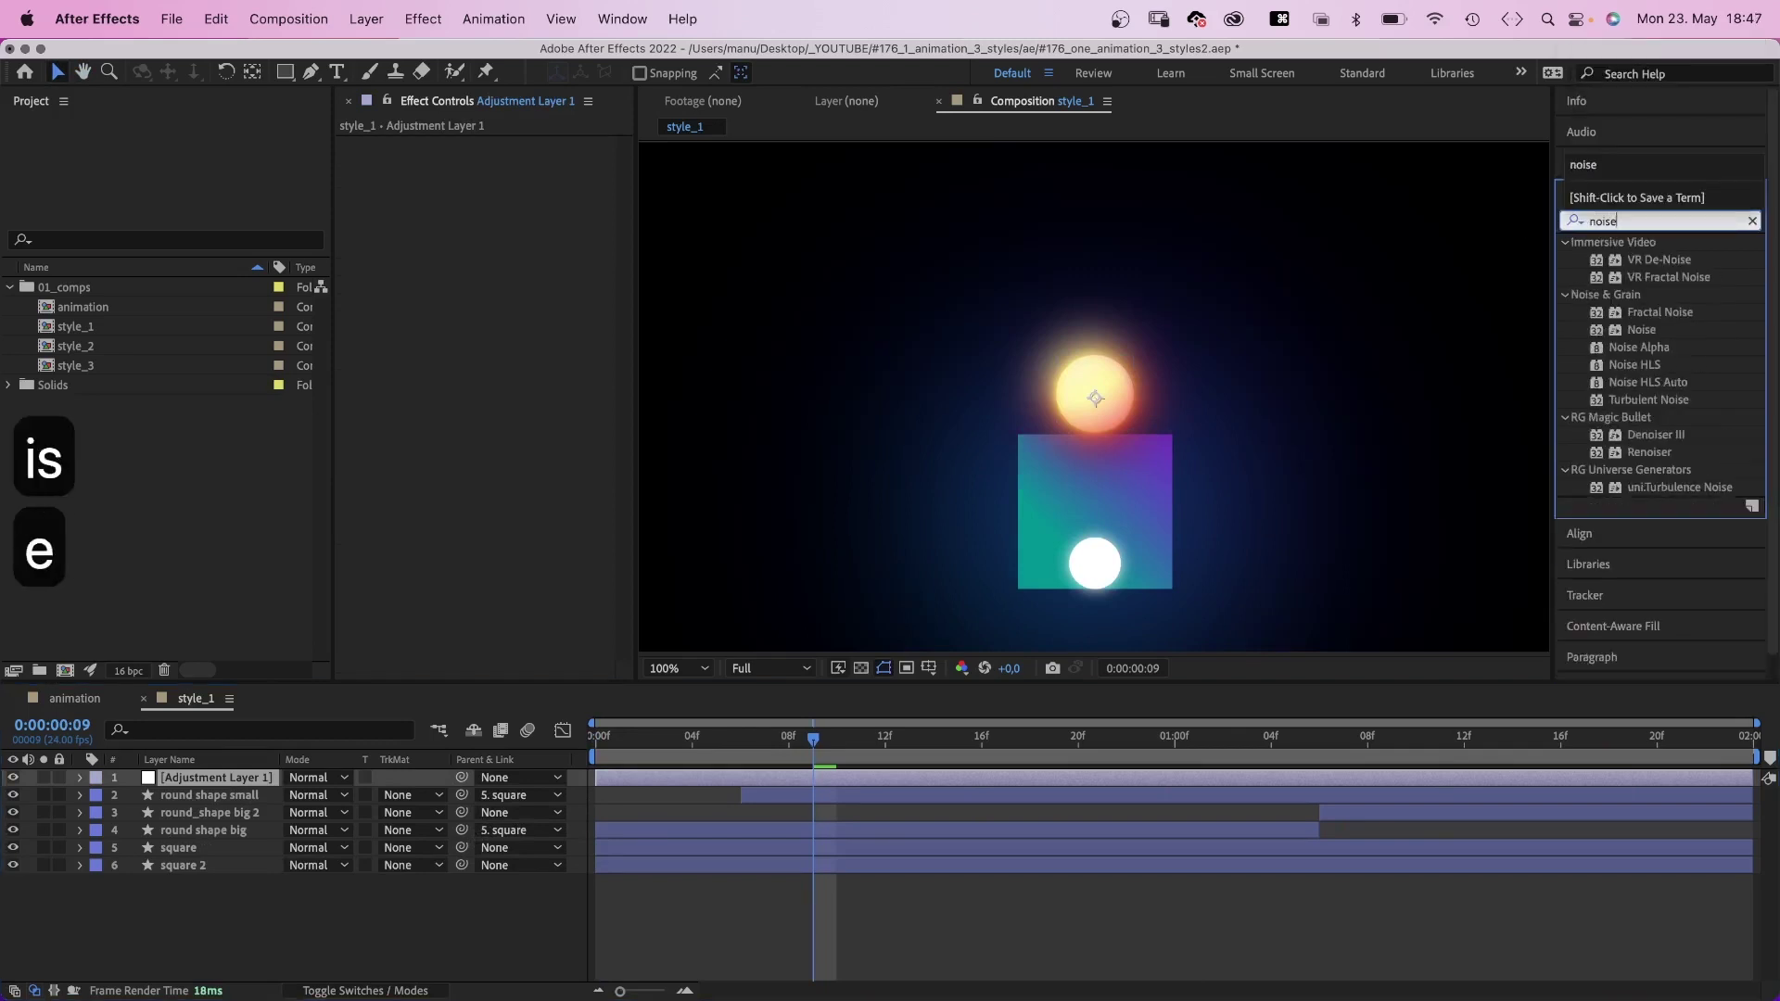
pyautogui.moveTo(1640, 329); pyautogui.dragTo(441, 229)
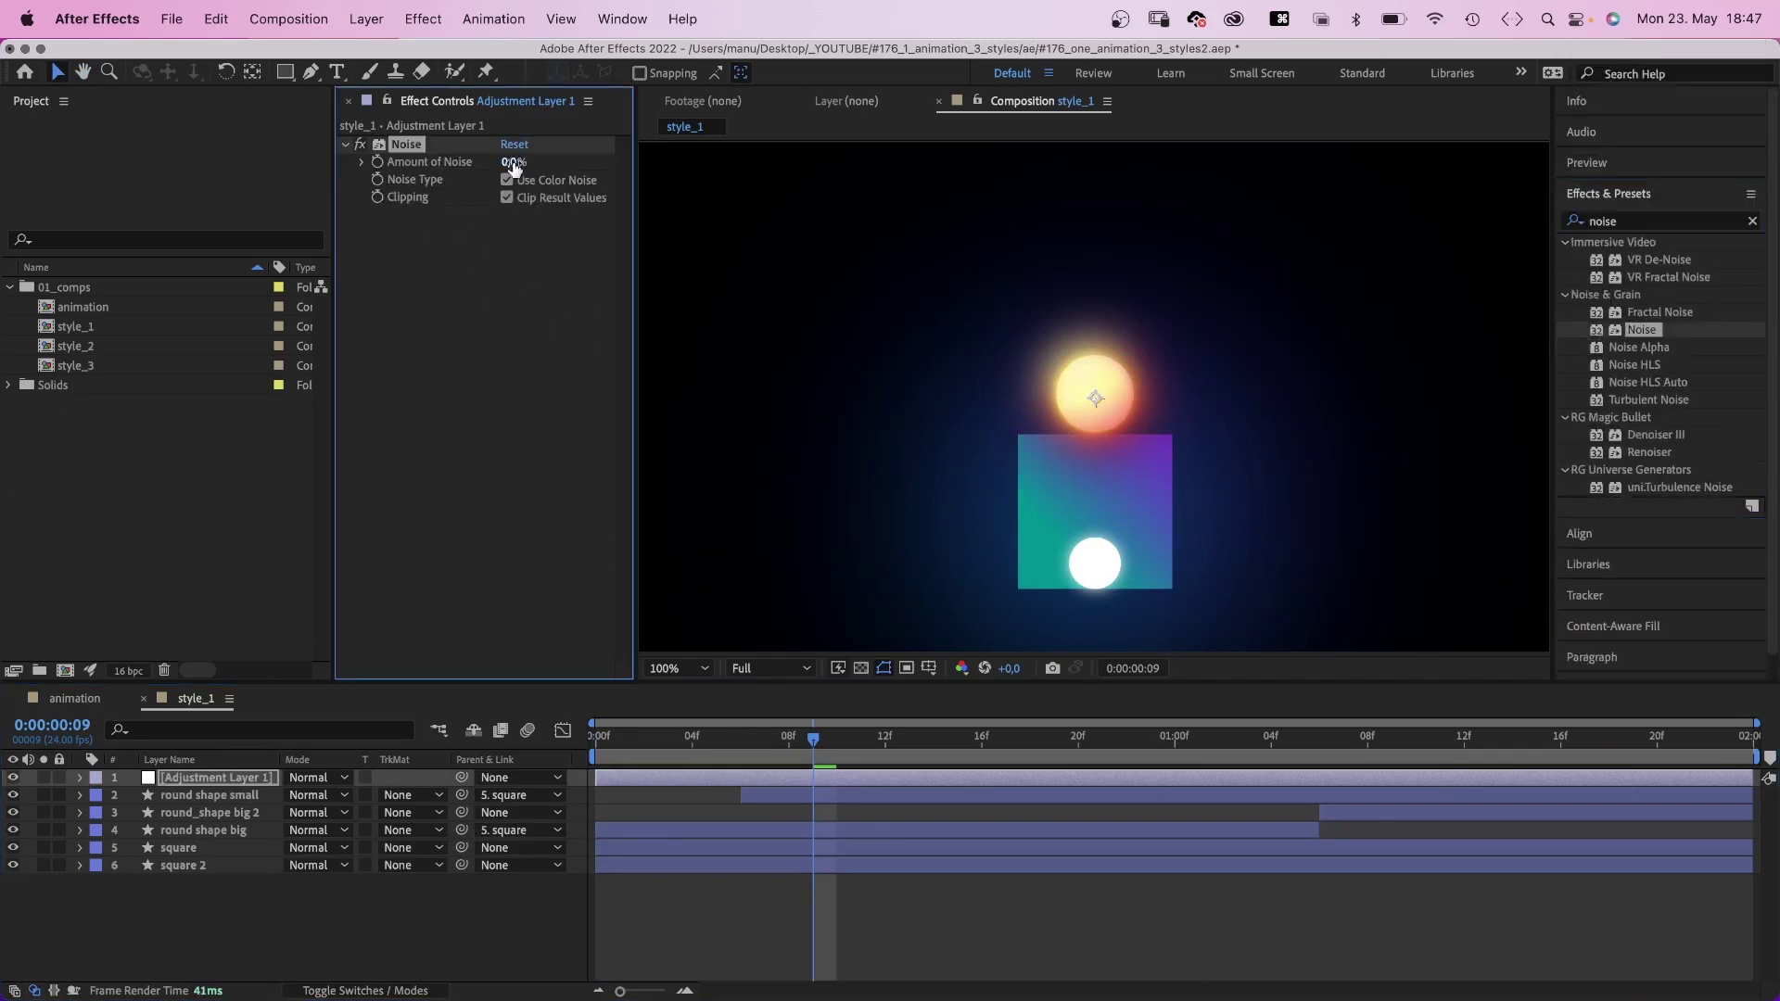
pyautogui.write('5')
pyautogui.press('Return')
pyautogui.press('space')
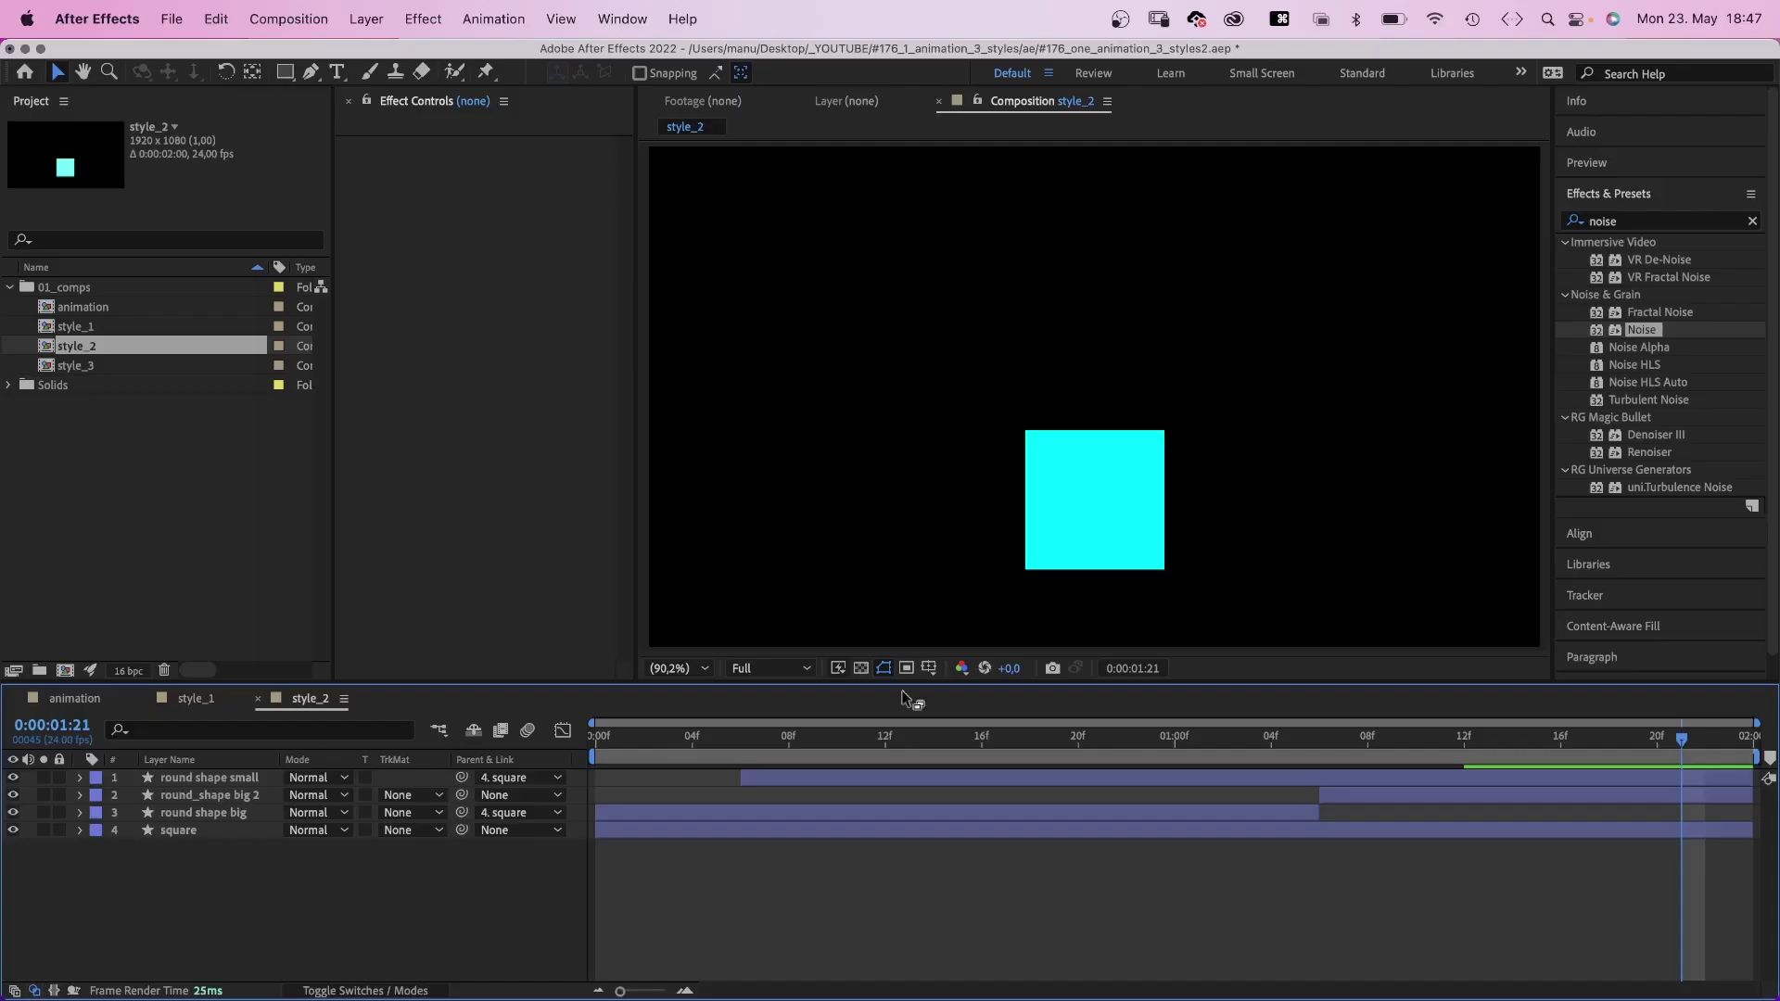
# Create a solid named 'background' and move it beneath all the shape layers.
pyautogui.click(888, 742)
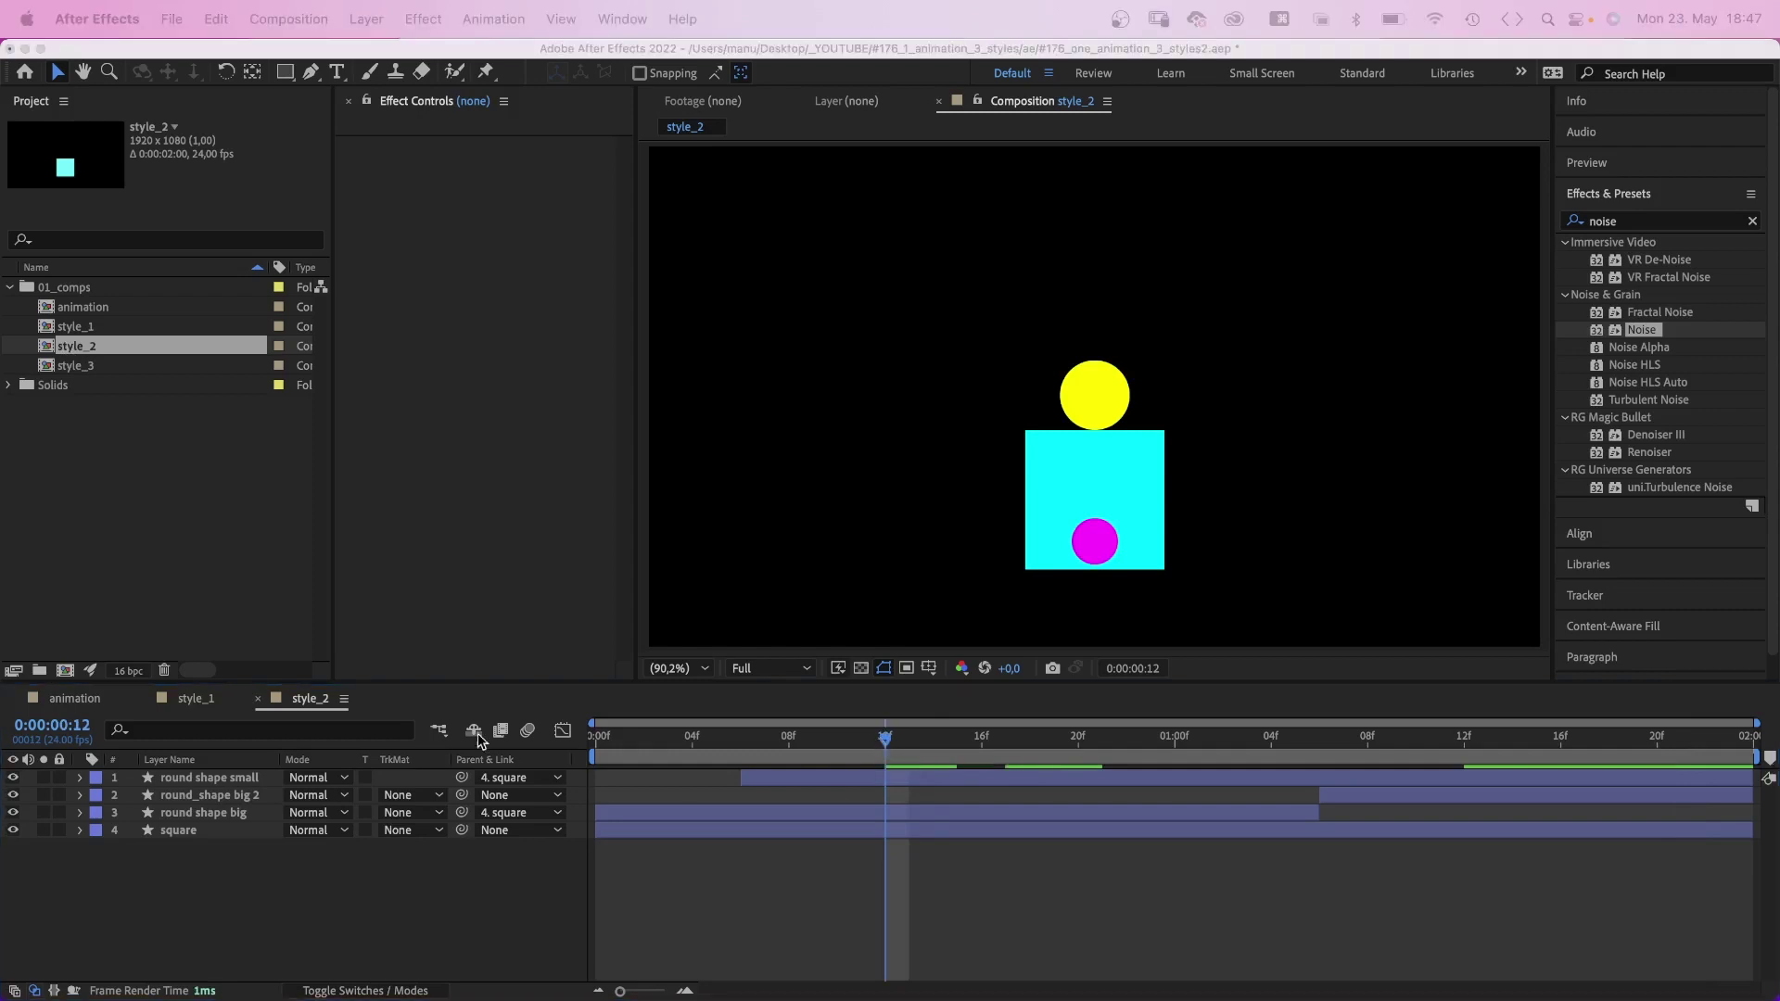
pyautogui.press('super+y')
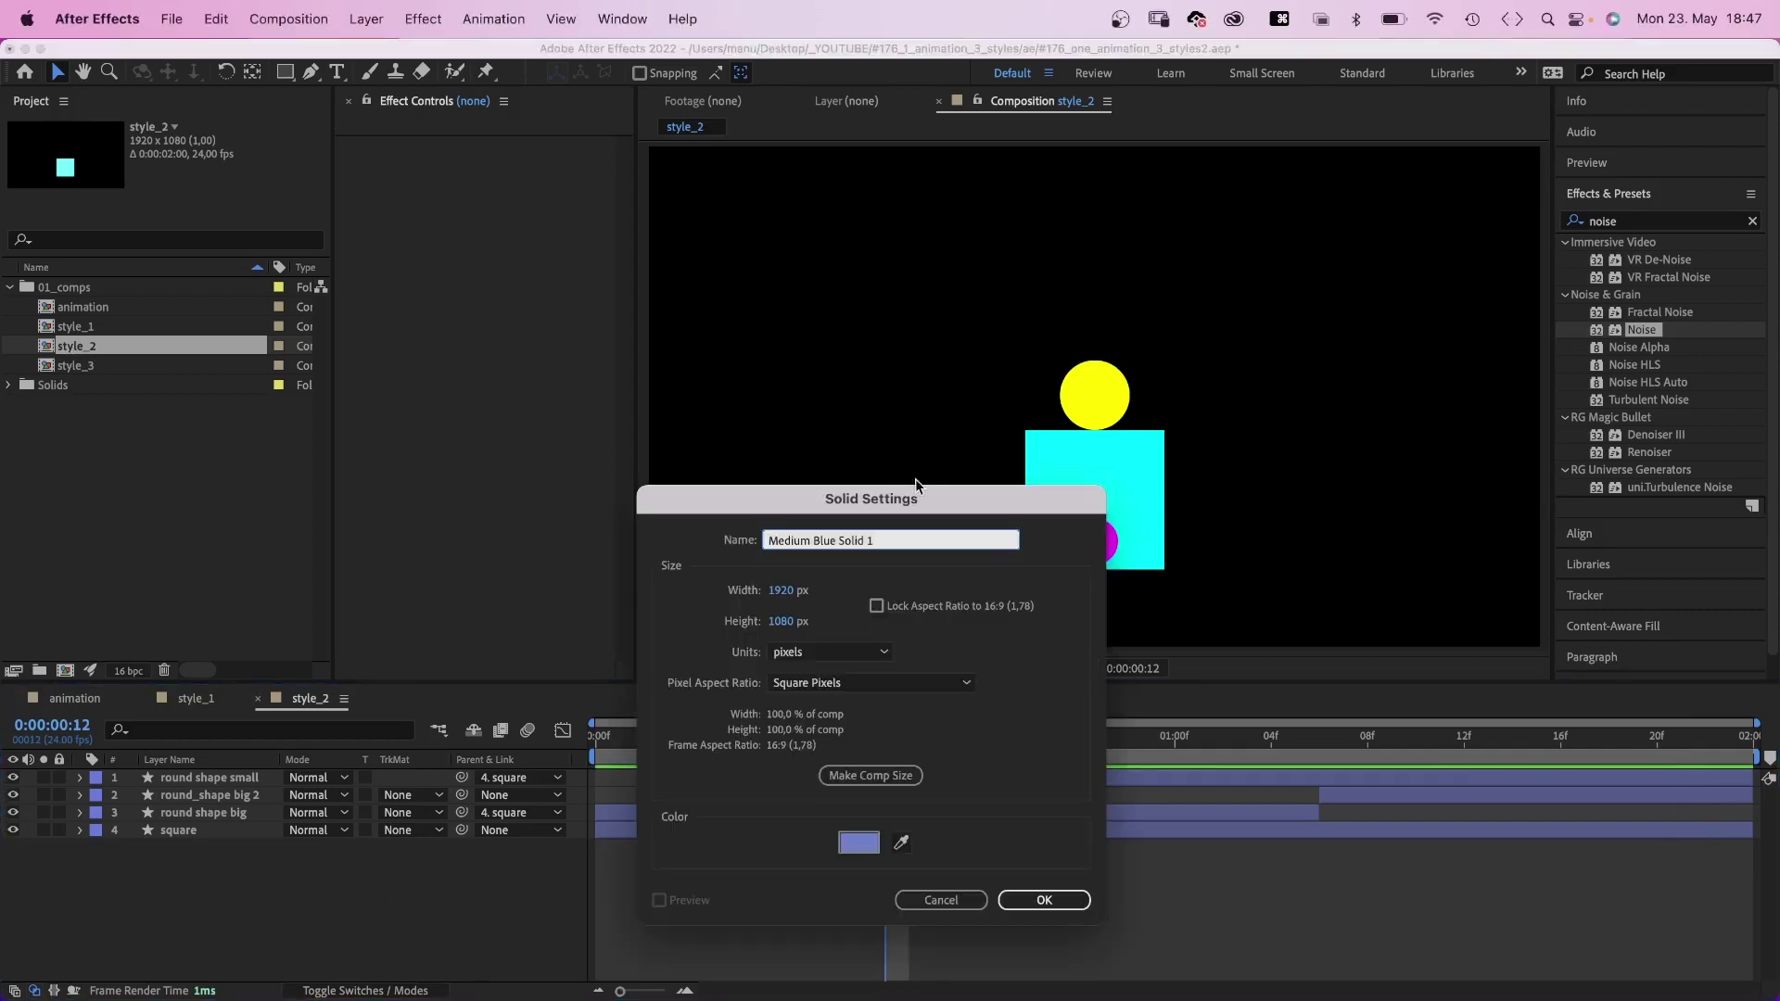
pyautogui.moveTo(964, 192); pyautogui.dragTo(921, 166)
pyautogui.write('bac')
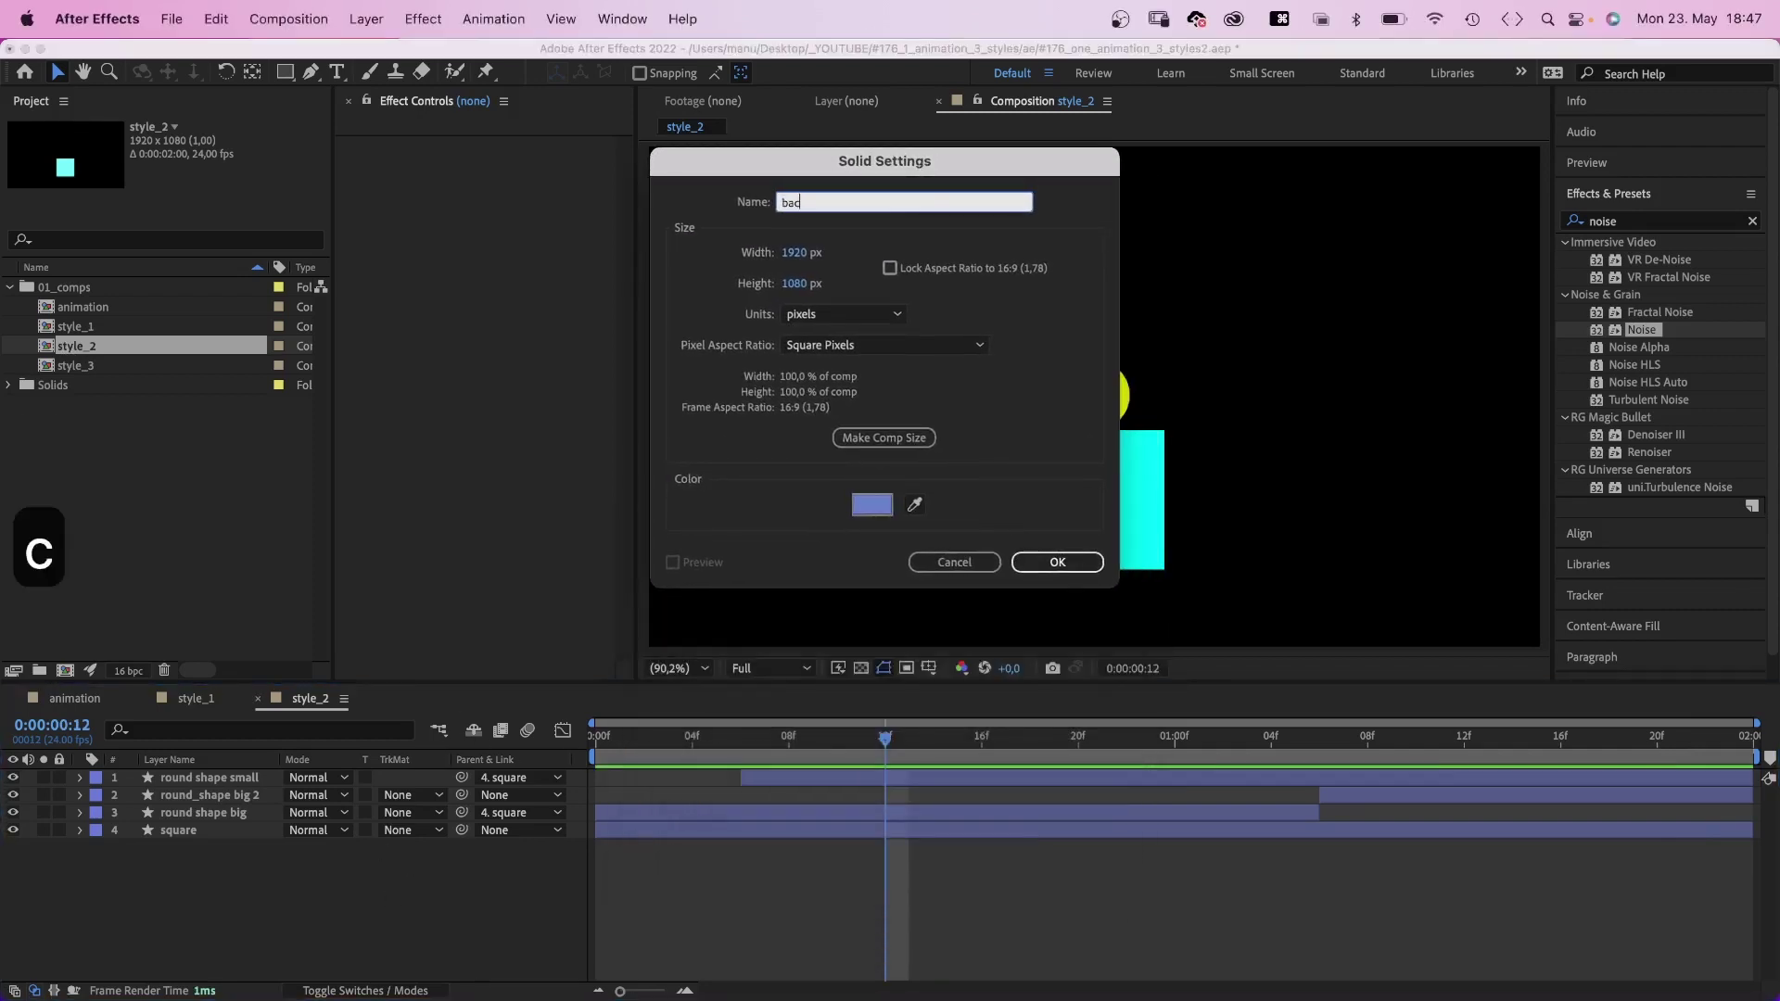
pyautogui.write('kground')
pyautogui.press('Return')
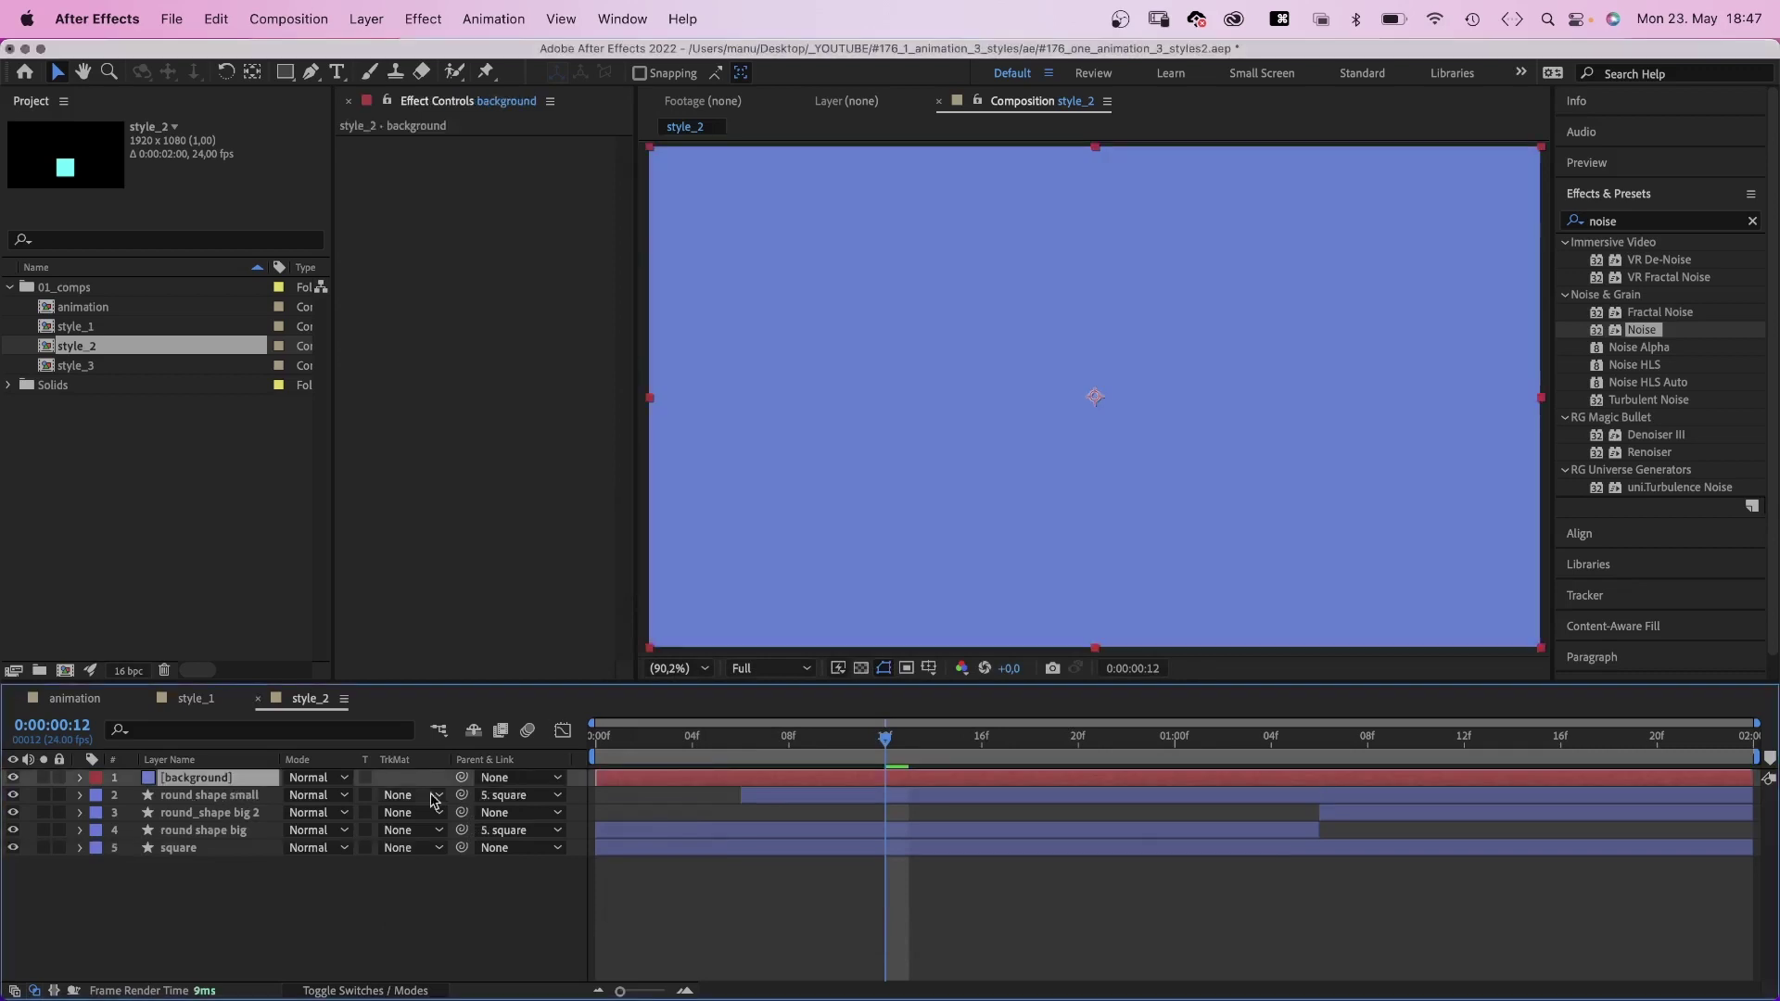
pyautogui.moveTo(261, 782); pyautogui.dragTo(247, 875)
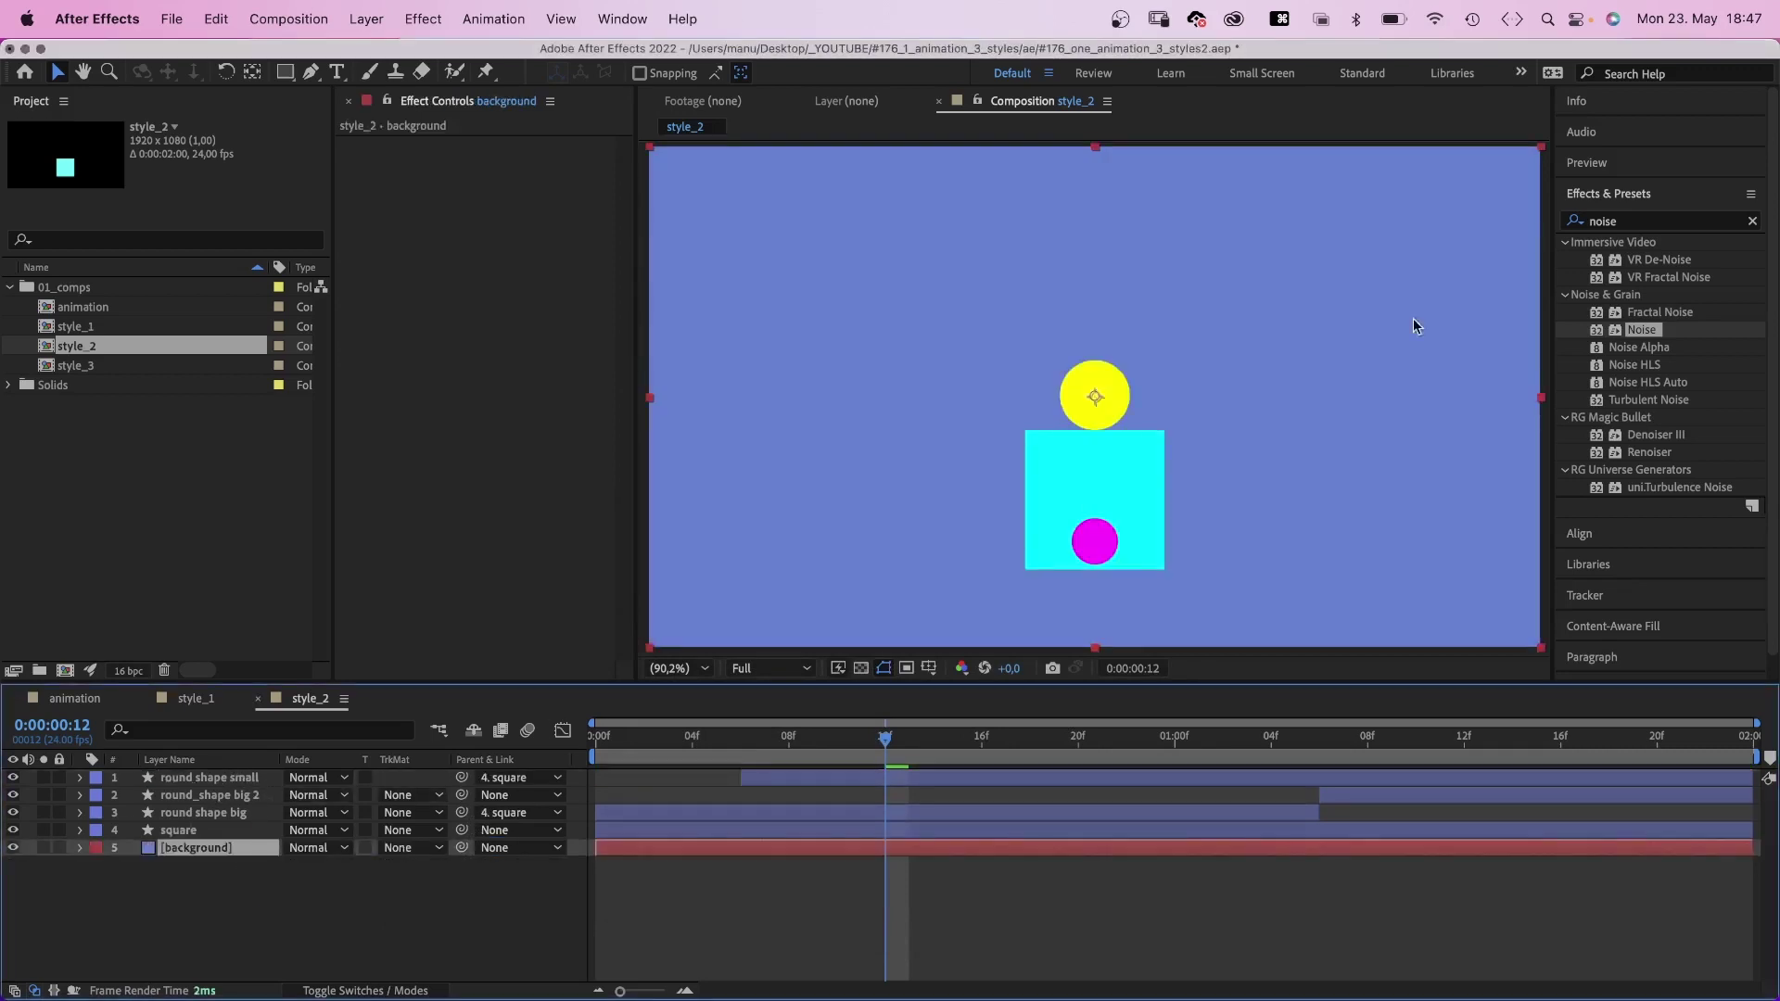
# Apply 4-Color Gradient to the background, with a purple first colour and a blue second colour.
pyautogui.click(1629, 223)
pyautogui.write('4-colo')
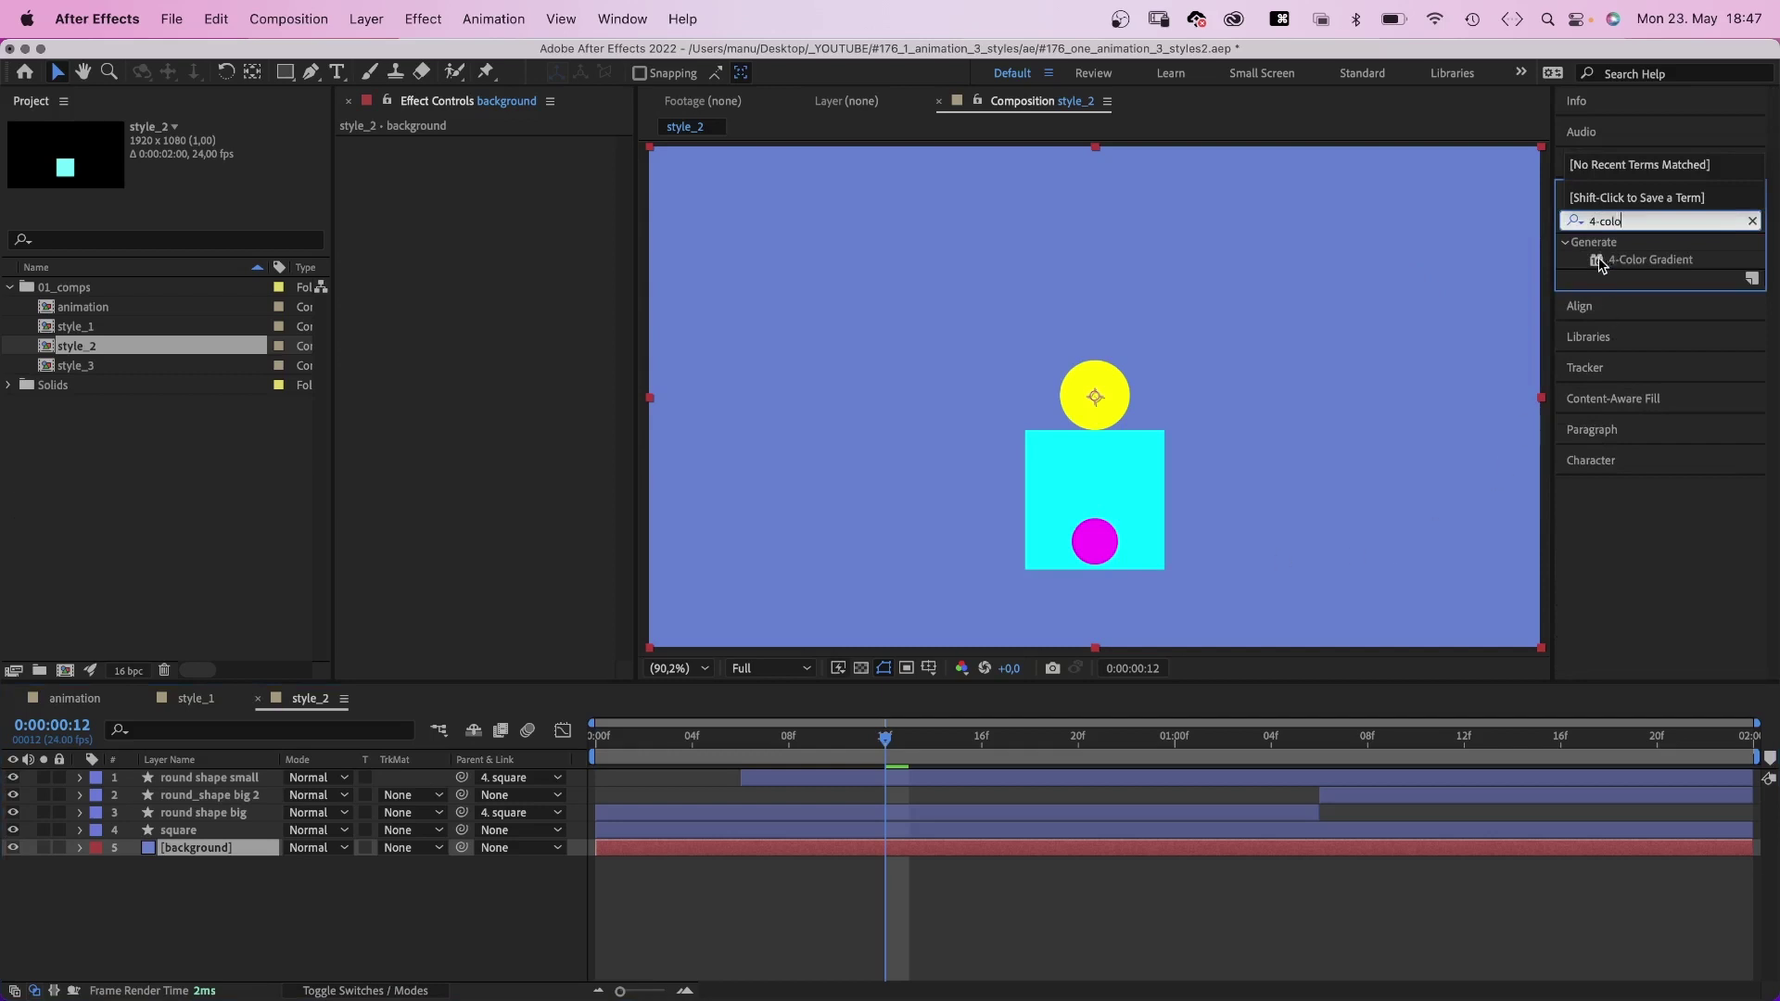
pyautogui.moveTo(1601, 264); pyautogui.dragTo(386, 246)
pyautogui.click(511, 196)
pyautogui.moveTo(882, 270); pyautogui.dragTo(864, 370)
pyautogui.click(1110, 208)
pyautogui.click(510, 232)
pyautogui.click(943, 341)
pyautogui.click(793, 416)
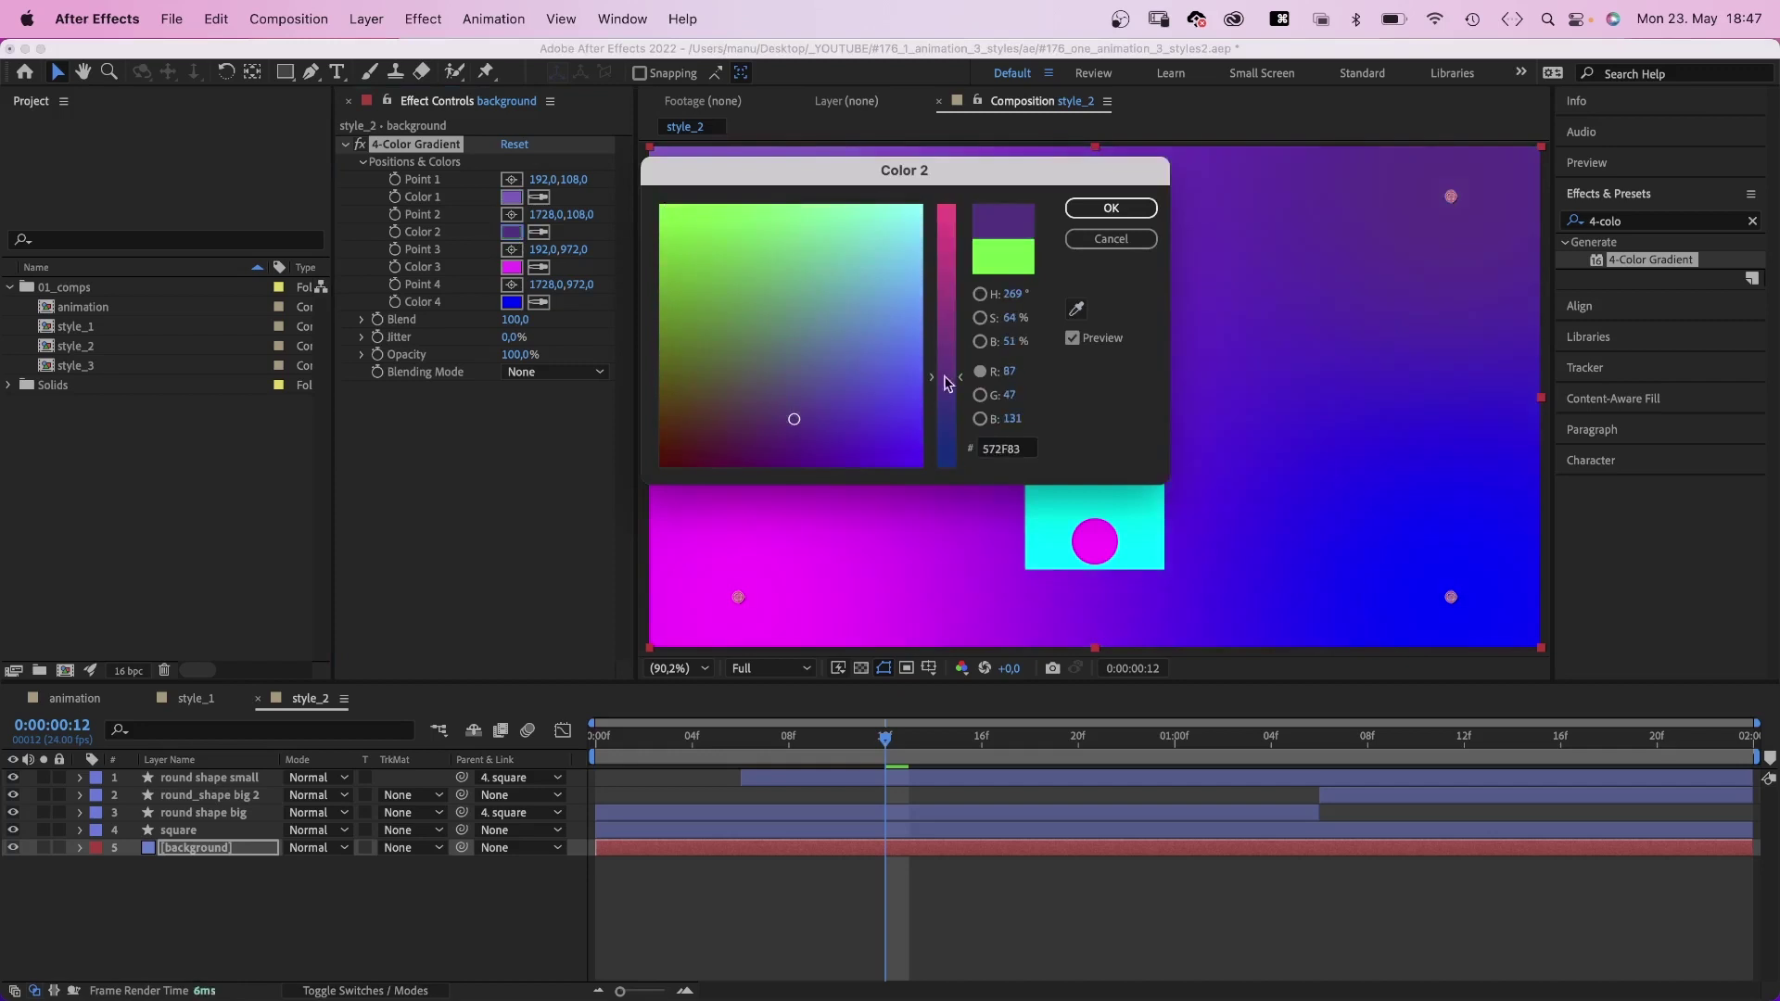
pyautogui.click(1111, 208)
# Set the gradient's third colour to dark purple and its fourth colour to purple.
pyautogui.click(511, 267)
pyautogui.click(842, 393)
pyautogui.moveTo(943, 324)
pyautogui.mouseDown()
pyautogui.moveTo(930, 473)
pyautogui.moveTo(943, 294)
pyautogui.mouseUp()
pyautogui.click(731, 449)
pyautogui.click(1111, 208)
pyautogui.click(519, 303)
pyautogui.click(1111, 208)
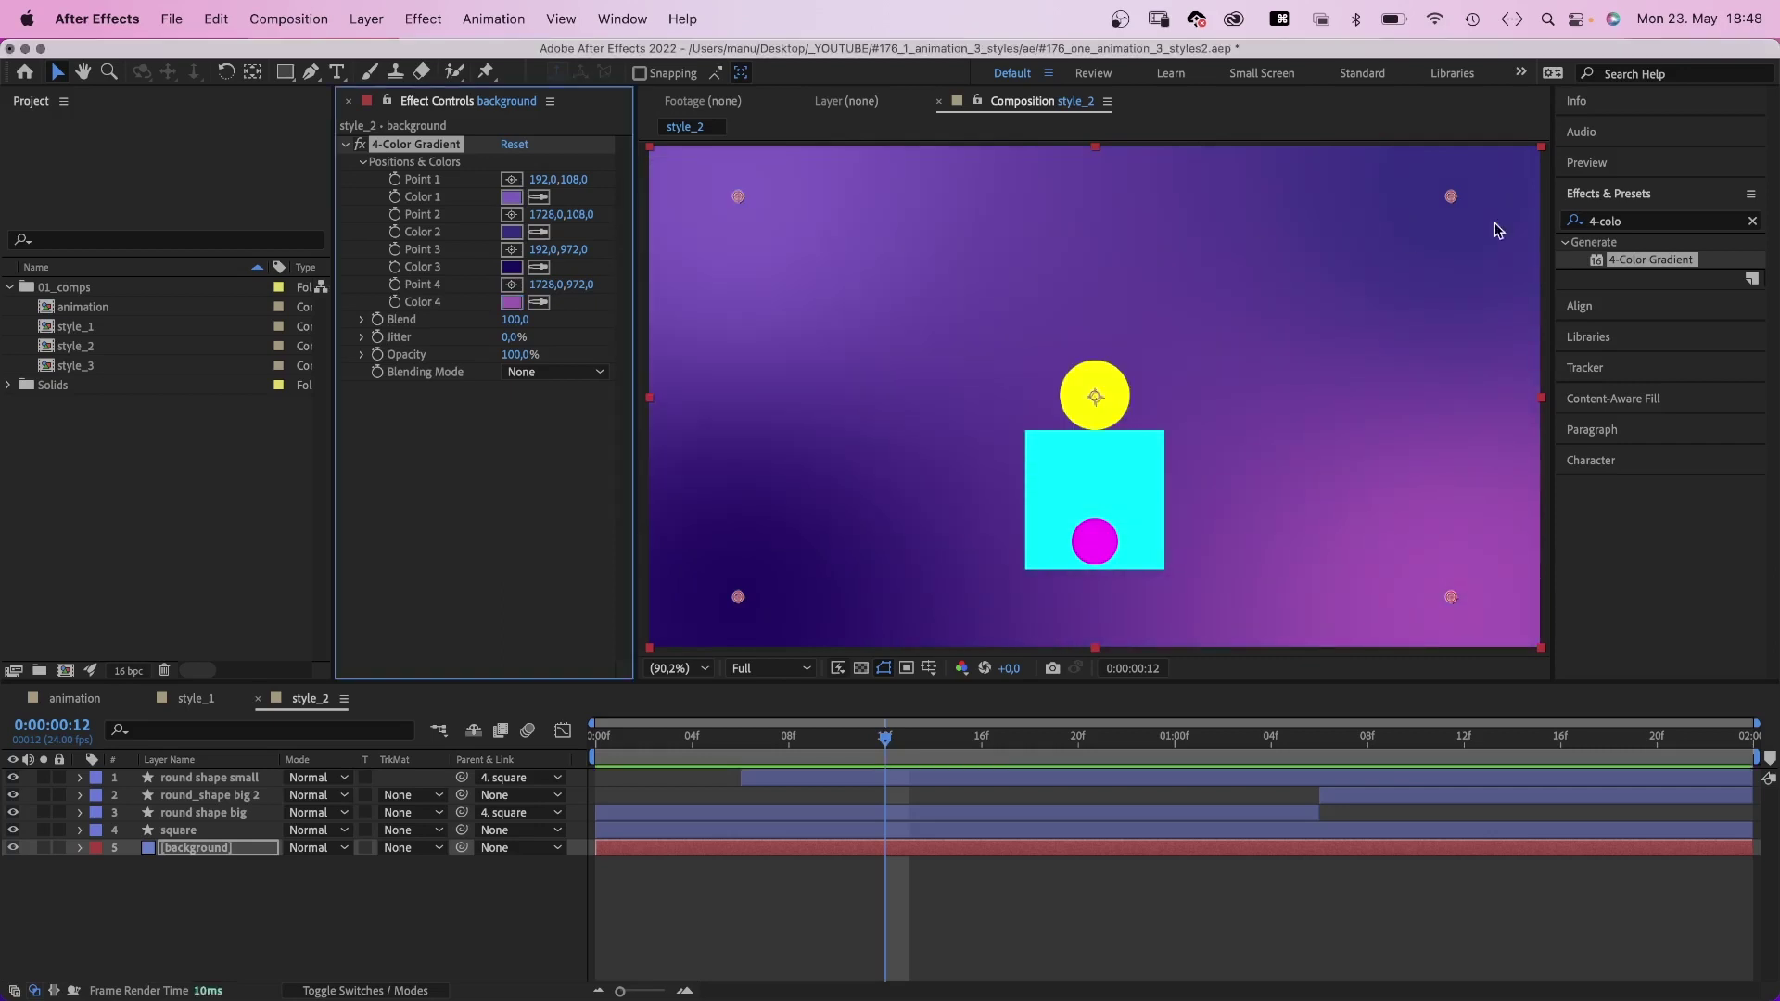
# Apply Turbulent Displace to the background and drive its Evolution with the expression time*100.
pyautogui.click(1632, 221)
pyautogui.write('turbul')
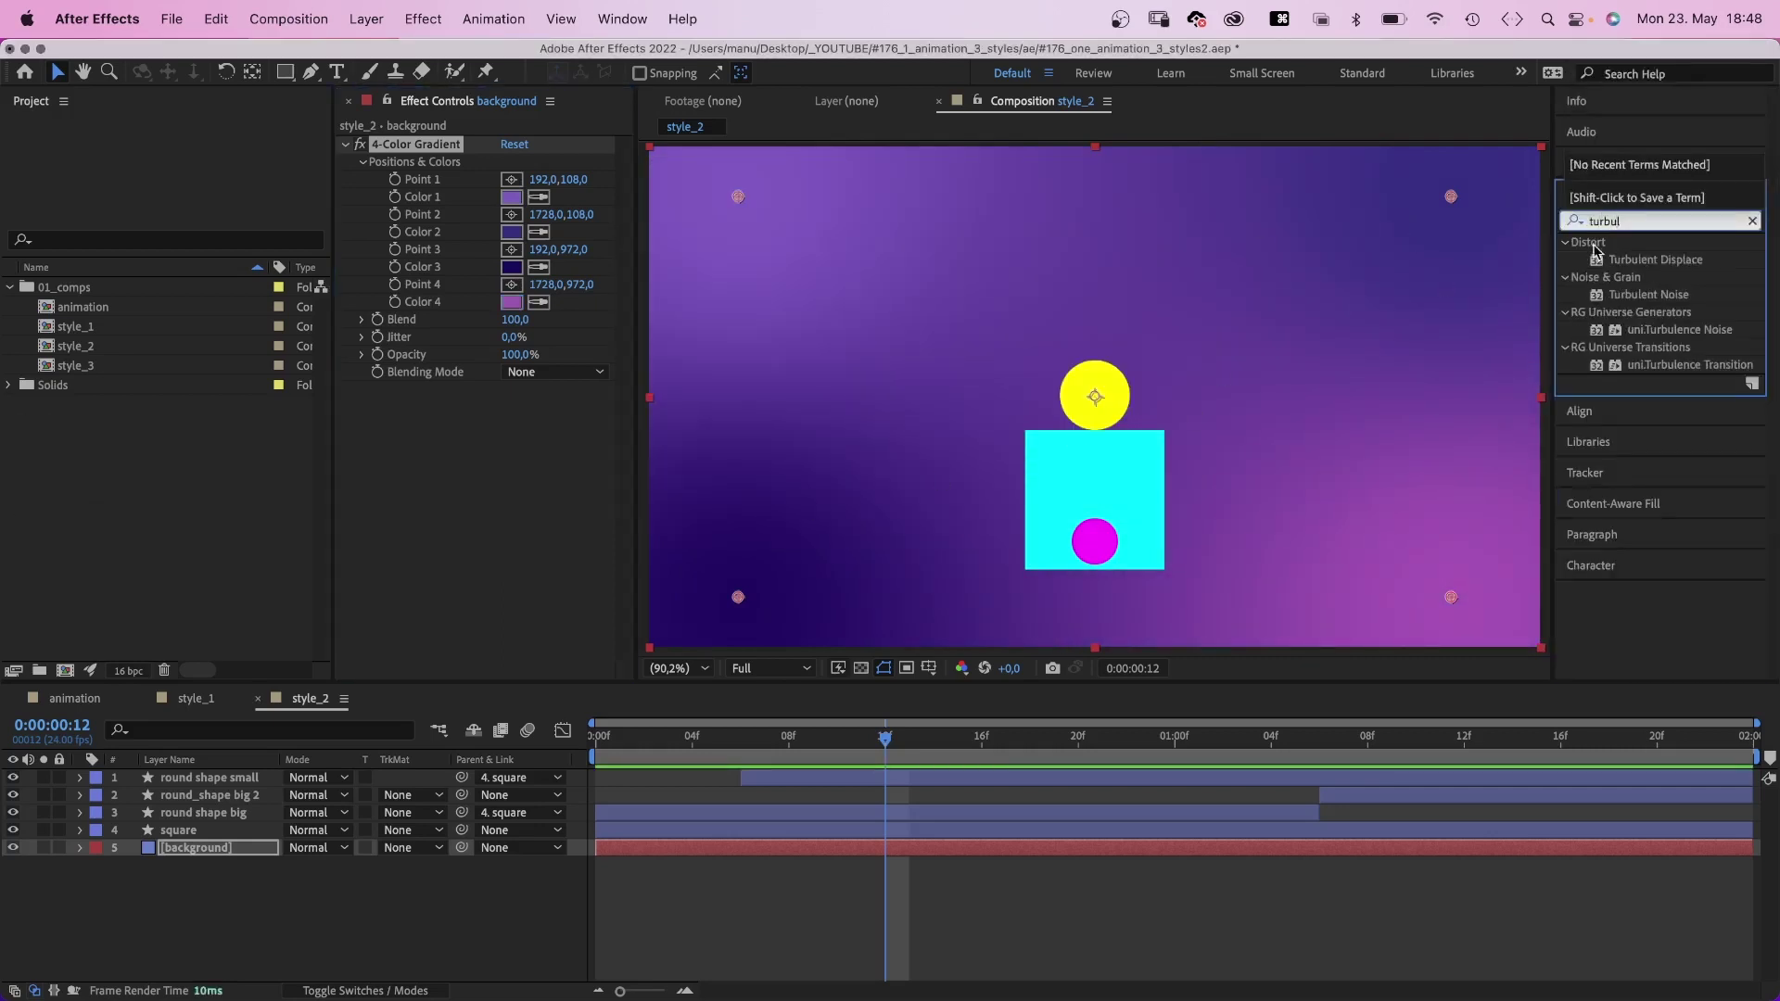
pyautogui.moveTo(1598, 267); pyautogui.dragTo(547, 510)
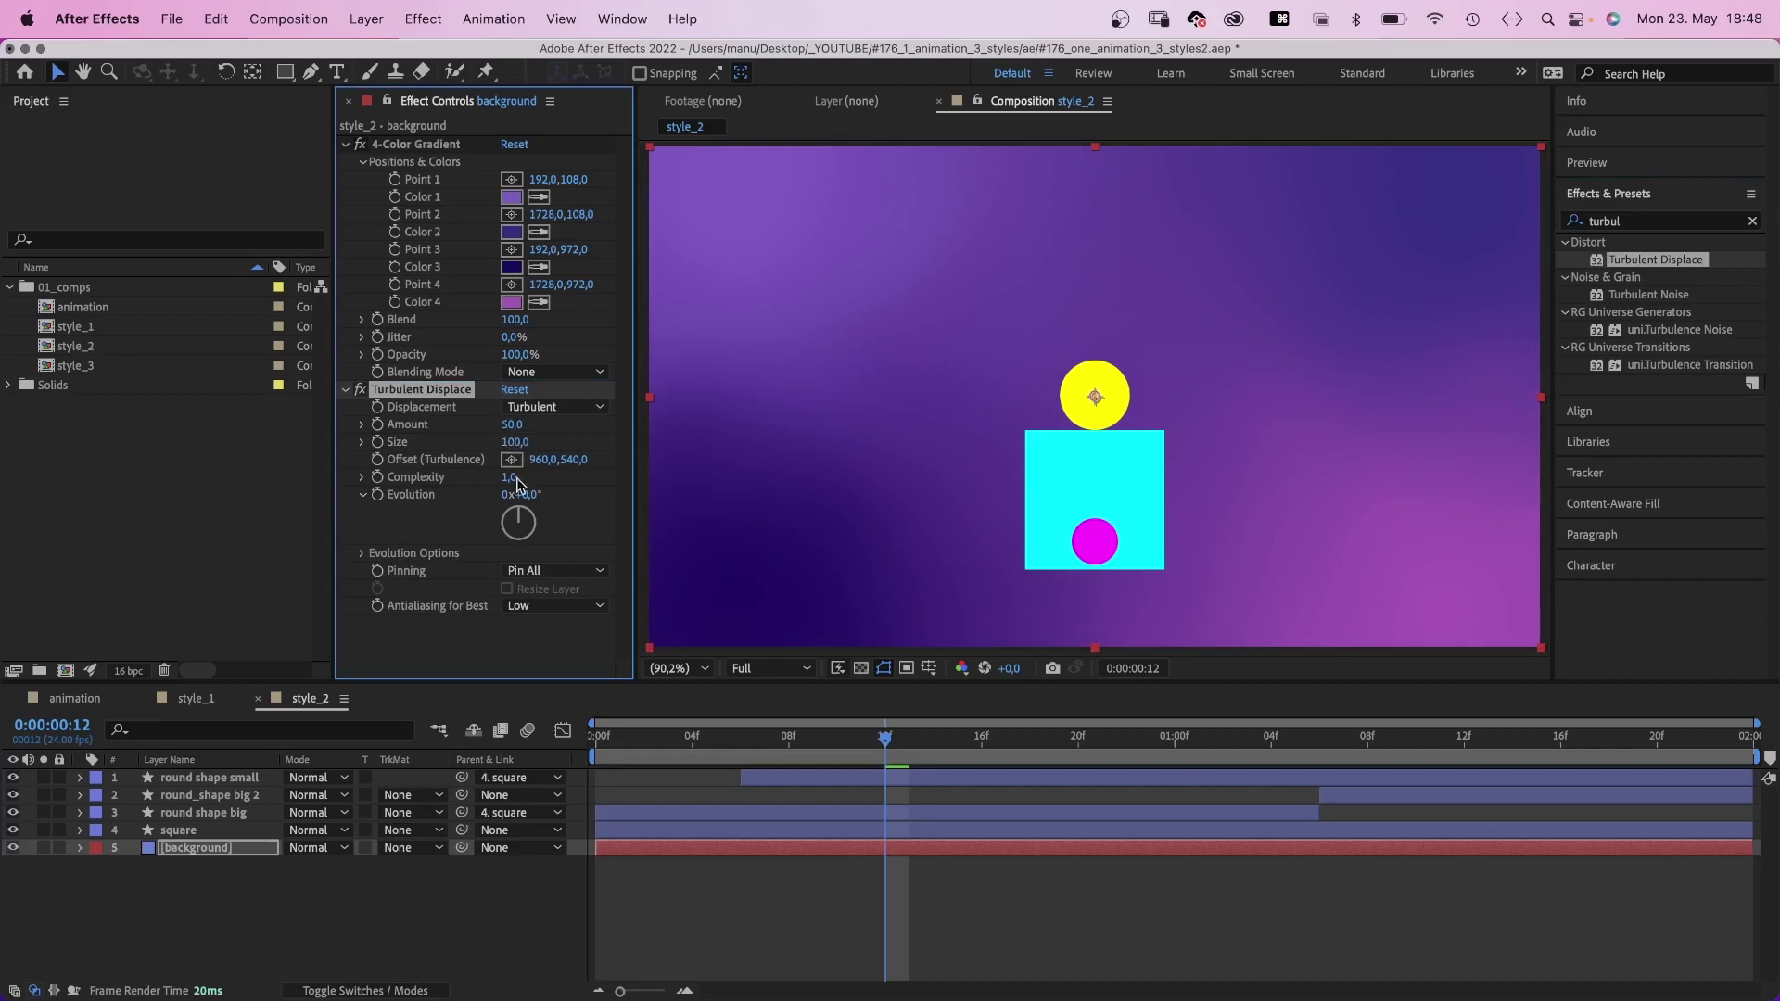
pyautogui.keyDown('alt'); pyautogui.click(377, 496); pyautogui.keyUp('alt')
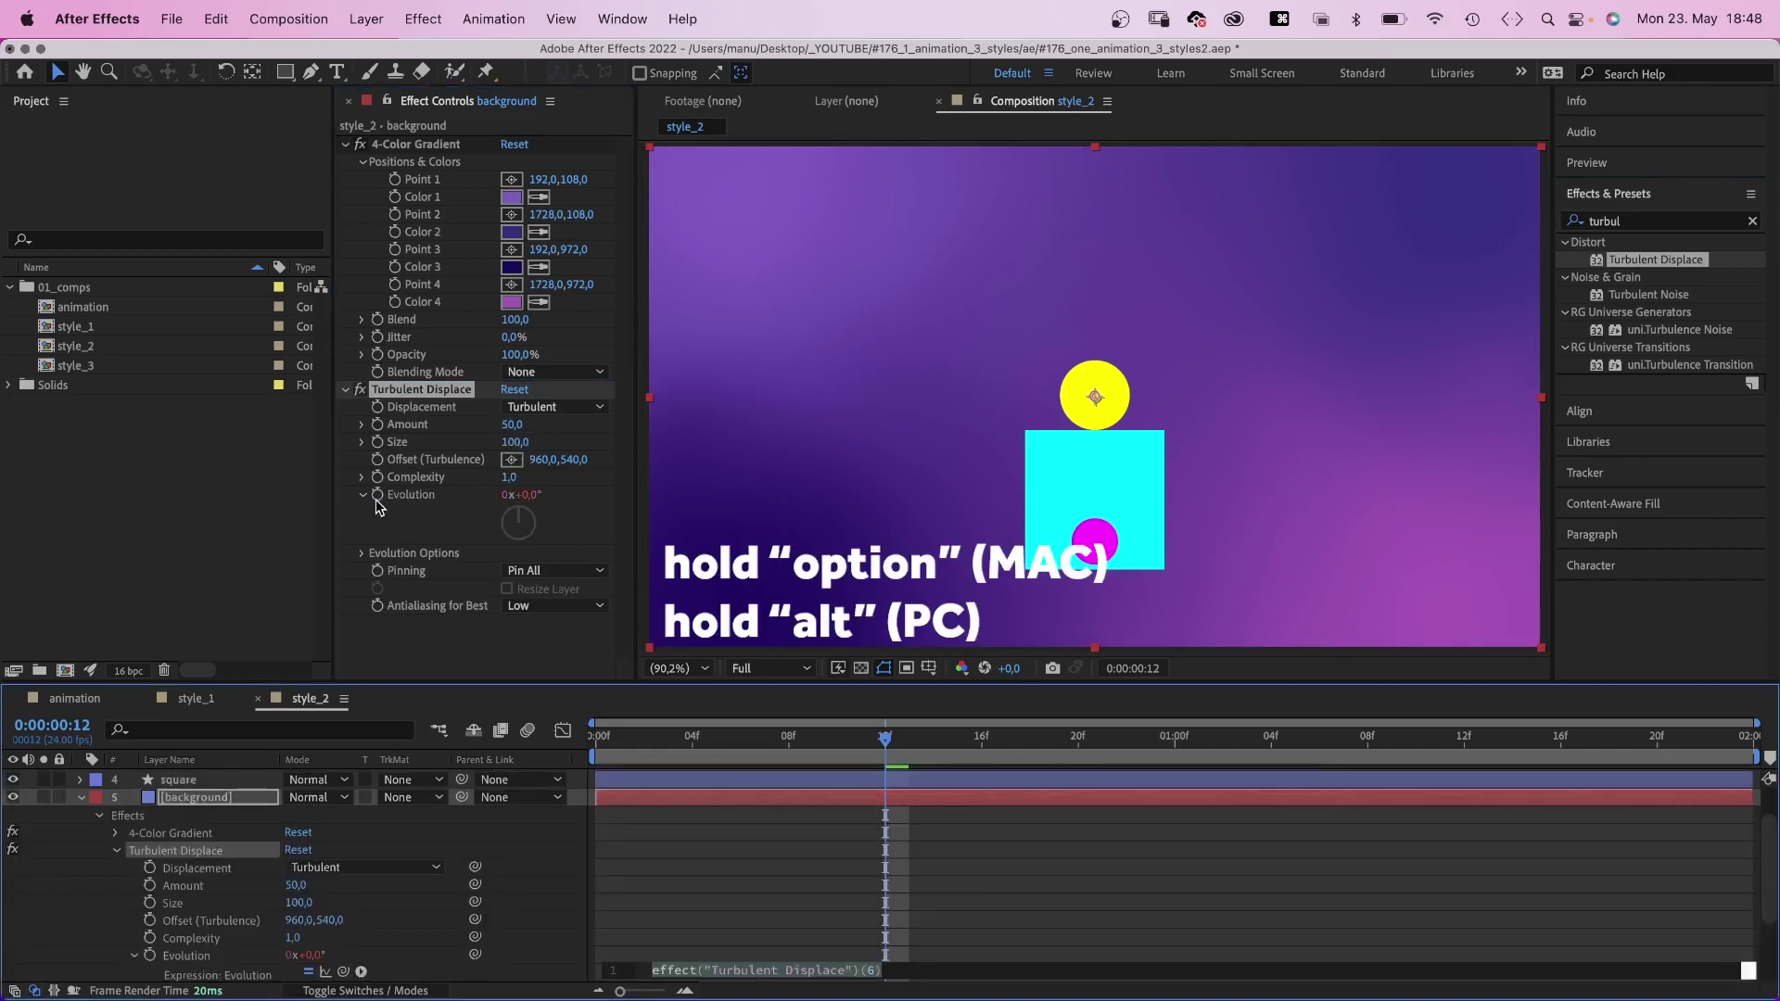
pyautogui.write('time')
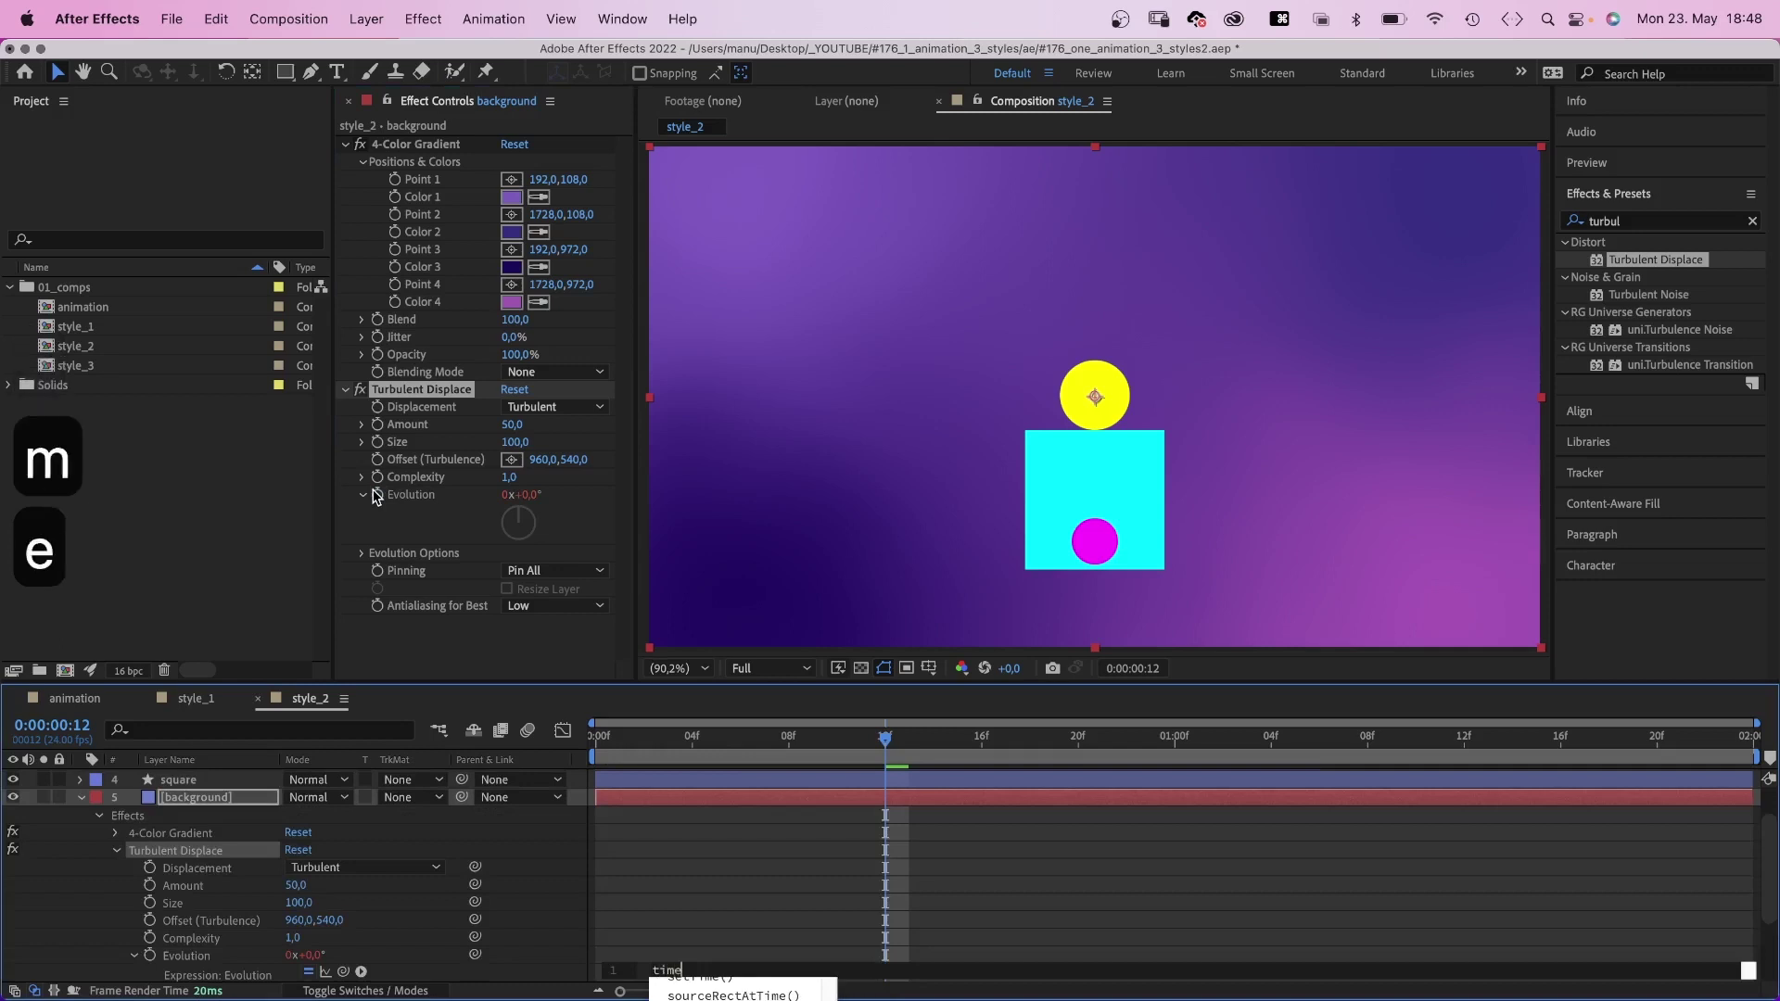
pyautogui.write('*100')
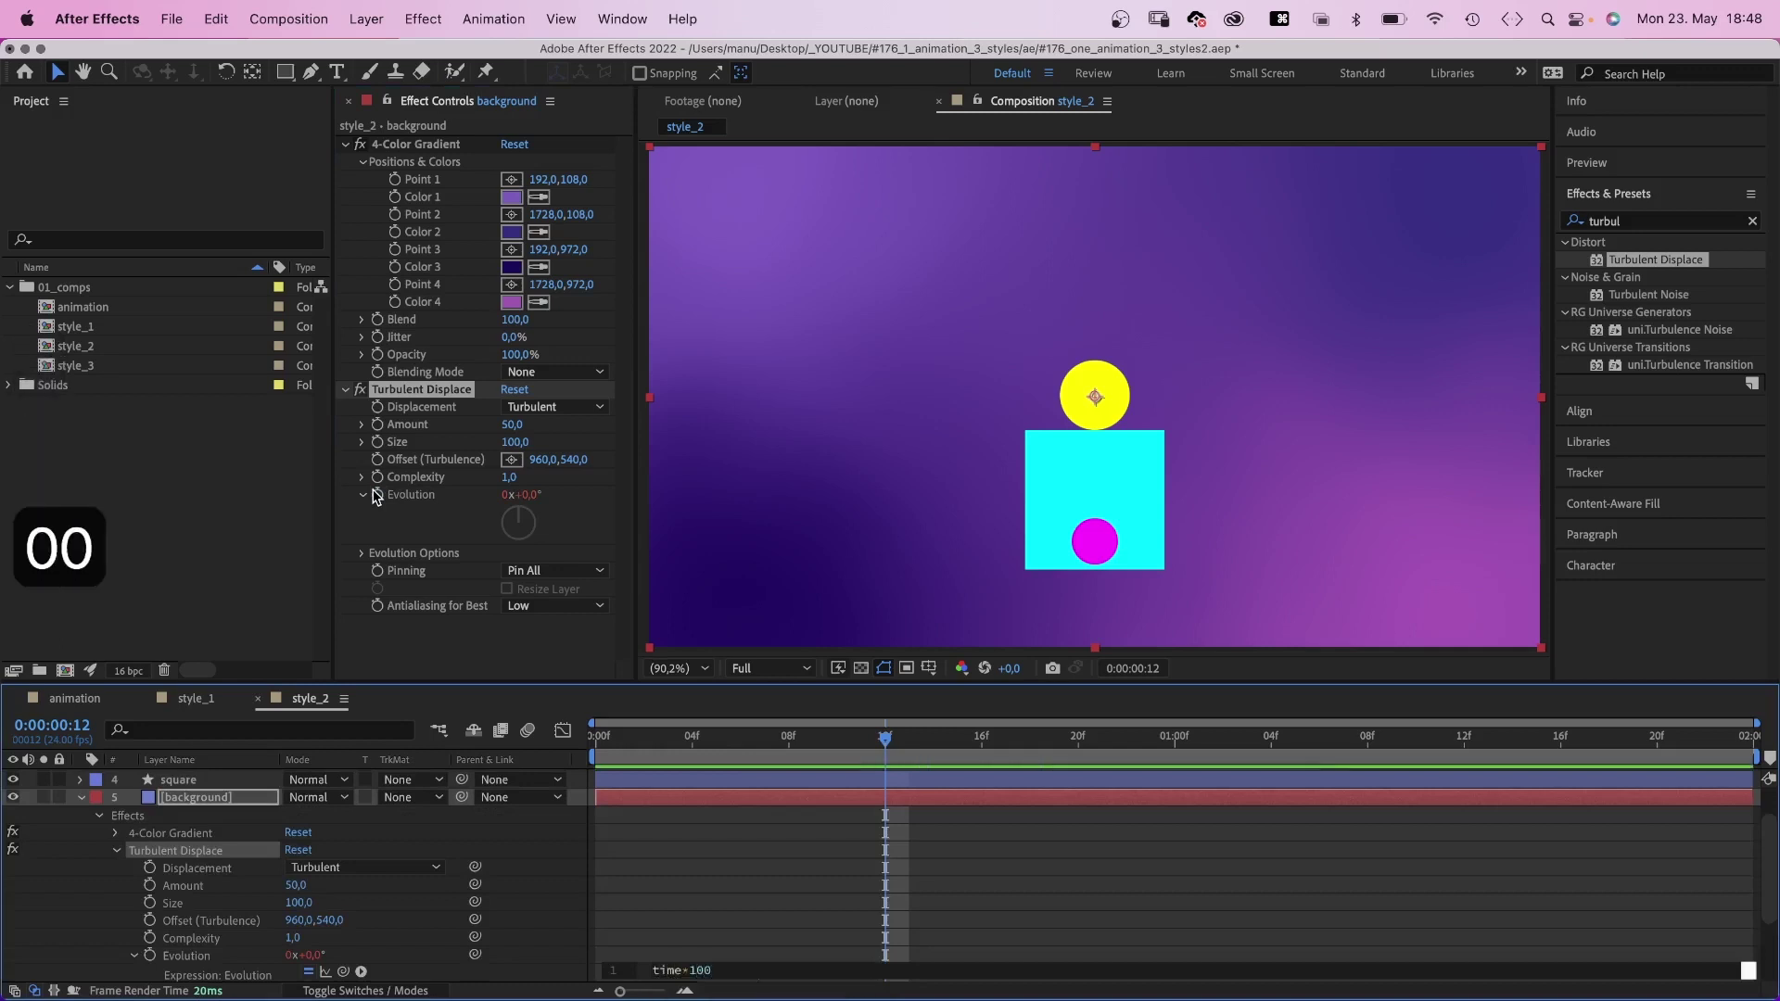
pyautogui.click(97, 881)
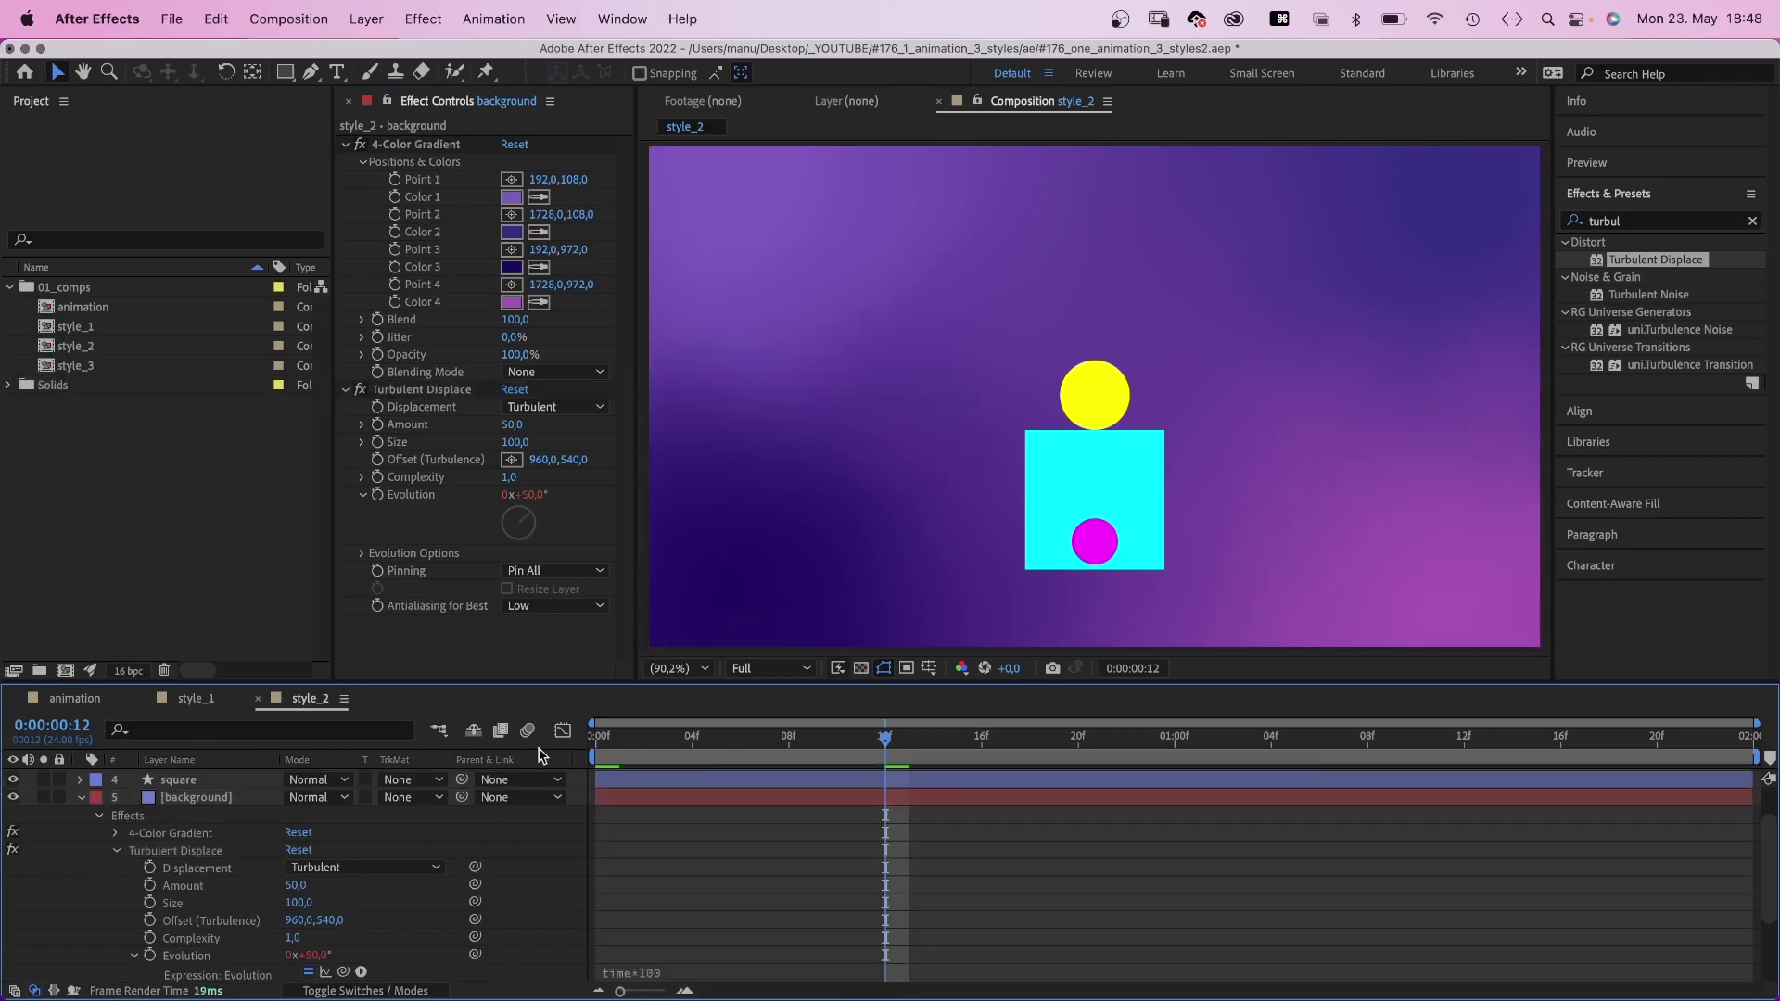
# Preview the swirling background from the start, then step to frame 10.
pyautogui.moveTo(647, 740); pyautogui.dragTo(598, 740)
pyautogui.press('space')
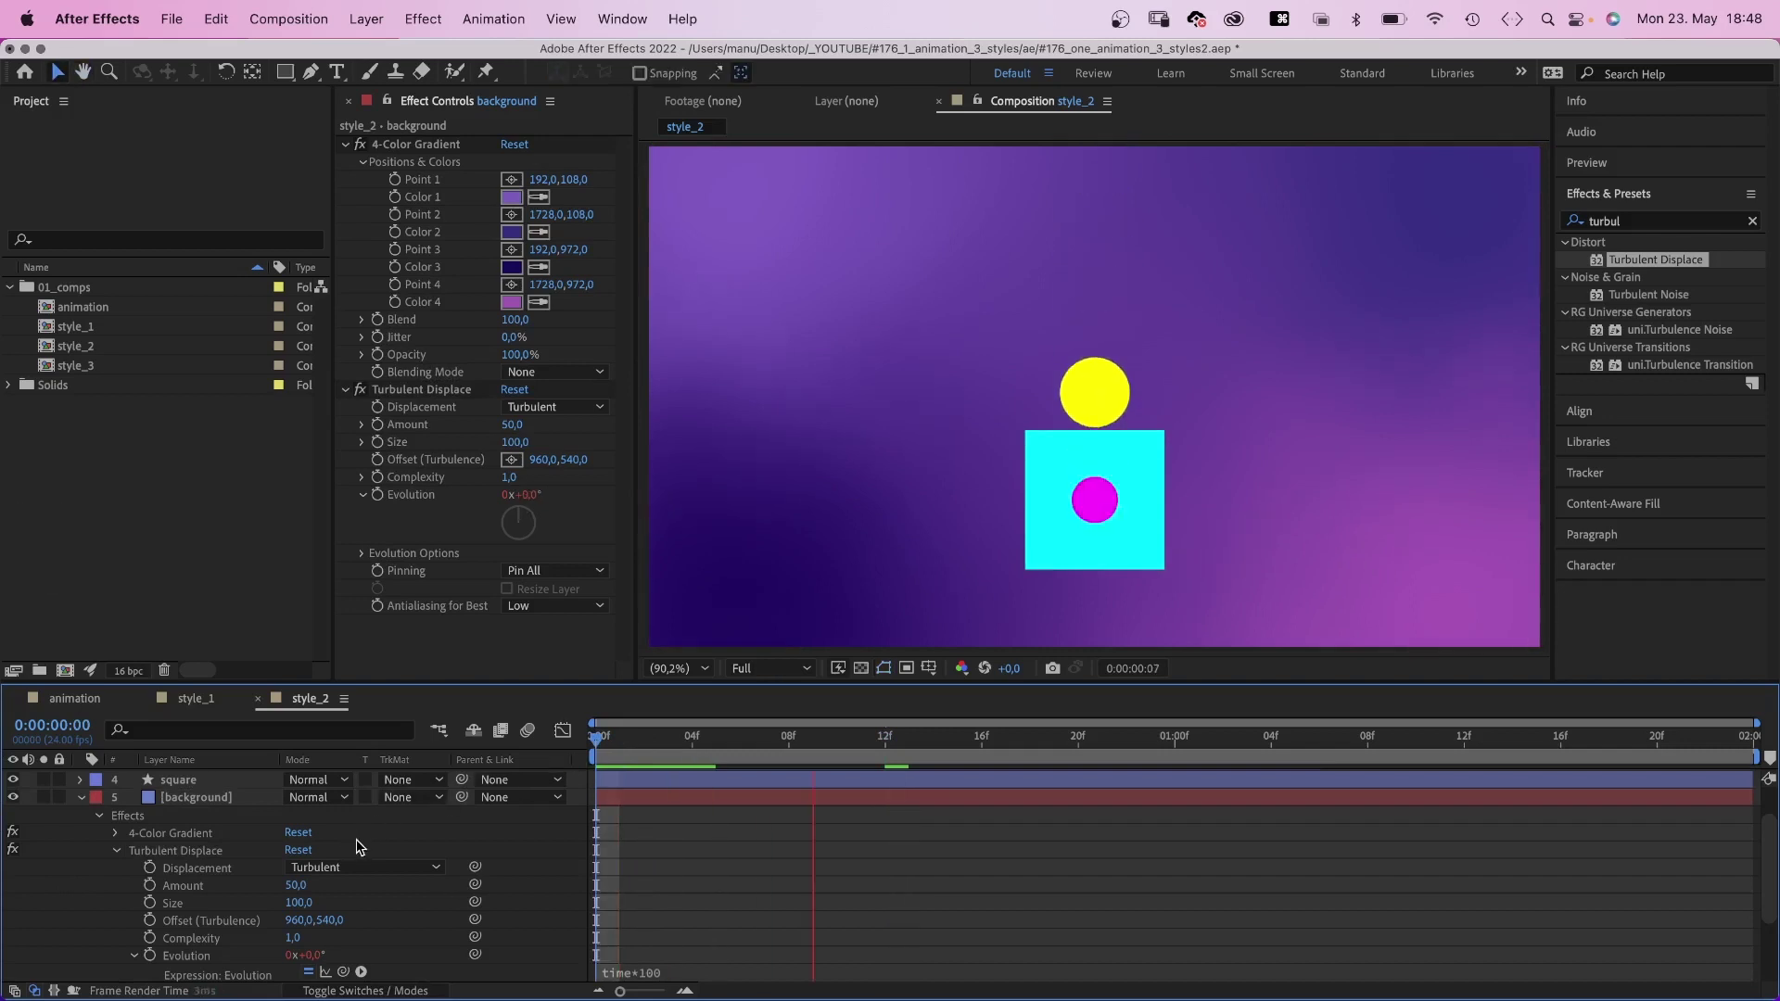
pyautogui.press('space')
pyautogui.click(819, 741)
pyautogui.press('pagedown')
# Change the round shape big layer's fill to a linear gradient.
pyautogui.click(81, 797)
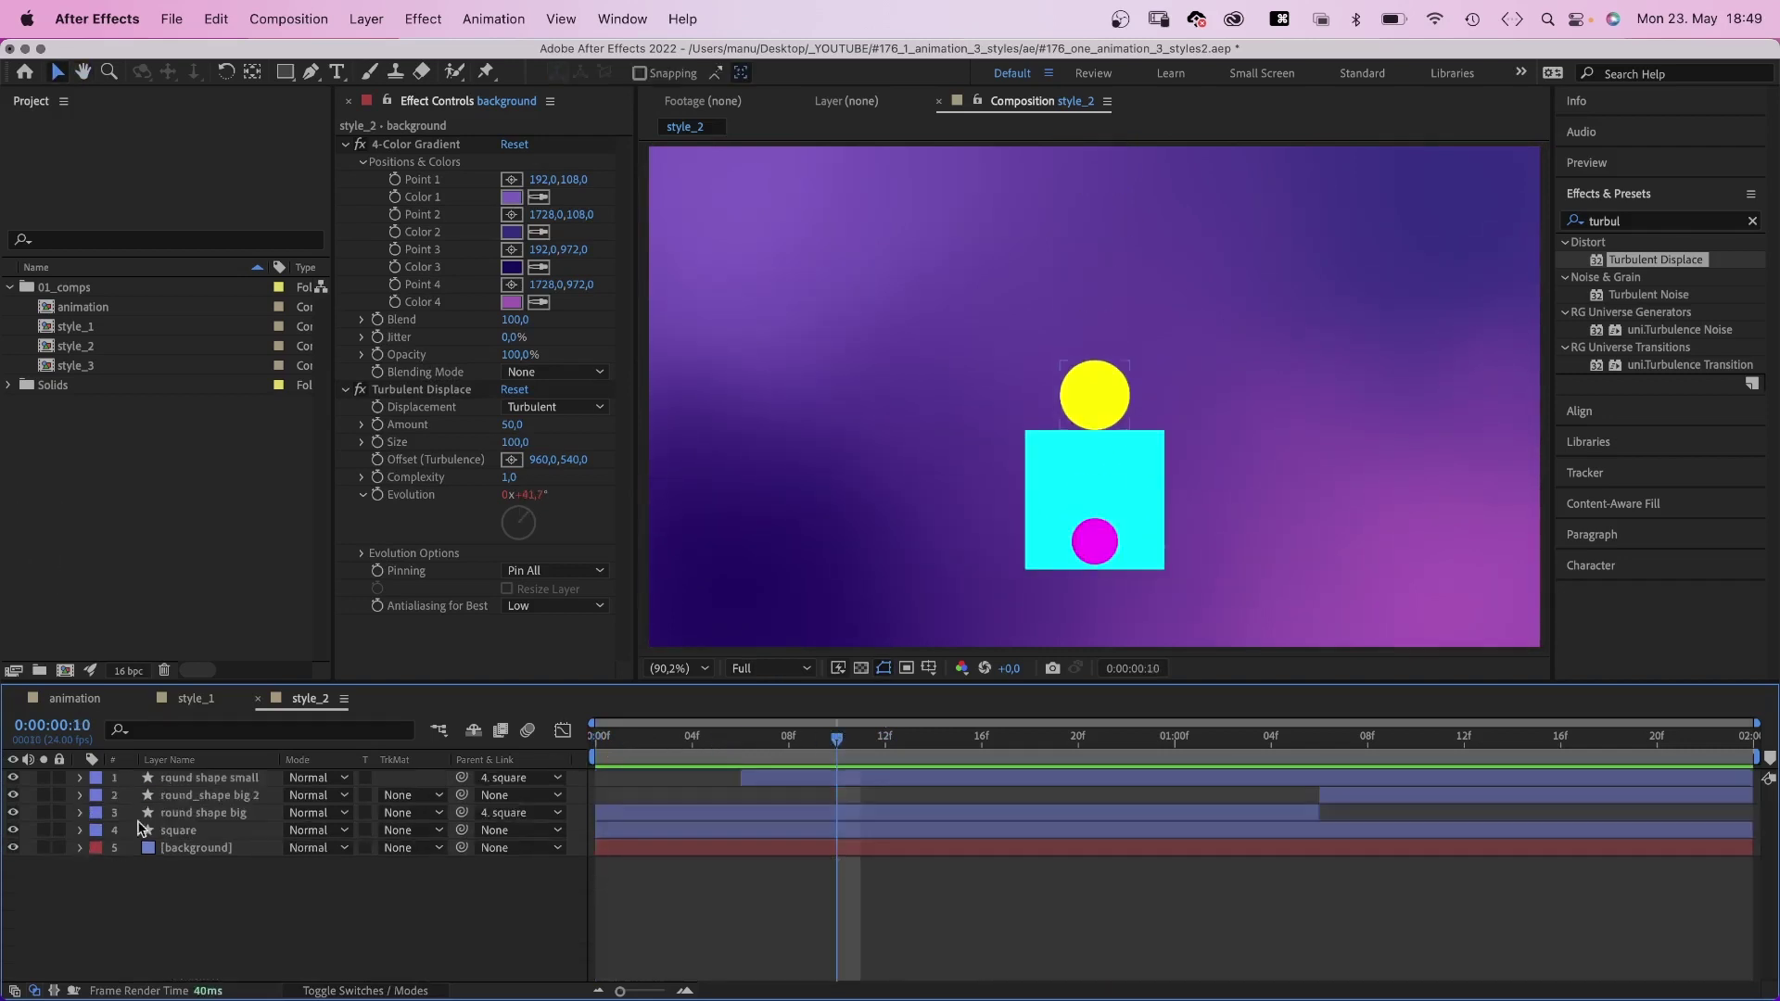
pyautogui.click(185, 812)
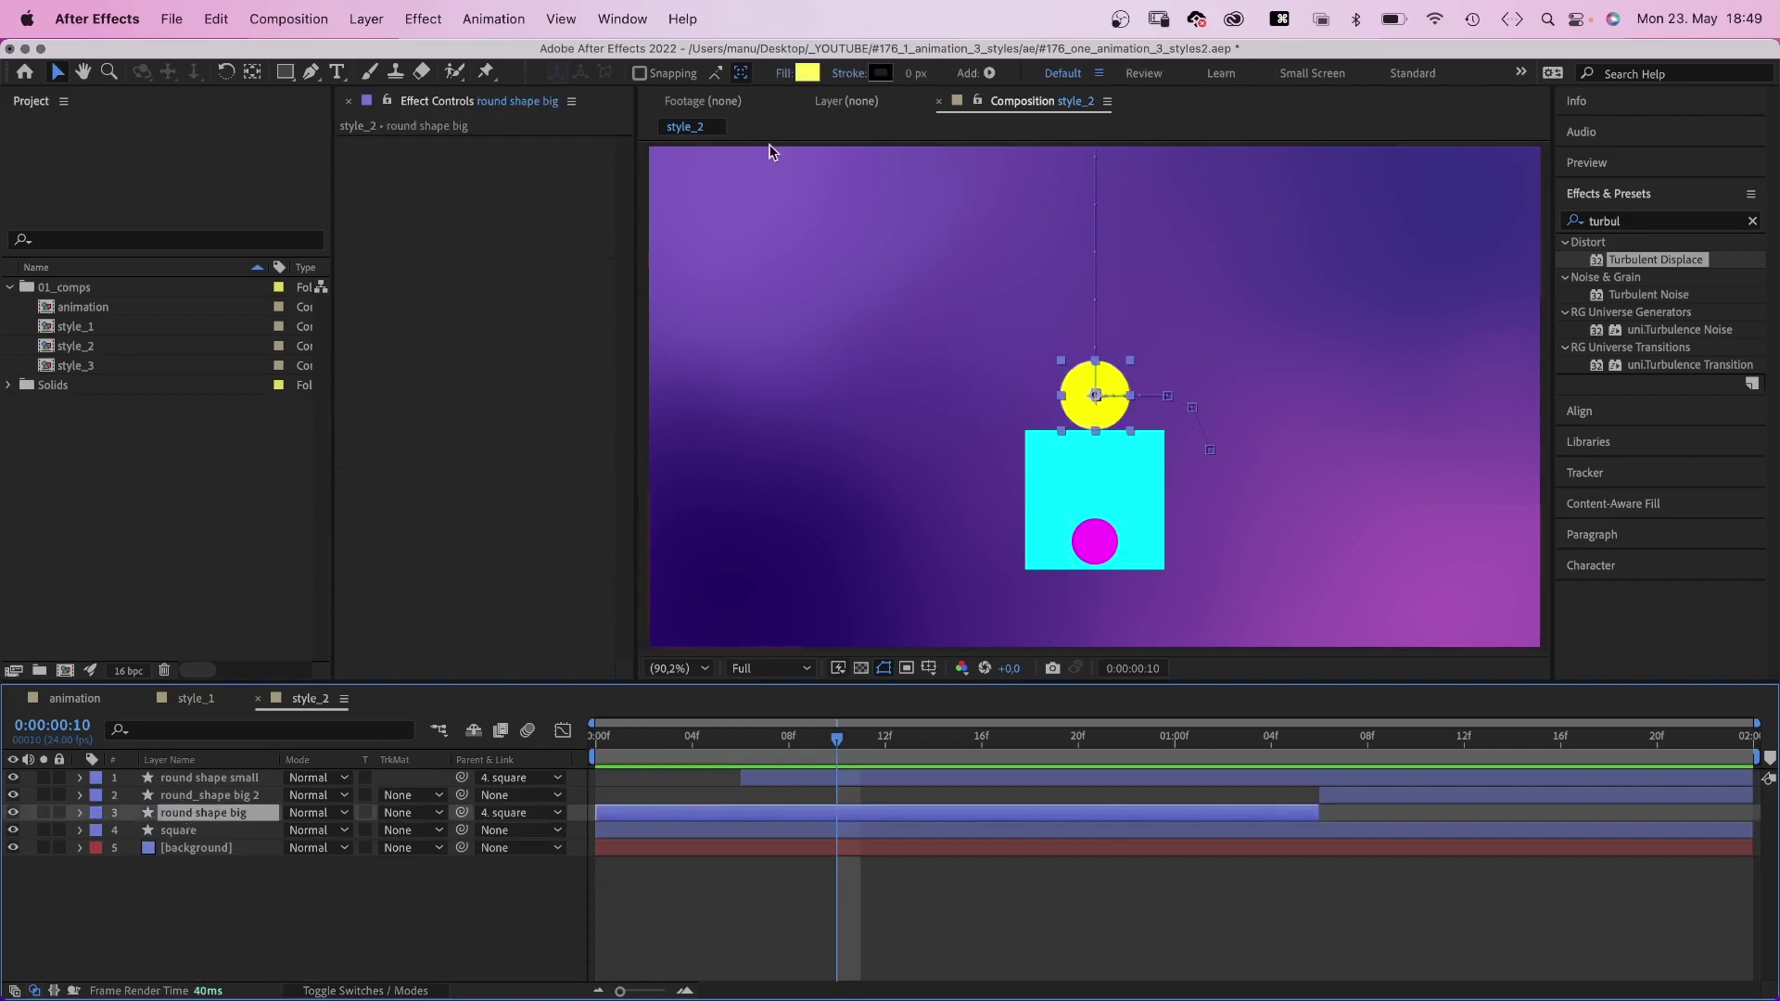
pyautogui.click(784, 74)
pyautogui.click(981, 328)
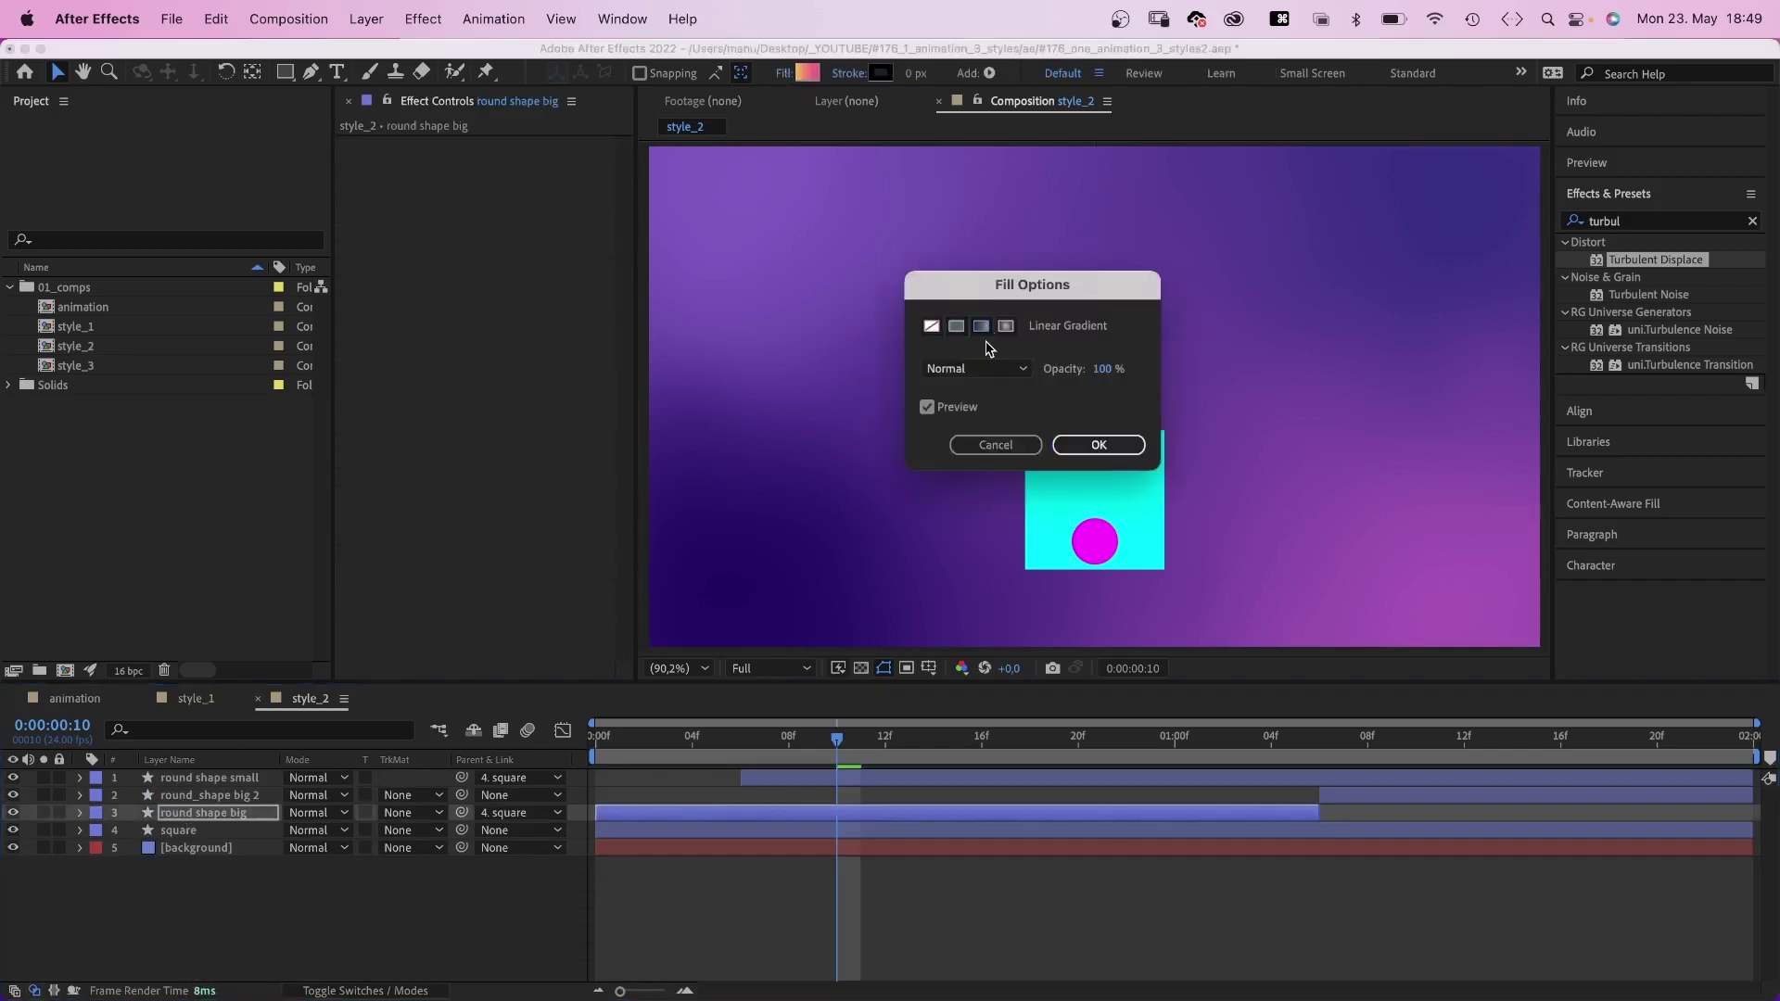
pyautogui.click(1098, 446)
# Set the gradient to run from yellow to blue #0027EE and nudge its position slightly.
pyautogui.click(808, 73)
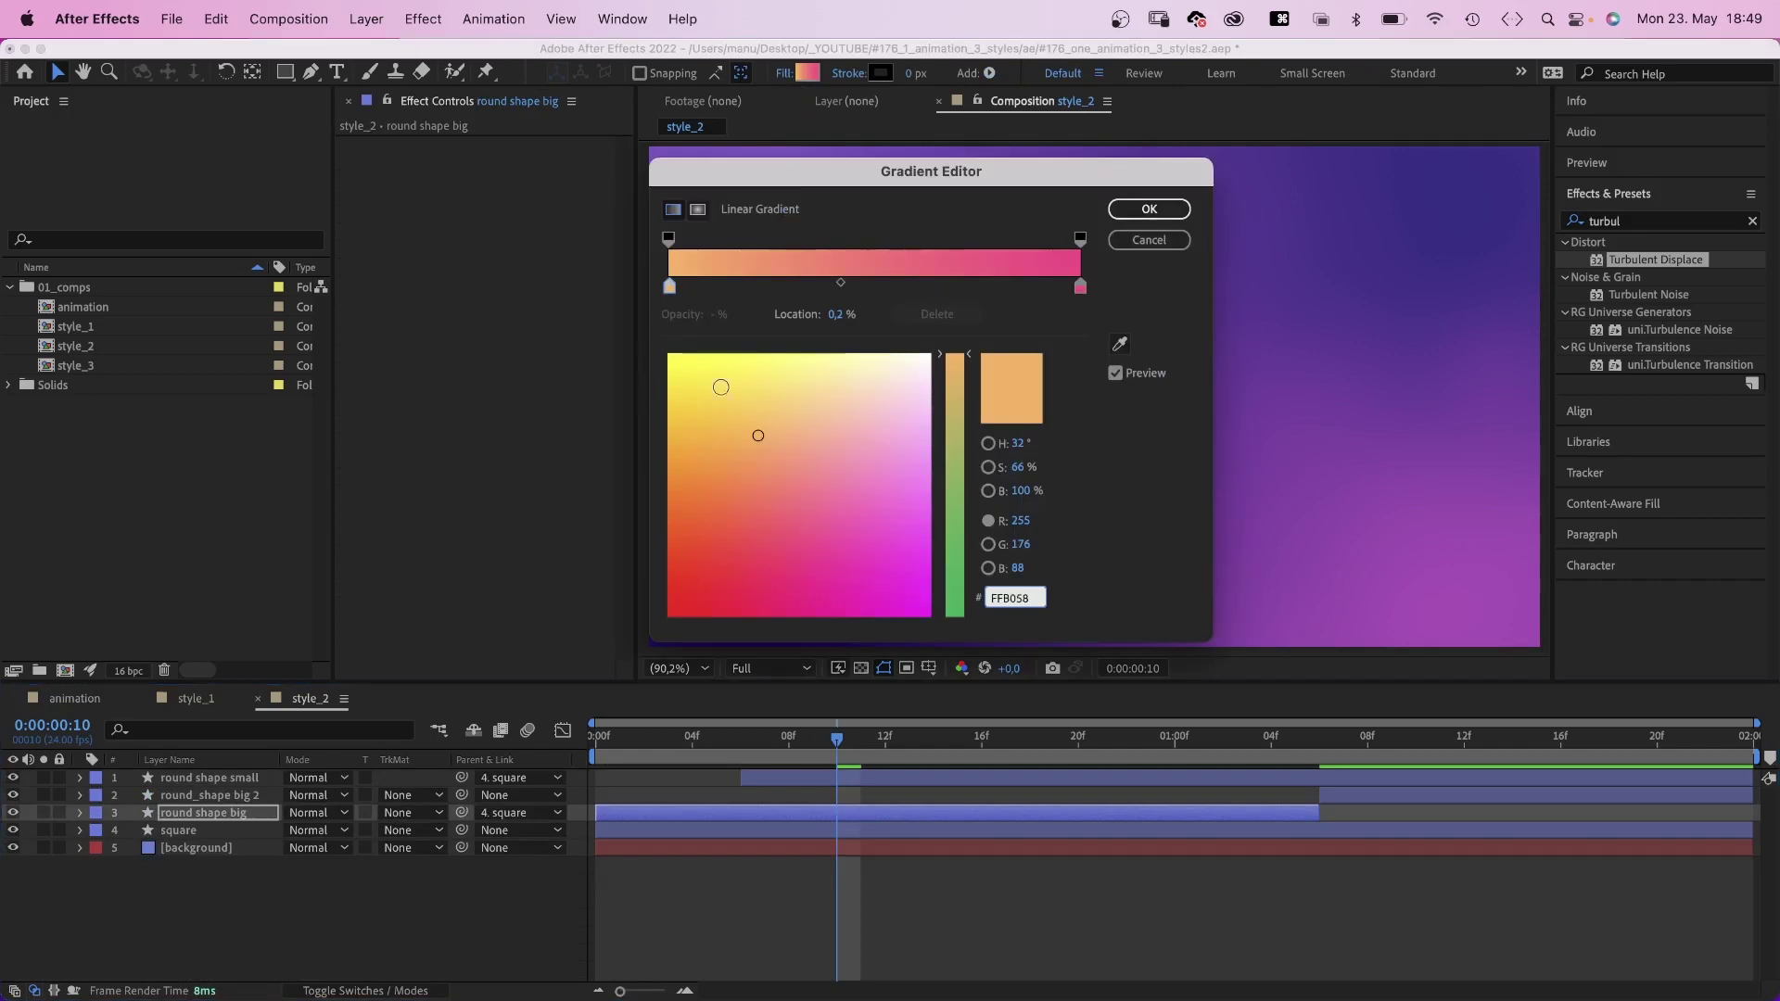
pyautogui.moveTo(723, 396); pyautogui.dragTo(643, 338)
pyautogui.click(1080, 288)
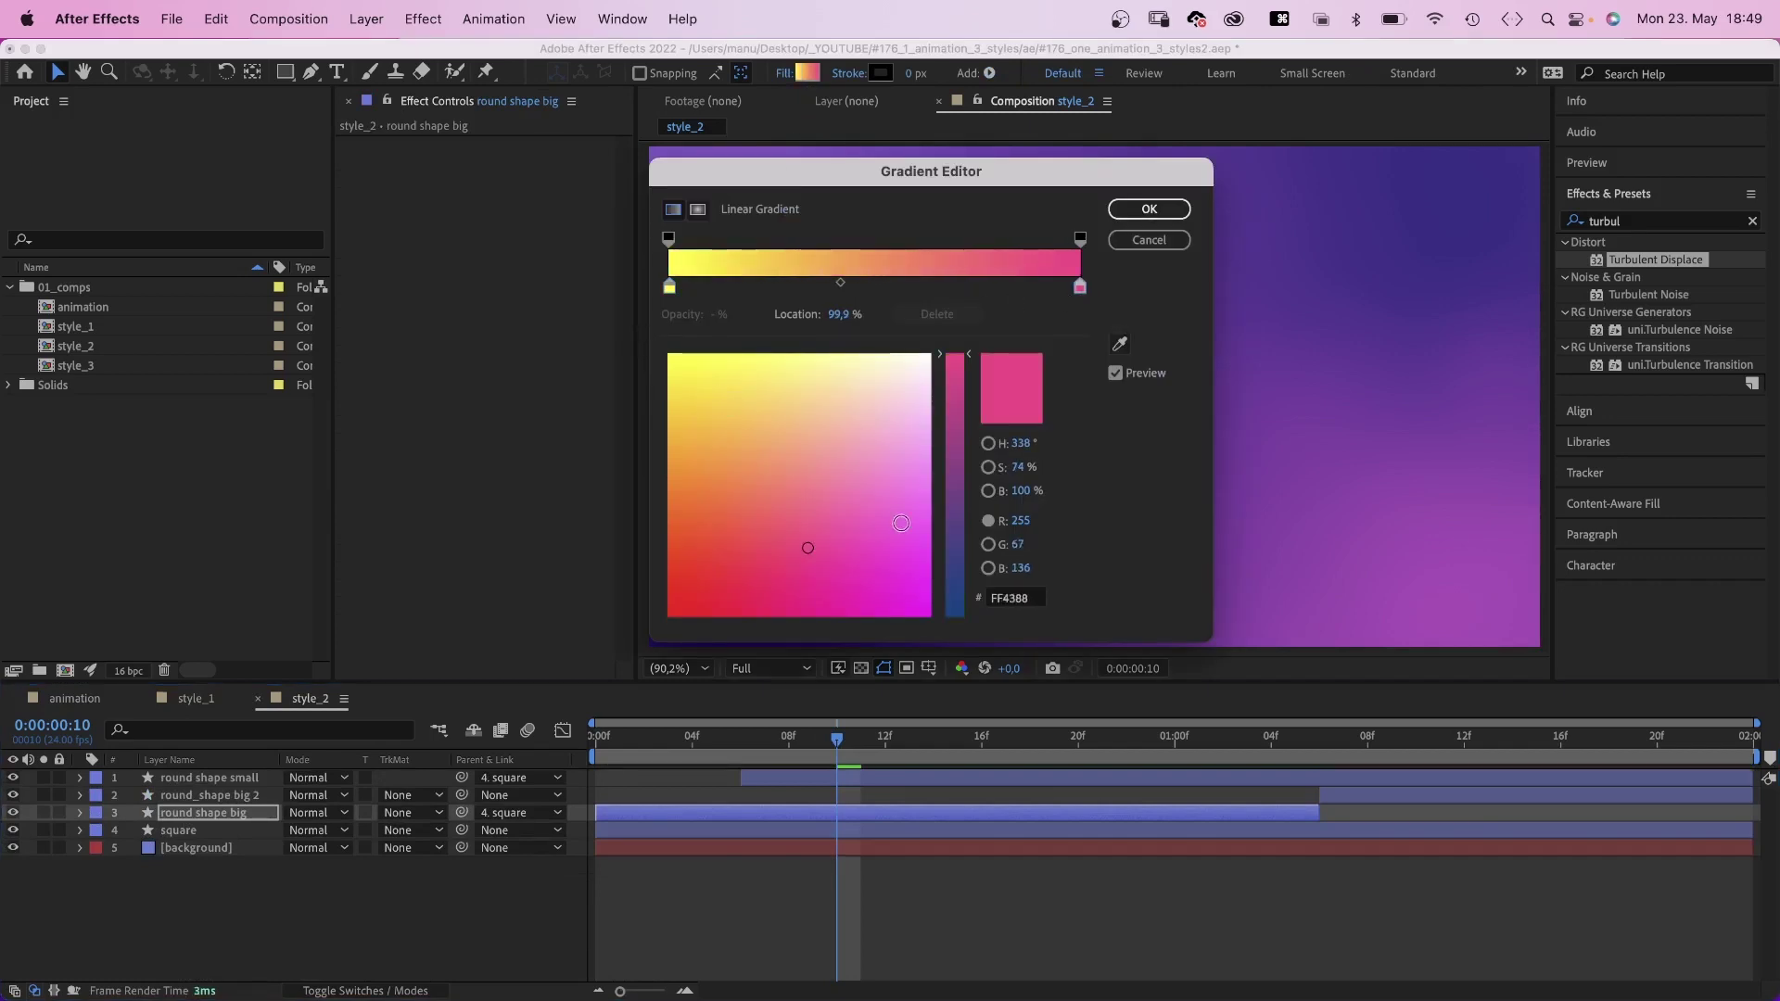
pyautogui.moveTo(953, 514); pyautogui.dragTo(953, 616)
pyautogui.click(802, 556)
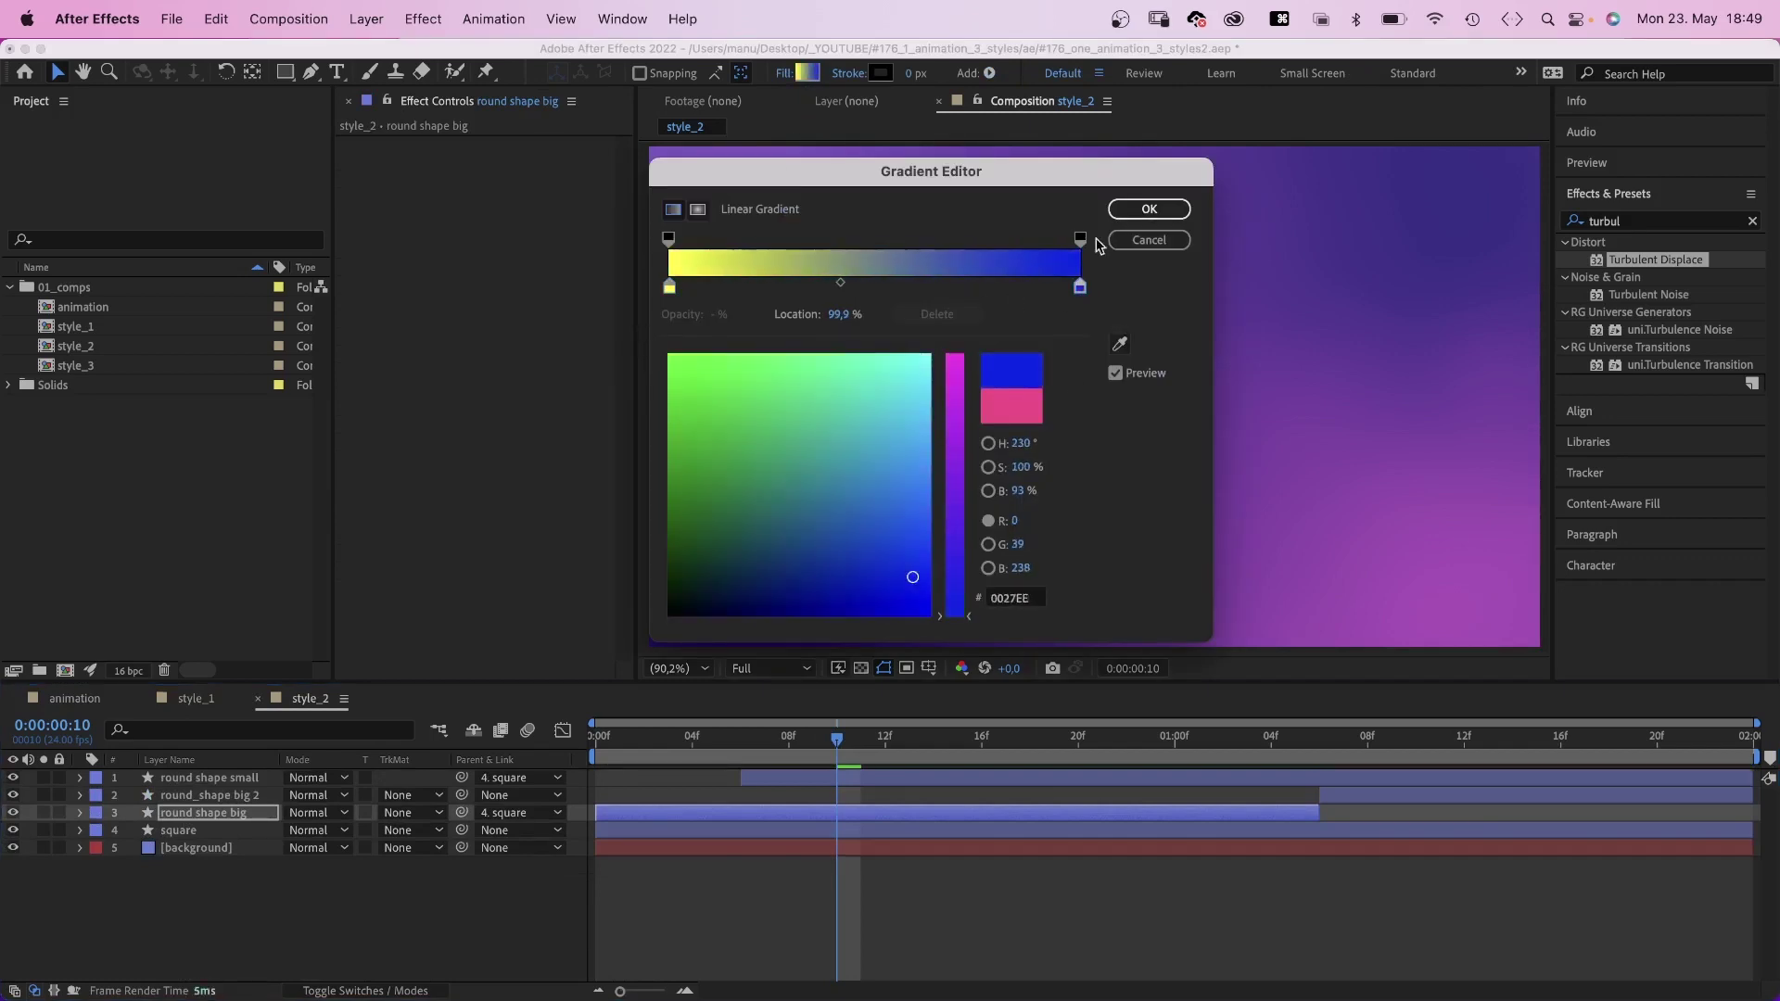
pyautogui.click(1149, 208)
pyautogui.click(1126, 389)
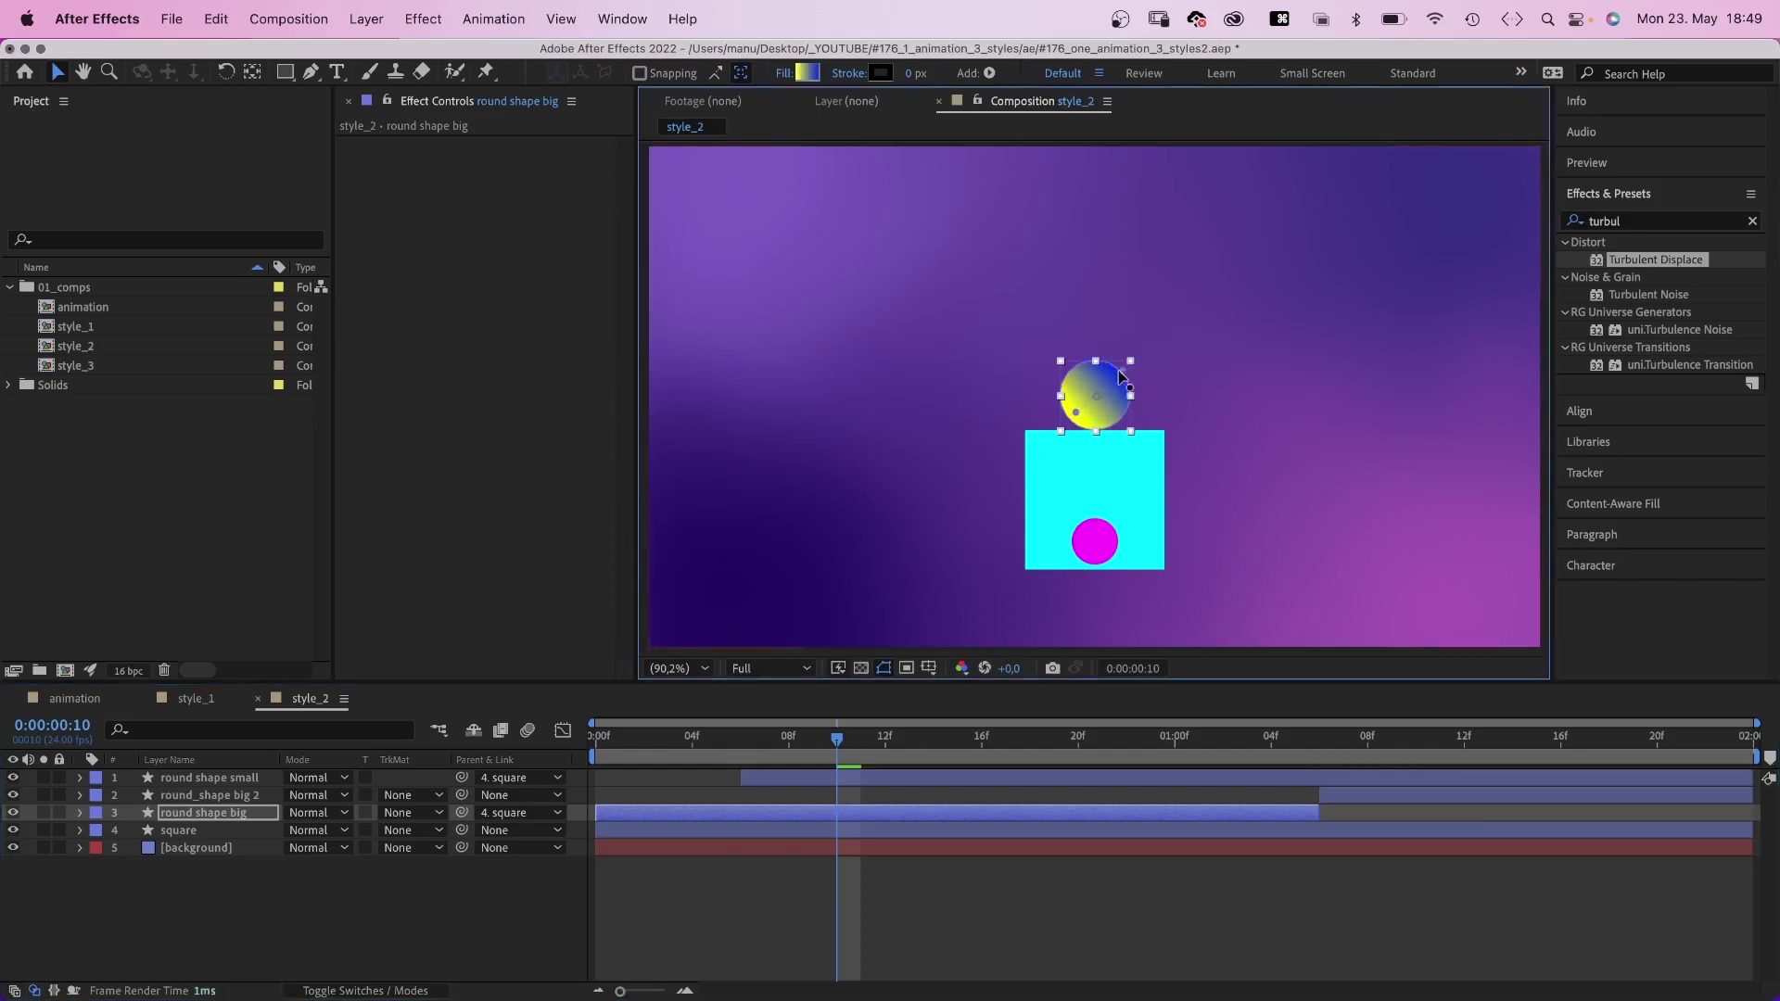
pyautogui.moveTo(1074, 415); pyautogui.dragTo(1064, 410)
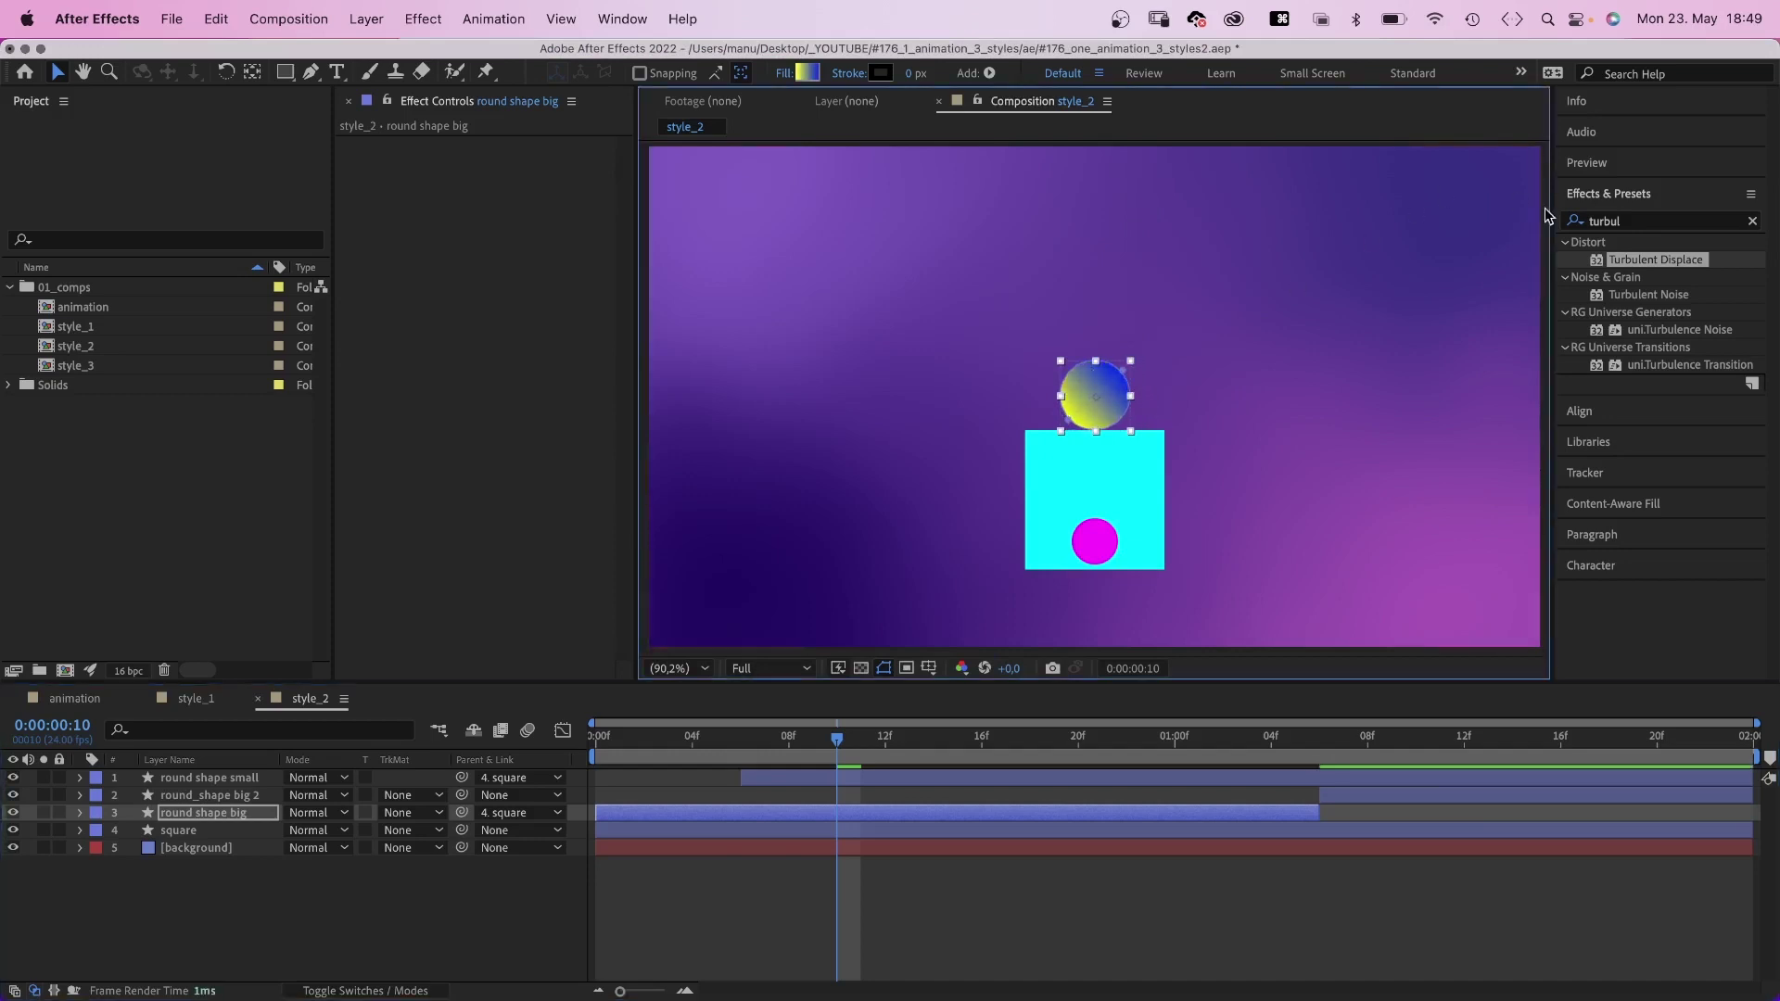
# Apply Posterize to round shape big with its Level set to 4.
pyautogui.click(1627, 225)
pyautogui.write('poster')
pyautogui.moveTo(1592, 262); pyautogui.dragTo(451, 253)
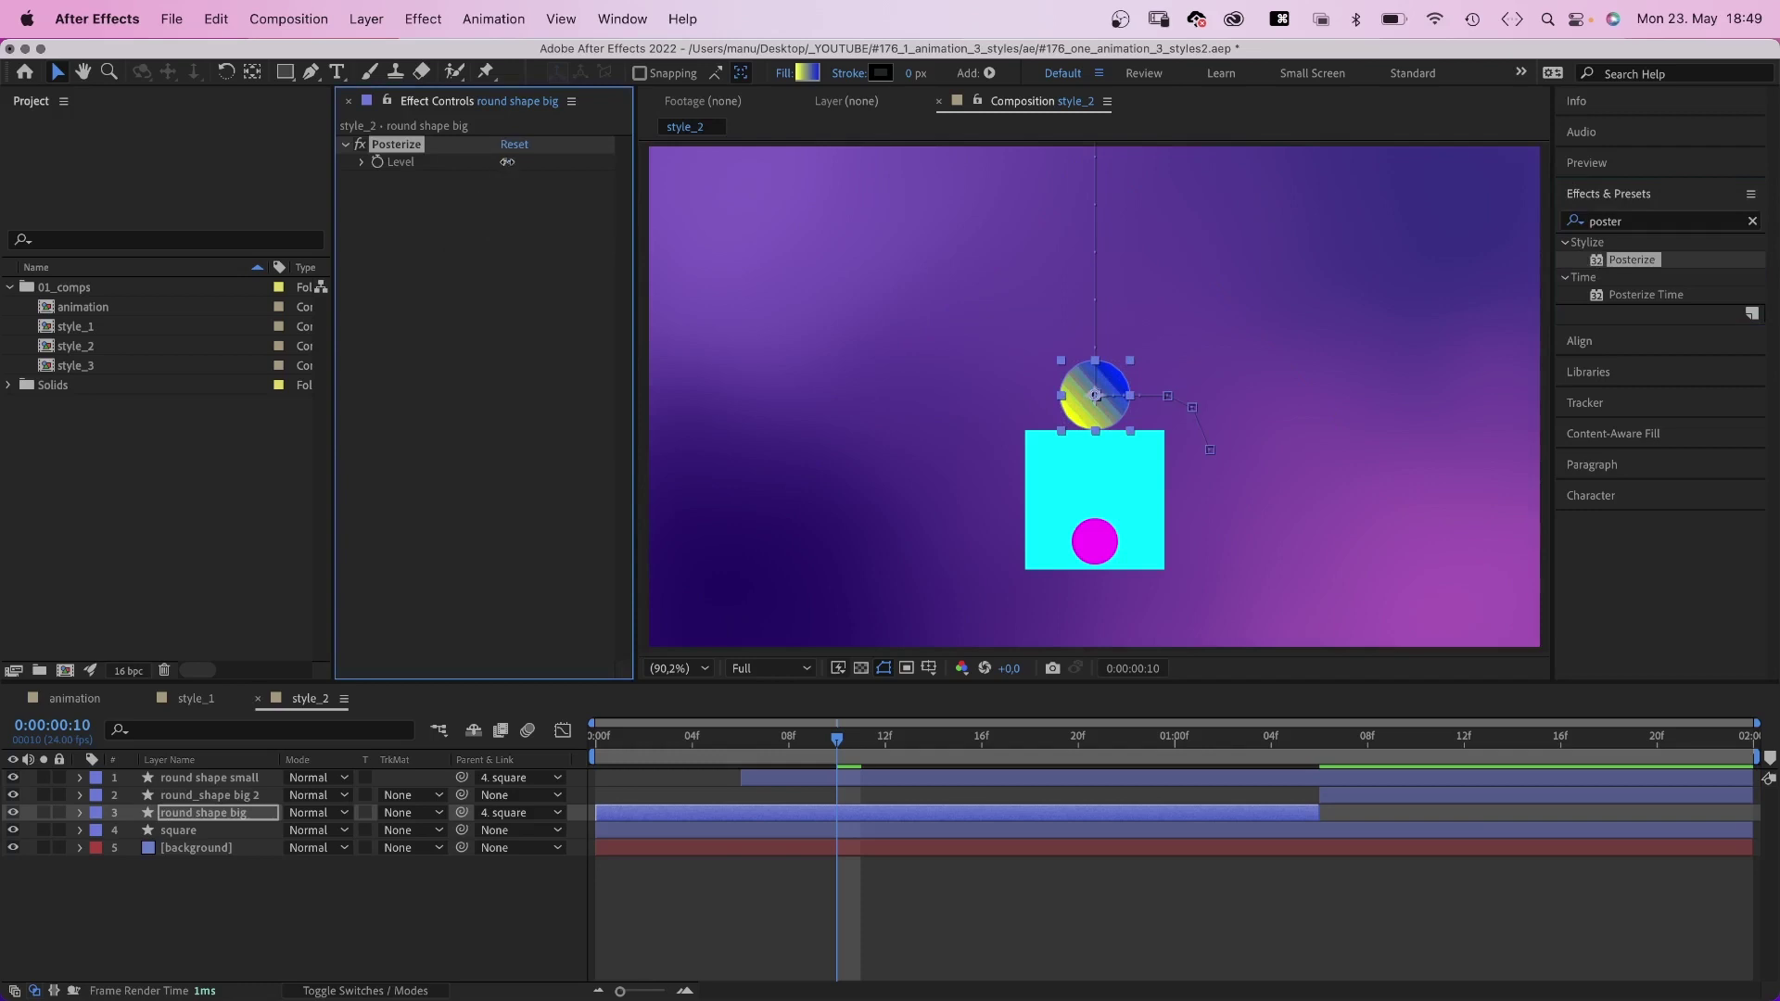
pyautogui.write('4')
pyautogui.press('Return')
pyautogui.click(468, 424)
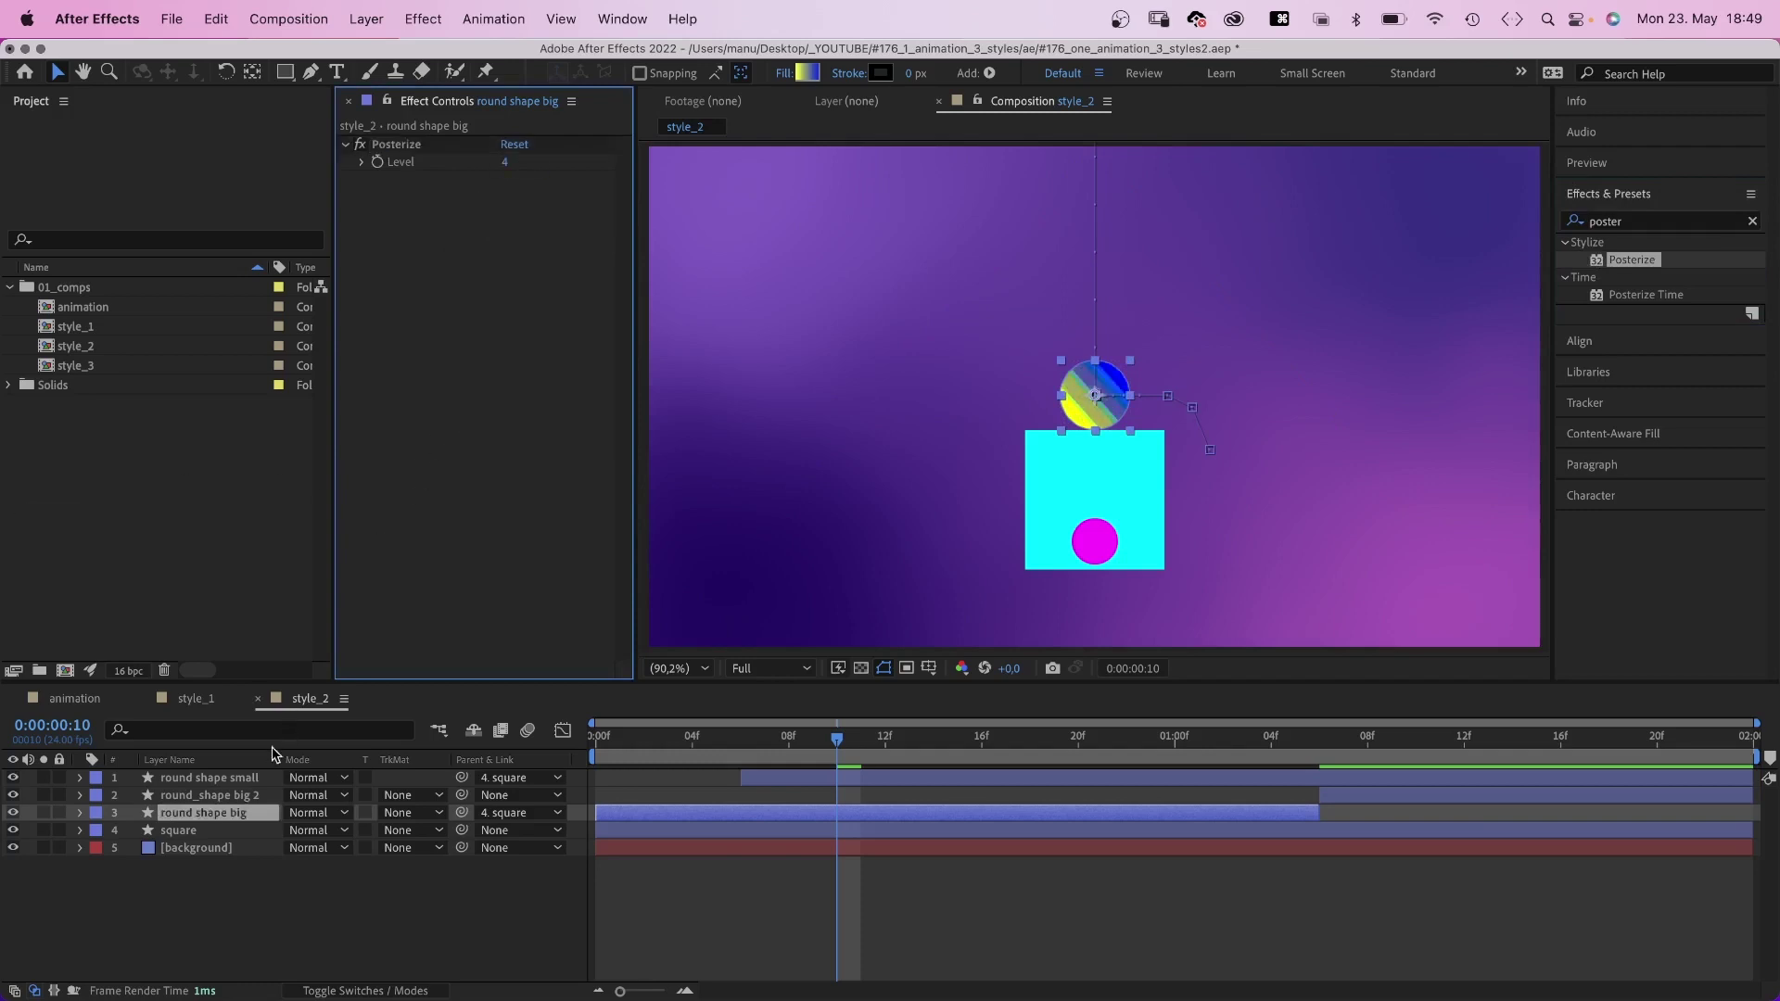
# Switch the round shape small layer's fill to a radial gradient and view at 100%.
pyautogui.click(246, 777)
pyautogui.click(783, 74)
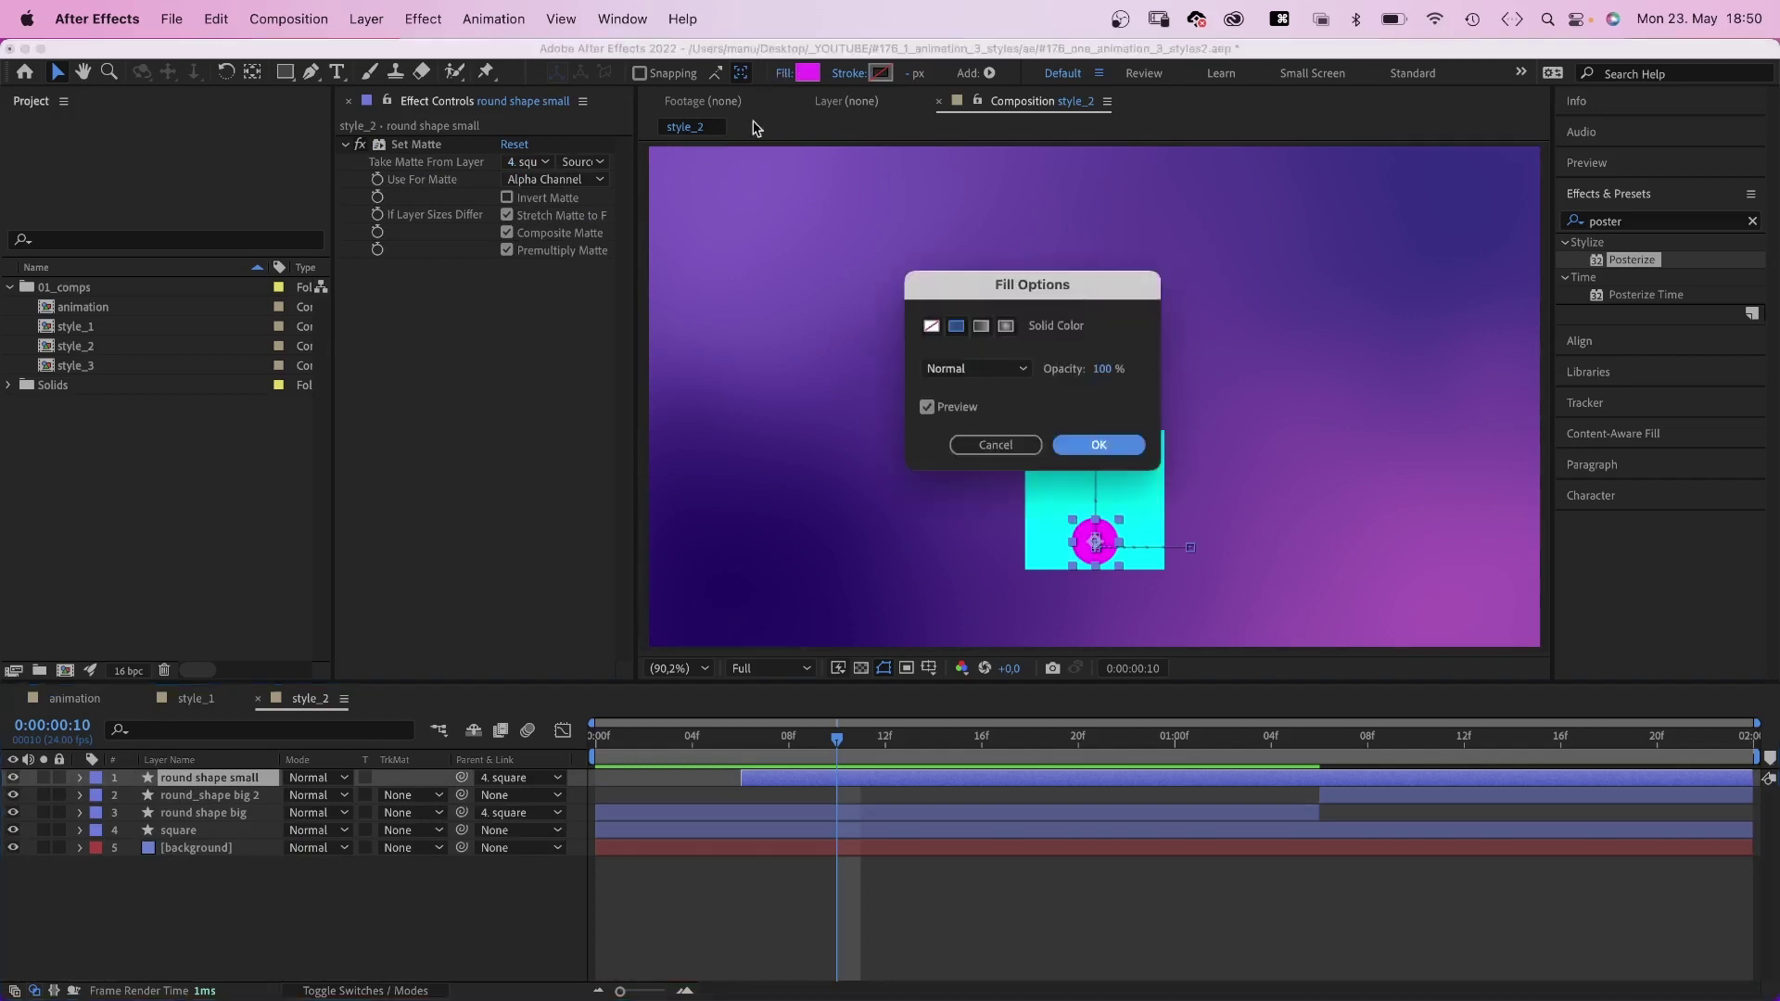
pyautogui.click(1006, 325)
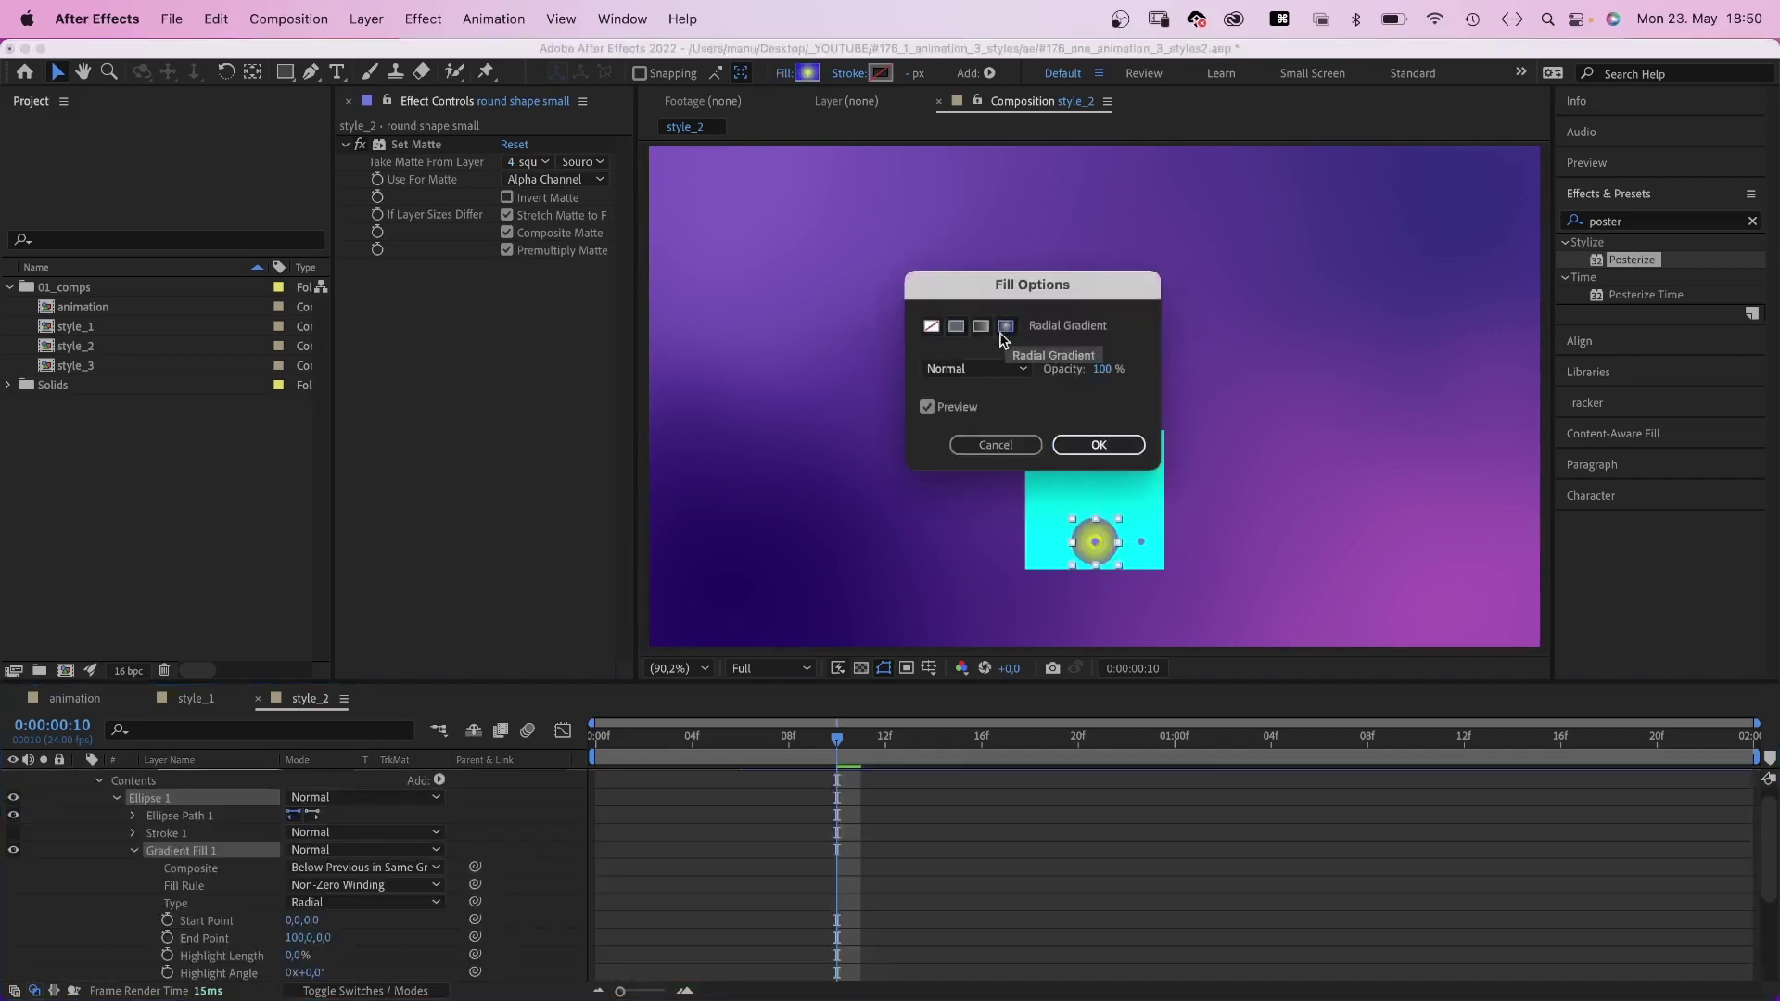
pyautogui.click(1098, 445)
pyautogui.press('/')
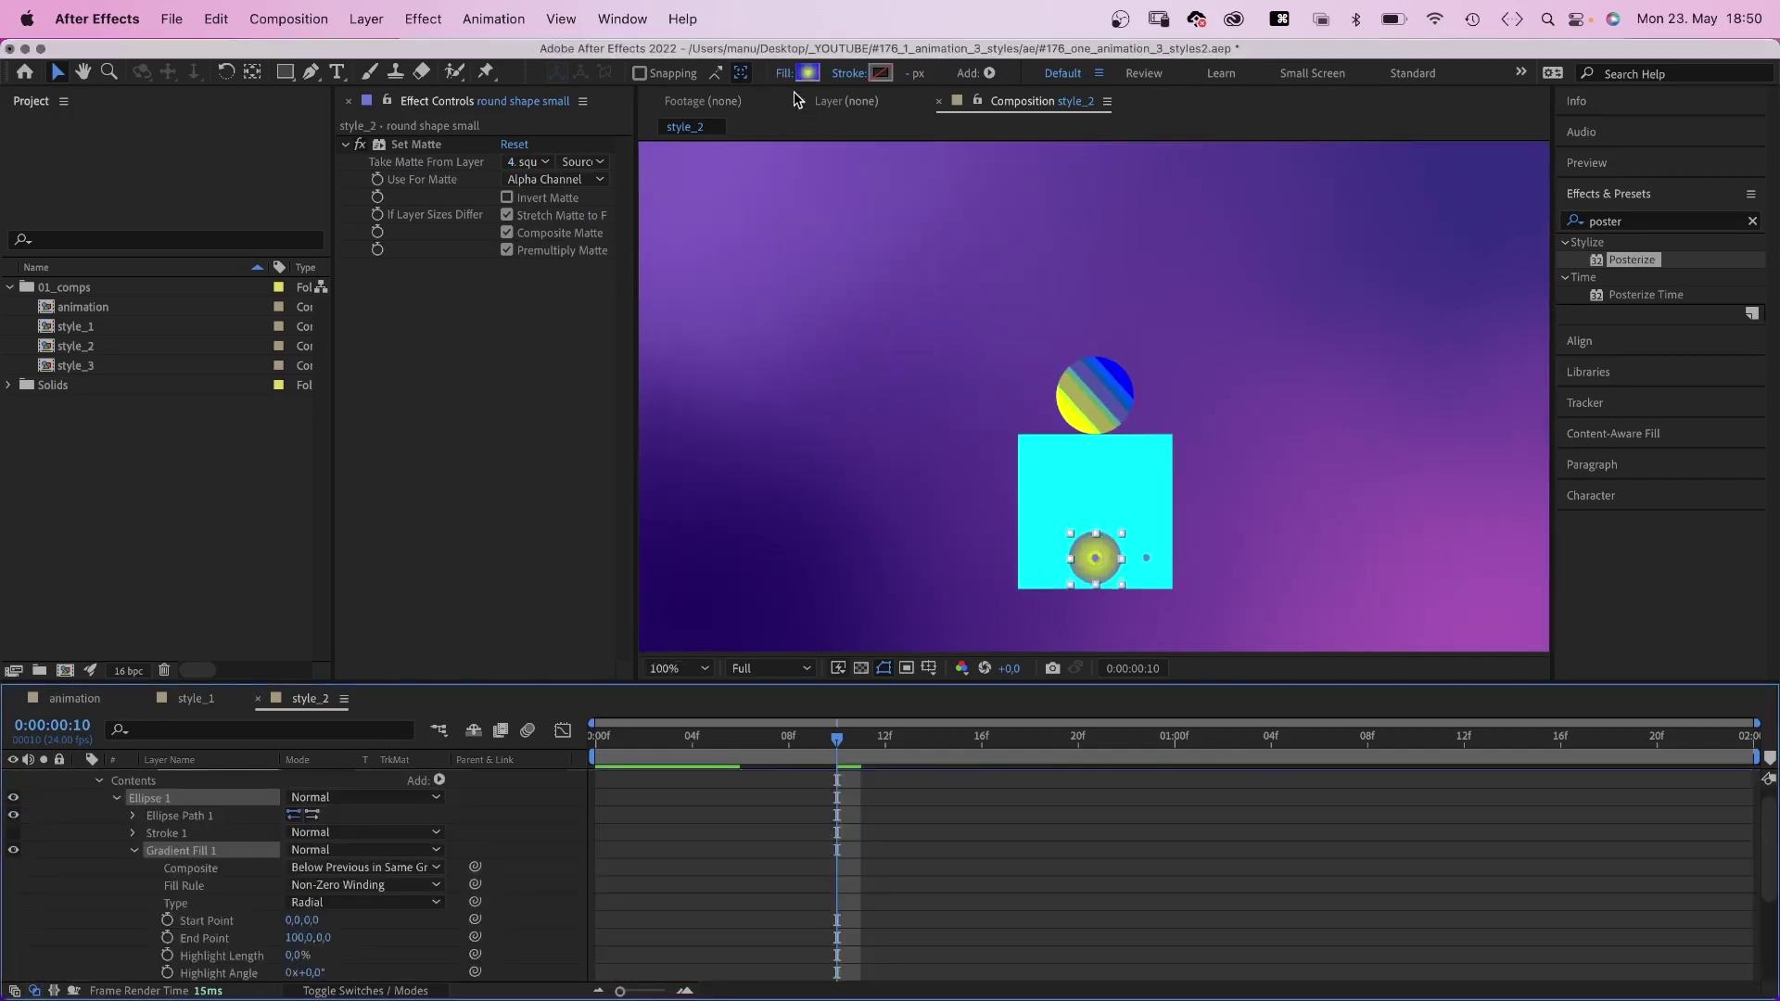
# Make the radial gradient white to cyan and move its start point up to 0.2,-27.9.
pyautogui.click(806, 73)
pyautogui.moveTo(918, 423)
pyautogui.mouseDown()
pyautogui.moveTo(927, 362)
pyautogui.moveTo(979, 339)
pyautogui.mouseUp()
pyautogui.click(1080, 287)
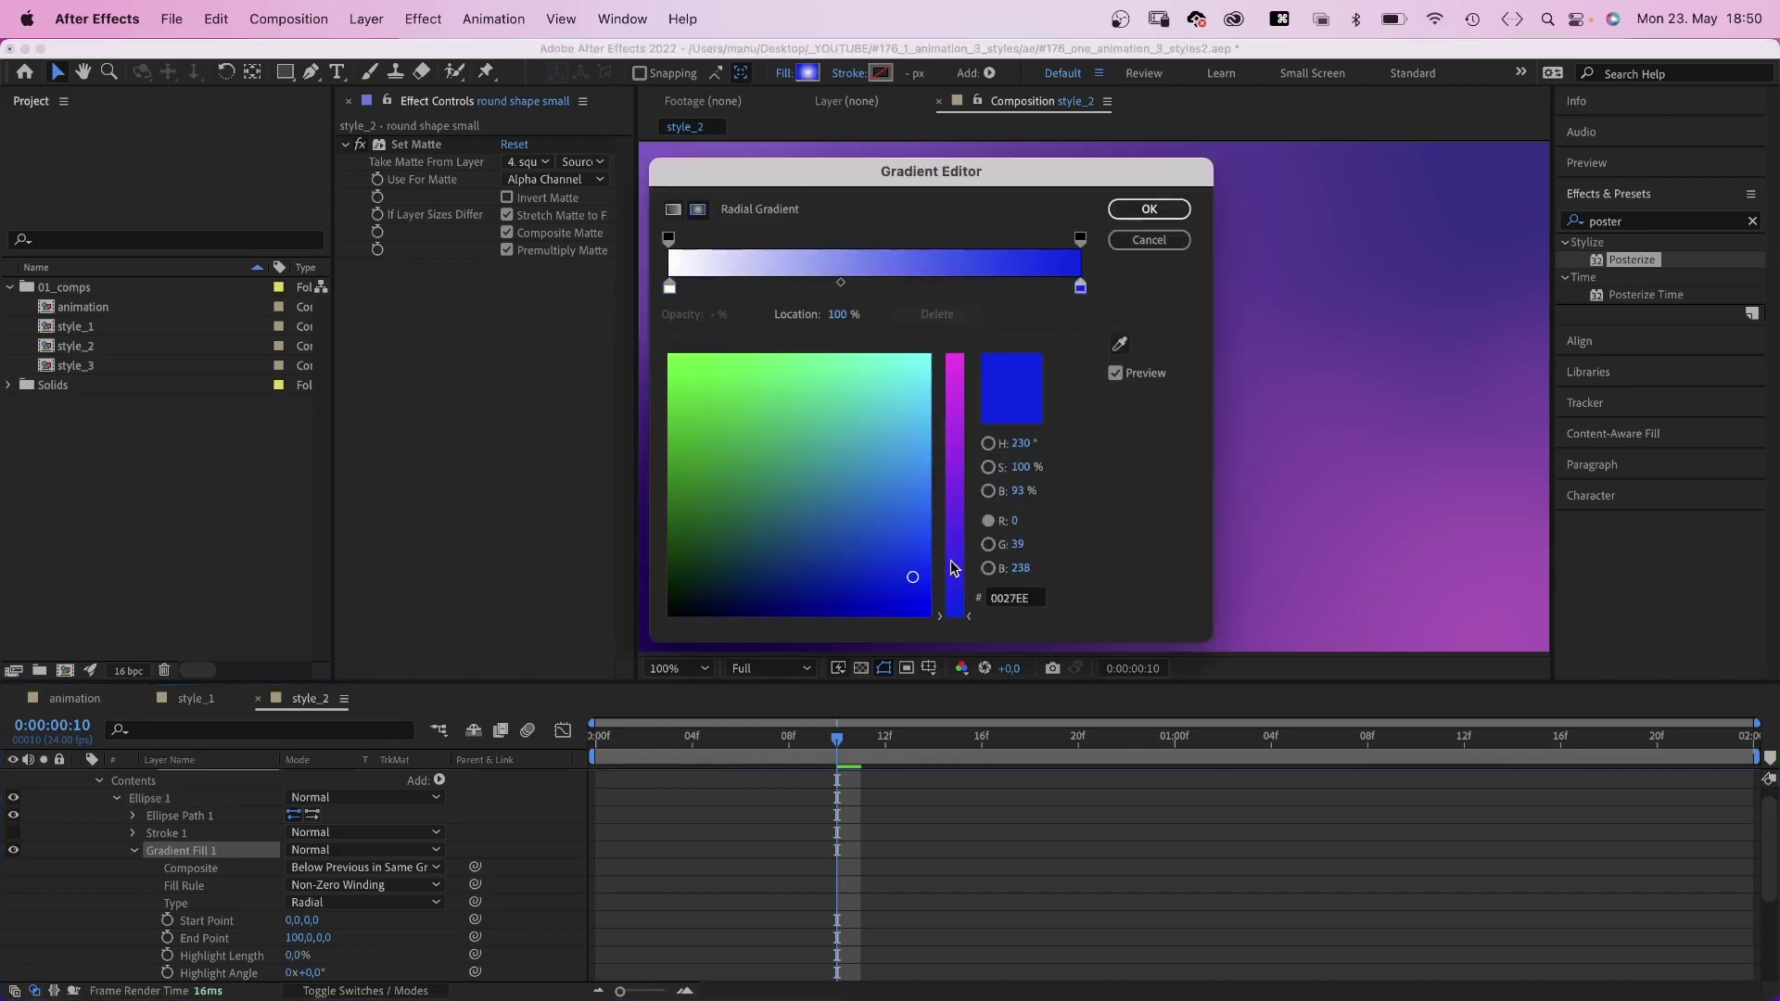
pyautogui.moveTo(889, 544); pyautogui.dragTo(930, 355)
pyautogui.click(1151, 214)
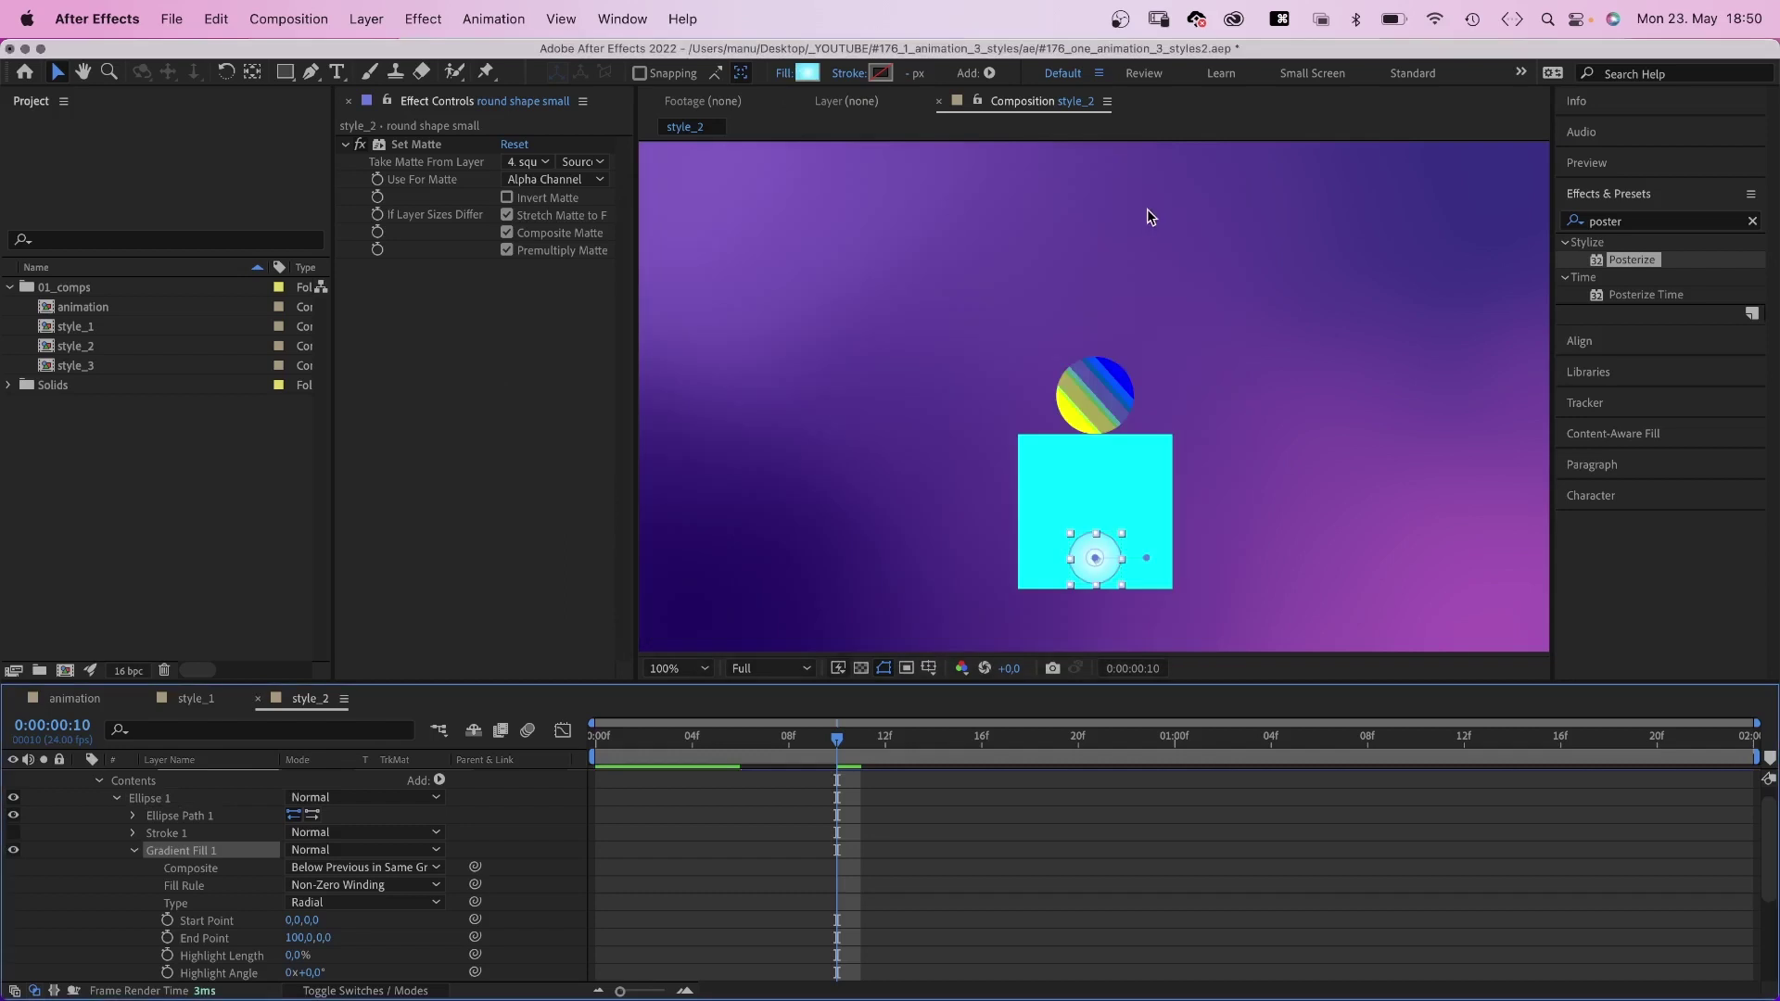
pyautogui.moveTo(1094, 558); pyautogui.dragTo(1141, 560)
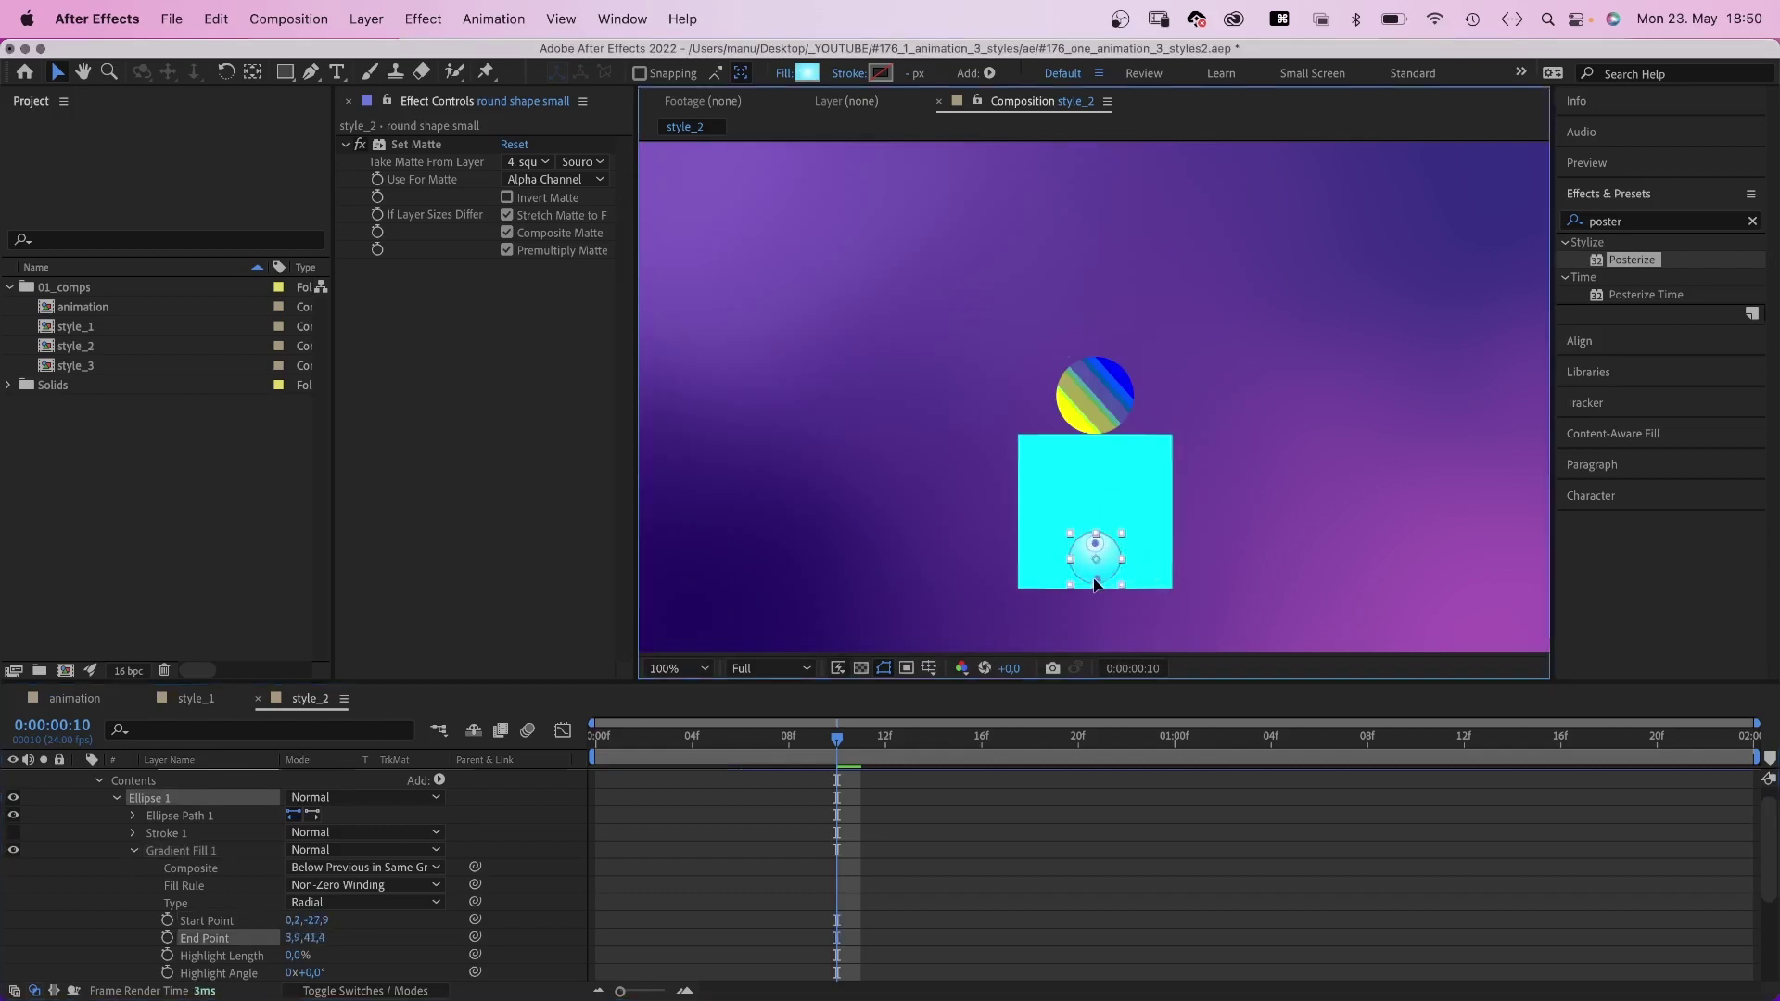
# Solo the small circle layer and zoom to 200% centred on it.
pyautogui.moveTo(1771, 818); pyautogui.dragTo(1770, 801)
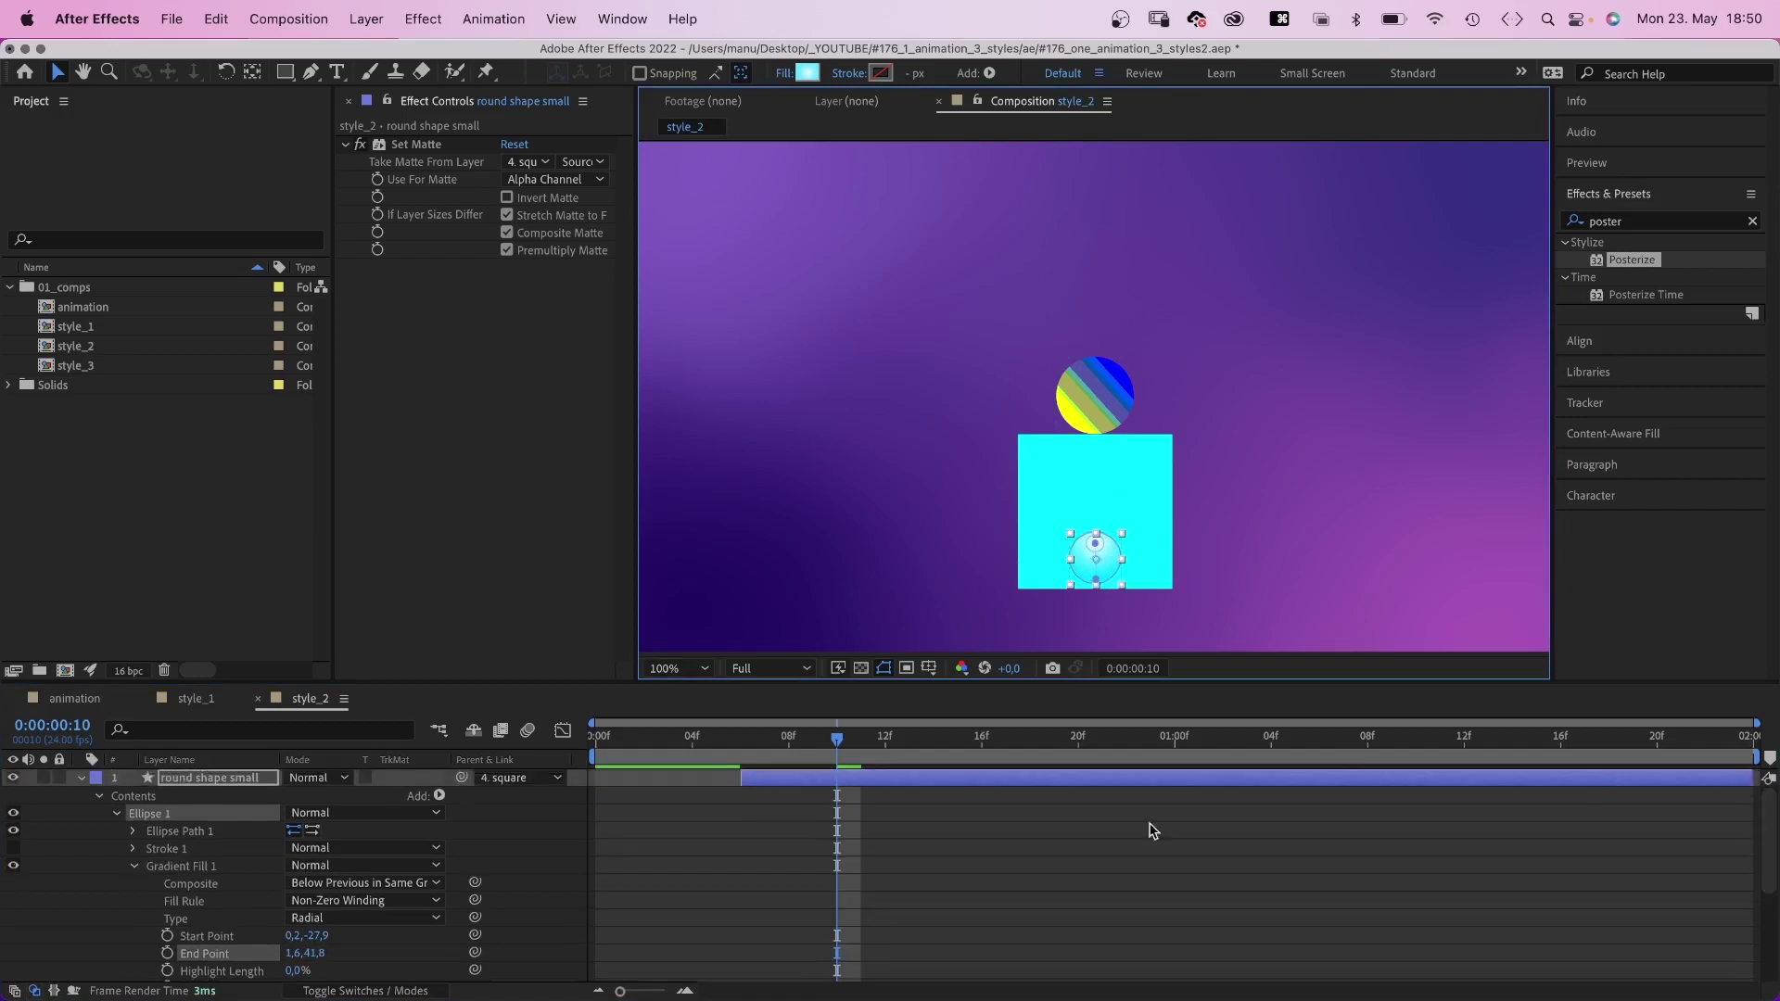
pyautogui.click(44, 778)
pyautogui.press('.')
pyautogui.moveTo(1139, 560); pyautogui.dragTo(1122, 287)
# Add an Inner Shadow layer style to the small circle and make its colour blue.
pyautogui.click(102, 902)
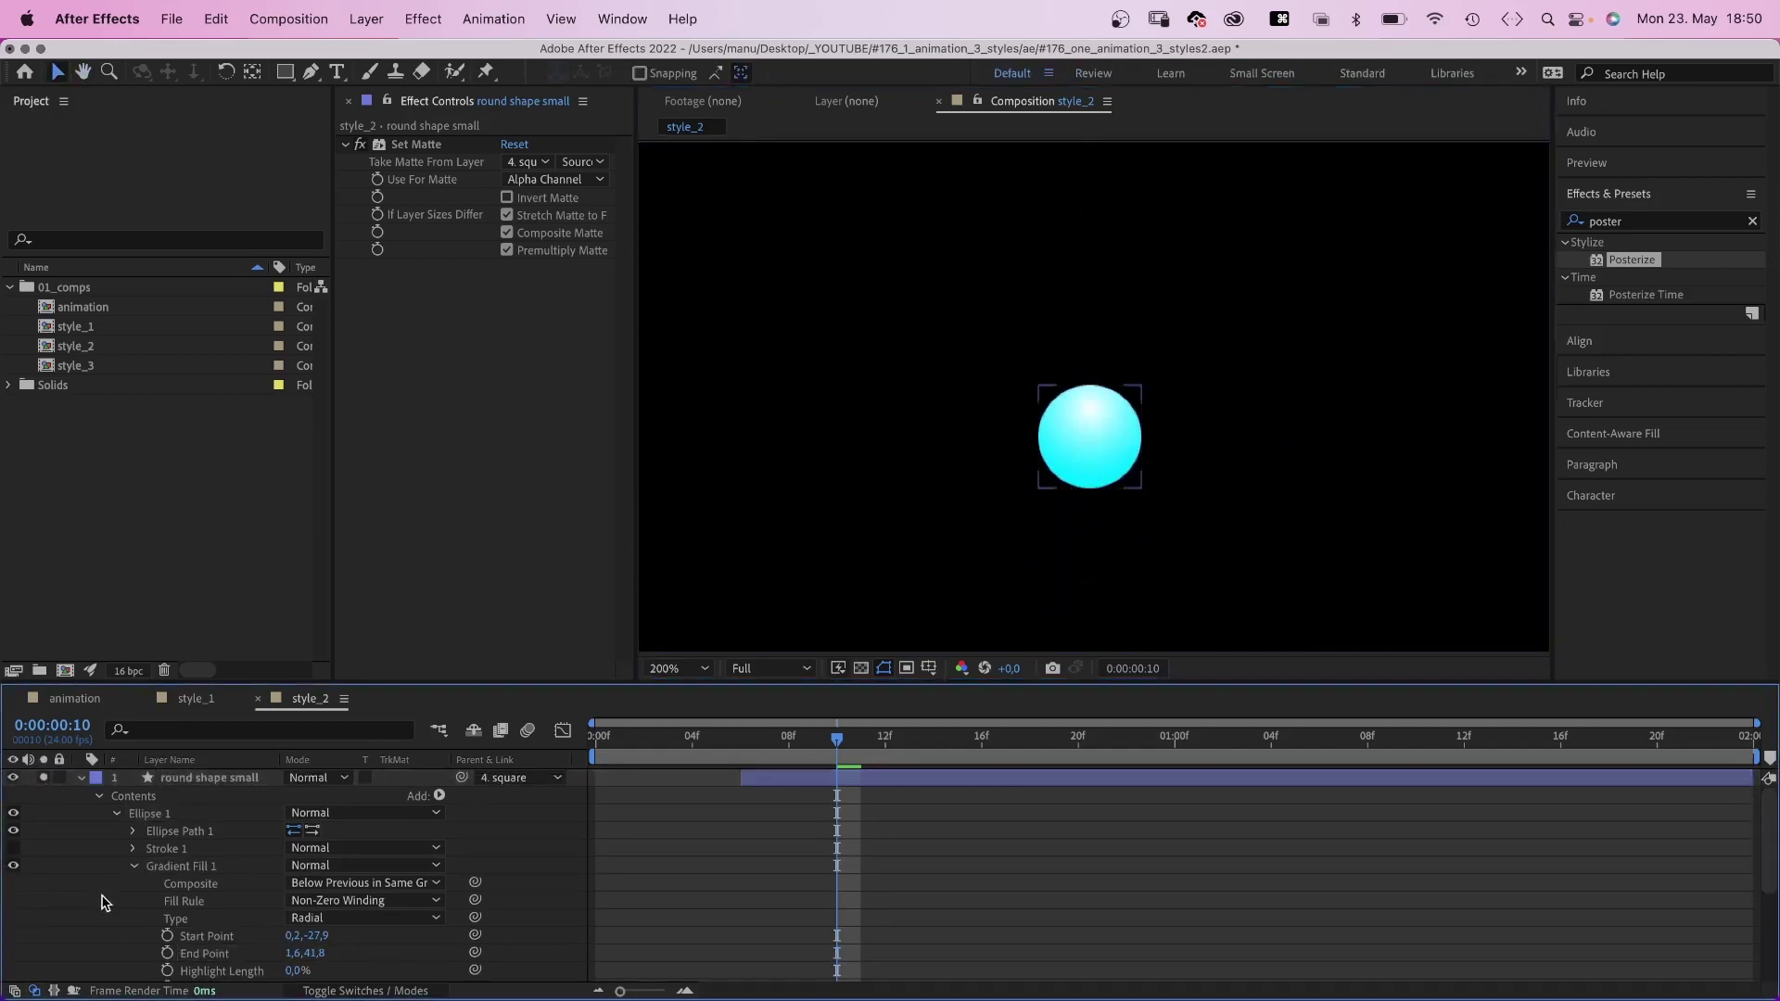
pyautogui.rightClick(186, 786)
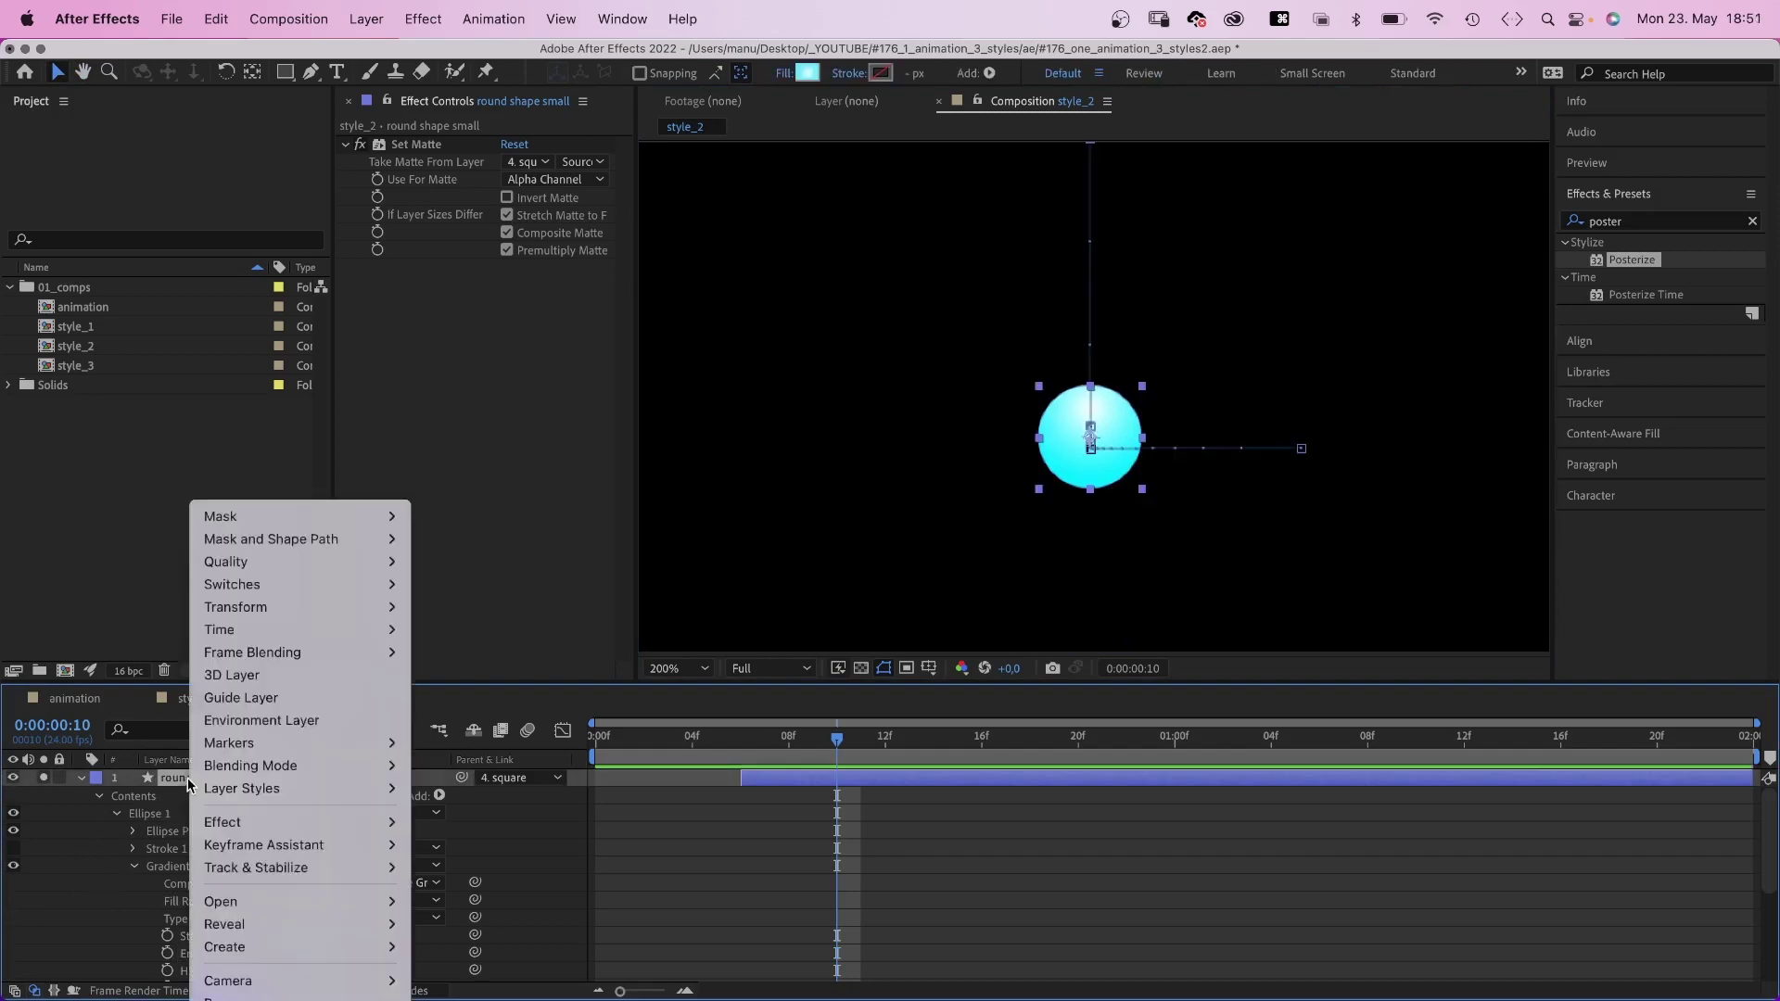
pyautogui.click(521, 894)
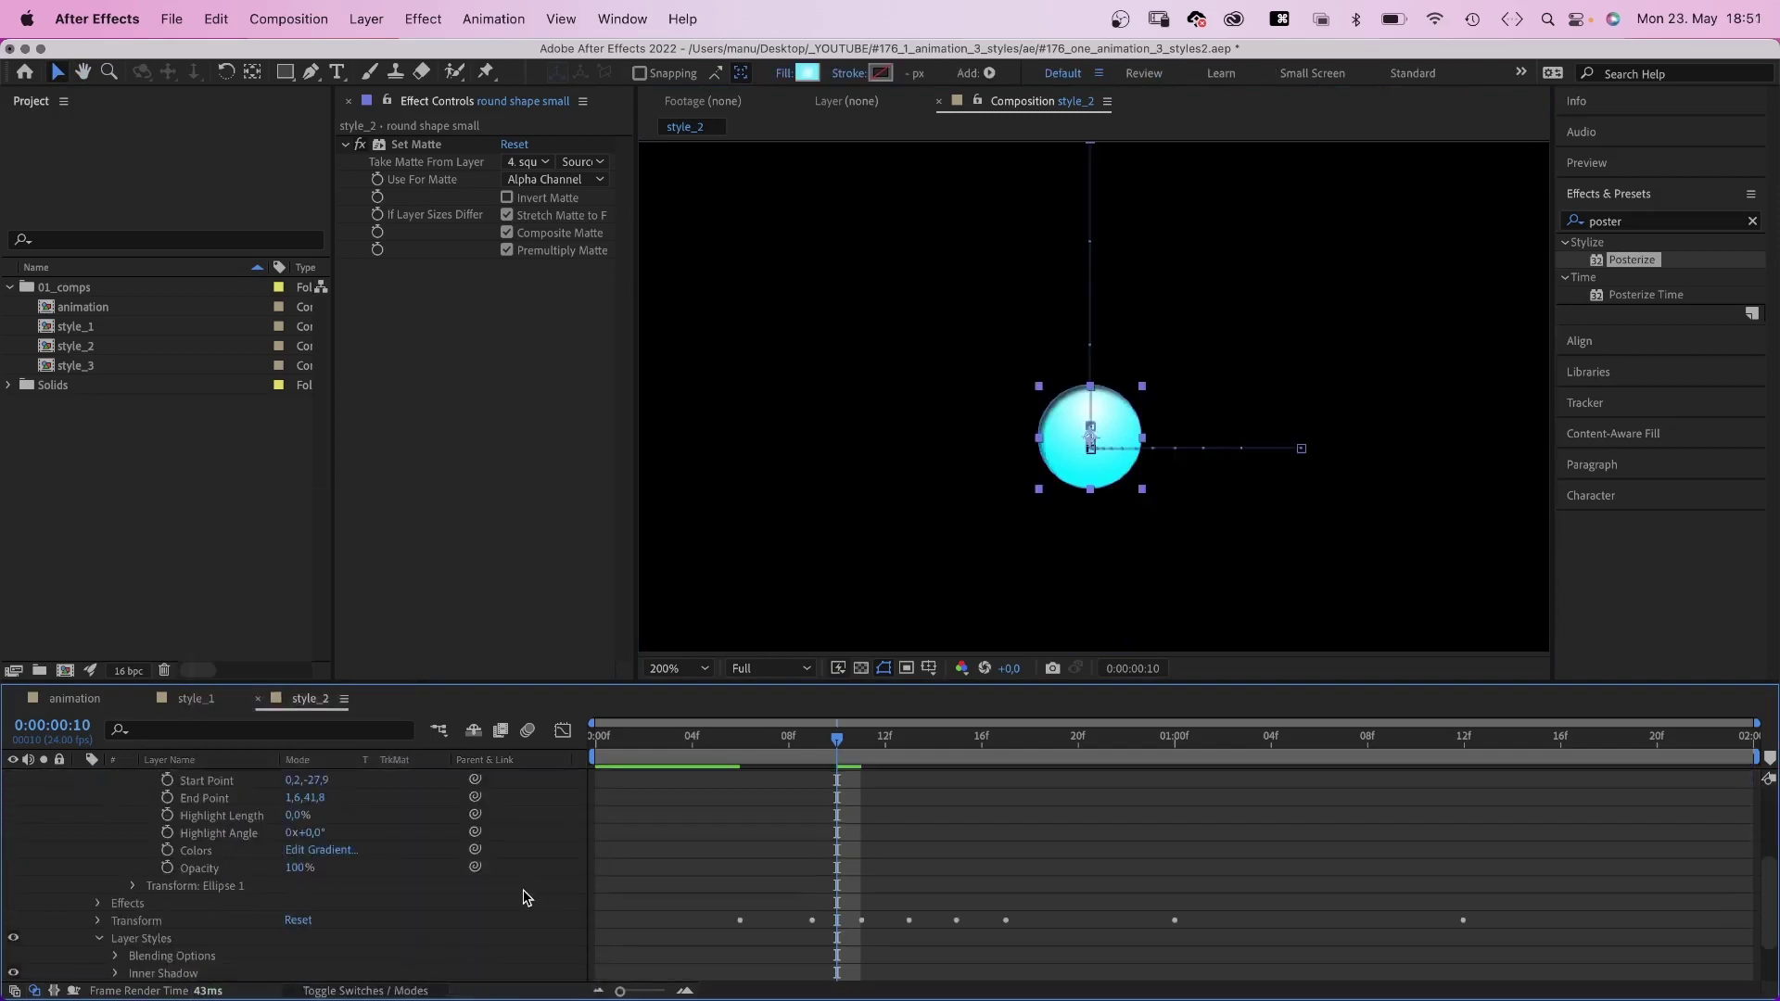
pyautogui.click(115, 974)
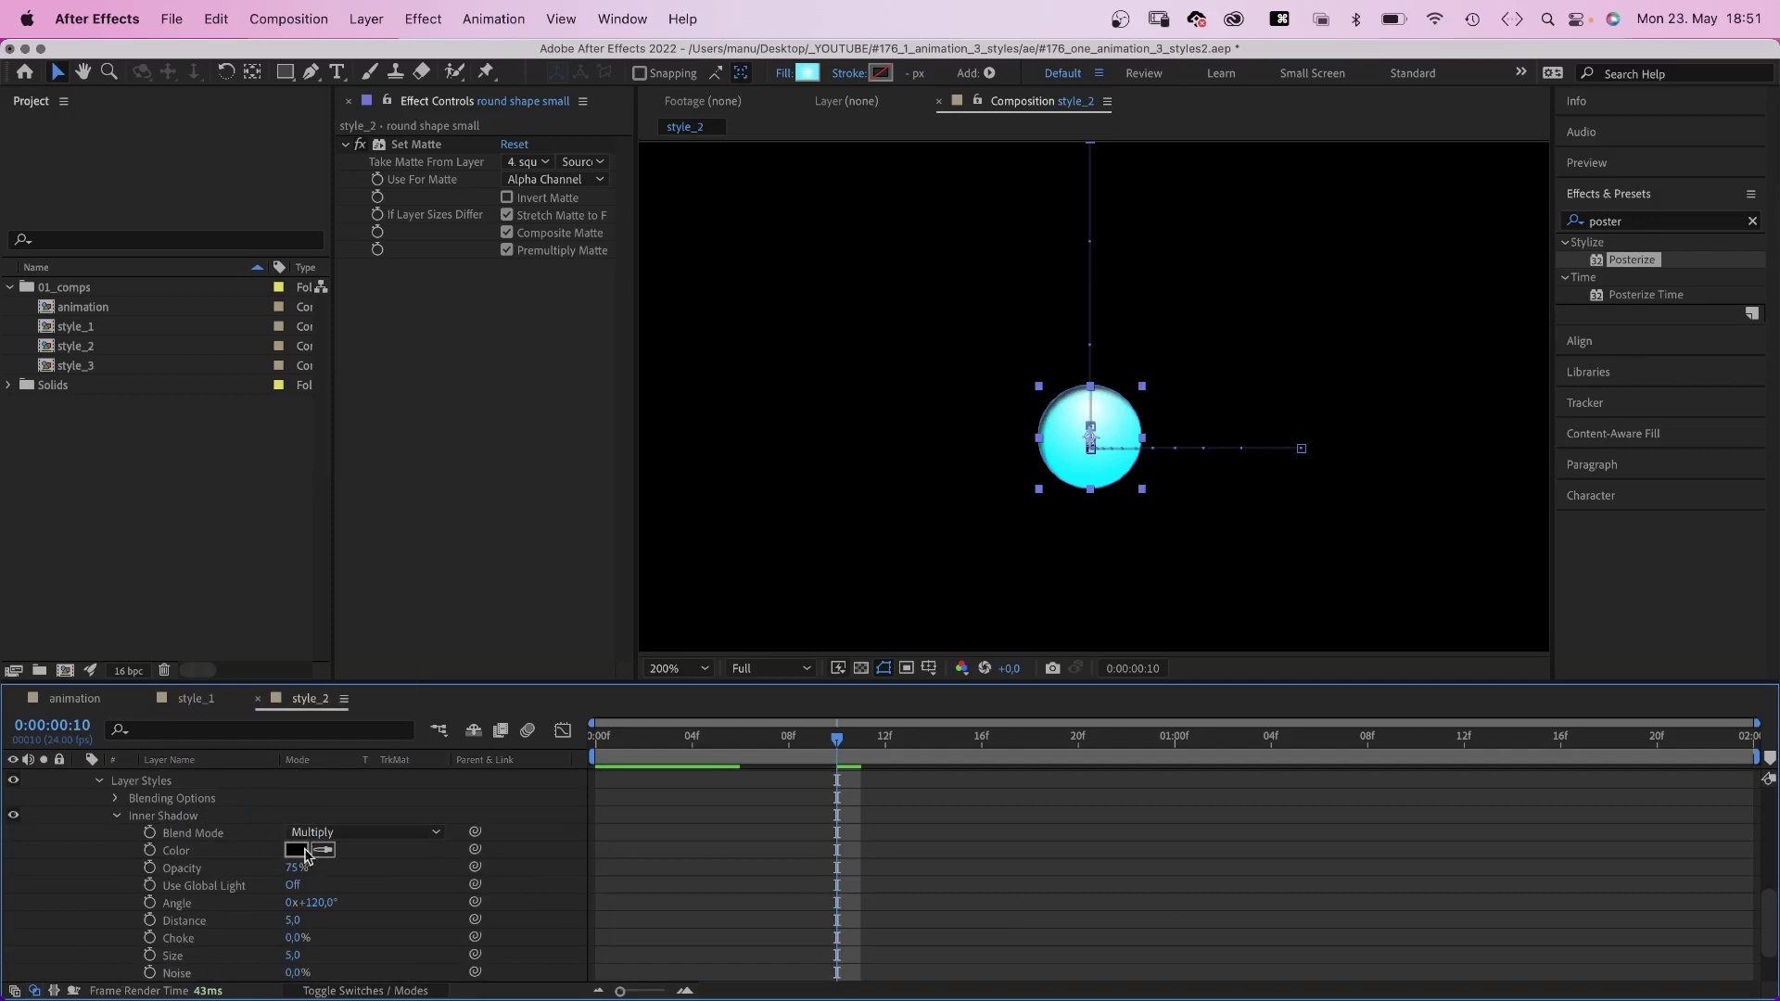
pyautogui.click(297, 849)
pyautogui.moveTo(846, 428); pyautogui.dragTo(869, 427)
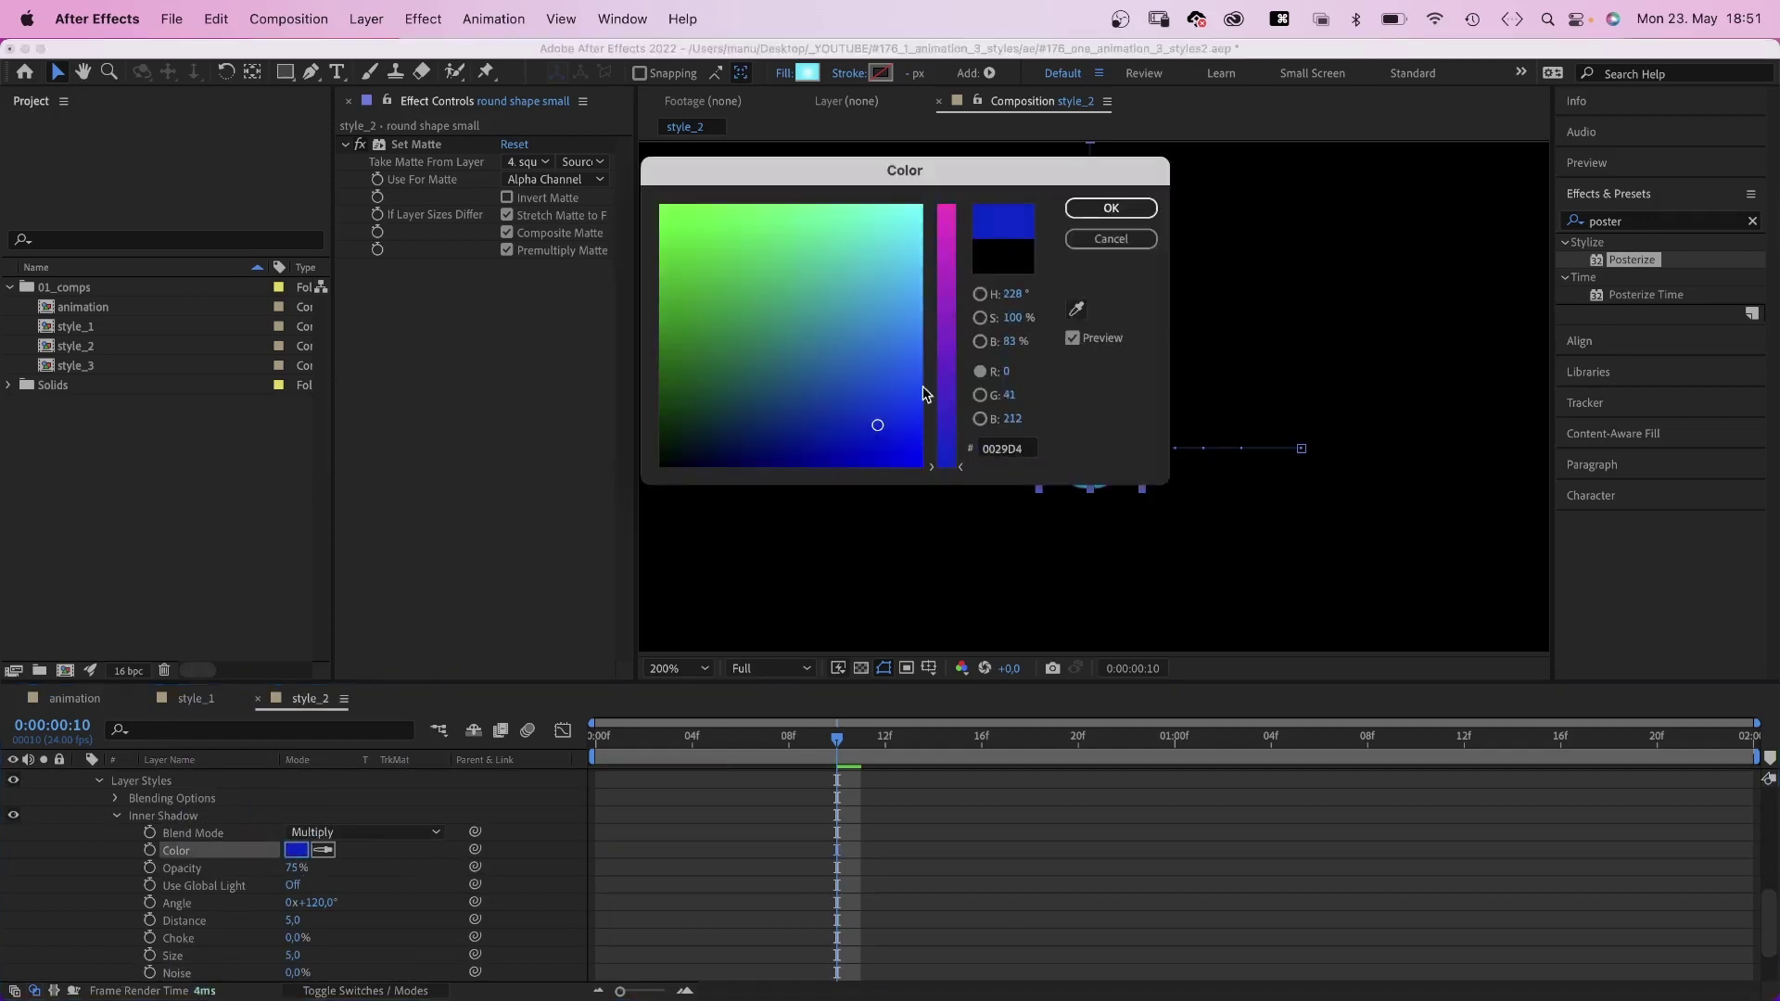
pyautogui.click(1109, 209)
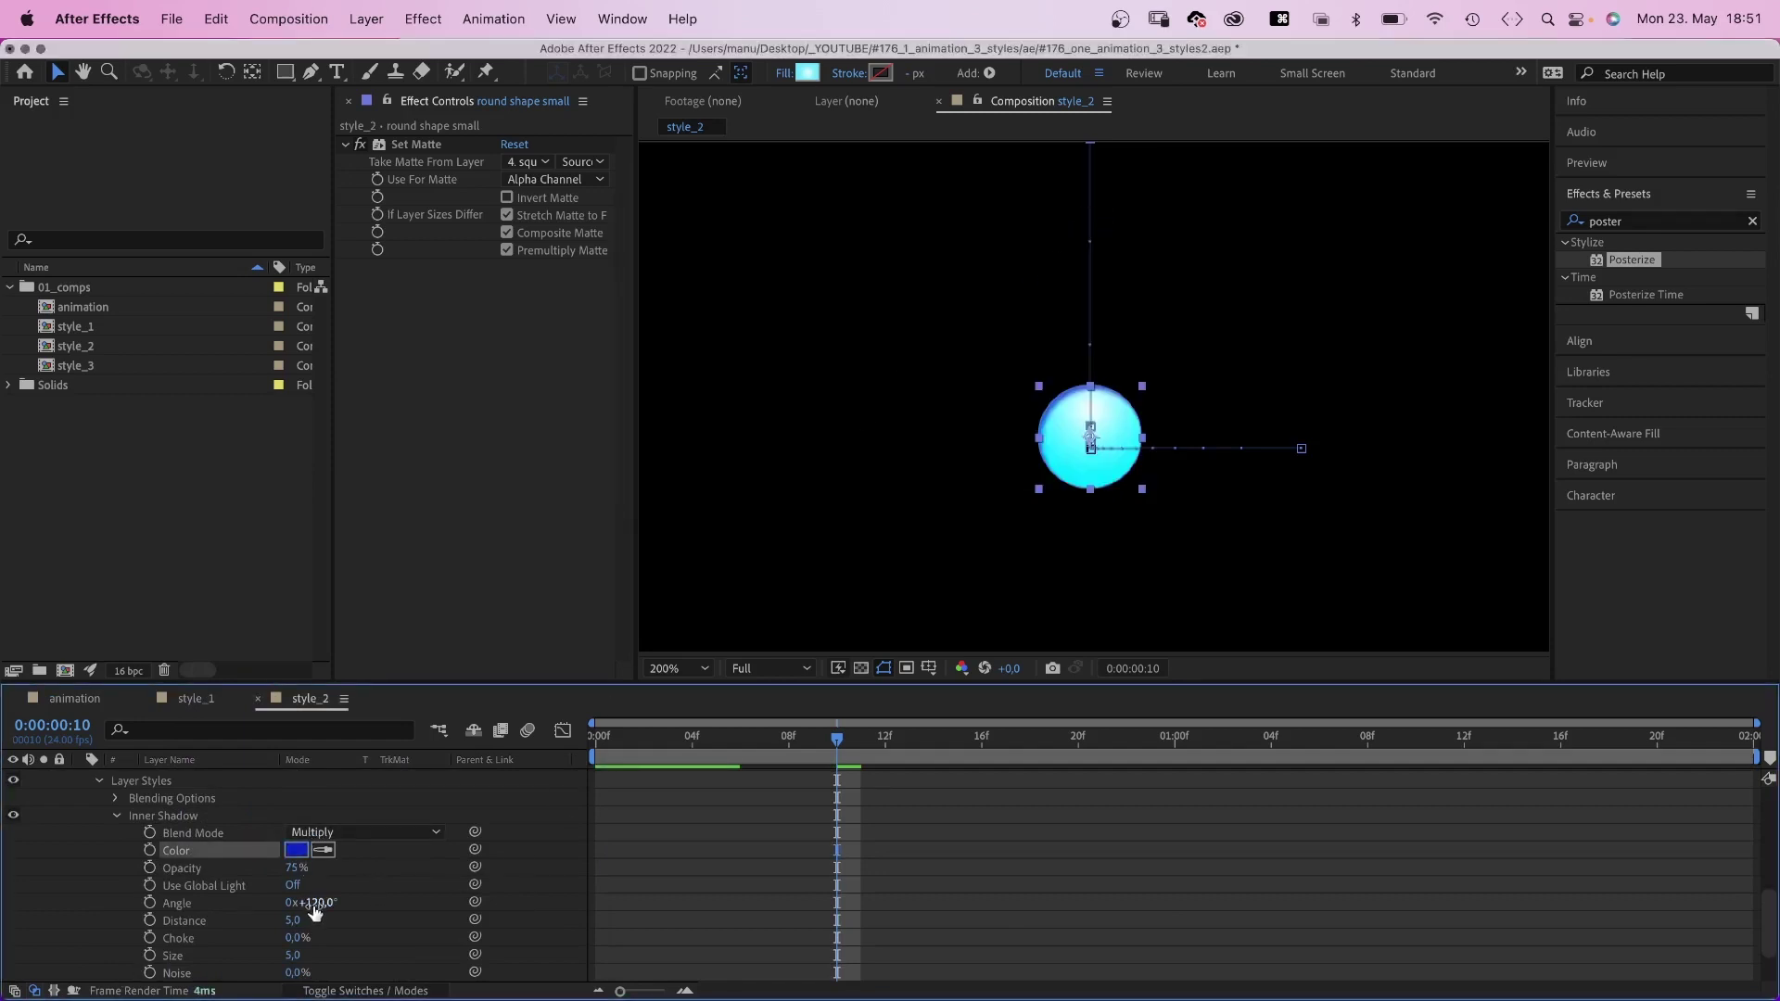
# Set the inner shadow to angle 259°, distance 15, size 28 and noise 4%.
pyautogui.moveTo(316, 911); pyautogui.dragTo(352, 872)
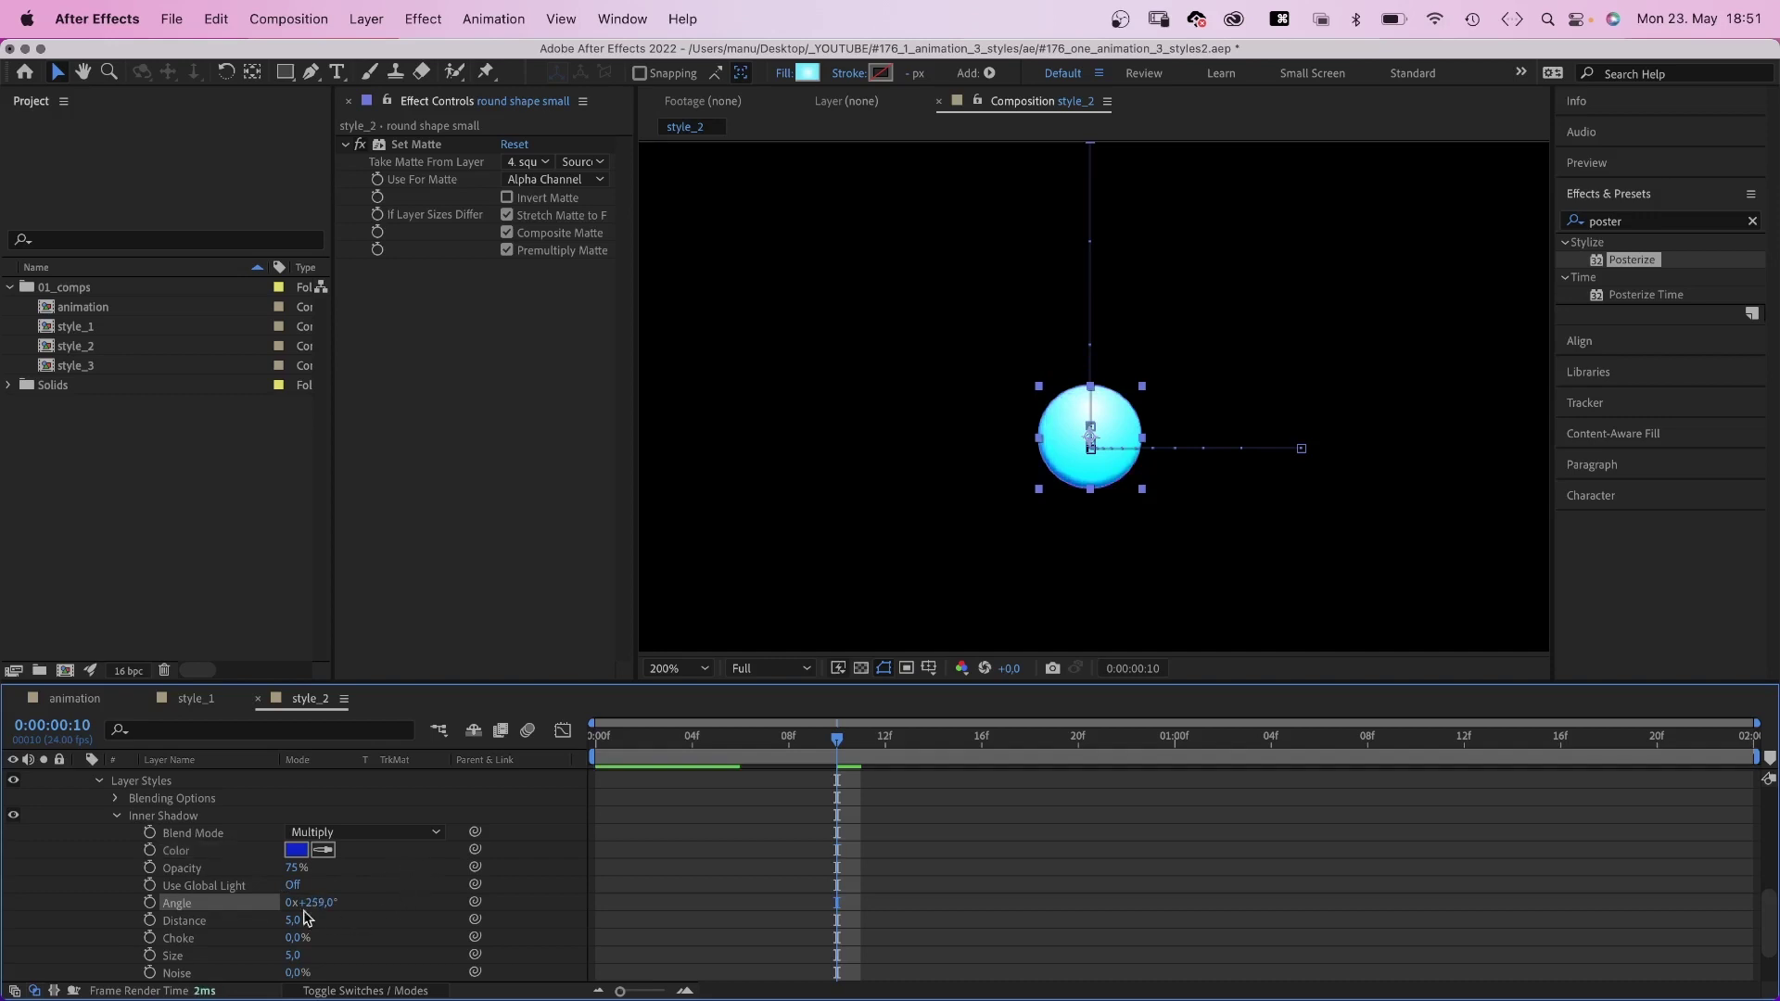
pyautogui.moveTo(293, 921); pyautogui.dragTo(312, 957)
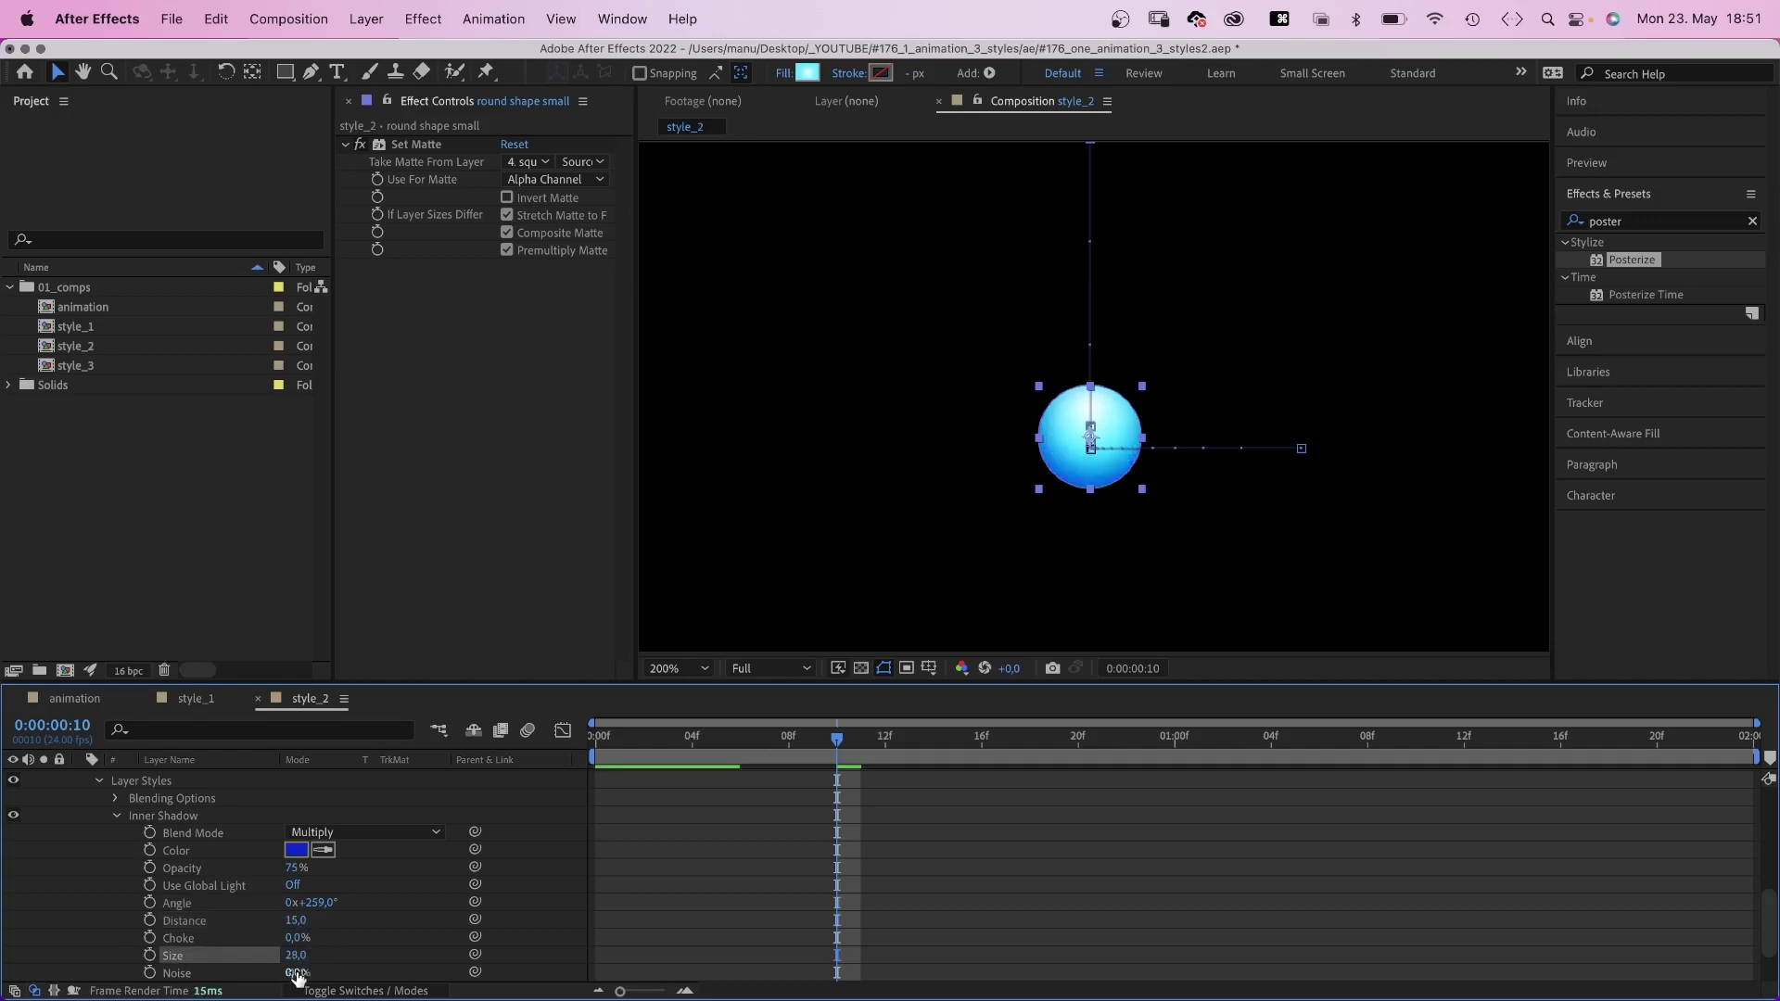
pyautogui.write('4')
pyautogui.press('Return')
pyautogui.click(974, 605)
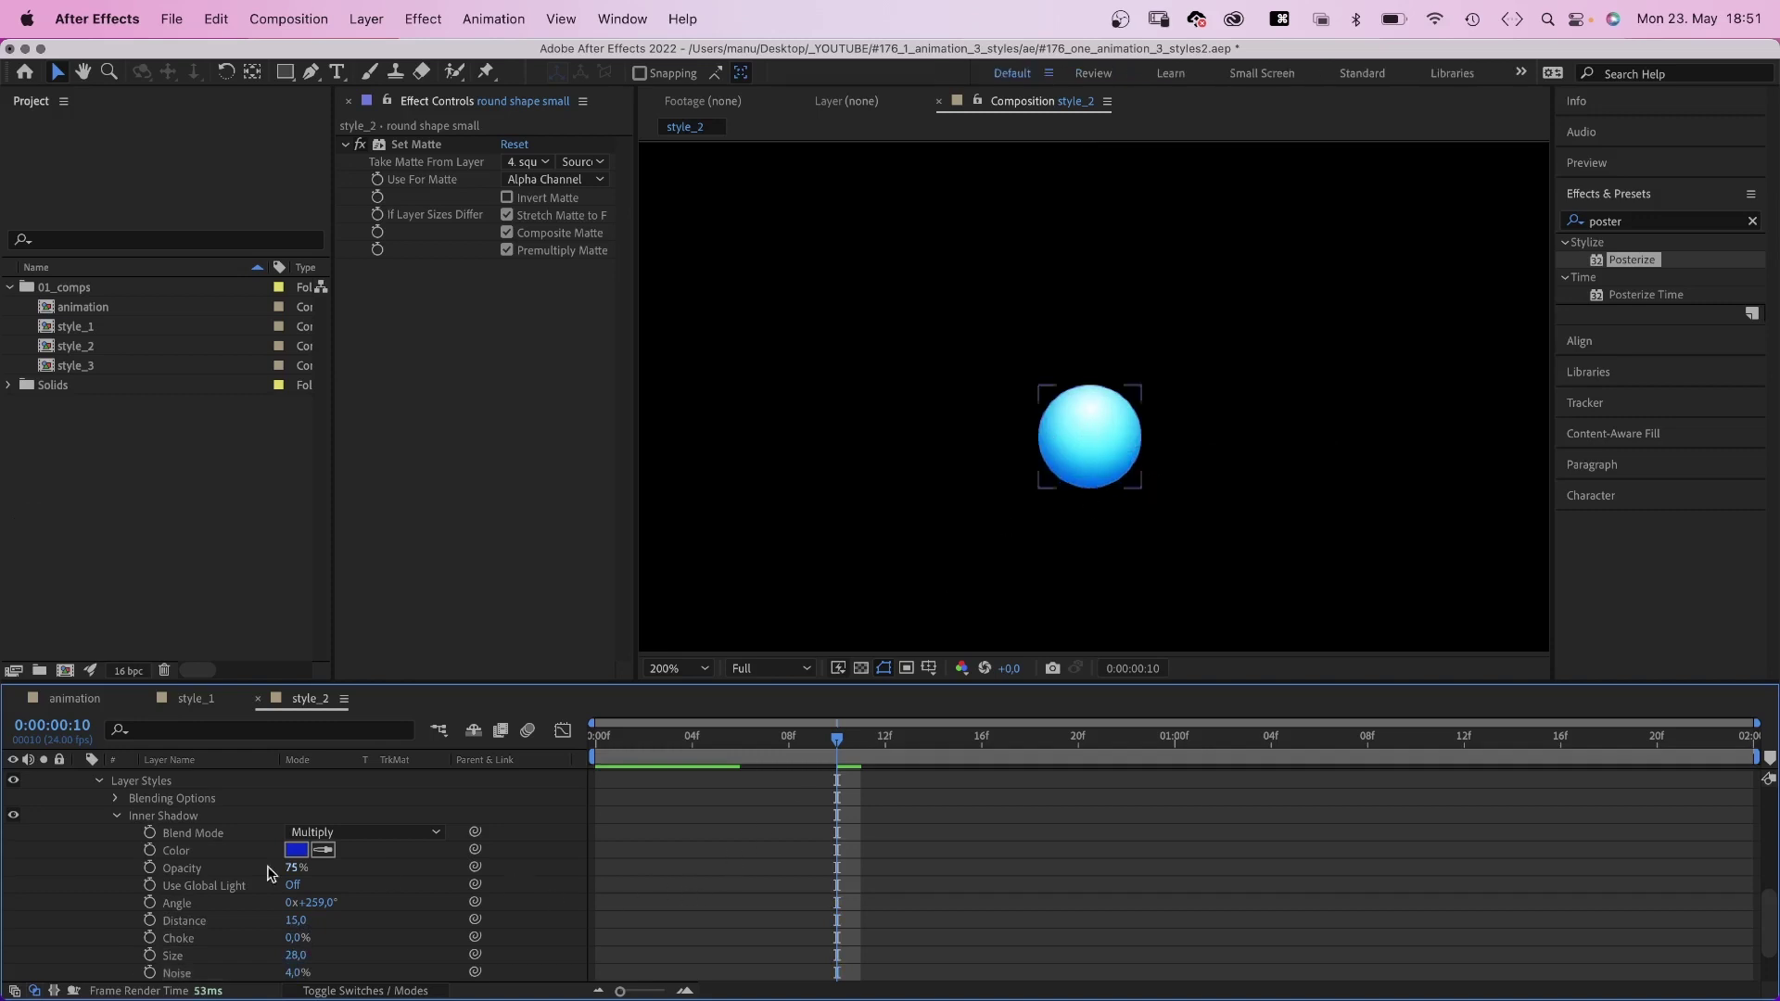
pyautogui.click(117, 816)
# Turn off solo and recolour the square layer's fill to pink #FF387B.
pyautogui.click(98, 795)
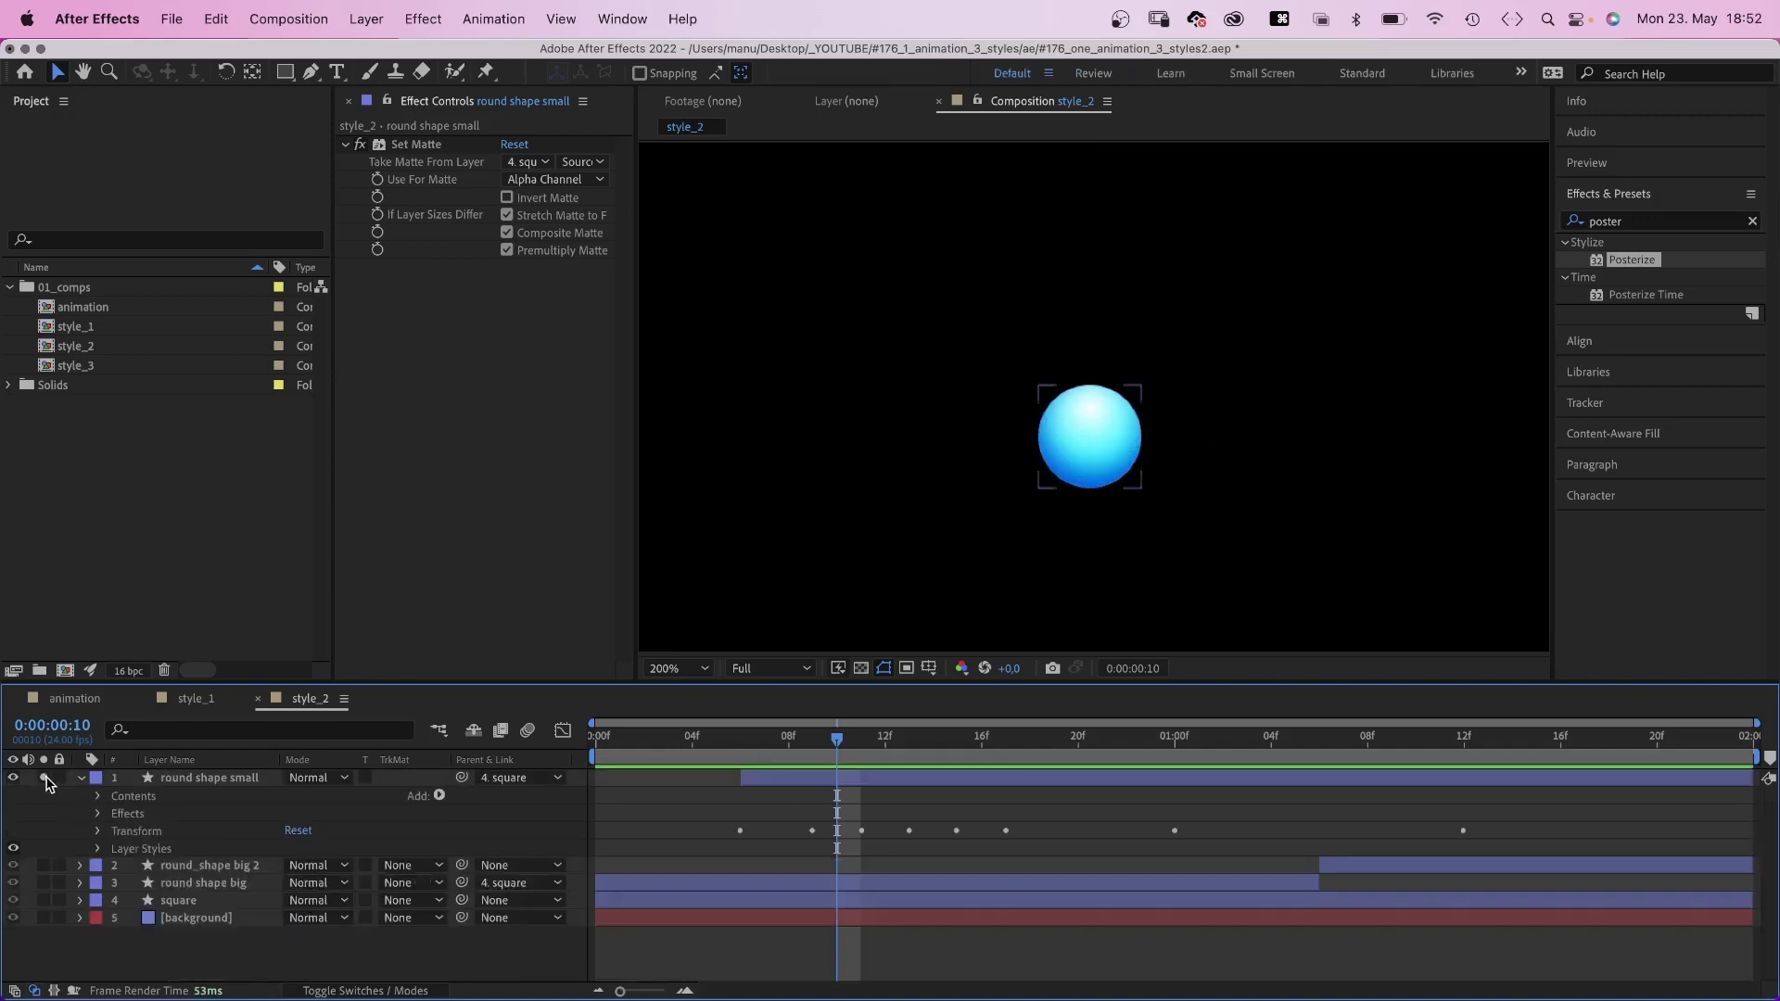
pyautogui.click(44, 779)
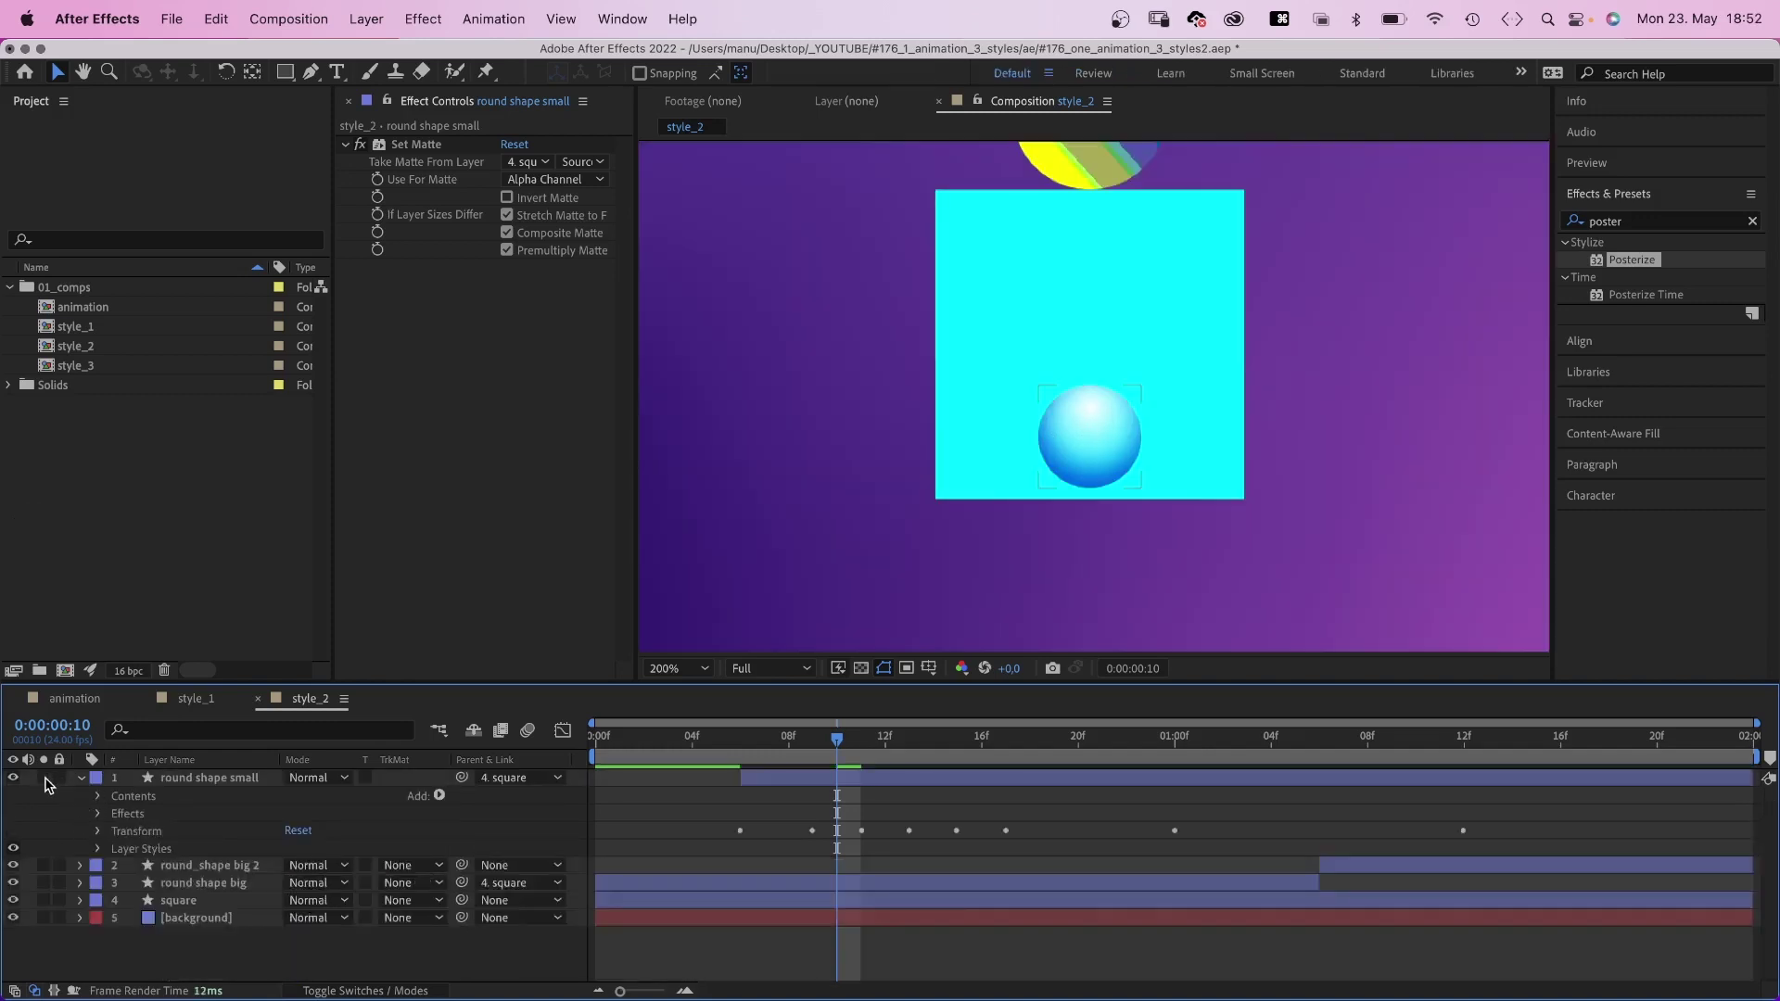
pyautogui.click(181, 903)
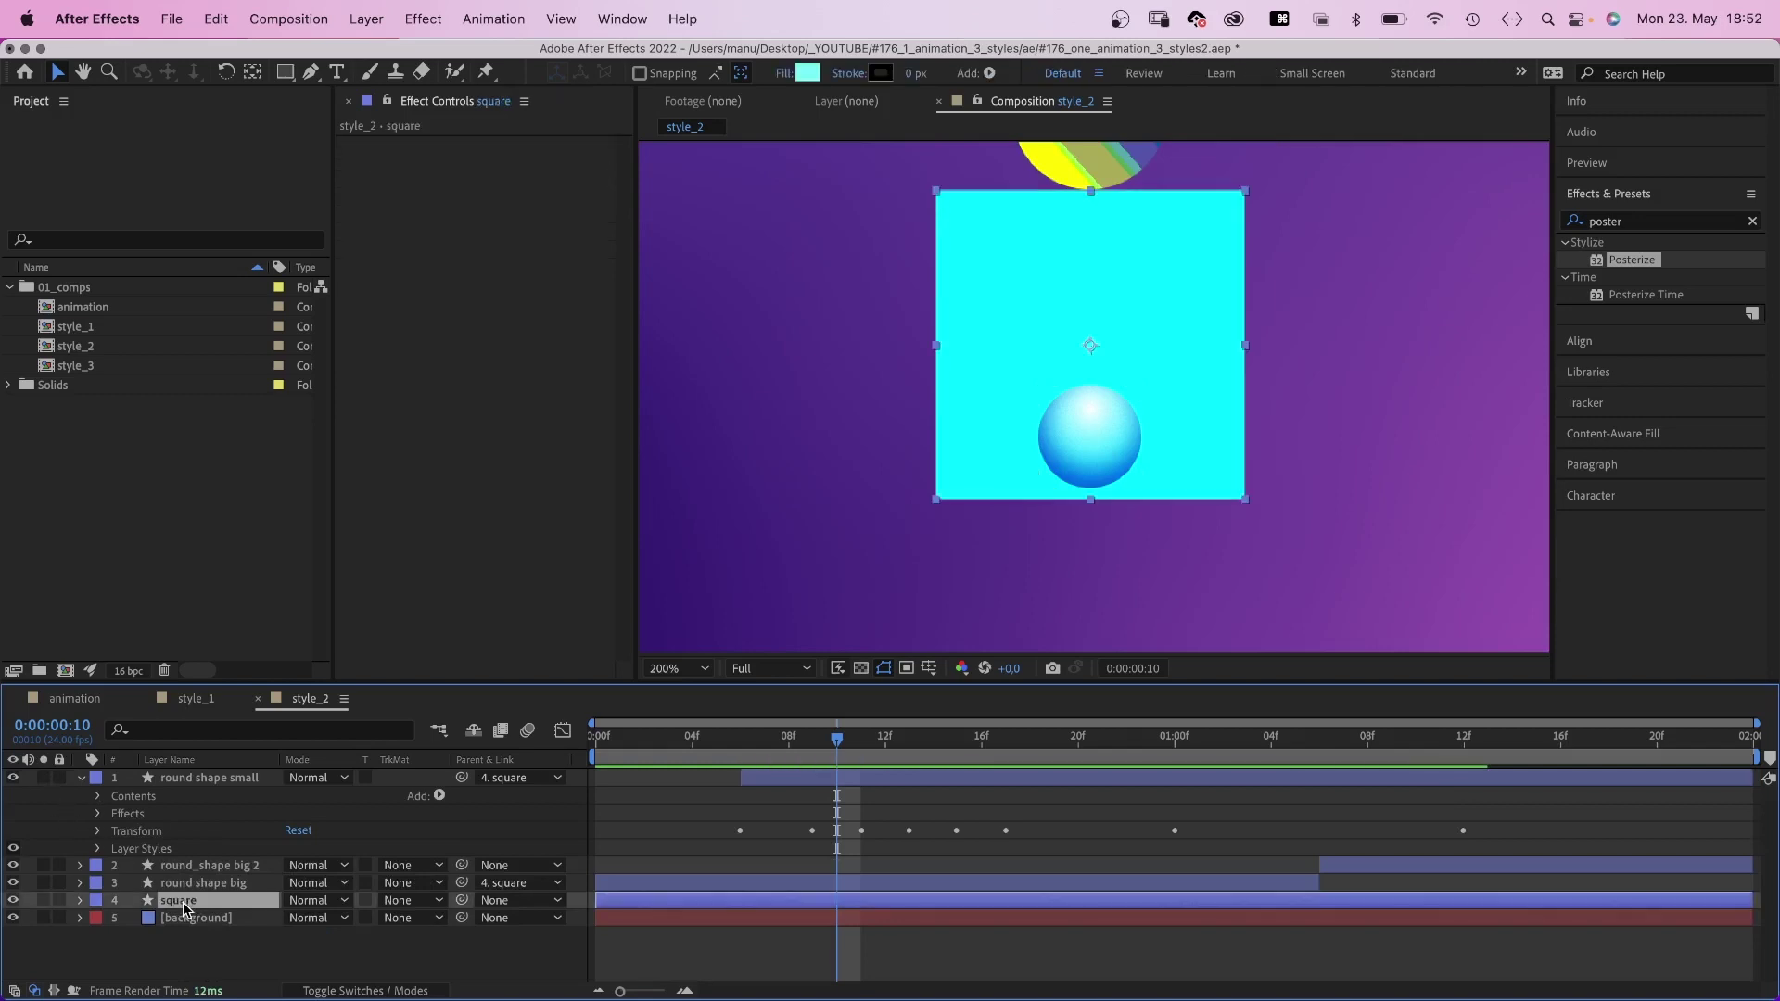
pyautogui.click(806, 73)
pyautogui.moveTo(945, 371); pyautogui.dragTo(934, 475)
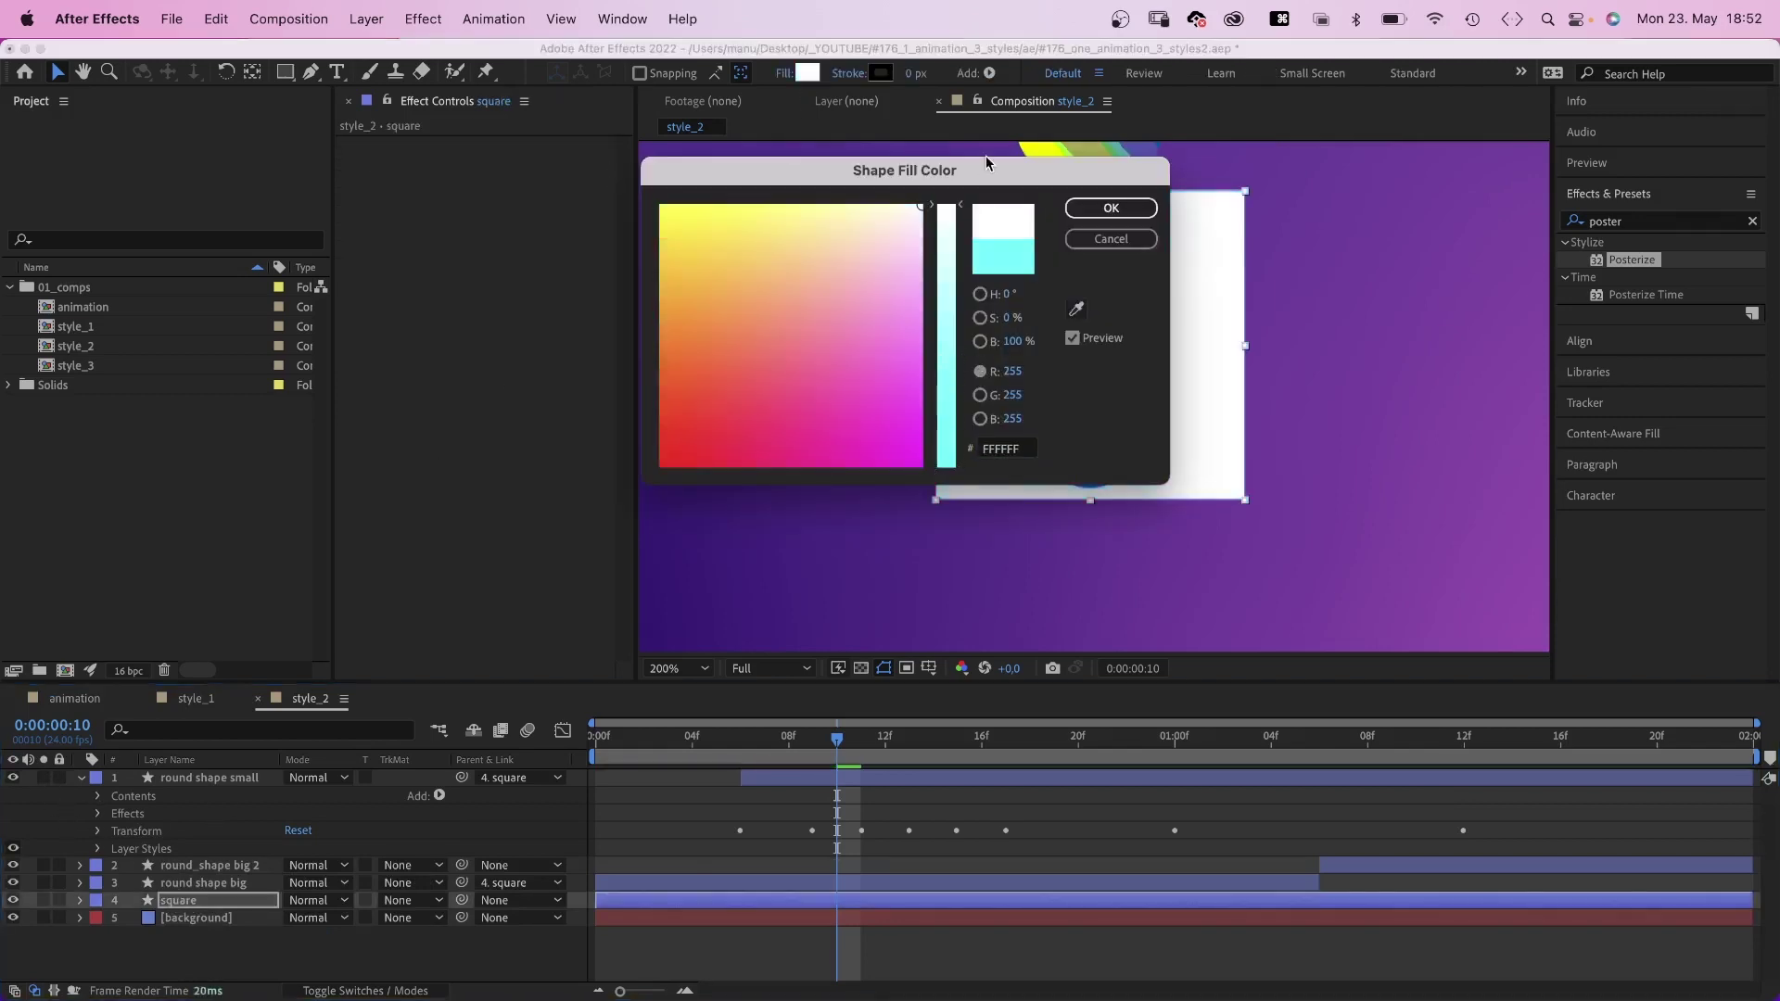
pyautogui.moveTo(779, 369)
pyautogui.mouseDown()
pyautogui.moveTo(755, 402)
pyautogui.moveTo(788, 409)
pyautogui.mouseUp()
pyautogui.click(1110, 208)
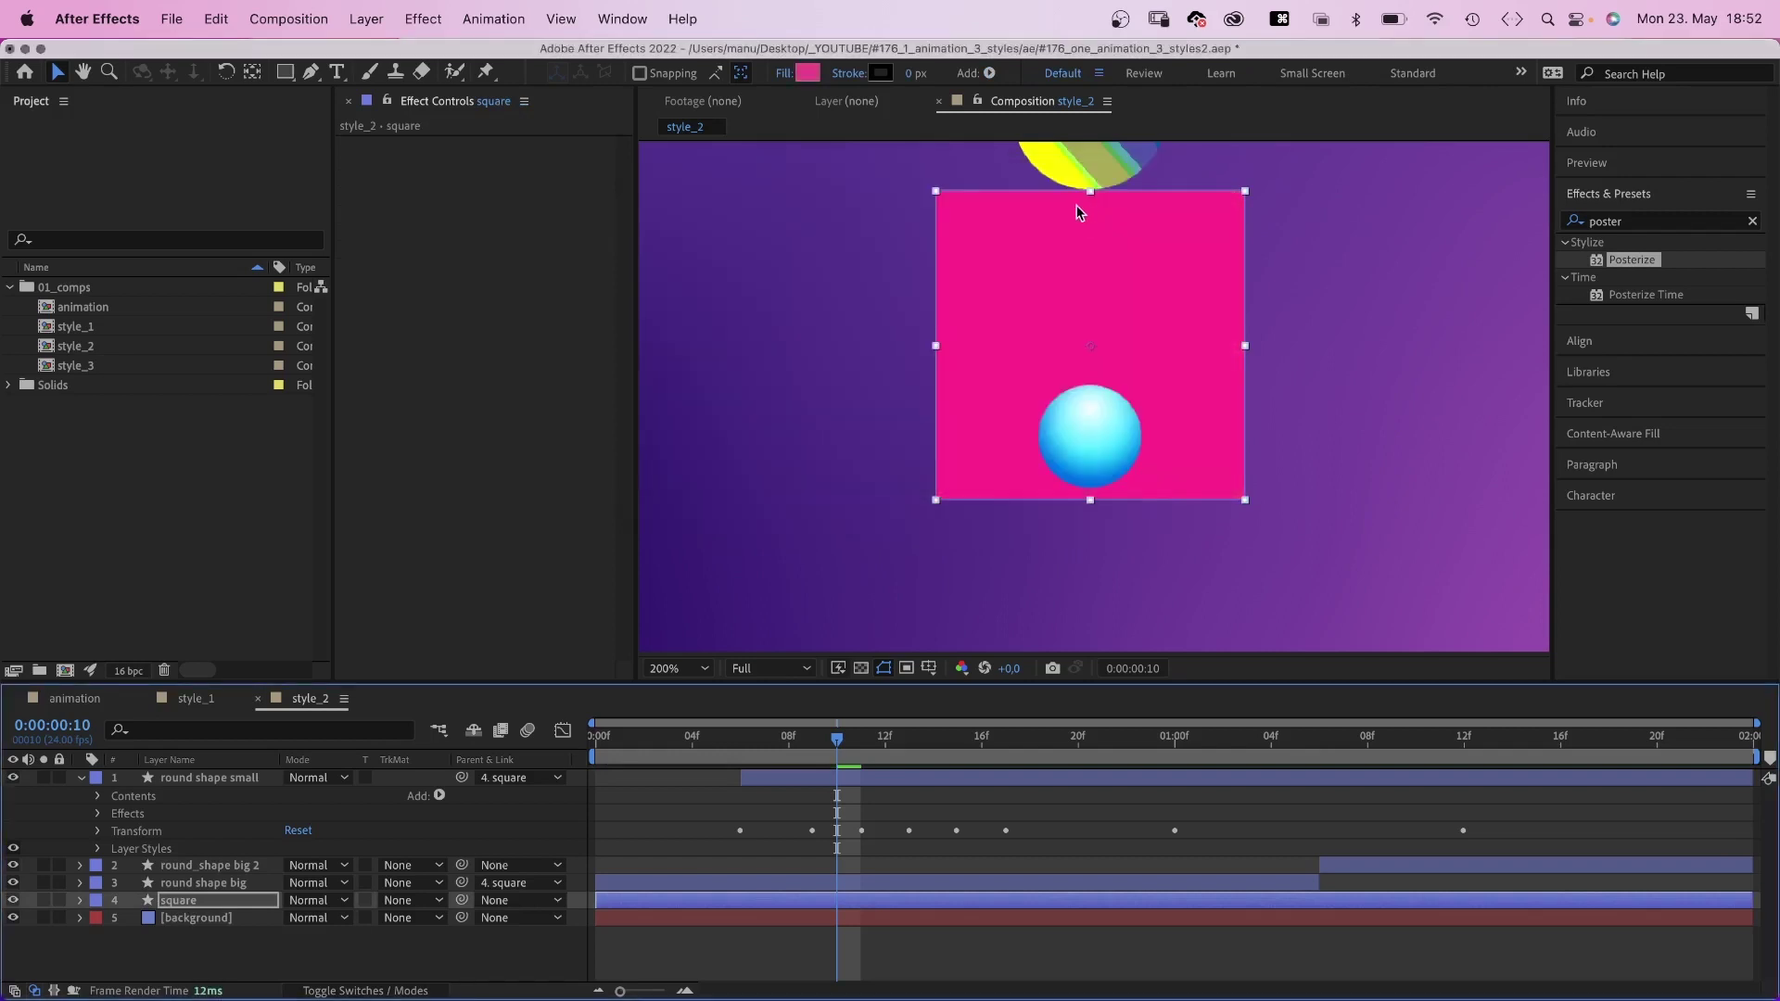
# Duplicate the square as square 2 and give it a violet fill.
pyautogui.click(172, 903)
pyautogui.press('super+d')
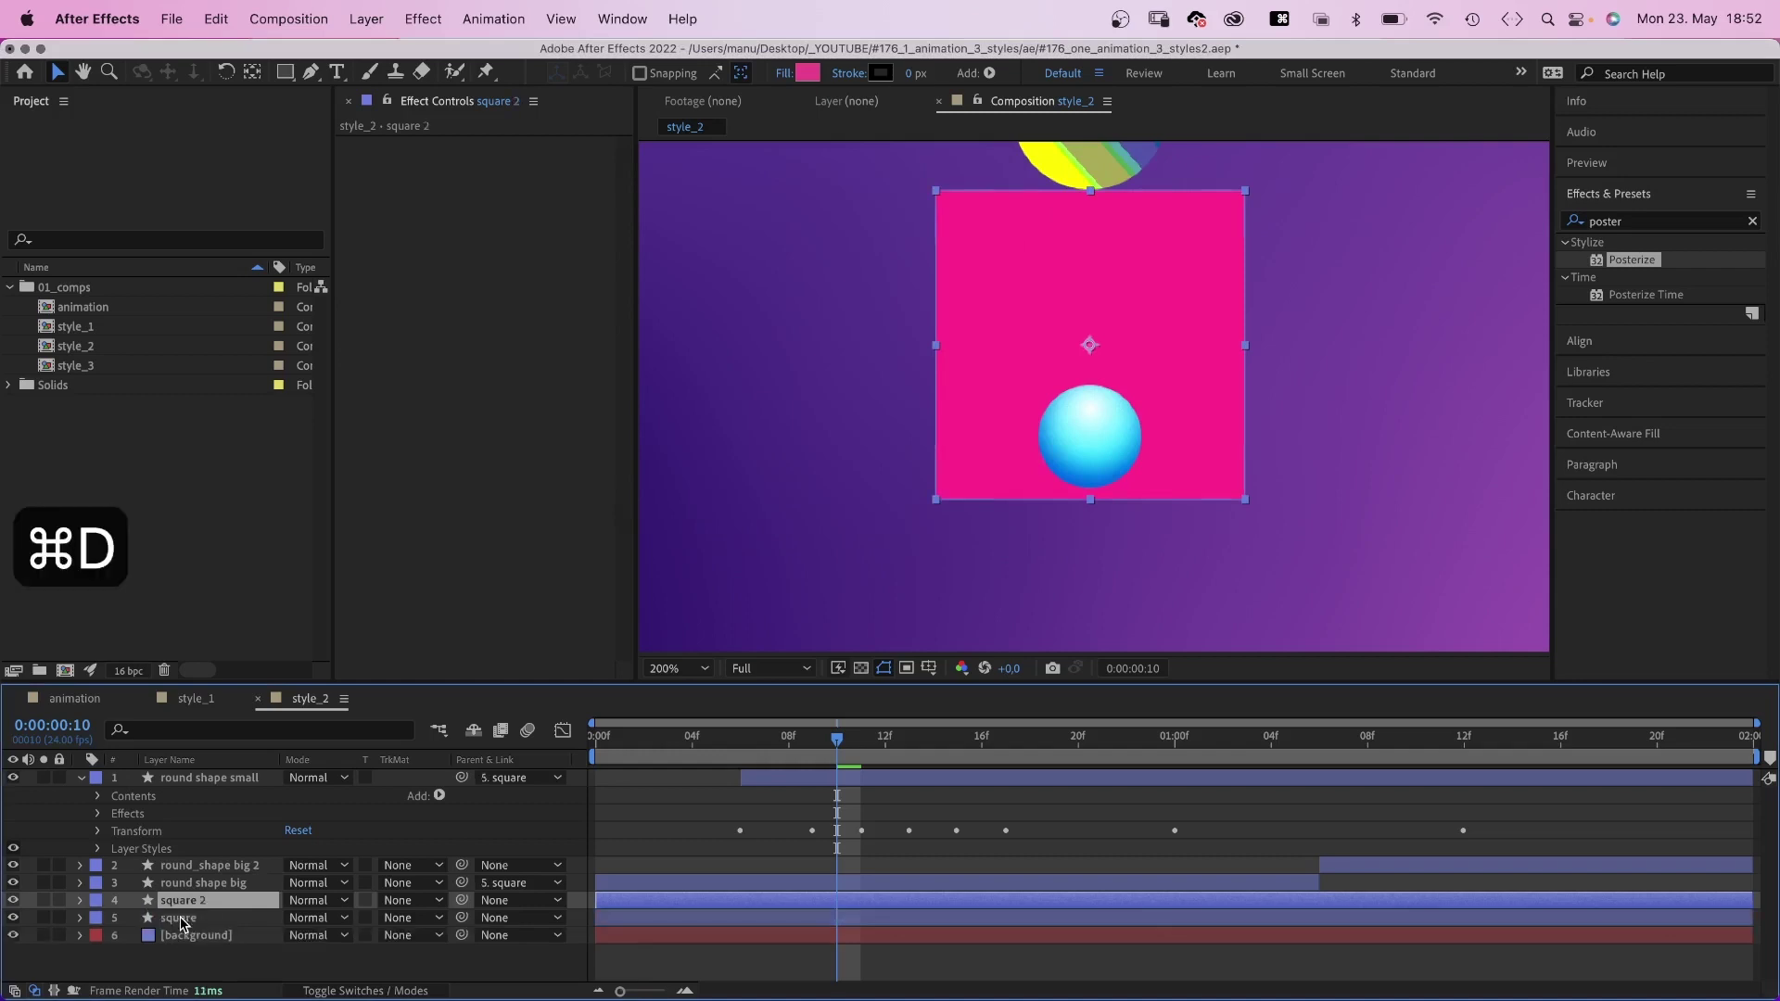
pyautogui.click(808, 73)
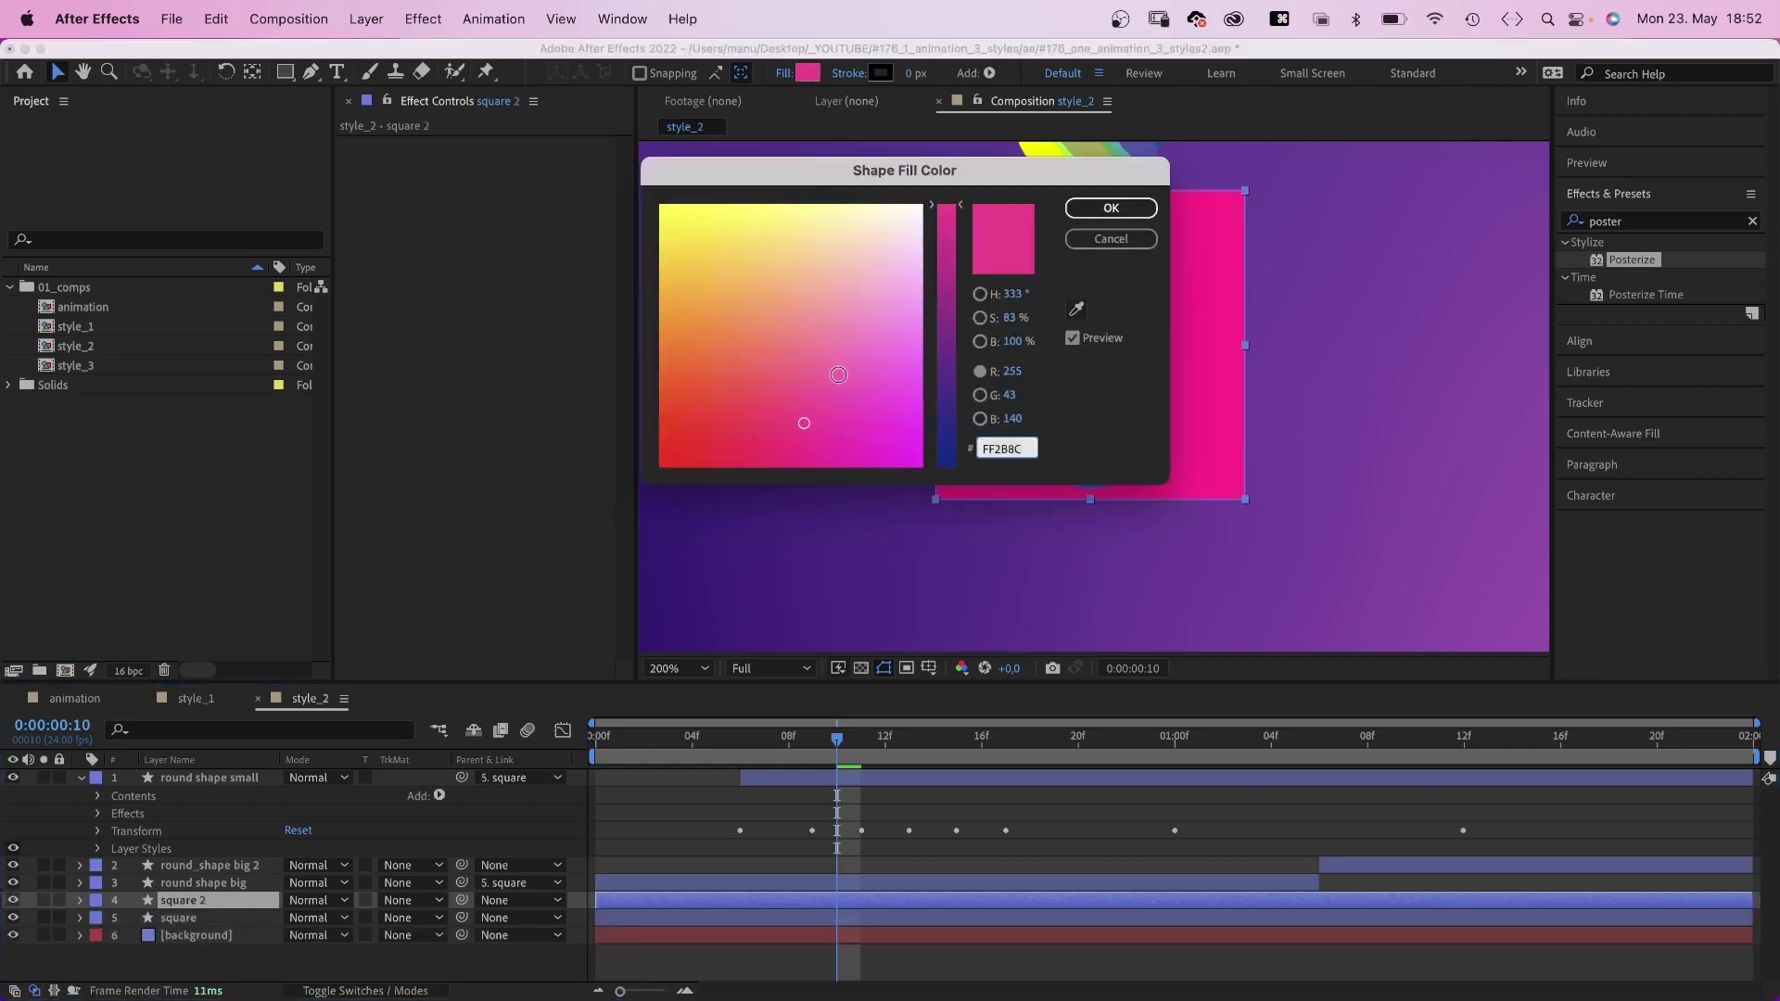
pyautogui.click(946, 403)
pyautogui.click(1111, 209)
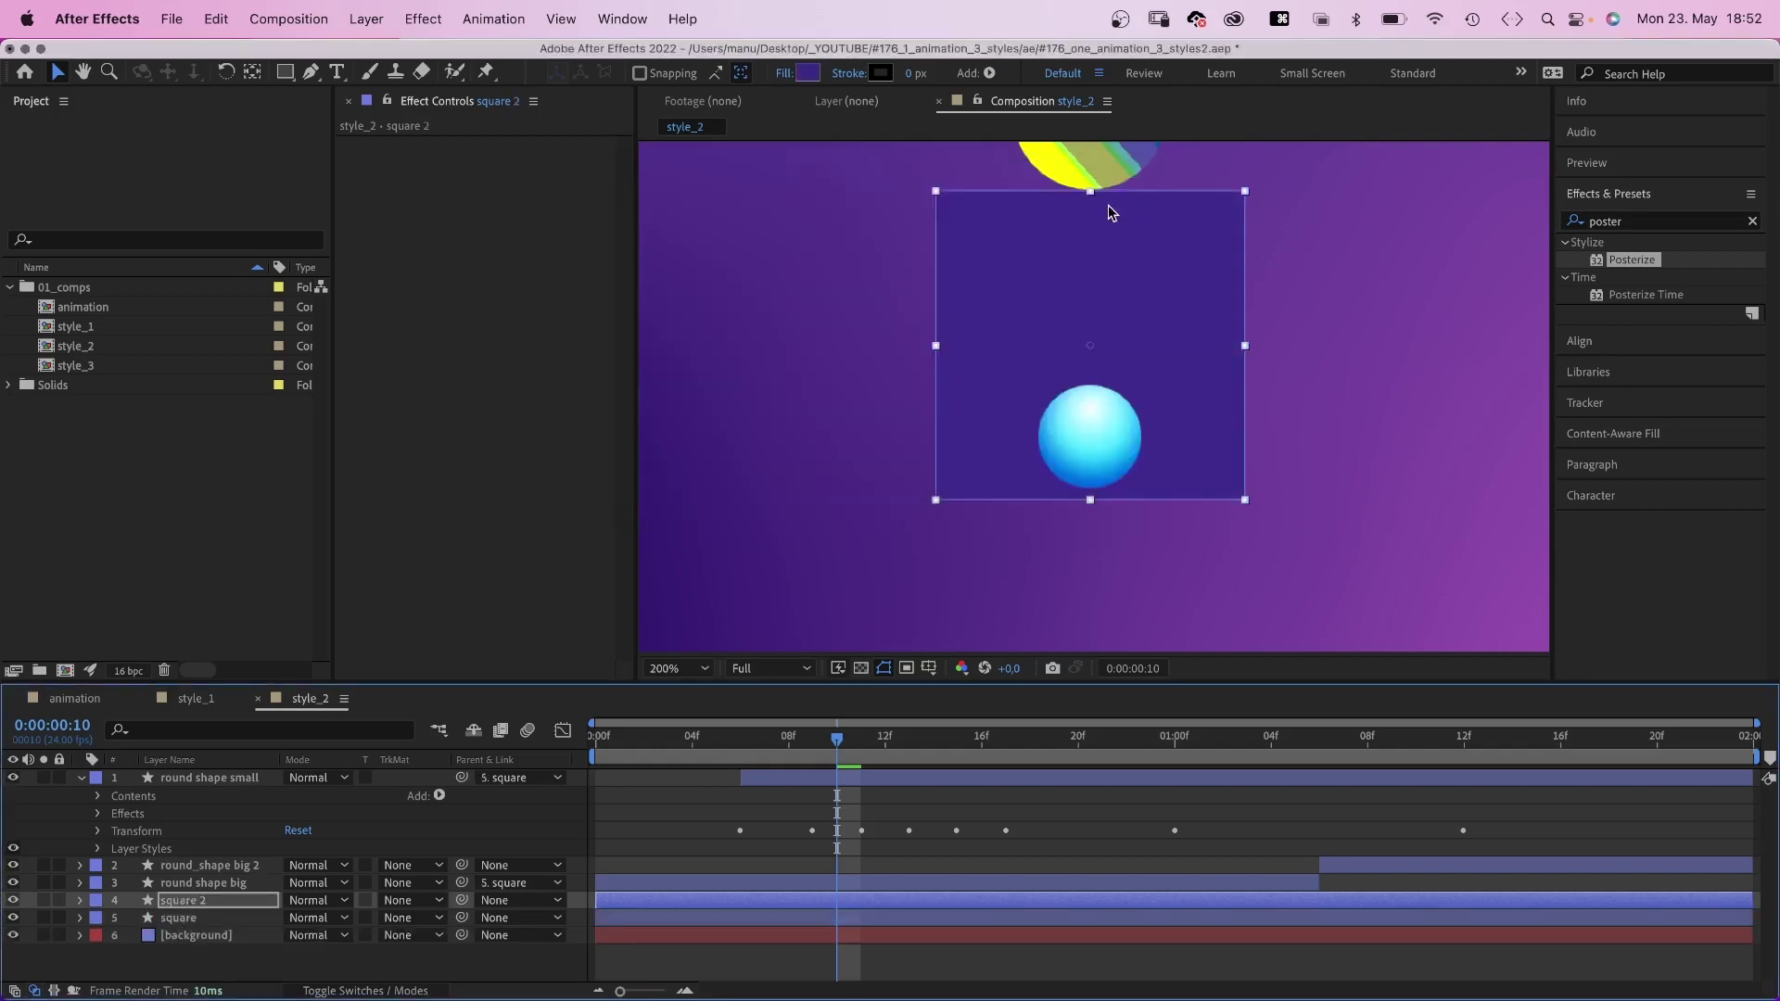
# Apply CC Ball Action to square 2 with Grid Spacing 2 and Ball Size 20.
pyautogui.click(1622, 225)
pyautogui.write('cc ba')
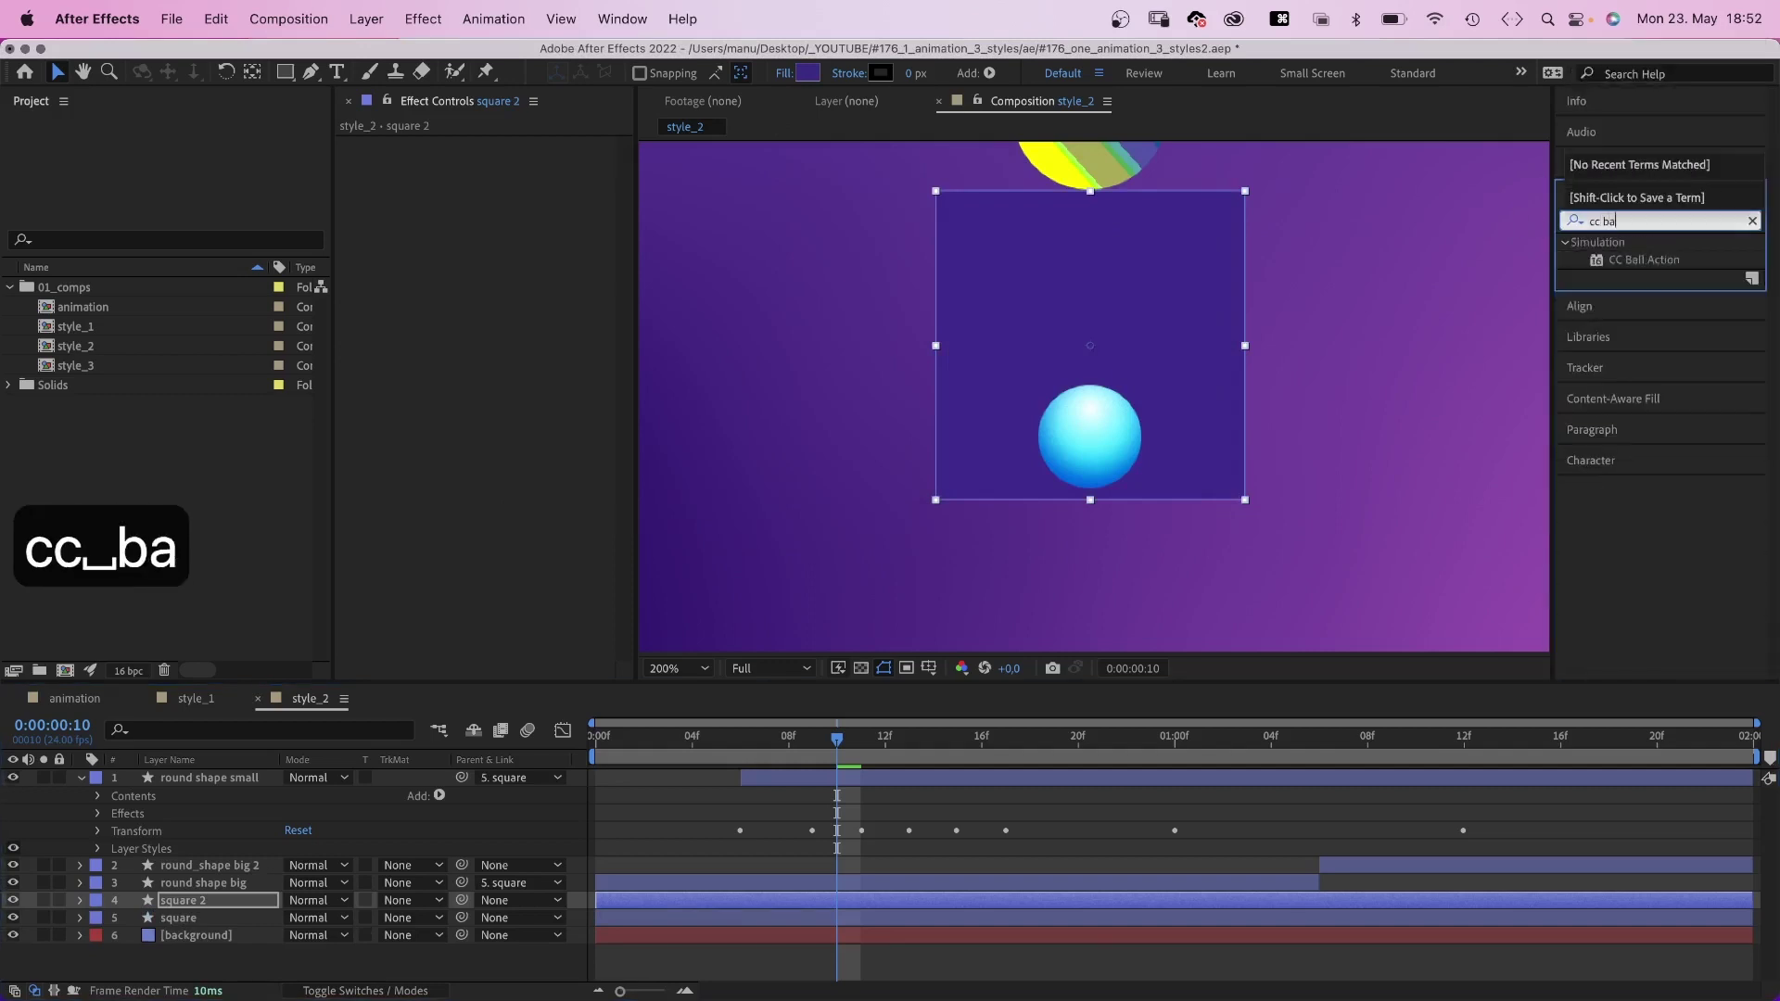
pyautogui.moveTo(1599, 269); pyautogui.dragTo(437, 262)
pyautogui.click(506, 333)
pyautogui.write('2')
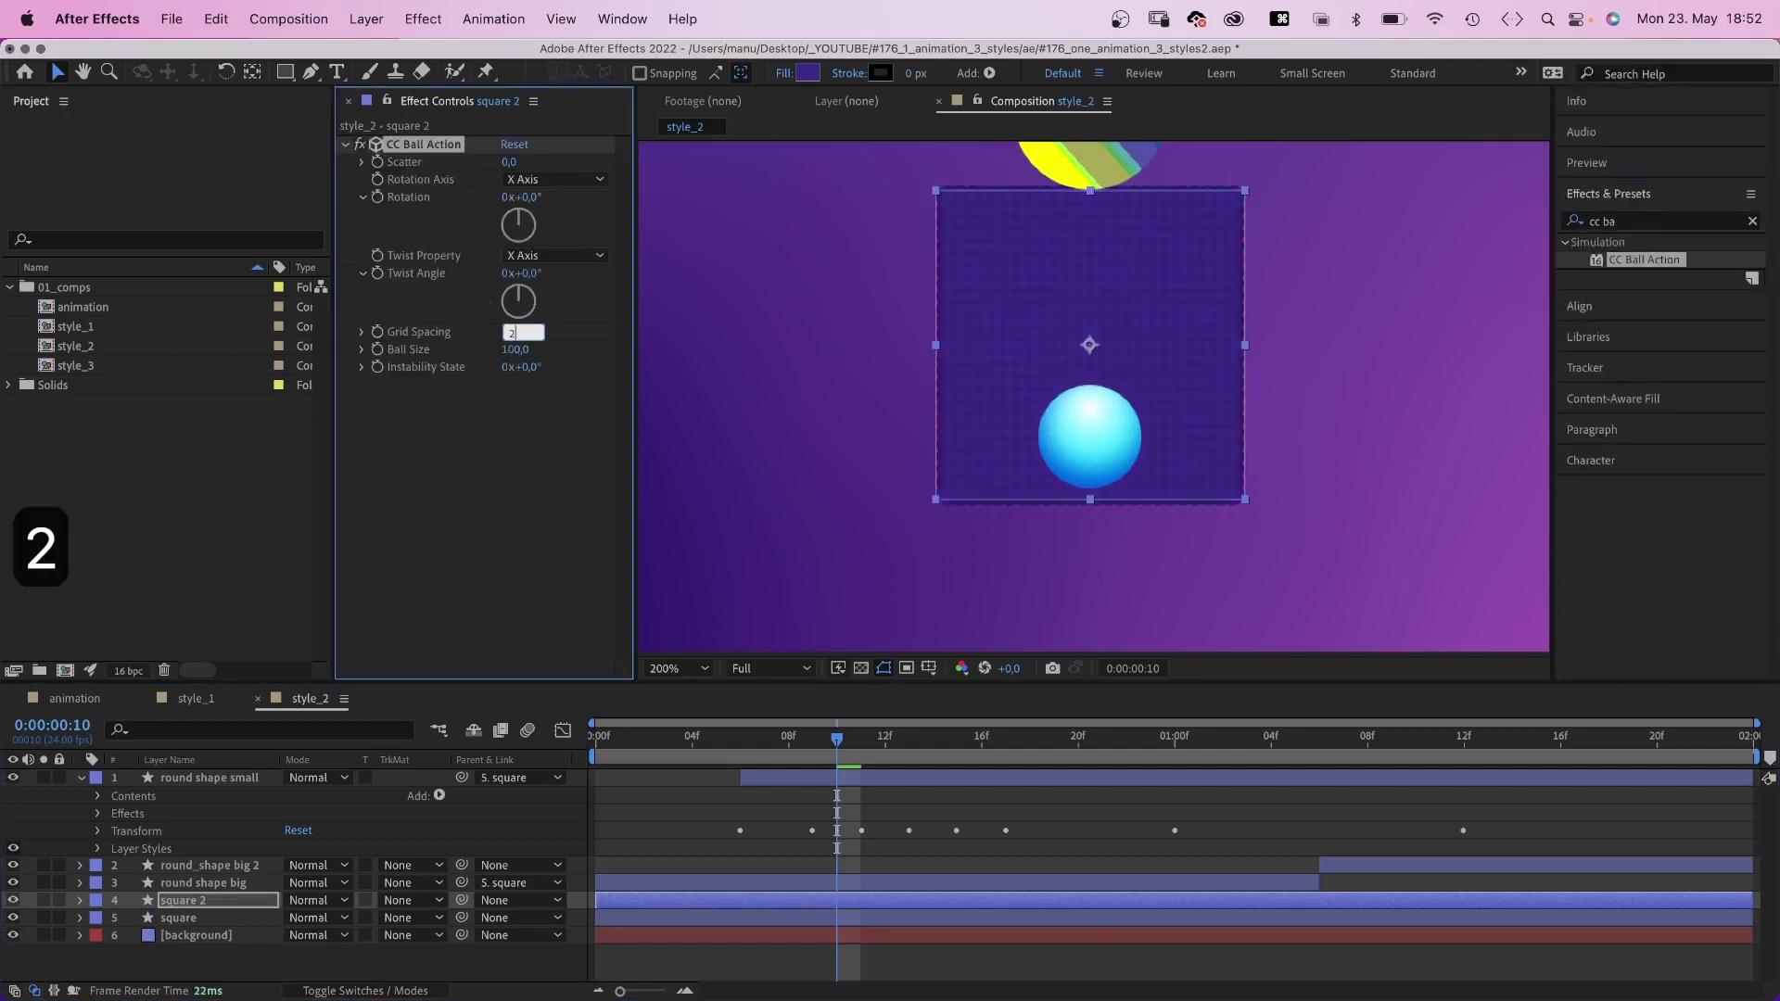
pyautogui.press('Return')
pyautogui.click(505, 353)
pyautogui.write('20')
pyautogui.press('Return')
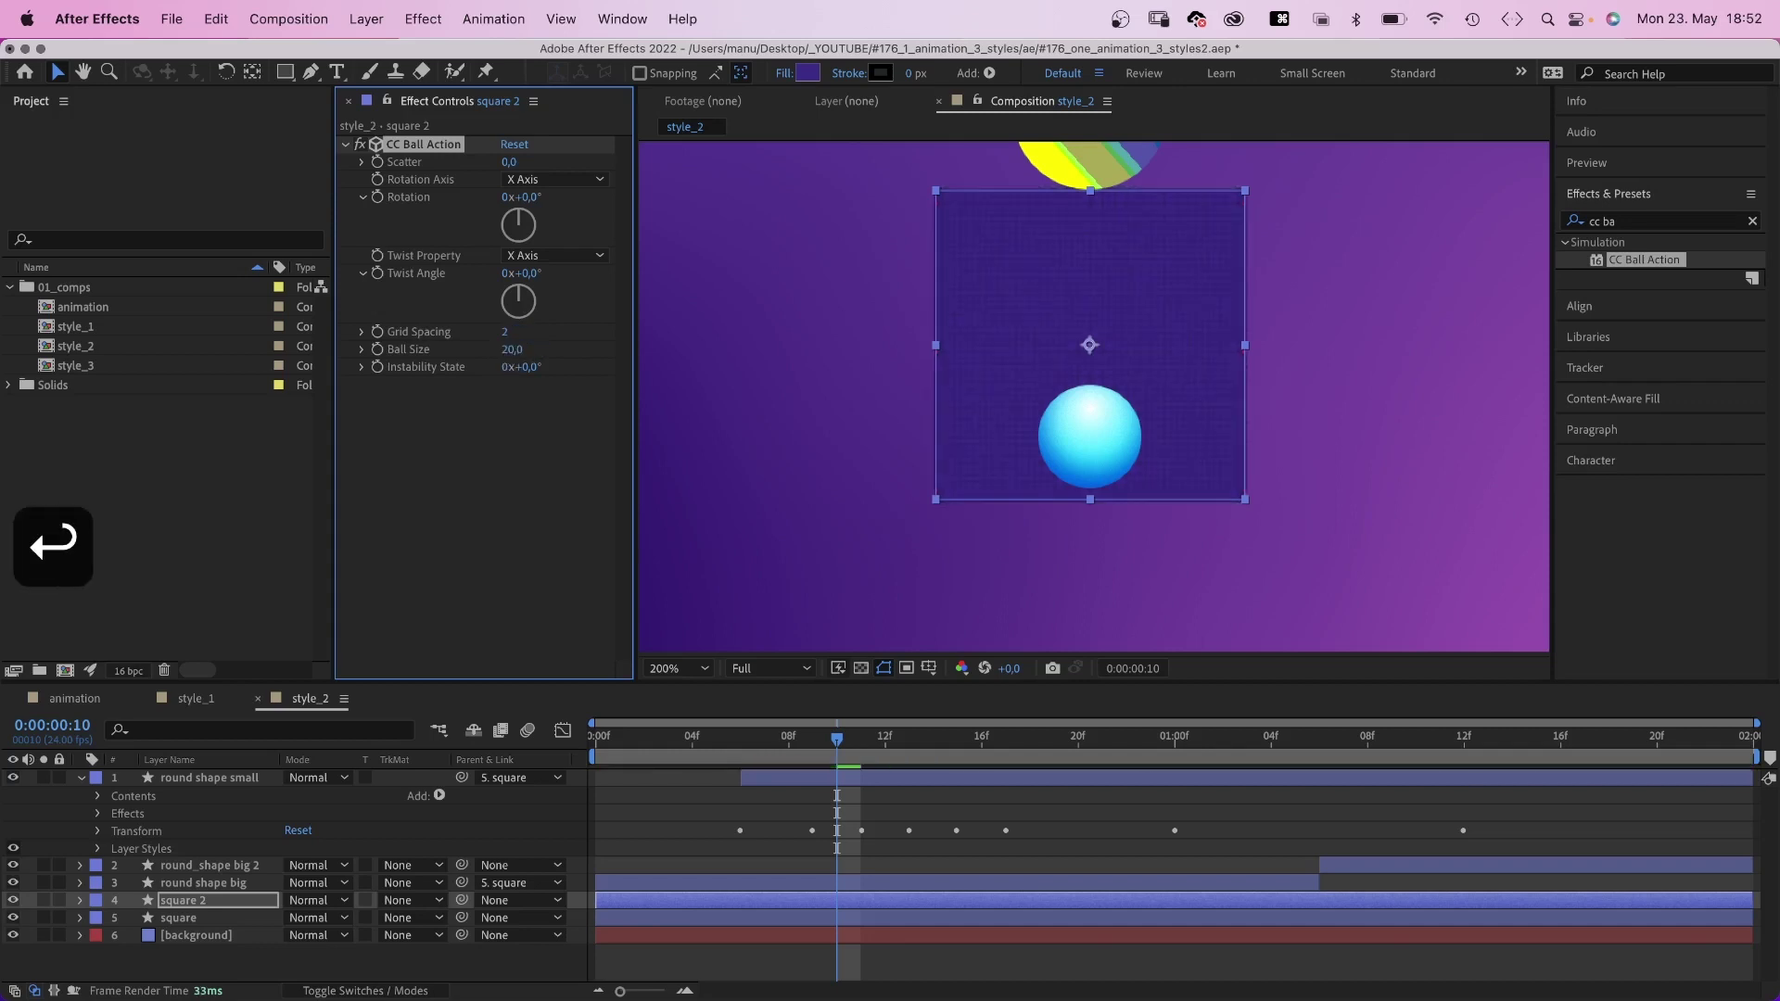
pyautogui.scroll(1, 1137, 391)
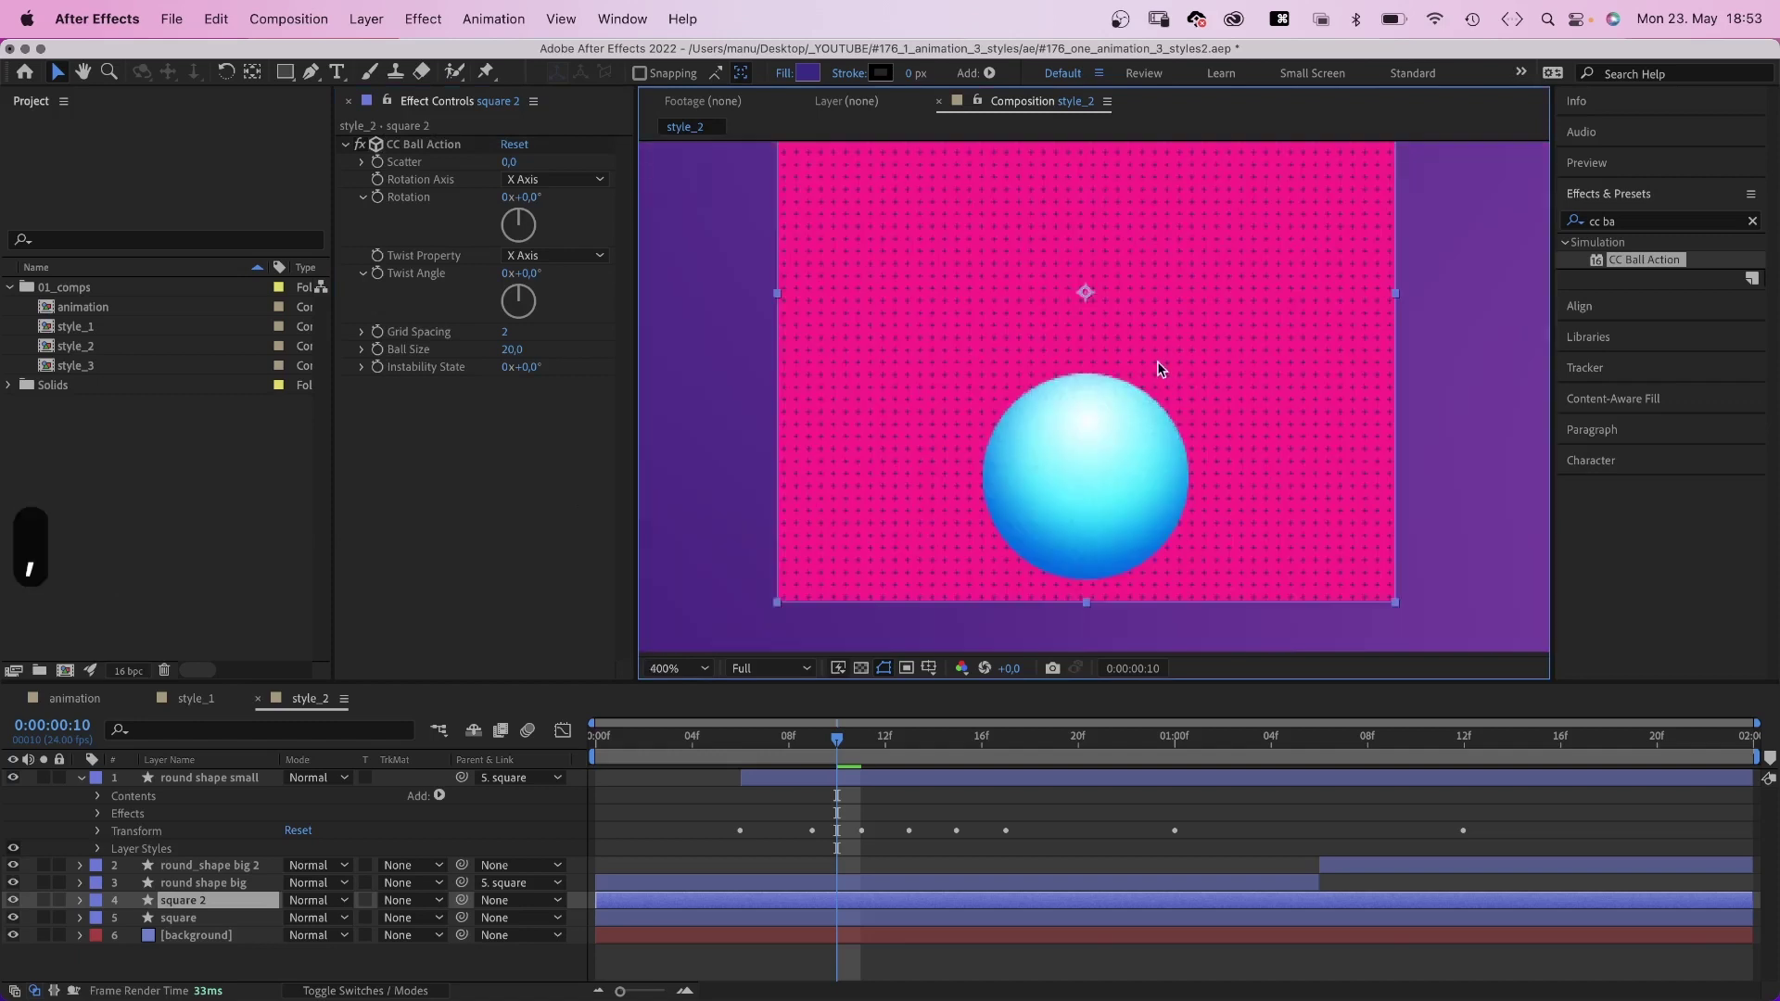
pyautogui.scroll(-1, 1158, 362)
pyautogui.click(278, 965)
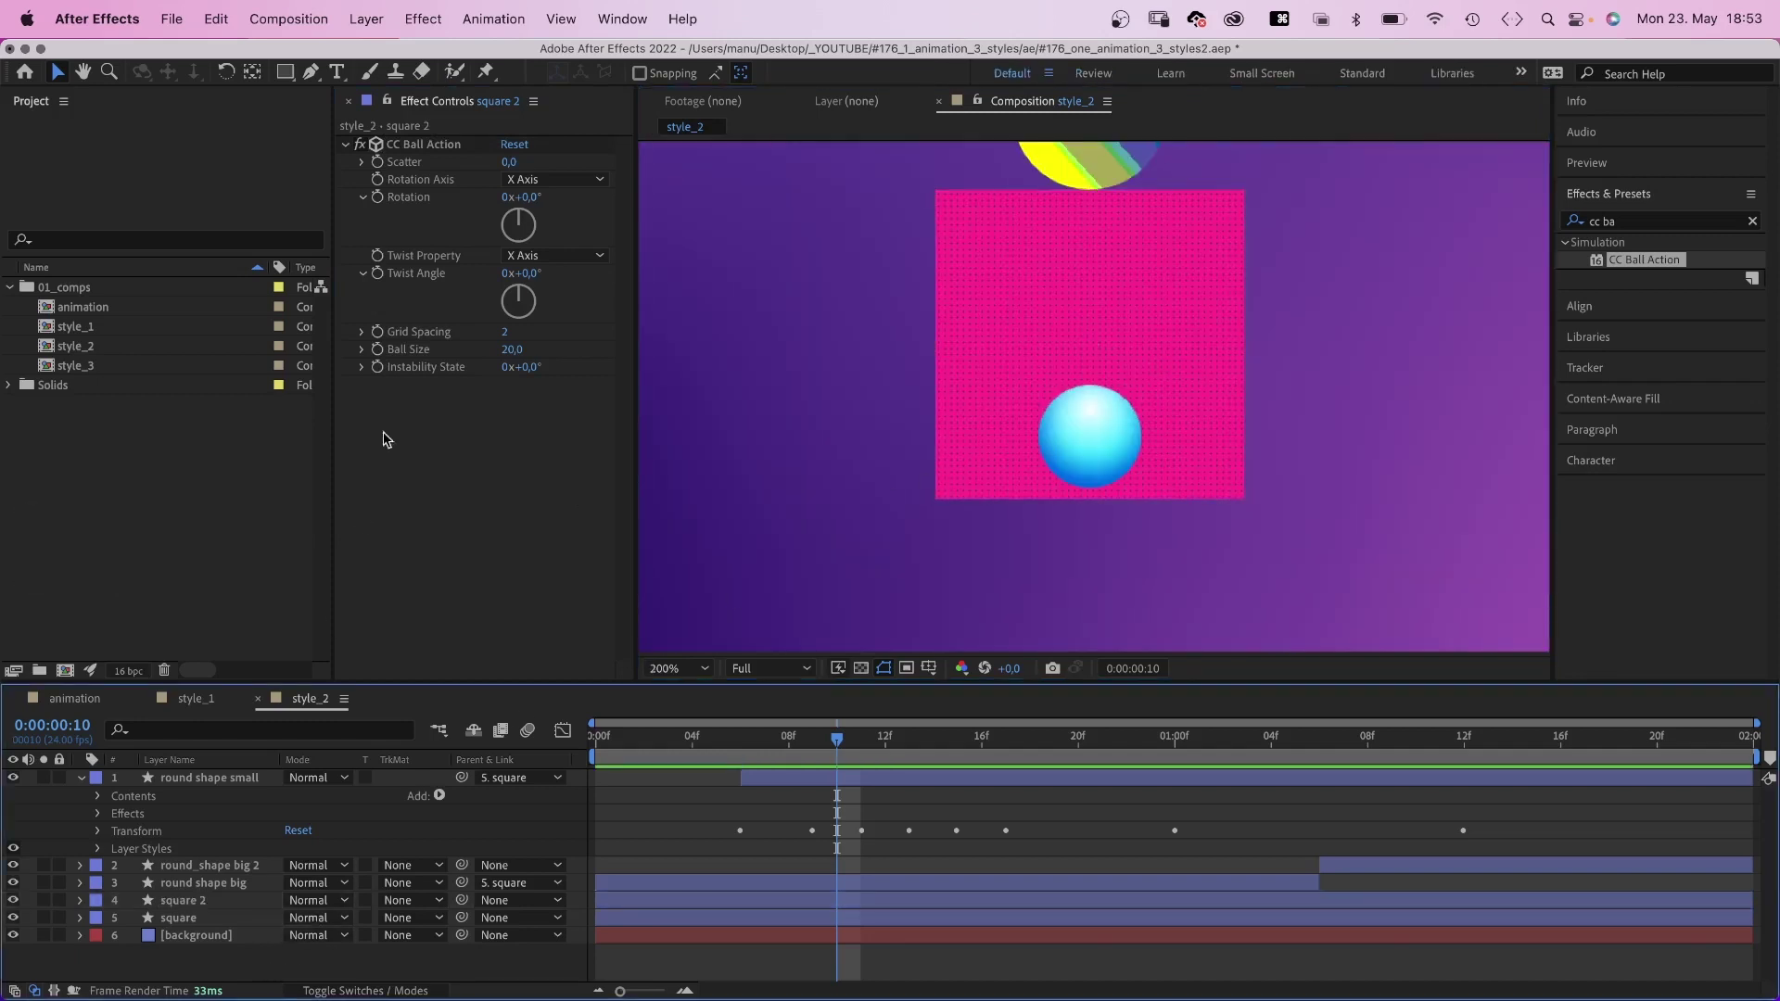
# Draw a two-point line across the square with the Pen tool and no fill.
pyautogui.click(311, 72)
pyautogui.click(896, 378)
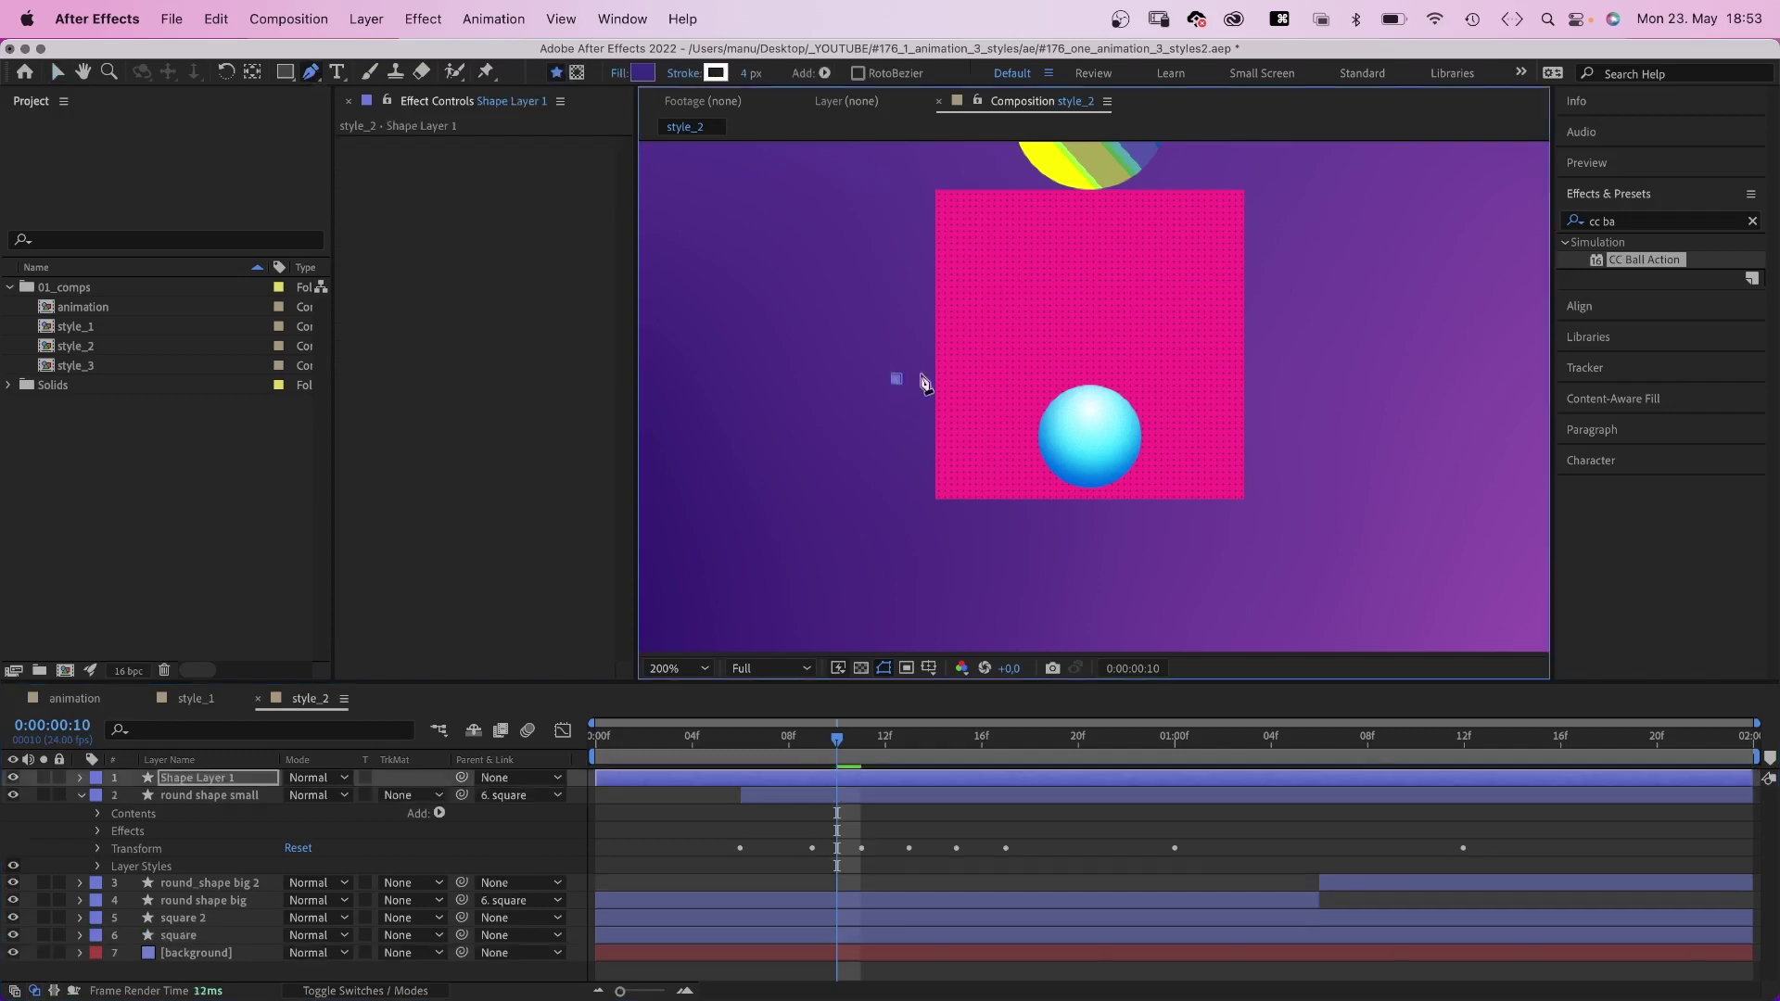
pyautogui.click(1313, 291)
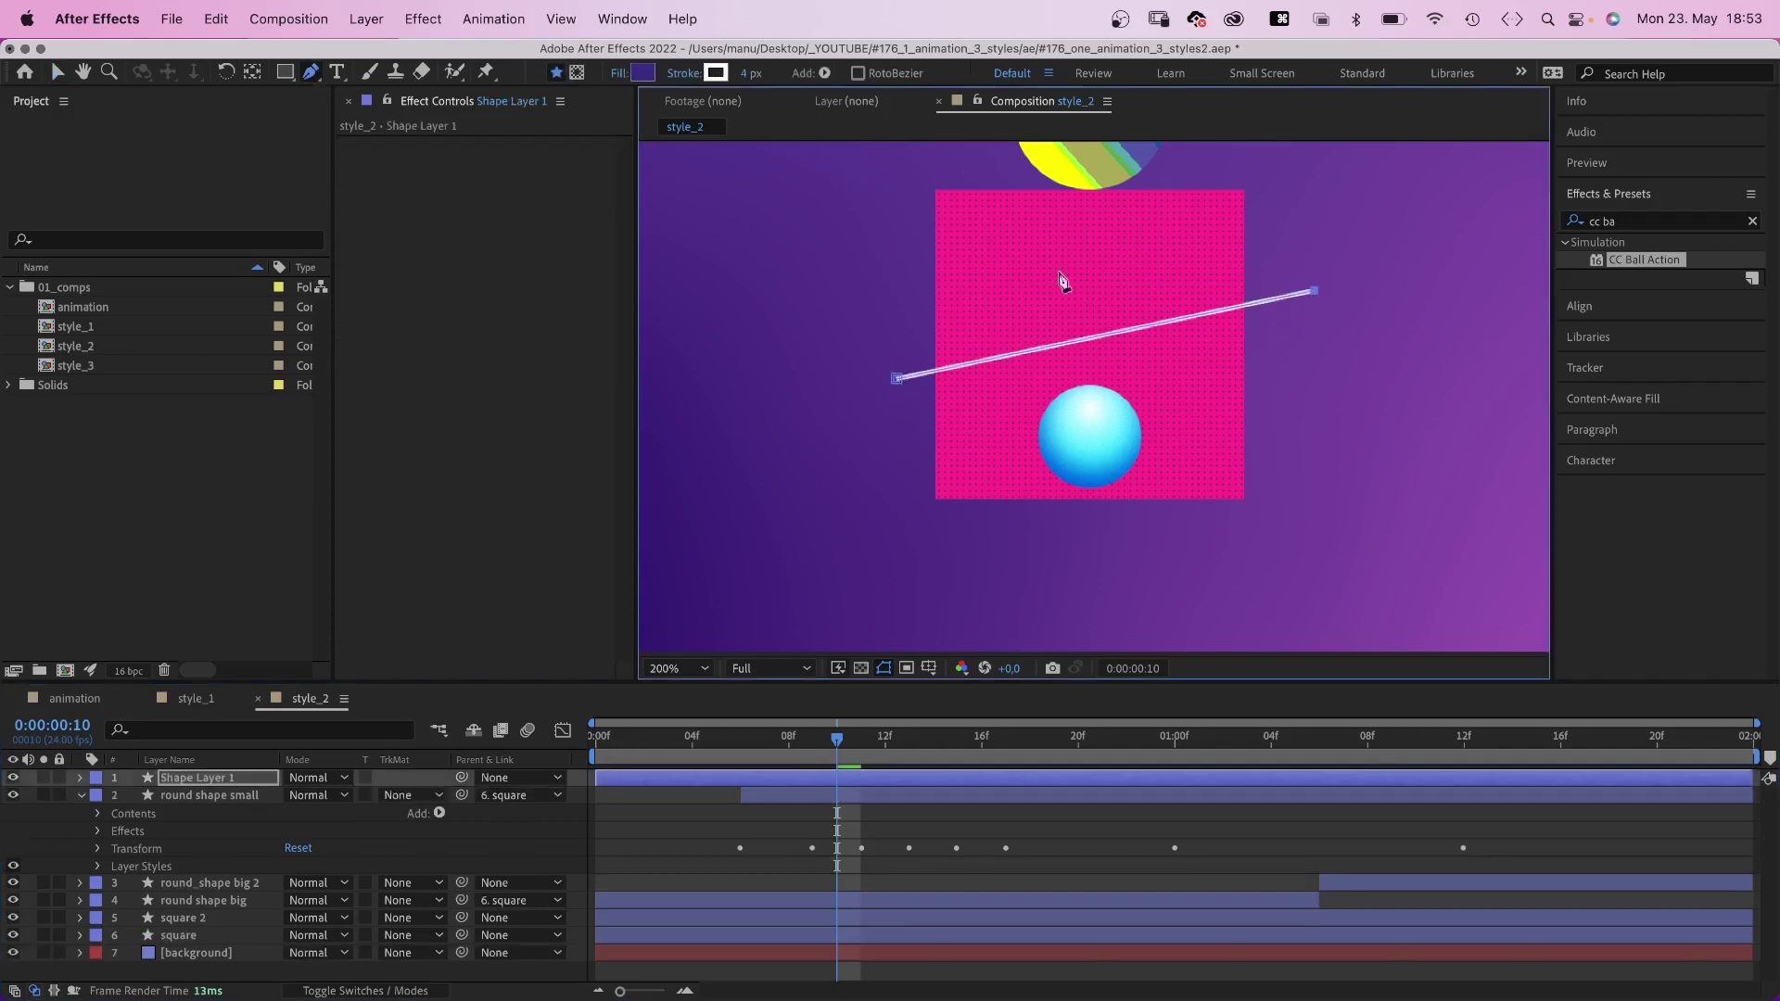
pyautogui.click(620, 74)
pyautogui.click(933, 326)
pyautogui.click(1099, 445)
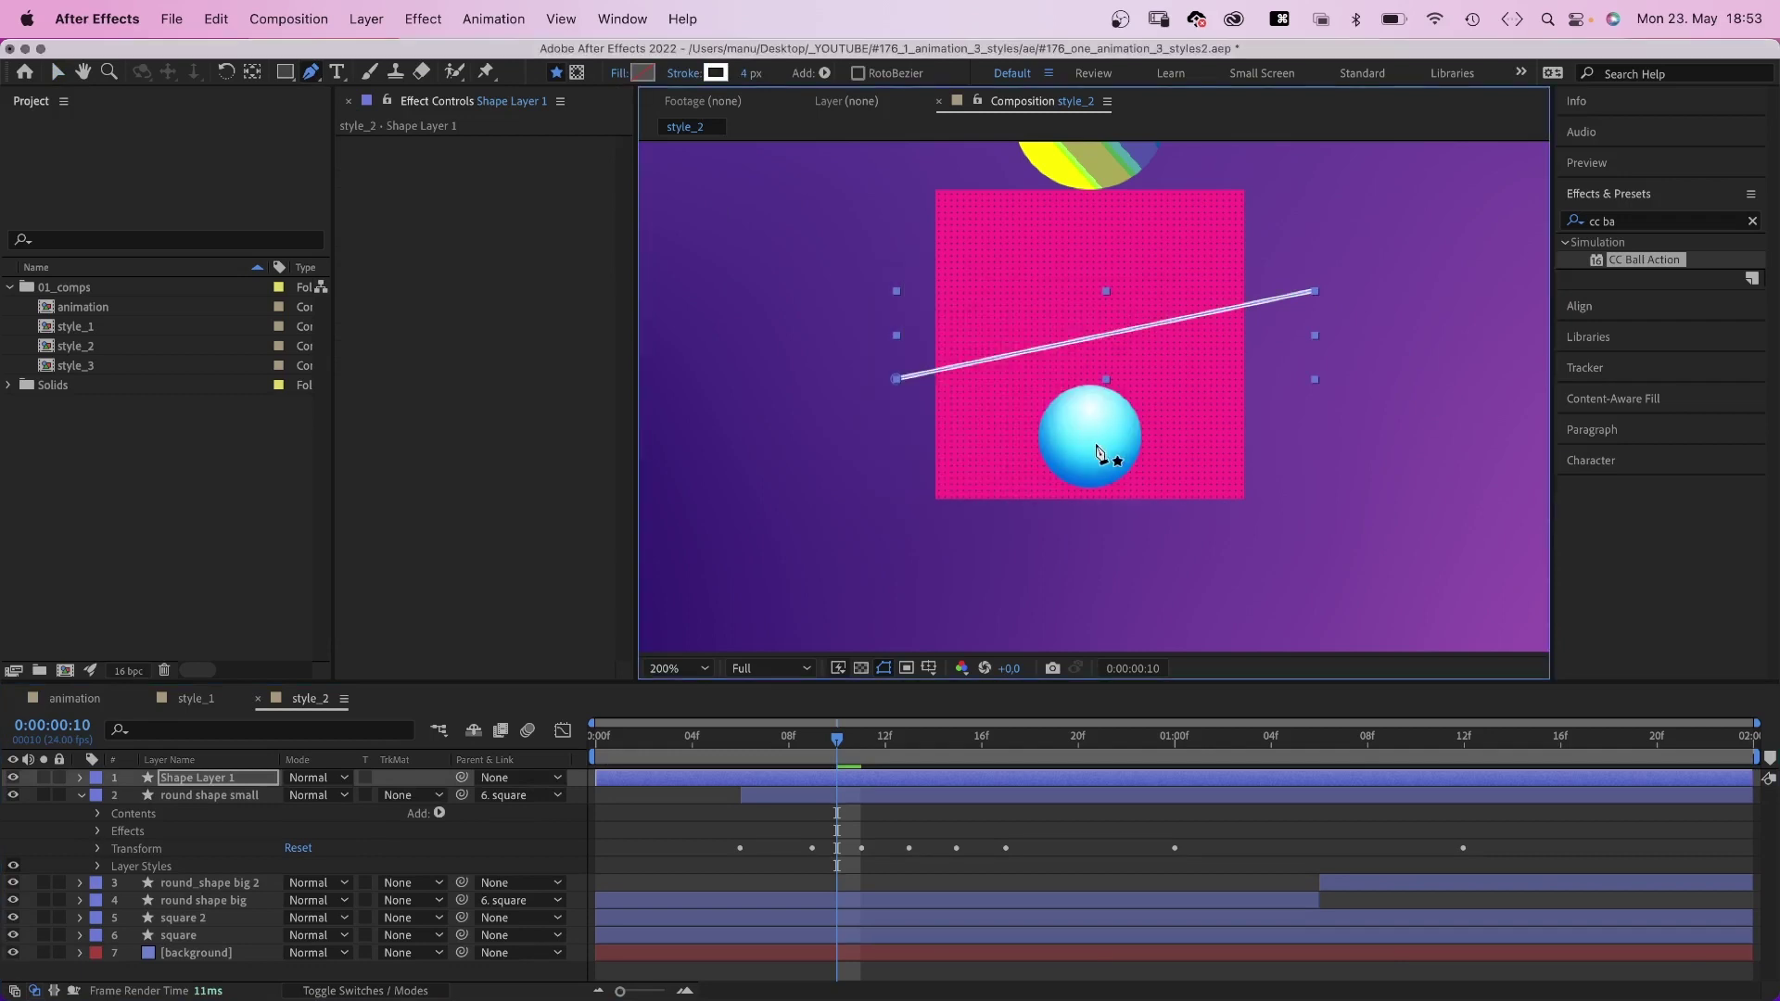
# Give the line a yellow 5 px stroke.
pyautogui.click(717, 74)
pyautogui.click(682, 201)
pyautogui.click(1115, 208)
pyautogui.click(744, 76)
pyautogui.write('5')
pyautogui.press('Return')
# Move Shape Layer 1 just above square 2 and parent it to square 2.
pyautogui.click(171, 781)
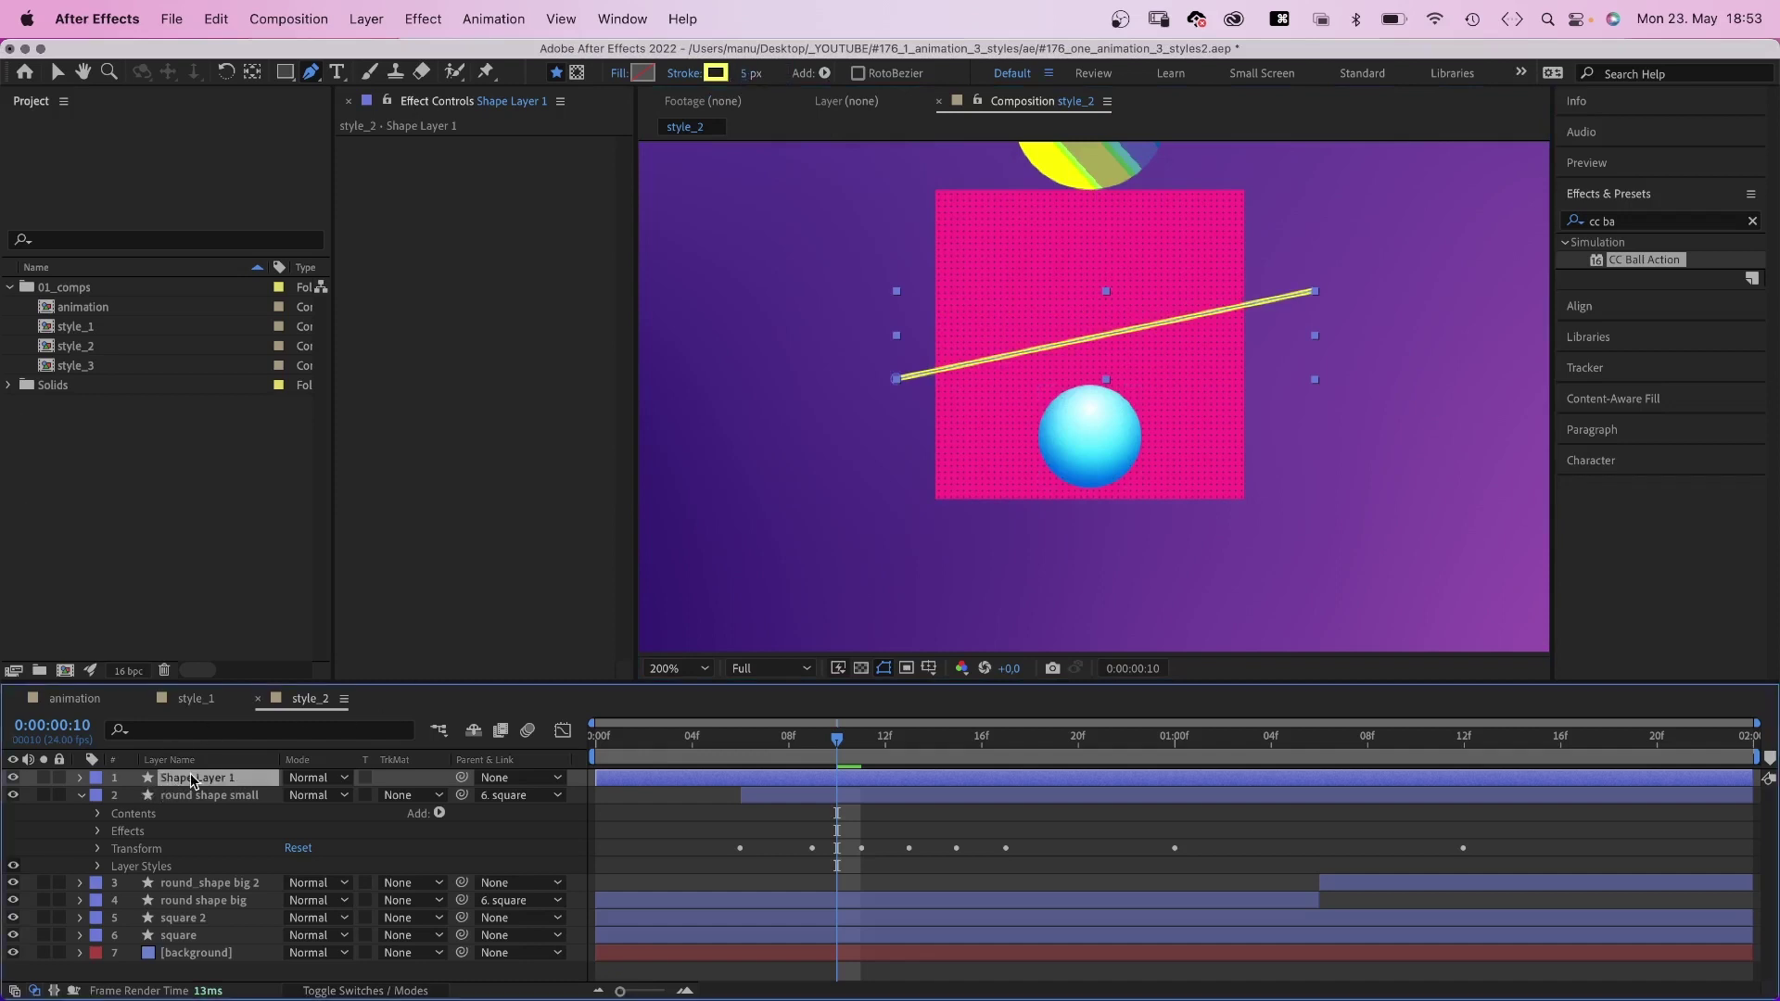
pyautogui.moveTo(190, 783); pyautogui.dragTo(197, 911)
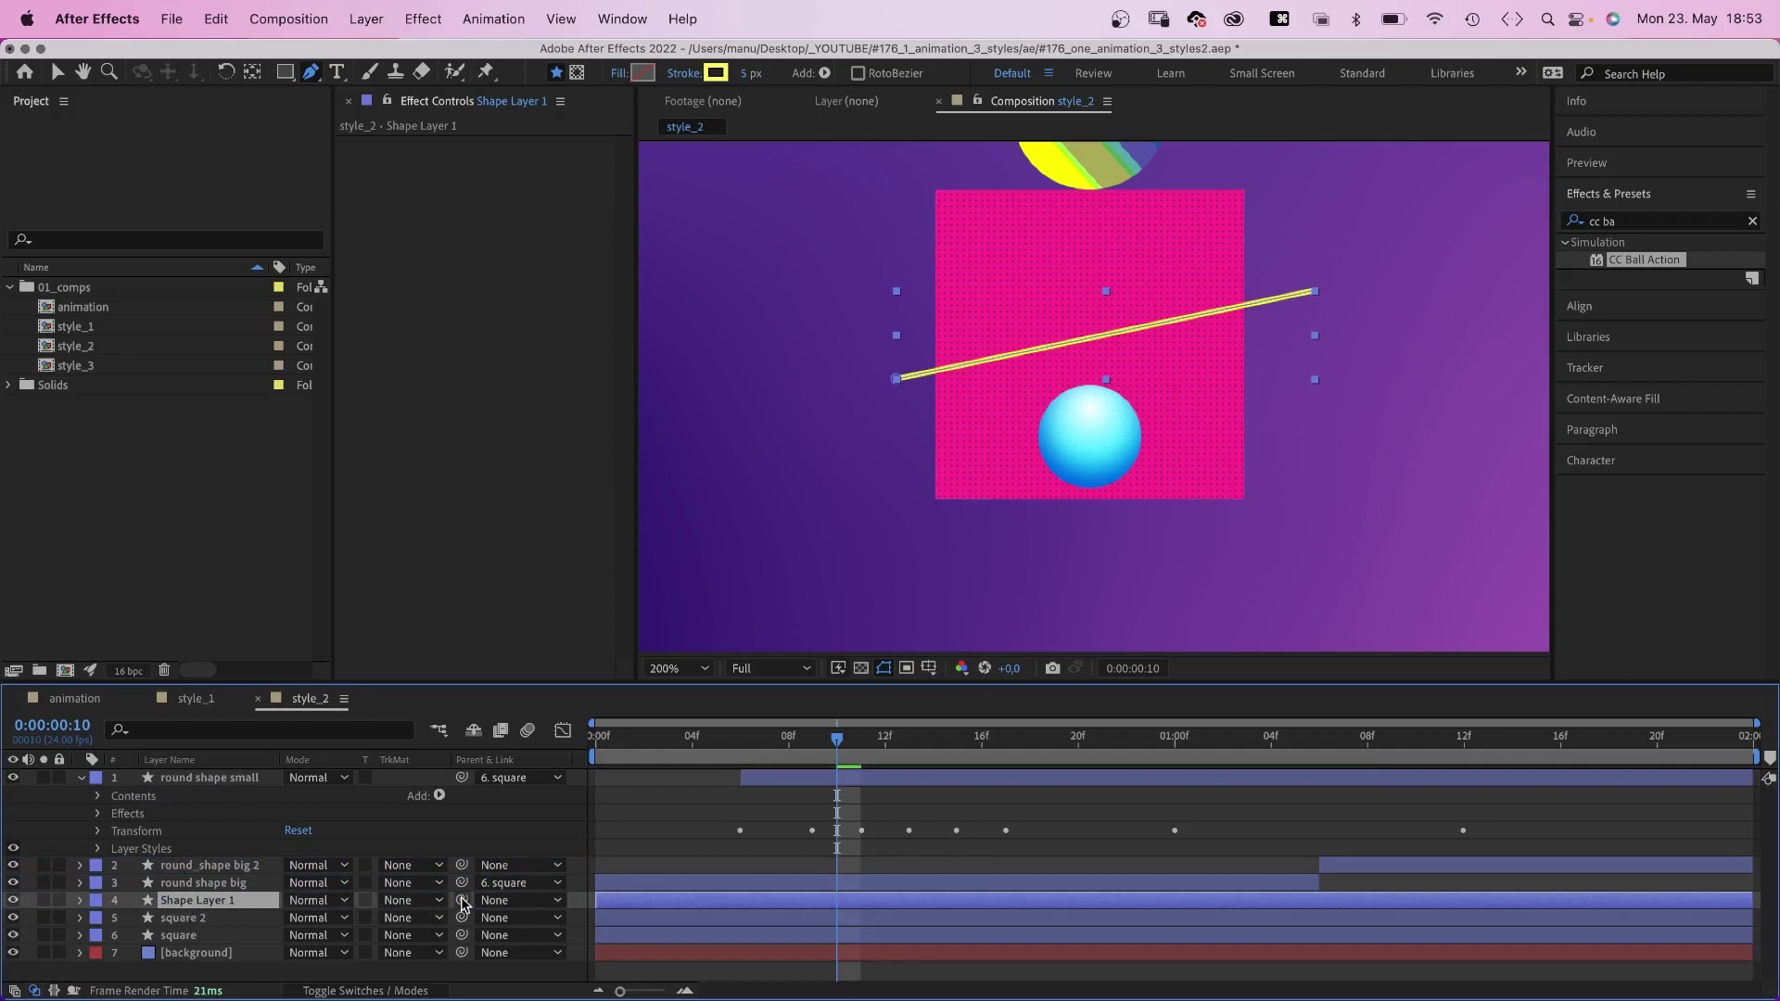
pyautogui.moveTo(461, 900); pyautogui.dragTo(273, 920)
# Add a Wiggle Paths operation to Shape Layer 1's line.
pyautogui.click(79, 901)
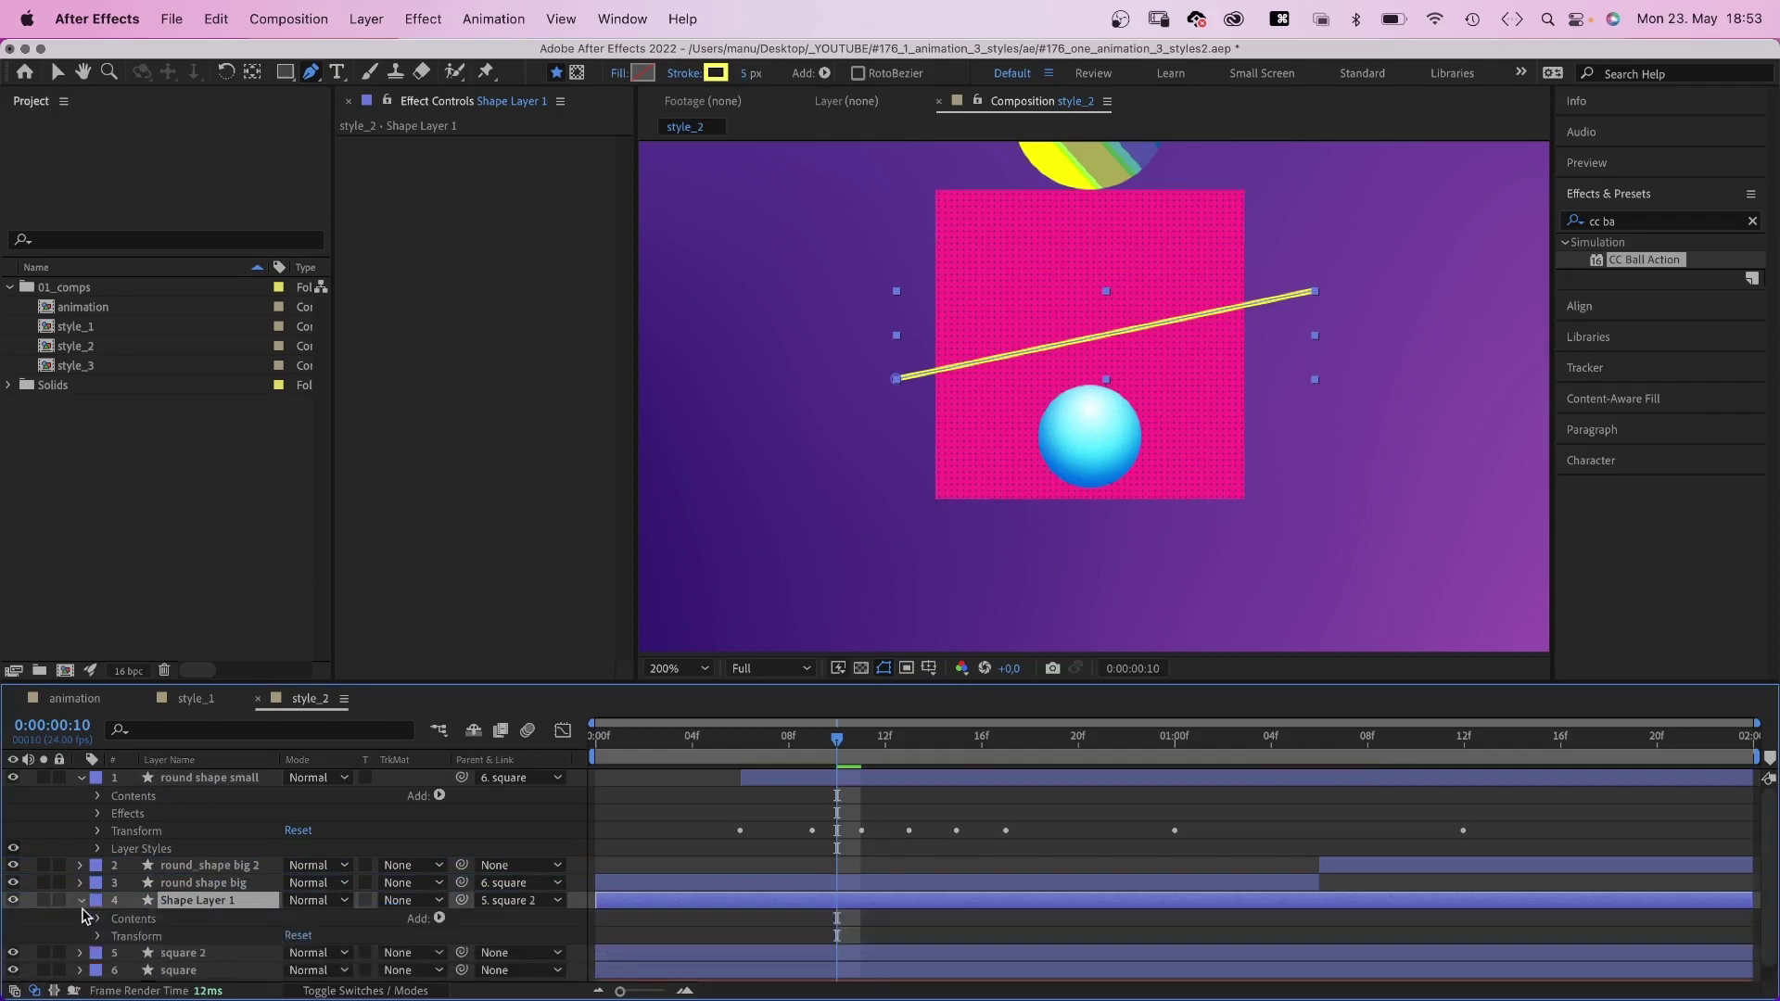
pyautogui.click(437, 919)
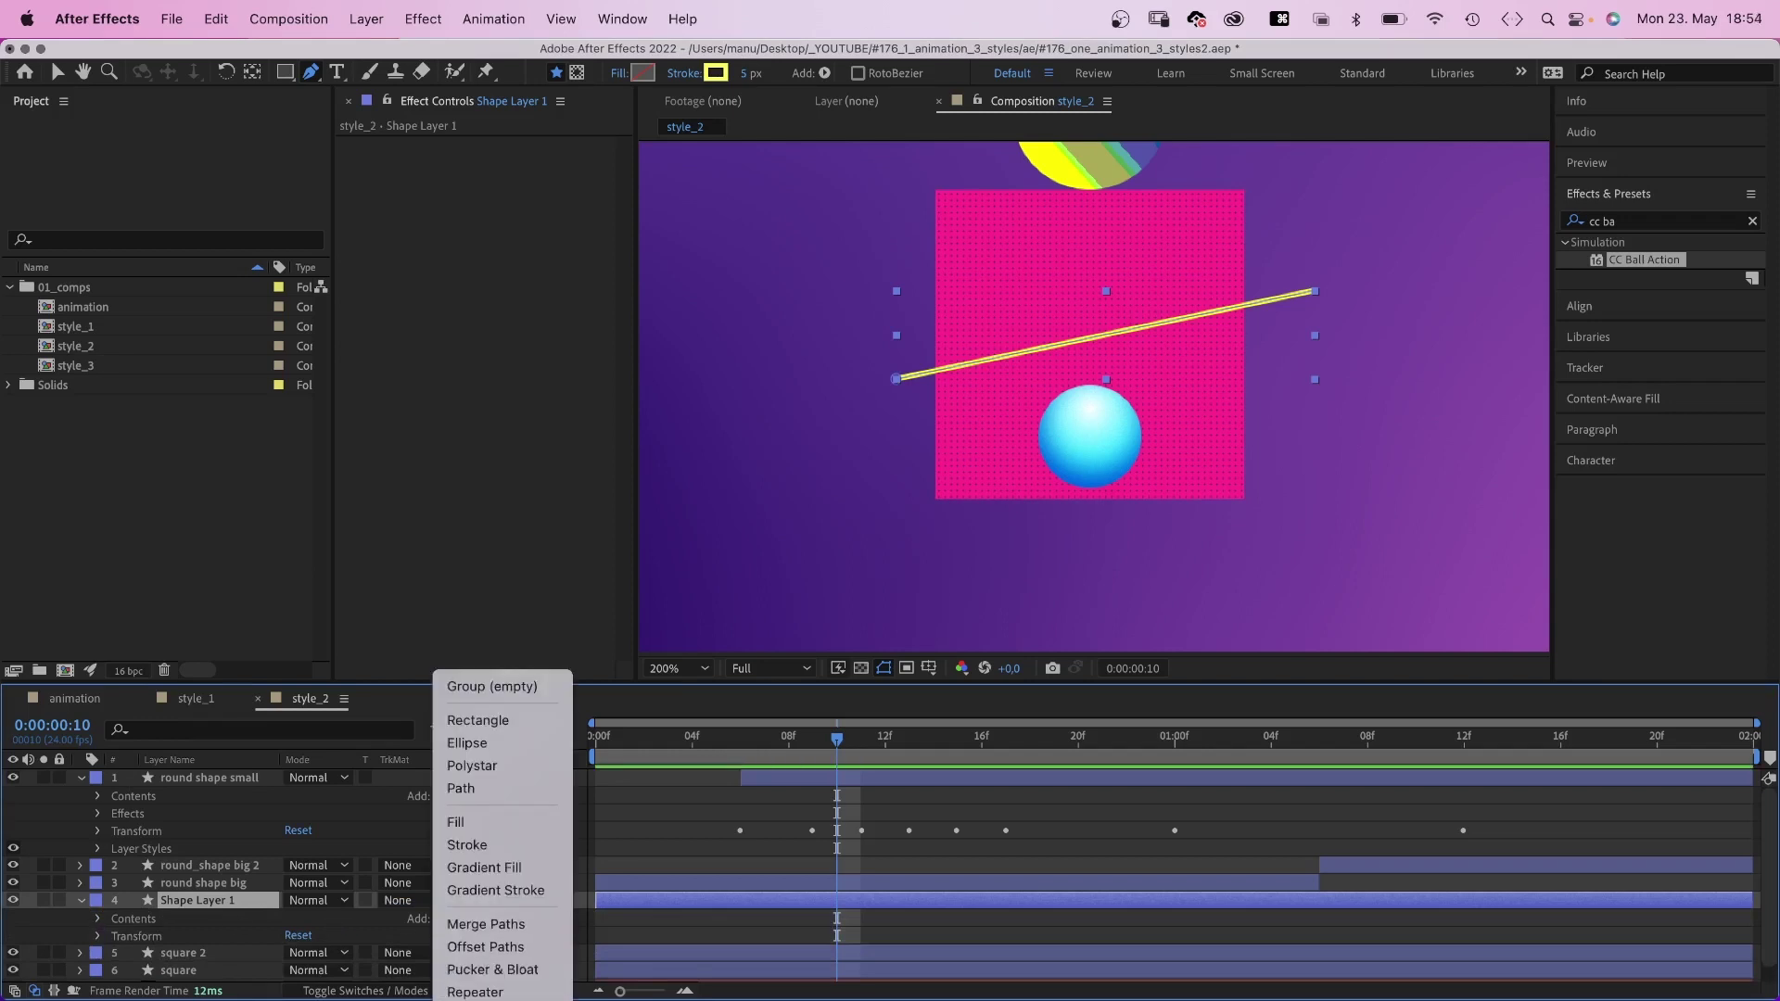
pyautogui.click(482, 991)
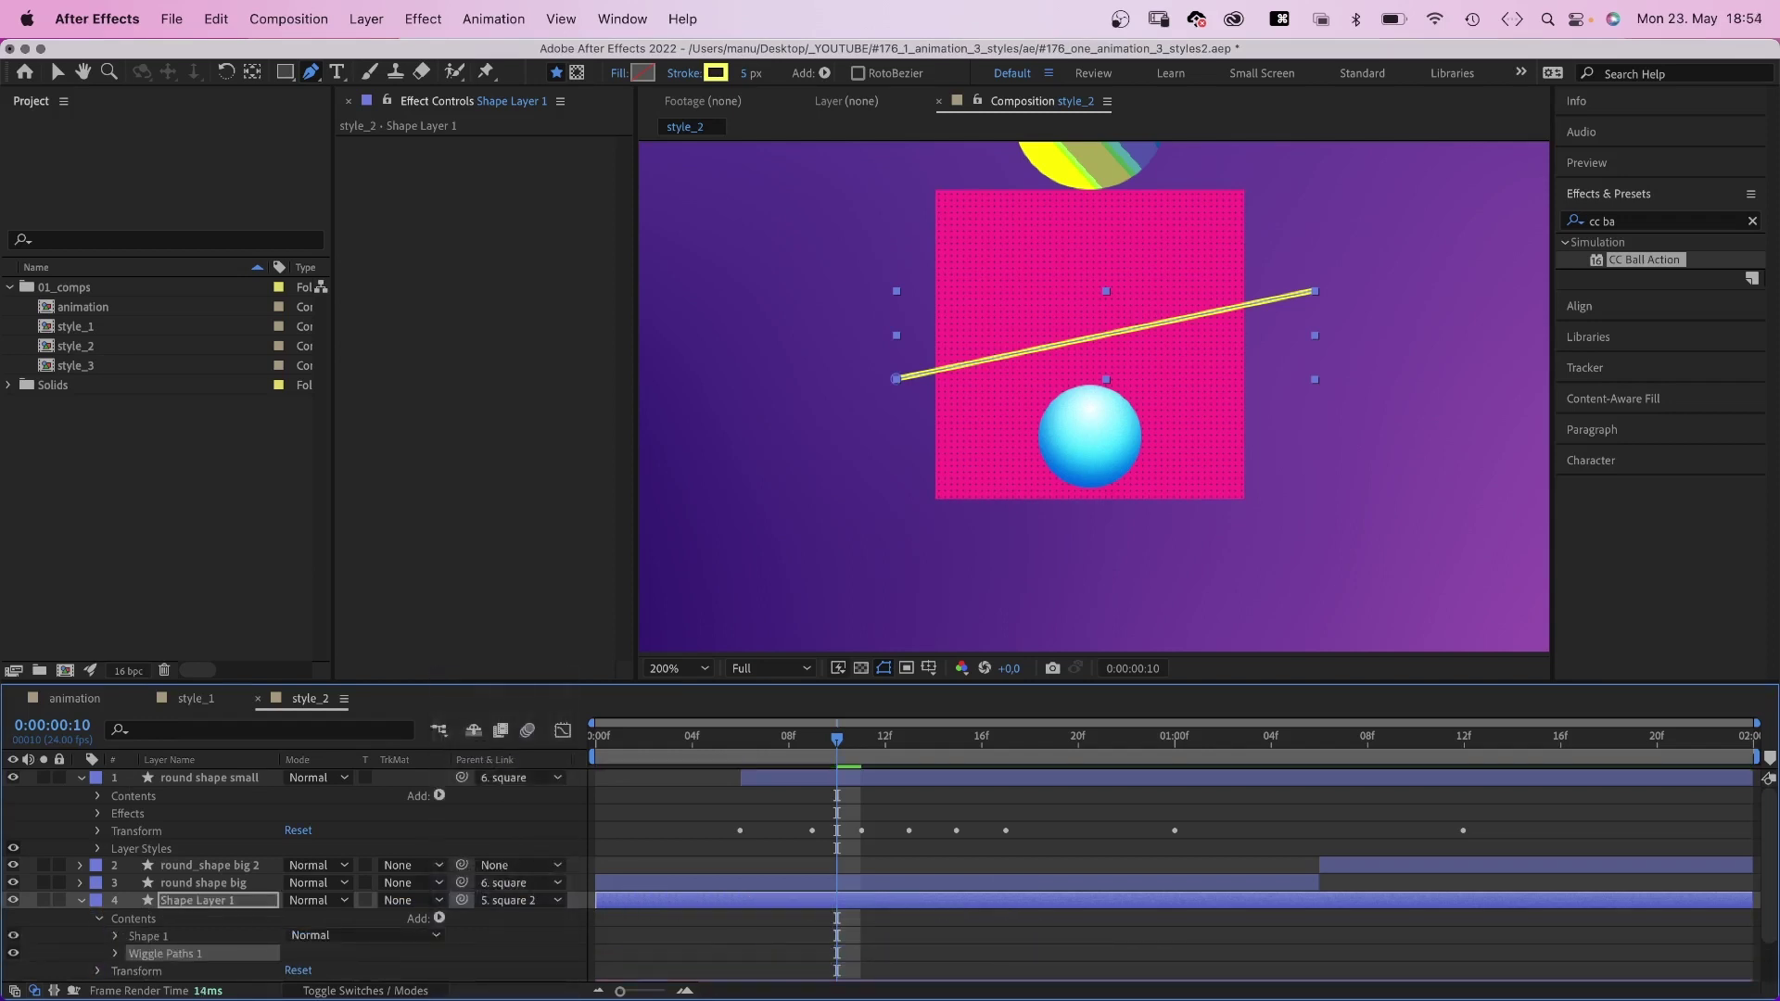
pyautogui.click(115, 954)
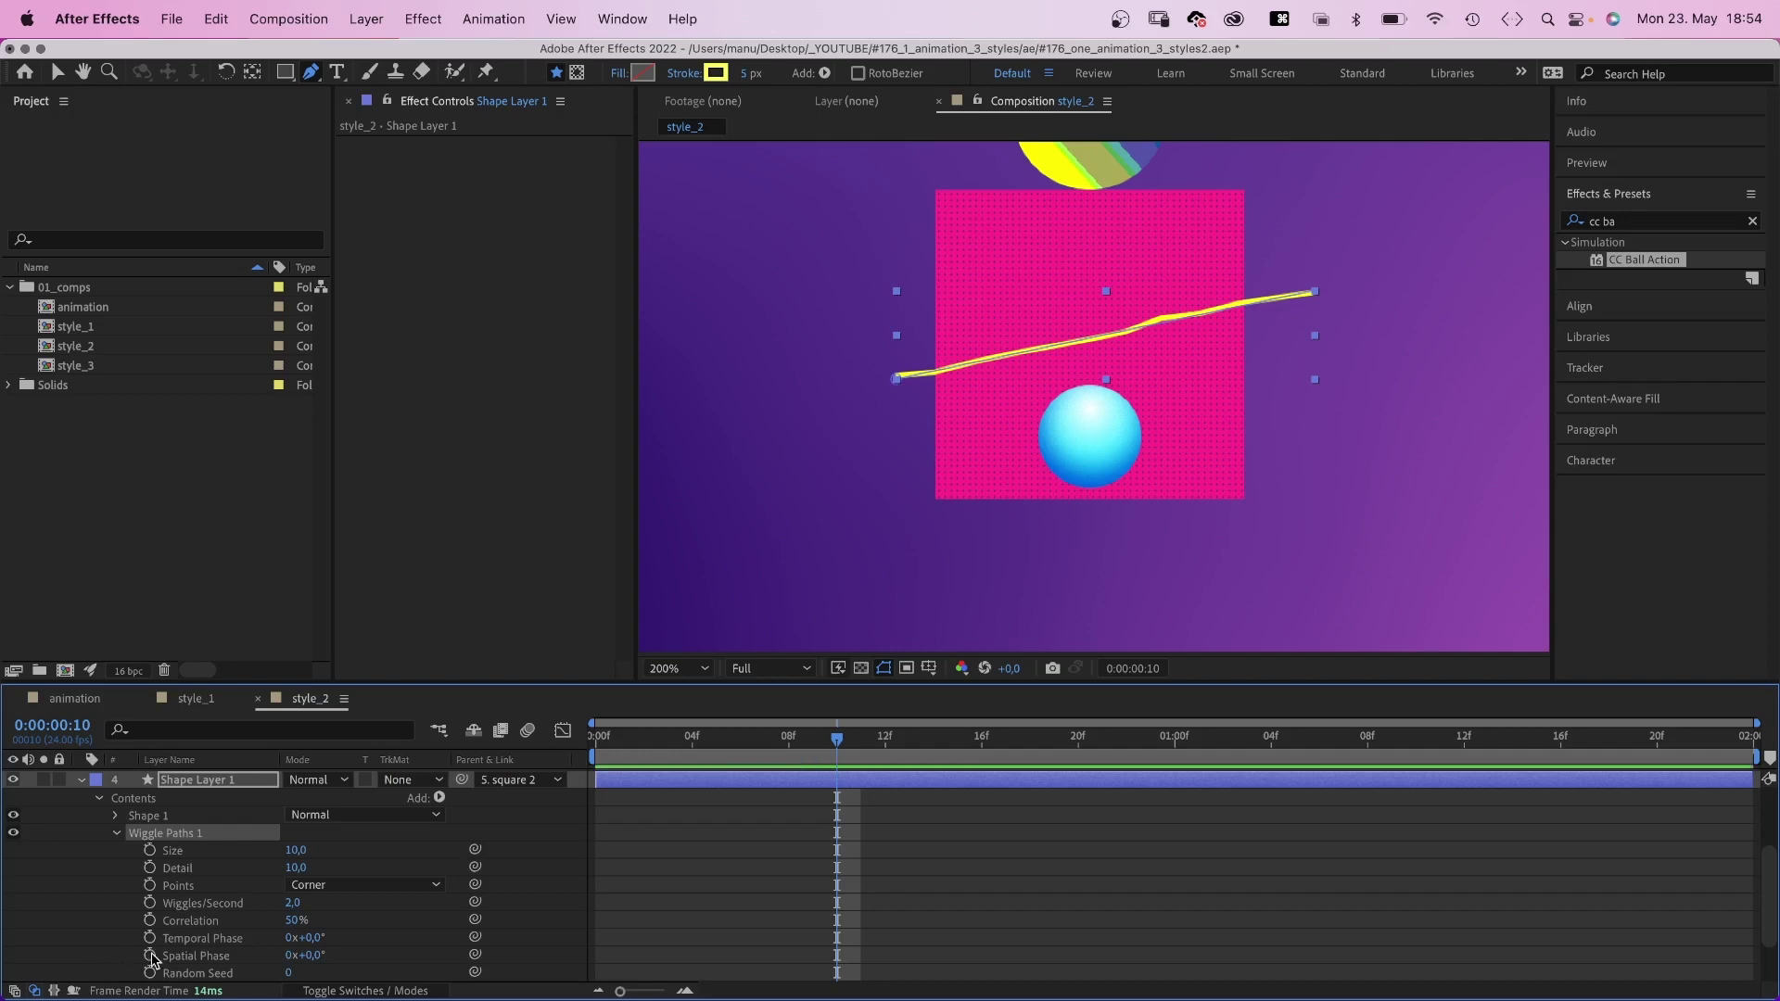
# Set the wiggle Size to 90 with Smooth points.
pyautogui.click(293, 849)
pyautogui.write('90')
pyautogui.press('Return')
pyautogui.click(315, 886)
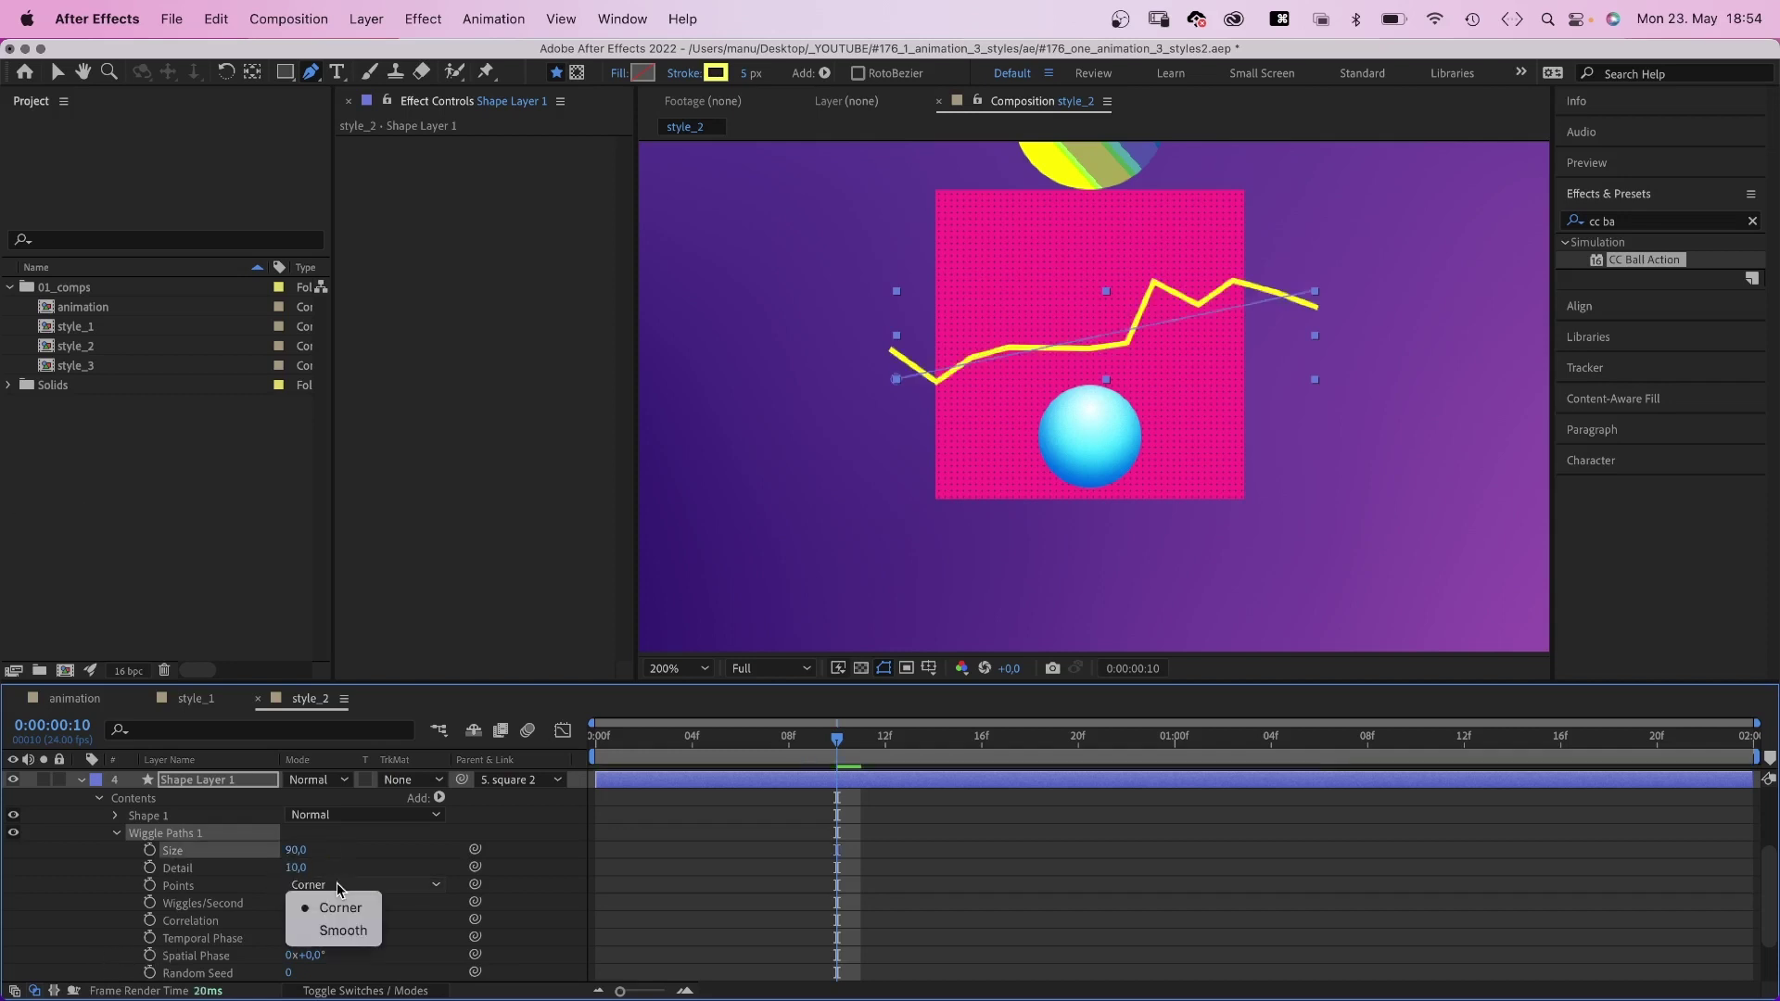
pyautogui.click(339, 930)
pyautogui.click(120, 895)
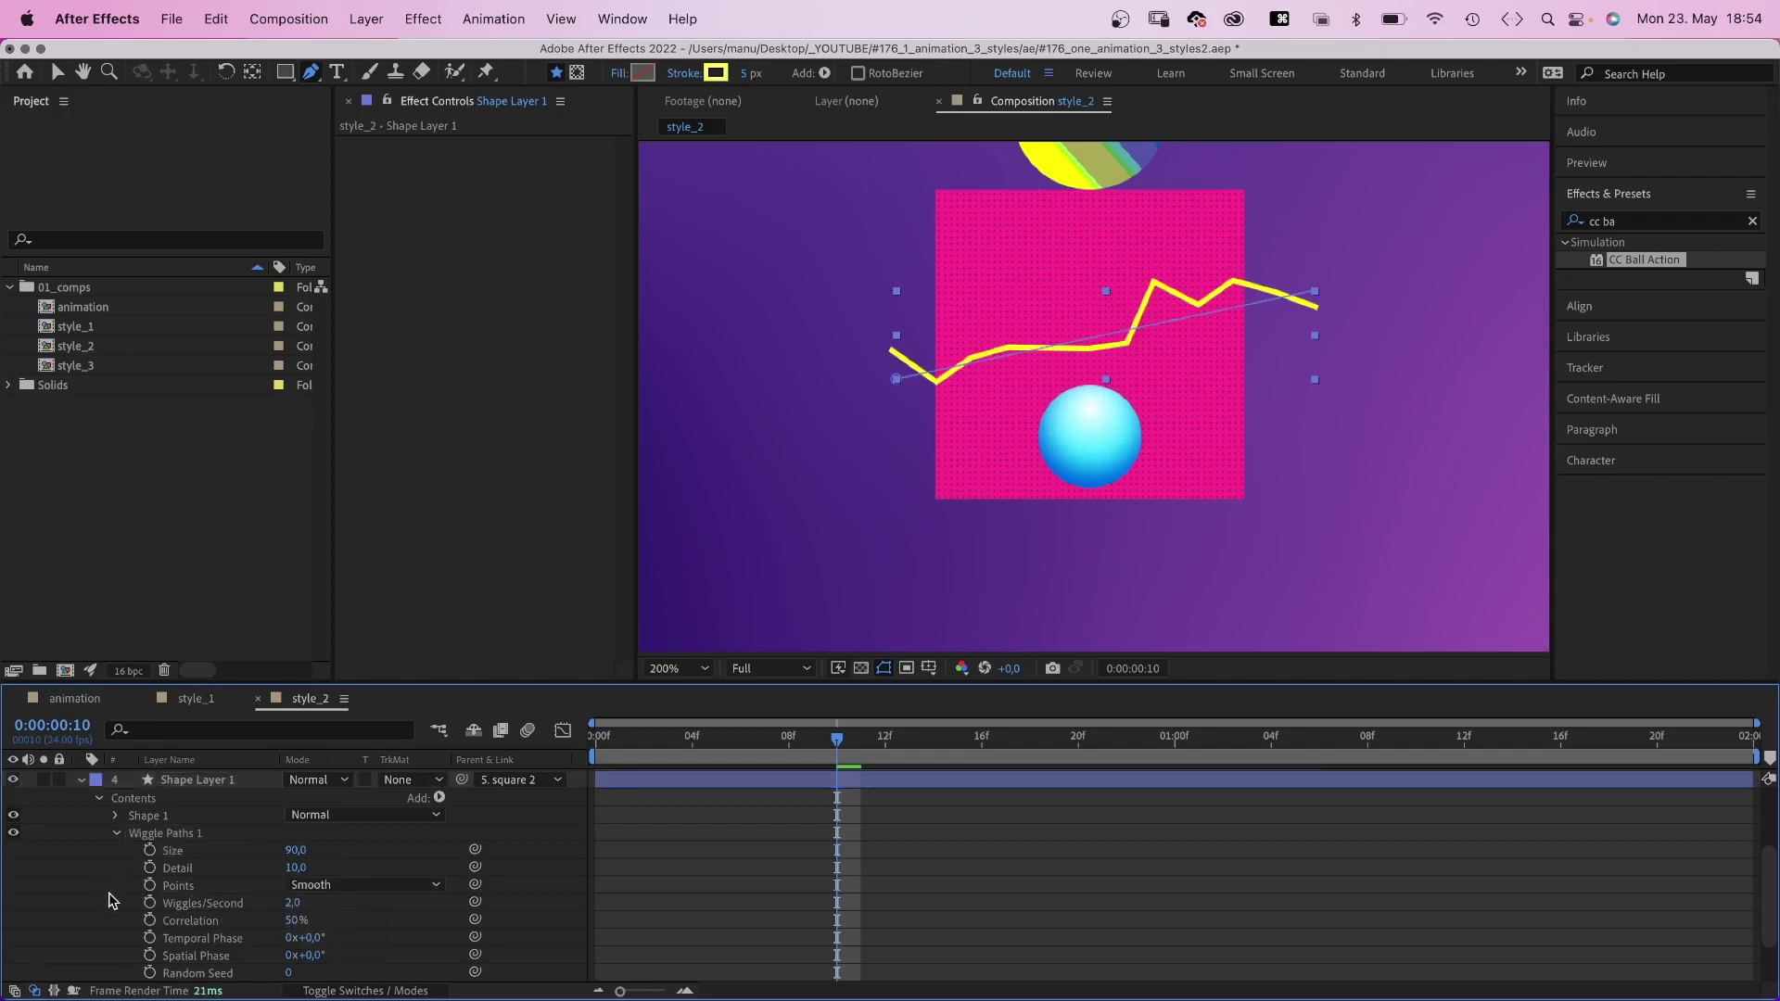
pyautogui.click(118, 834)
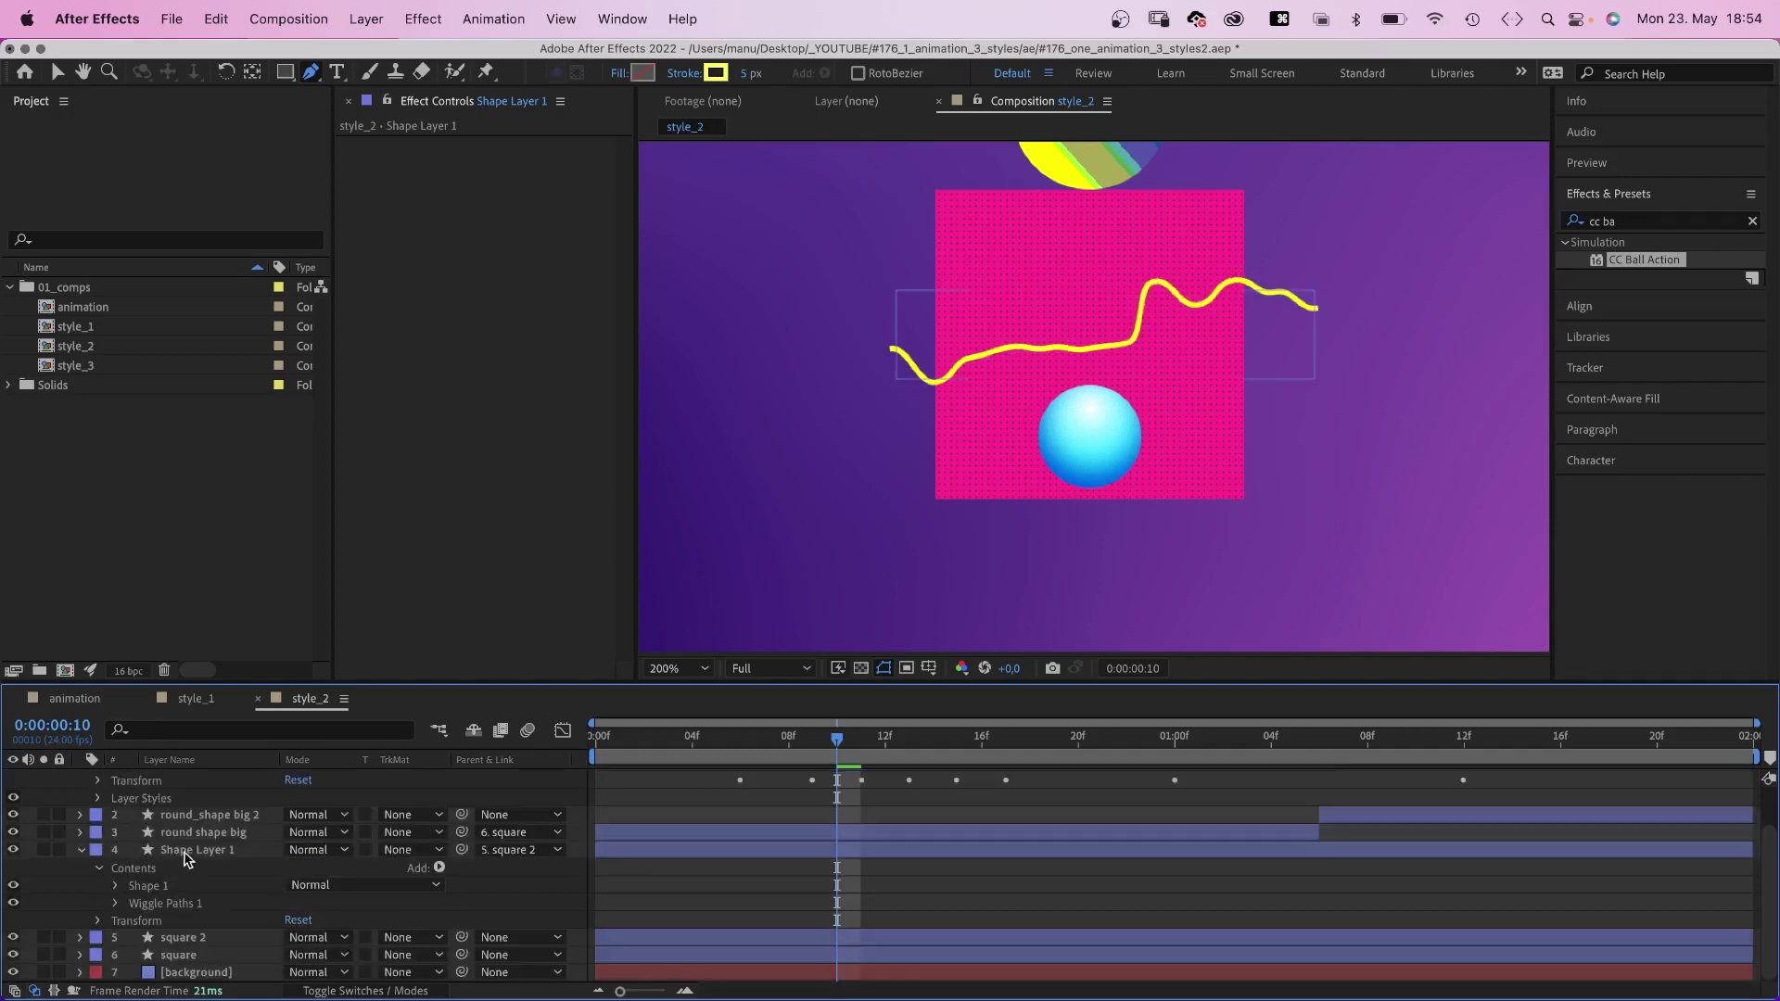
pyautogui.click(188, 851)
# Apply Set Matte to the line layer, taking the matte from the square layer.
pyautogui.click(1576, 220)
pyautogui.write('set ma')
pyautogui.moveTo(1631, 258); pyautogui.dragTo(430, 254)
pyautogui.click(520, 163)
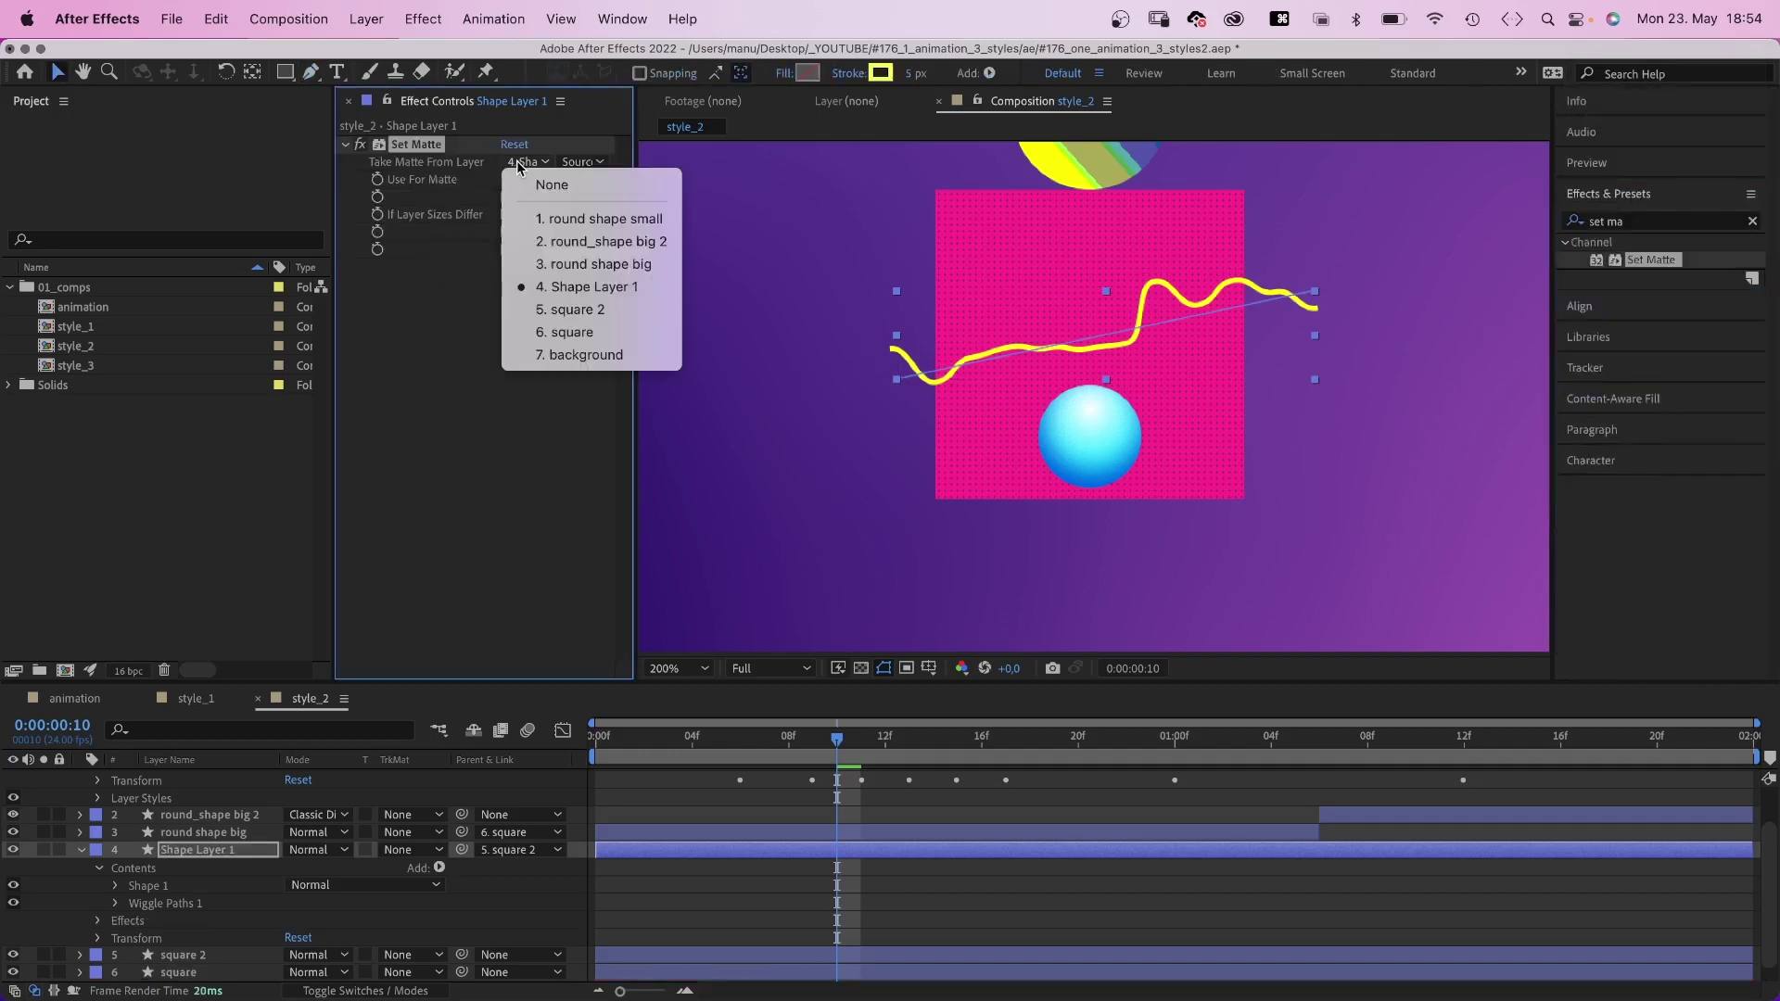
pyautogui.click(522, 331)
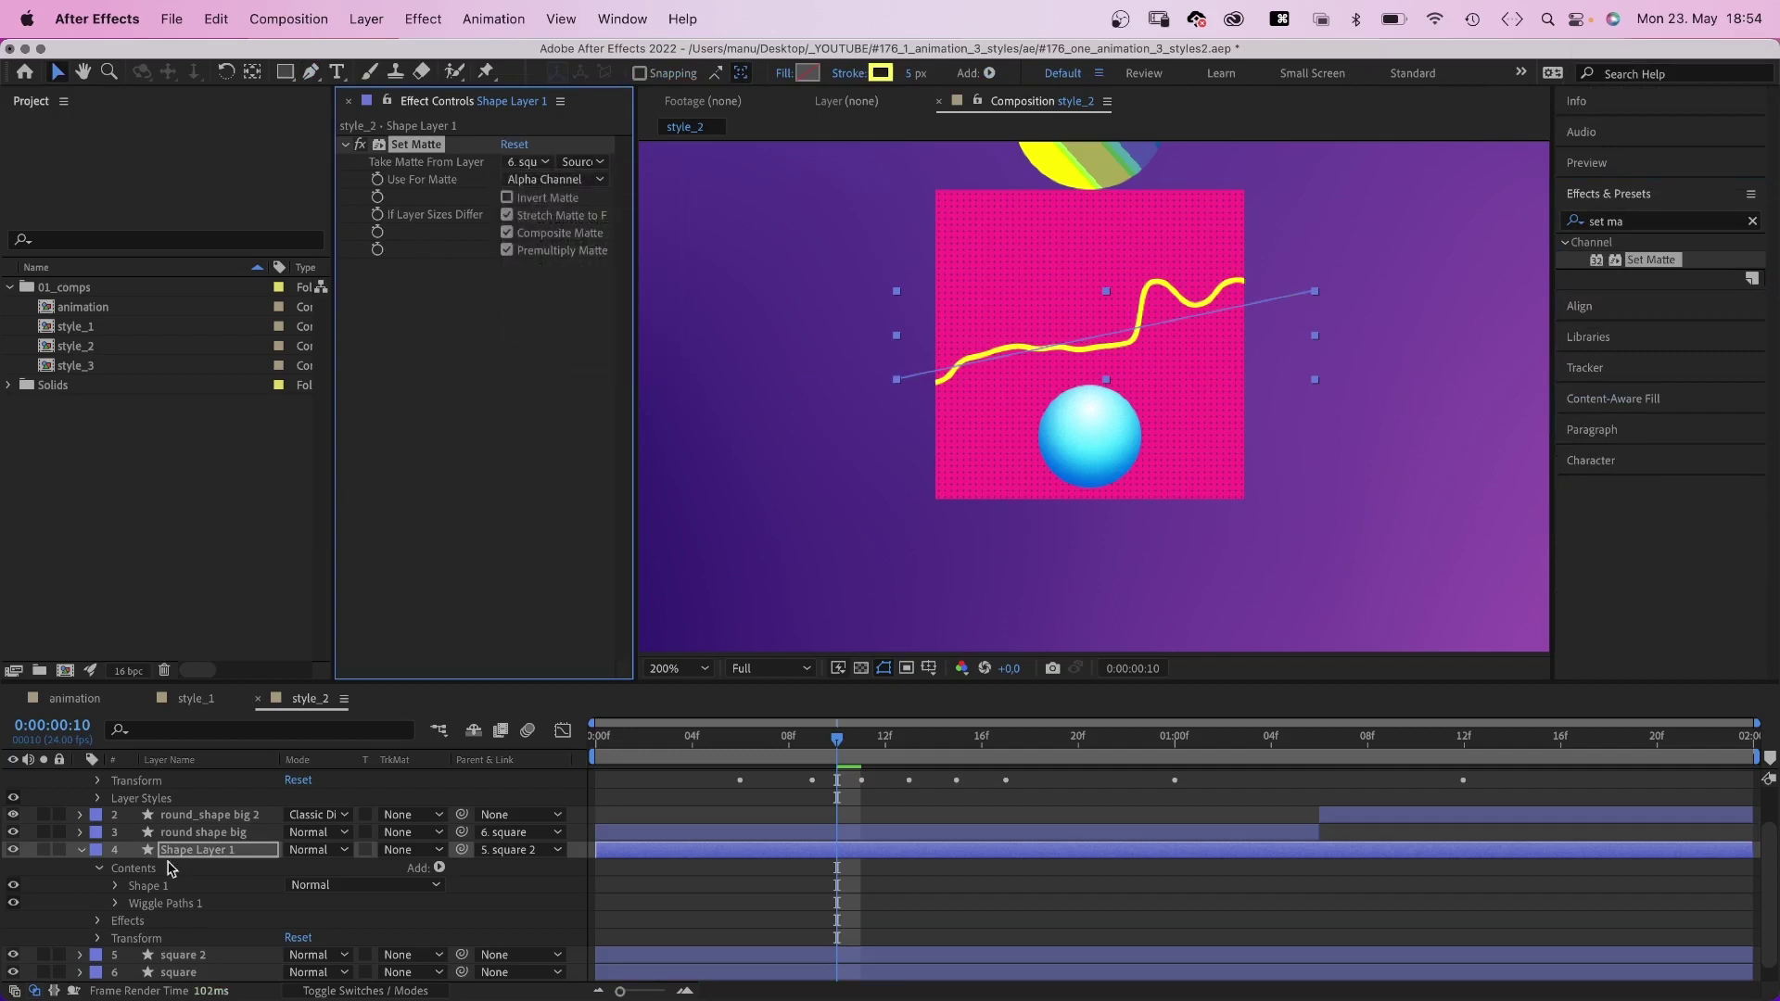
# Duplicate the wavy line shape and draw a third line path.
pyautogui.click(146, 888)
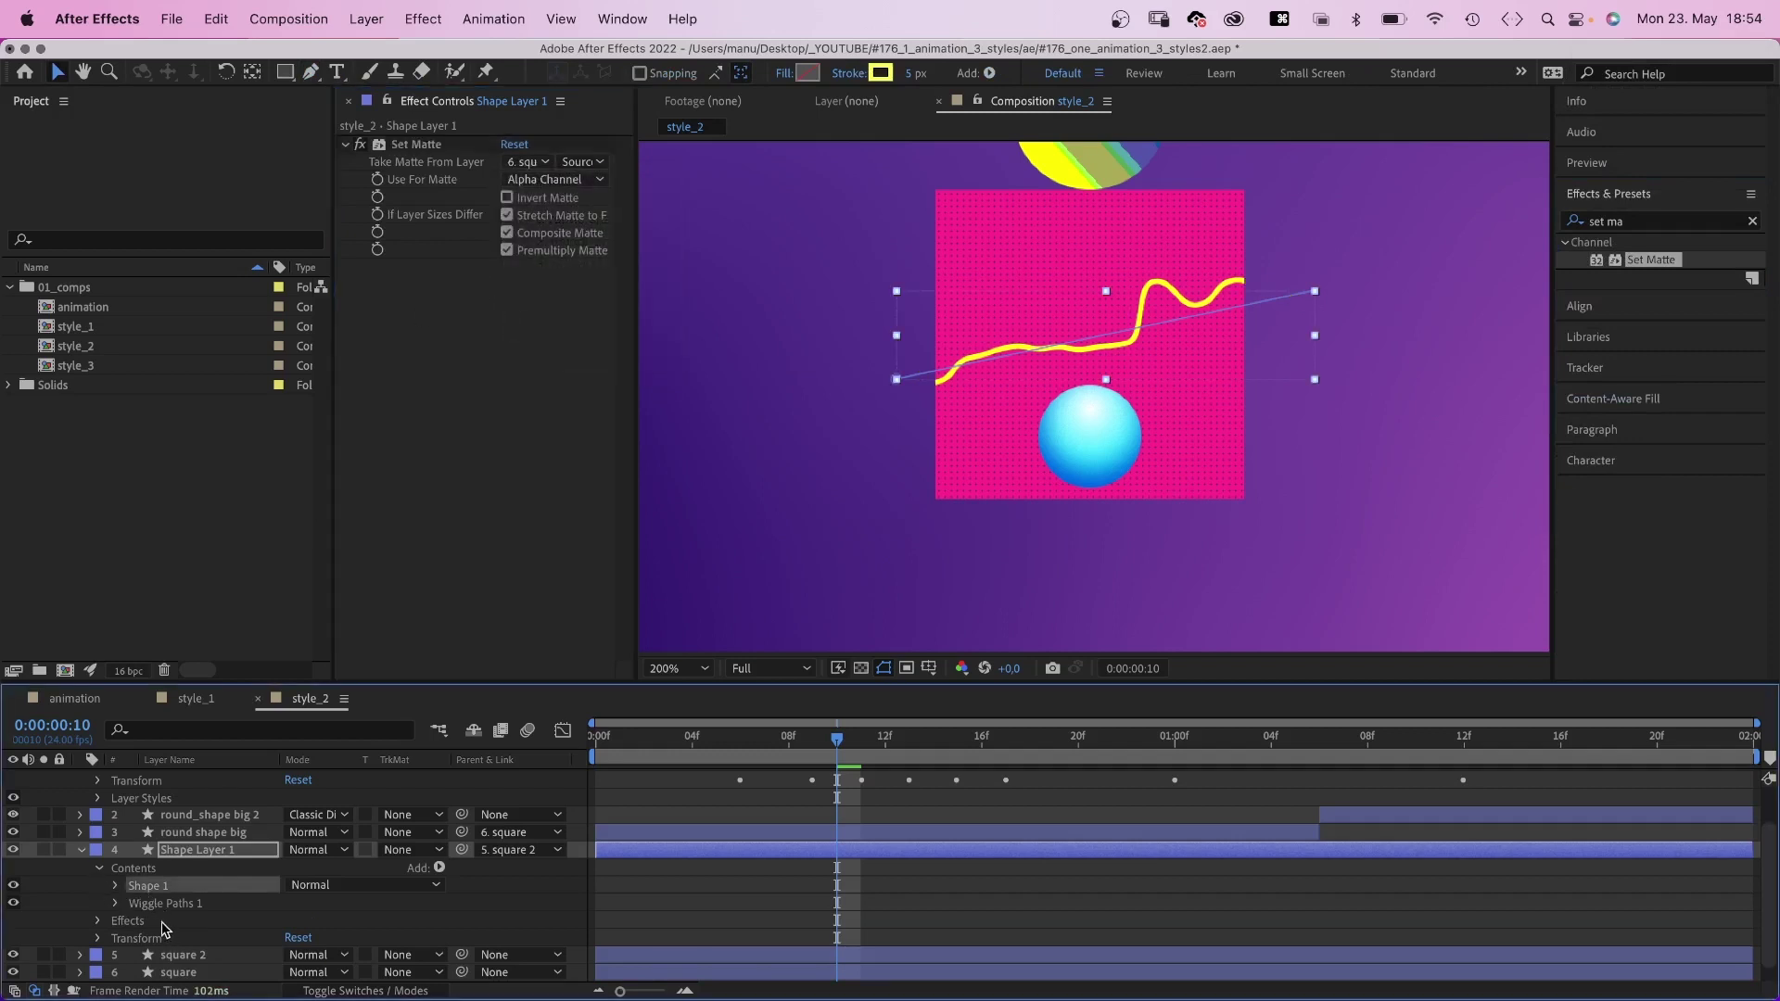
pyautogui.hotkey('ctrl', 'd')
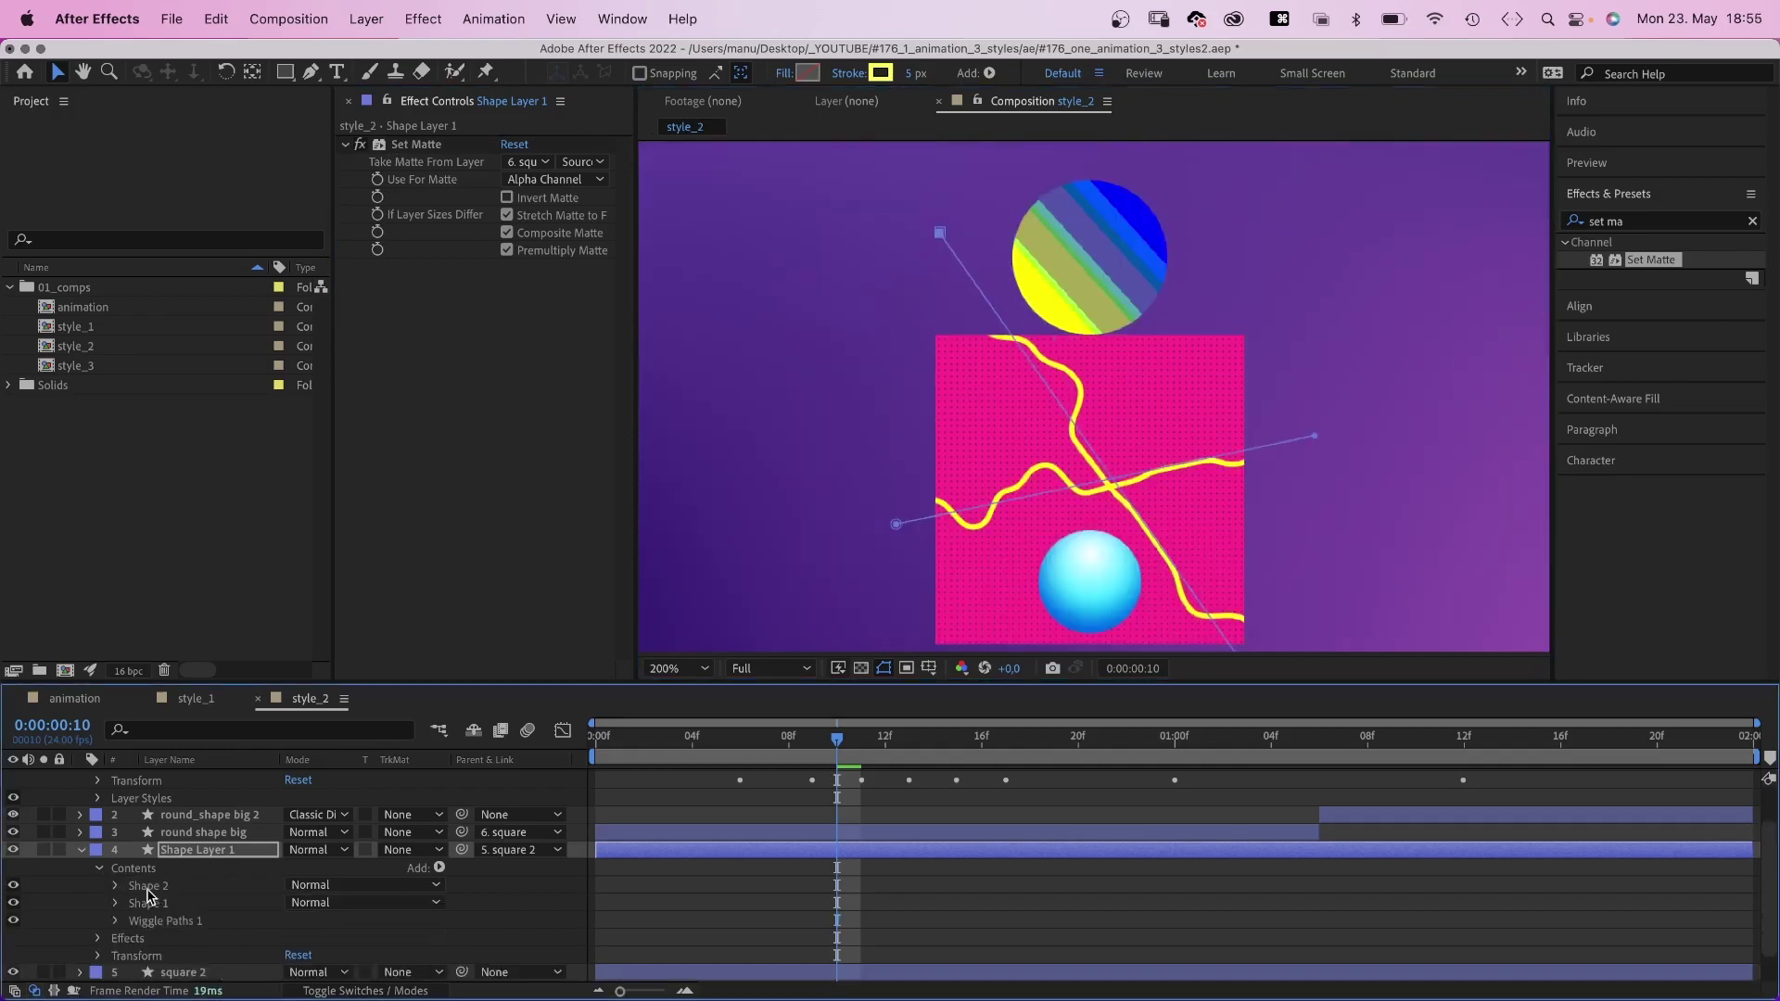
pyautogui.press(',')
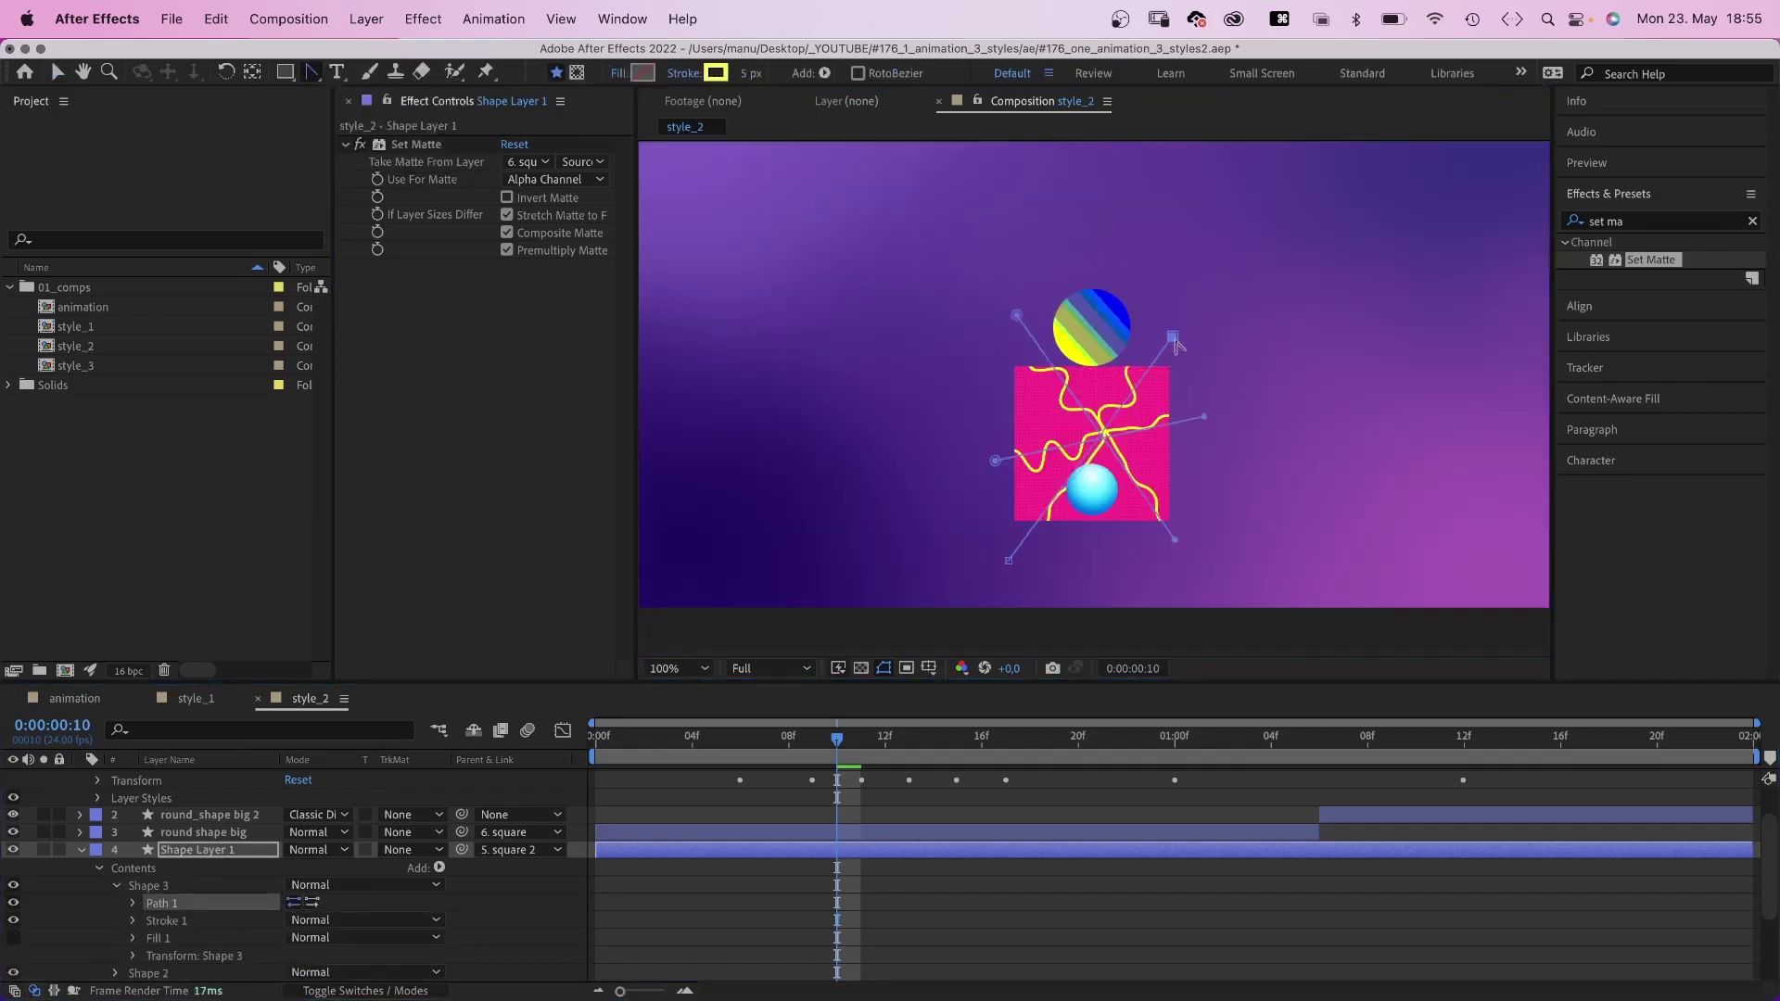
pyautogui.press('g')
pyautogui.click(1173, 336)
pyautogui.press('v')
pyautogui.click(77, 857)
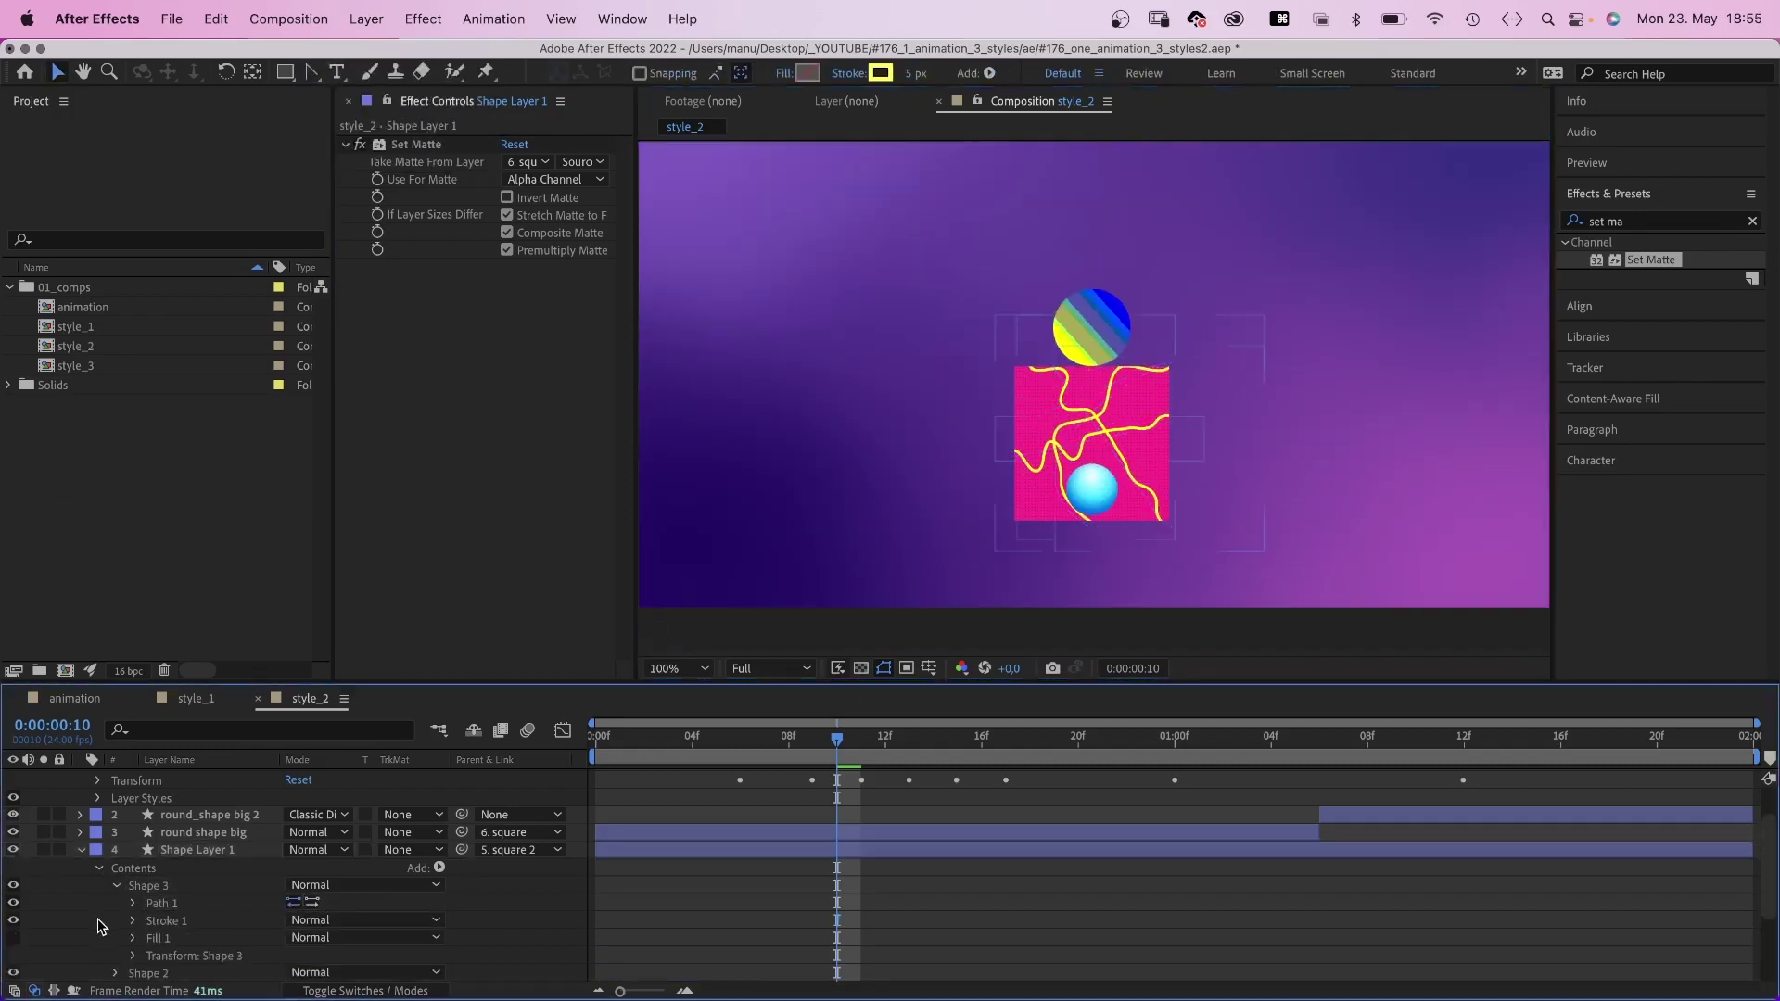
# Rename the shape layer to 'lines' and preview the animation.
pyautogui.click(80, 850)
pyautogui.press('Return')
pyautogui.write('lines')
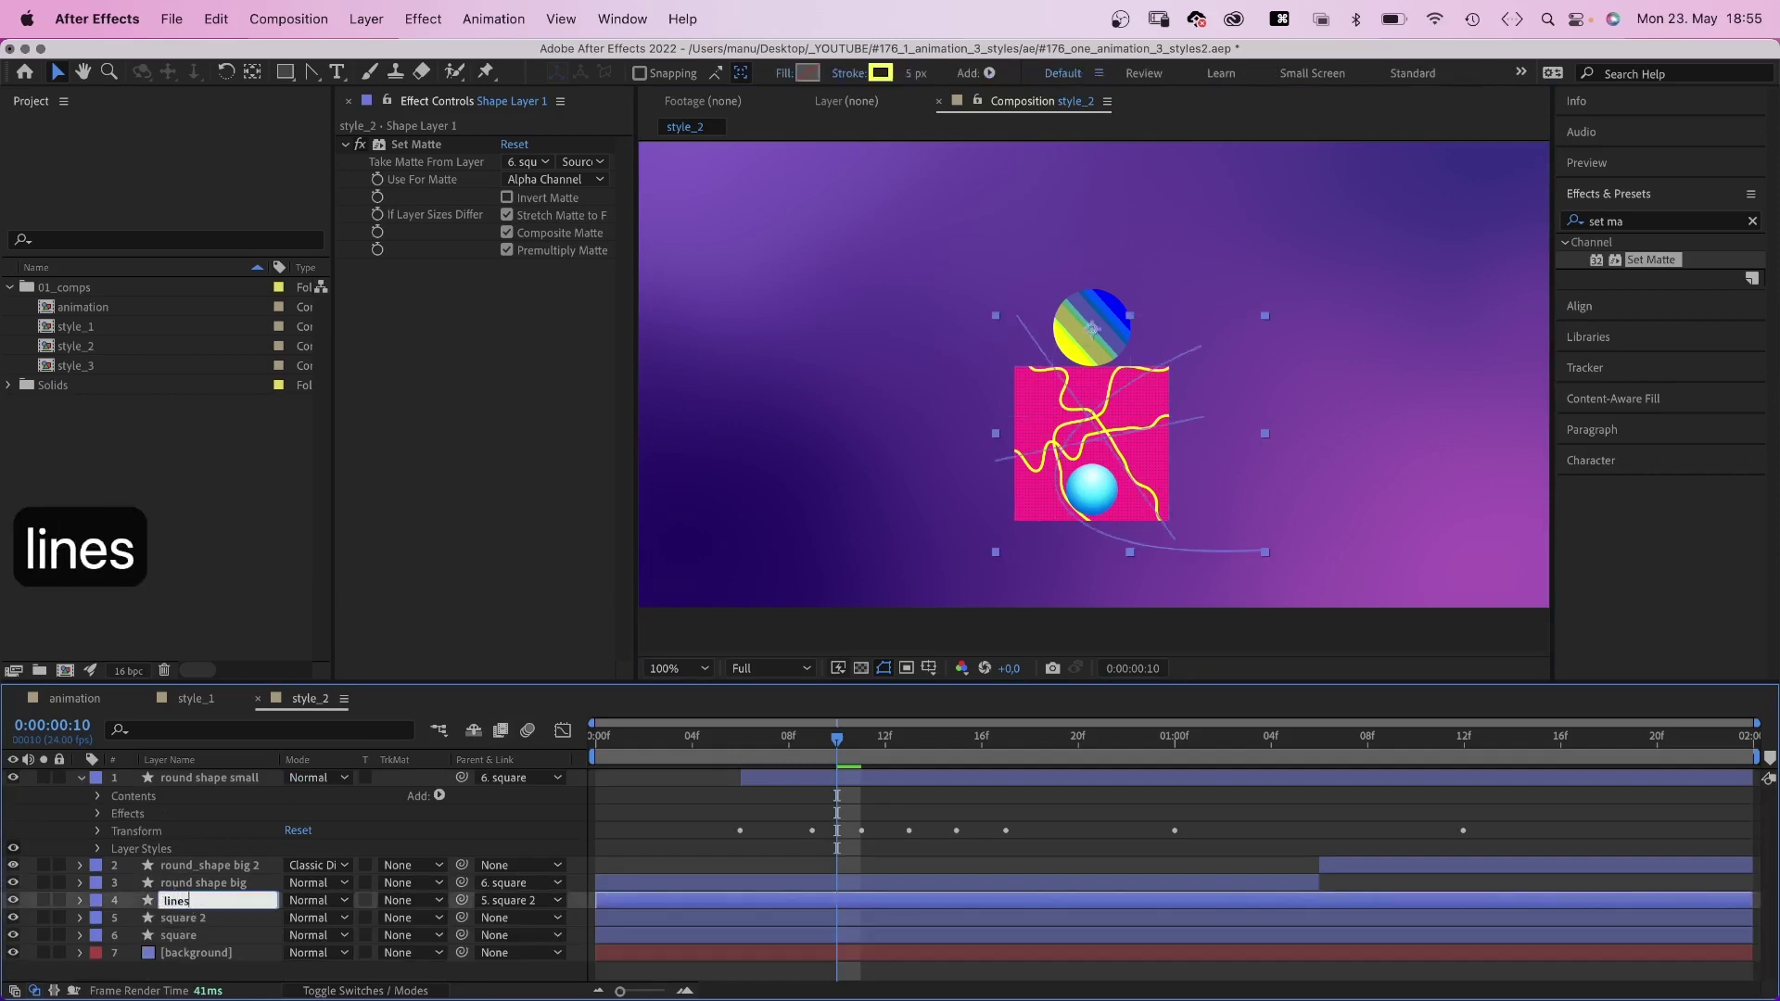
pyautogui.press('Return')
pyautogui.press('space')
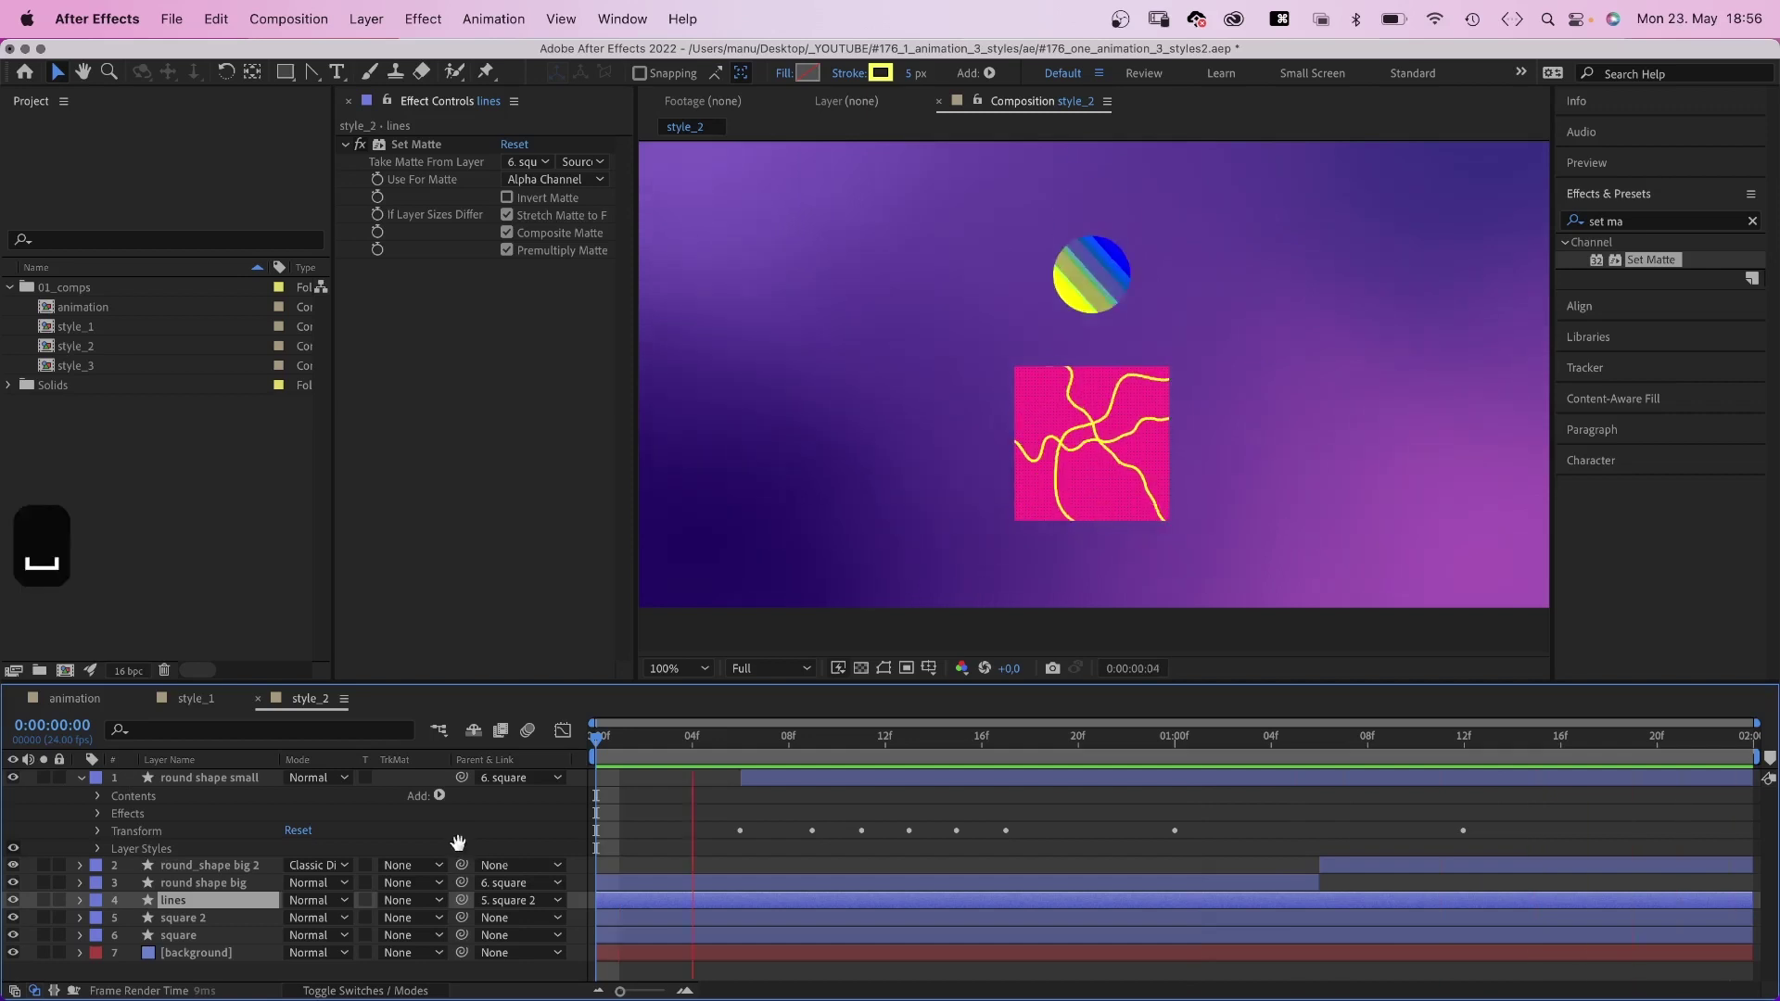
pyautogui.press('space')
# Set the lines layer's Wiggle Paths Wiggles/Second to 0 and preview.
pyautogui.click(78, 902)
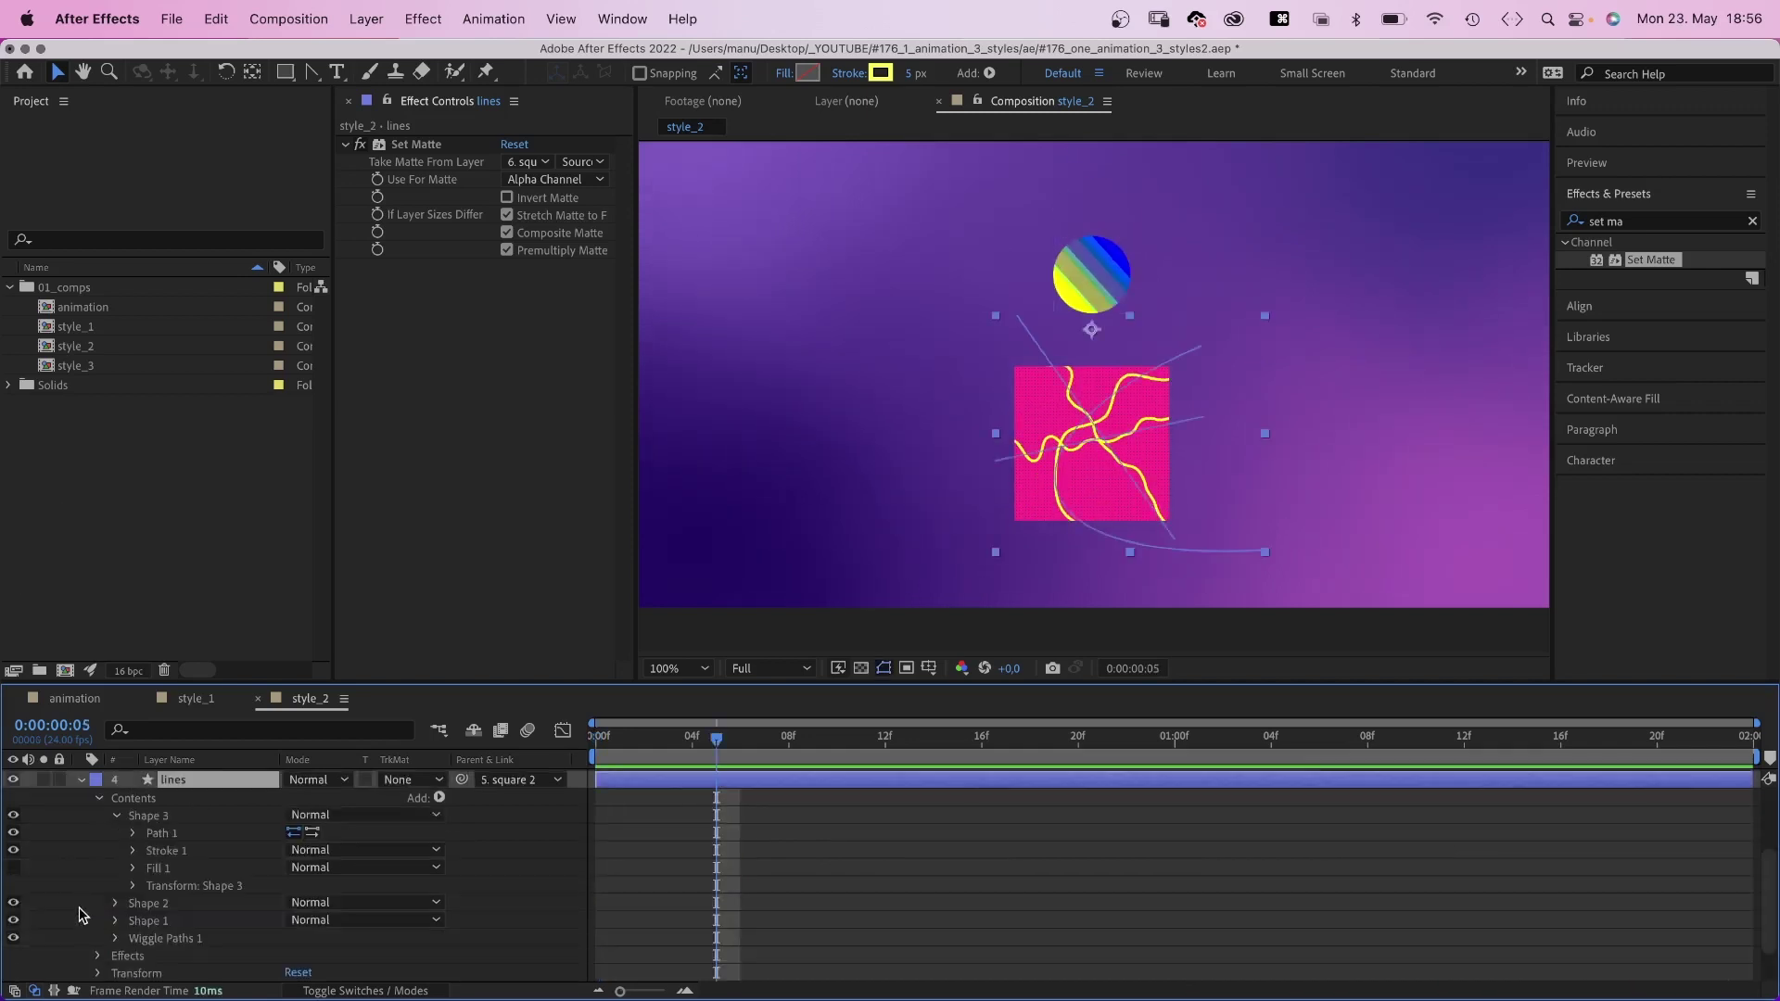
pyautogui.click(114, 939)
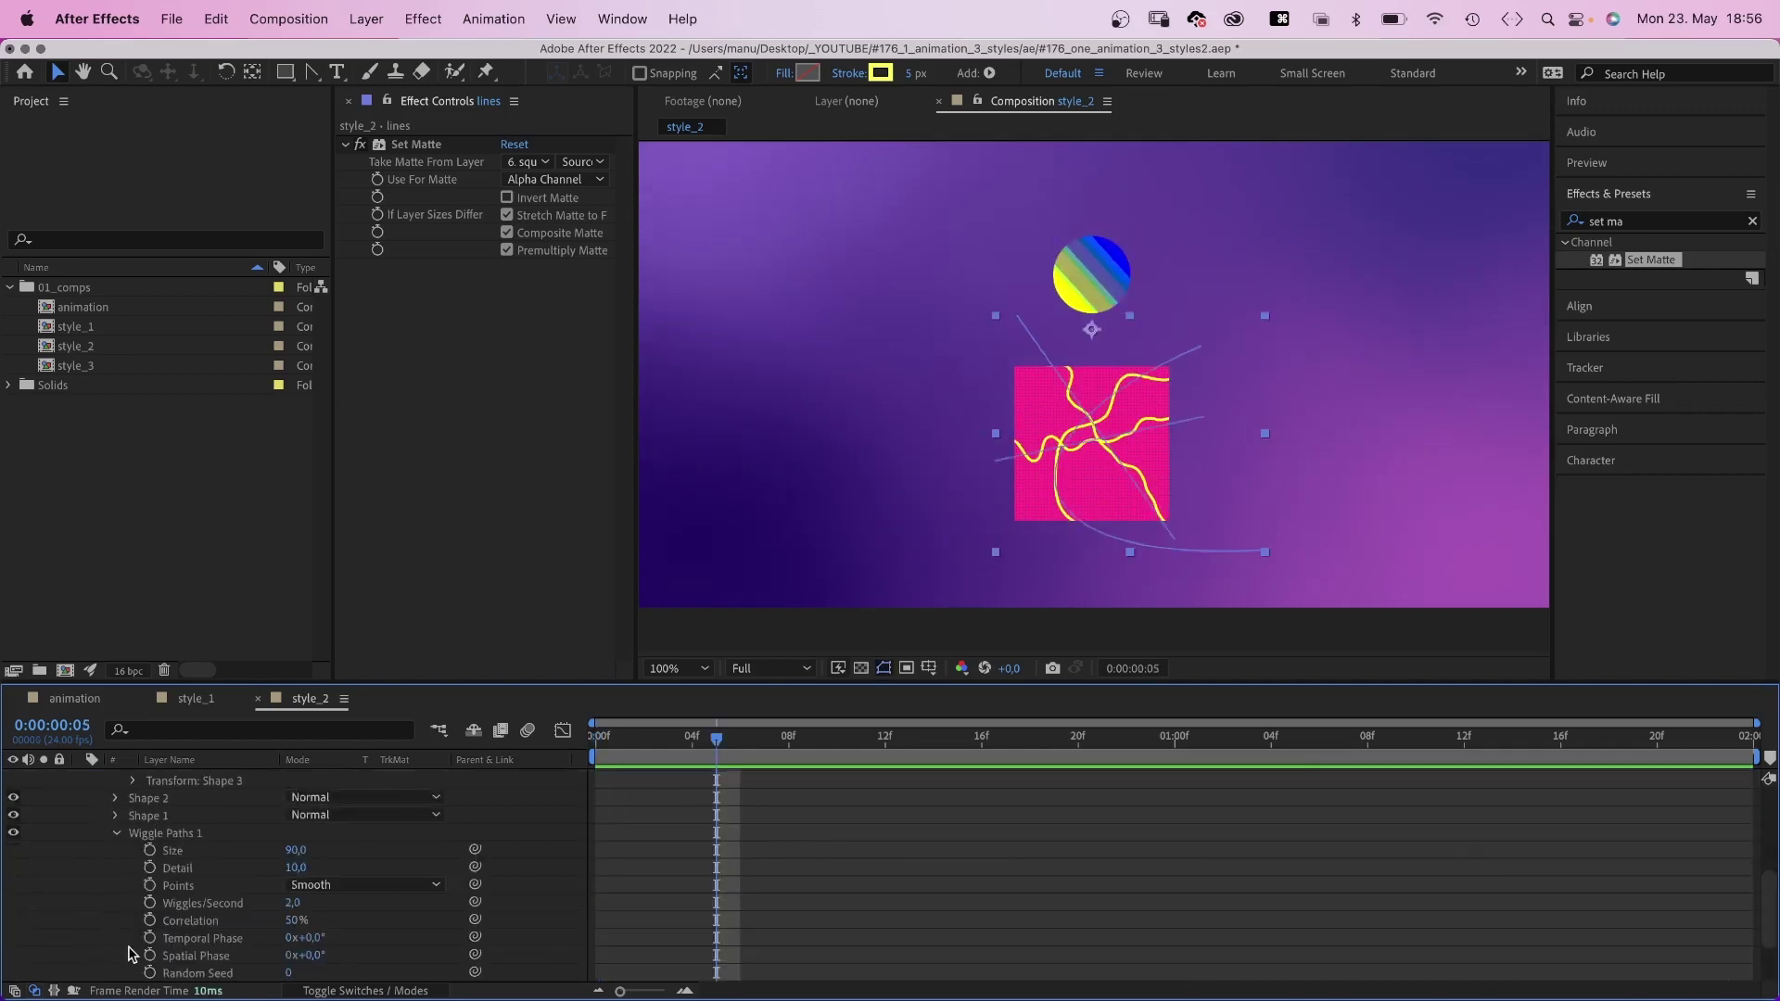
pyautogui.click(290, 902)
pyautogui.write('0')
pyautogui.press('Return')
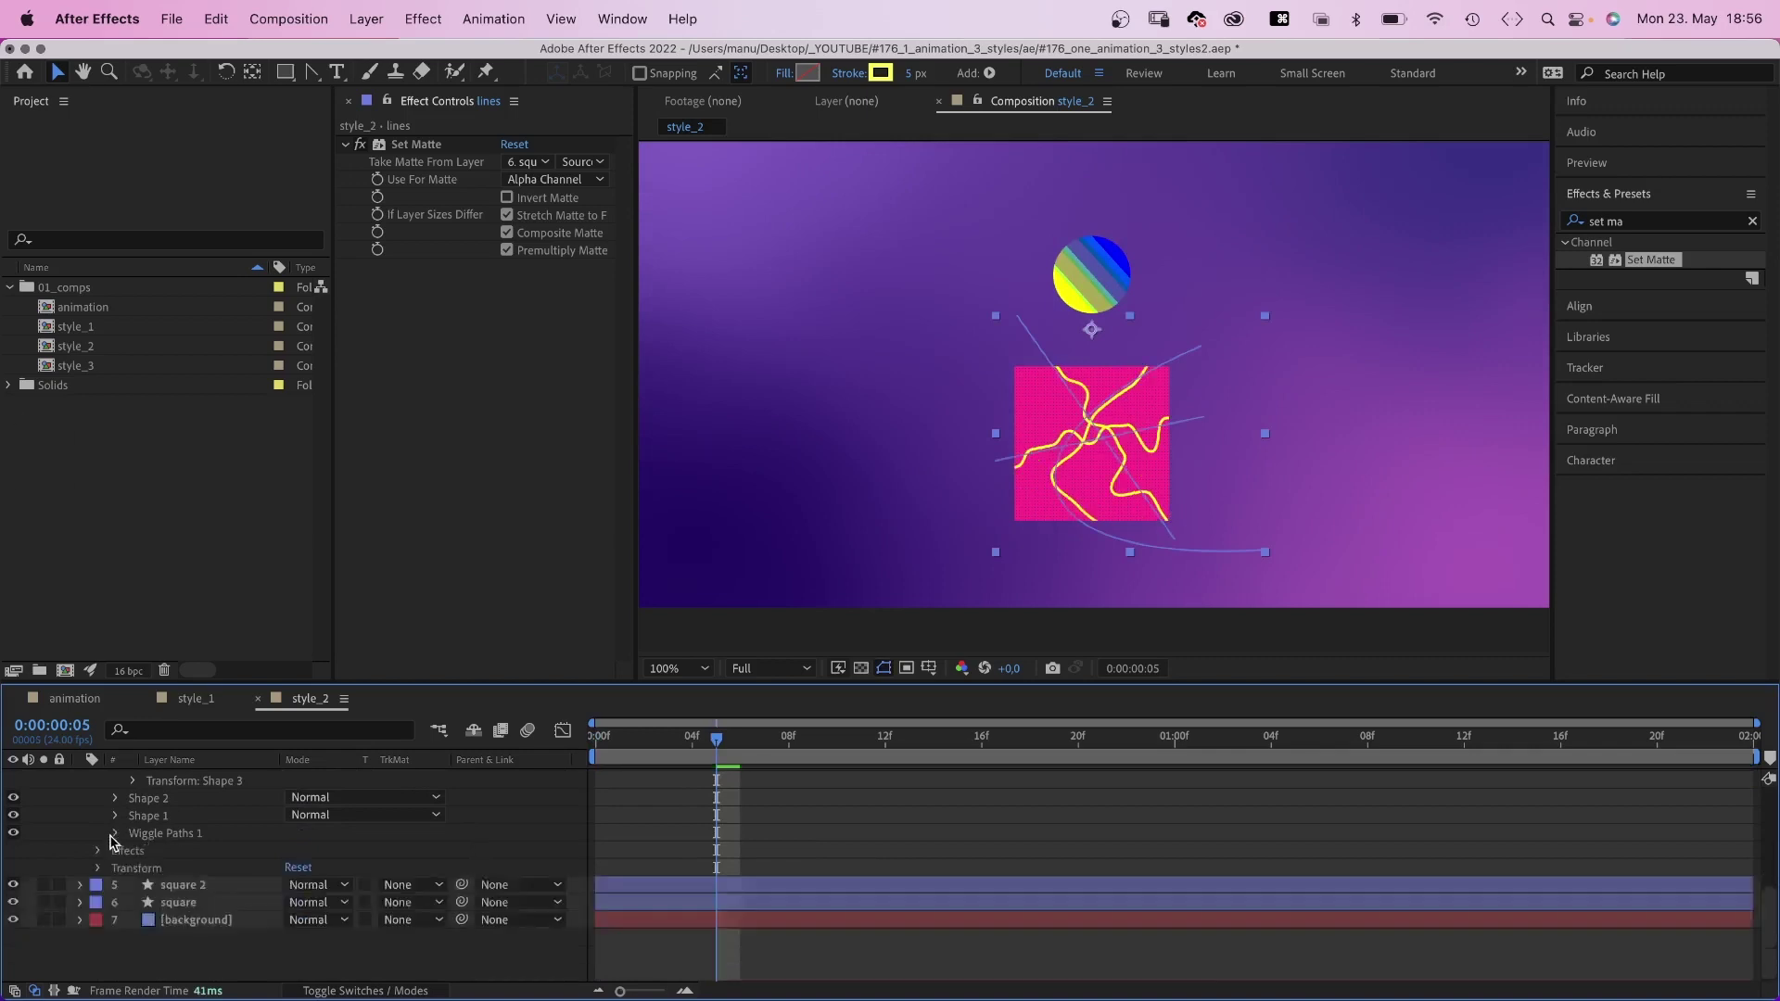
pyautogui.click(115, 833)
pyautogui.press('space')
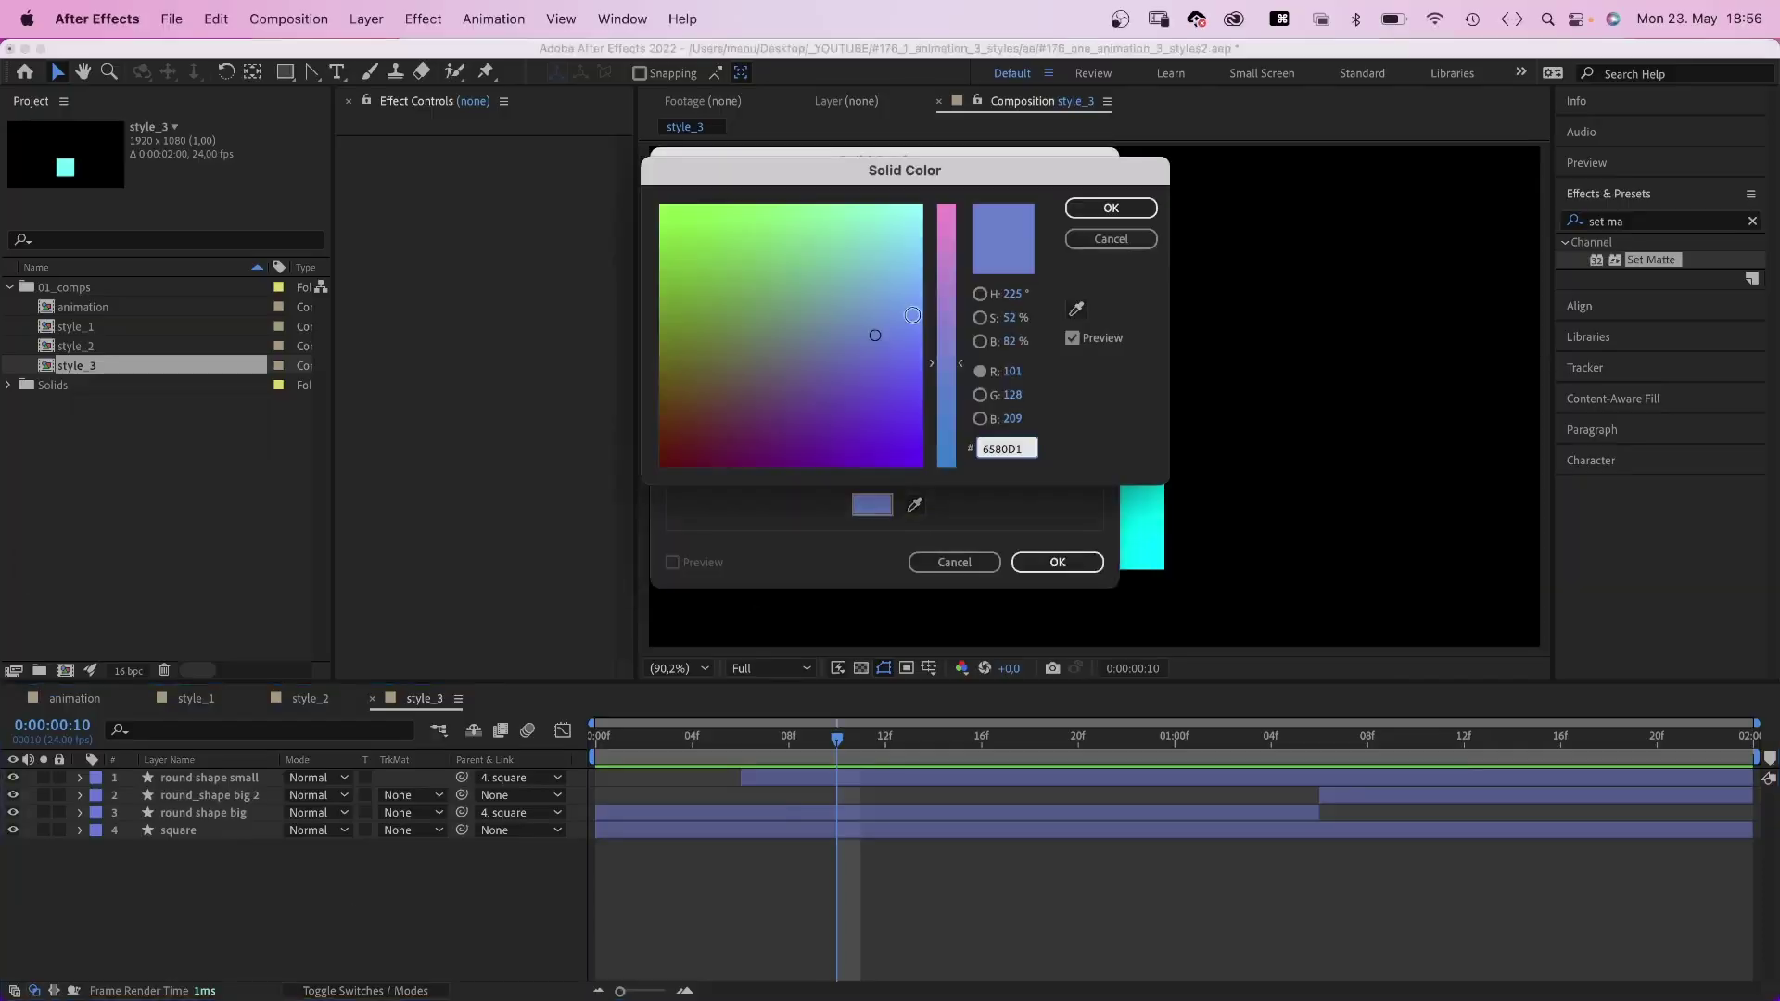
# Create a white solid named 'noise' in style_3.
pyautogui.moveTo(890, 241); pyautogui.dragTo(943, 206)
pyautogui.click(1111, 207)
pyautogui.write('n')
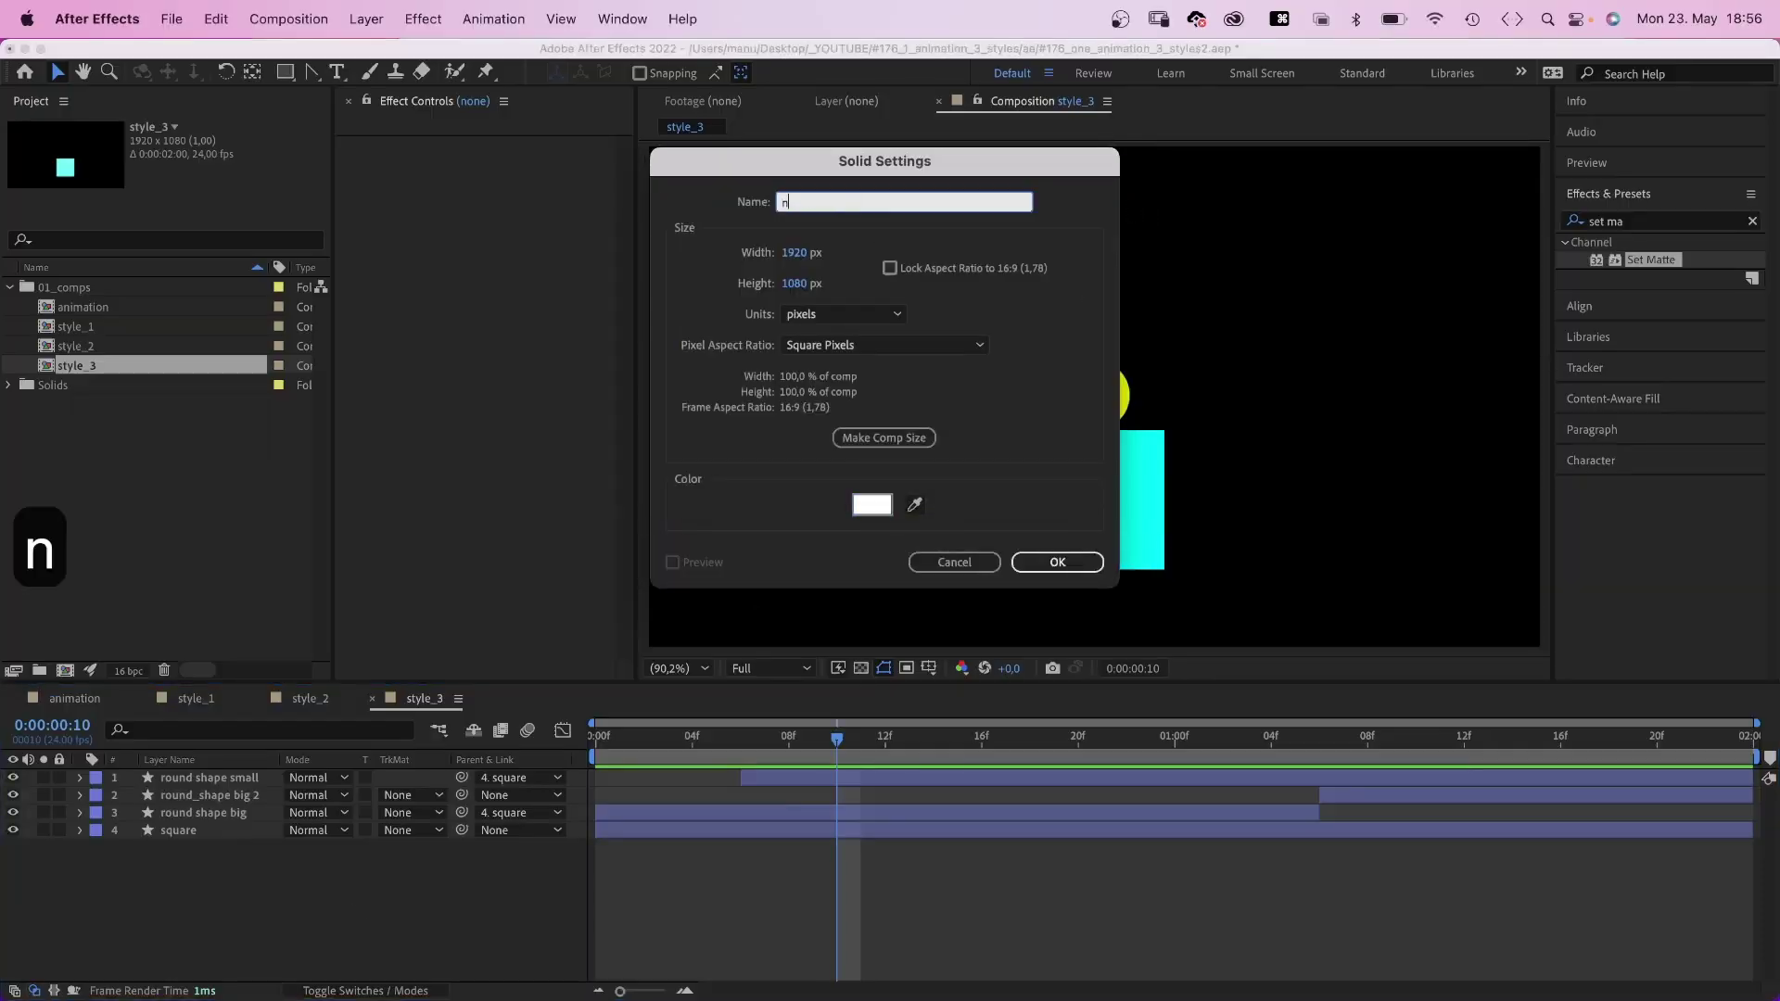
pyautogui.write('oise')
pyautogui.press('Return')
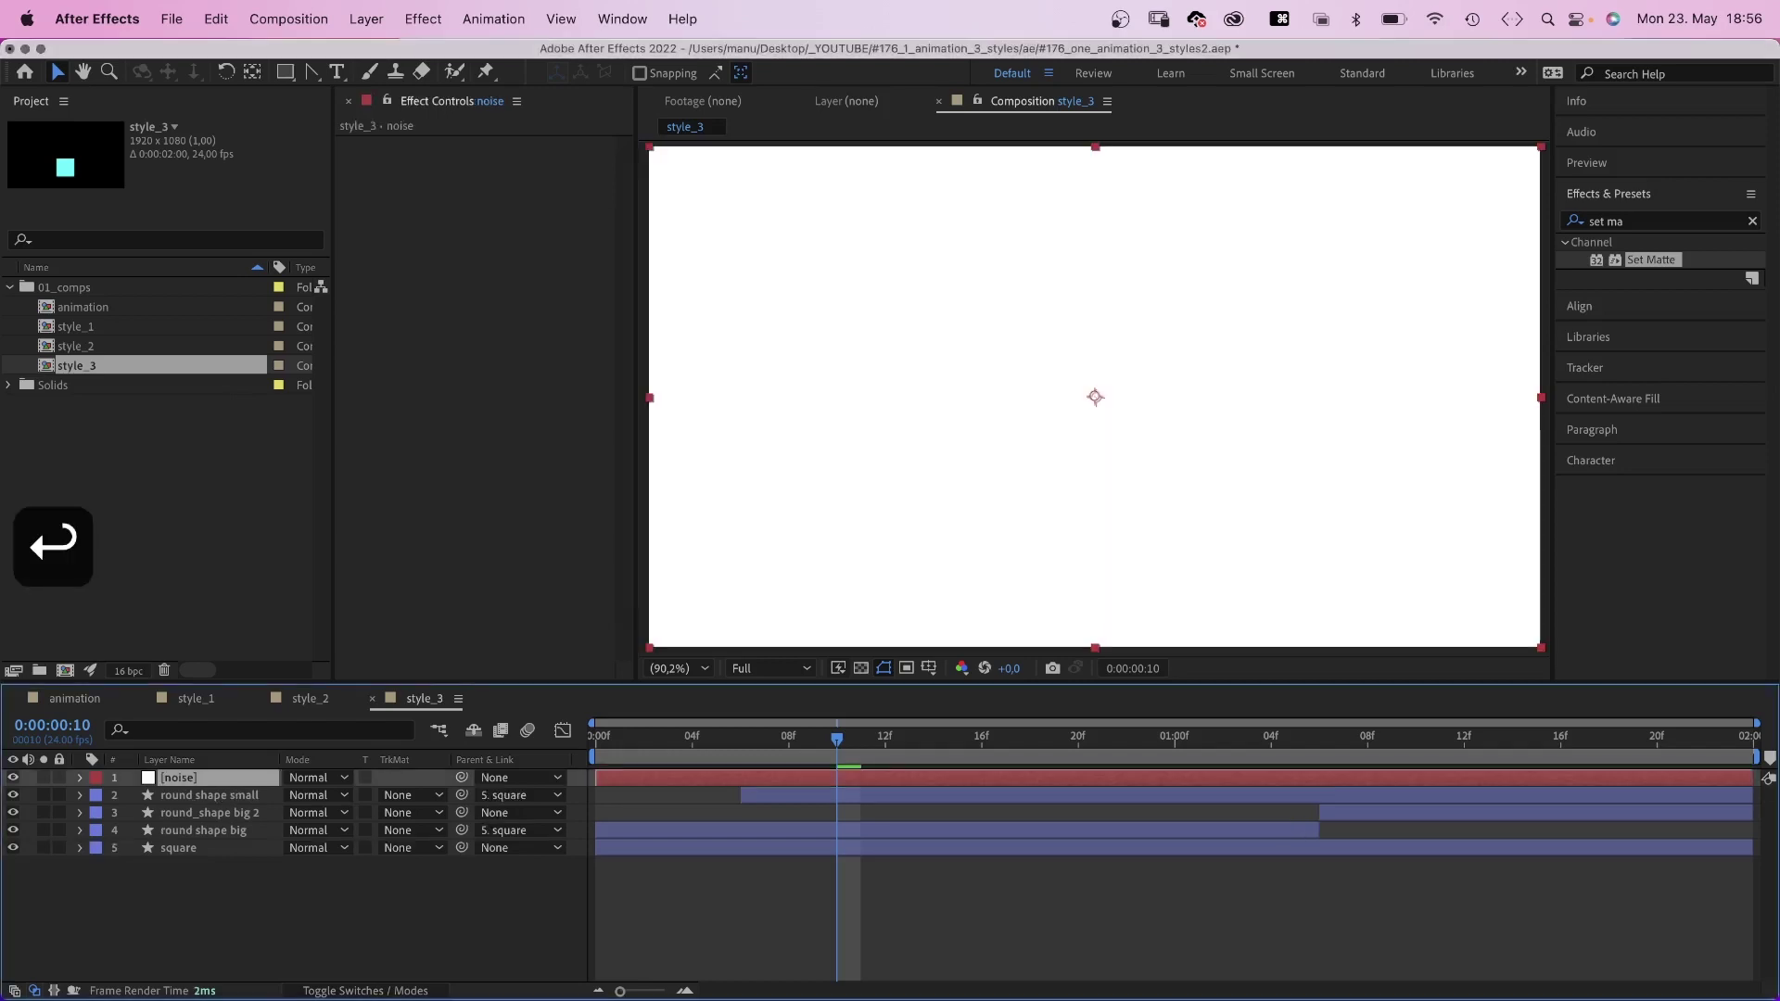
# Move the noise solid to the bottom of the stack and apply Turbulent Noise to it.
pyautogui.moveTo(212, 781); pyautogui.dragTo(226, 862)
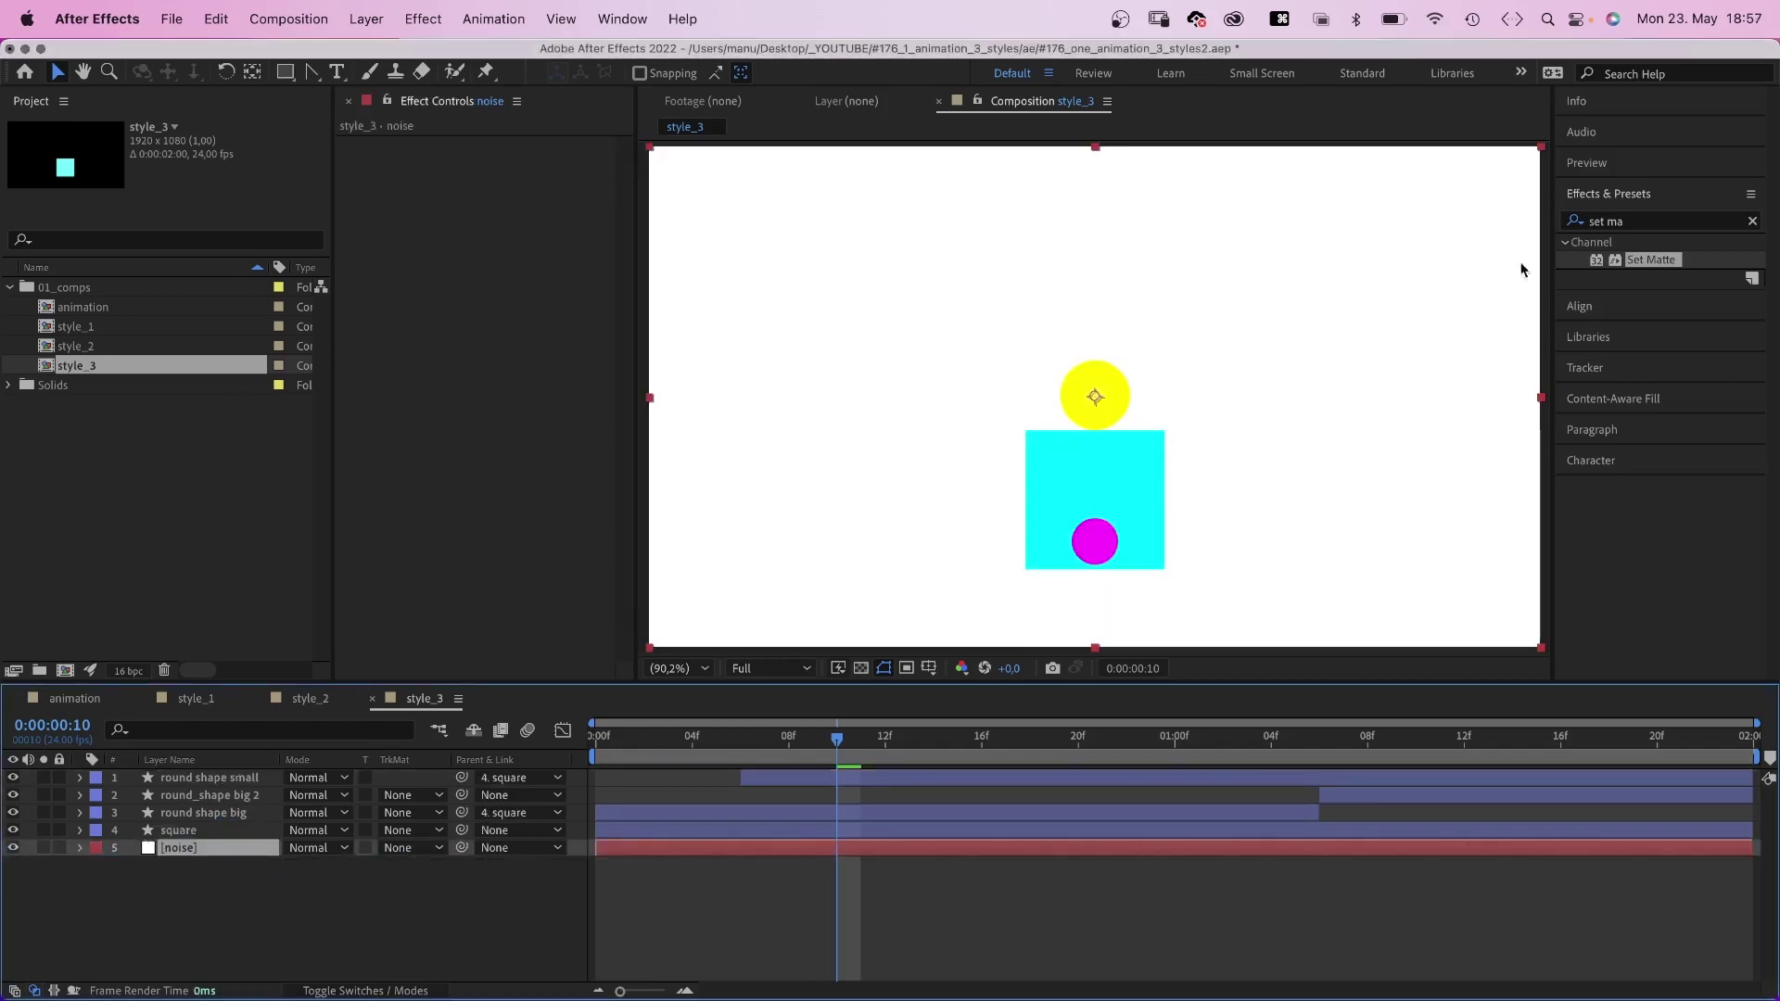
pyautogui.click(1631, 221)
pyautogui.write('turbulen')
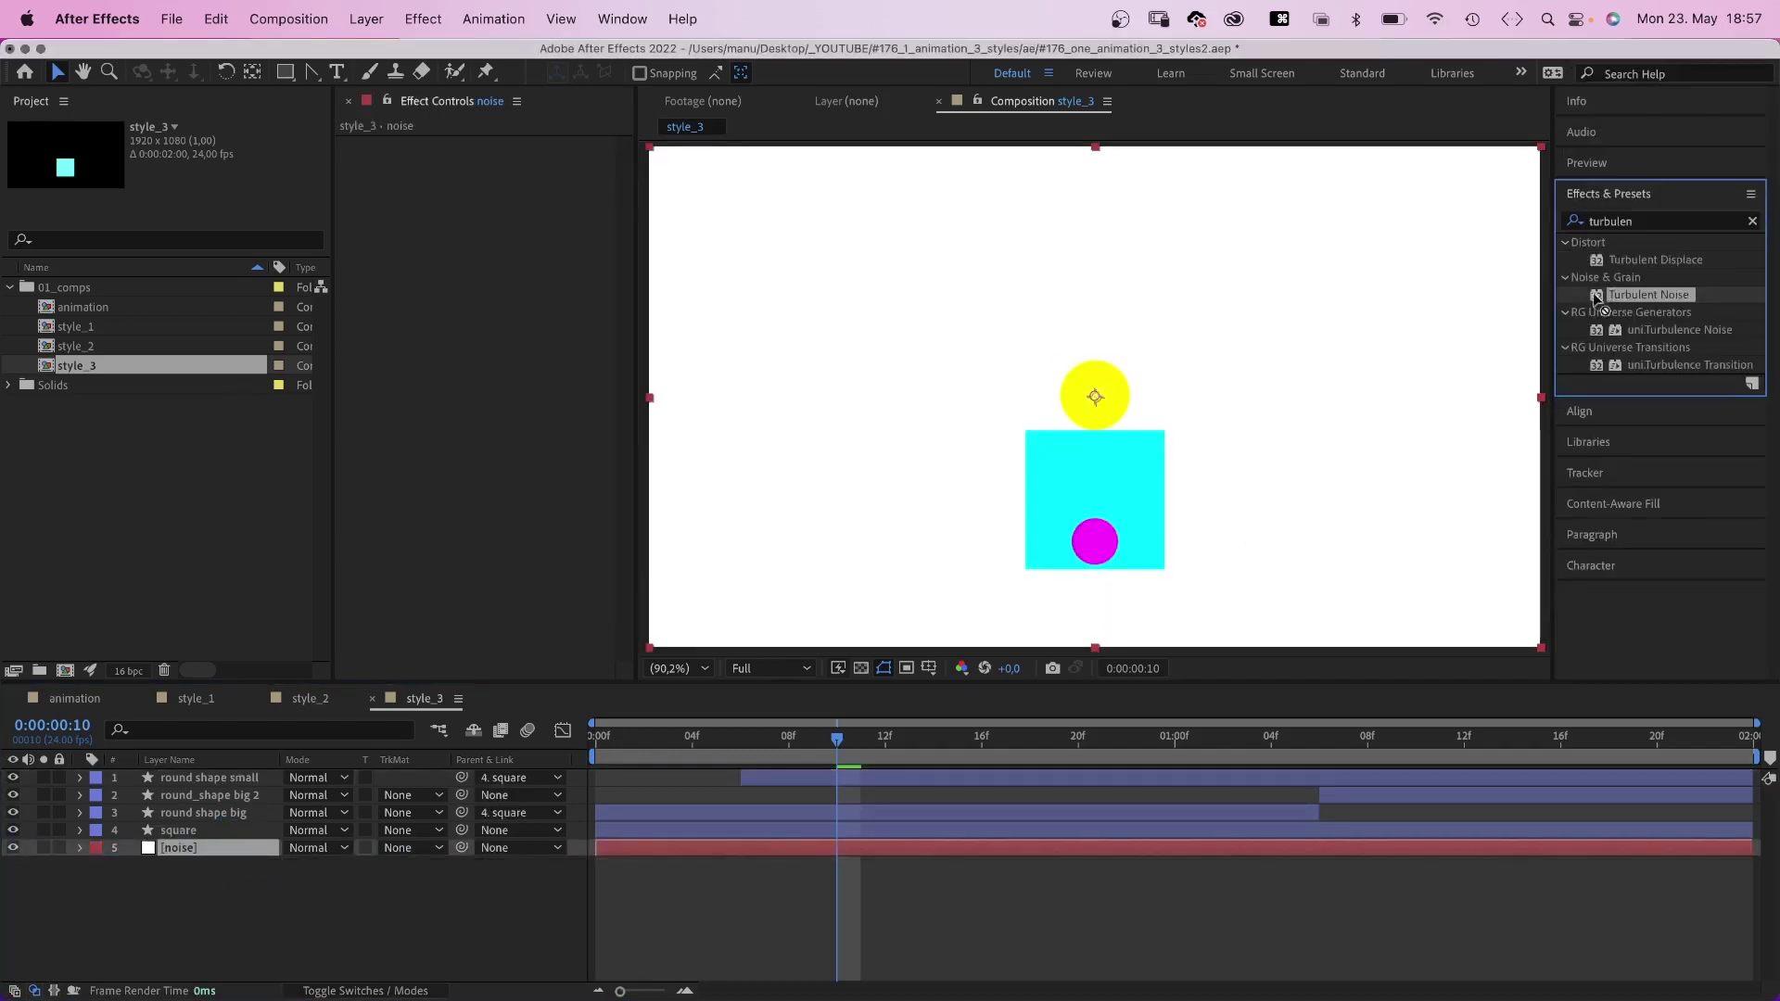
pyautogui.moveTo(1593, 297); pyautogui.dragTo(445, 276)
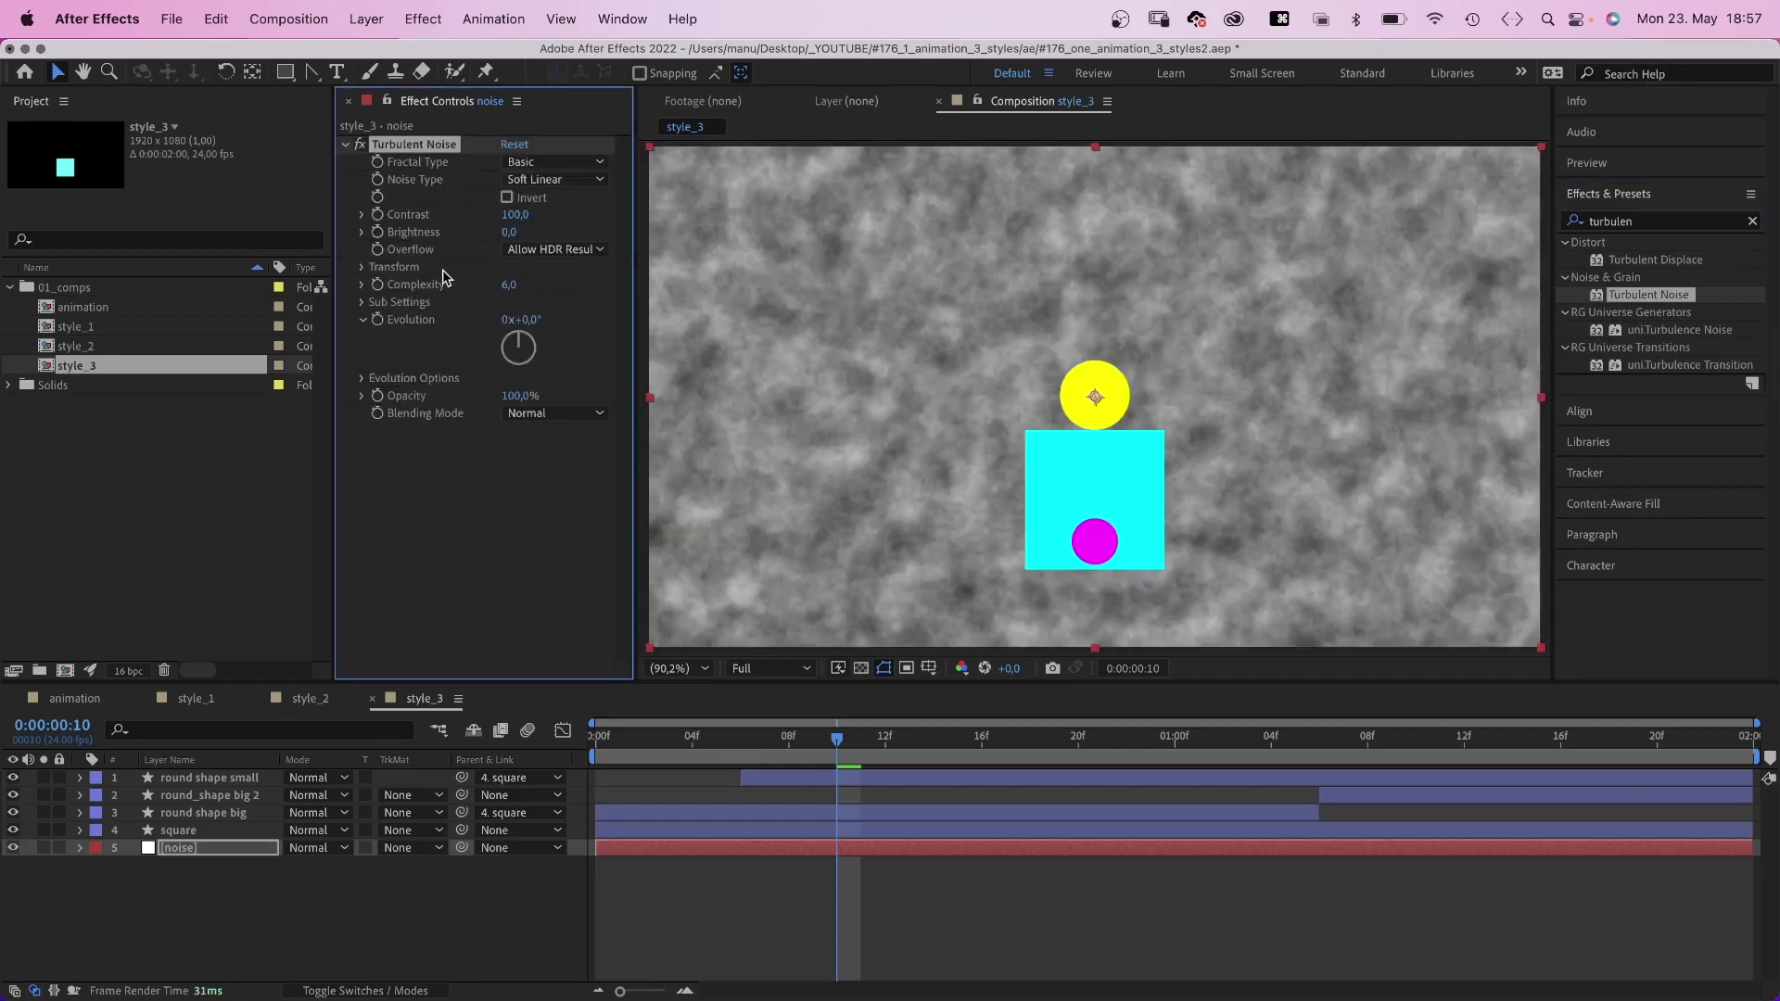
# Set the Turbulent Noise Contrast to 250, Brightness to 80 and Scale to 5.
pyautogui.click(516, 215)
pyautogui.write('250')
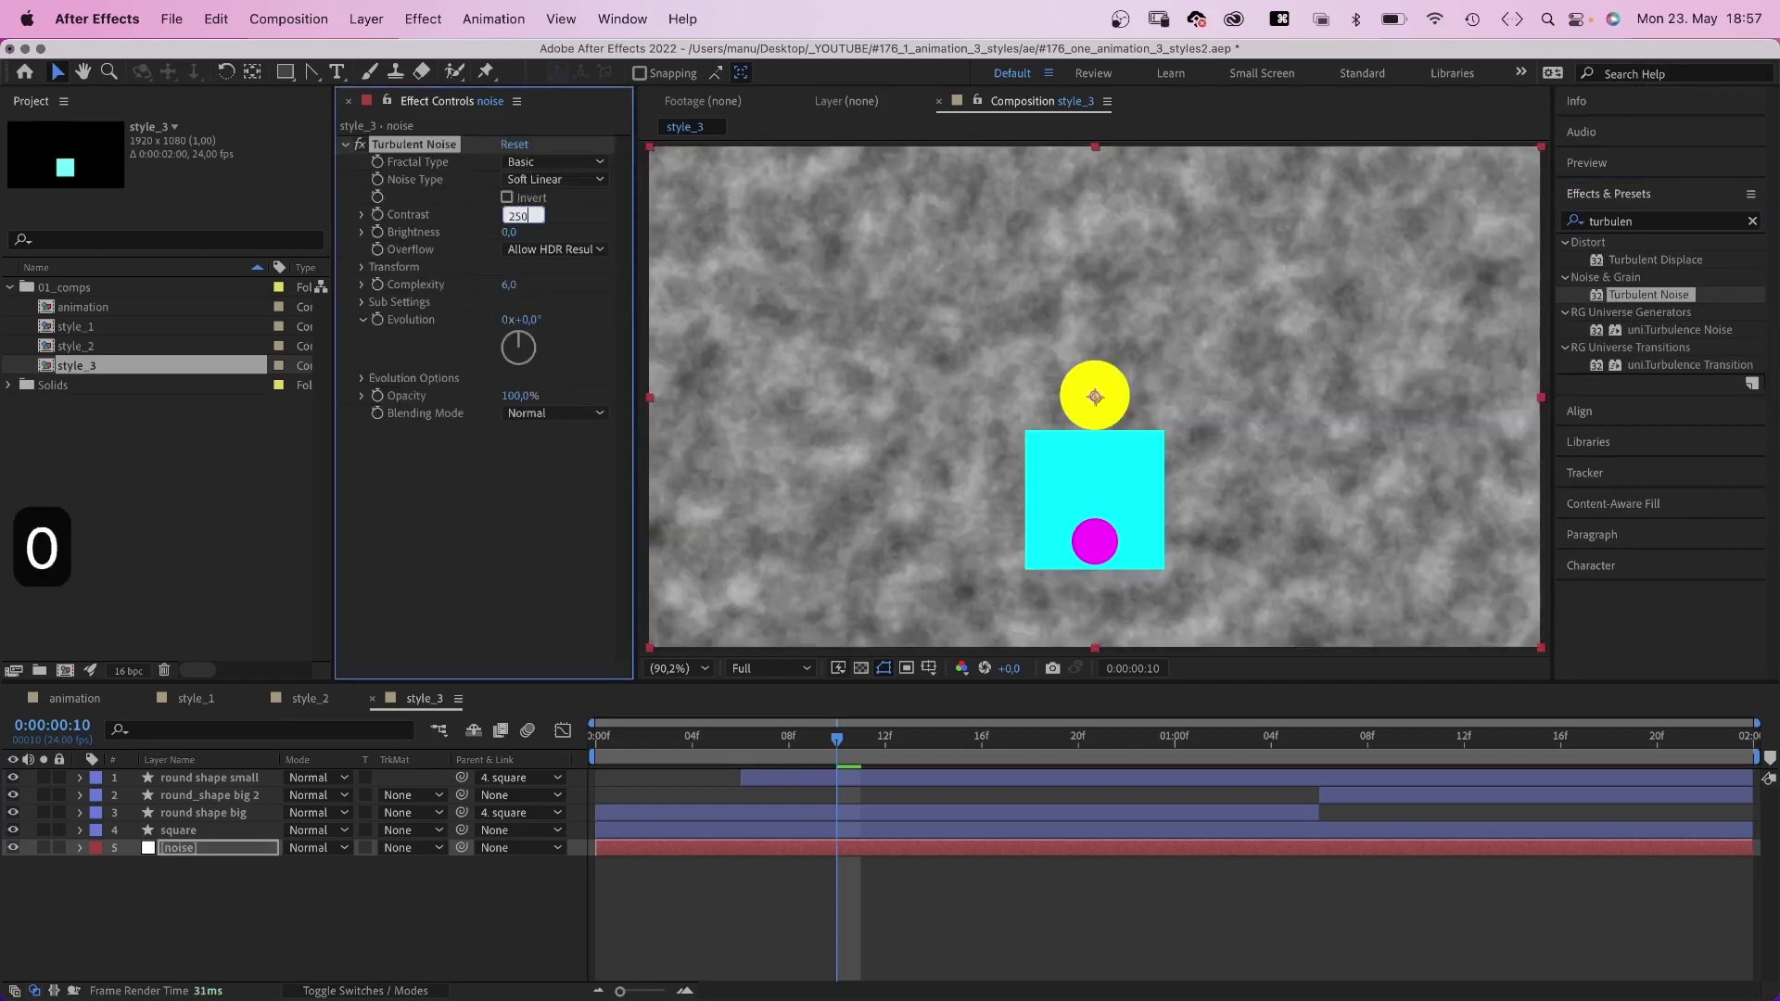
pyautogui.press('Return')
pyautogui.click(511, 231)
pyautogui.write('80')
pyautogui.press('Return')
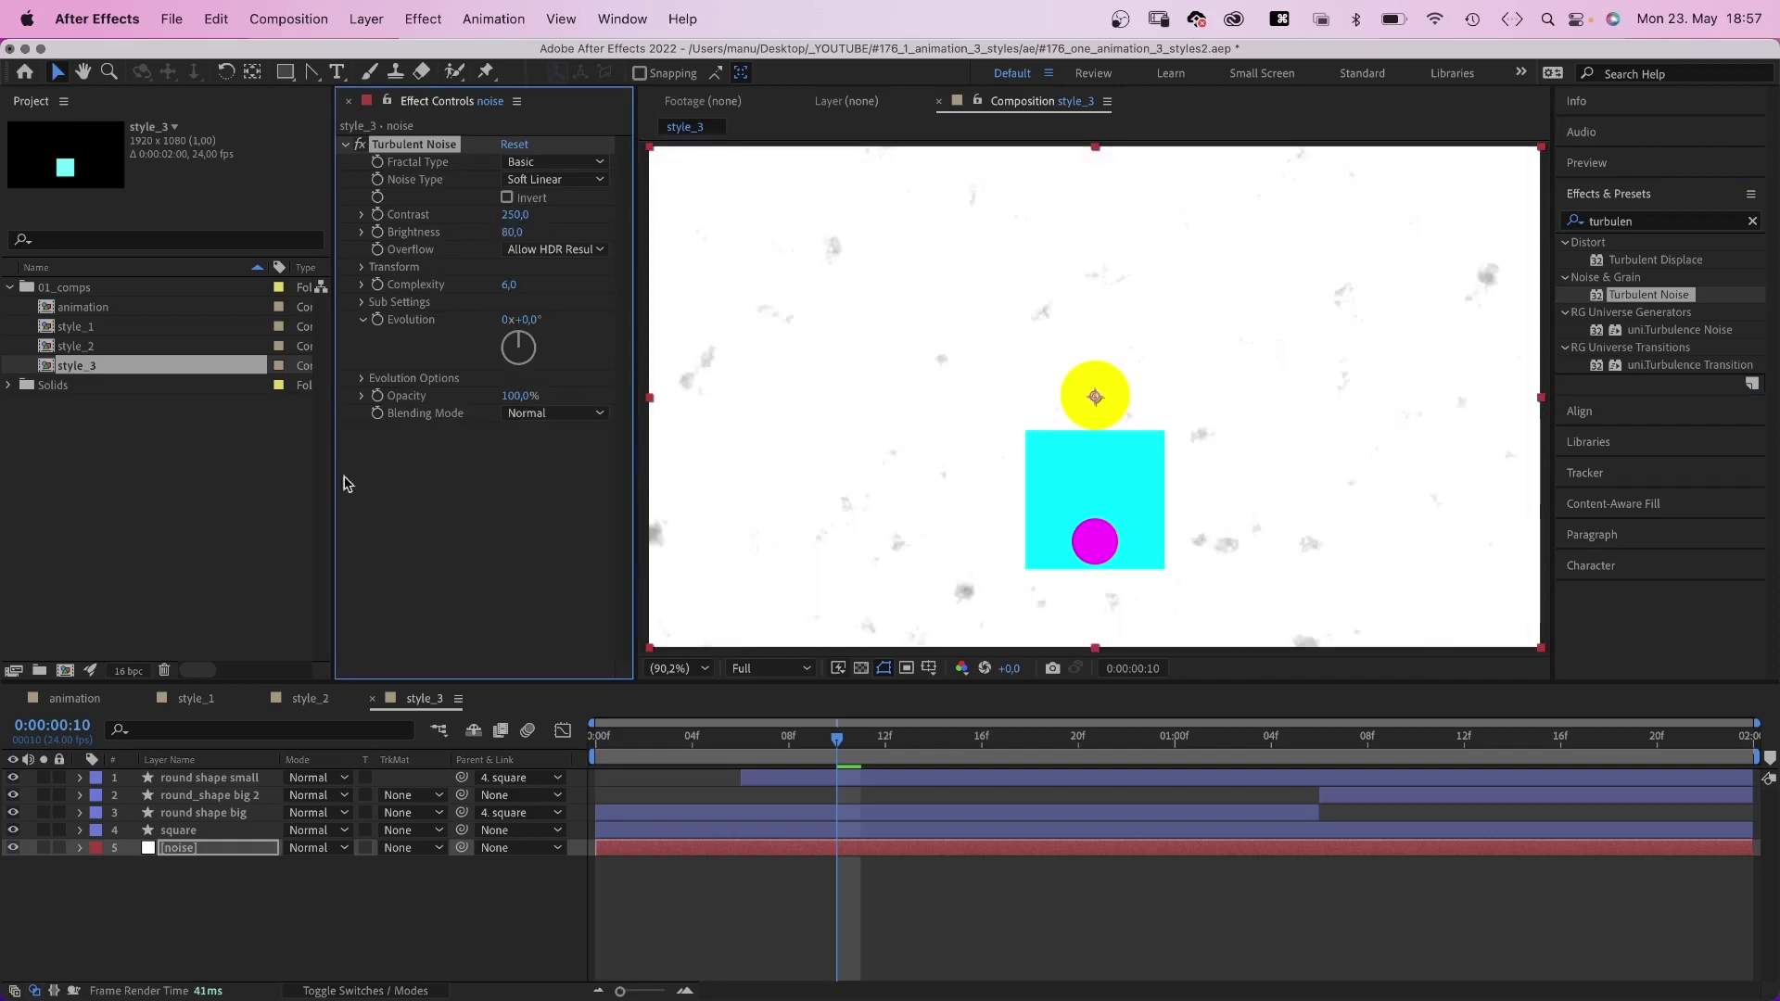
pyautogui.click(363, 267)
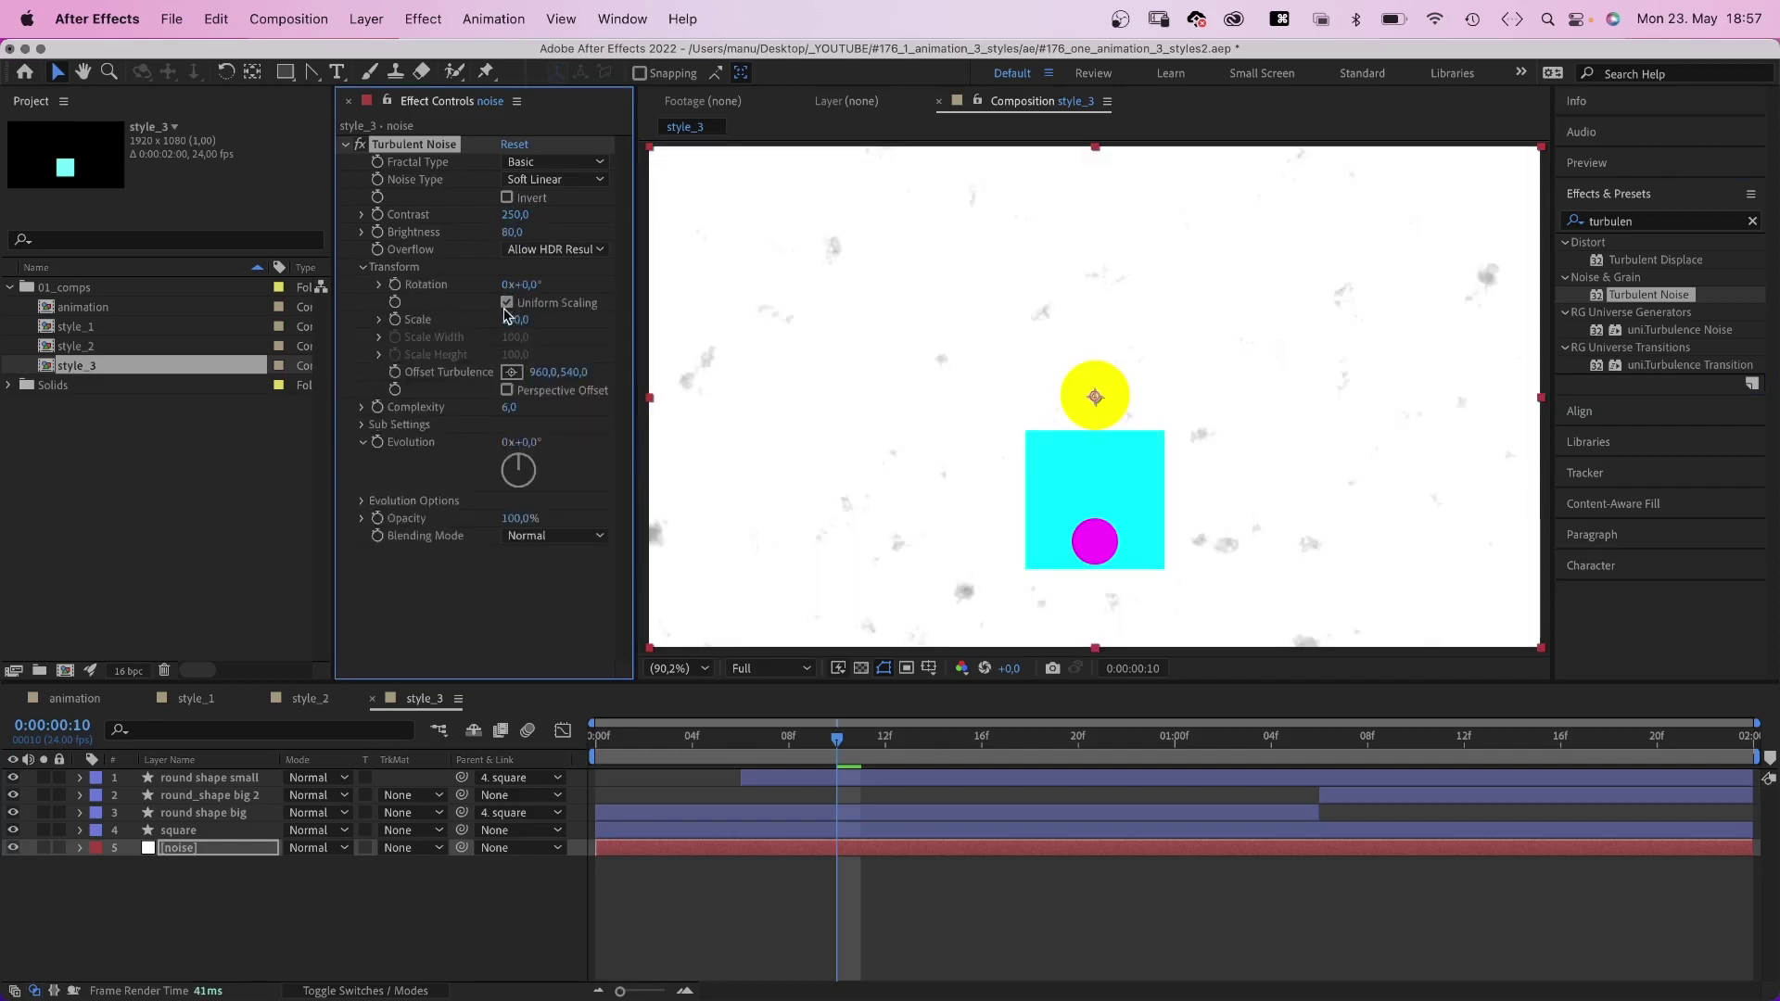
pyautogui.click(505, 320)
pyautogui.write('5')
pyautogui.press('Return')
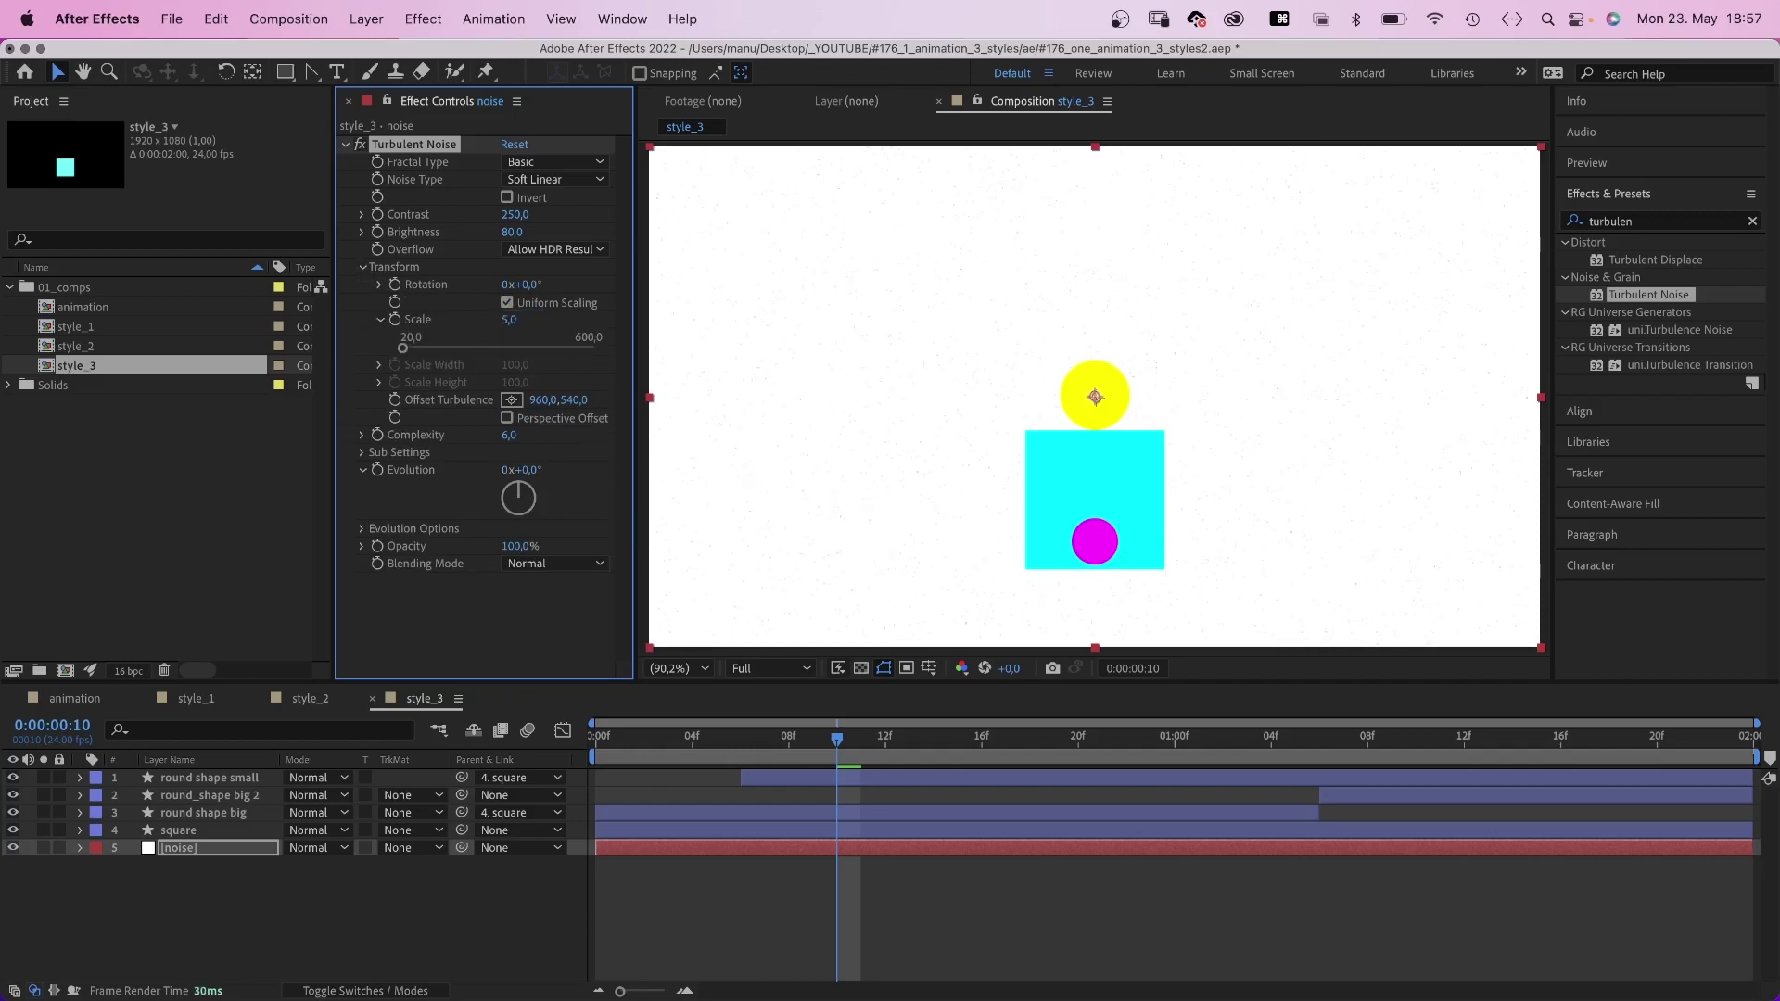
# Give the noise Evolution the expression time*500 and preview the animation.
pyautogui.keyDown('alt'); pyautogui.click(374, 471); pyautogui.keyUp('alt')
pyautogui.write('time*500')
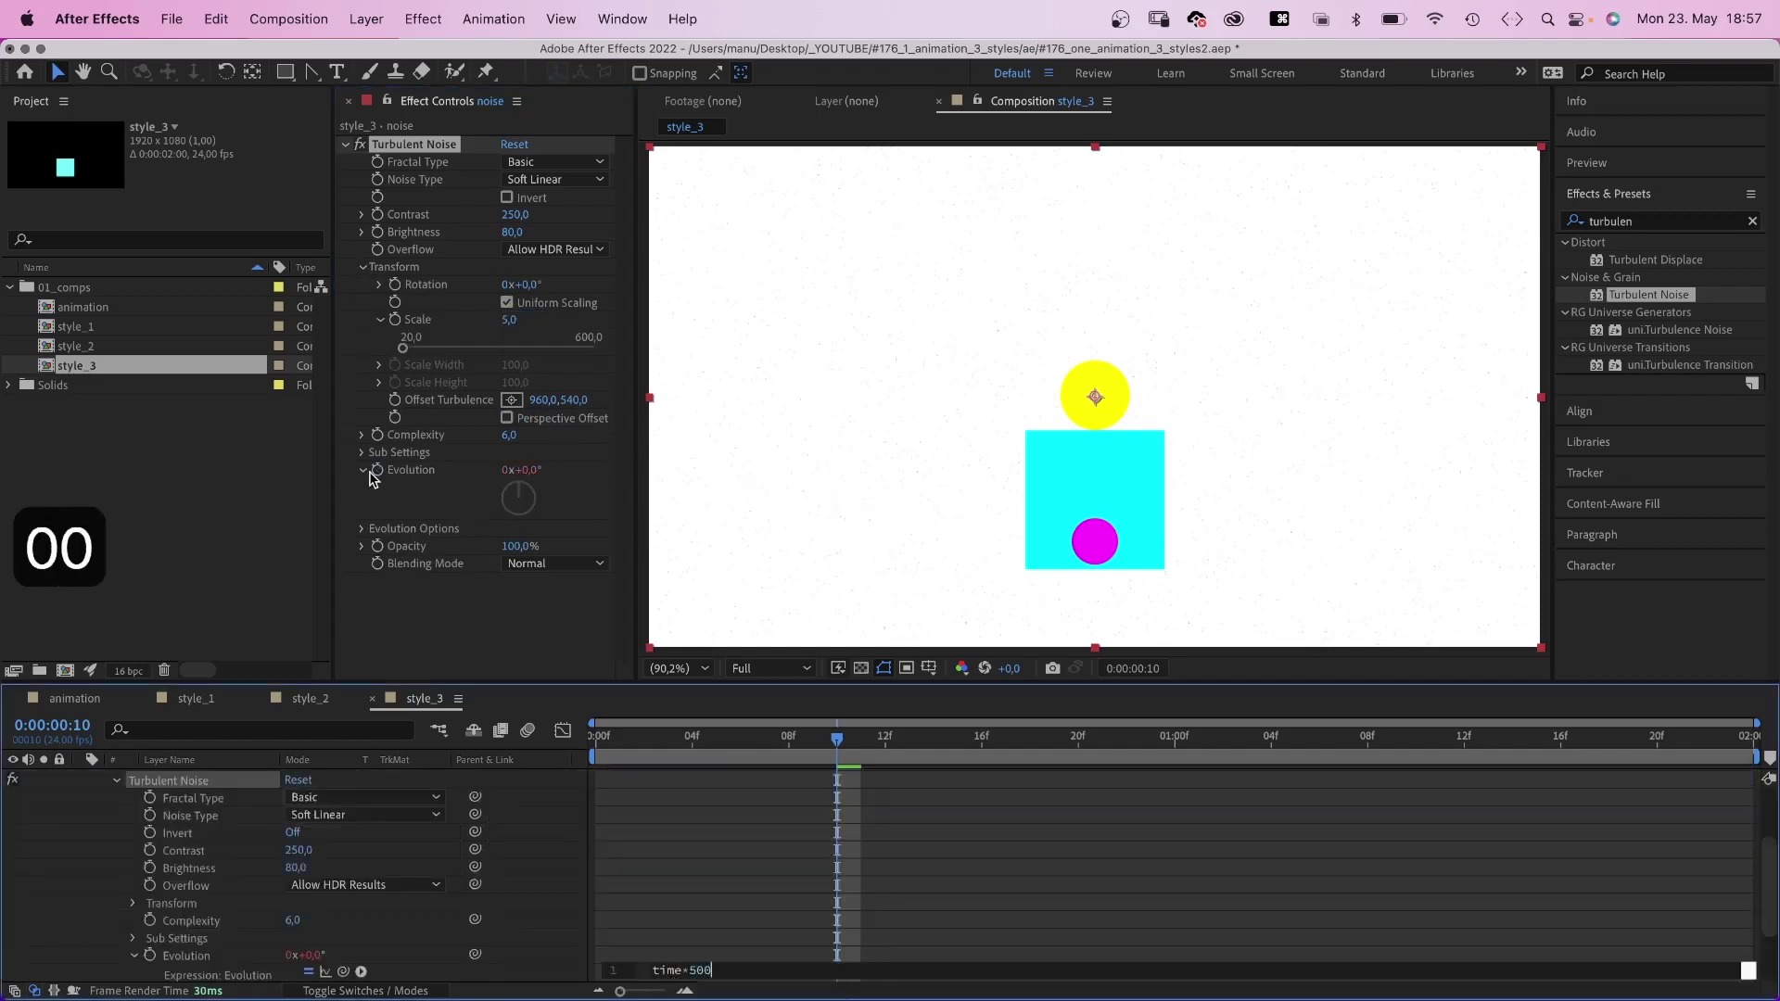
pyautogui.click(79, 847)
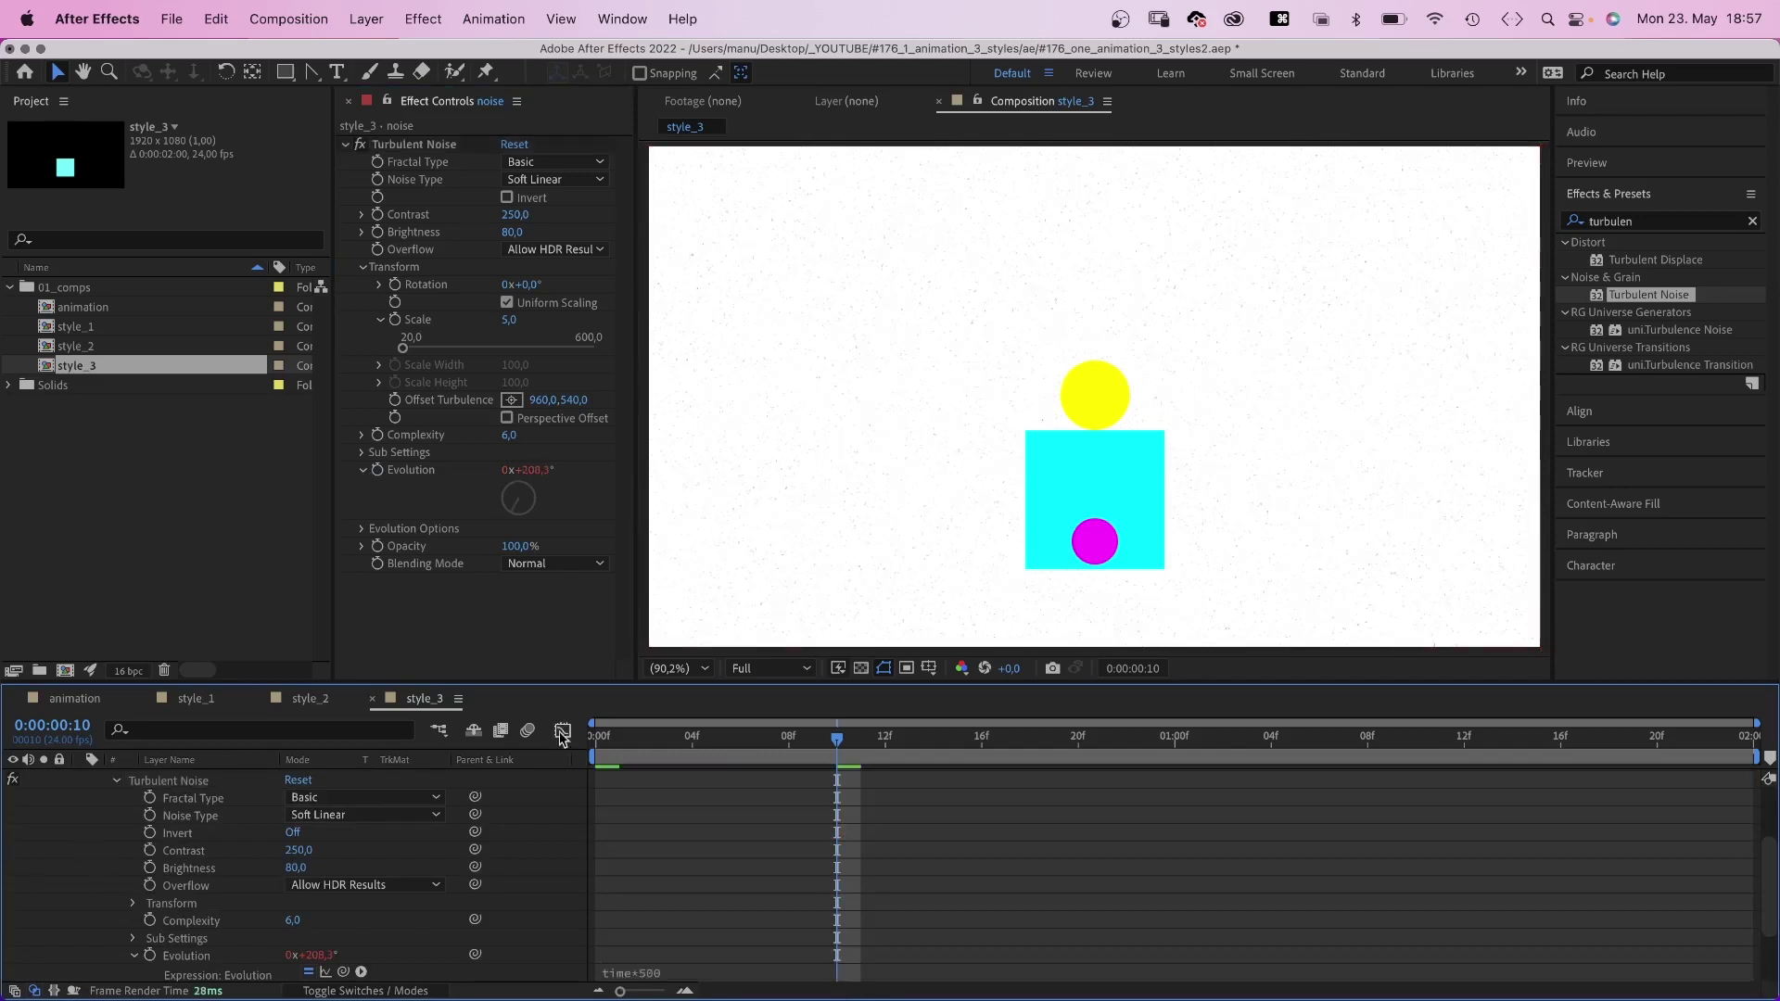
pyautogui.press('space')
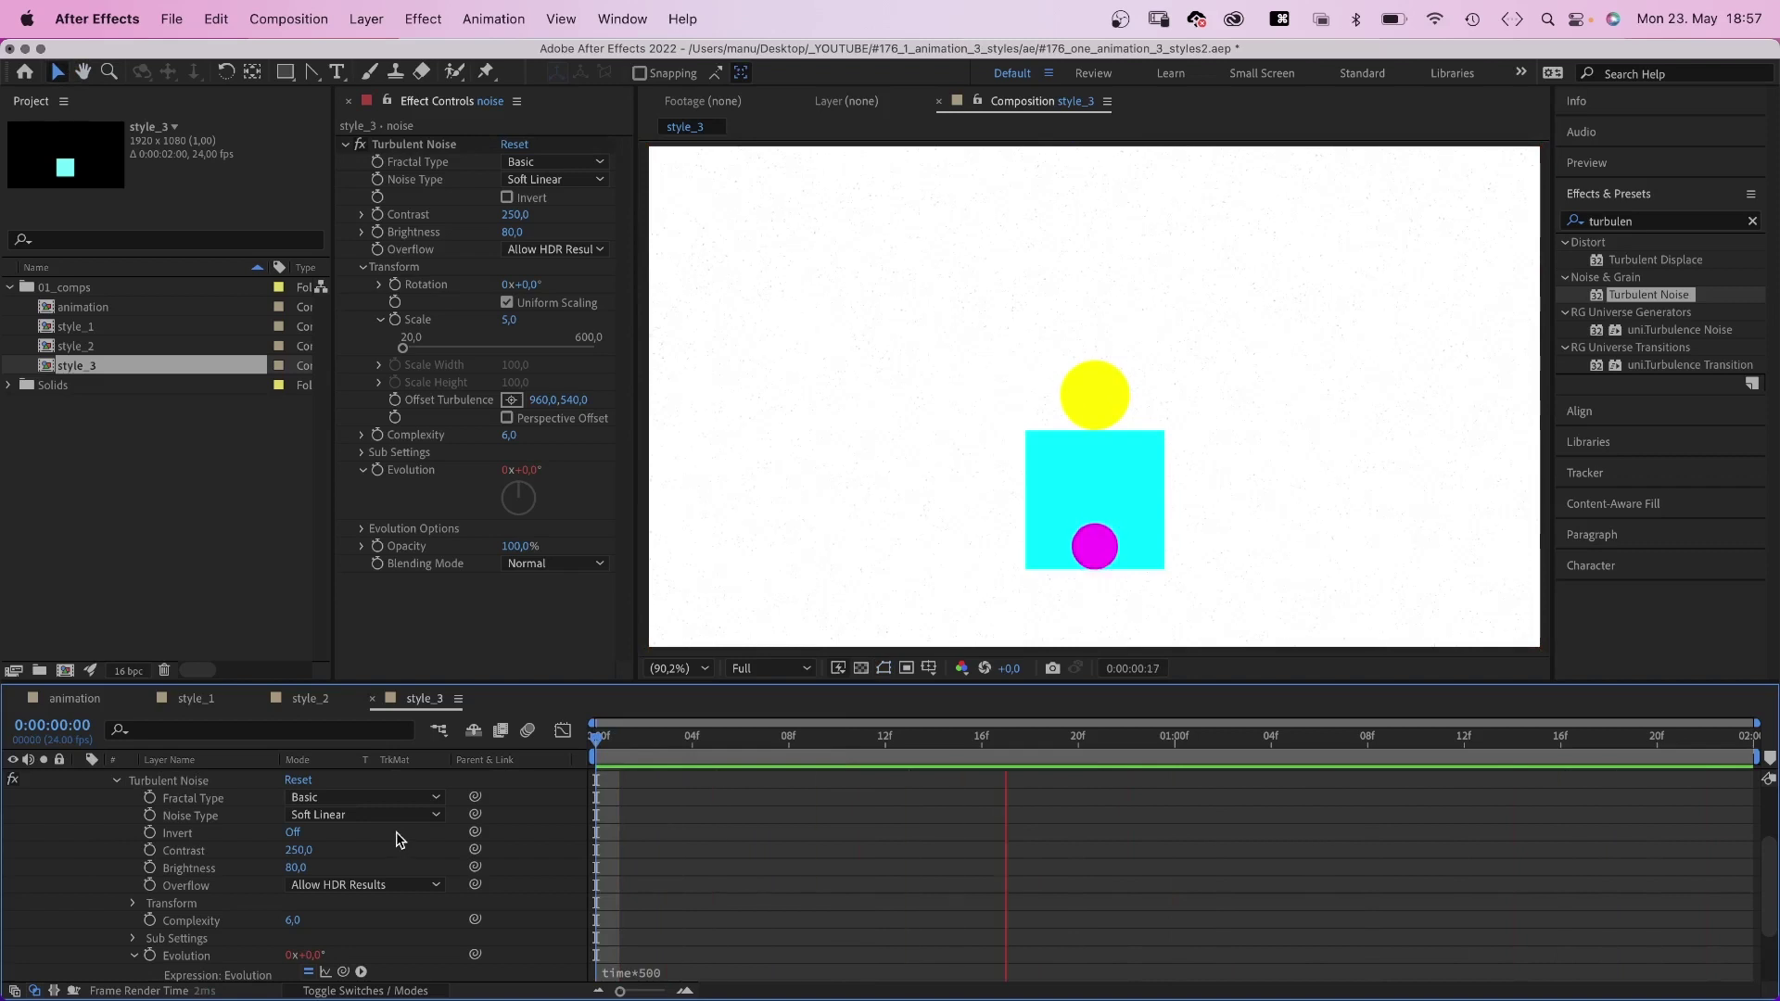
pyautogui.press('space')
# Create a black solid named 'scribbles' and place it just above the noise layer.
pyautogui.click(117, 783)
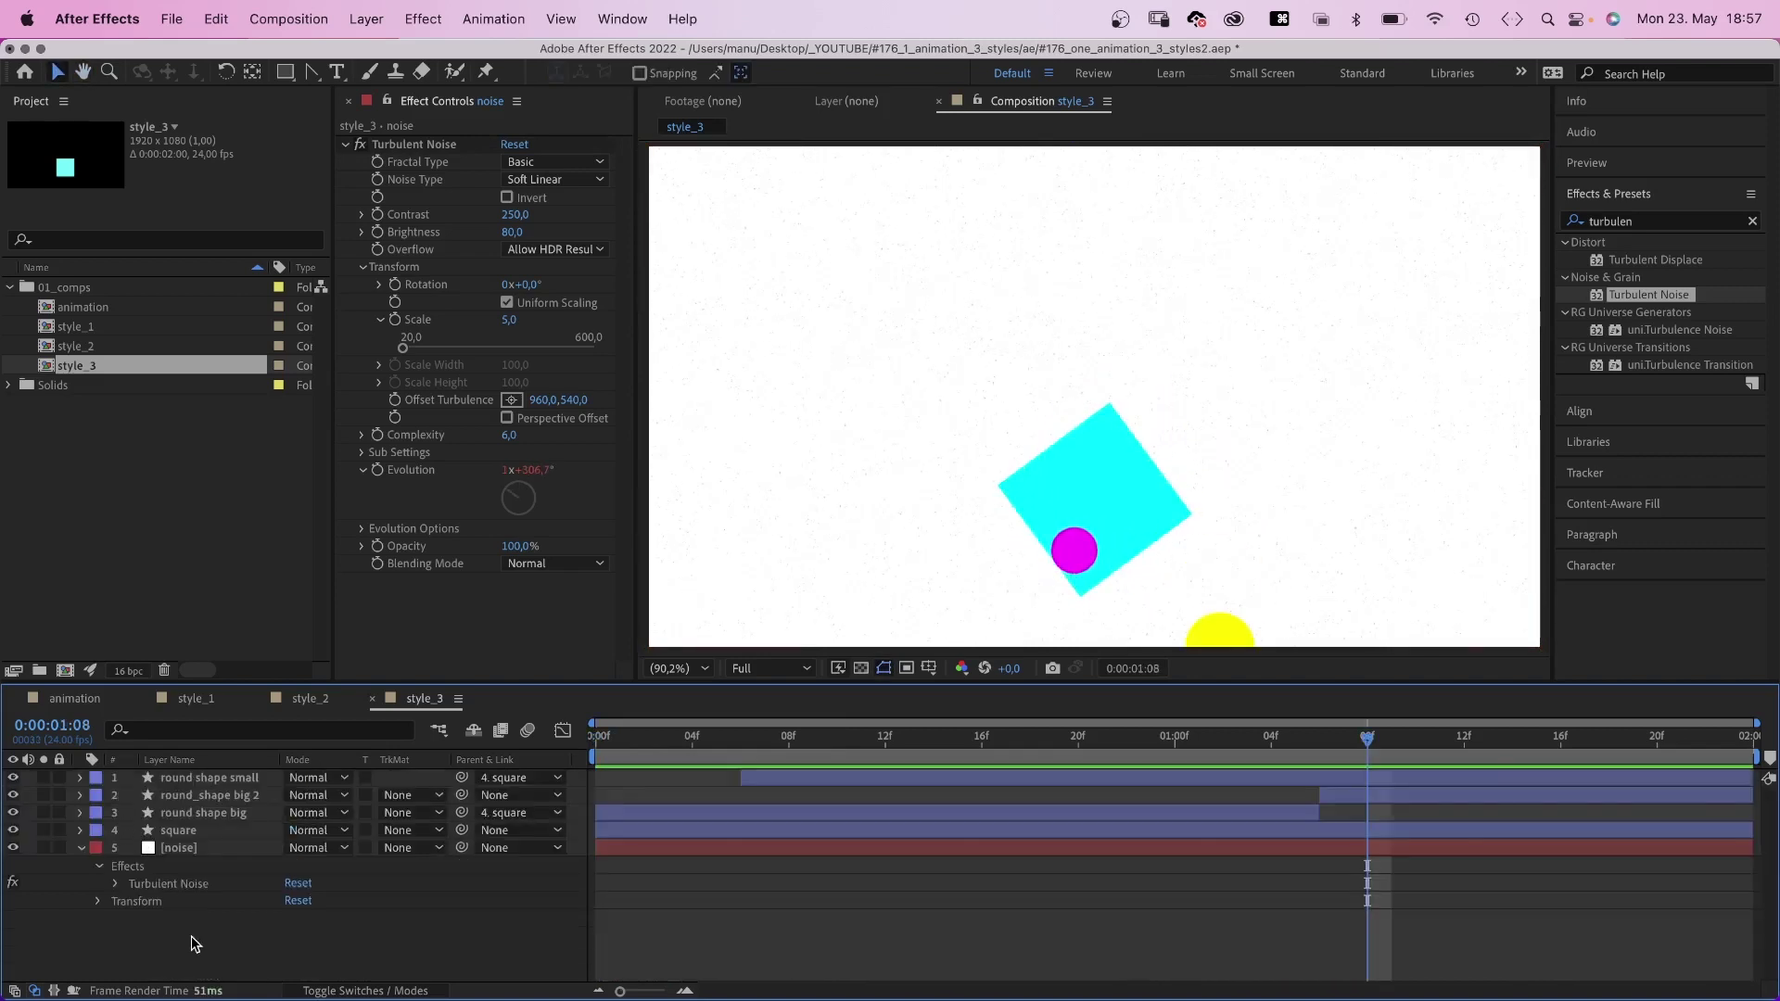
pyautogui.press('super+y')
pyautogui.click(871, 505)
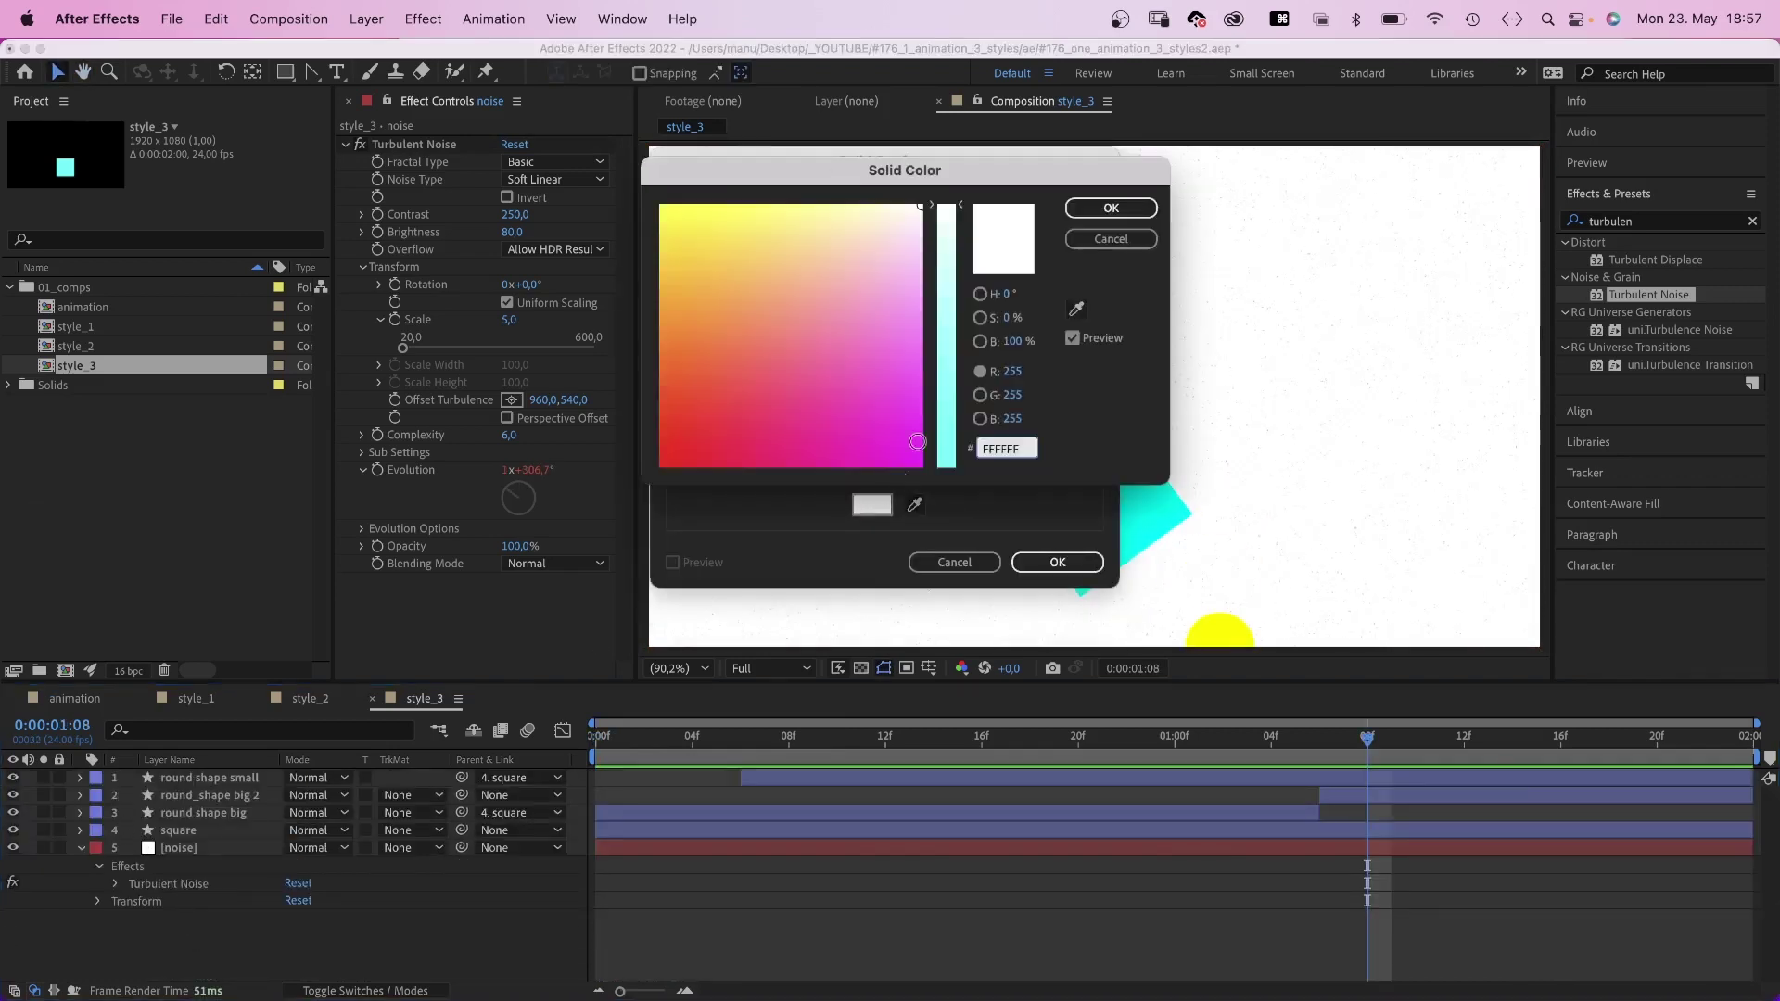
pyautogui.moveTo(930, 386); pyautogui.dragTo(940, 477)
pyautogui.click(940, 476)
pyautogui.moveTo(795, 430); pyautogui.dragTo(661, 465)
pyautogui.click(1110, 209)
pyautogui.write('s')
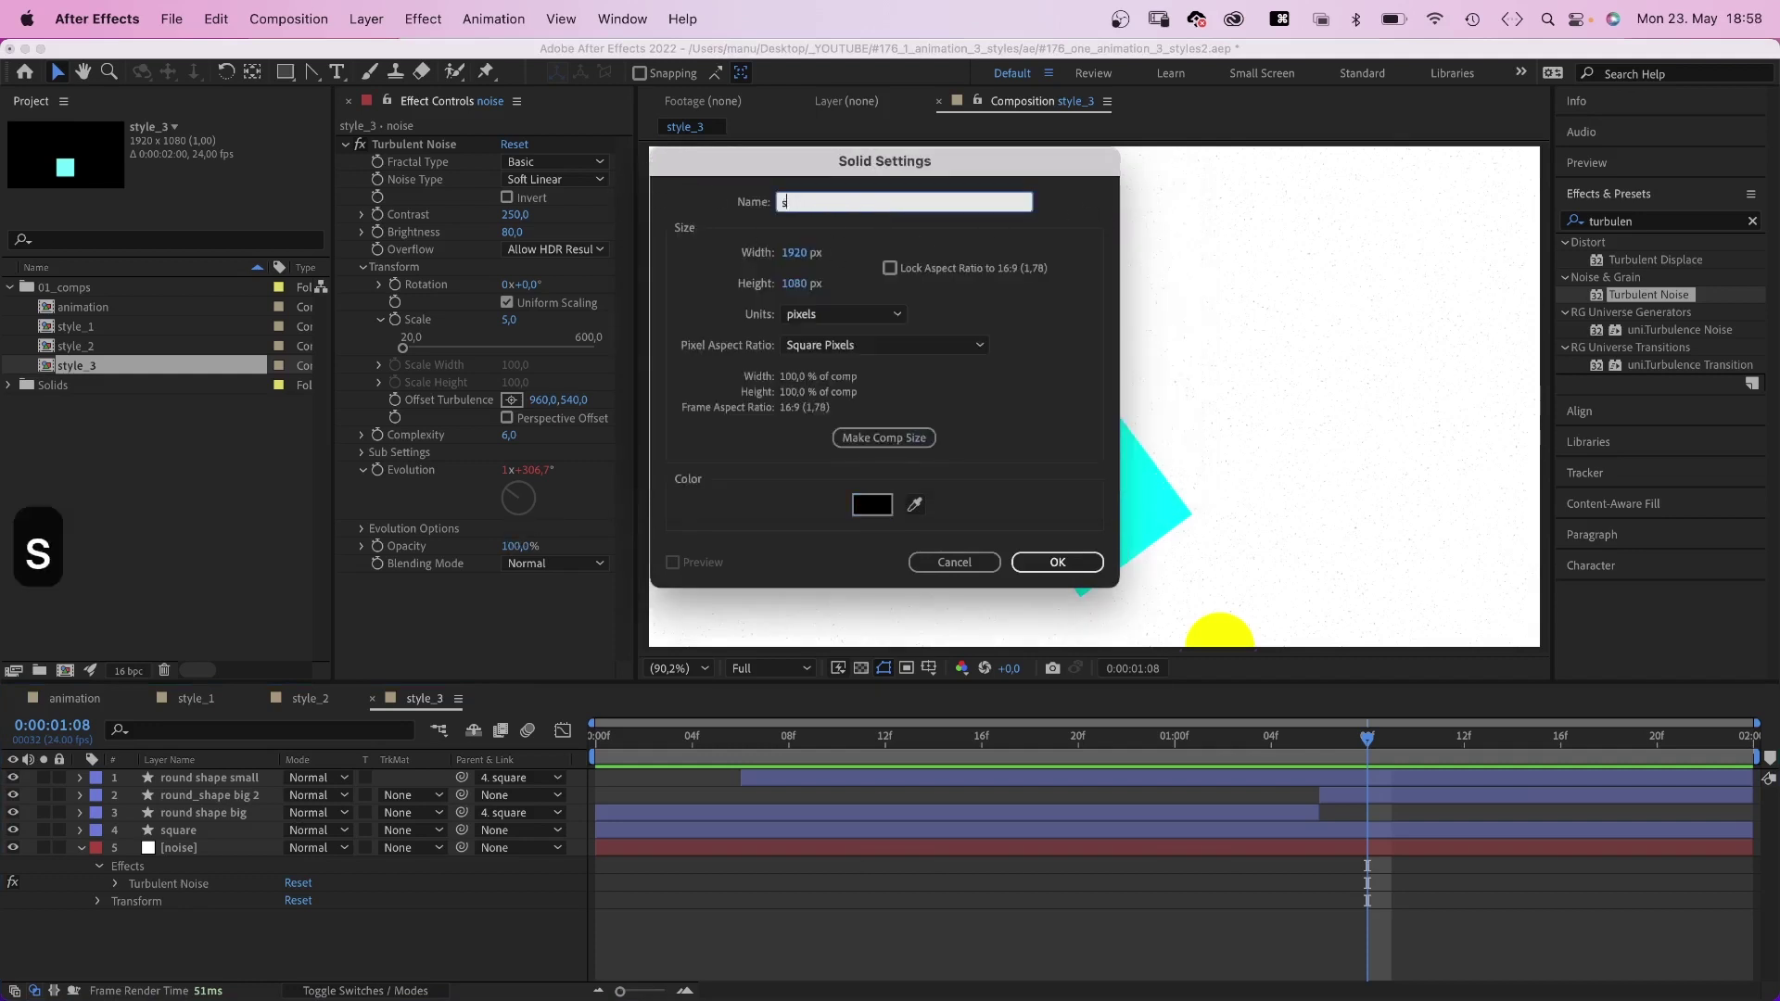
pyautogui.write('cribbles')
pyautogui.press('Return')
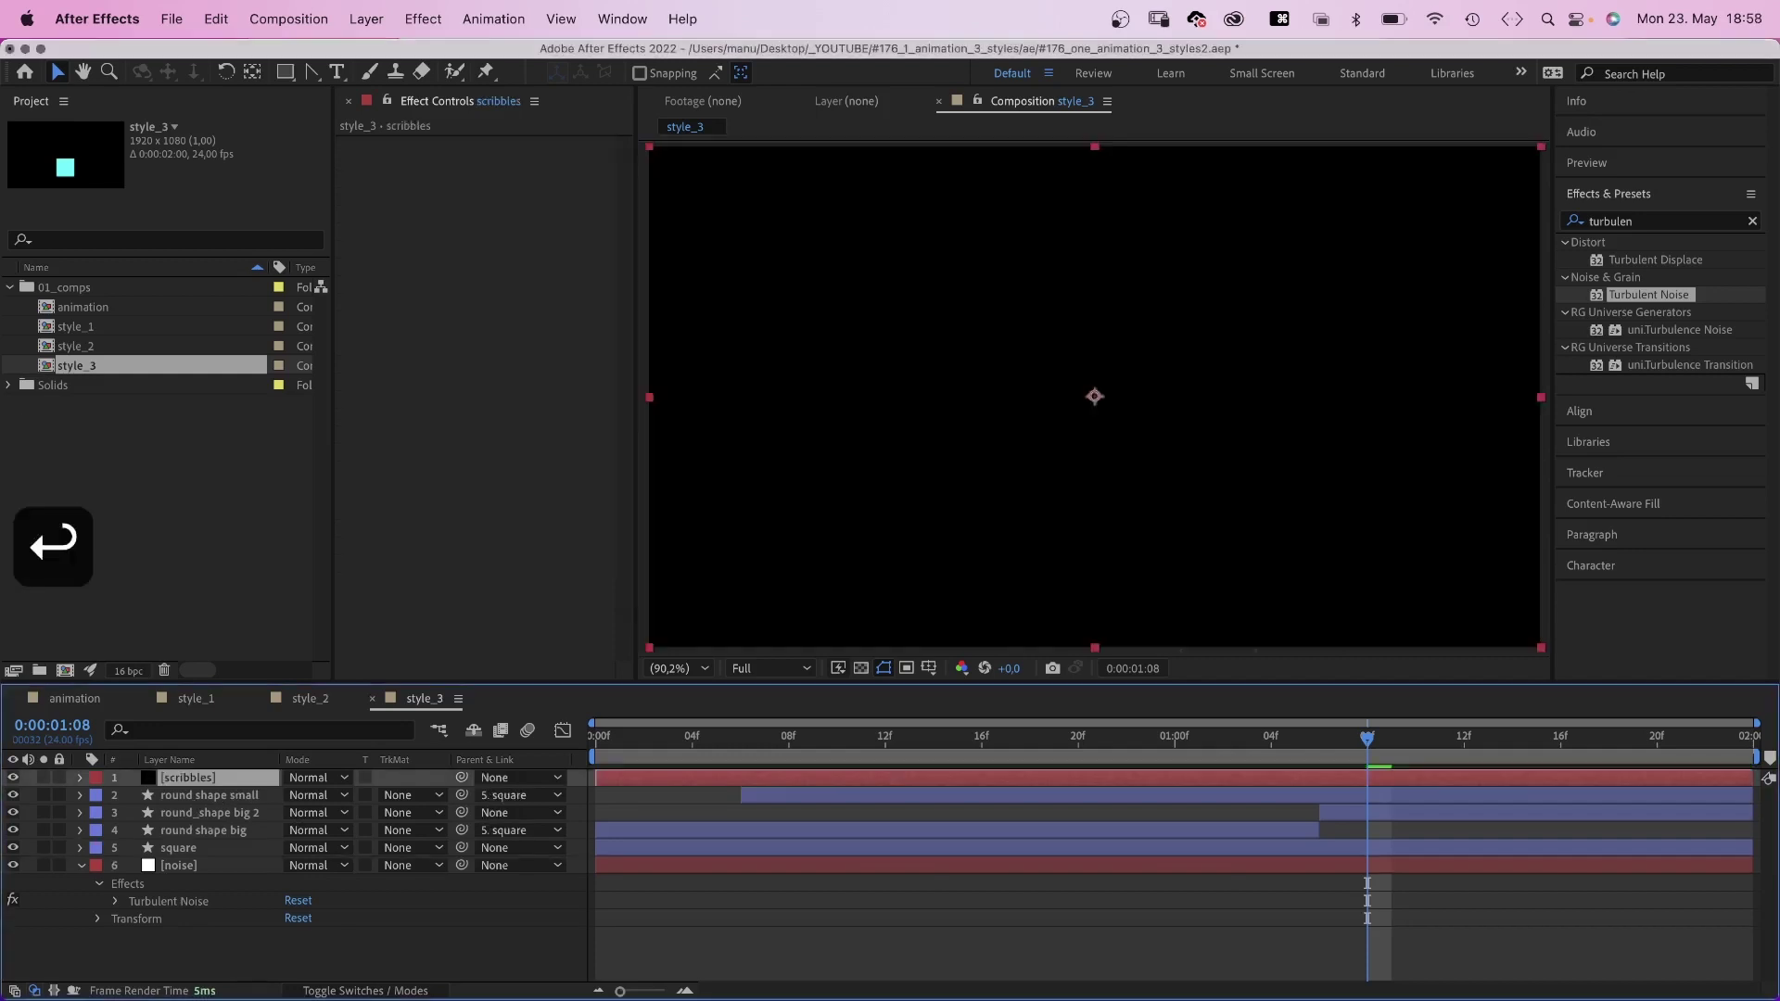
pyautogui.moveTo(219, 787)
pyautogui.mouseDown()
pyautogui.moveTo(226, 867)
pyautogui.moveTo(217, 849)
pyautogui.mouseUp()
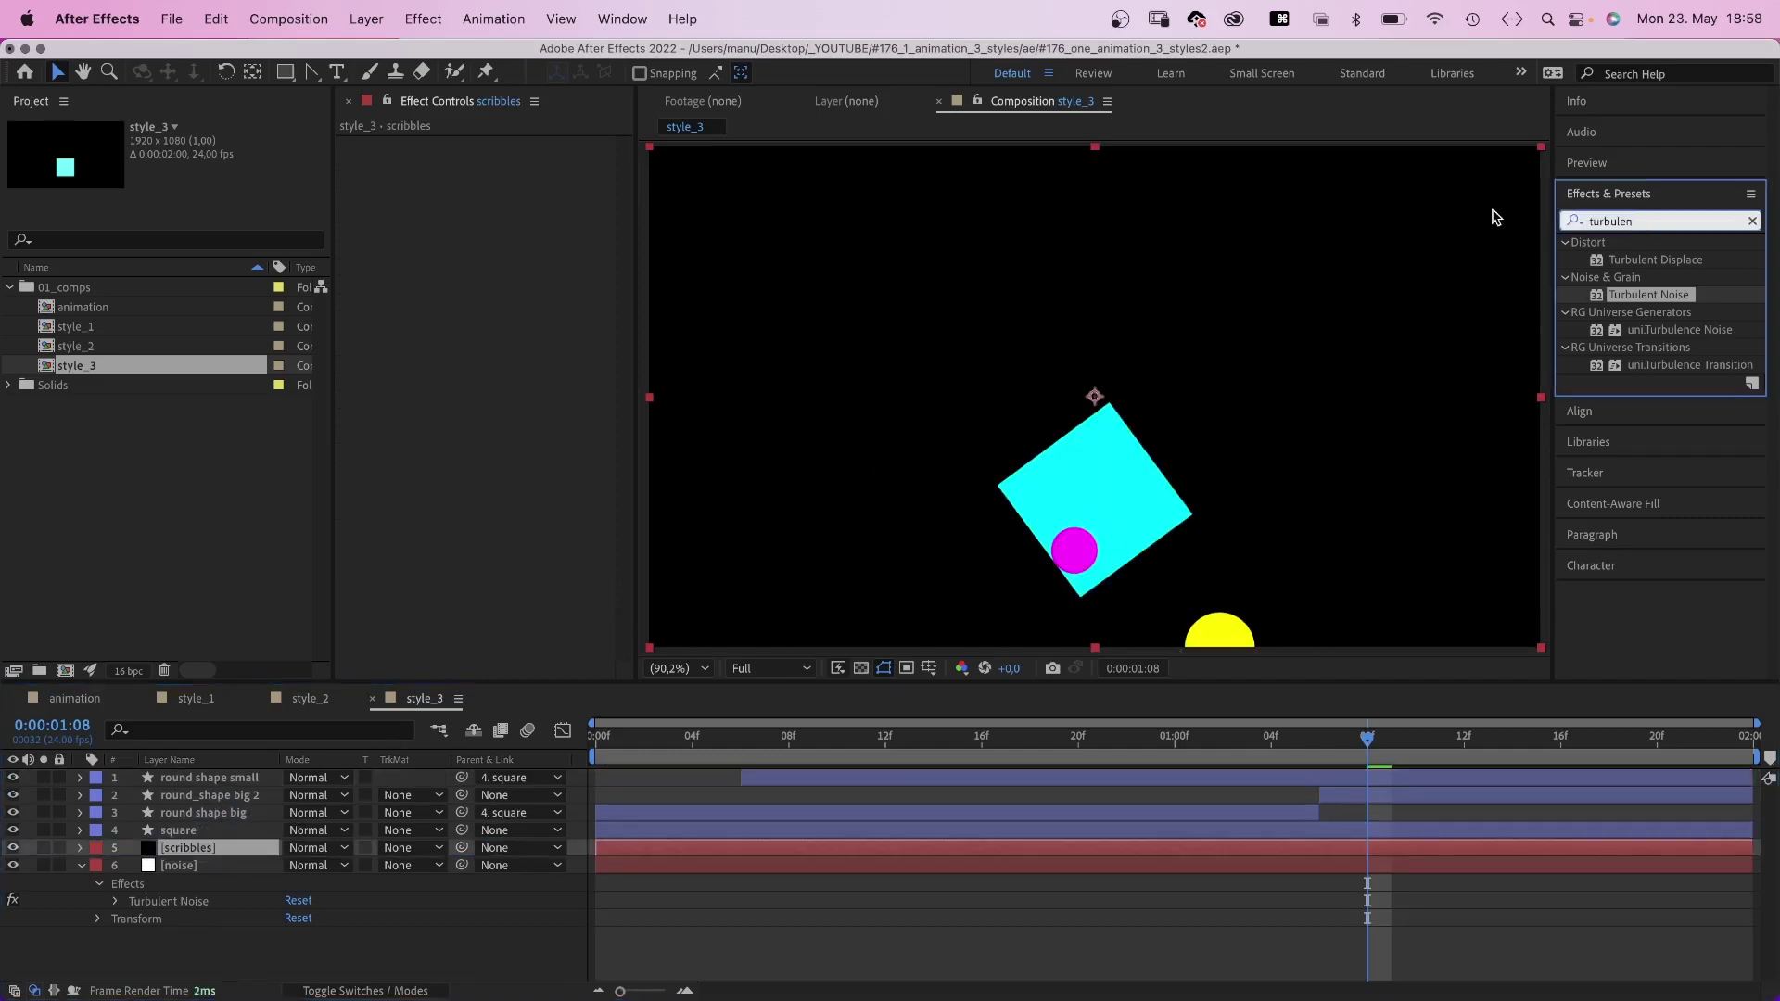
# Apply Venetian Blinds to scribbles: Completion 60%, Direction -74°, Width 5.
pyautogui.doubleClick(1613, 220)
pyautogui.write('venetian')
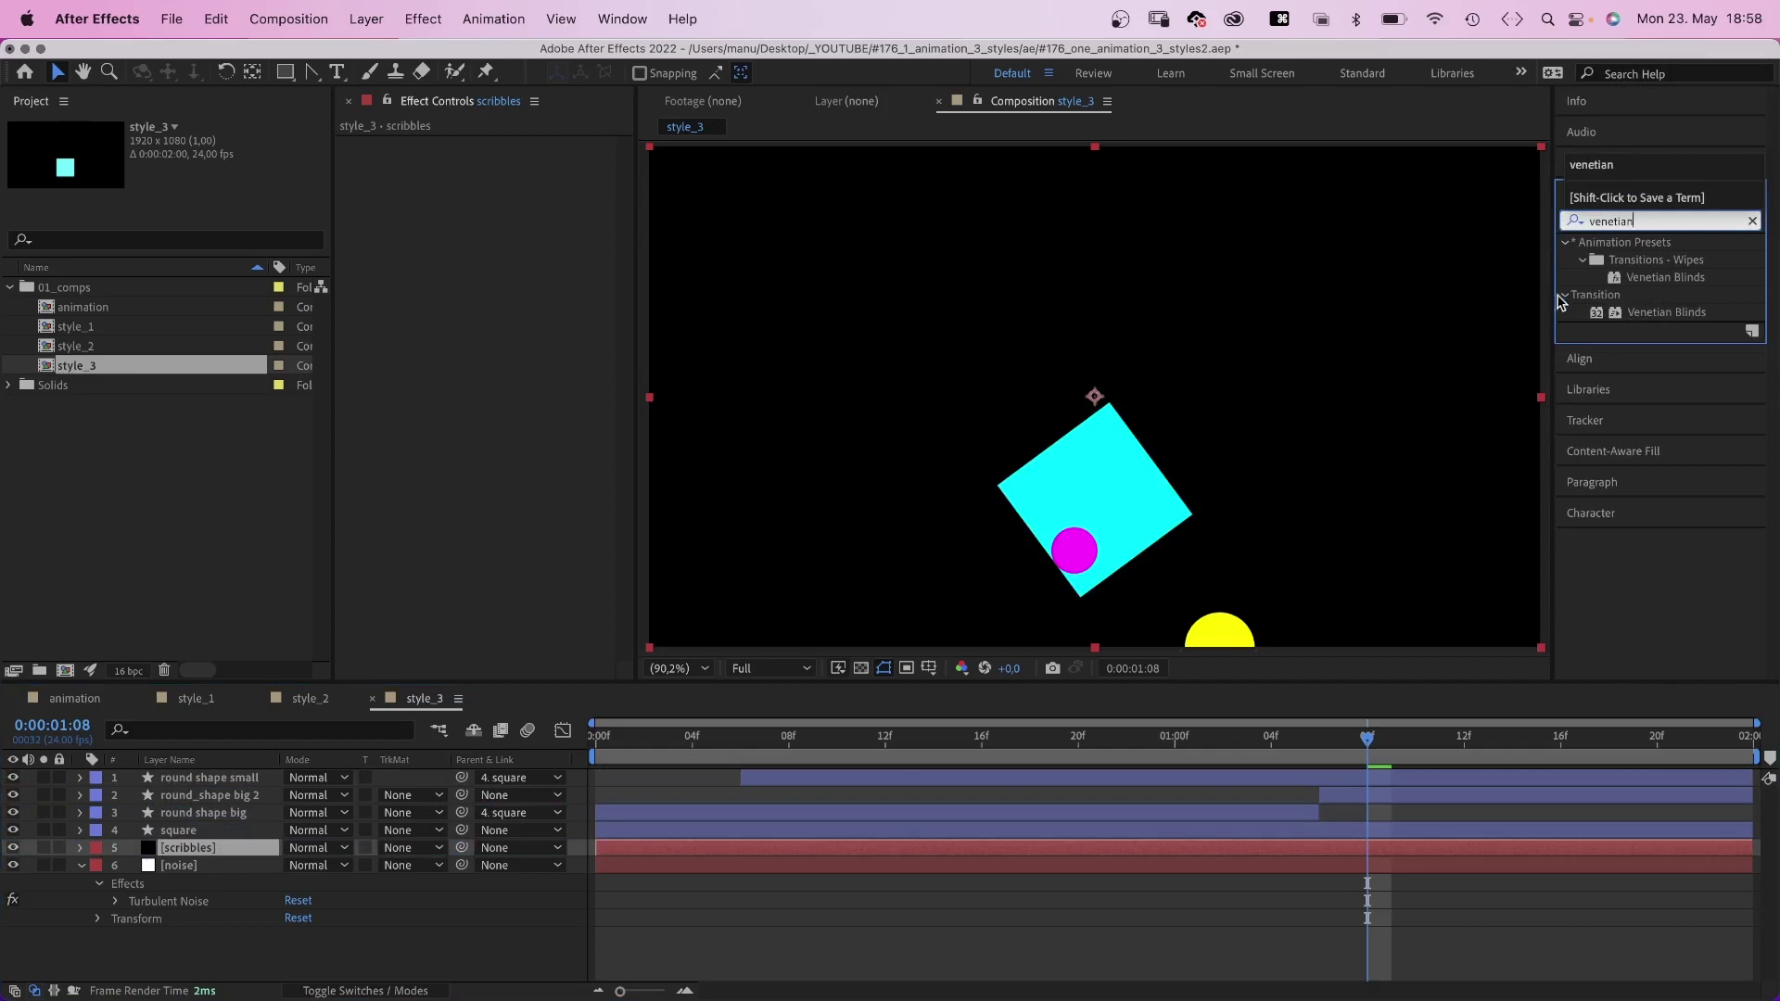
pyautogui.moveTo(1599, 309); pyautogui.dragTo(533, 216)
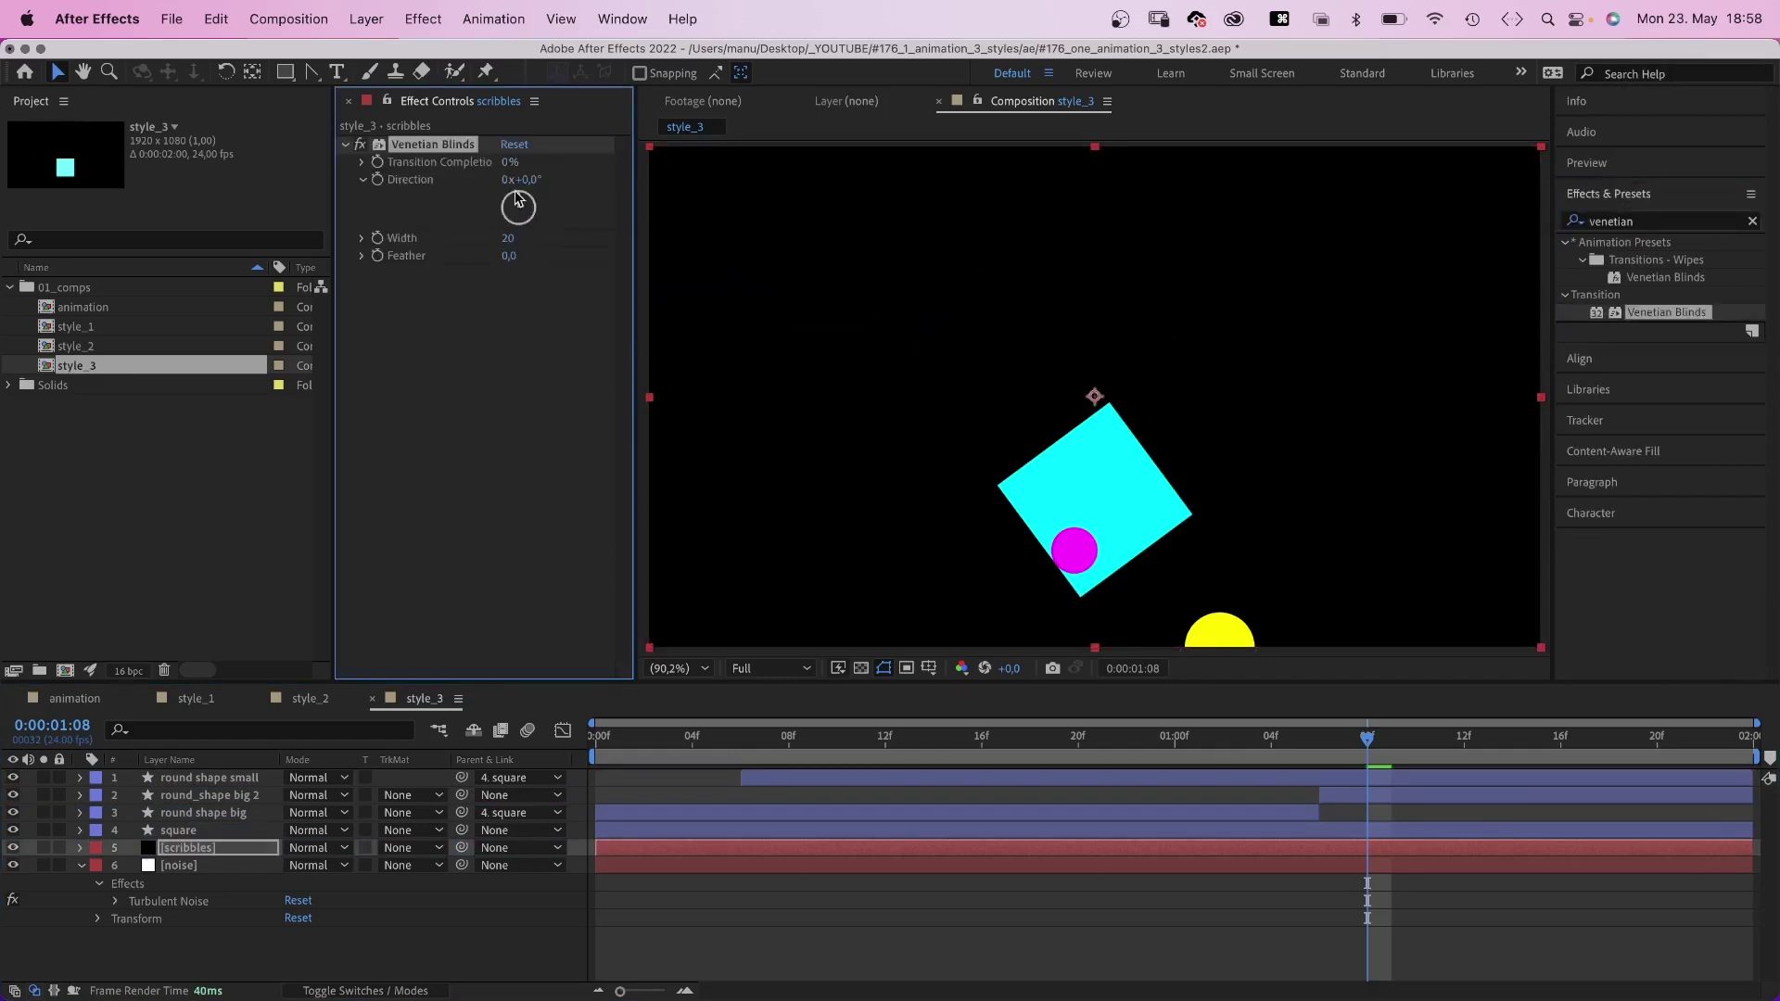
pyautogui.click(509, 163)
pyautogui.write('60')
pyautogui.press('Return')
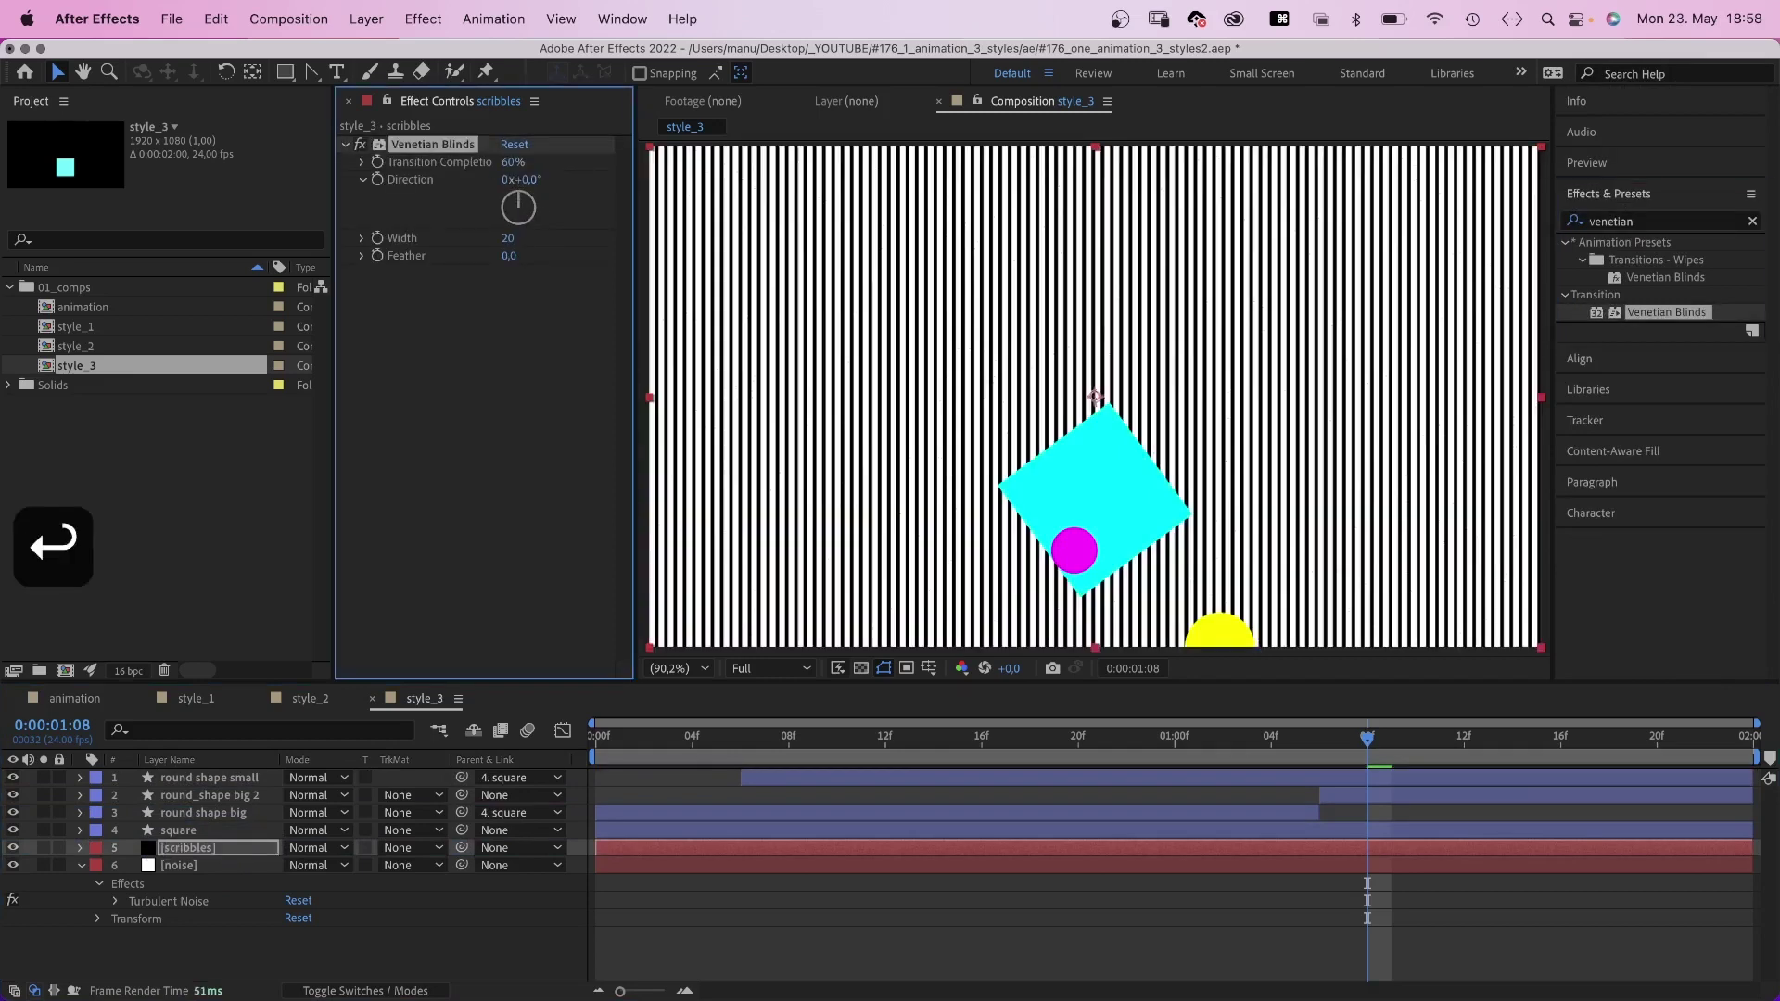
pyautogui.moveTo(511, 205); pyautogui.dragTo(503, 205)
pyautogui.click(508, 239)
pyautogui.write('5')
pyautogui.press('Return')
pyautogui.press('.')
pyautogui.press('.')
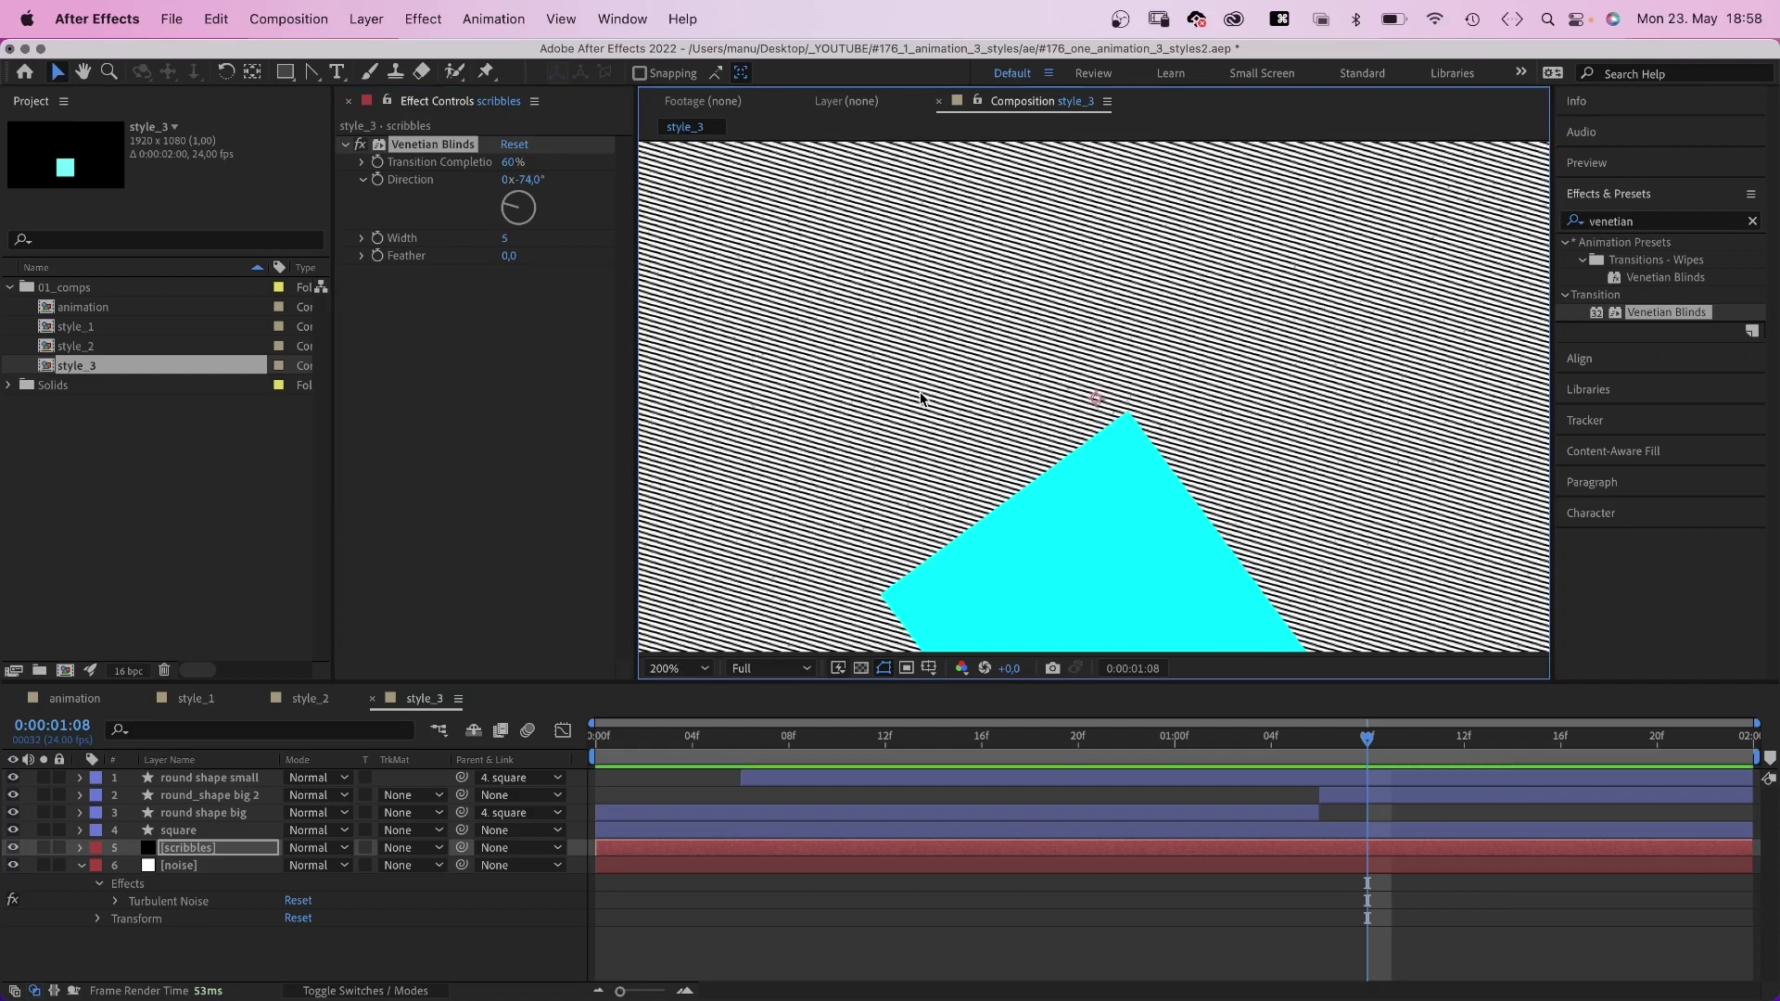
# Add Turbulent Displace with Bulge displacement, Amount 20 and High antialiasing.
pyautogui.click(1623, 222)
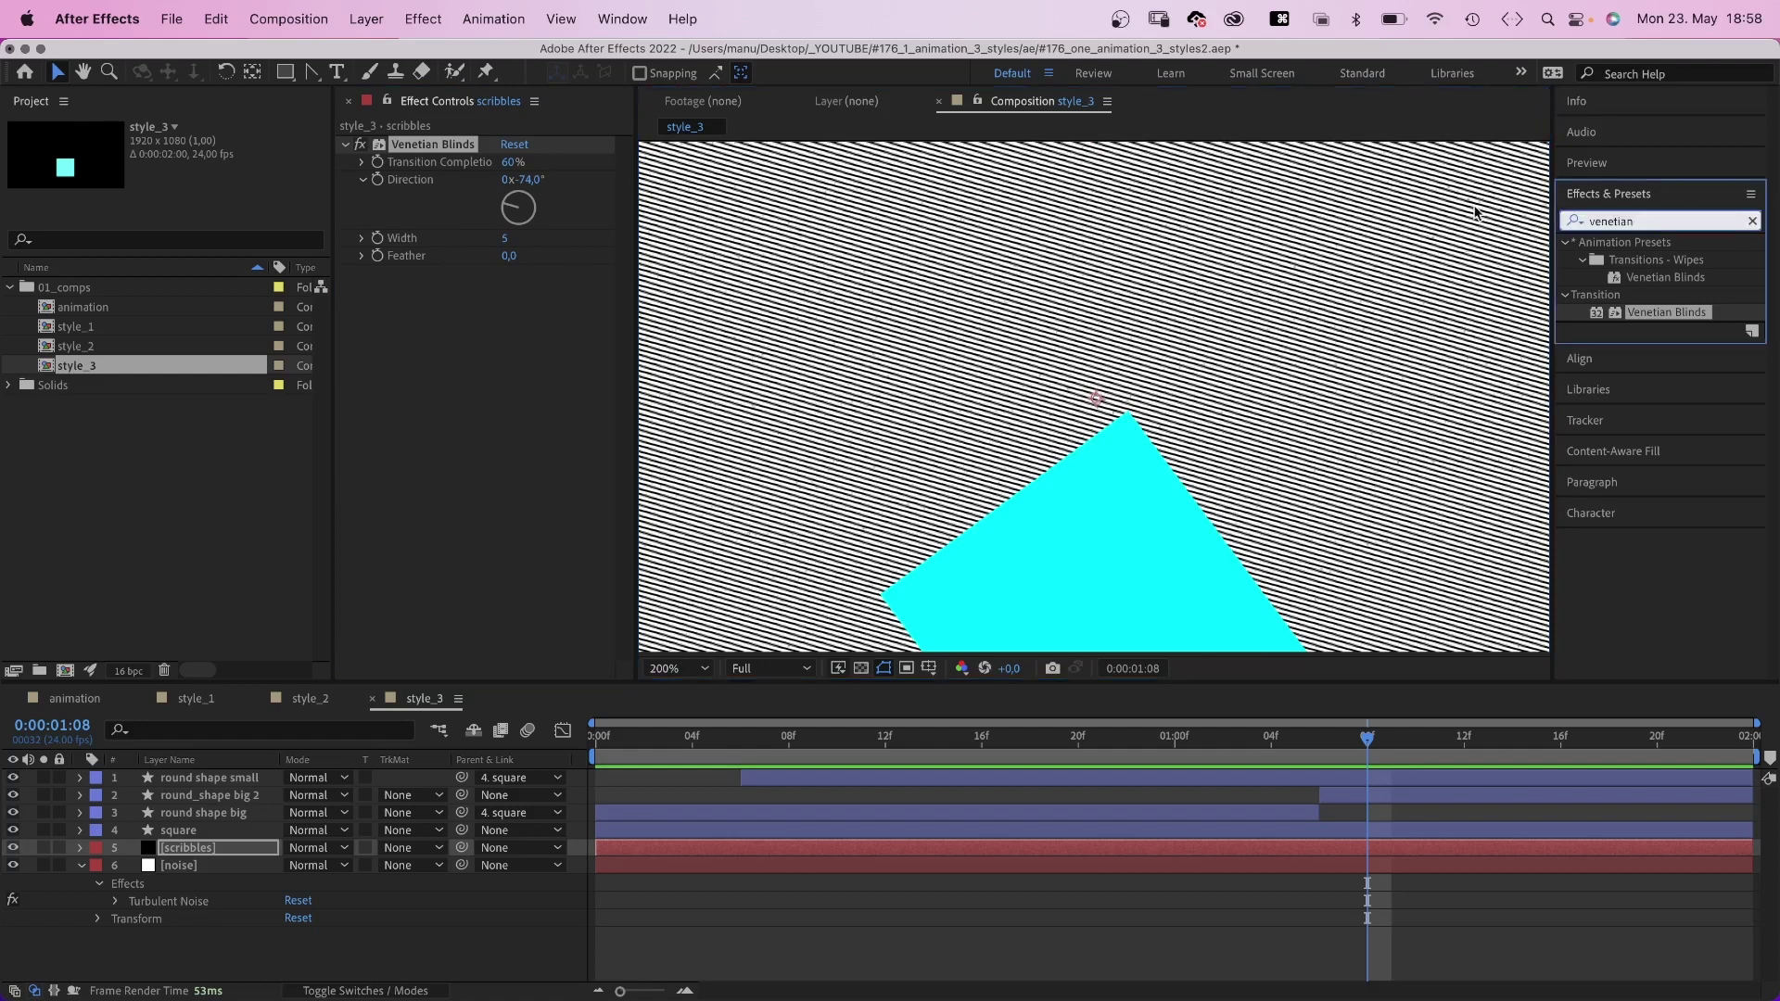
pyautogui.write('turbulent')
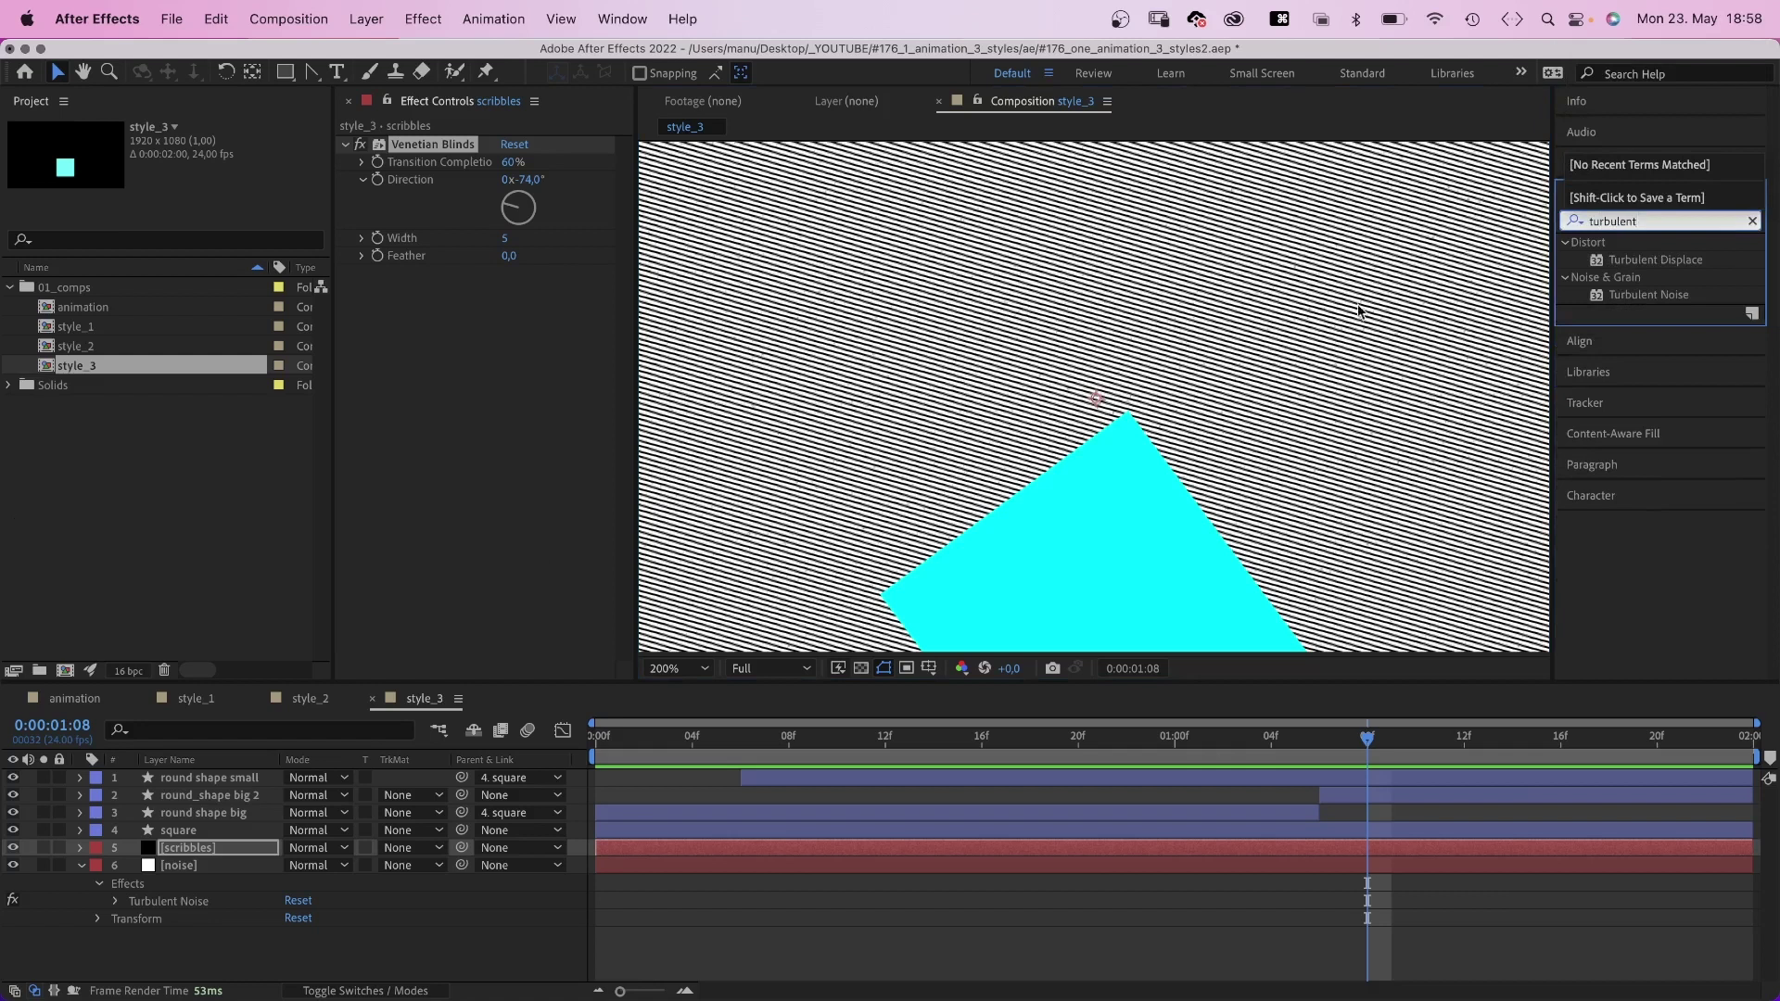
pyautogui.moveTo(1598, 269); pyautogui.dragTo(466, 452)
pyautogui.click(553, 290)
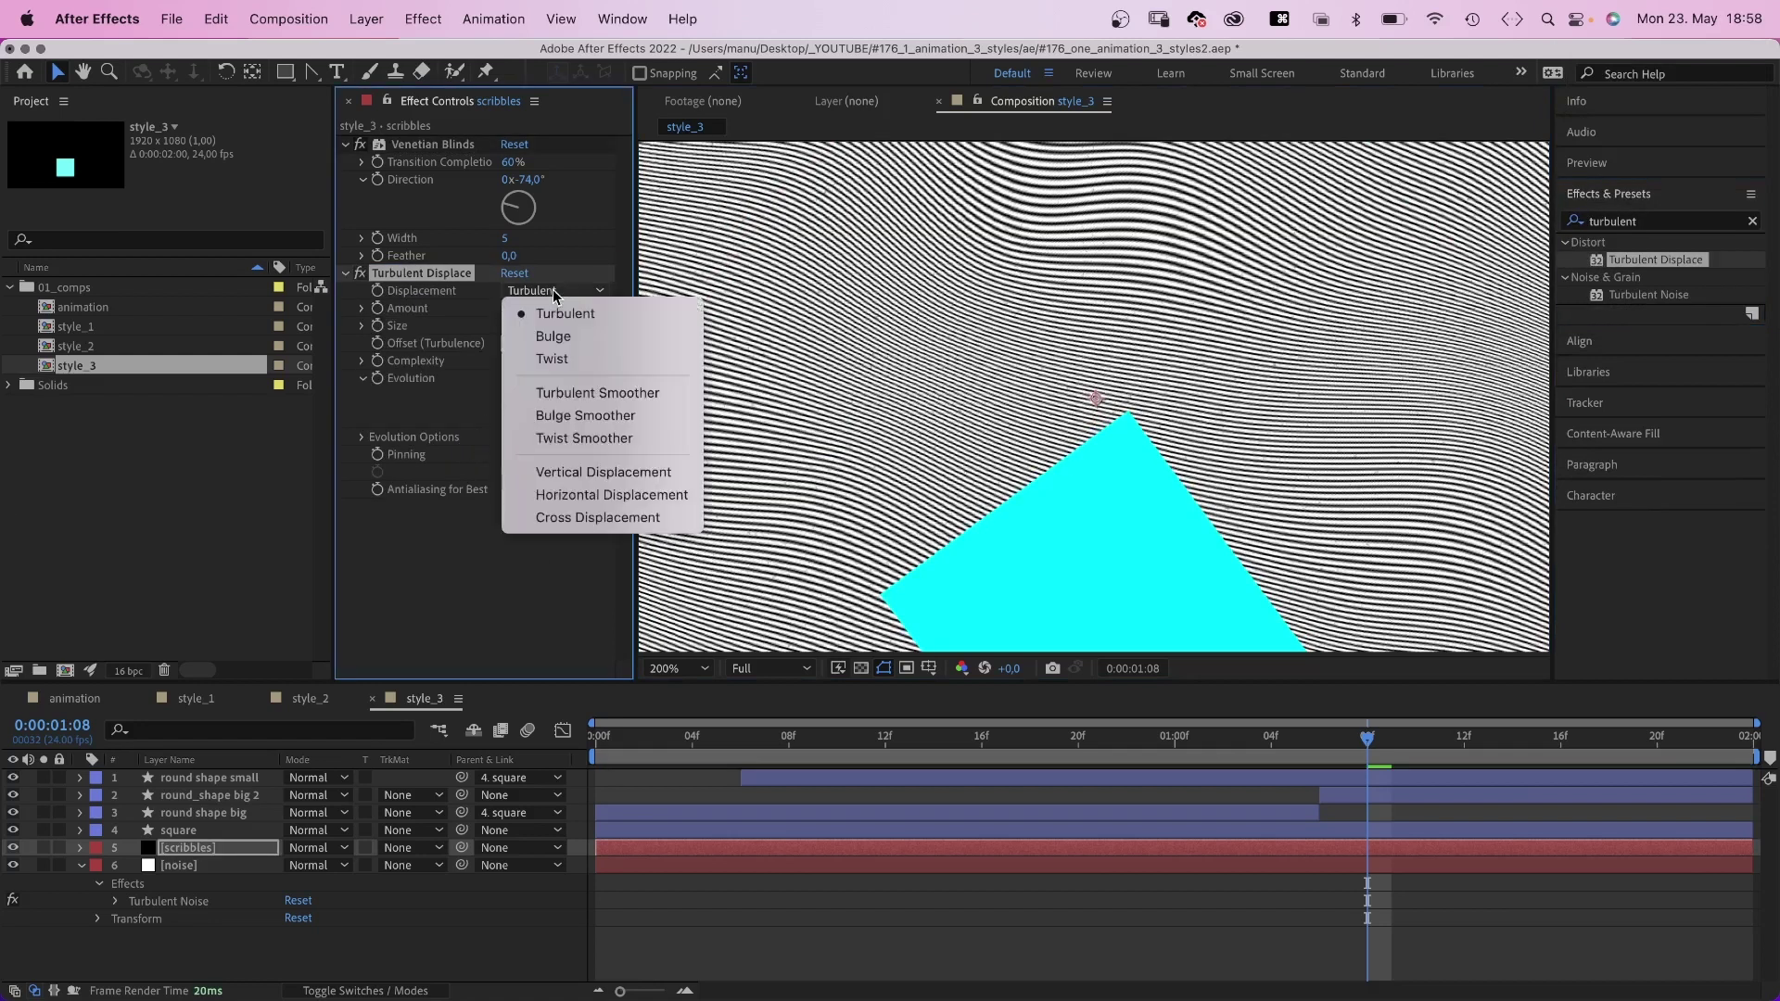
pyautogui.click(556, 337)
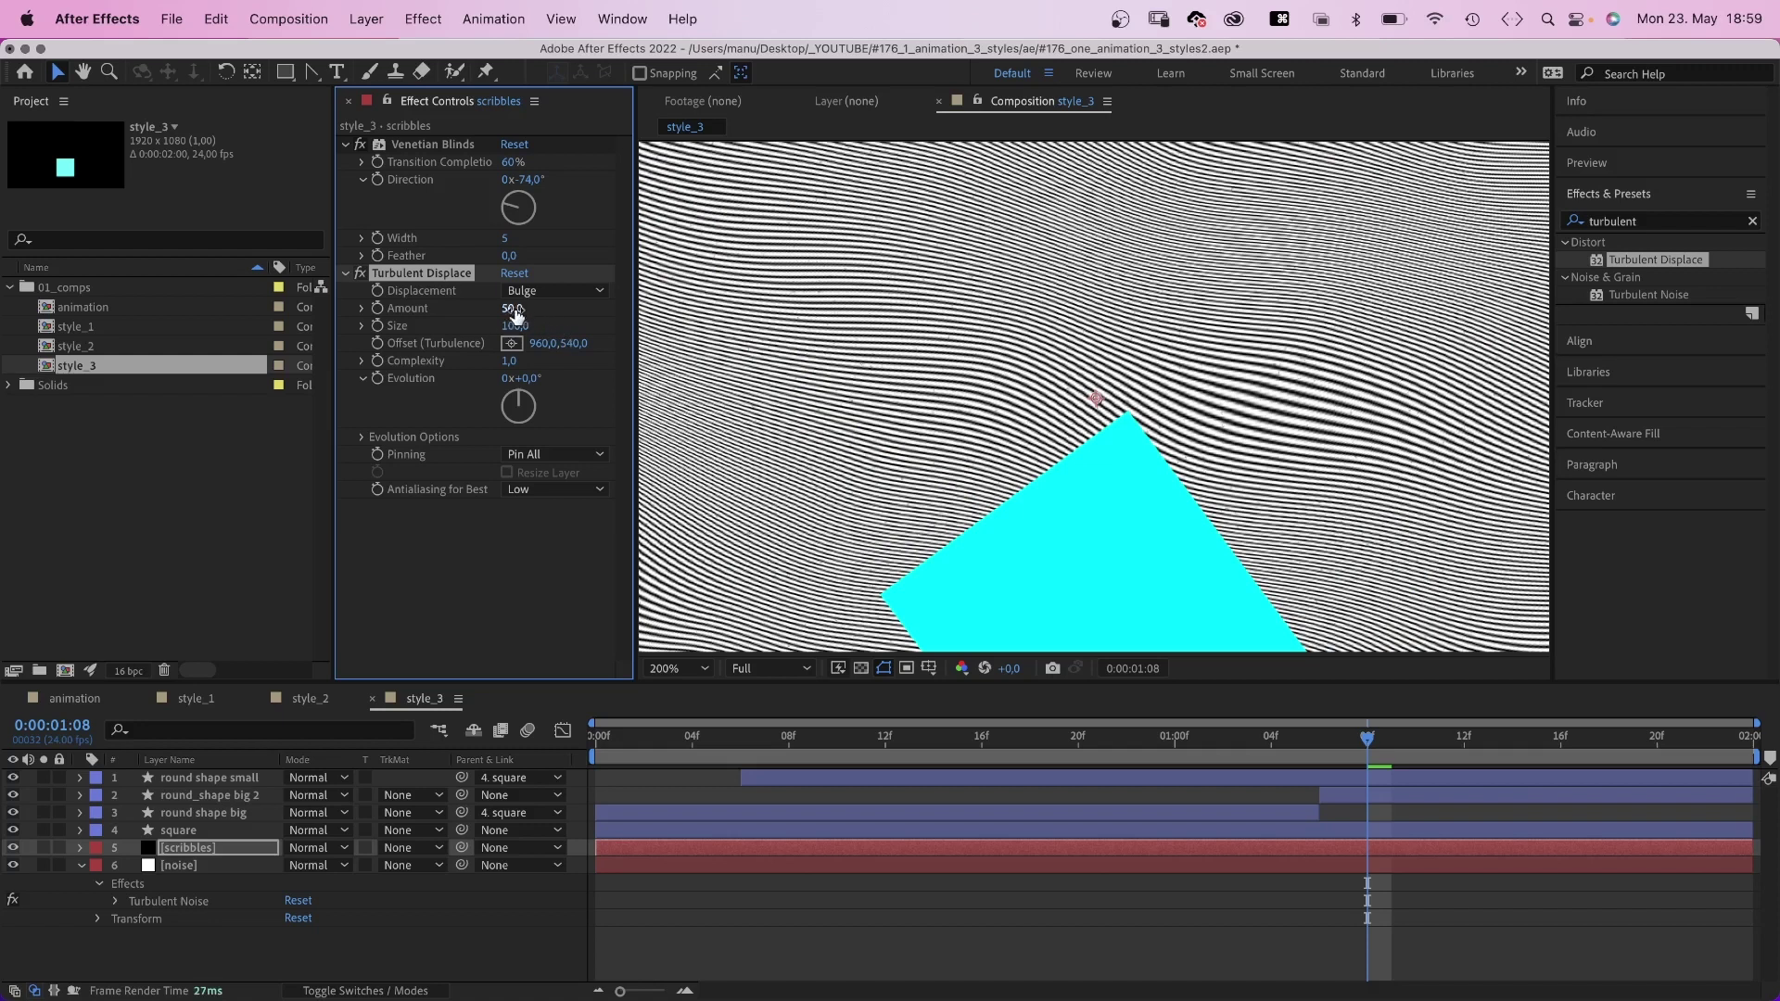
pyautogui.click(512, 309)
pyautogui.write('20')
pyautogui.press('Return')
pyautogui.click(524, 492)
pyautogui.click(517, 538)
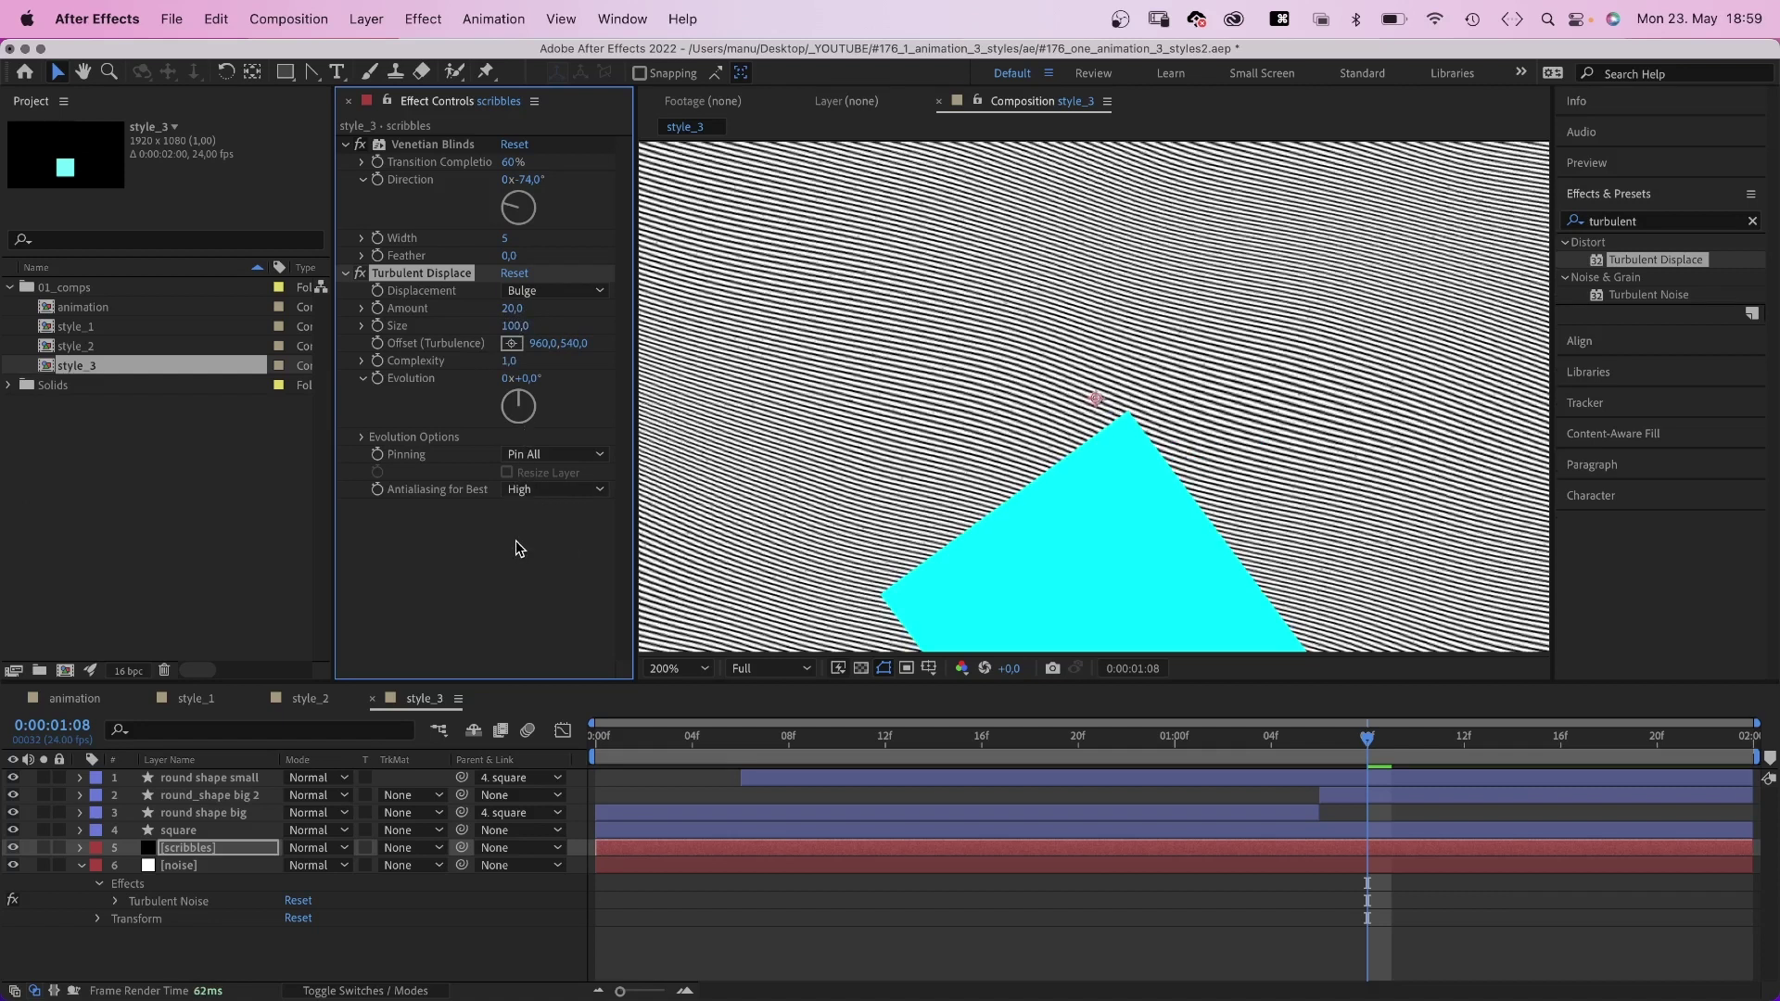
# Apply Roughen Edges to scribbles with Border 1, Scale 10 and Complexity 1.
pyautogui.click(1595, 230)
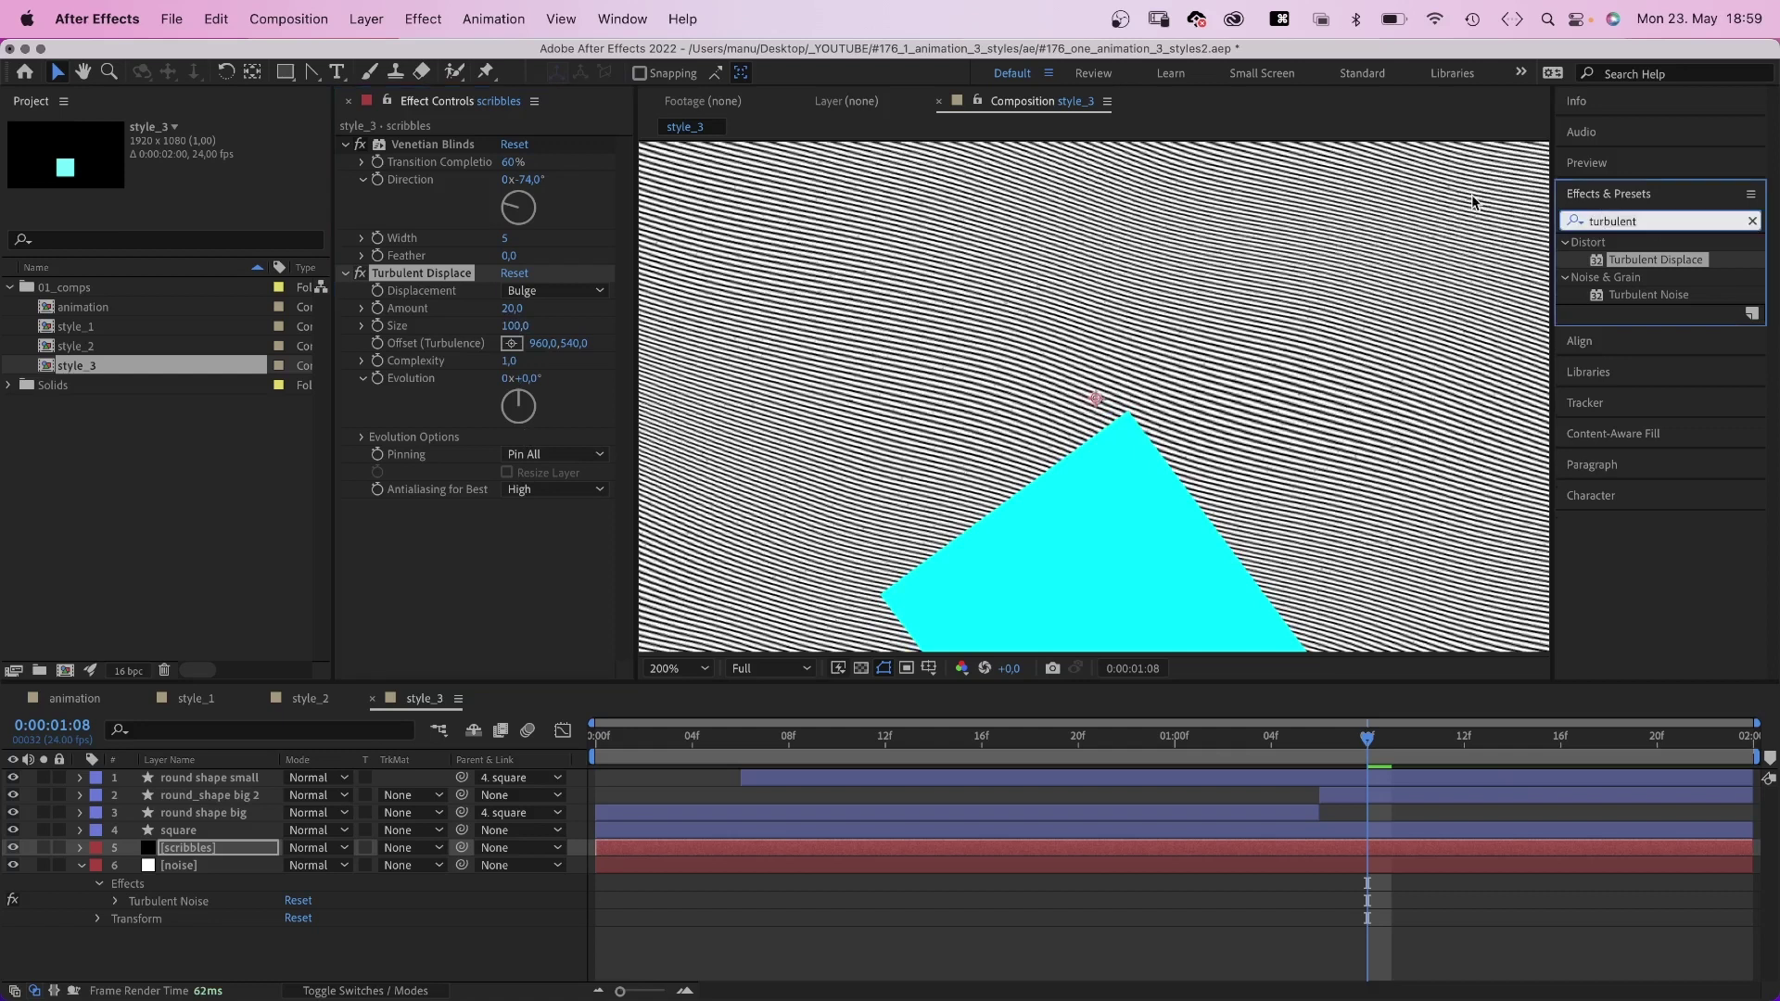
pyautogui.write('roughen')
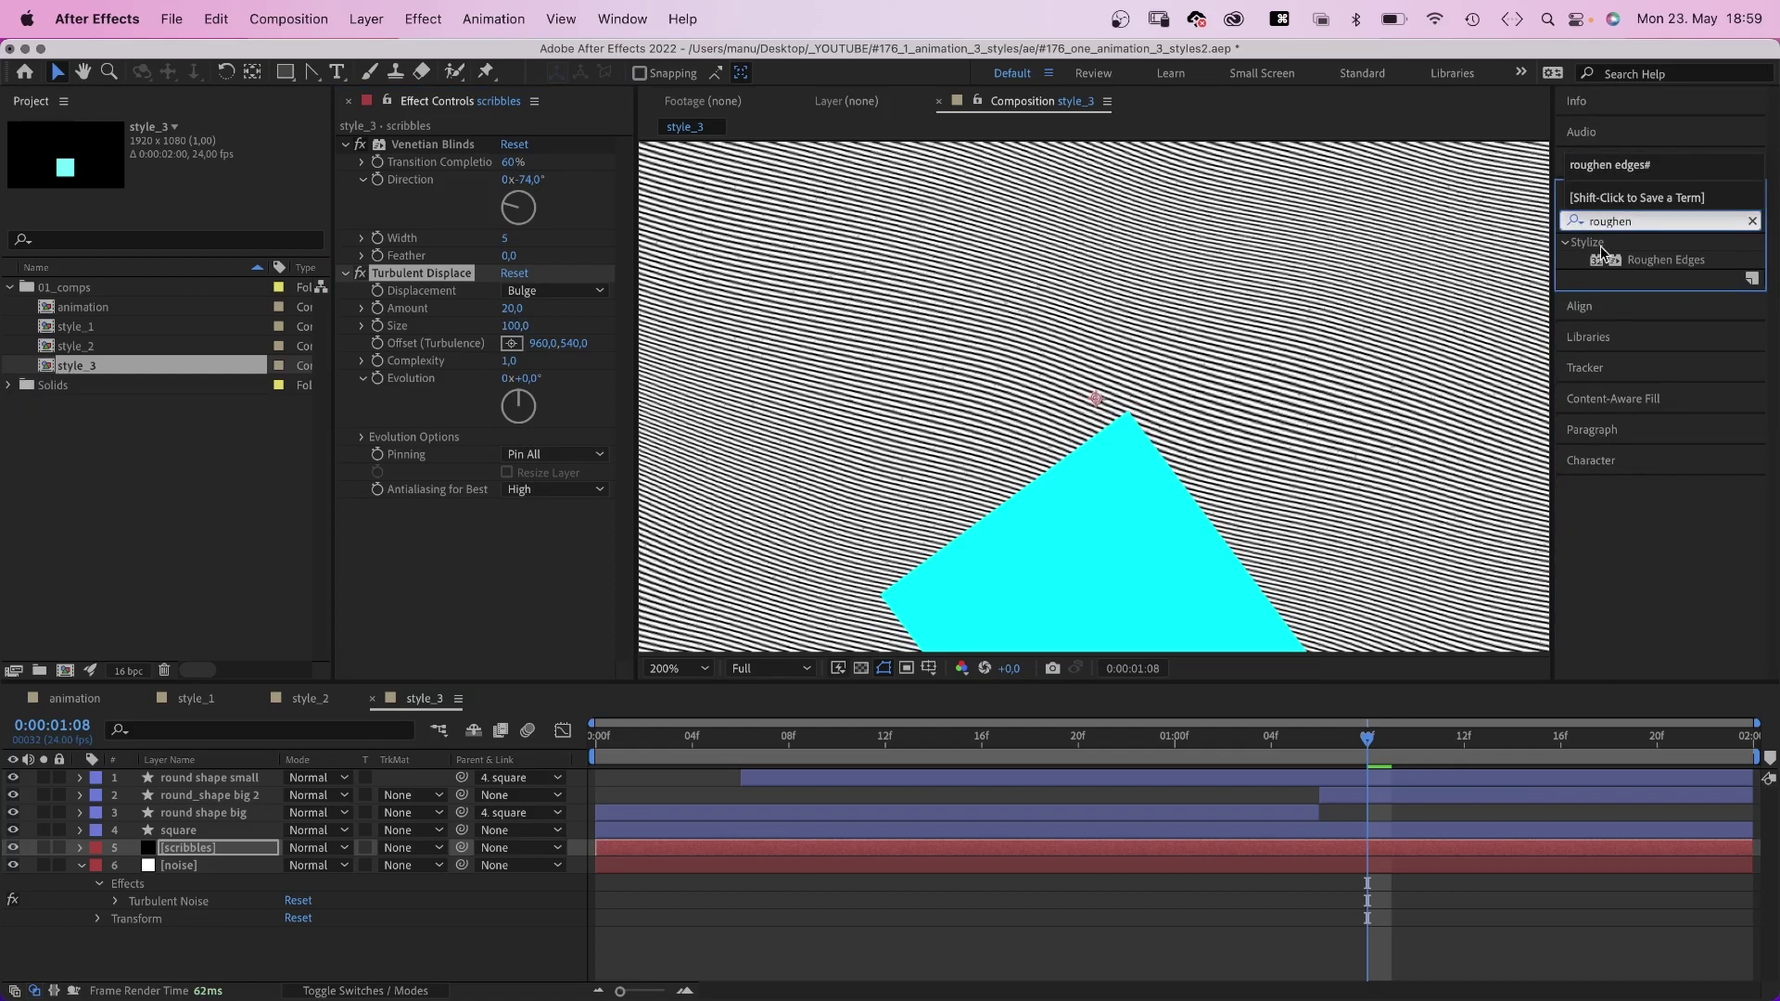
pyautogui.moveTo(1604, 256); pyautogui.dragTo(557, 603)
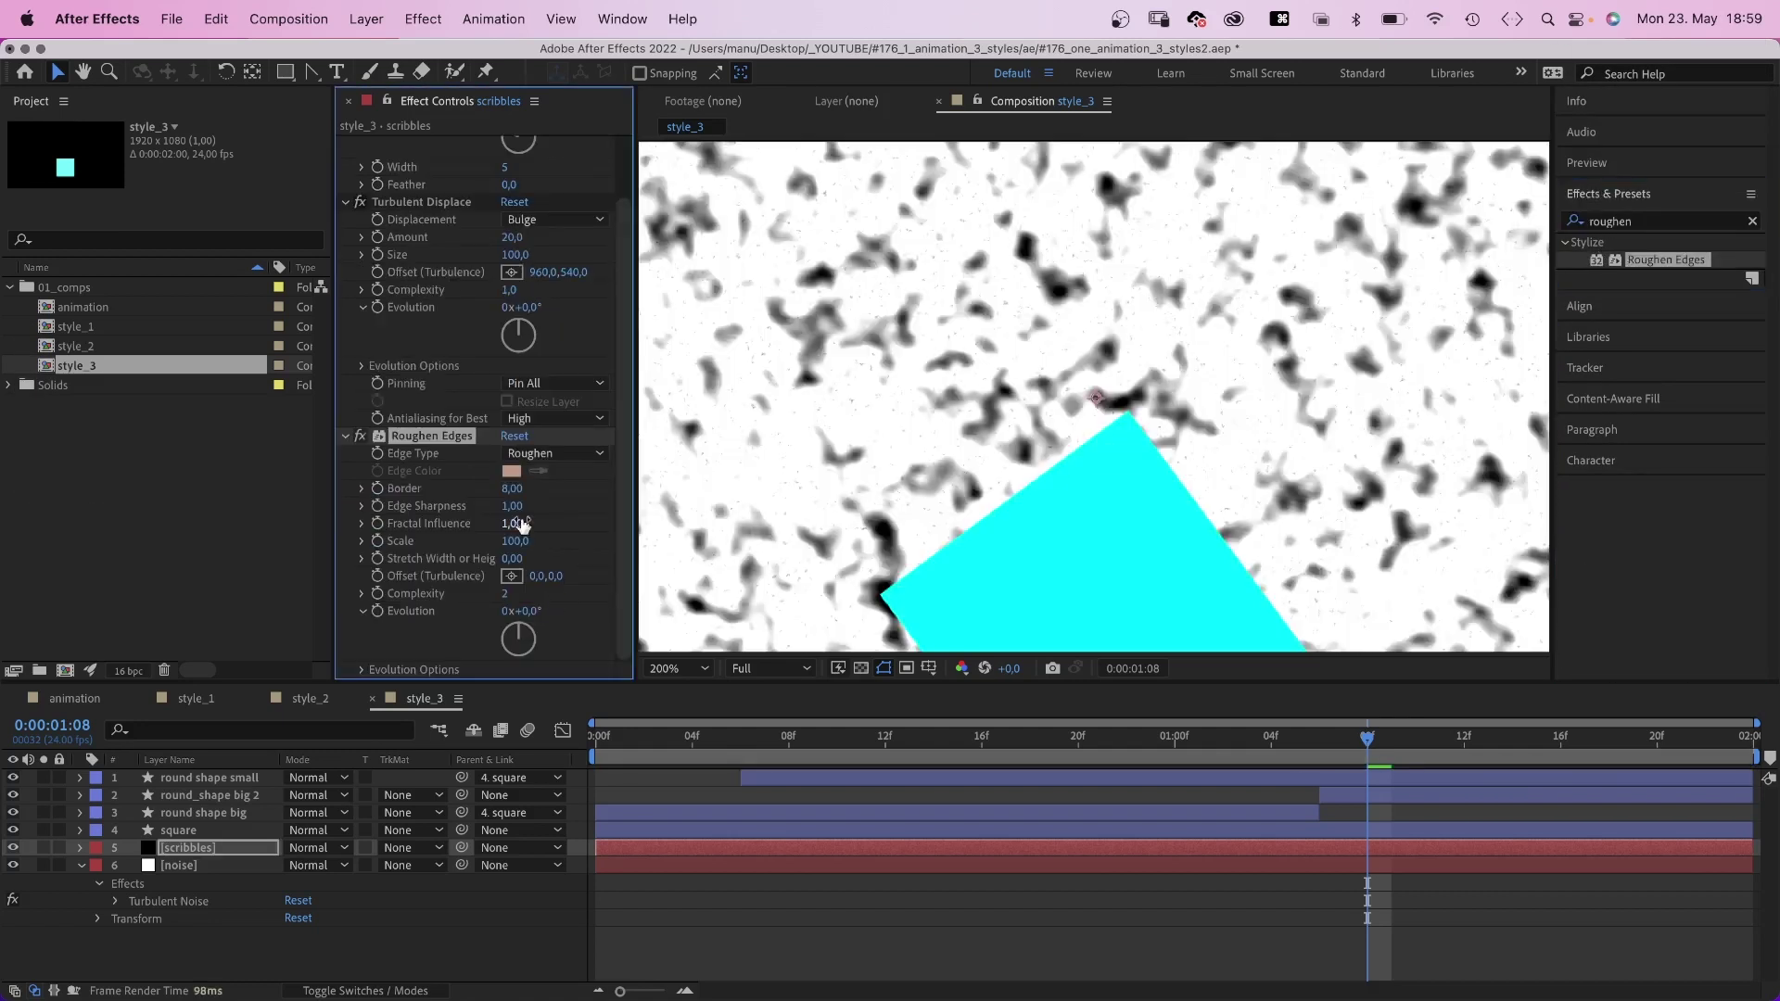
pyautogui.click(511, 492)
pyautogui.write('1')
pyautogui.press('Return')
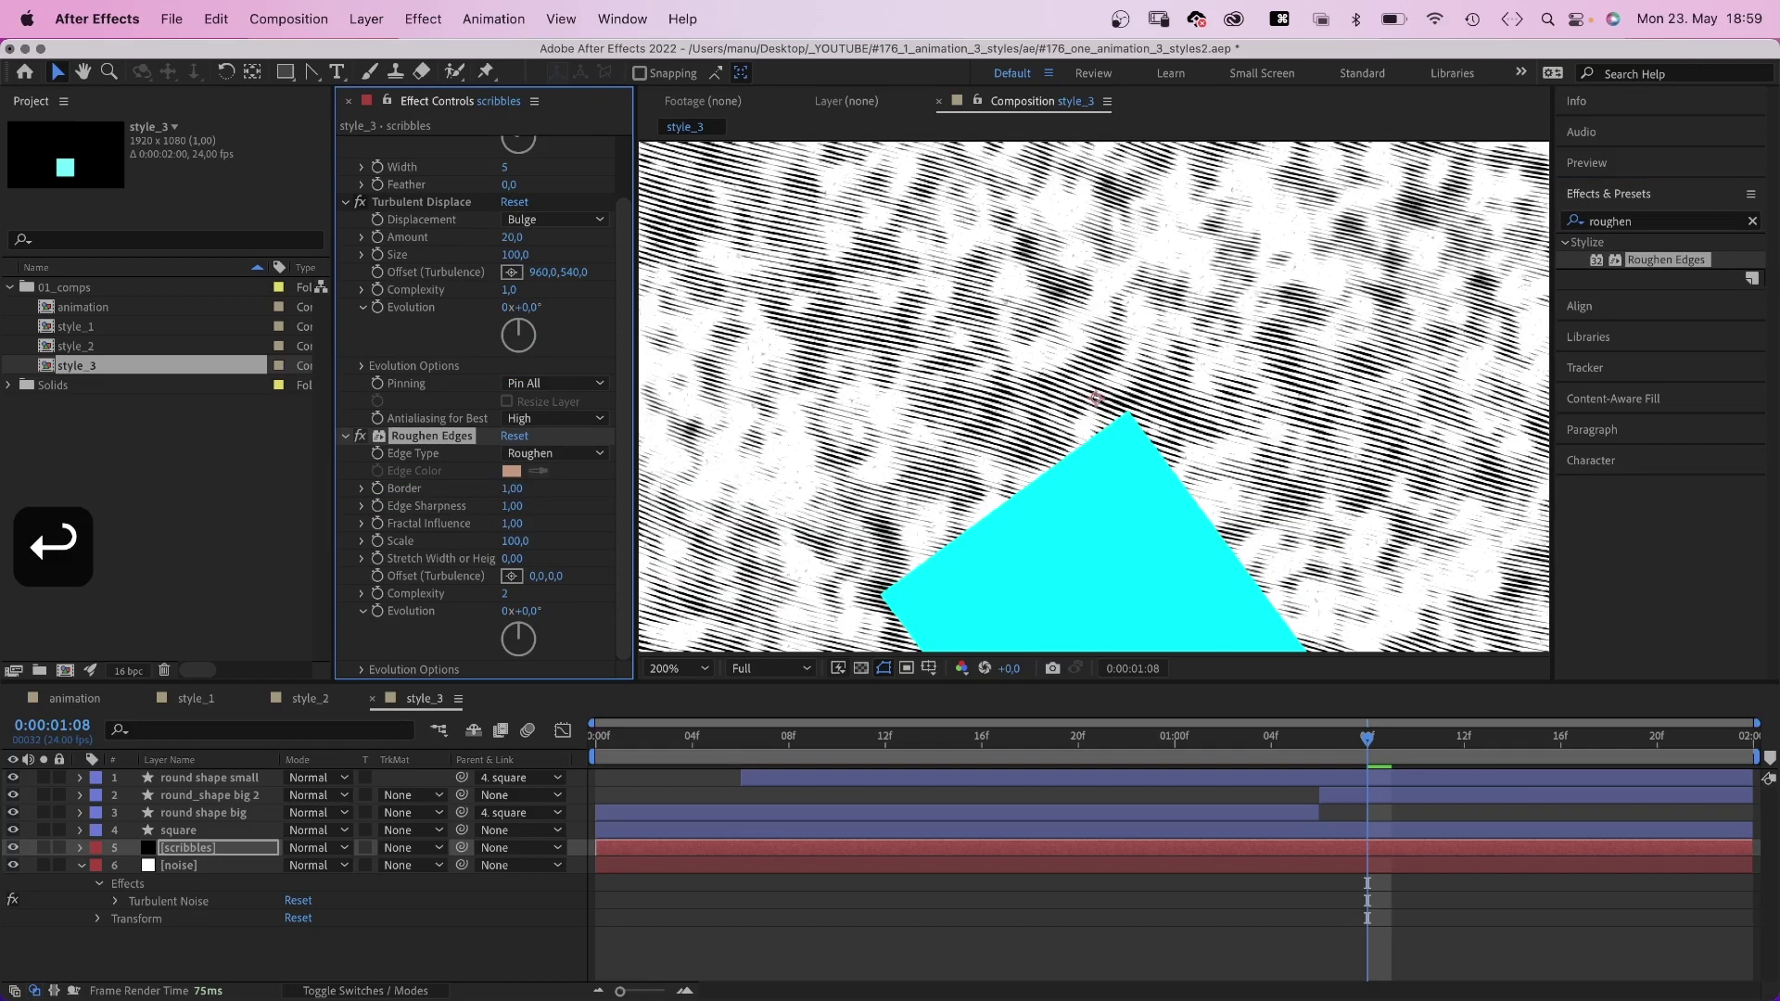
pyautogui.click(515, 542)
pyautogui.write('10')
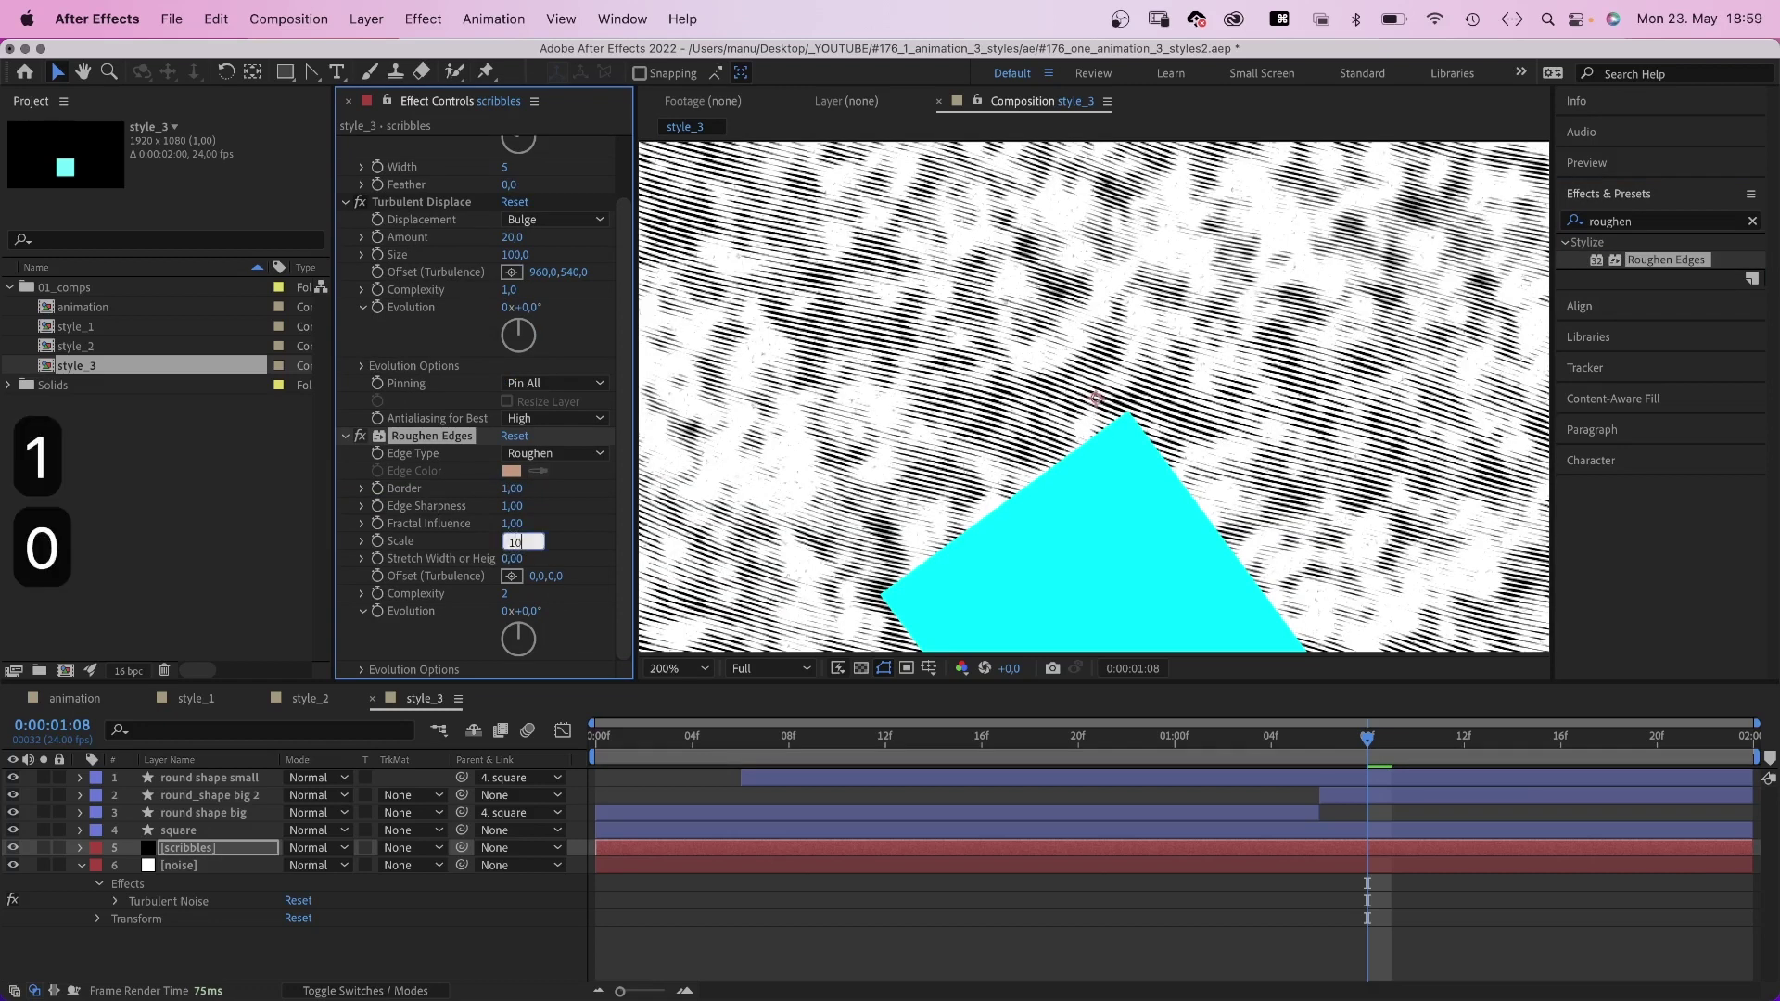
pyautogui.press('Return')
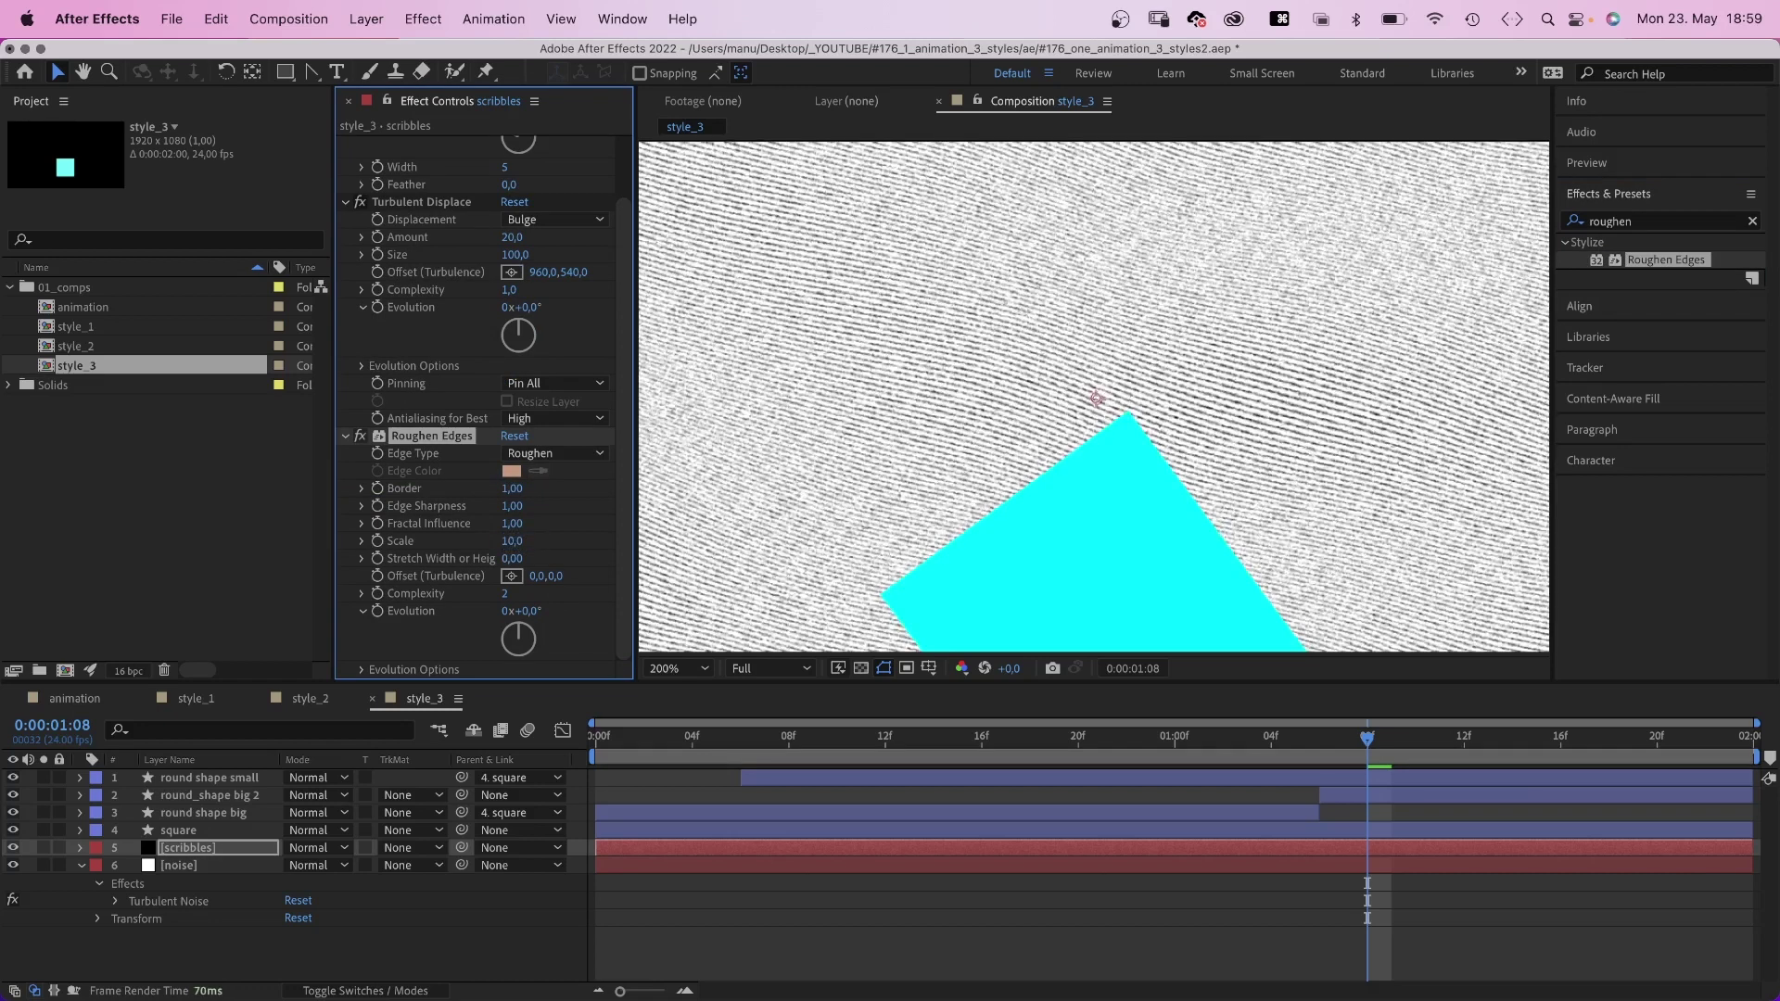
pyautogui.click(508, 595)
pyautogui.write('1')
pyautogui.press('Return')
# Create a solid named 'mask' and apply Turbulent Noise to it.
pyautogui.press('cmd+y')
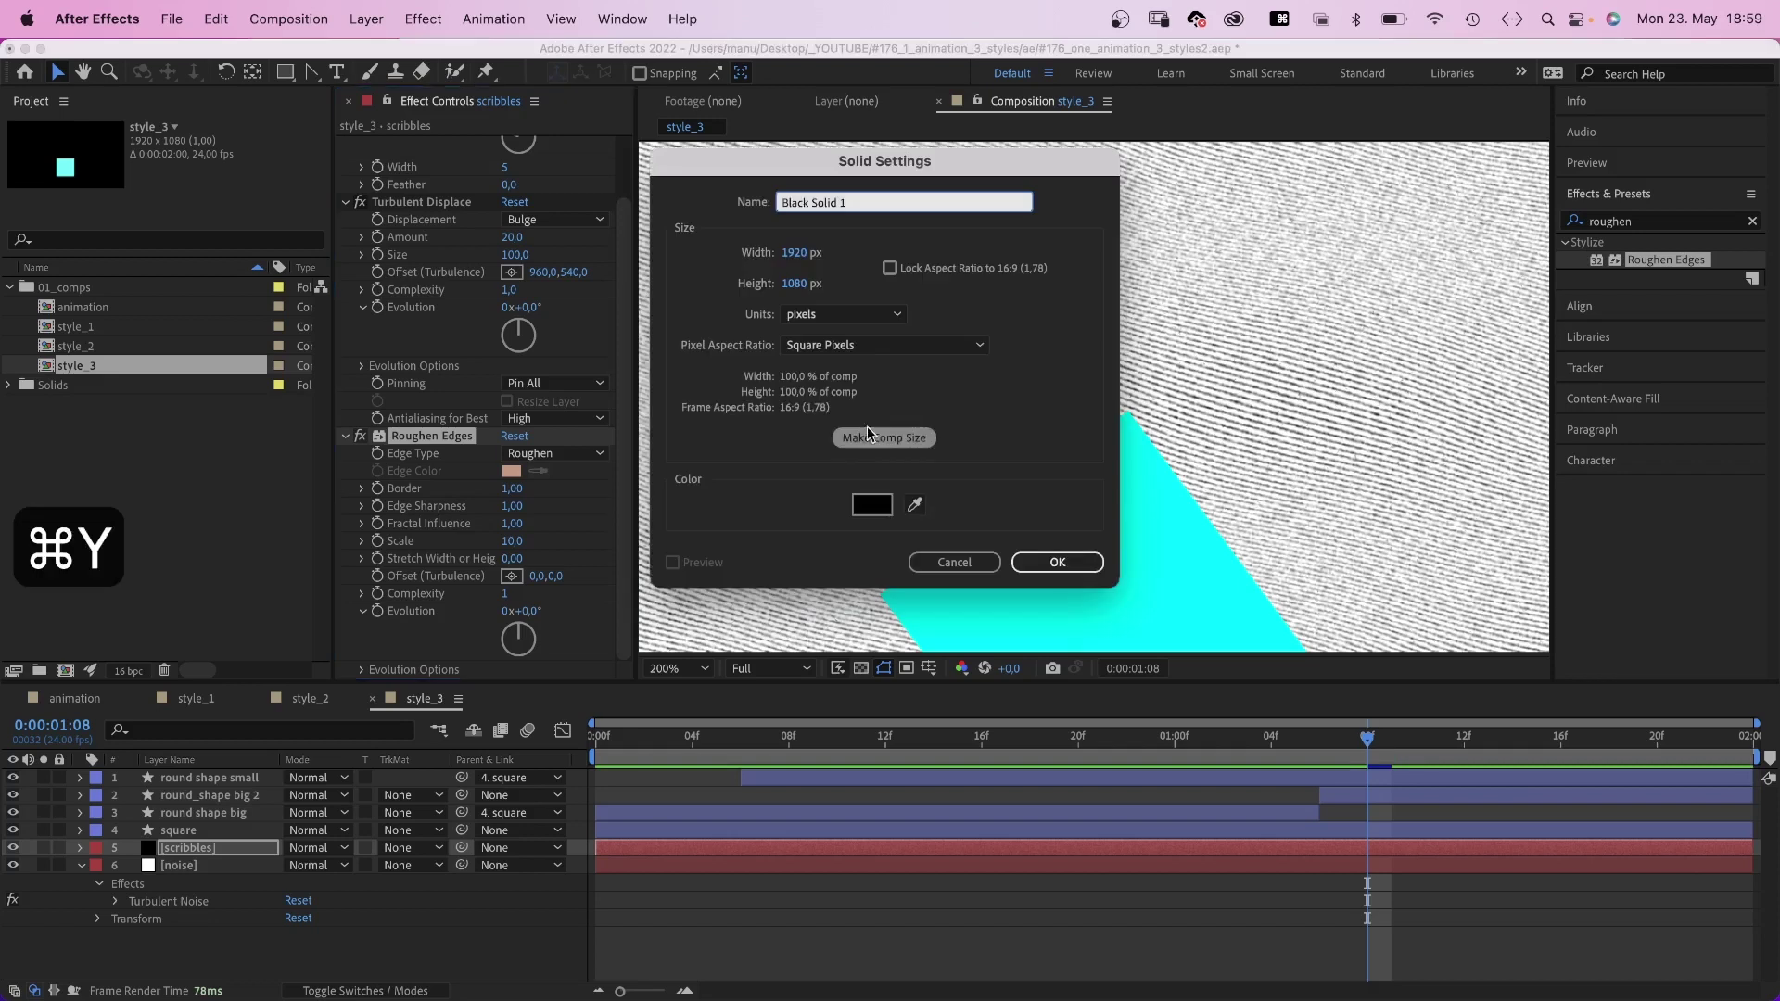
pyautogui.write('mask')
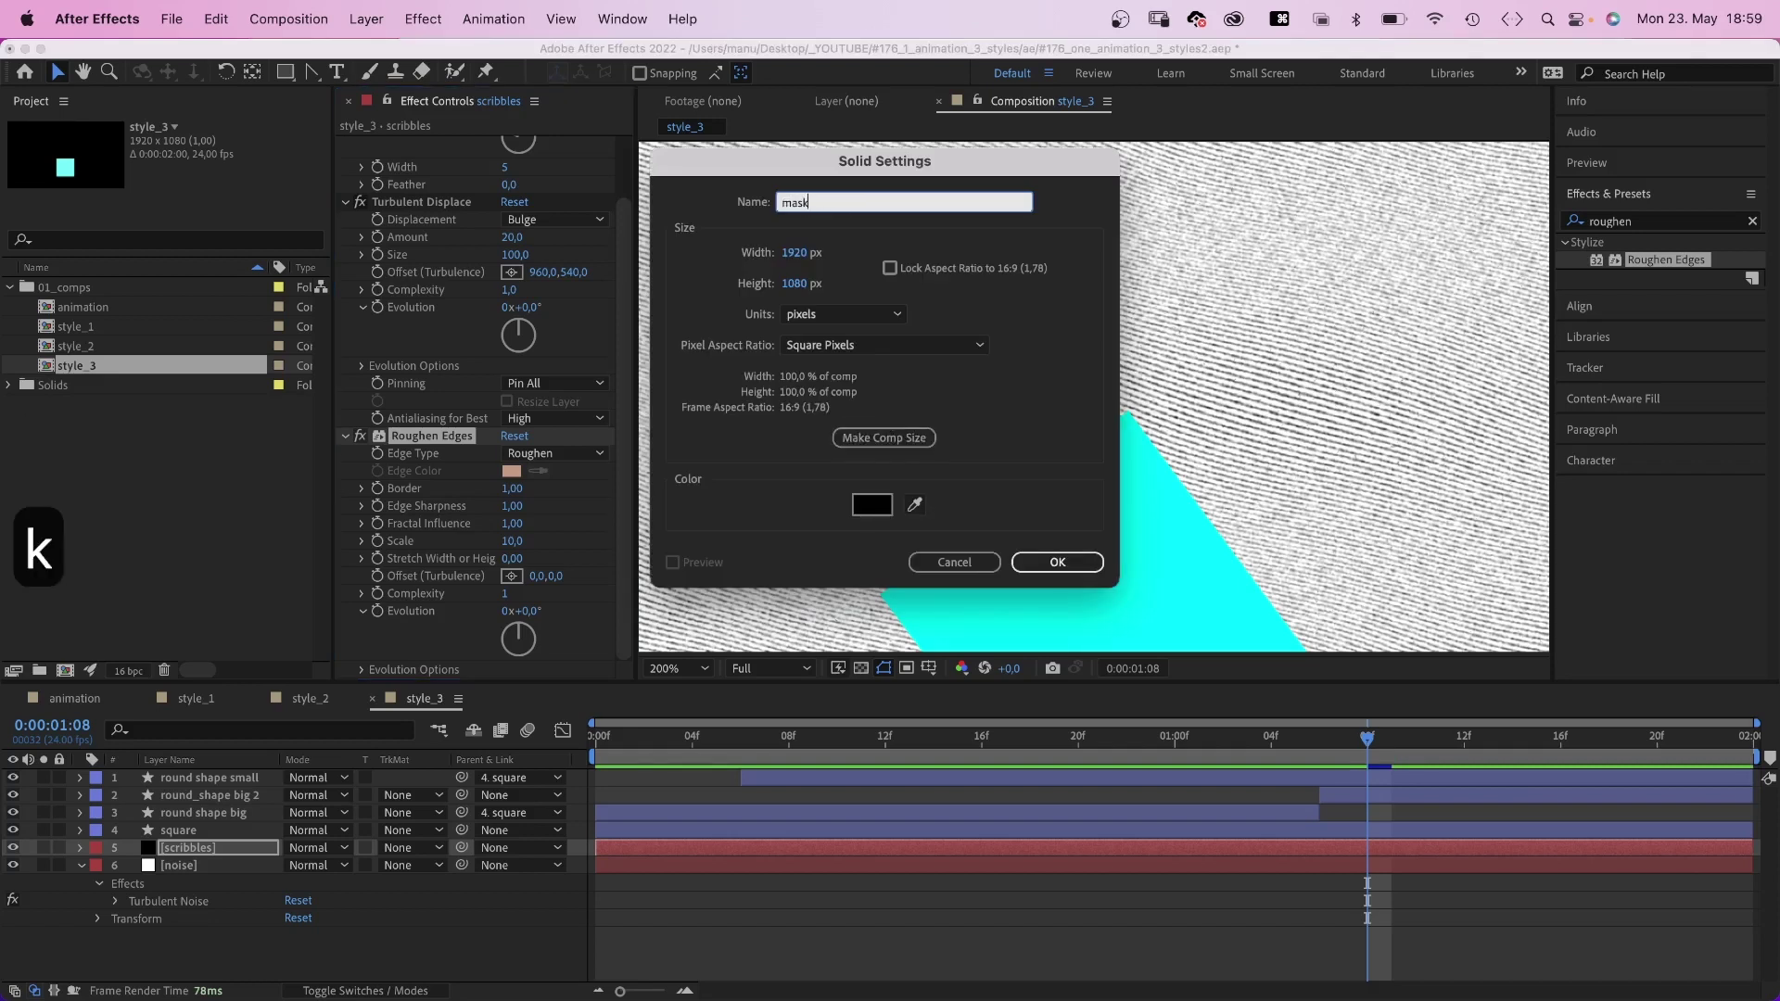
pyautogui.press('Return')
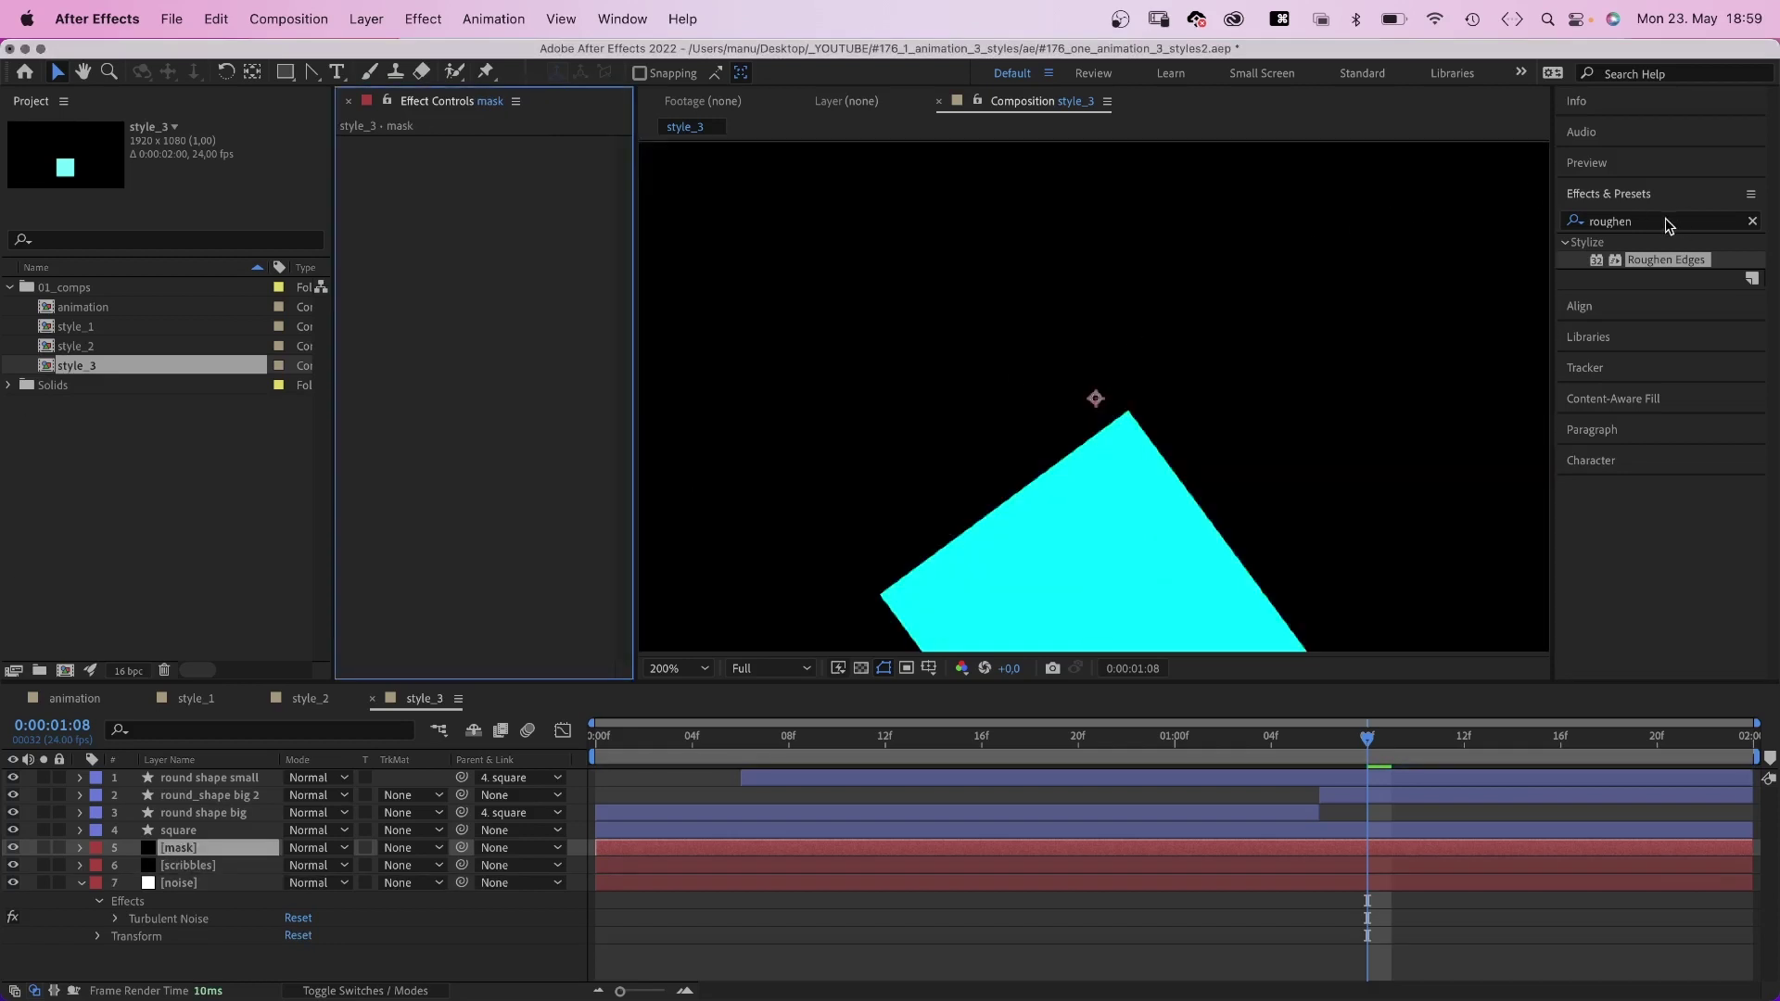
pyautogui.click(1657, 224)
pyautogui.write('turb')
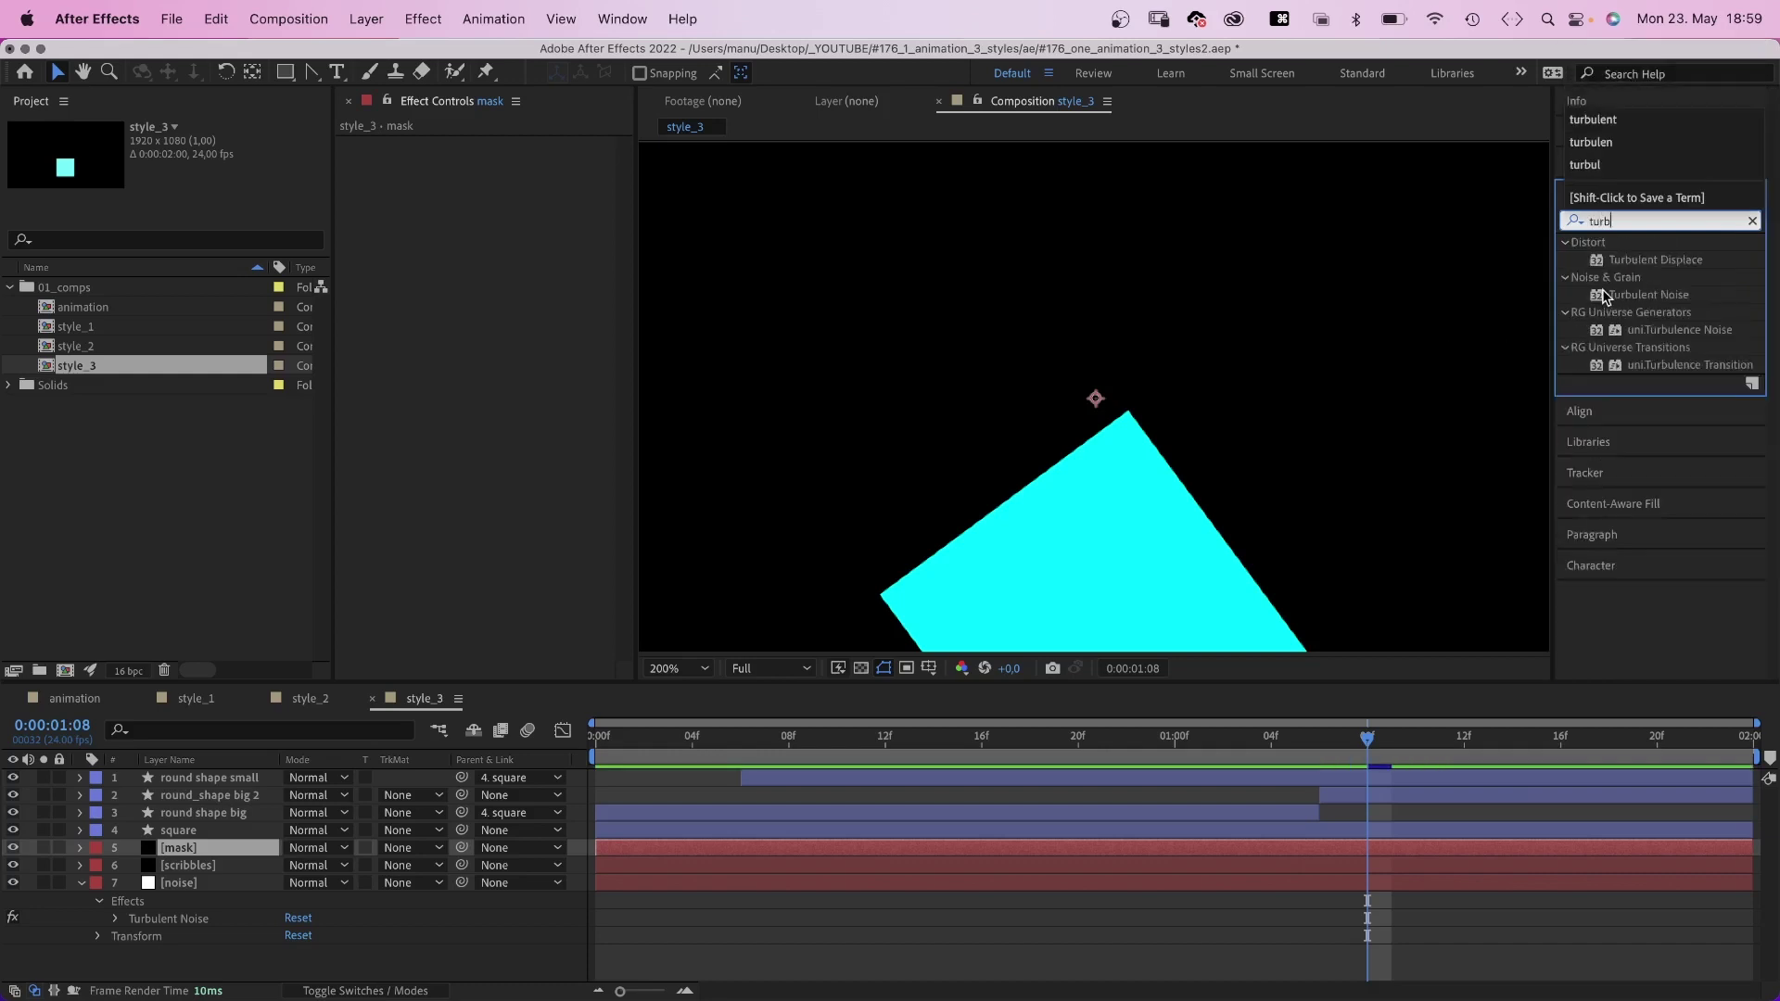
pyautogui.click(1601, 295)
pyautogui.moveTo(1601, 295); pyautogui.dragTo(1097, 398)
# Set the mask noise to Contrast 290, Brightness 50, Scale 500 and Complexity 1.
pyautogui.click(522, 215)
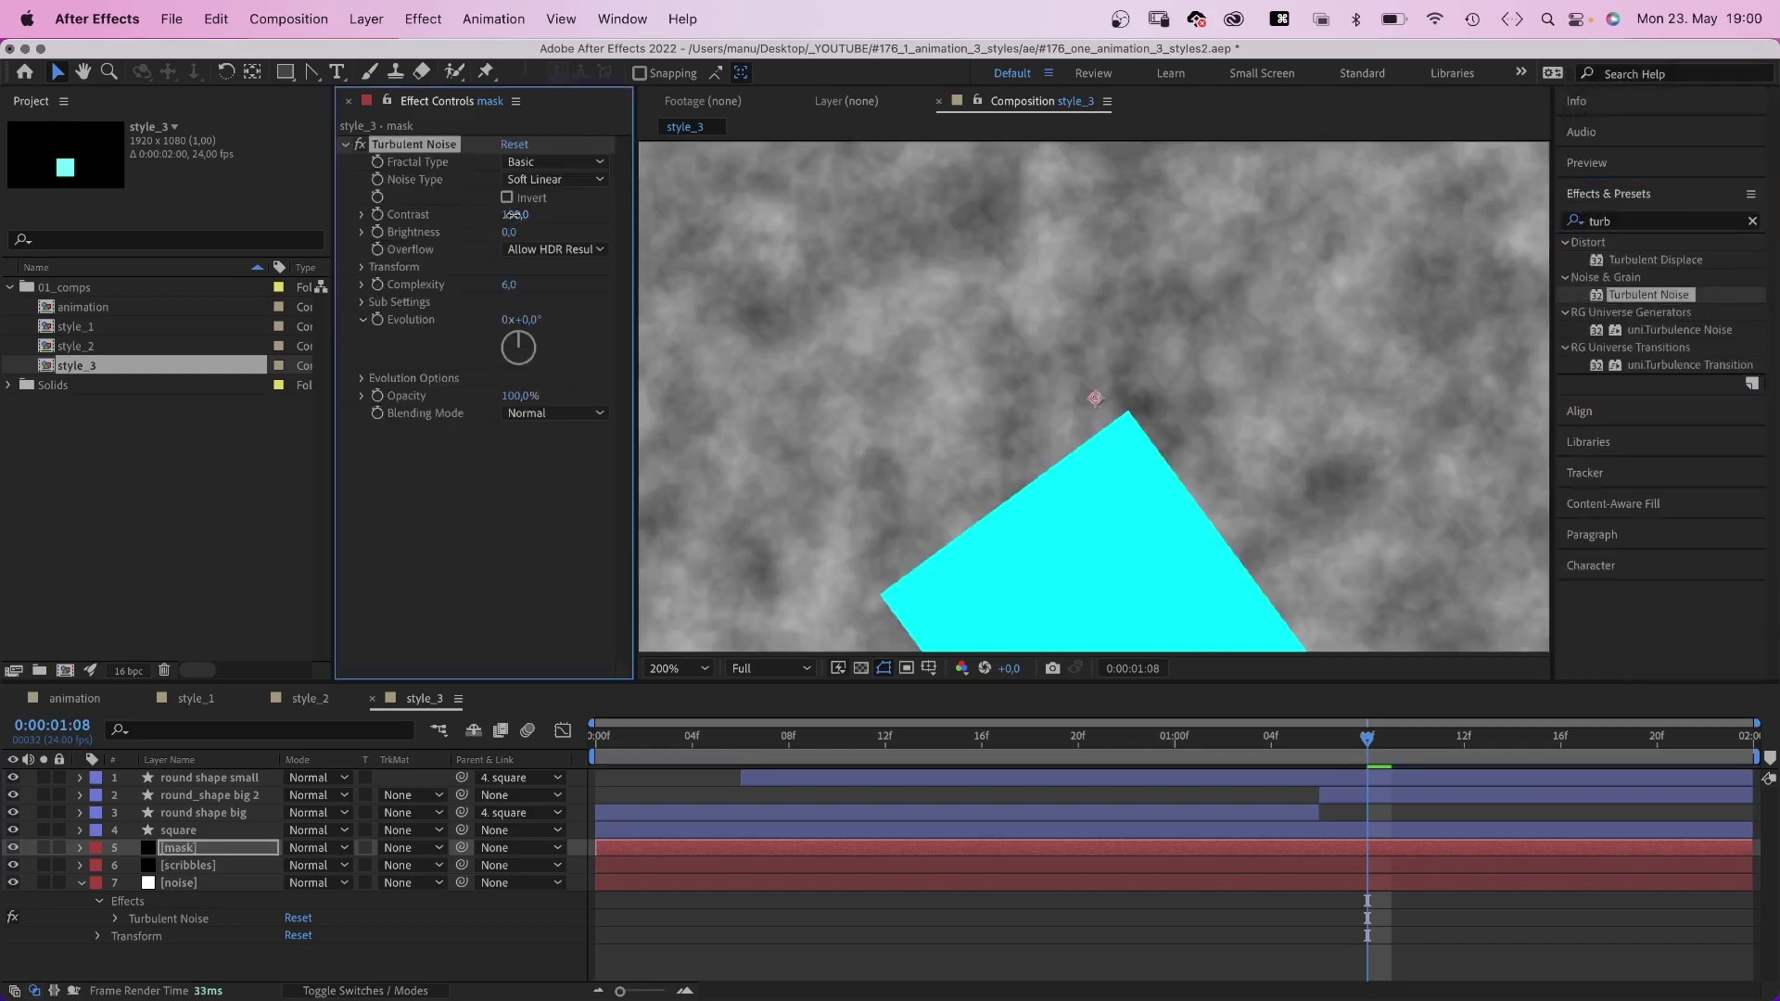
pyautogui.write('290')
pyautogui.click(512, 234)
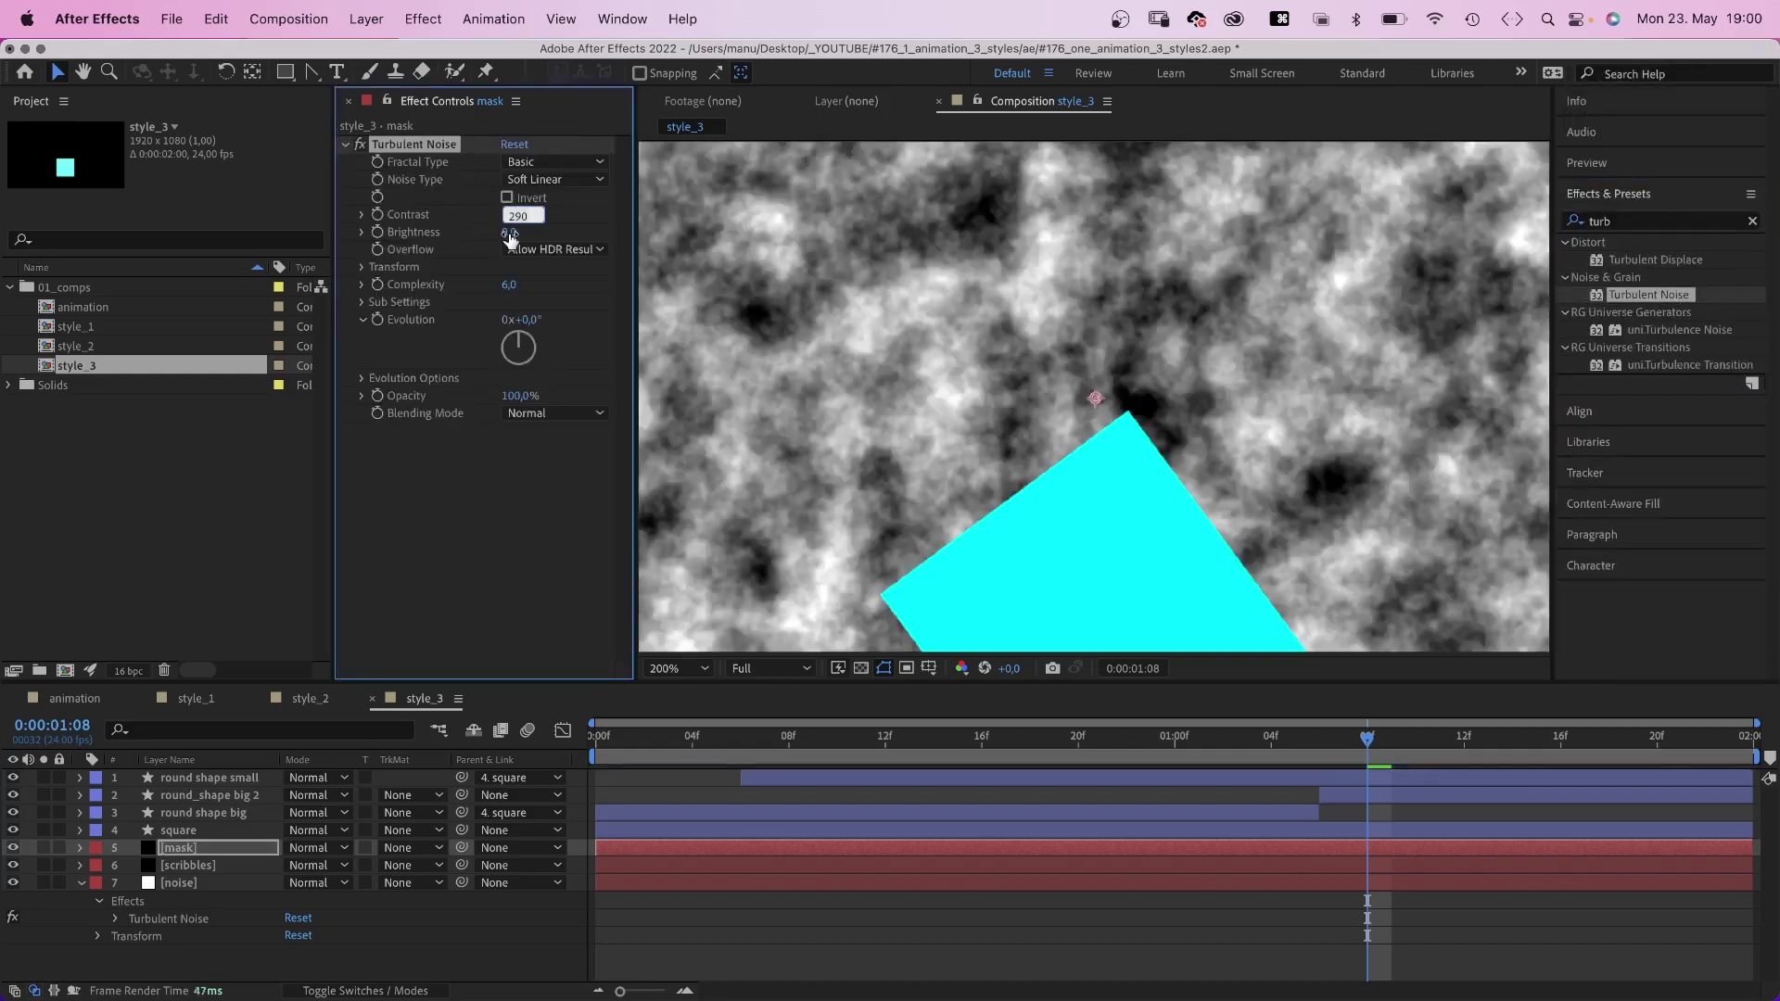
pyautogui.write('50')
pyautogui.press('Return')
pyautogui.click(362, 267)
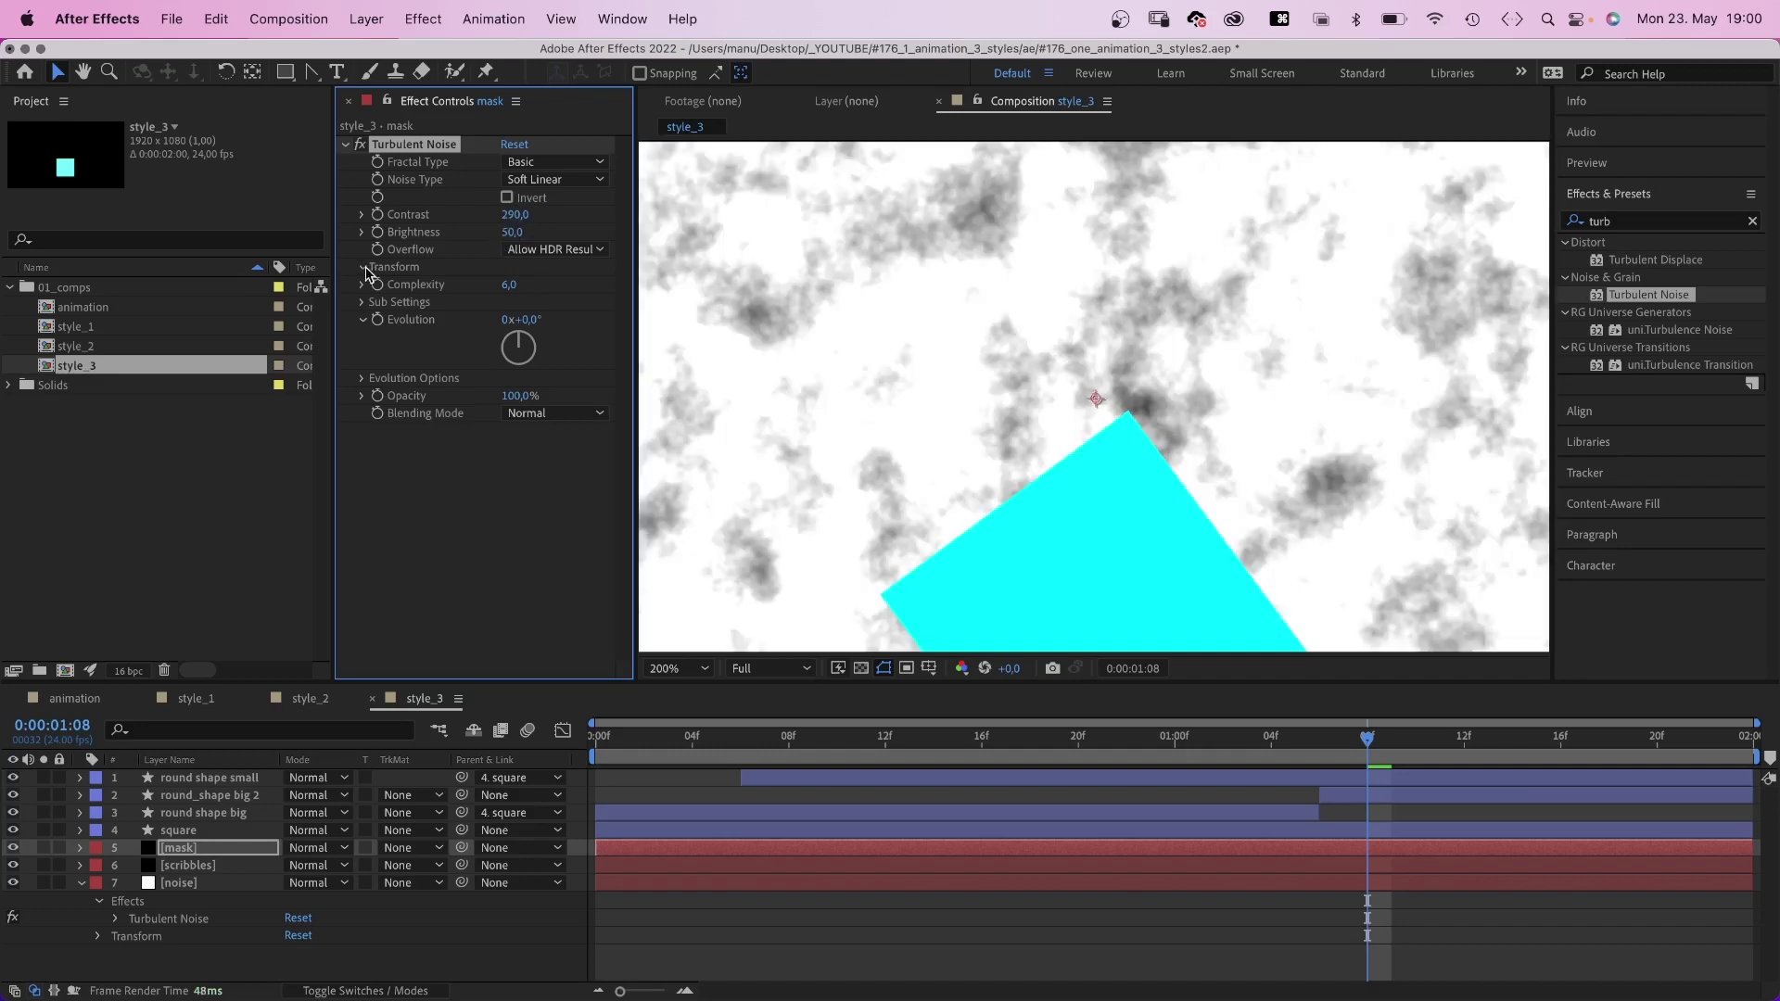
pyautogui.click(524, 320)
pyautogui.write('500')
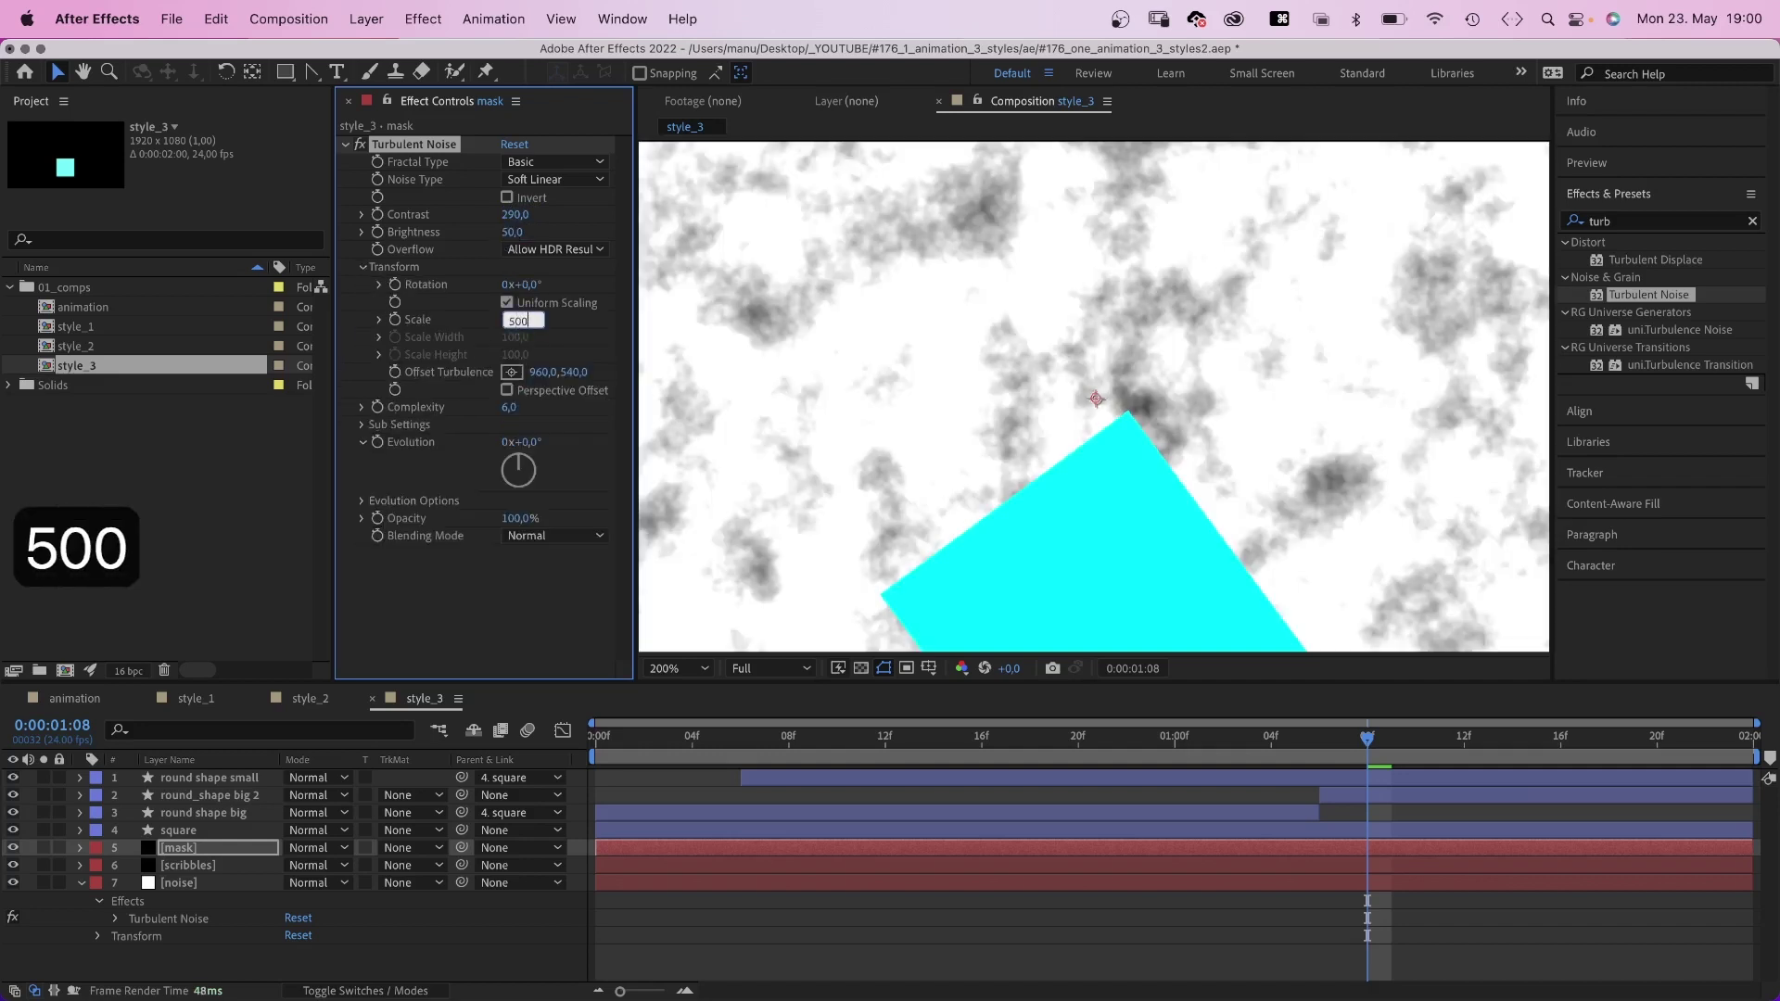
pyautogui.press('Return')
pyautogui.click(513, 435)
pyautogui.write('1')
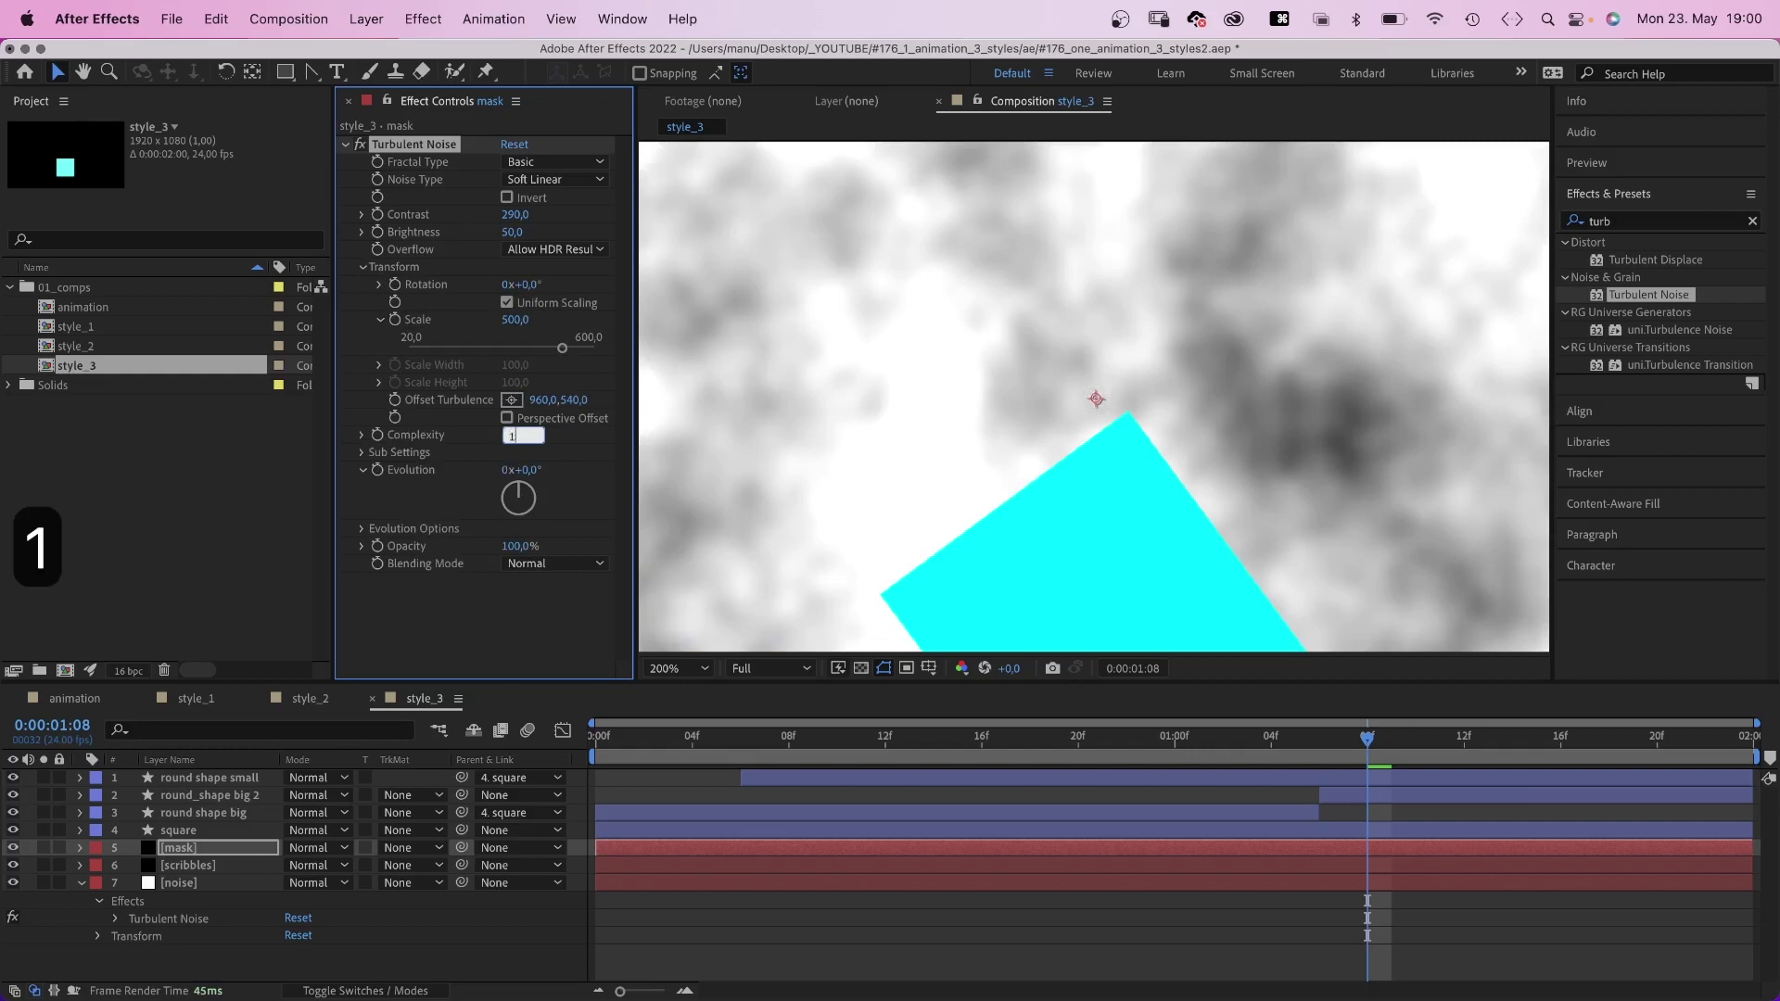
pyautogui.press('Return')
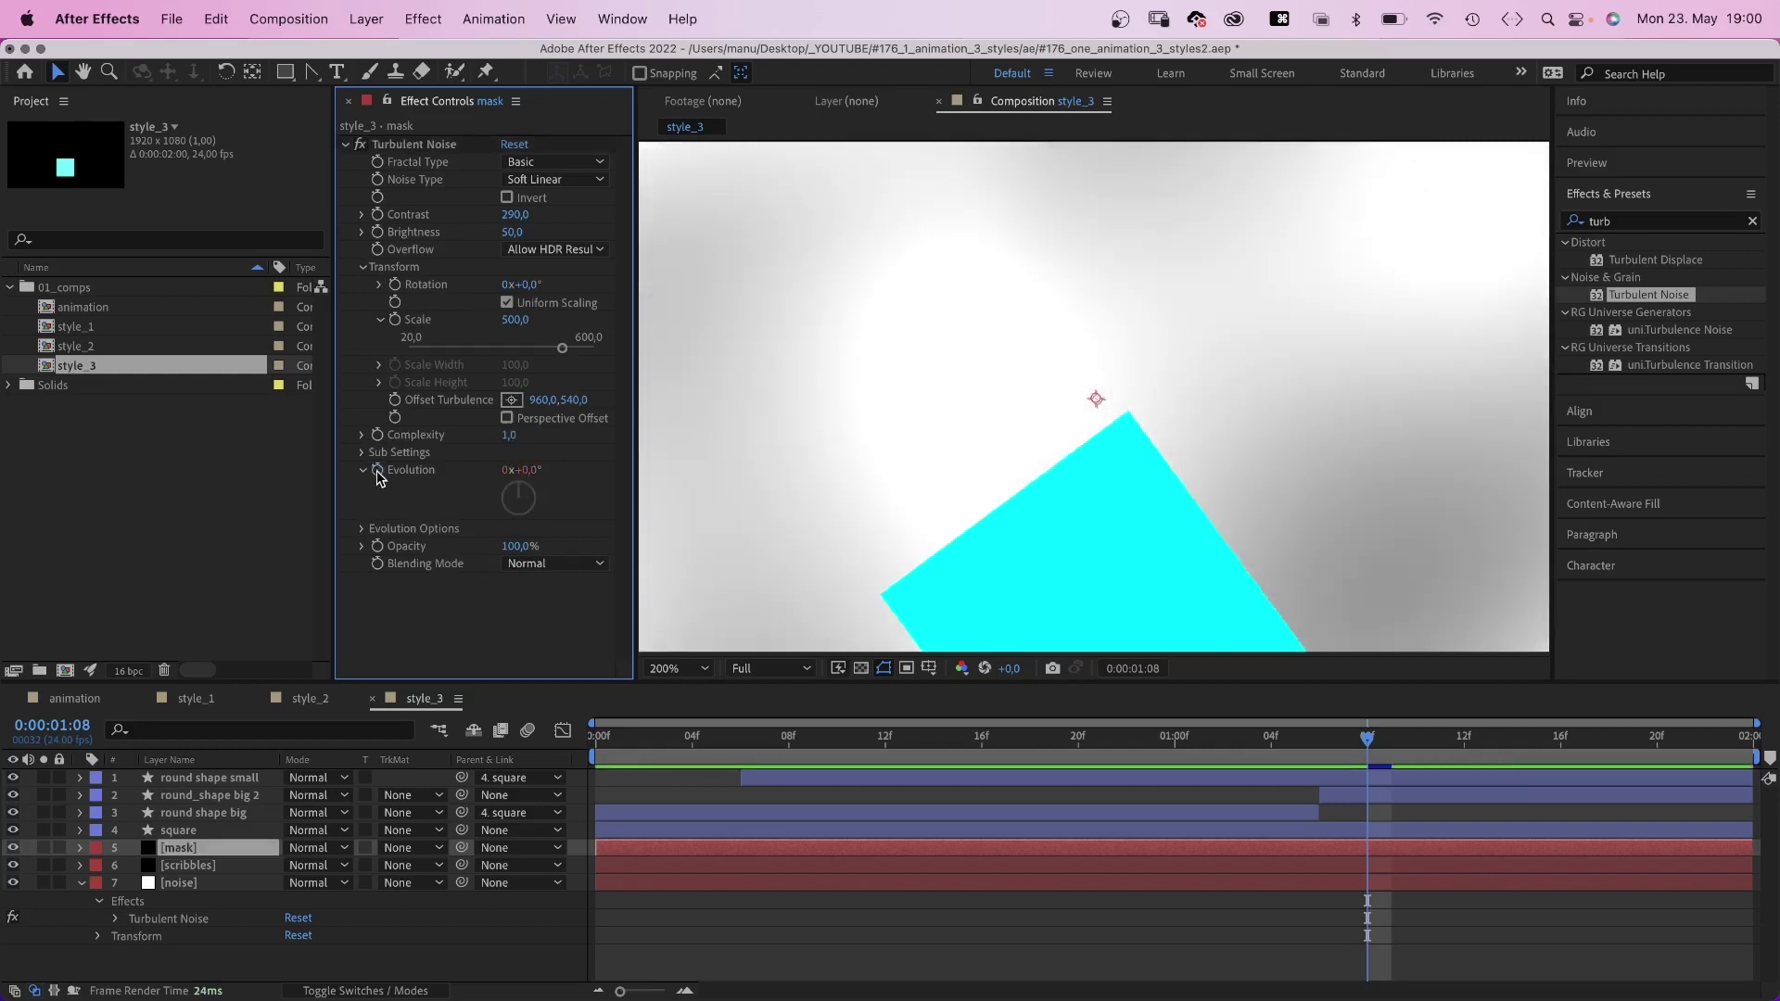
# Give the mask Evolution the expression posterizeTime(4); time*500 and preview from the first frame.
pyautogui.keyDown('alt'); pyautogui.click(378, 473); pyautogui.keyUp('alt')
pyautogui.write('poster')
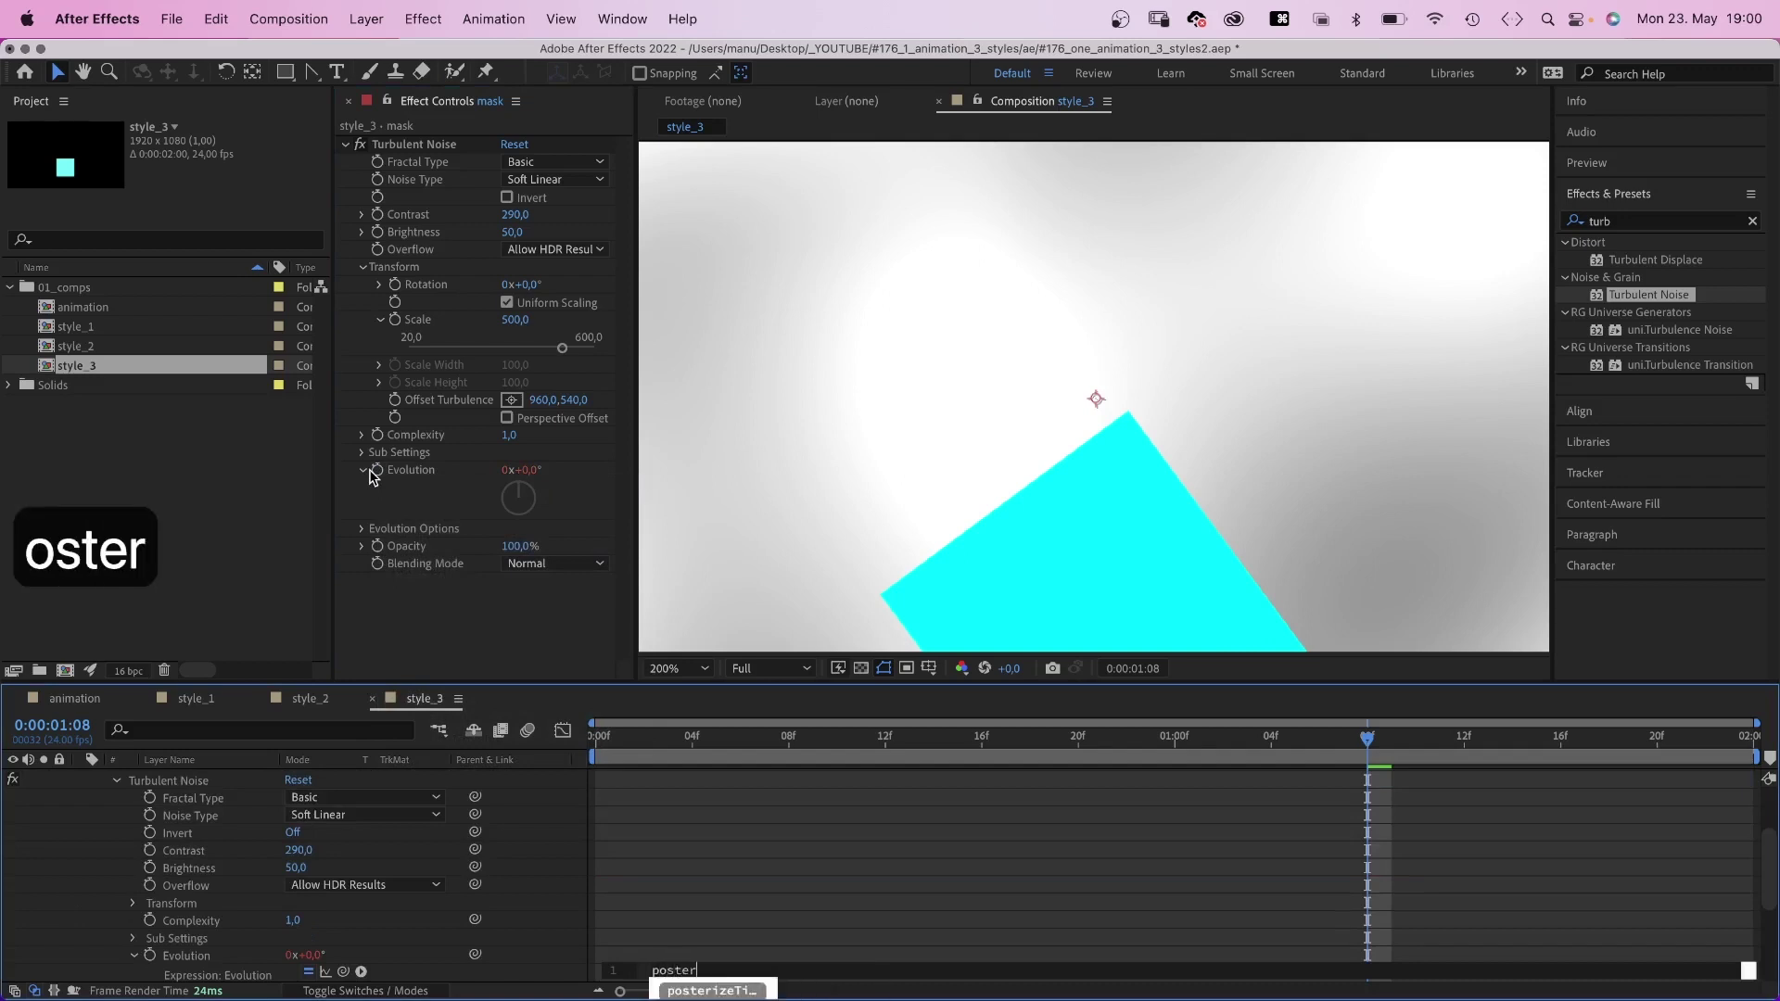
pyautogui.press('Return')
pyautogui.write('4')
pyautogui.press('Right')
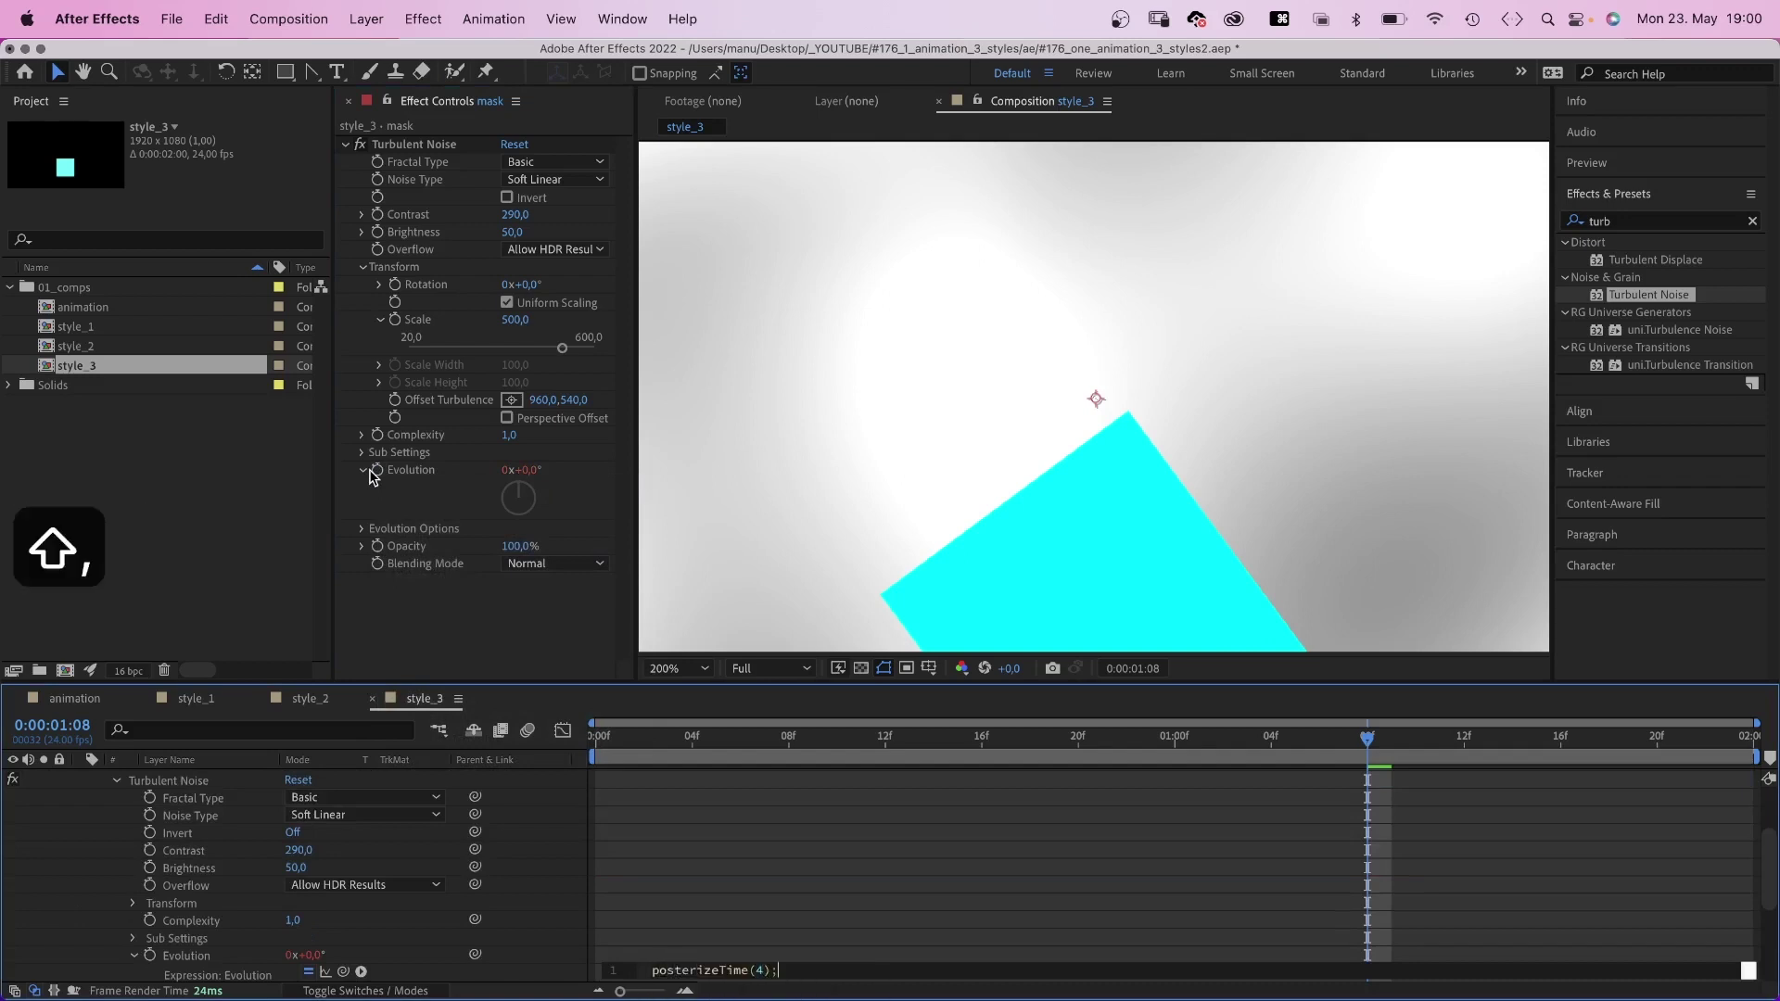
pyautogui.hotkey('shift', 'Return')
pyautogui.write('time*500')
pyautogui.press('KP_Enter')
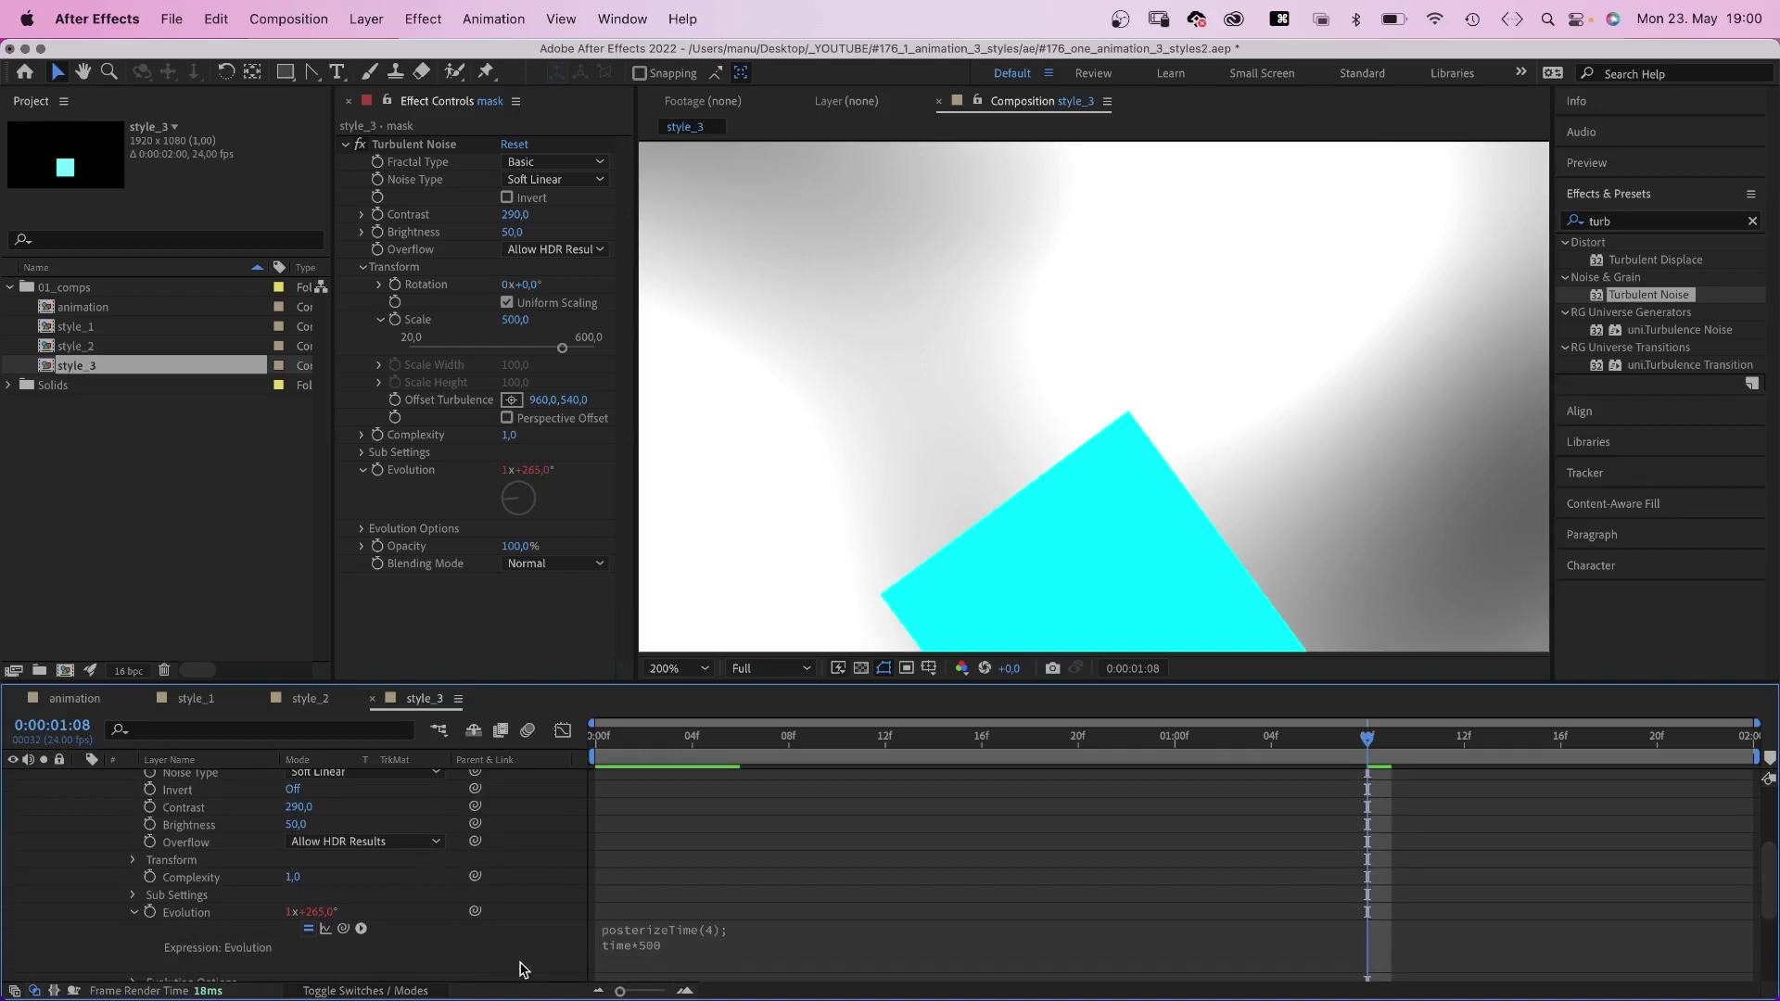
pyautogui.moveTo(687, 736); pyautogui.dragTo(521, 772)
pyautogui.press('space')
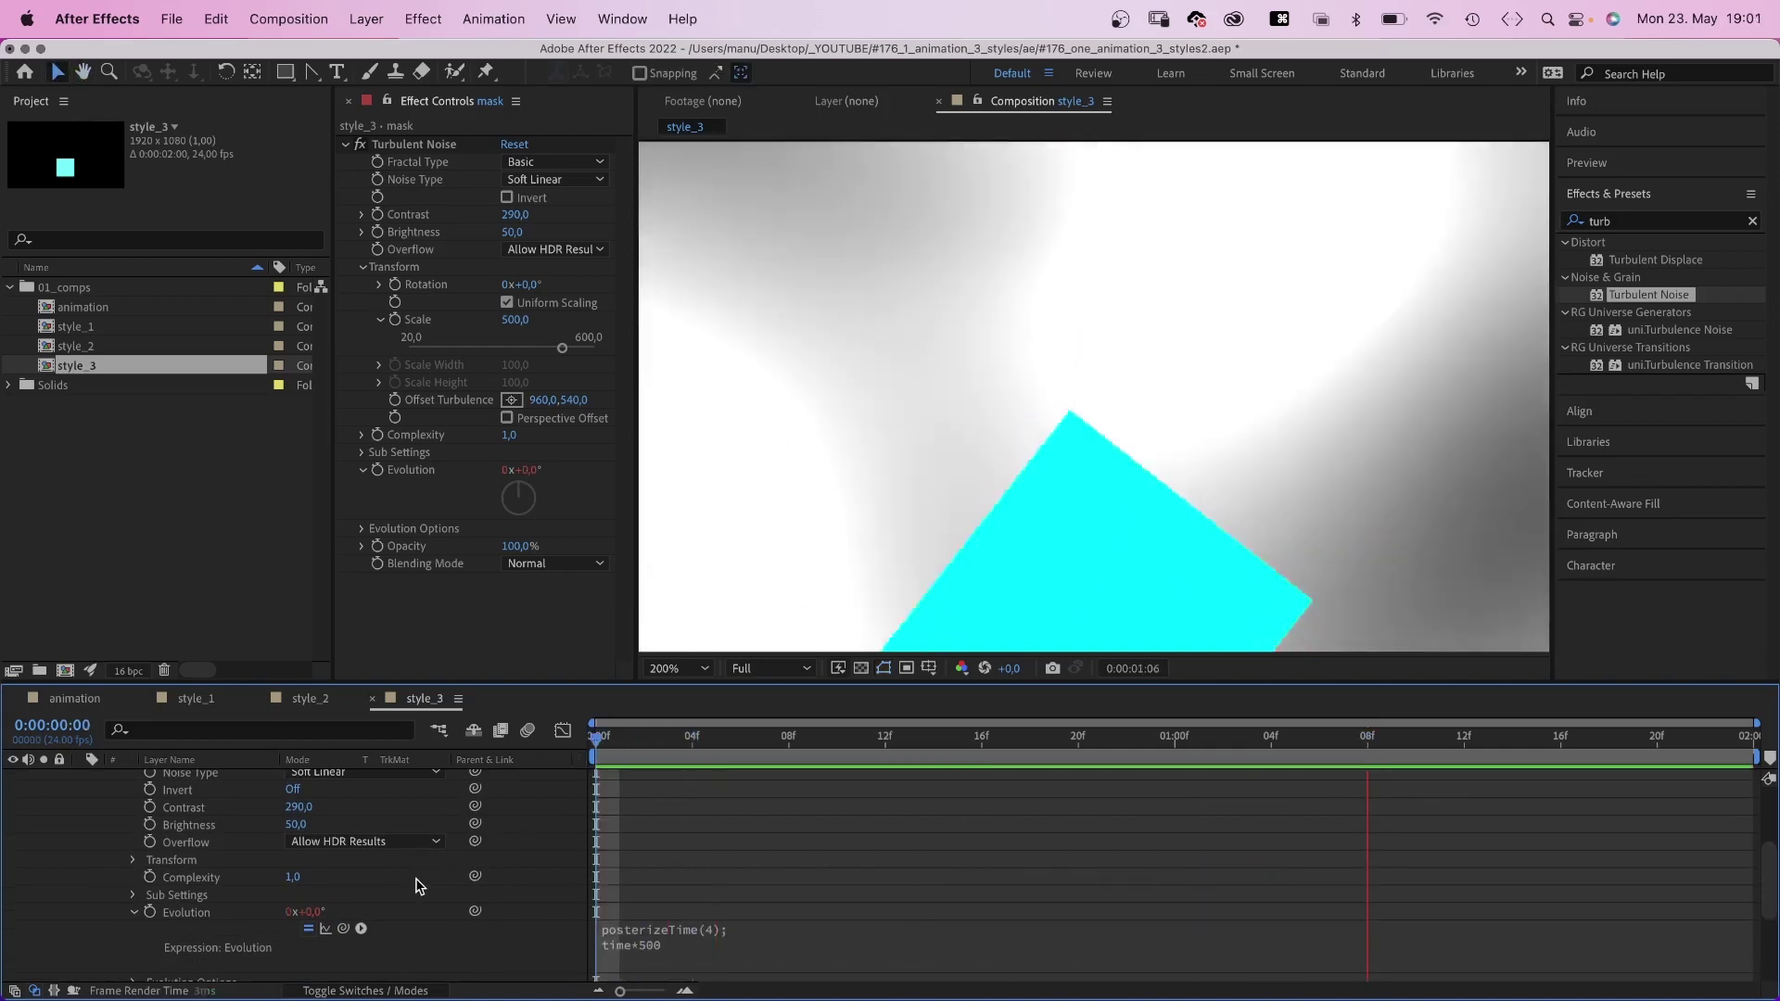
pyautogui.press('space')
pyautogui.moveTo(680, 746); pyautogui.dragTo(647, 749)
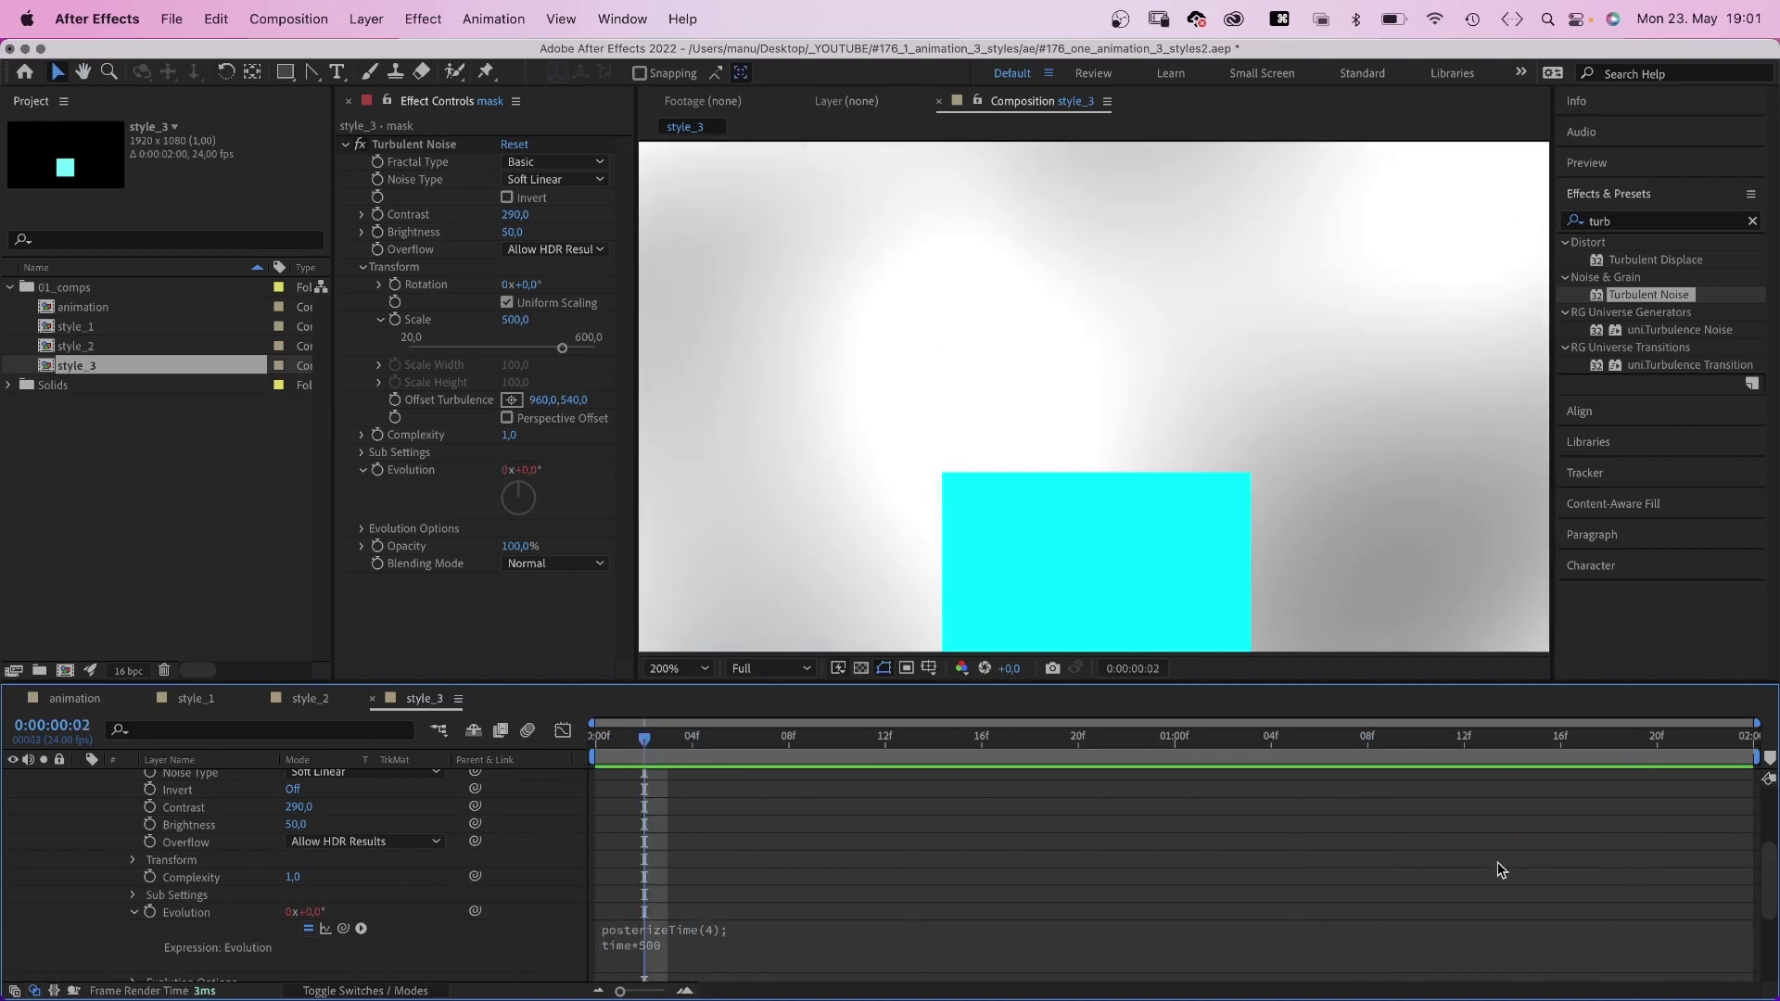
# Set the scribbles layer's track matte to Luma Inverted Matte from mask and preview.
pyautogui.scroll(5, 1721, 786)
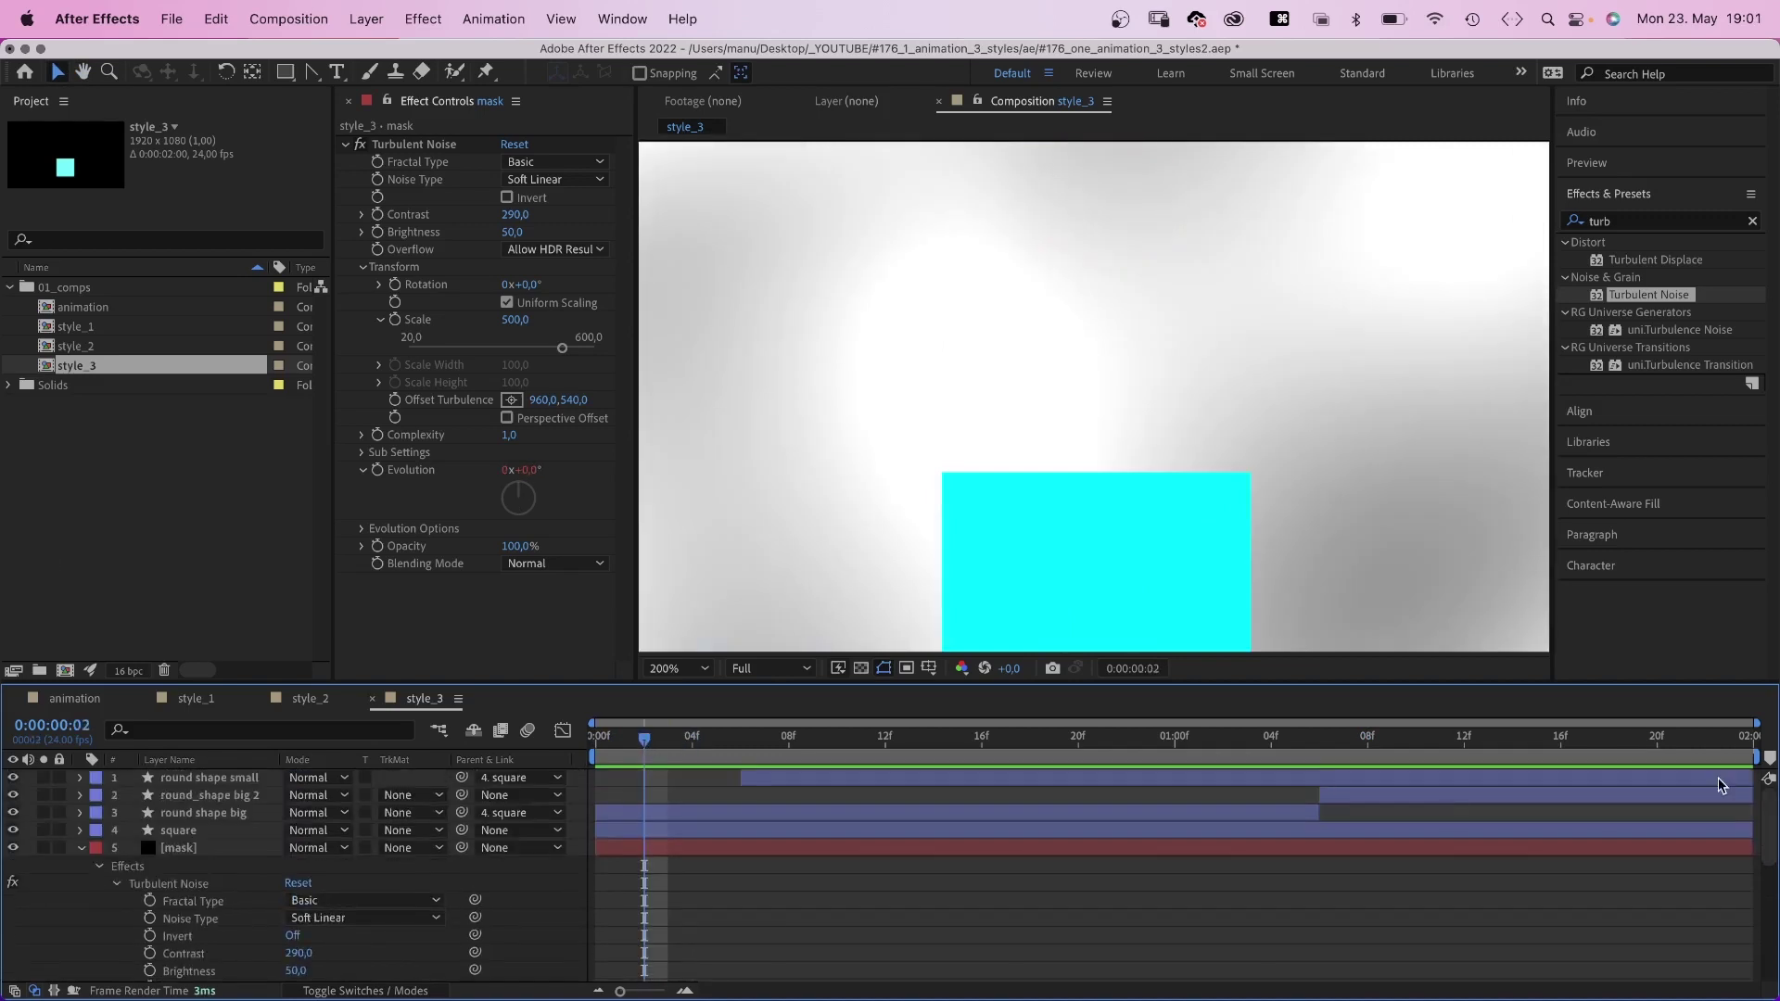
pyautogui.click(82, 848)
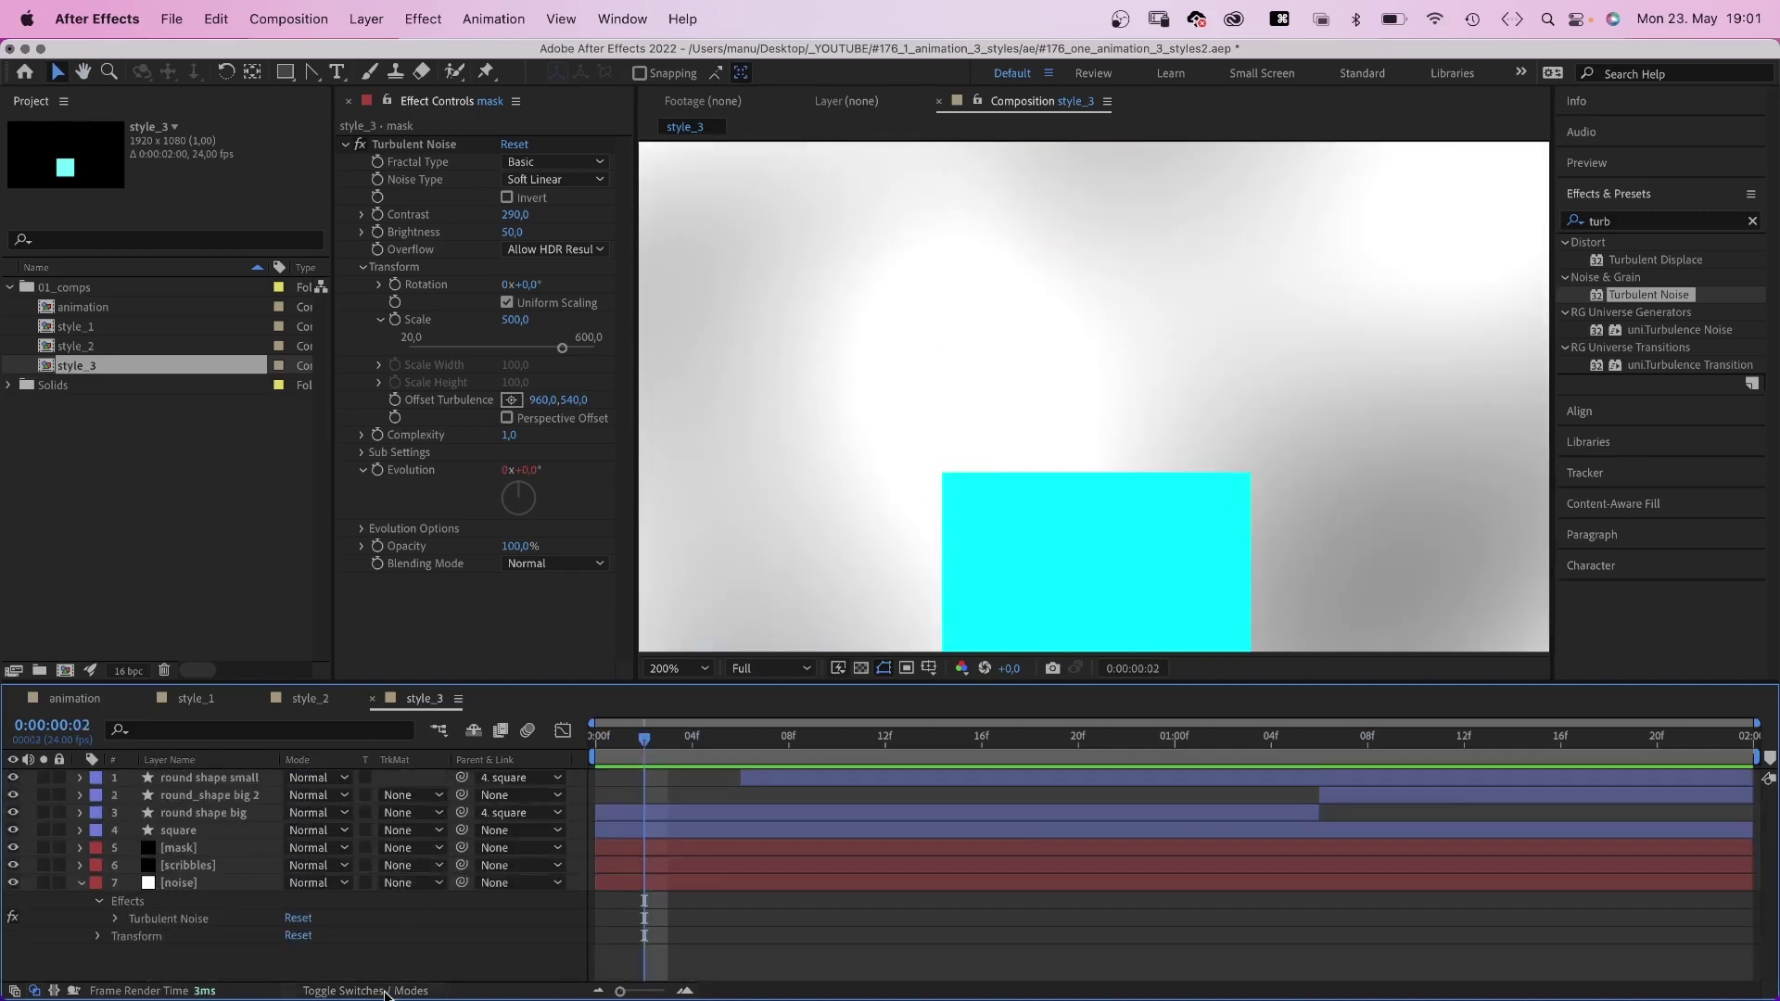
pyautogui.click(398, 866)
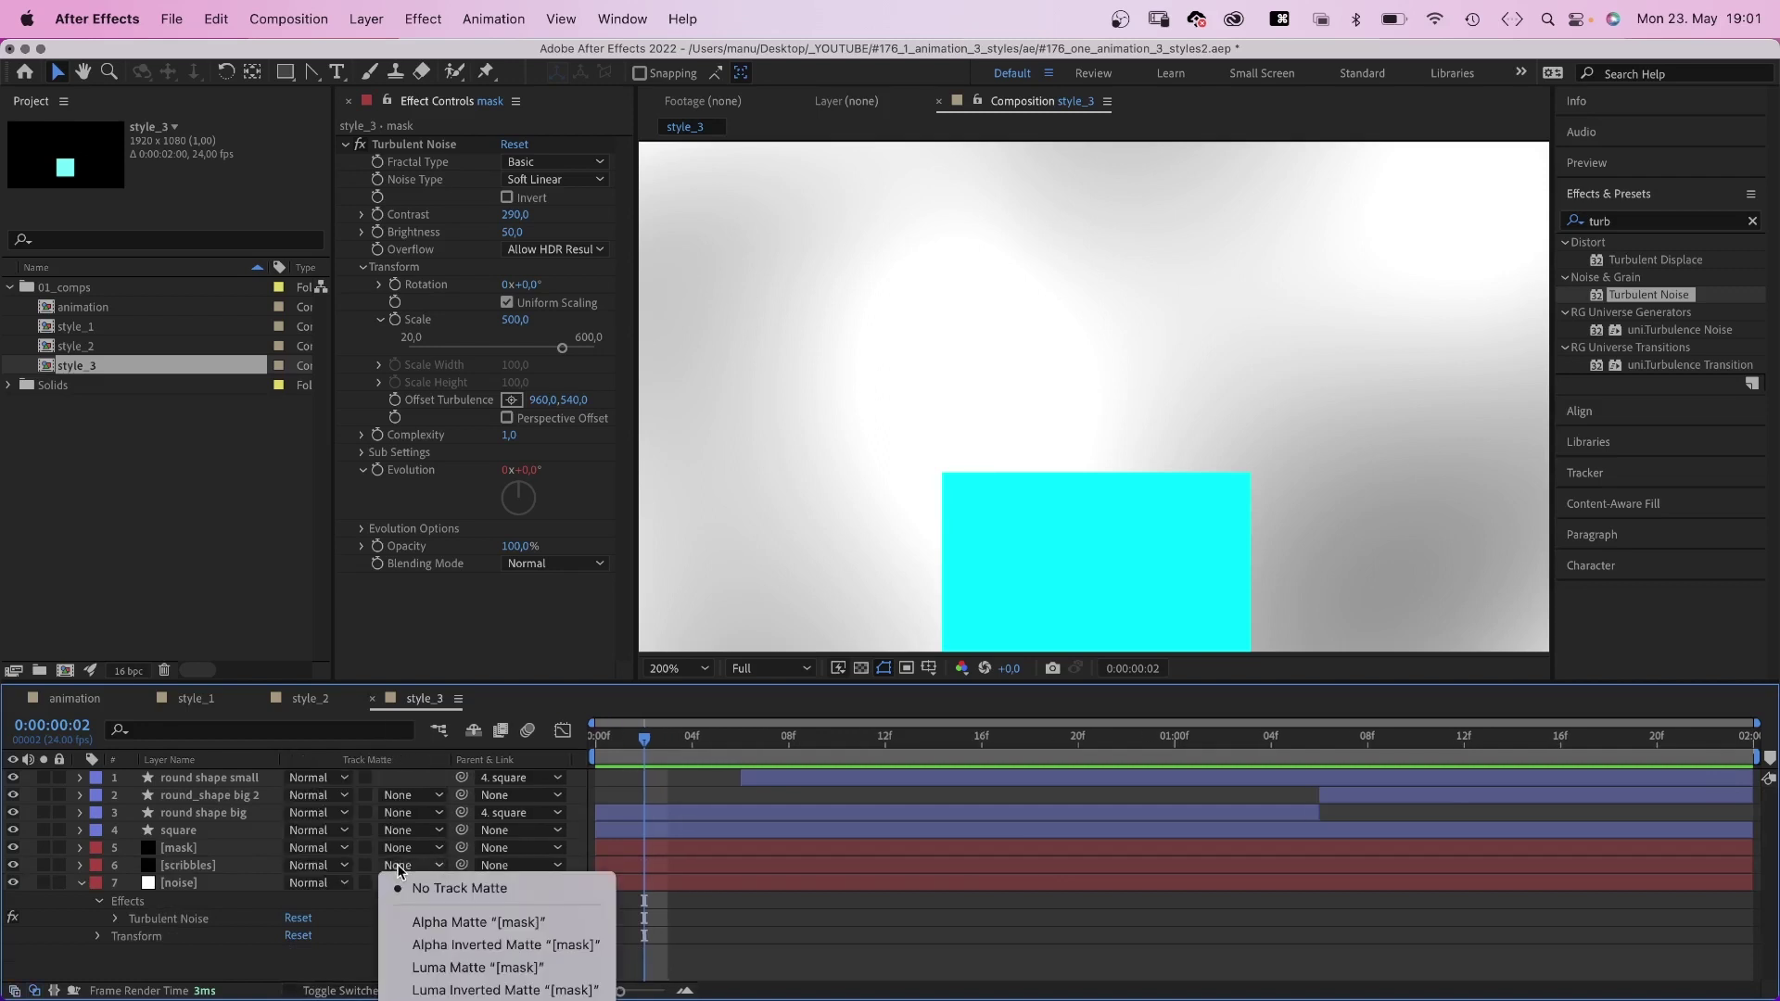
pyautogui.click(419, 990)
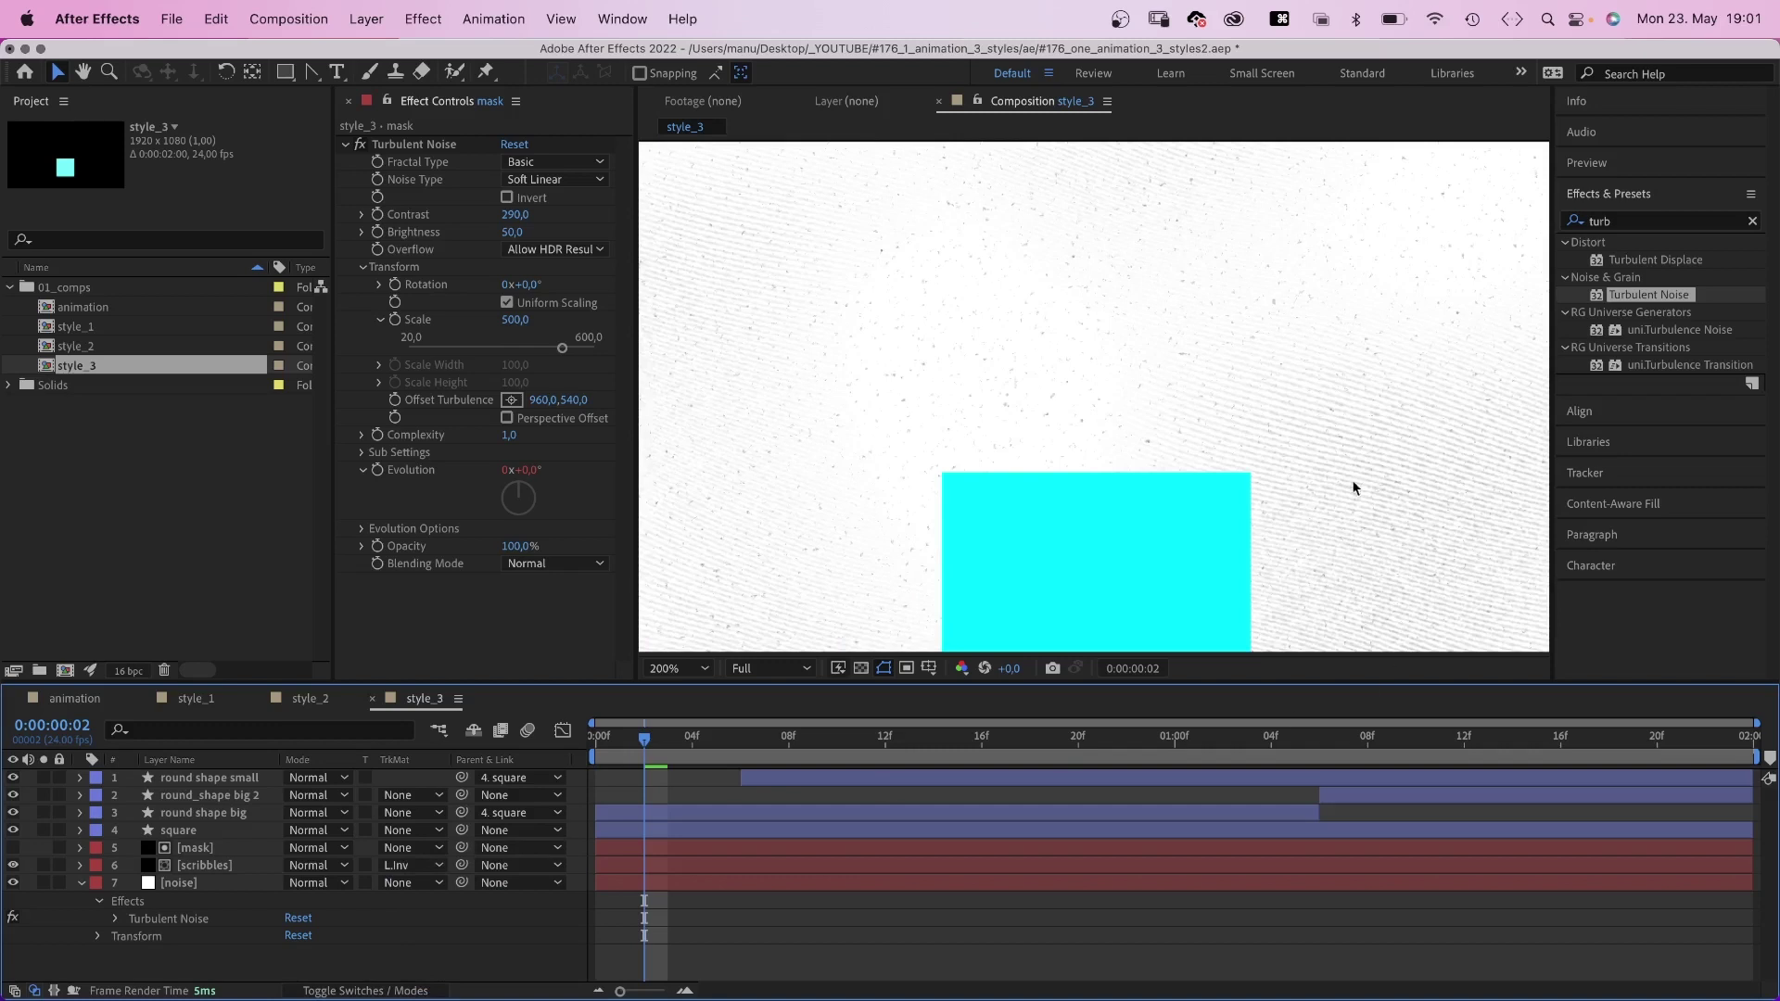
pyautogui.click(595, 742)
pyautogui.press('space')
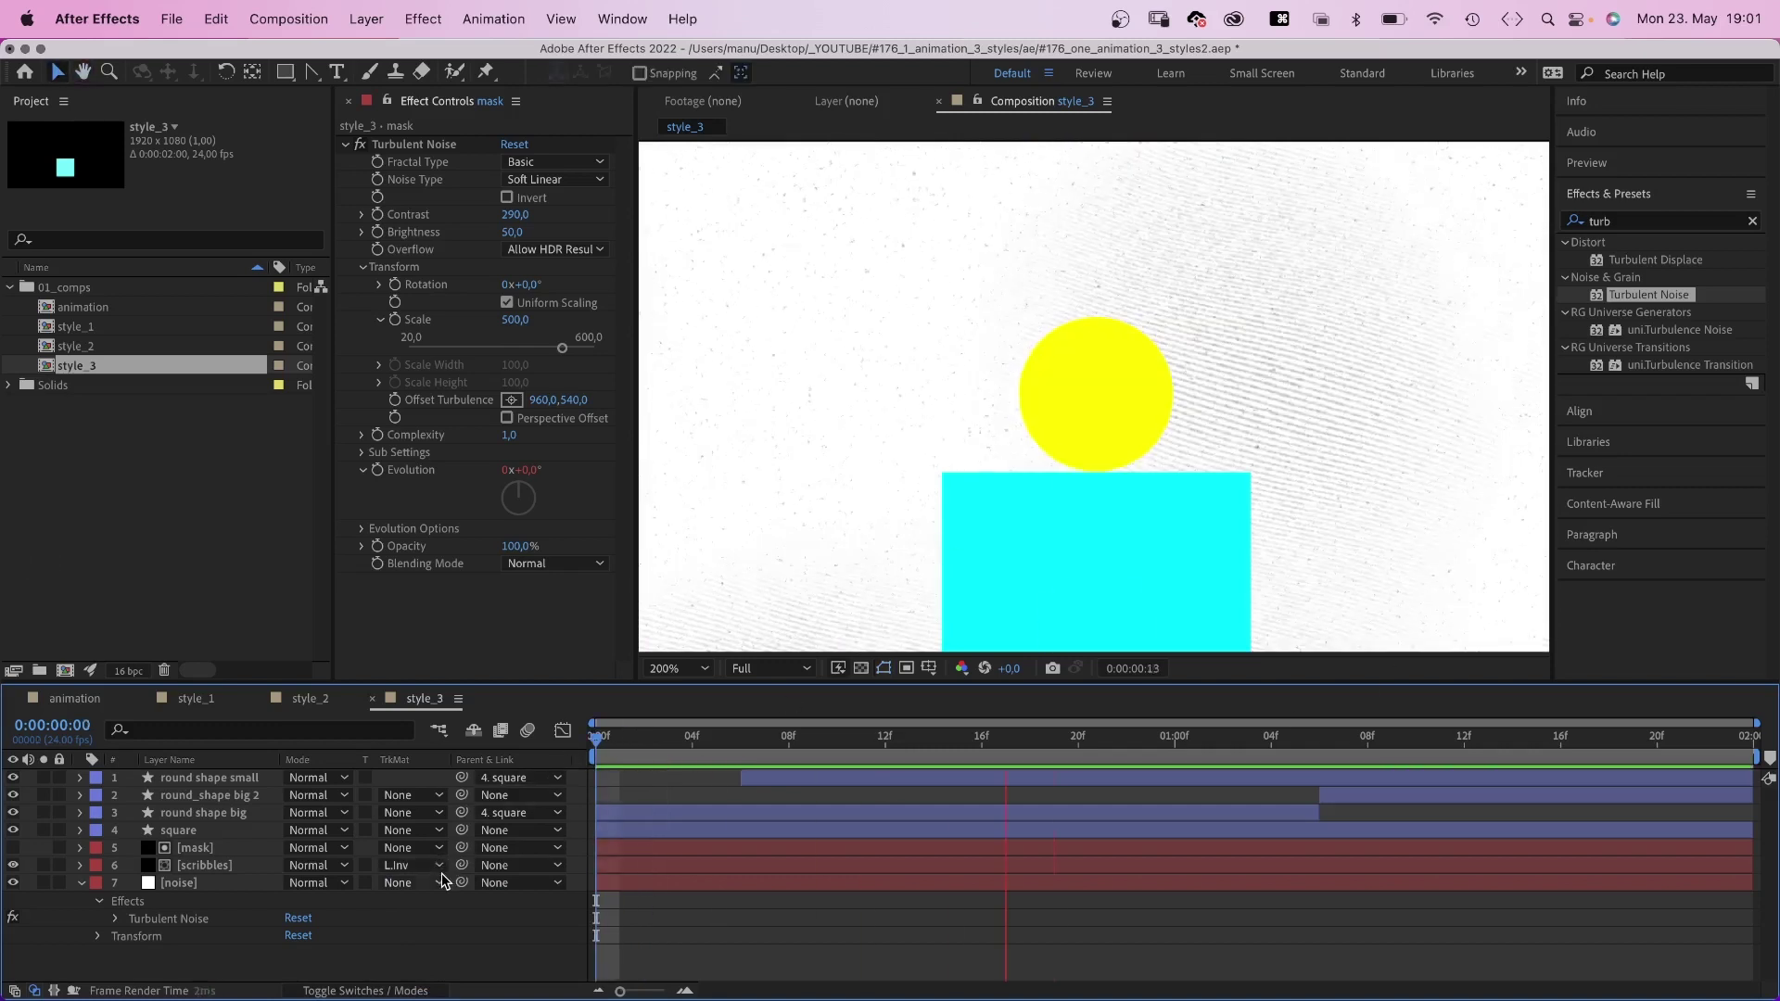
# At frame 13, set the big round shape's fill colour to black.
pyautogui.press('space')
pyautogui.press(',')
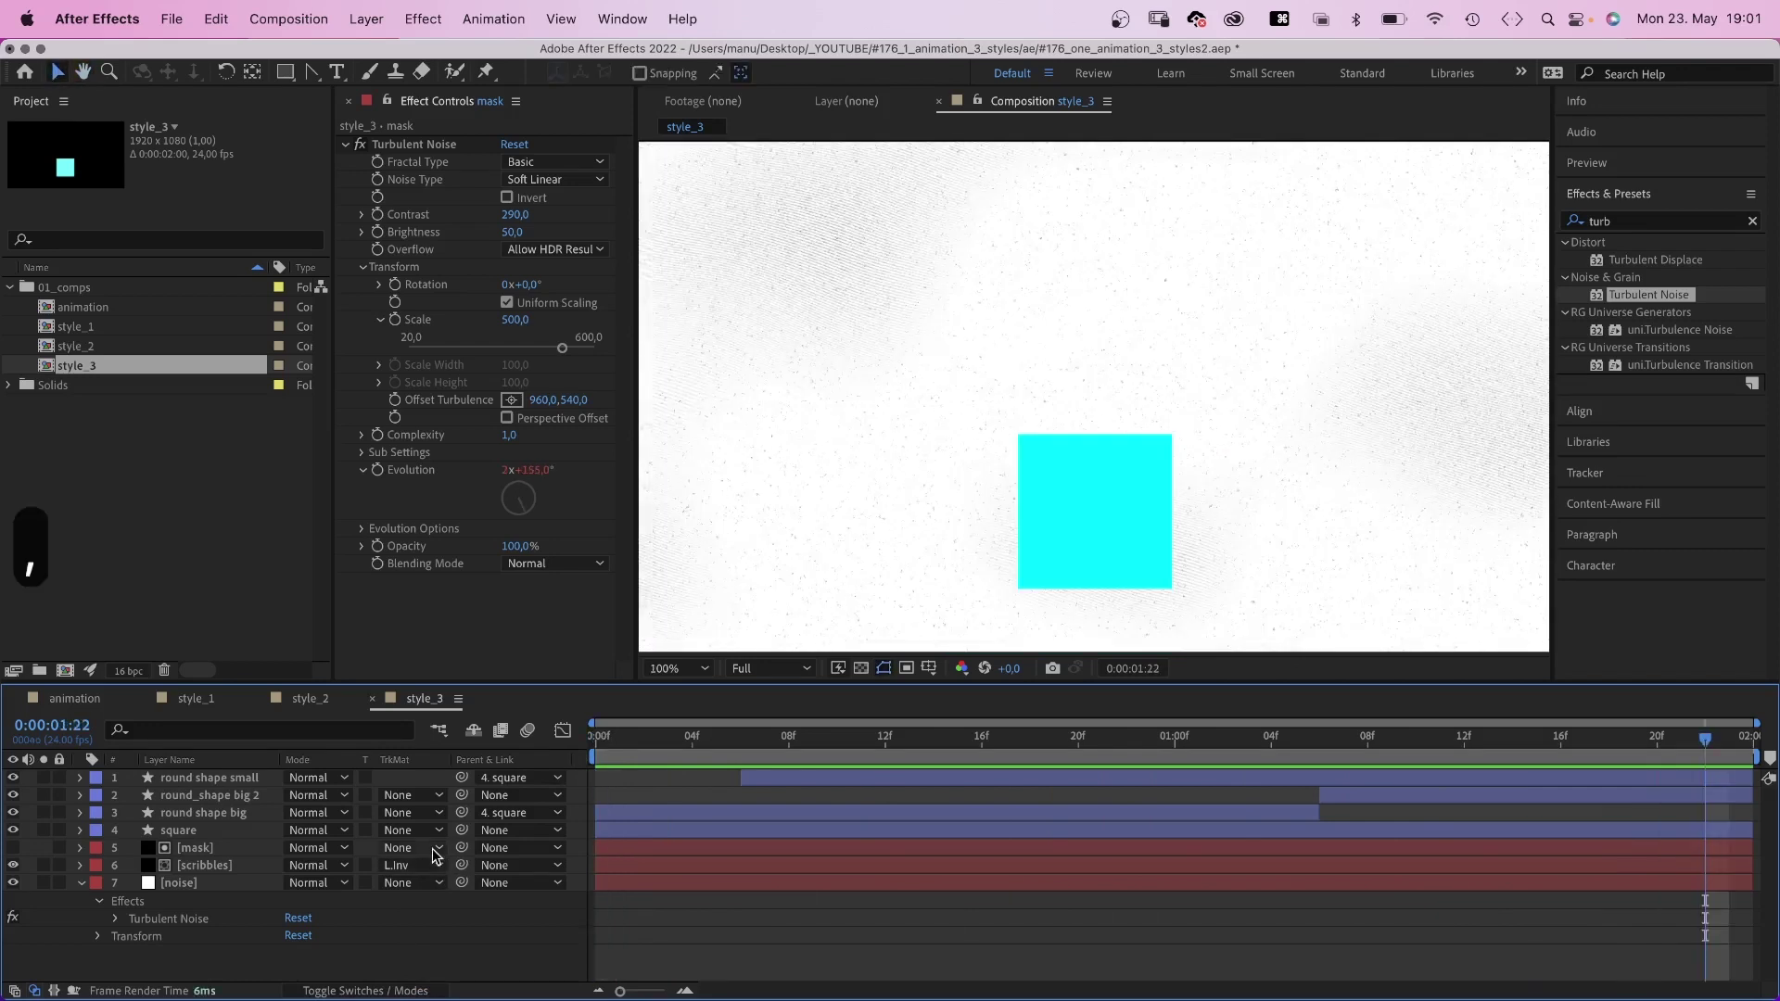
pyautogui.click(910, 739)
pyautogui.click(210, 813)
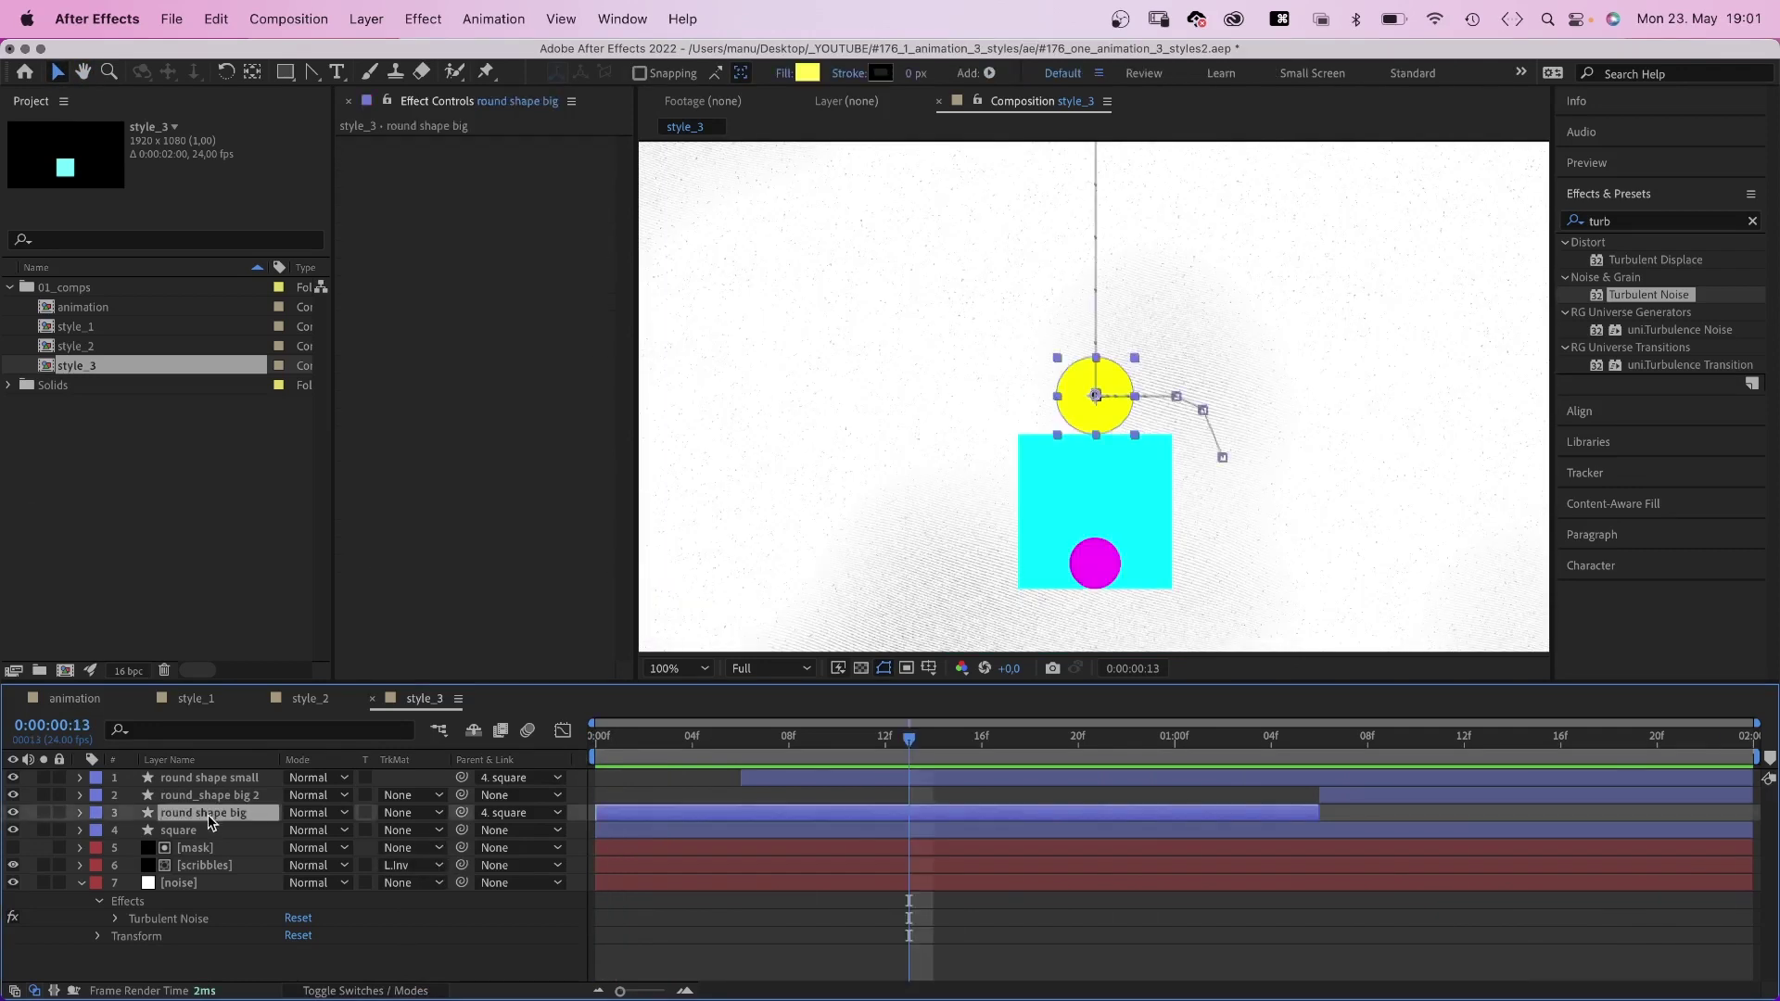
pyautogui.click(806, 80)
pyautogui.moveTo(866, 276); pyautogui.dragTo(584, 542)
pyautogui.click(1110, 209)
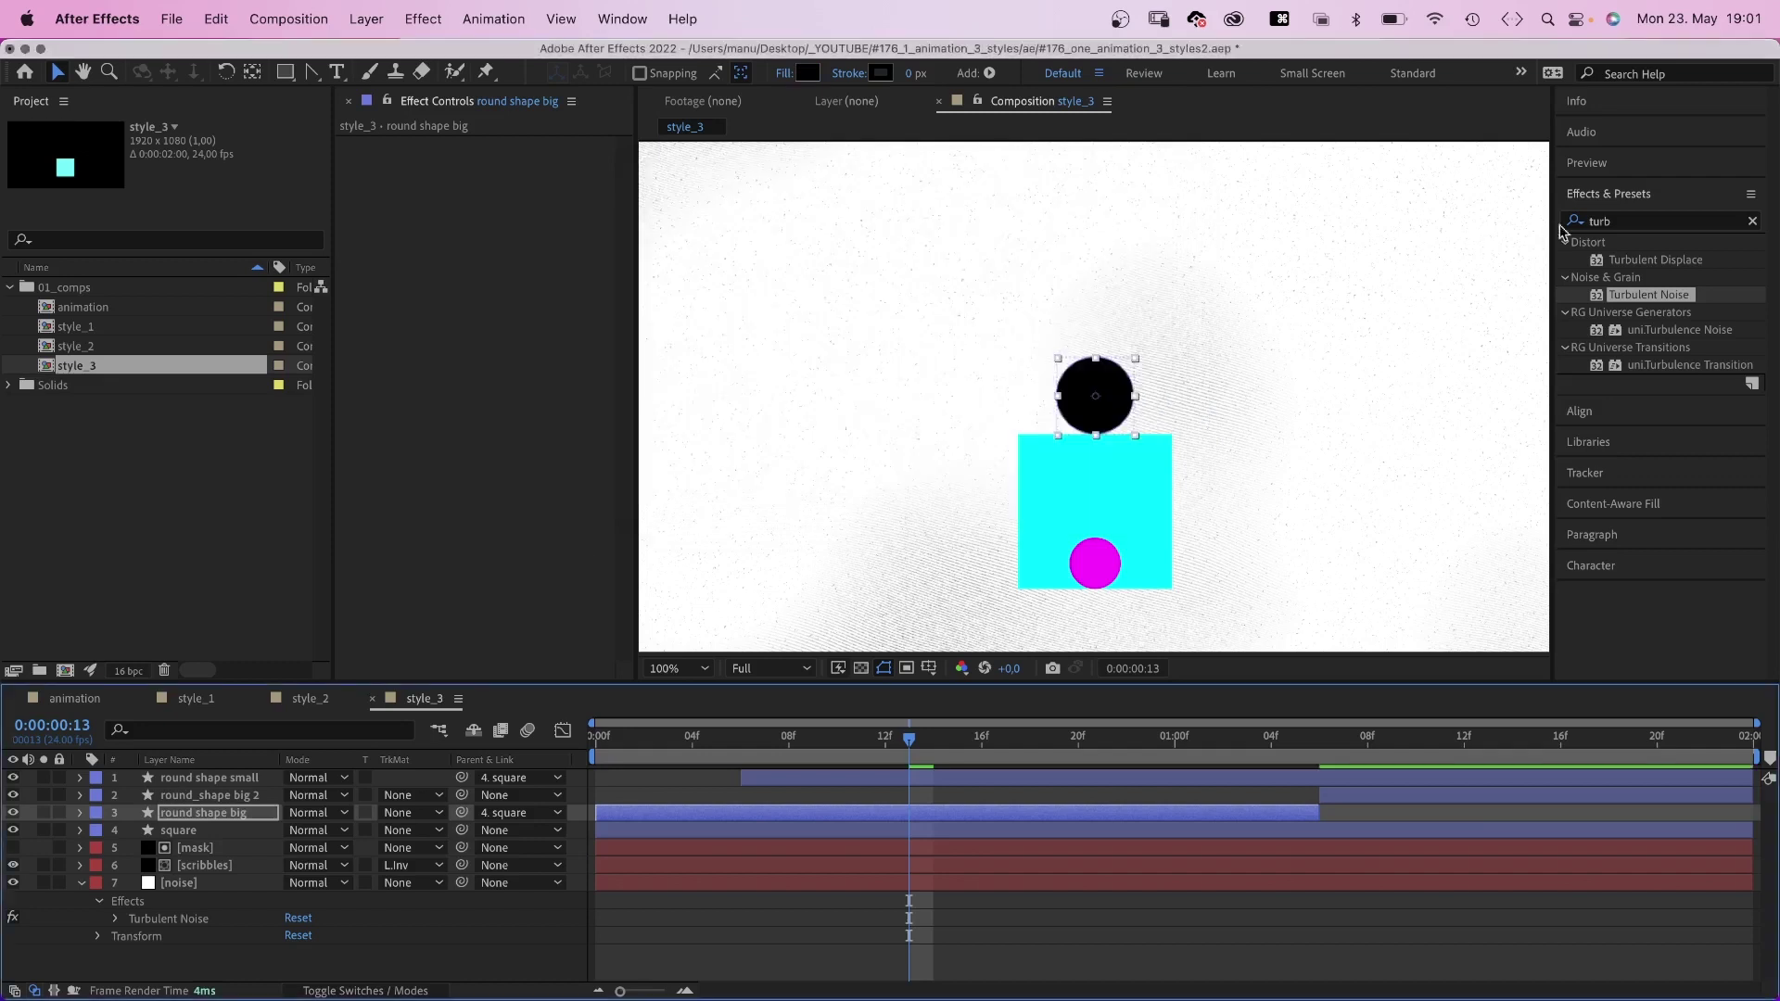
# Apply Roughen Edges to the big round shape with Border 1 and Scale 400.
pyautogui.doubleClick(1597, 223)
pyautogui.write('roughen')
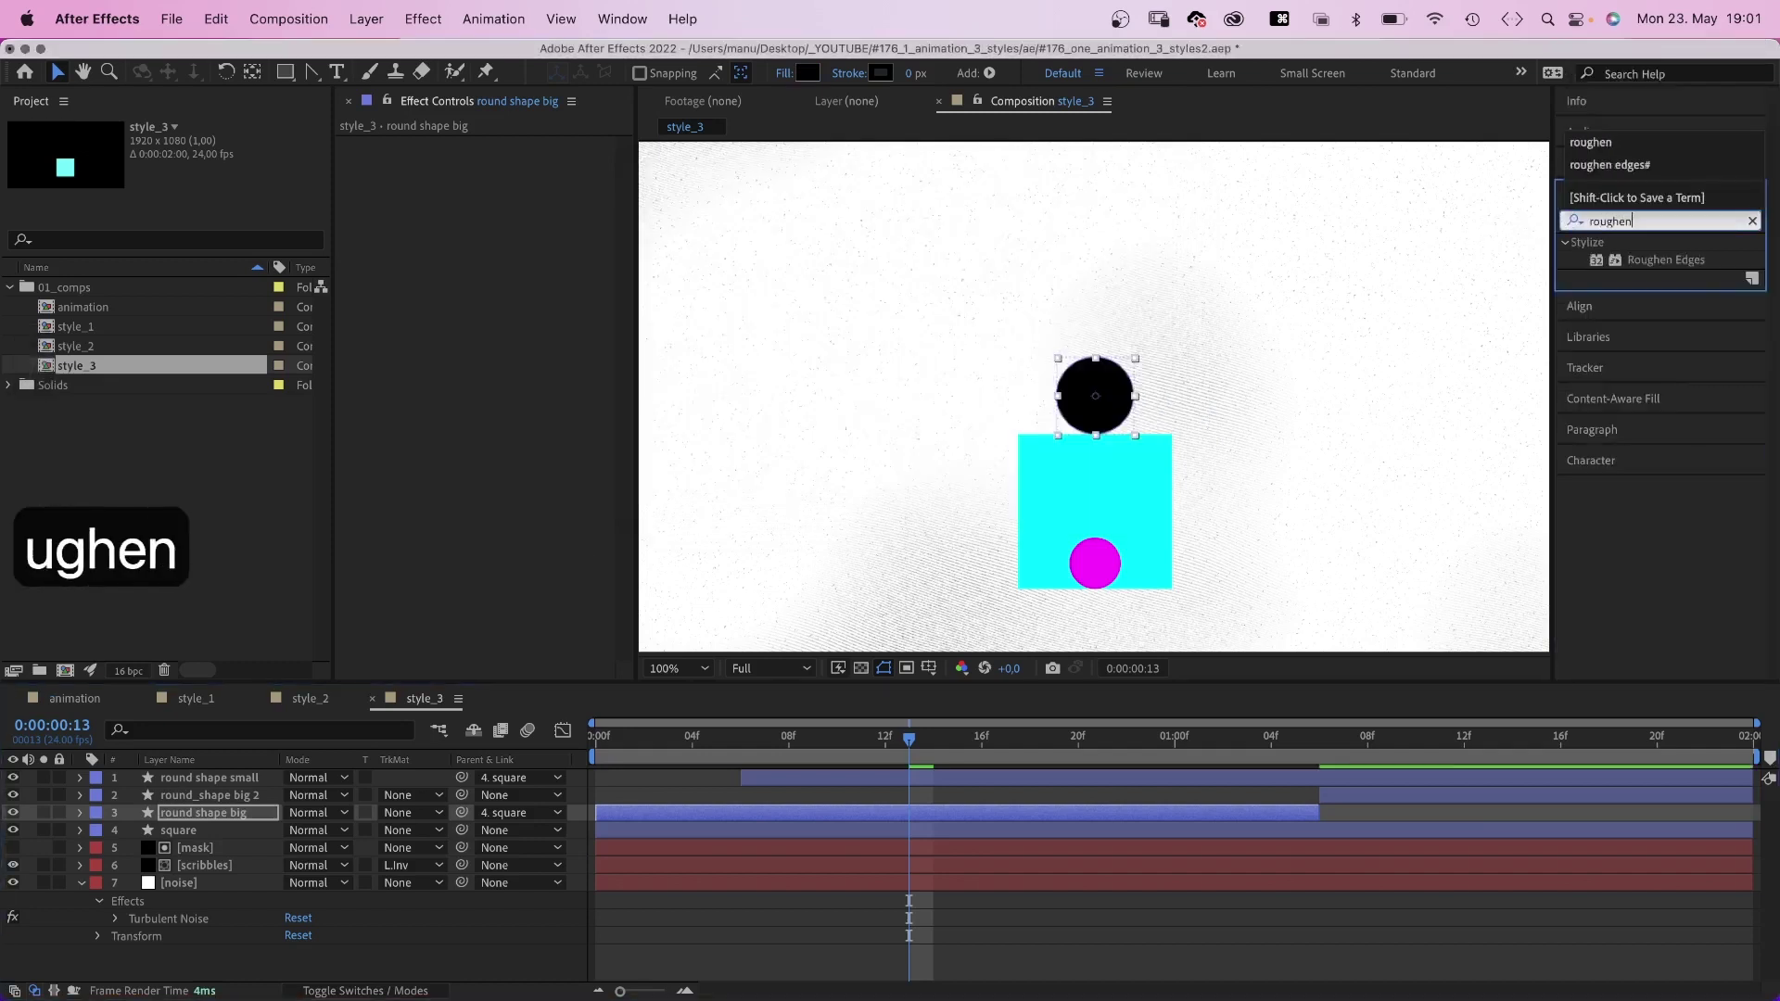
pyautogui.moveTo(1588, 264); pyautogui.dragTo(492, 271)
pyautogui.click(511, 198)
pyautogui.write('1')
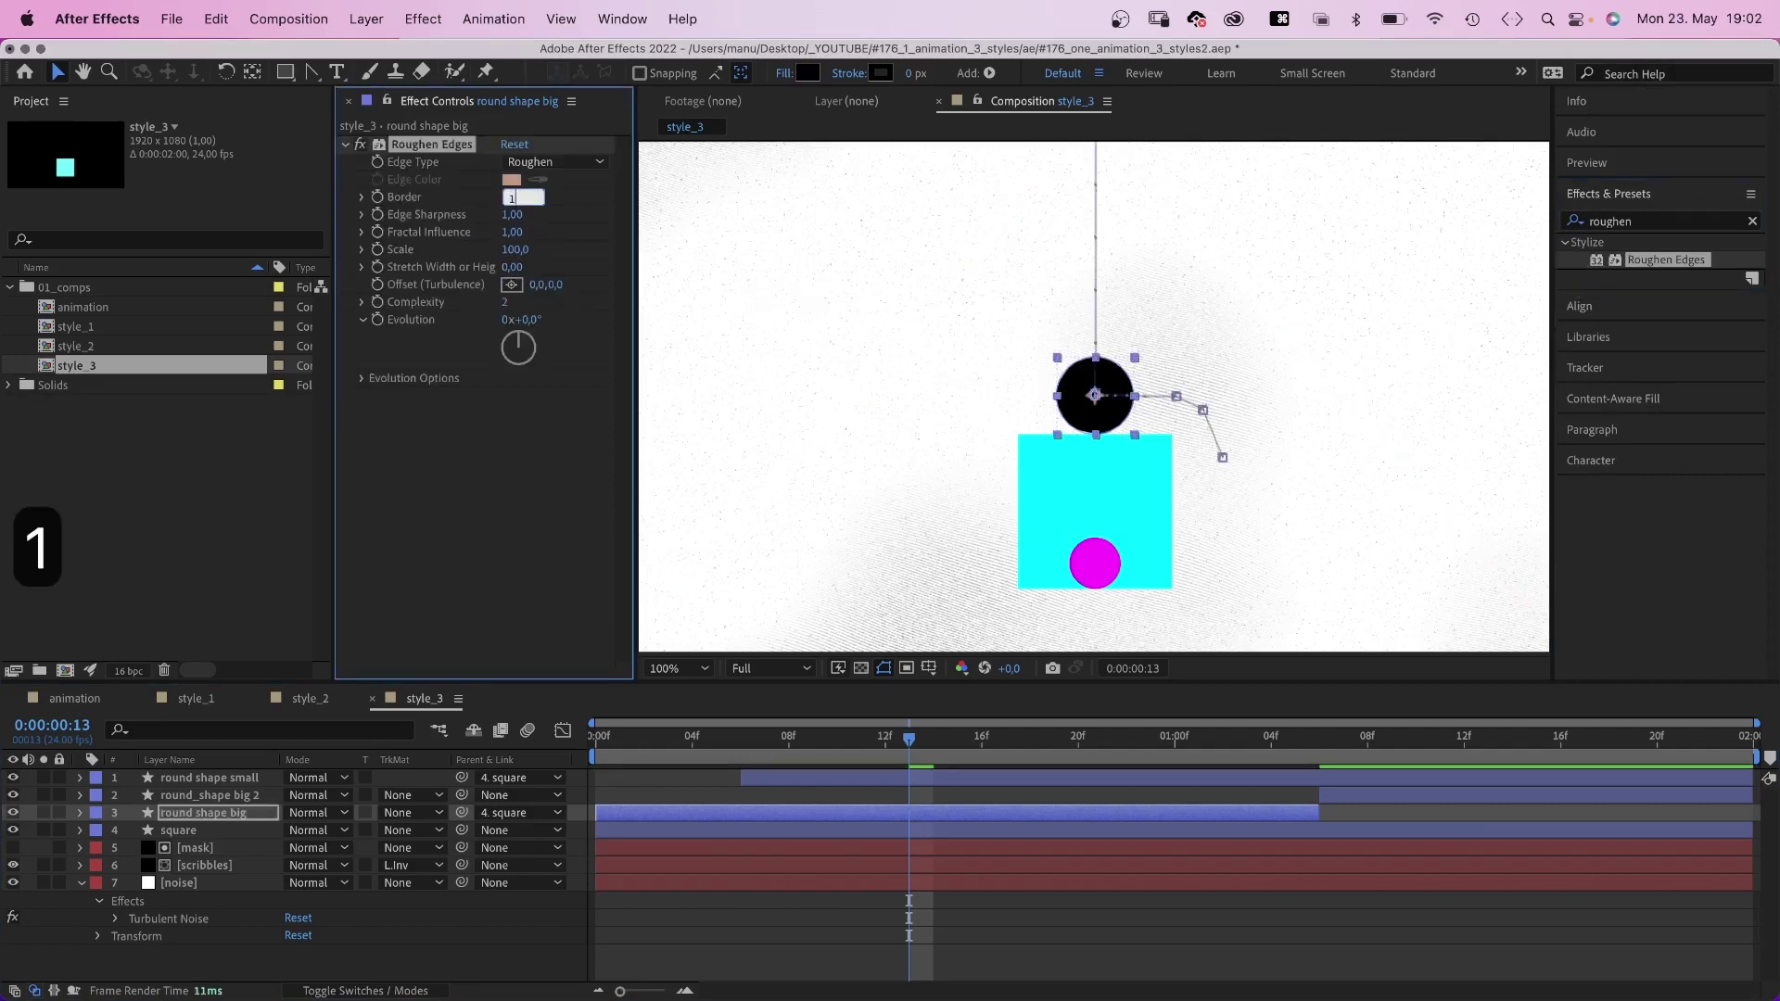
pyautogui.press('Return')
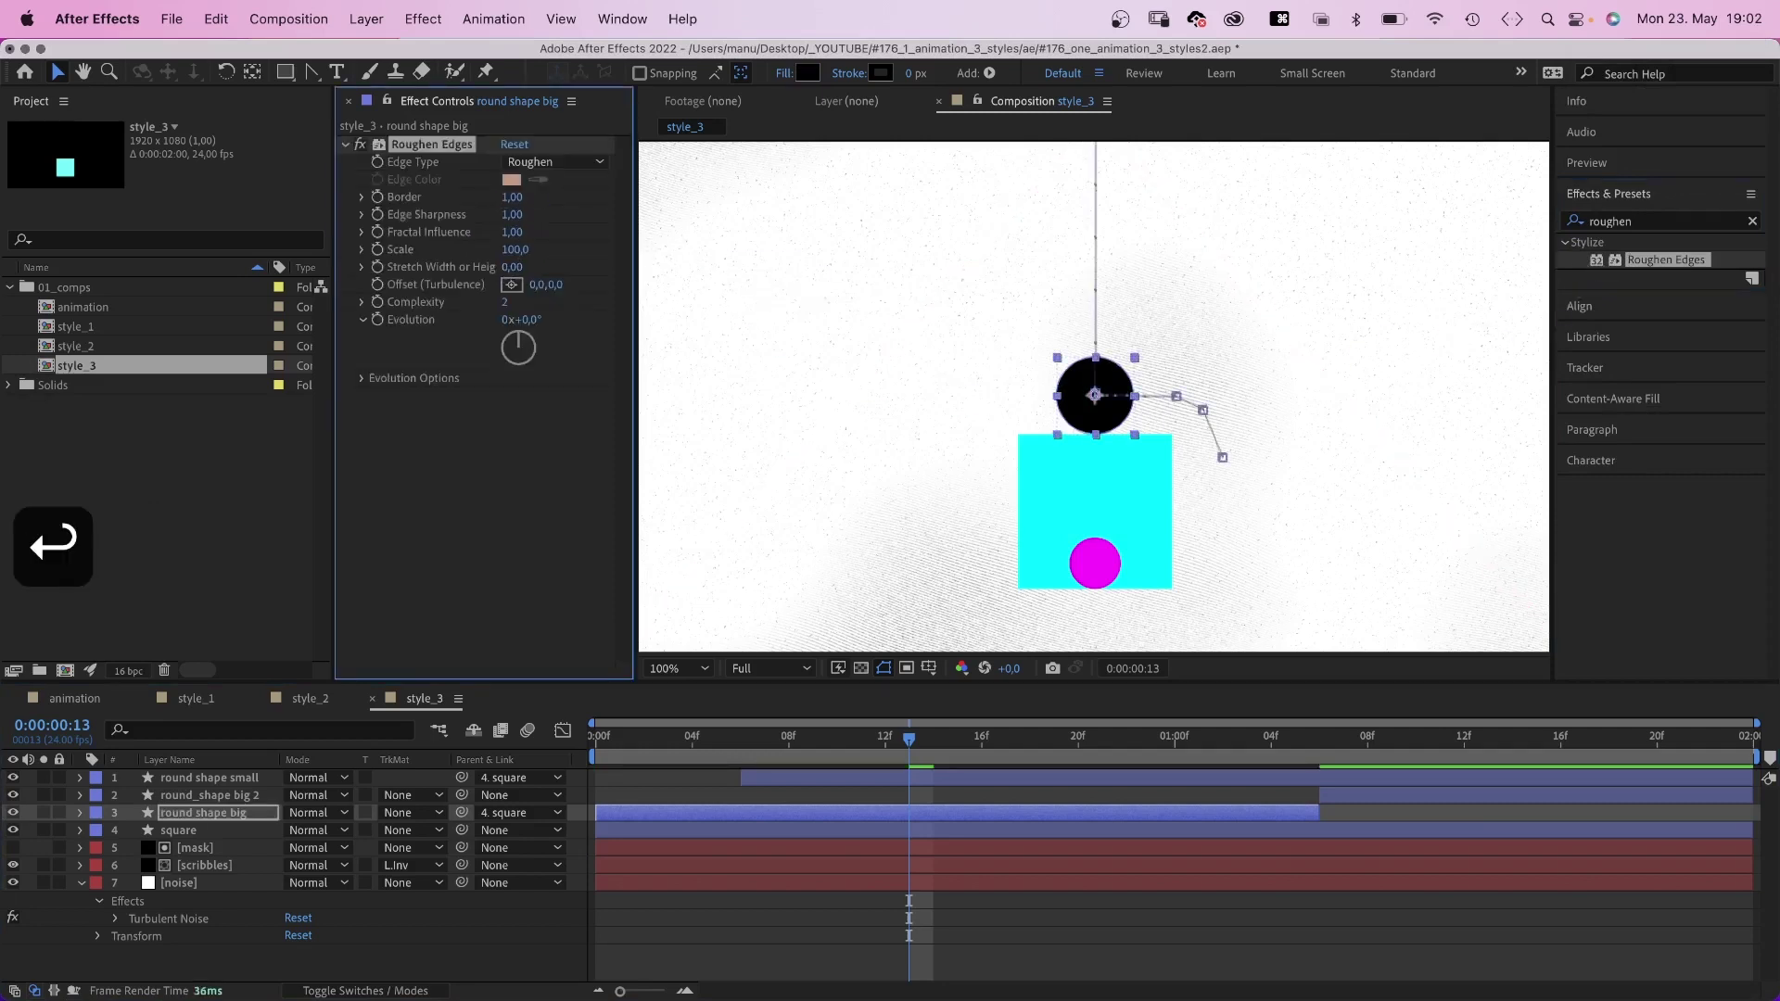
pyautogui.click(515, 250)
pyautogui.write('400')
pyautogui.press('Return')
# Add Turbulent Displace with Amount 2 to the big round shape.
pyautogui.click(1644, 228)
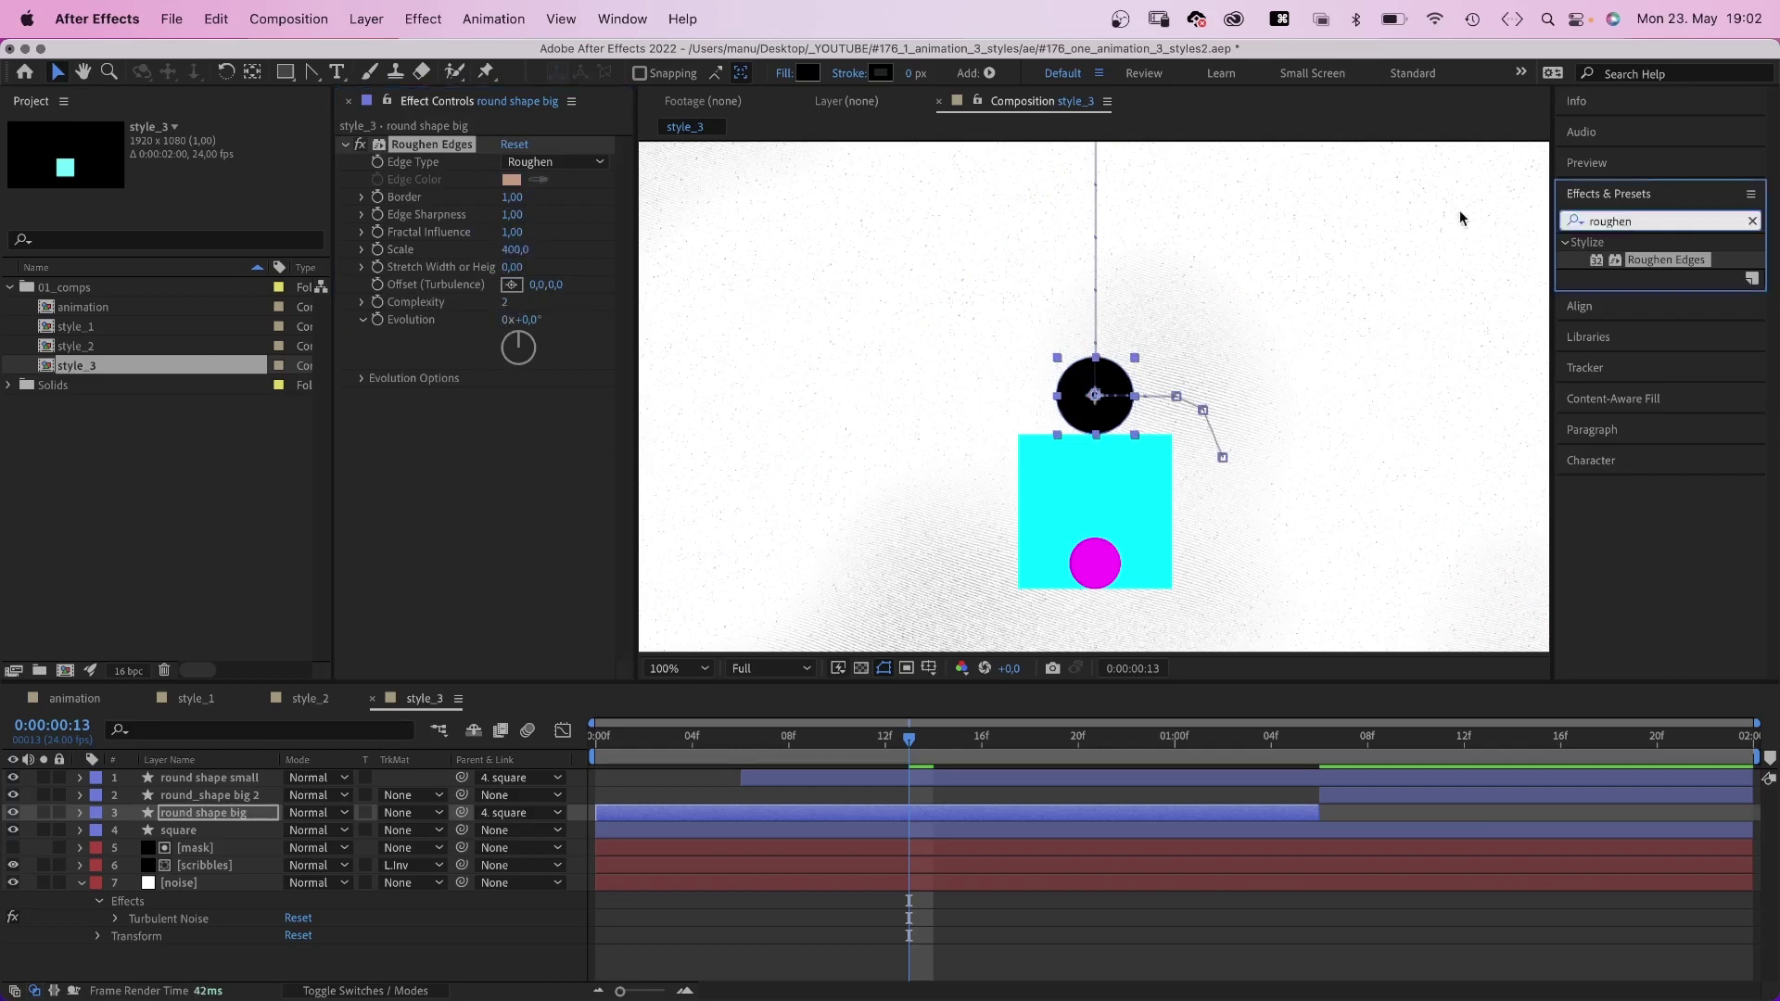
pyautogui.write('turb')
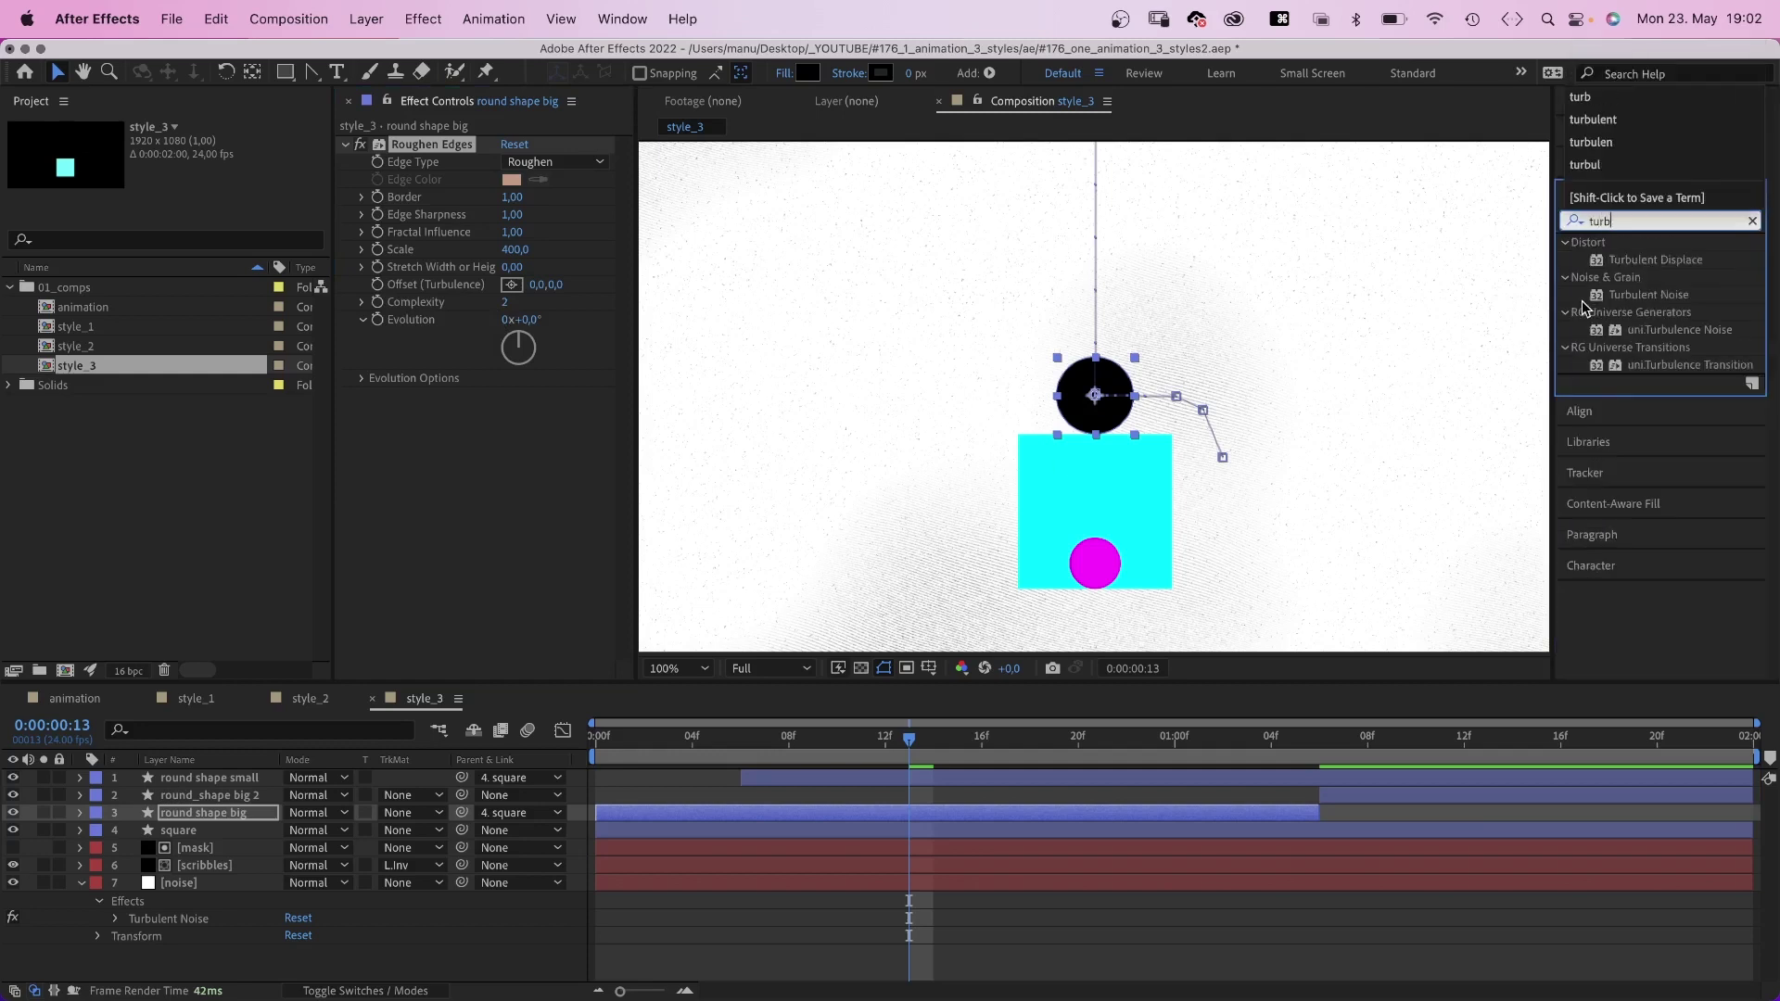
pyautogui.moveTo(1601, 263); pyautogui.dragTo(511, 445)
pyautogui.click(512, 431)
pyautogui.write('2')
pyautogui.press('Return')
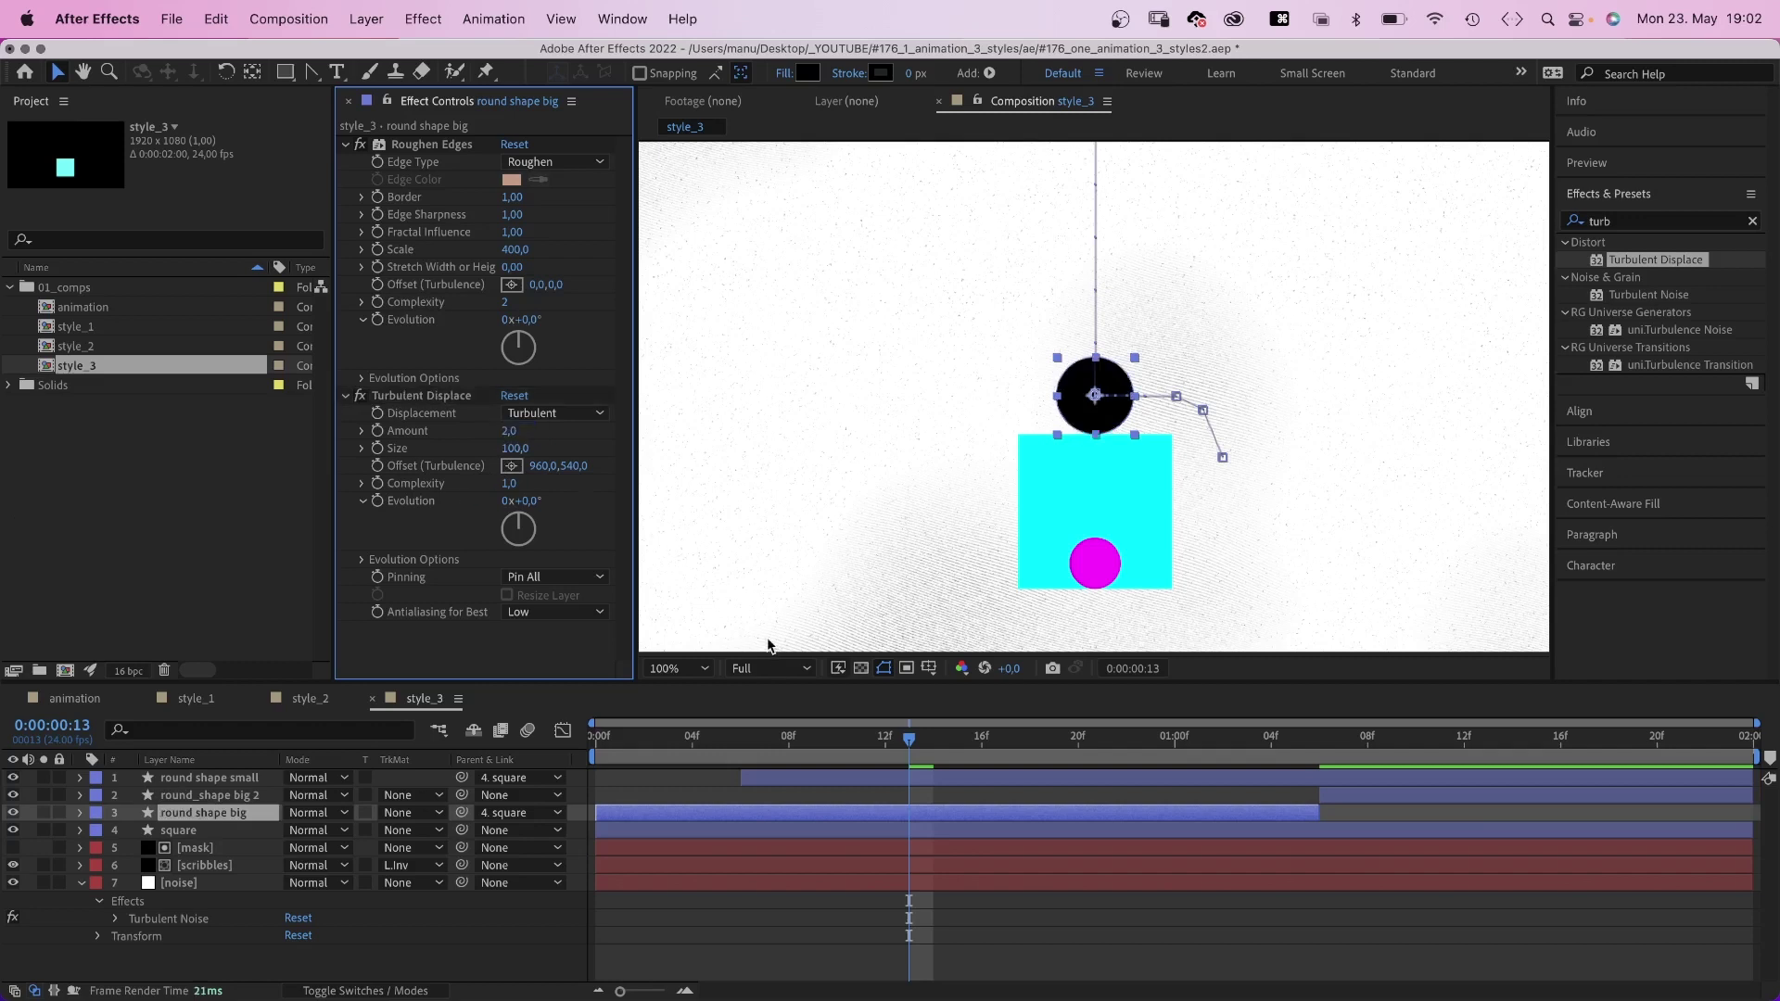
pyautogui.click(880, 747)
pyautogui.moveTo(880, 748); pyautogui.dragTo(982, 747)
pyautogui.click(969, 812)
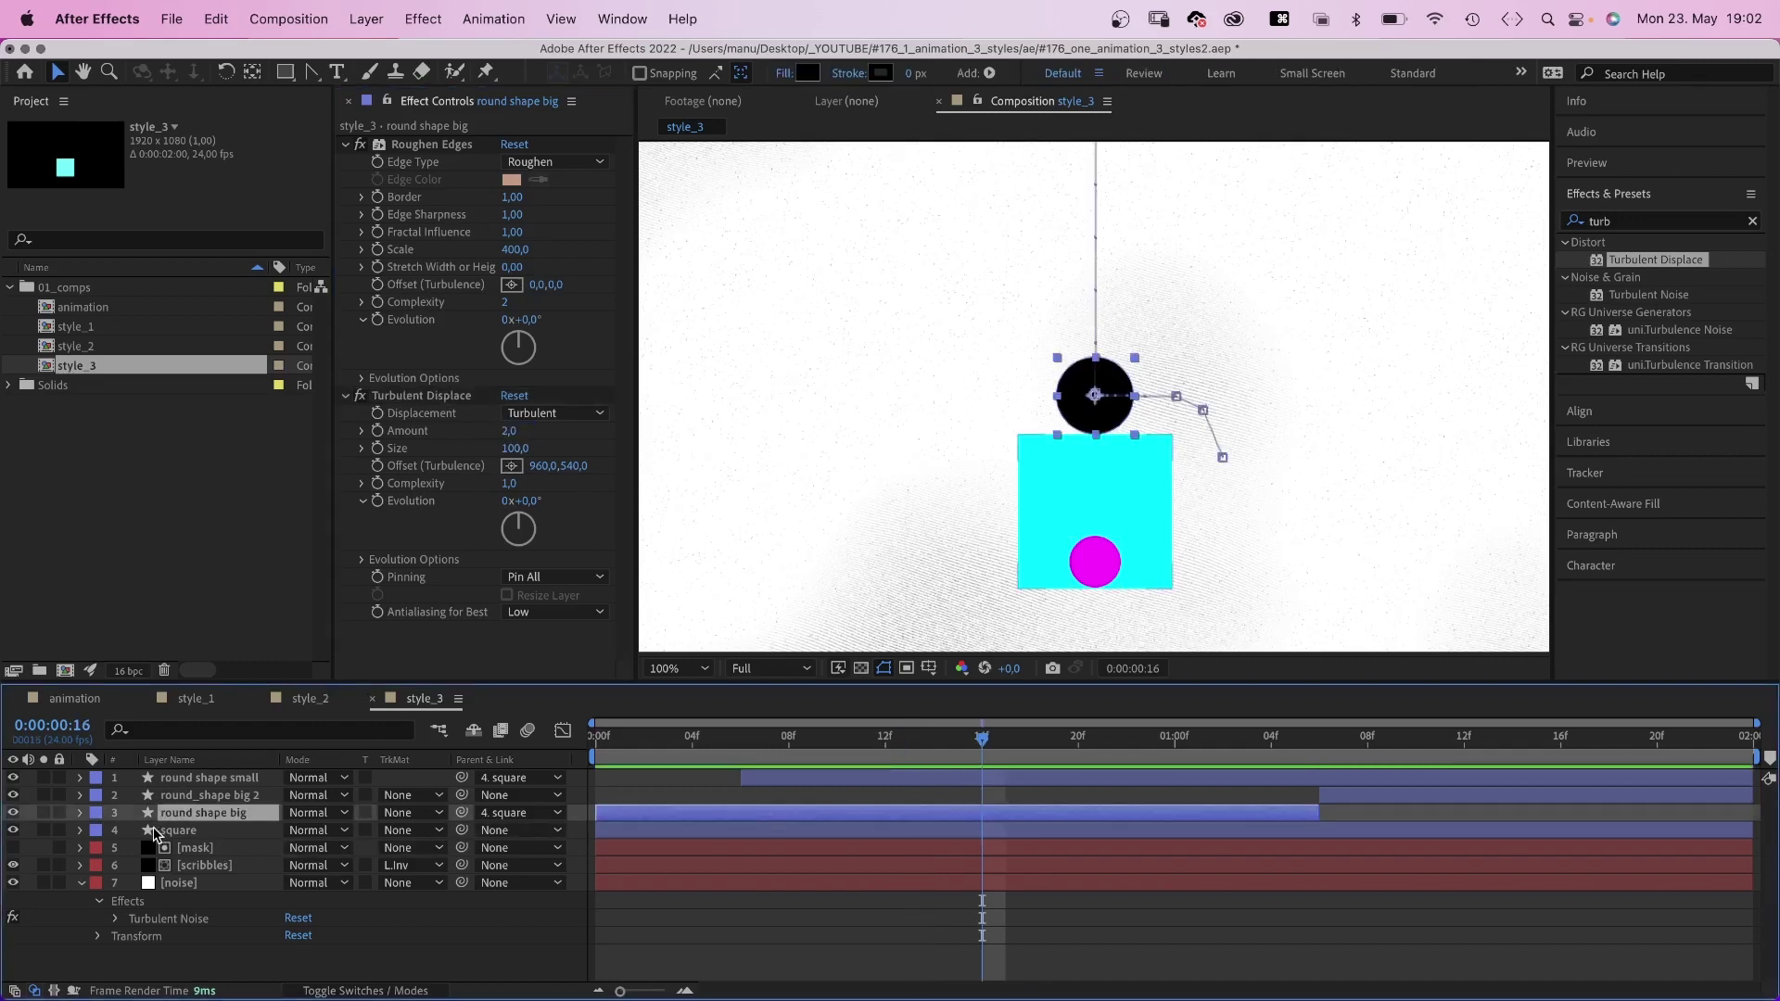
# Duplicate the square, rename the original 'square mask' and hide it.
pyautogui.click(179, 831)
pyautogui.press('cmd+d')
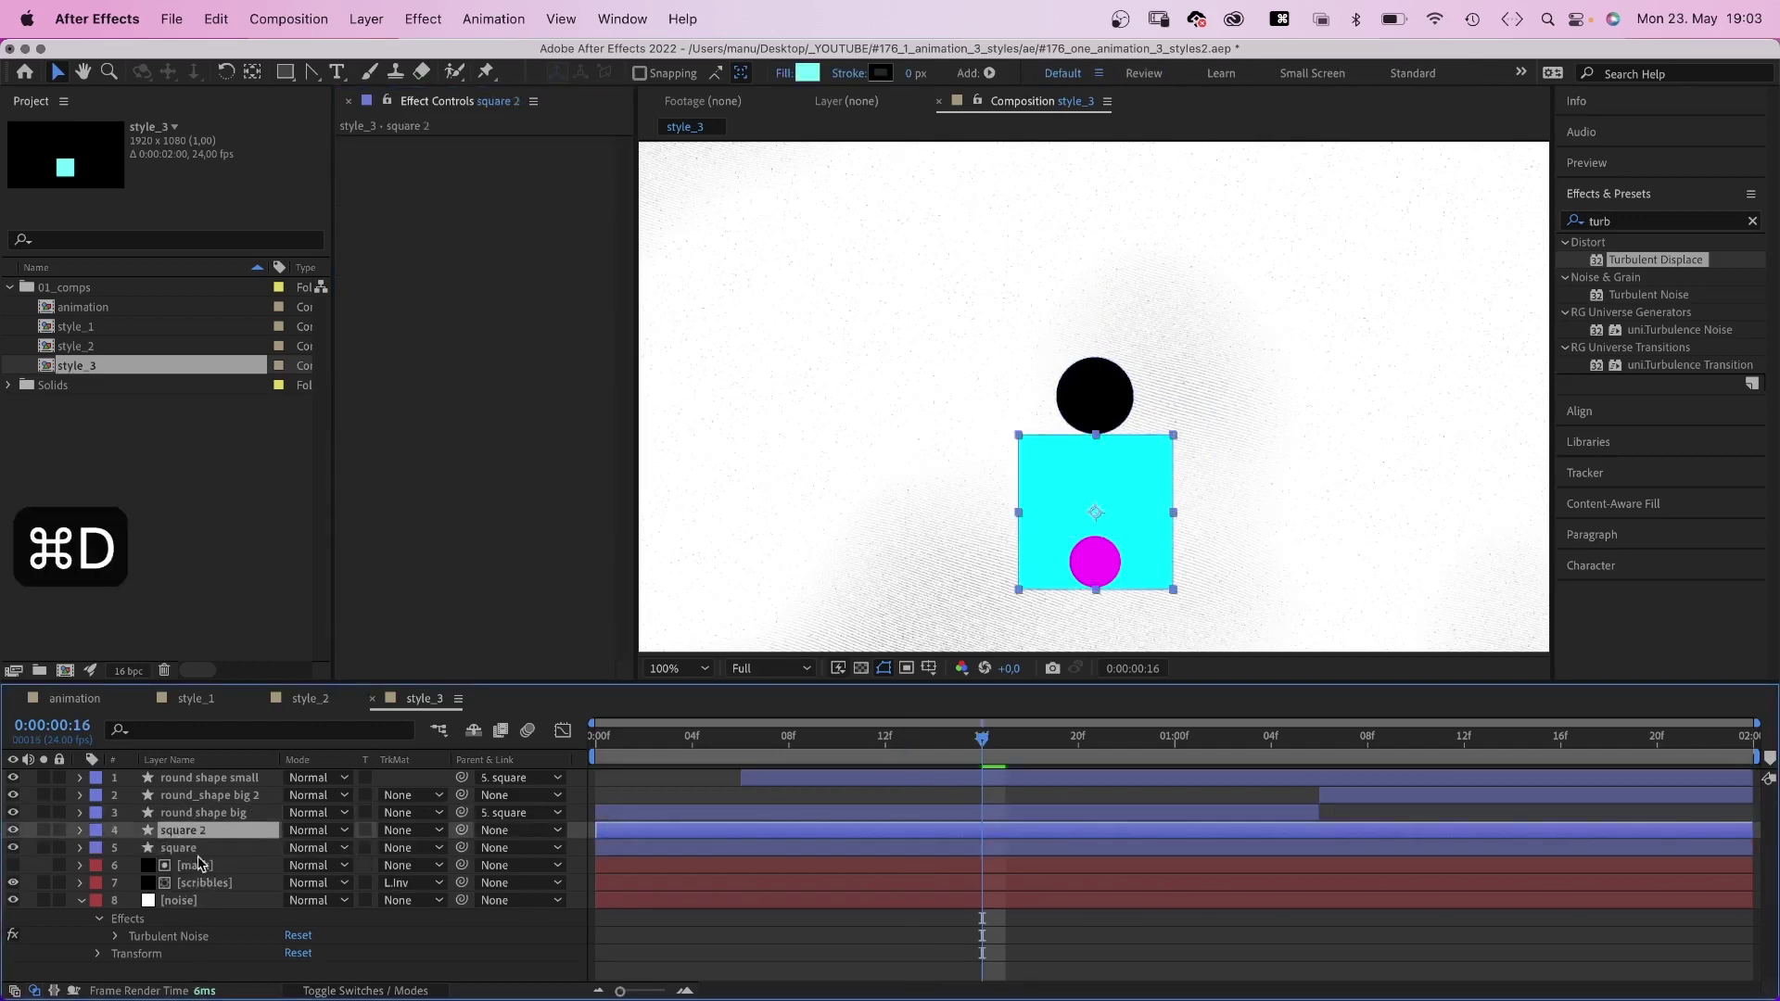
pyautogui.press('Return')
pyautogui.write('mask')
pyautogui.press('Return')
pyautogui.click(13, 848)
# Give square 2 no fill and a 2 px stroke.
pyautogui.click(179, 831)
pyautogui.click(777, 74)
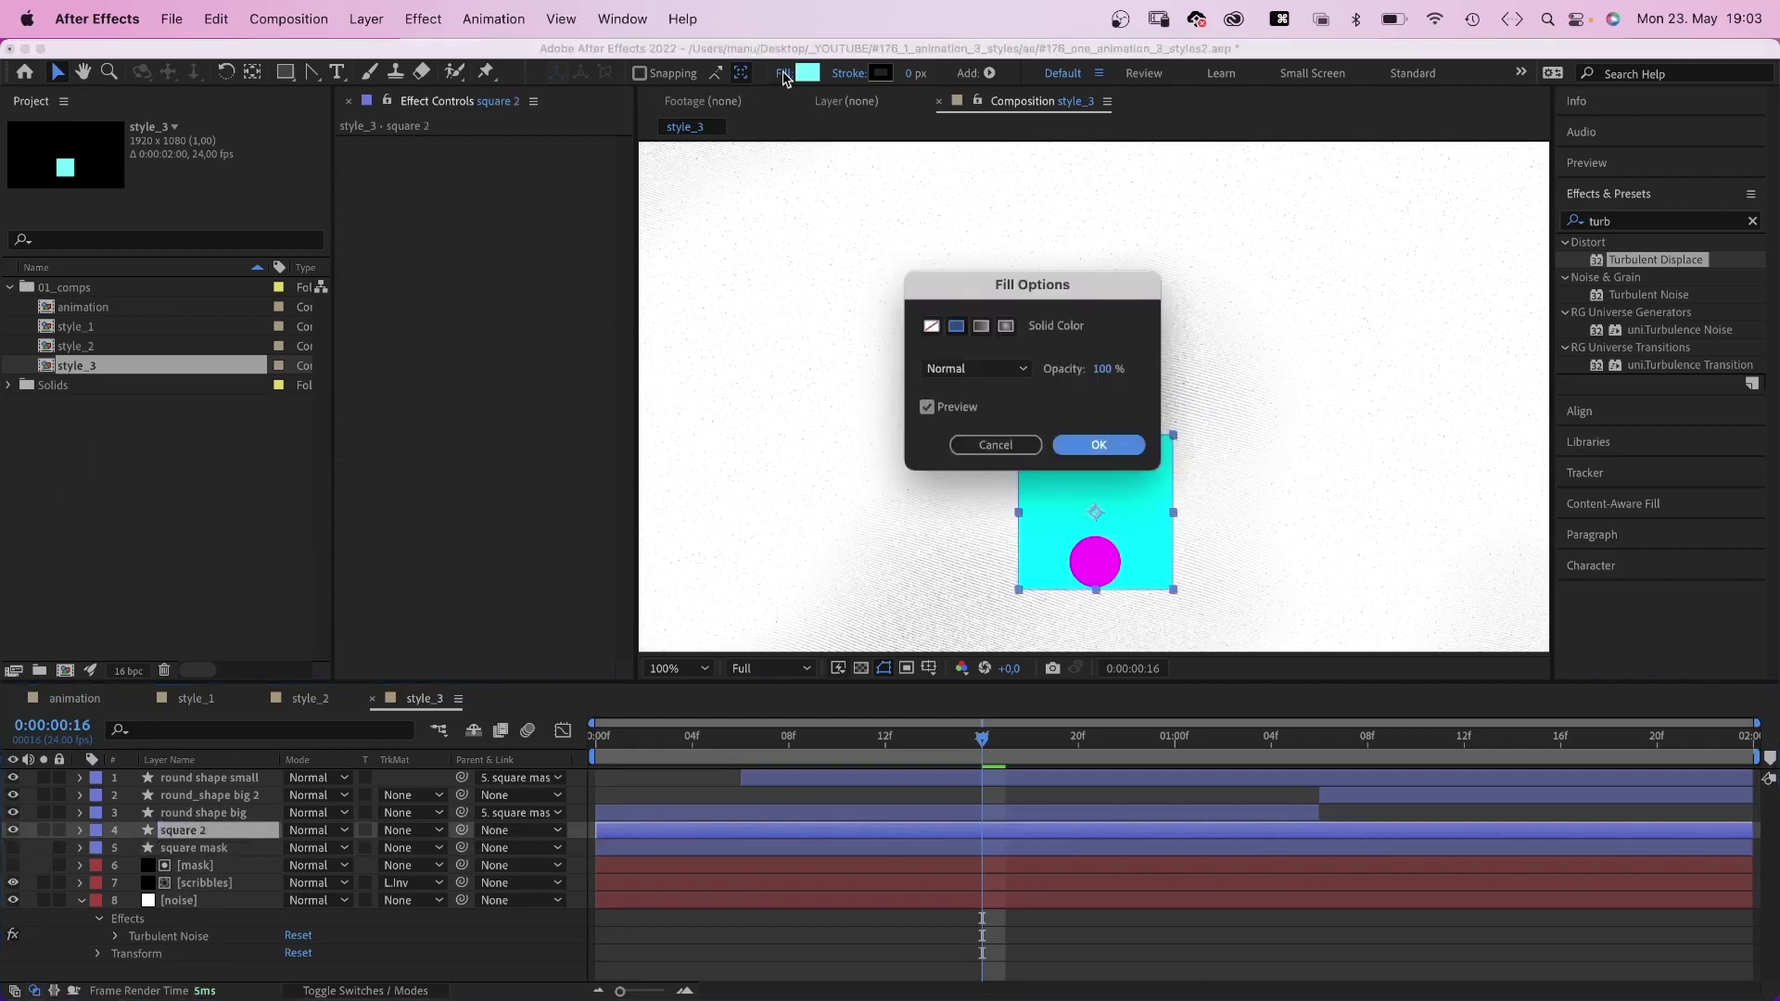
pyautogui.click(931, 328)
pyautogui.click(1099, 444)
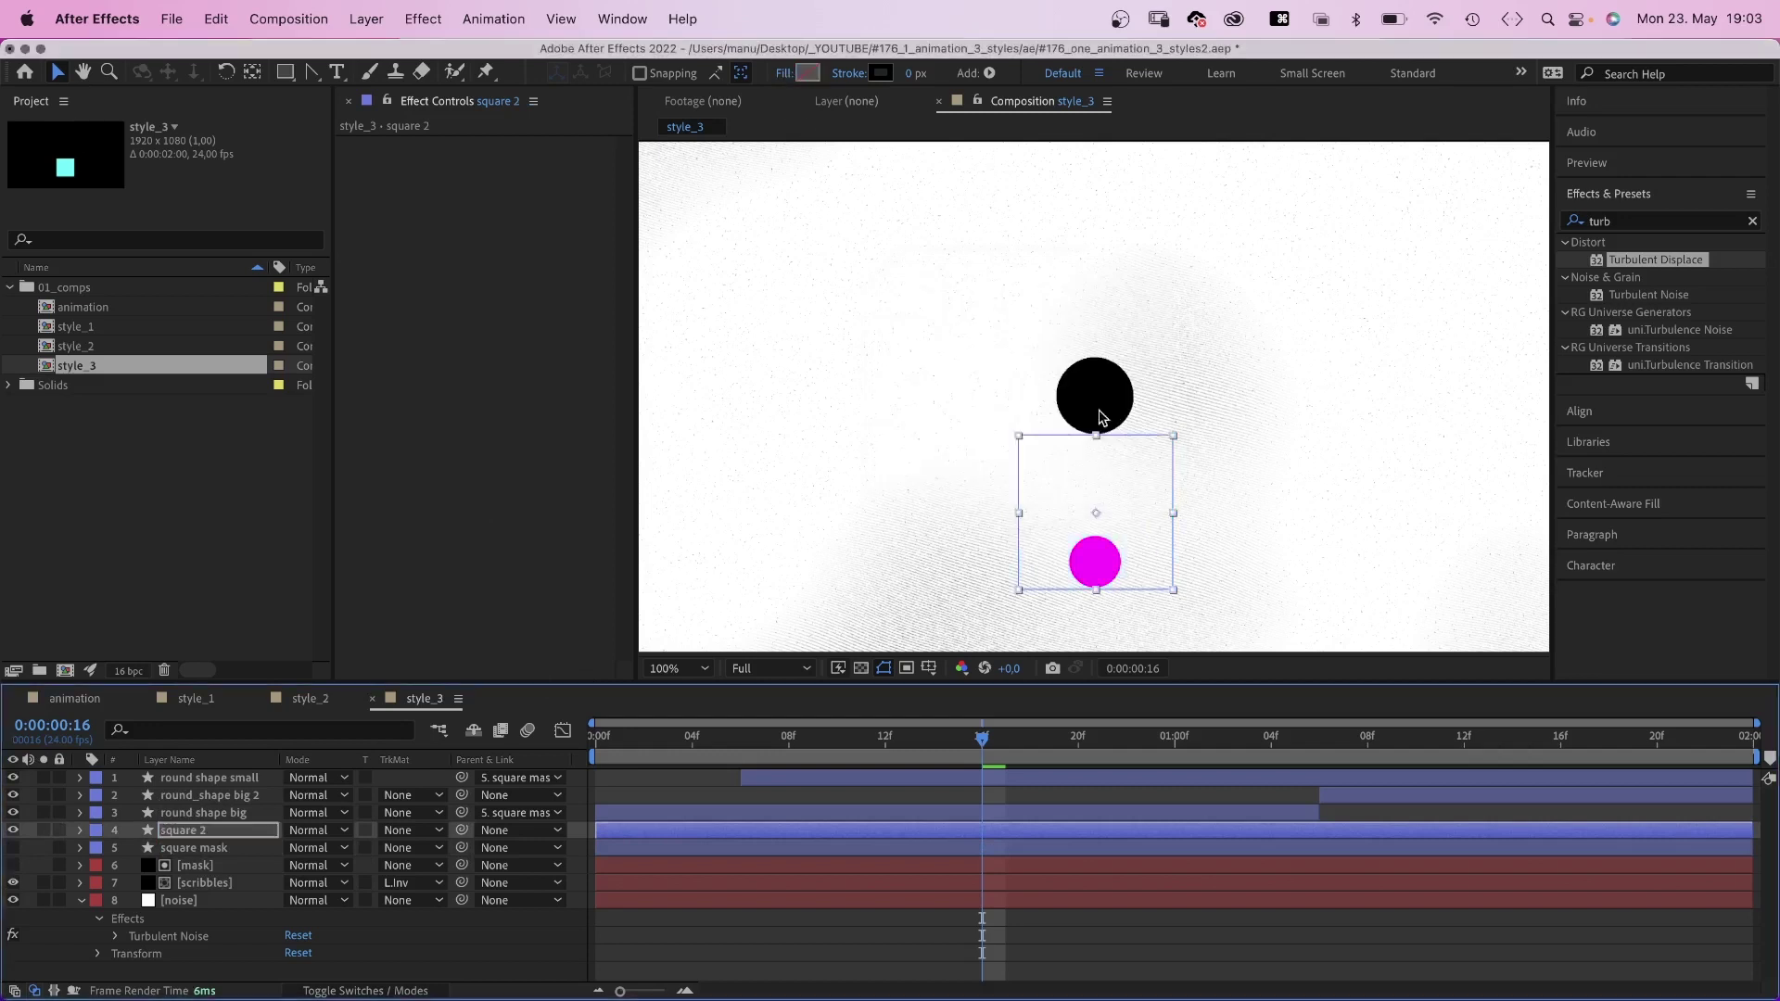
pyautogui.click(910, 74)
pyautogui.write('2')
pyautogui.press('Return')
# Copy the big circle's Roughen Edges effect onto square 2.
pyautogui.click(179, 816)
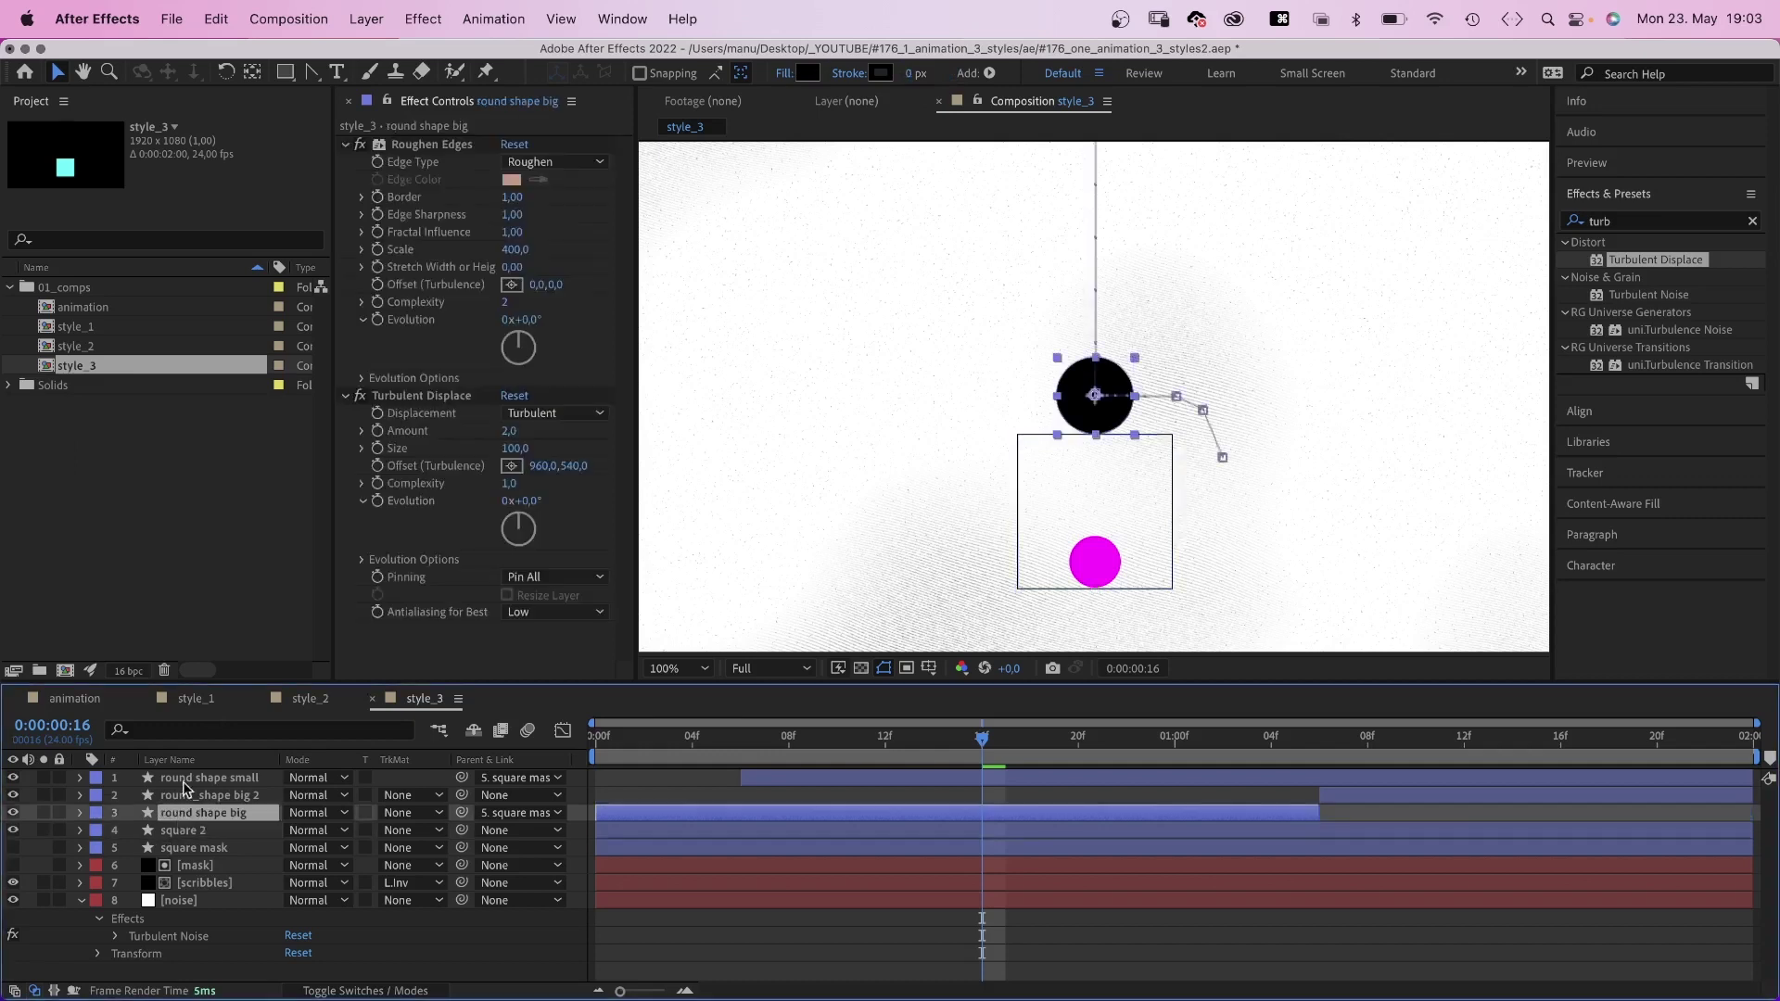
pyautogui.press('super+c')
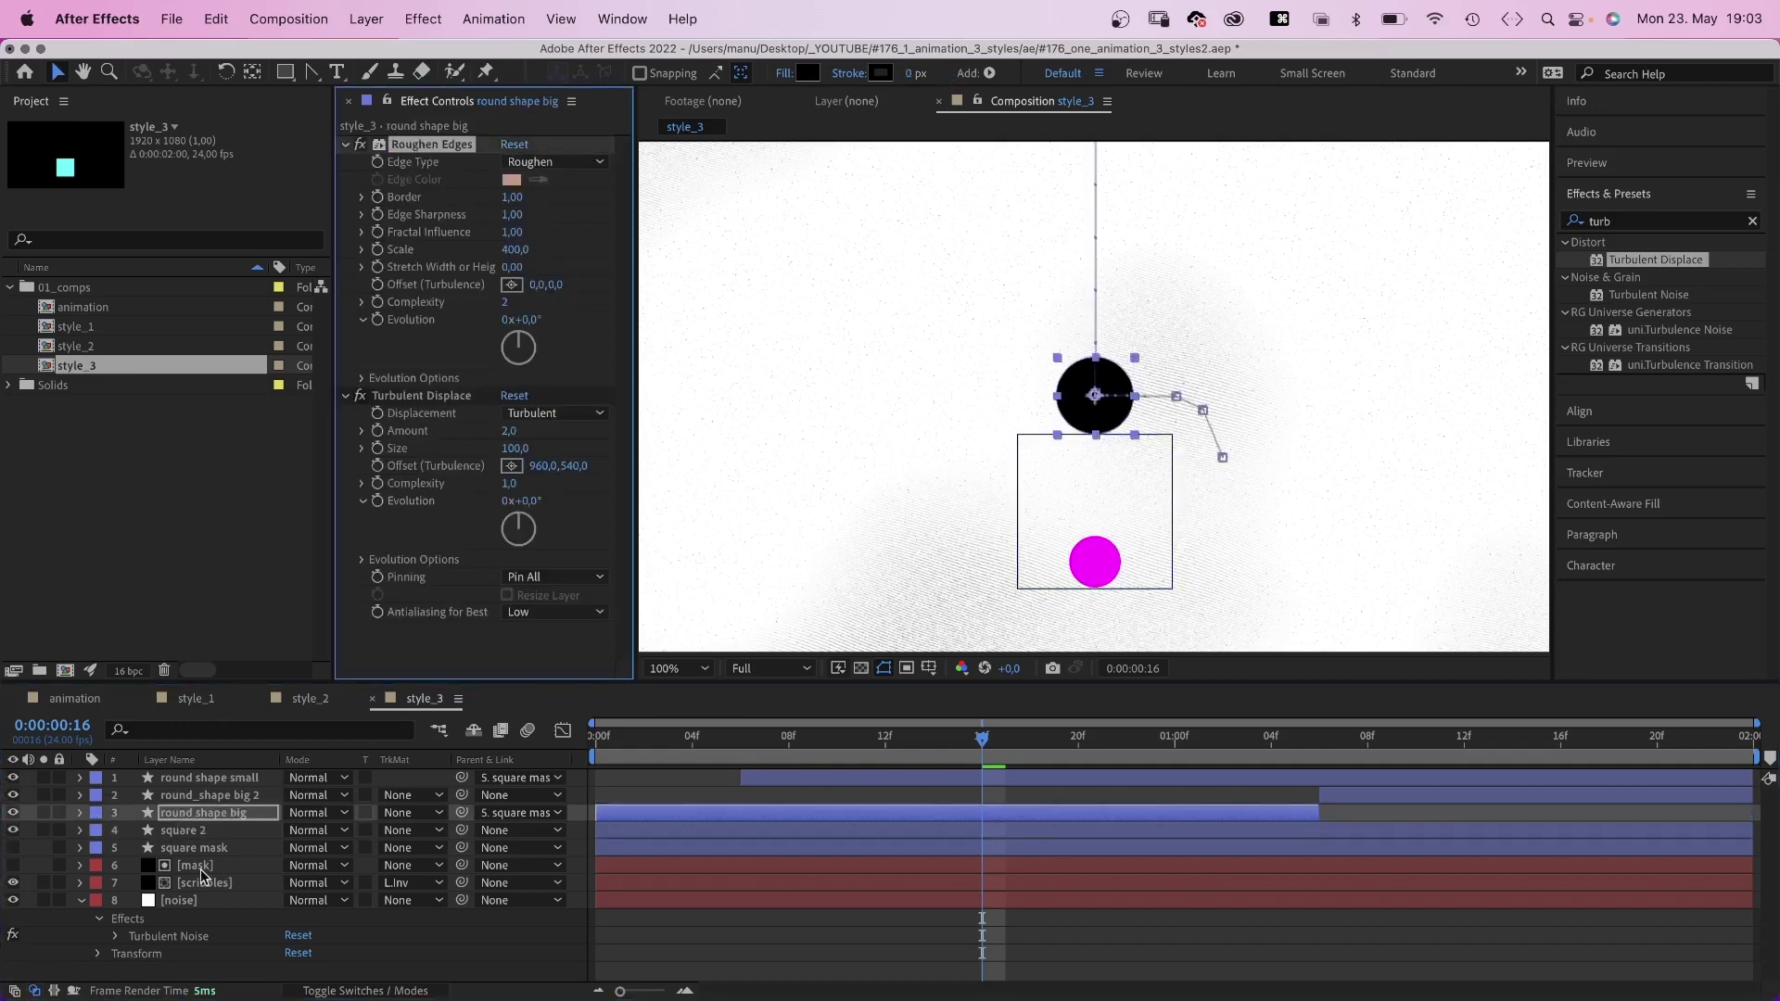
pyautogui.click(183, 833)
pyautogui.press('super+v')
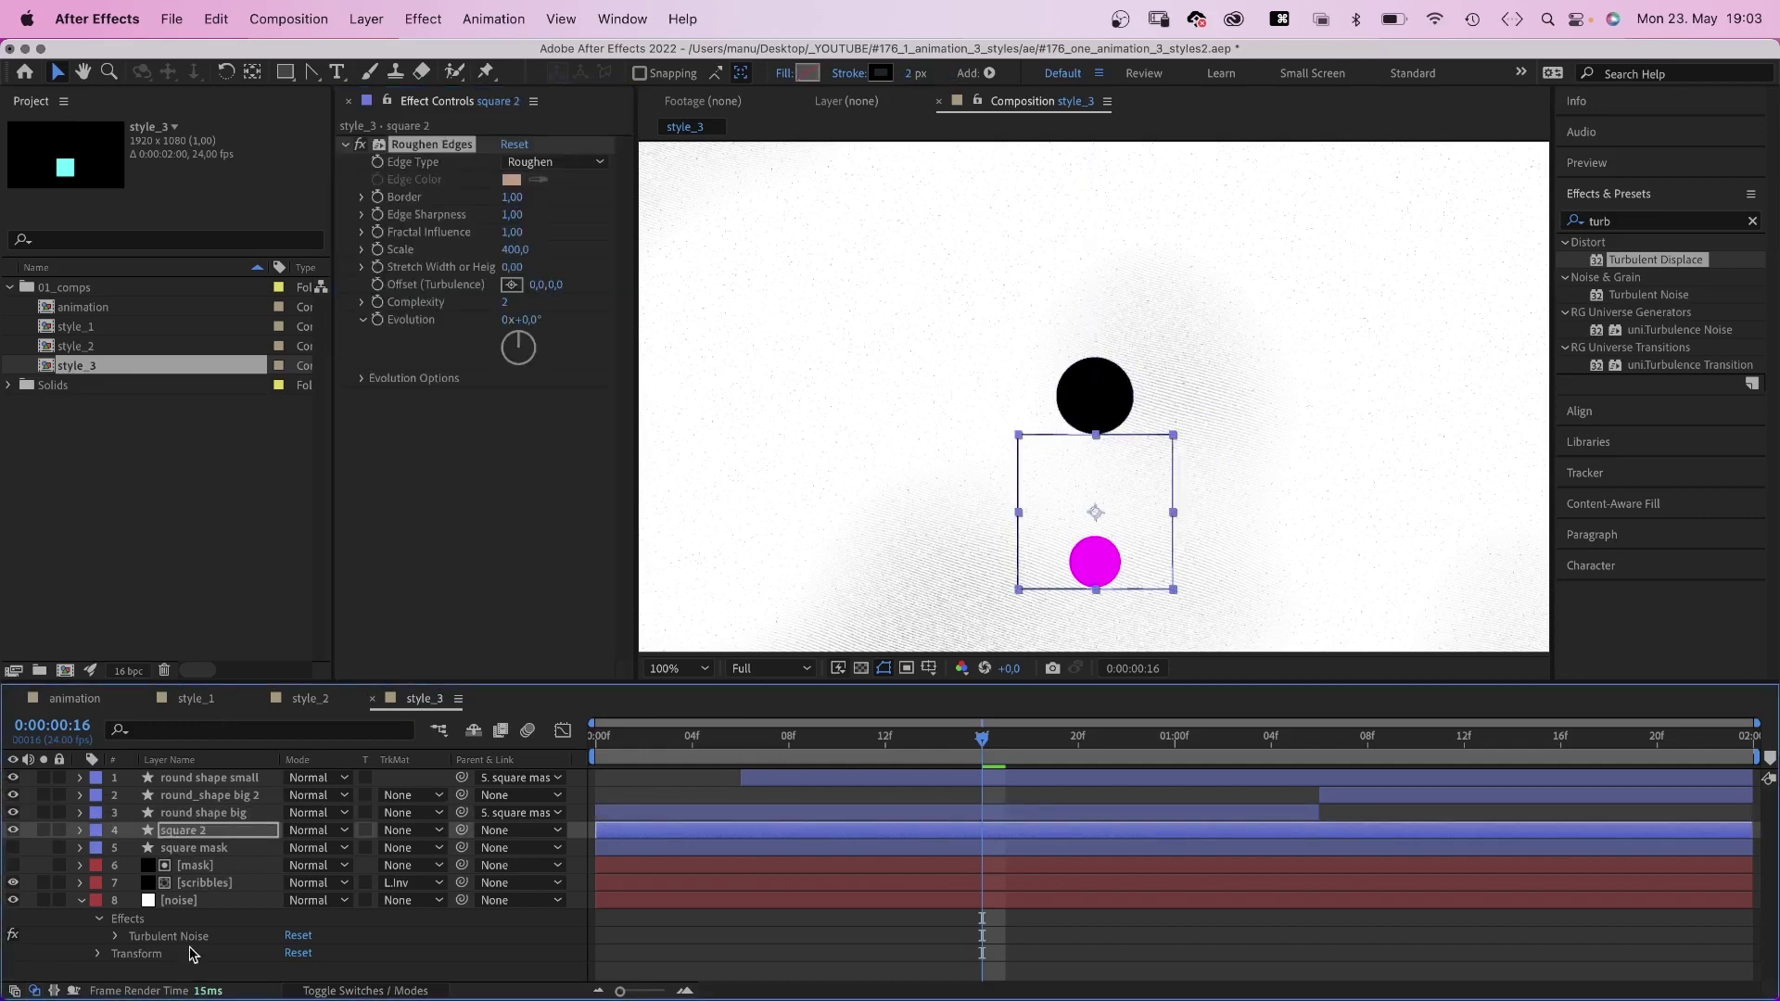
pyautogui.press('F2')
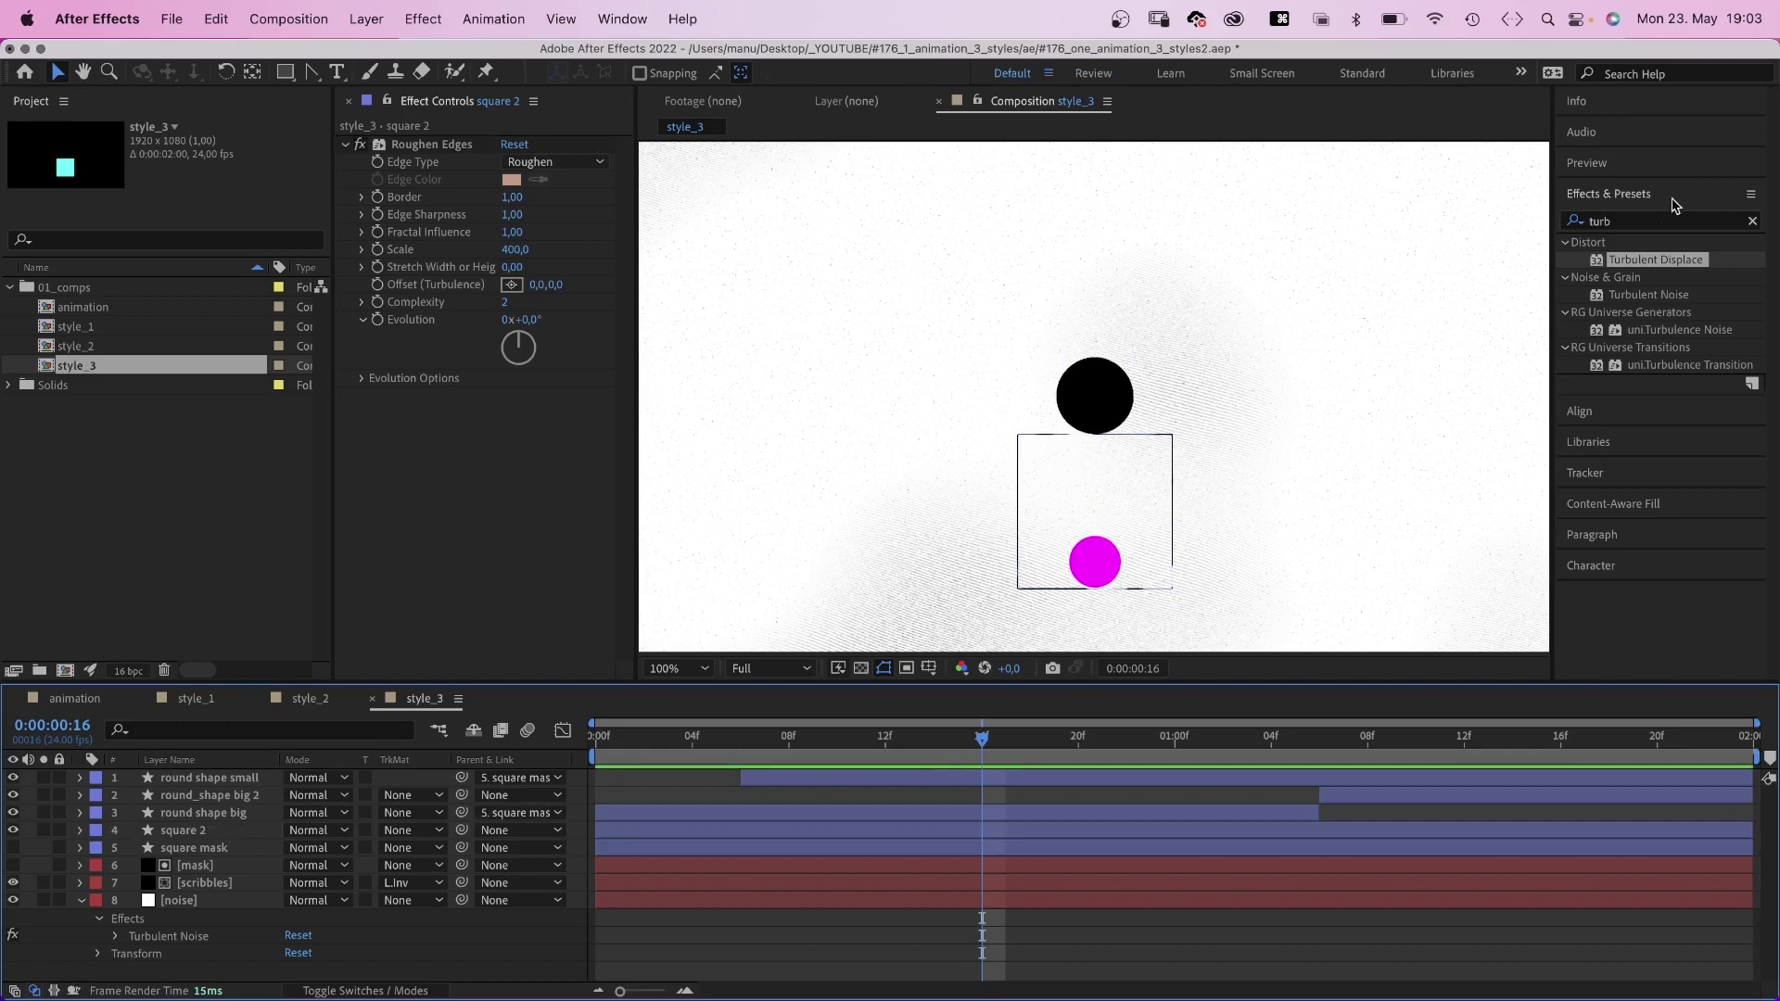
# Add Turbulent Displace to square 2 with Amount 2 and Evolution expression time*250.
pyautogui.moveTo(1581, 270); pyautogui.dragTo(551, 503)
pyautogui.click(508, 432)
pyautogui.write('2')
pyautogui.press('Return')
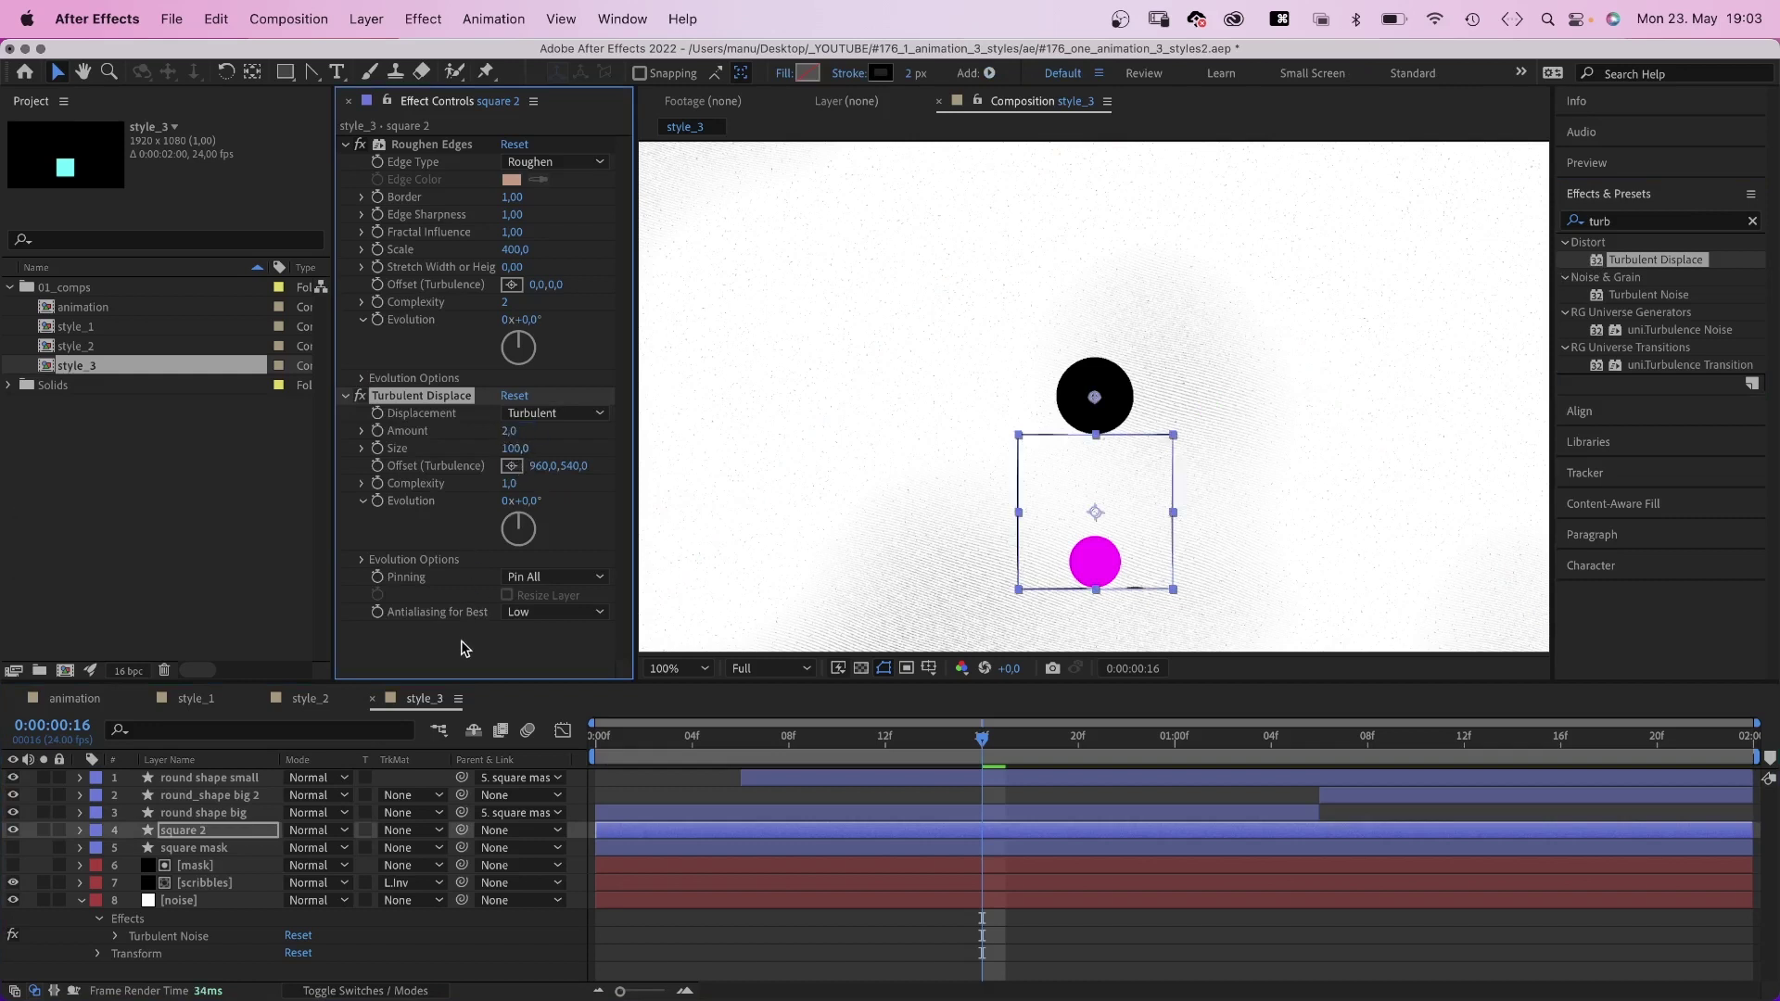
pyautogui.click(414, 628)
pyautogui.keyDown('alt'); pyautogui.click(377, 502); pyautogui.keyUp('alt')
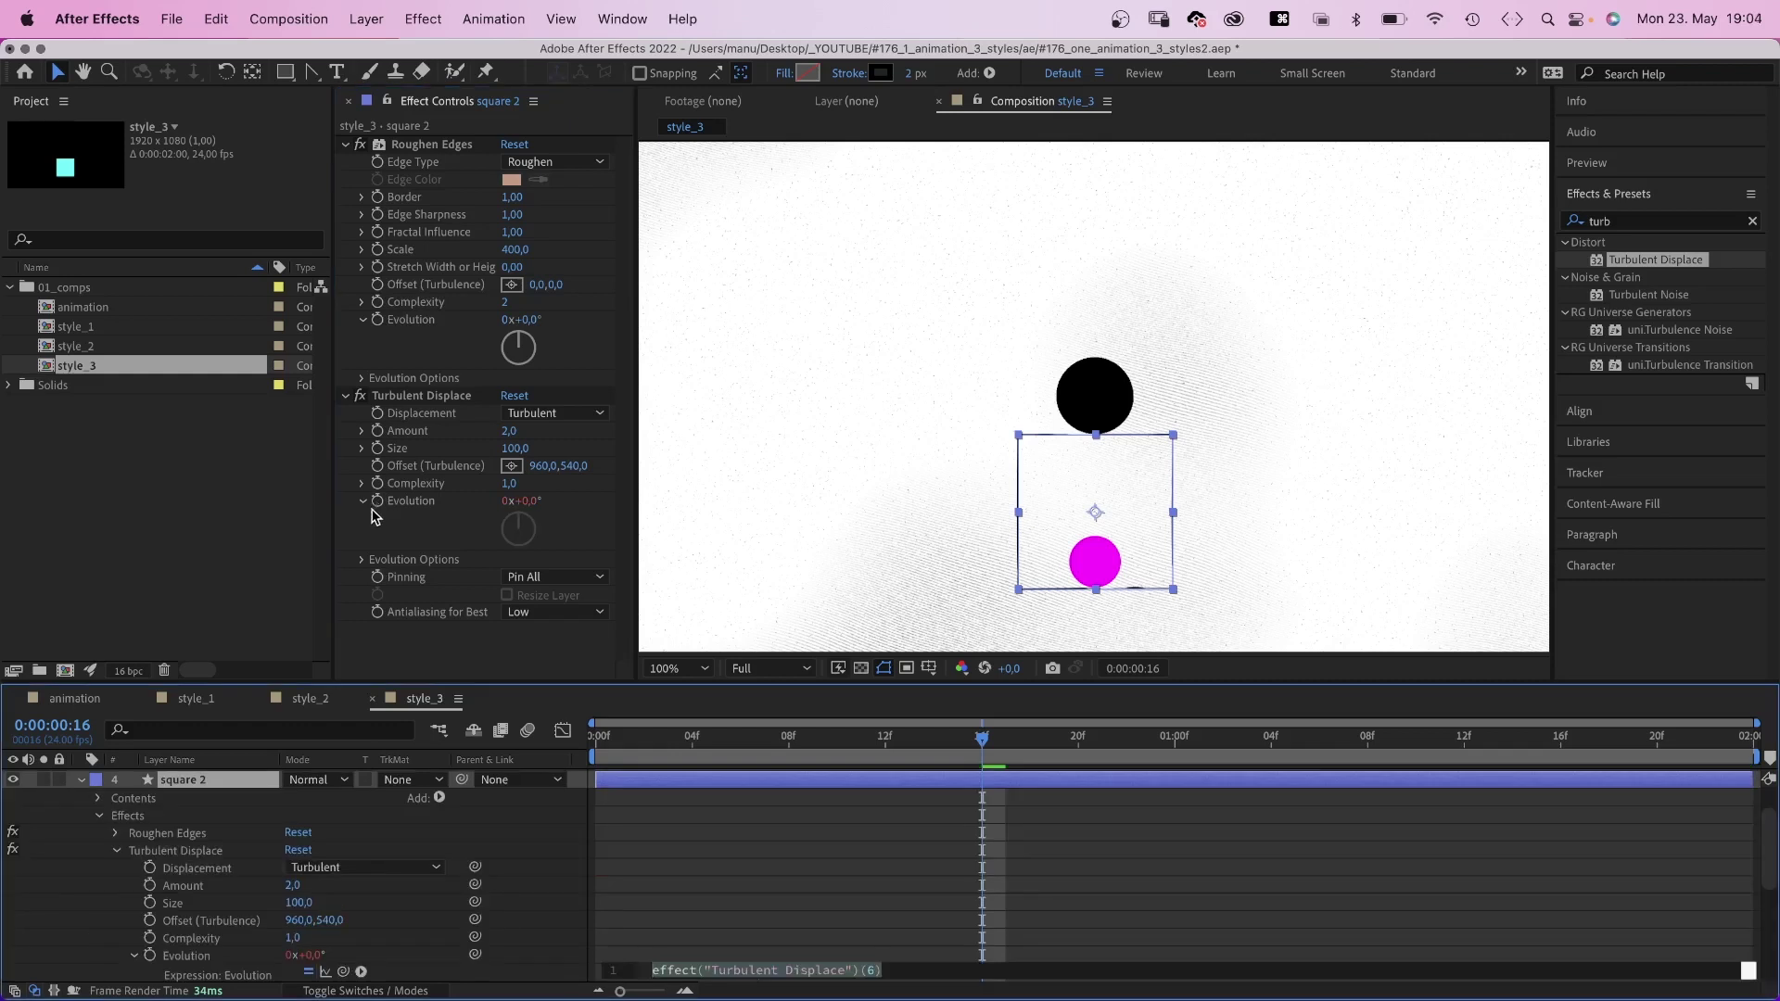
pyautogui.write('time*250')
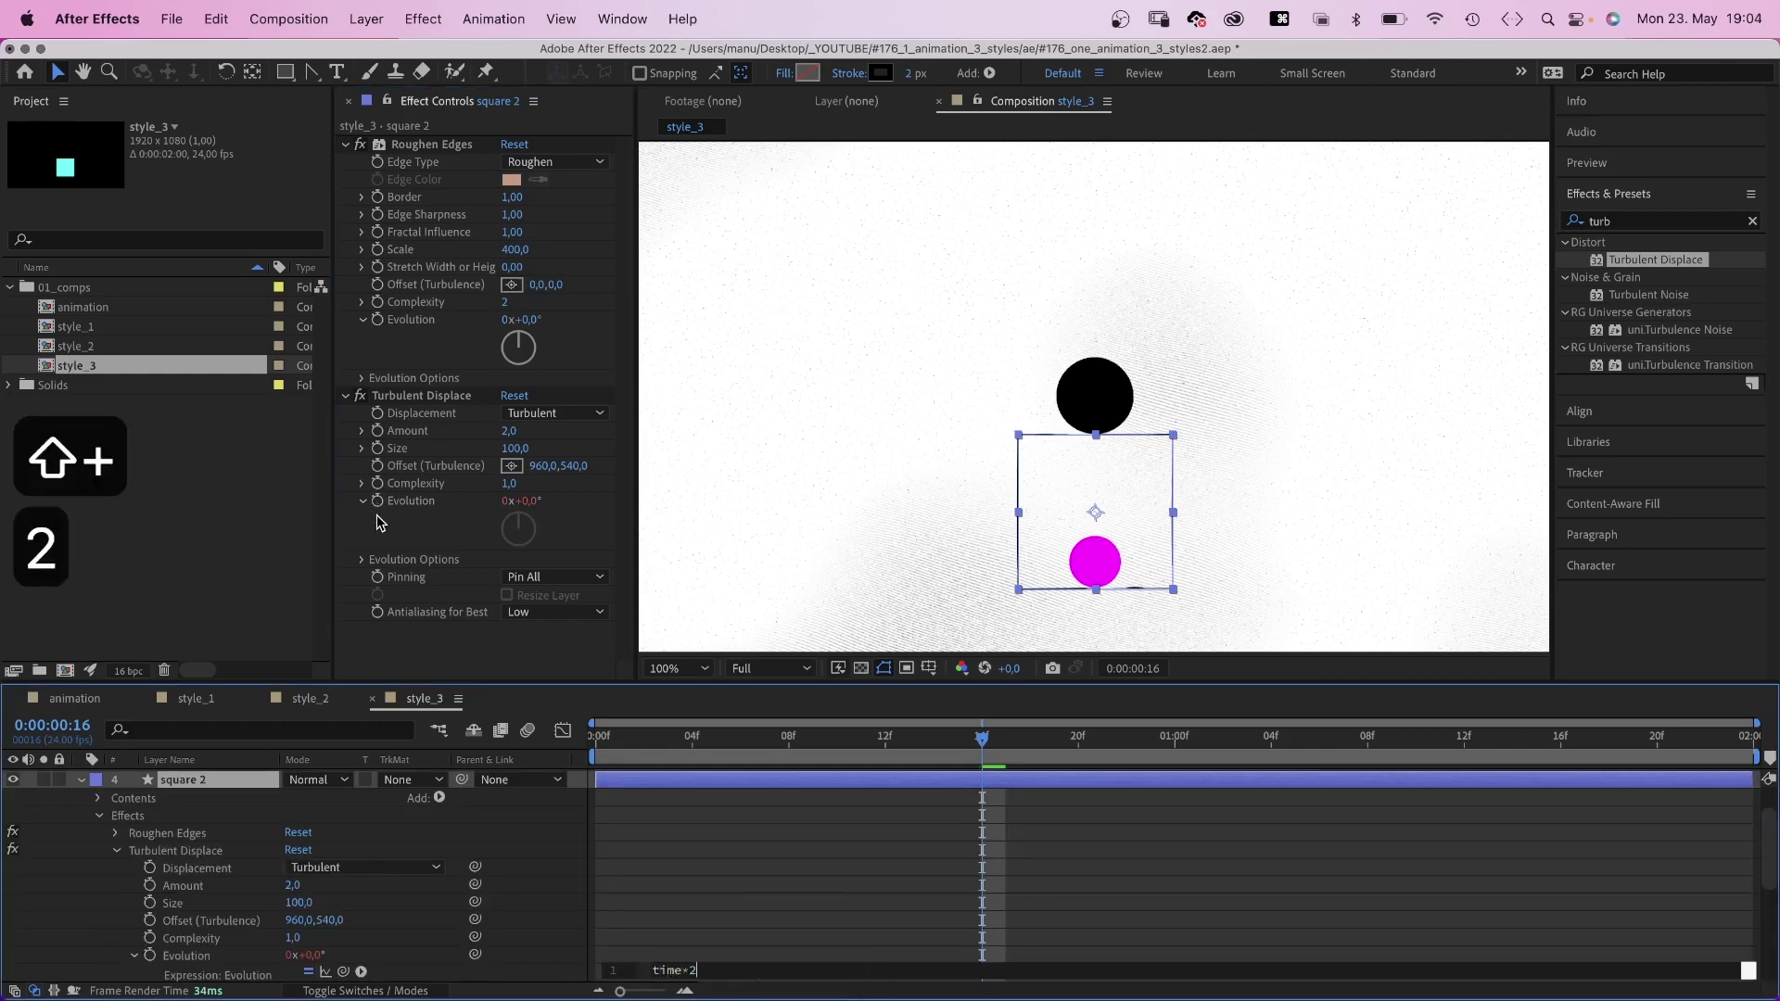
pyautogui.click(23, 801)
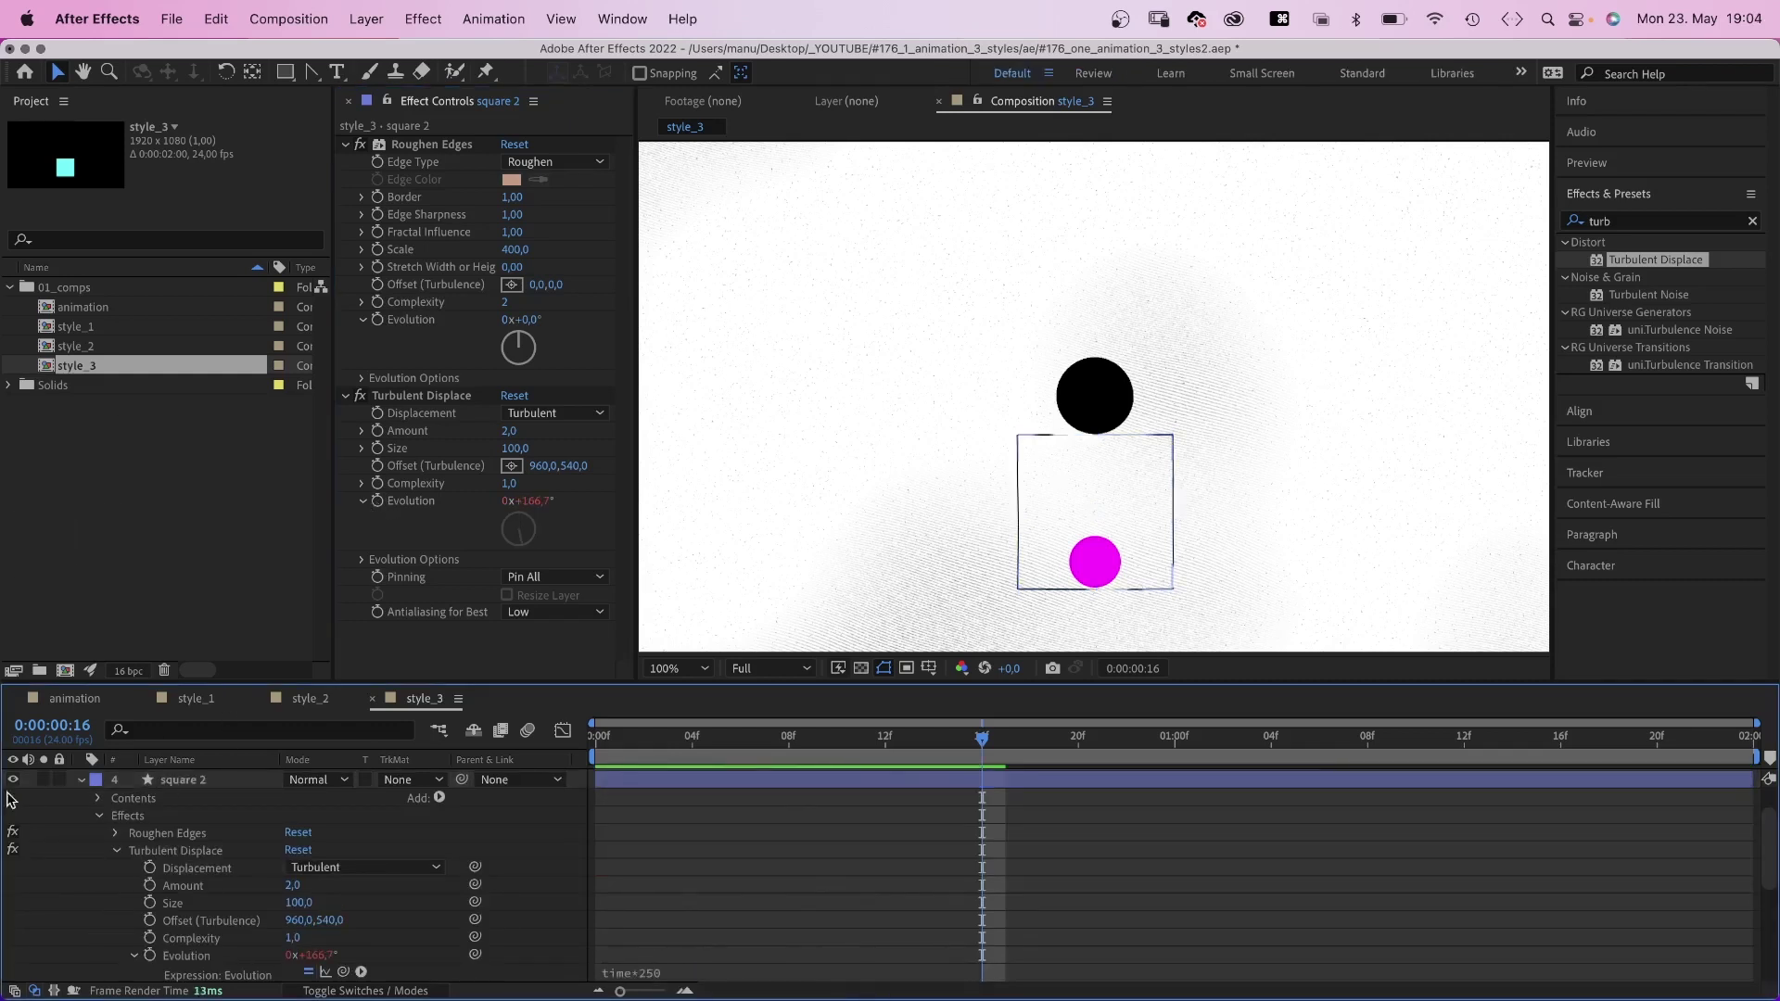
pyautogui.click(81, 781)
pyautogui.click(182, 840)
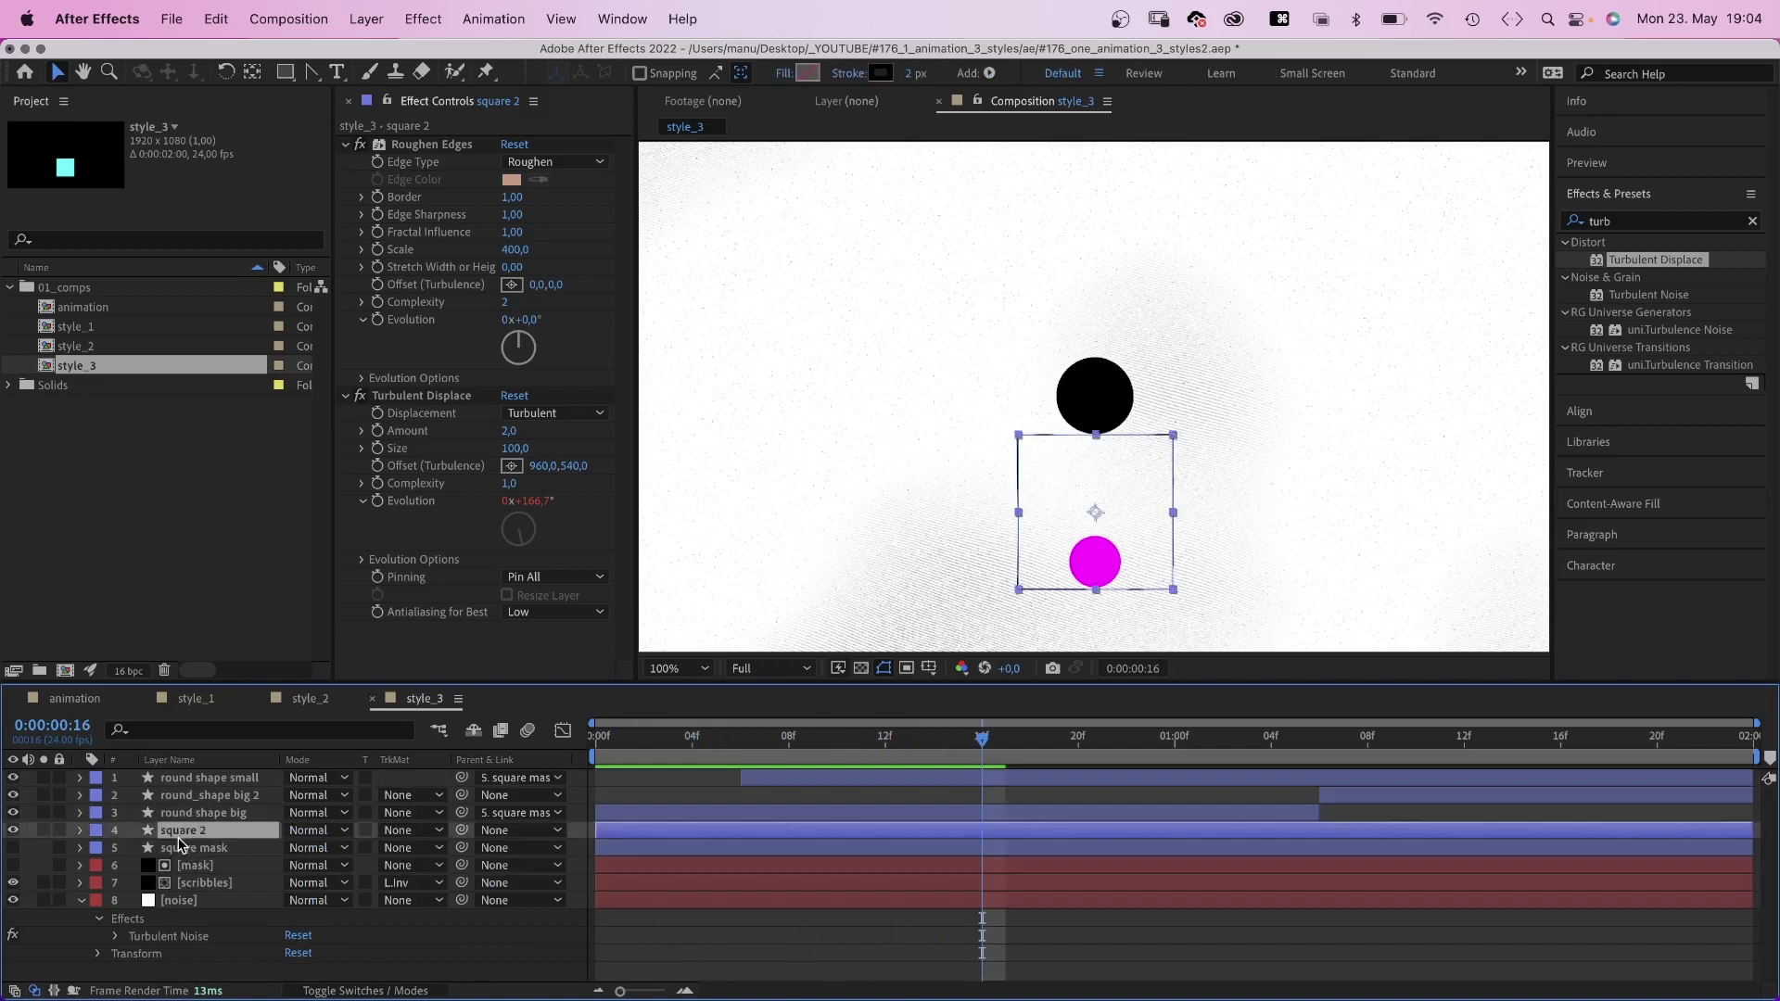
# Duplicate square 2 as square 3 with a 4 px stroke and Roughen Complexity 5.
pyautogui.press('super+d')
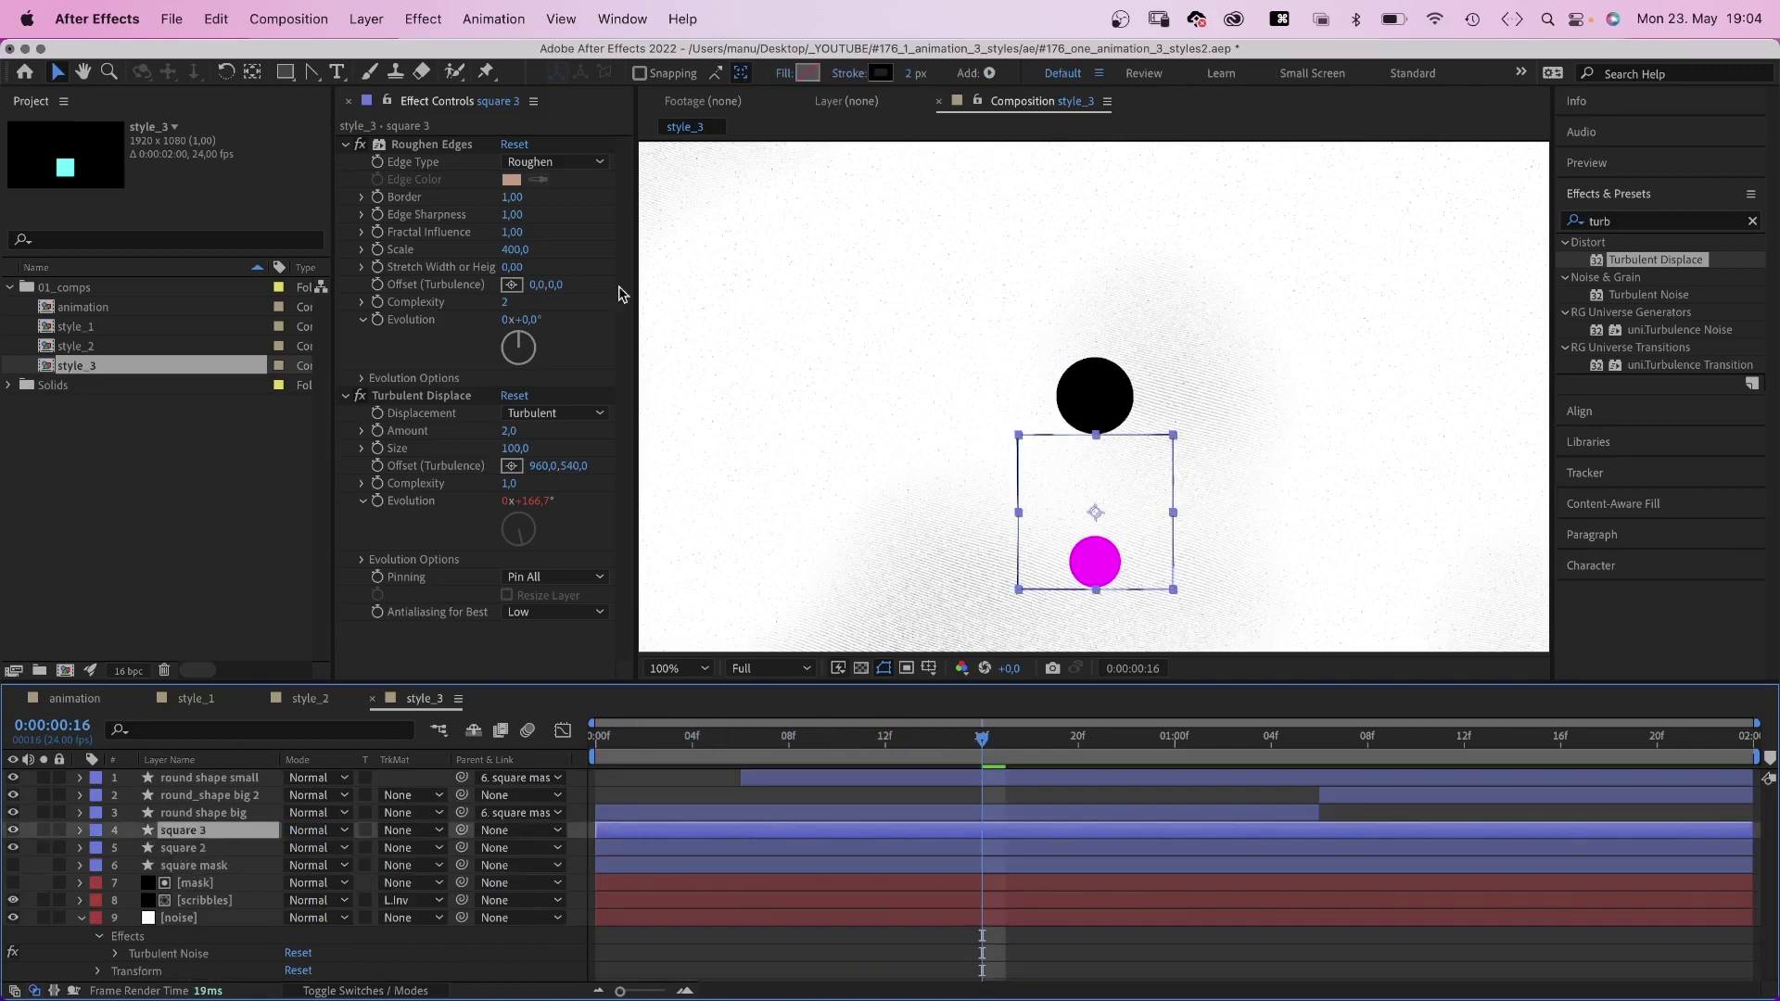
pyautogui.click(913, 74)
pyautogui.write('4')
pyautogui.press('Return')
pyautogui.click(504, 306)
pyautogui.write('5')
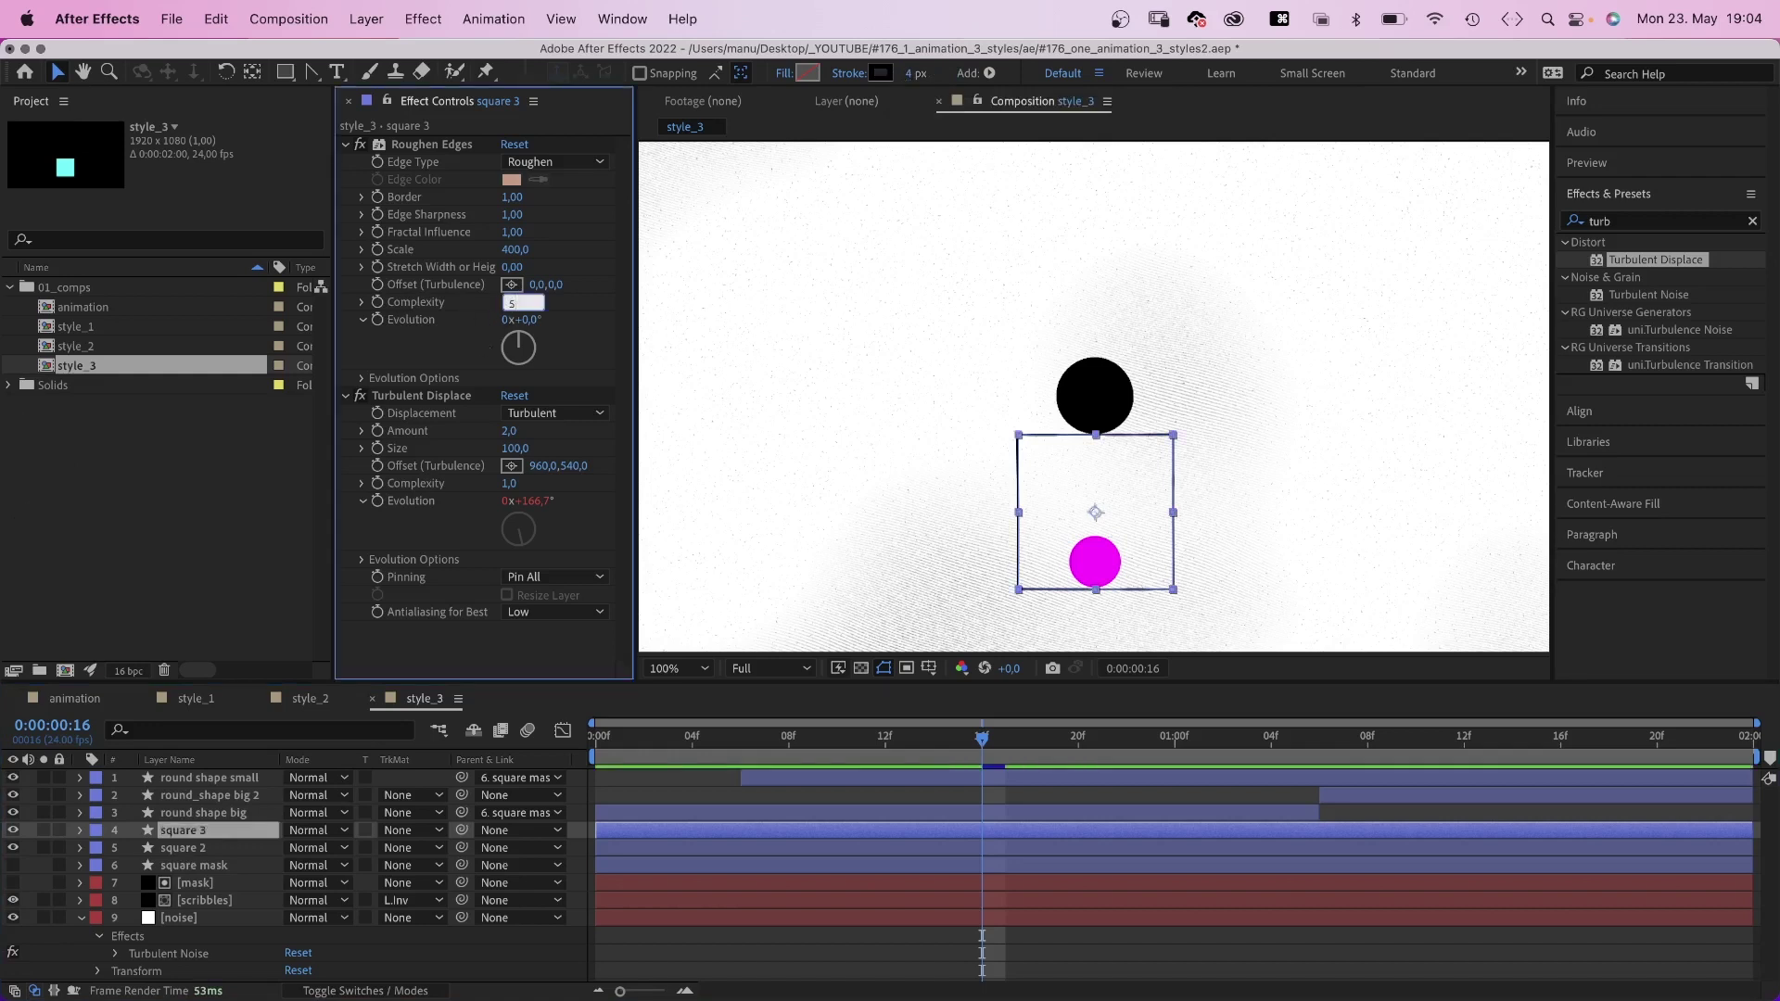
pyautogui.press('Return')
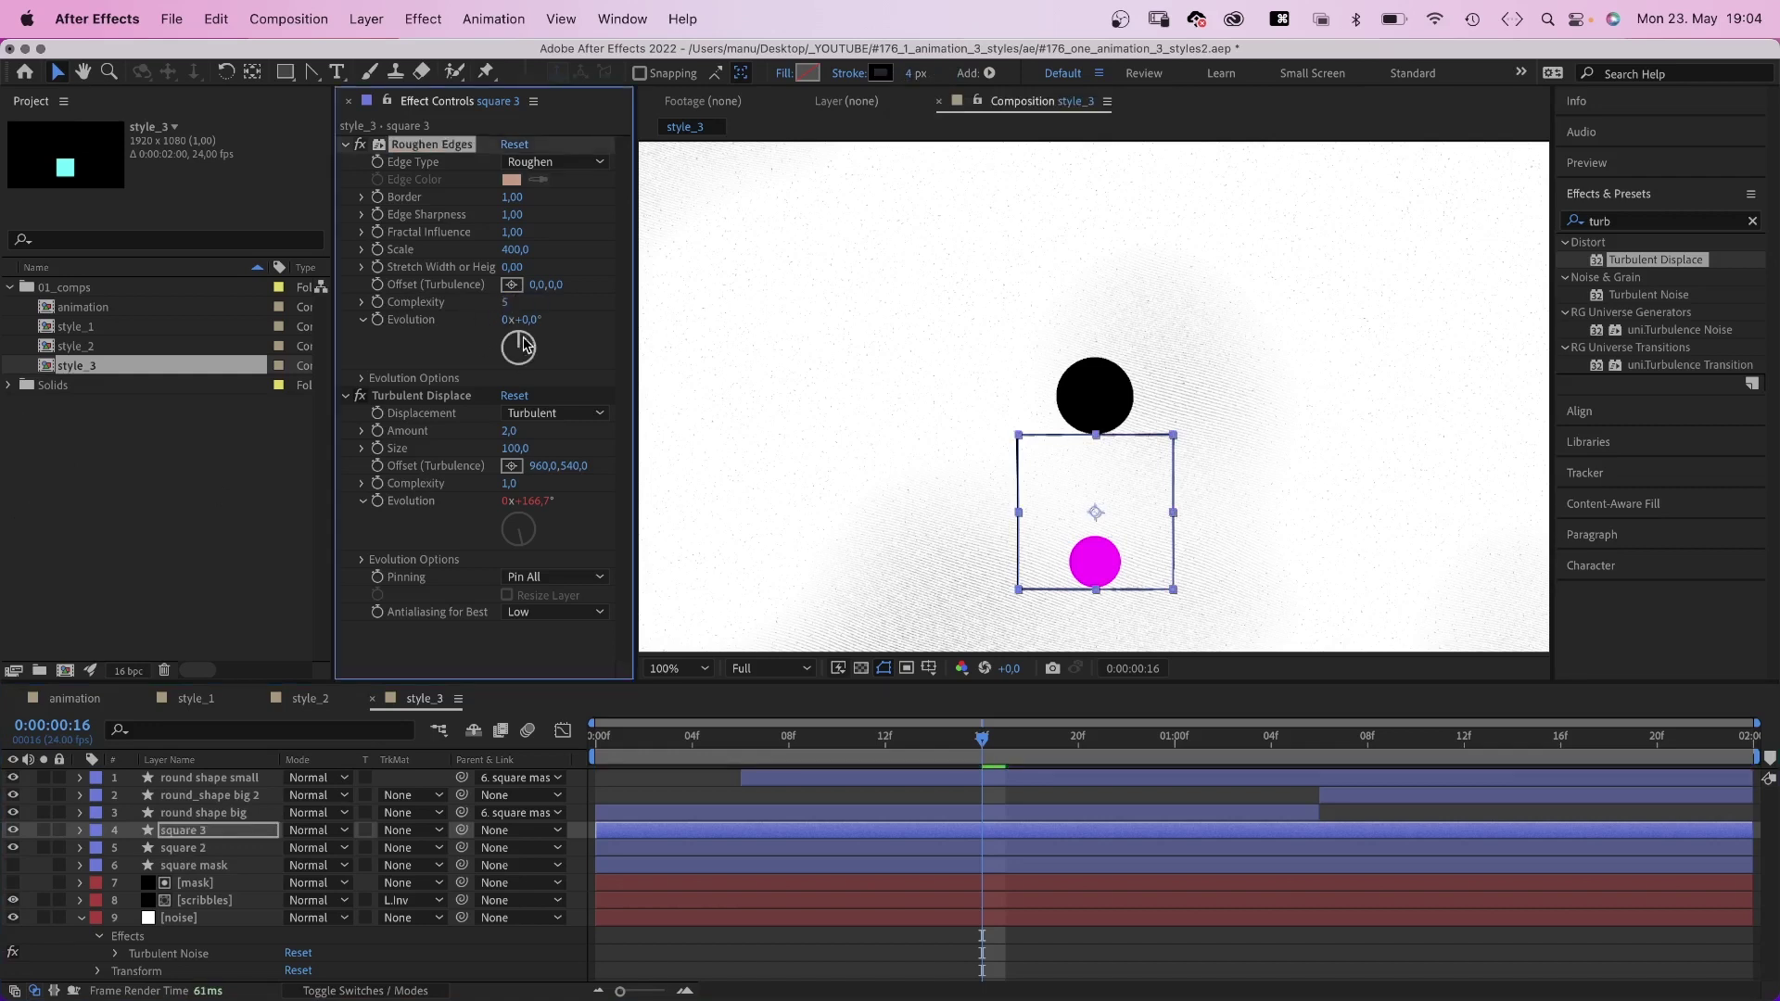
# Shift square 3's roughen evolution to 171° and set Turbulent Displace Amount 4, Complexity 2.
pyautogui.moveTo(525, 372); pyautogui.dragTo(536, 374)
pyautogui.click(506, 430)
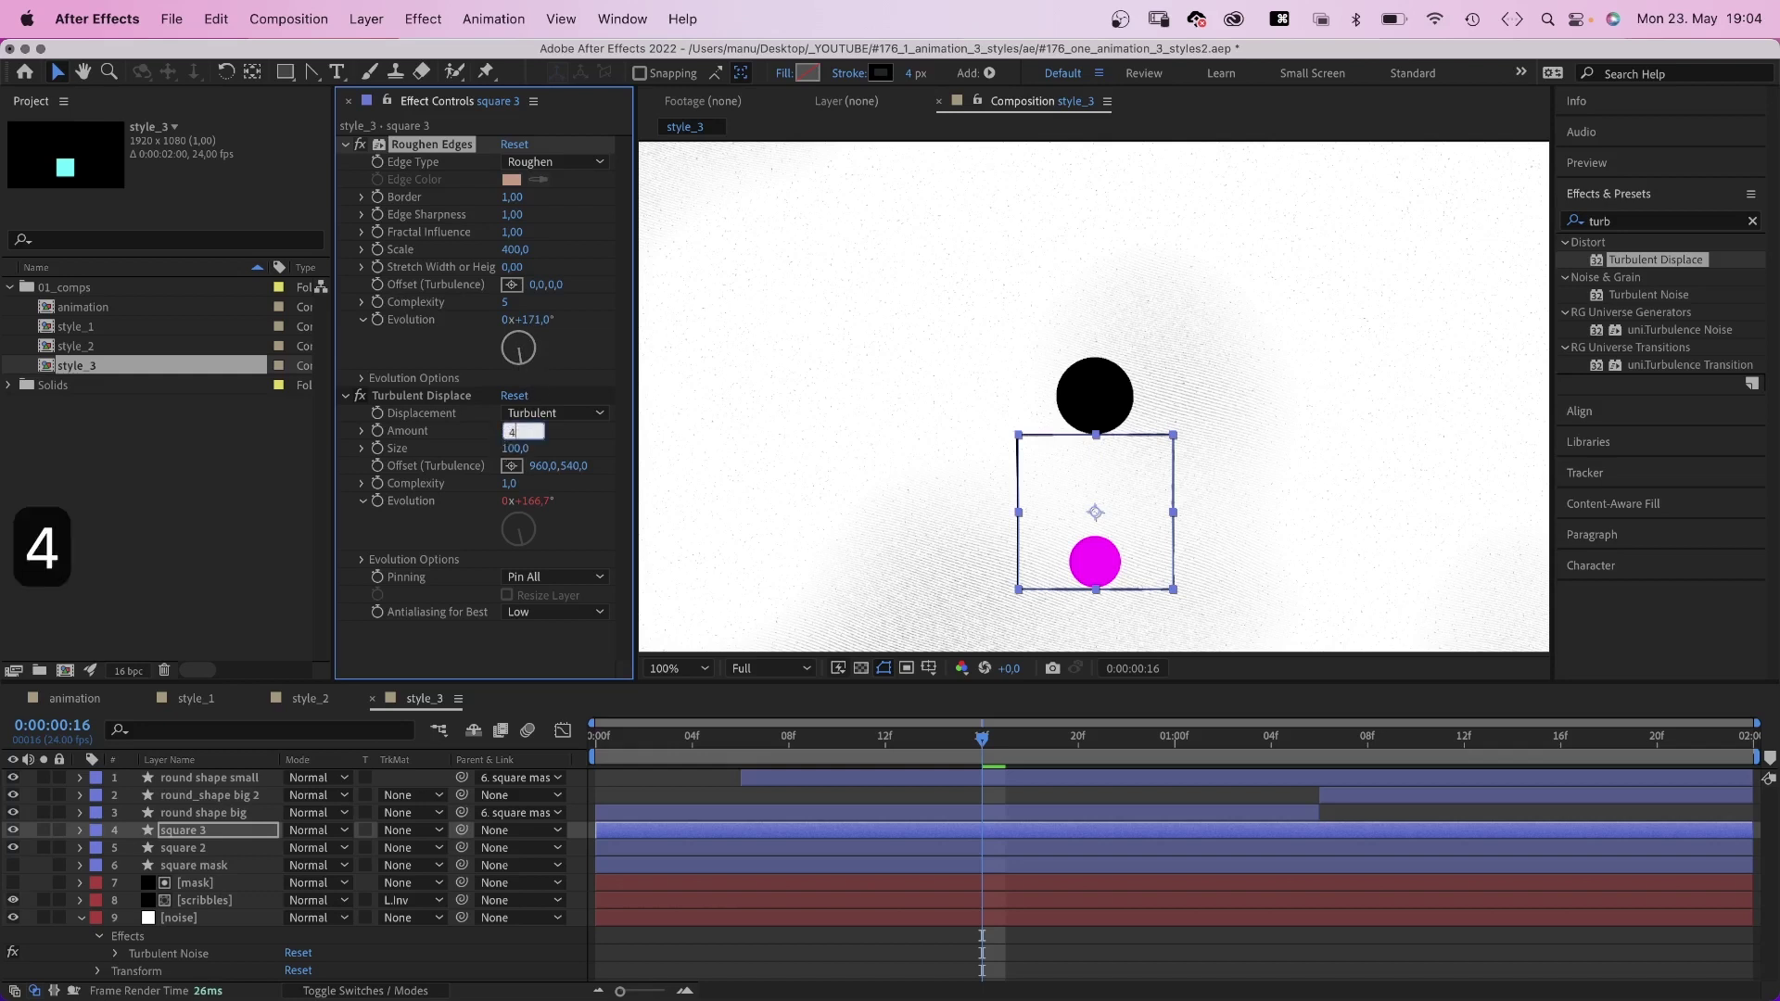
pyautogui.write('4')
pyautogui.press('Return')
pyautogui.click(515, 487)
pyautogui.write('2')
pyautogui.press('Return')
pyautogui.press('F2')
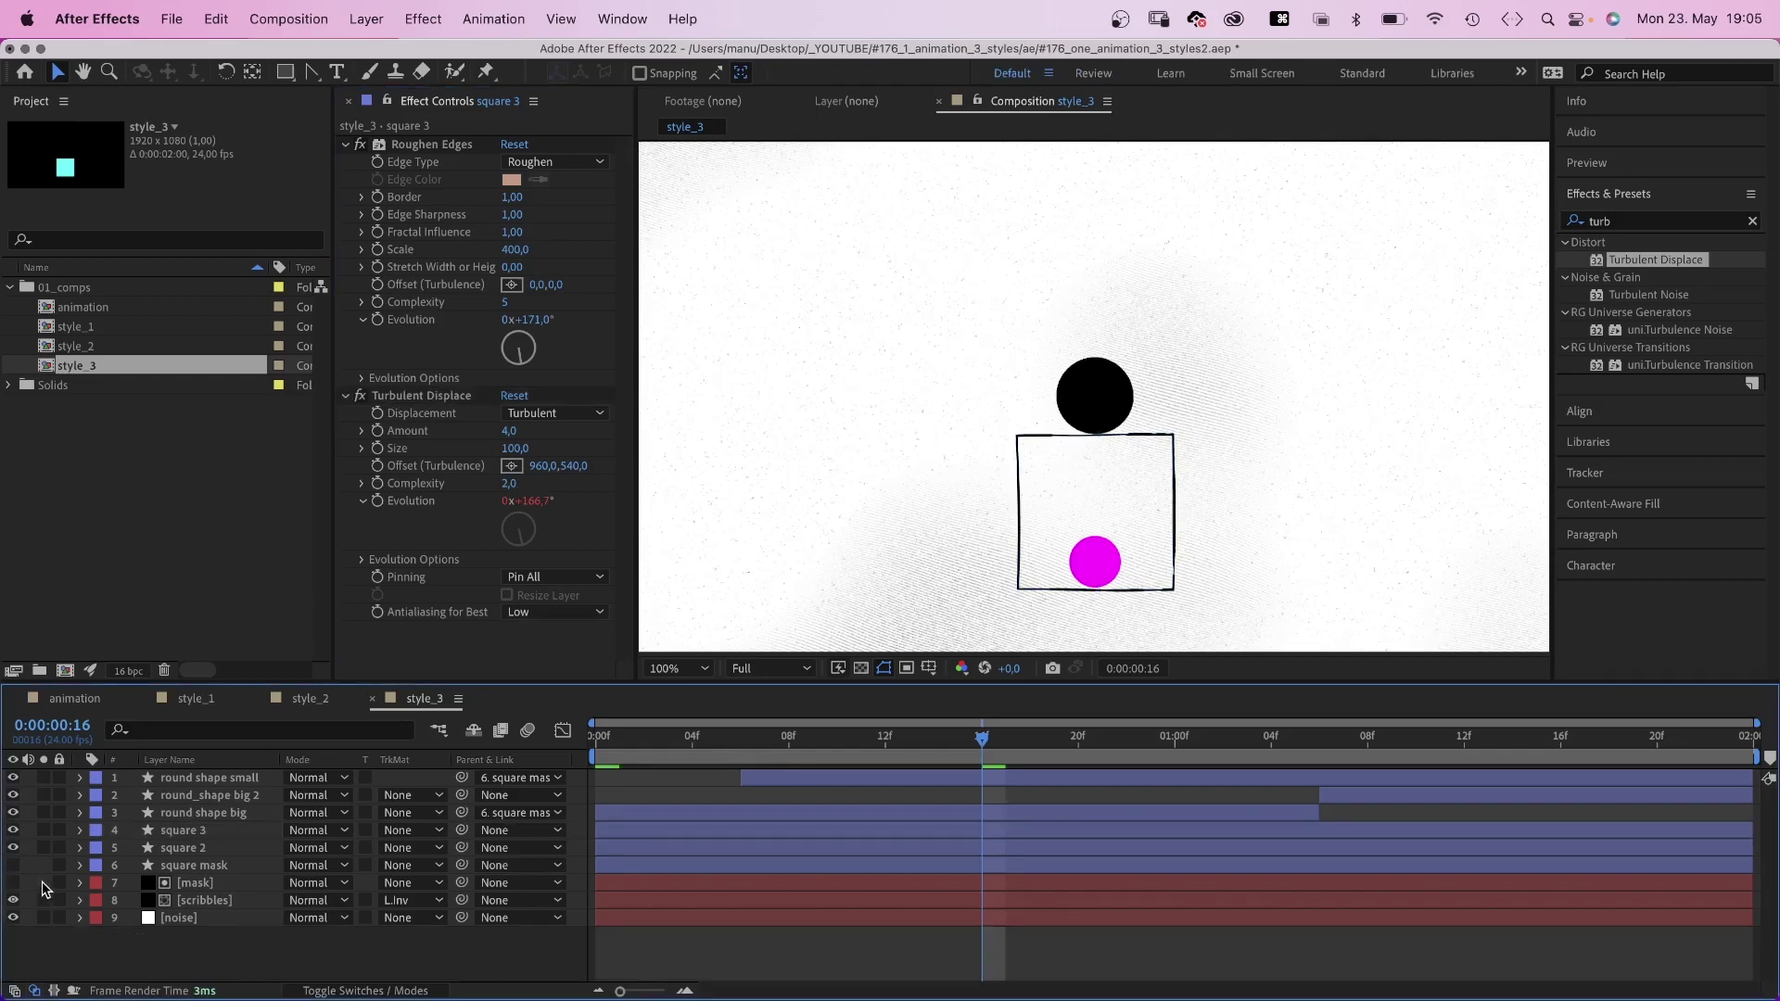
pyautogui.press('space')
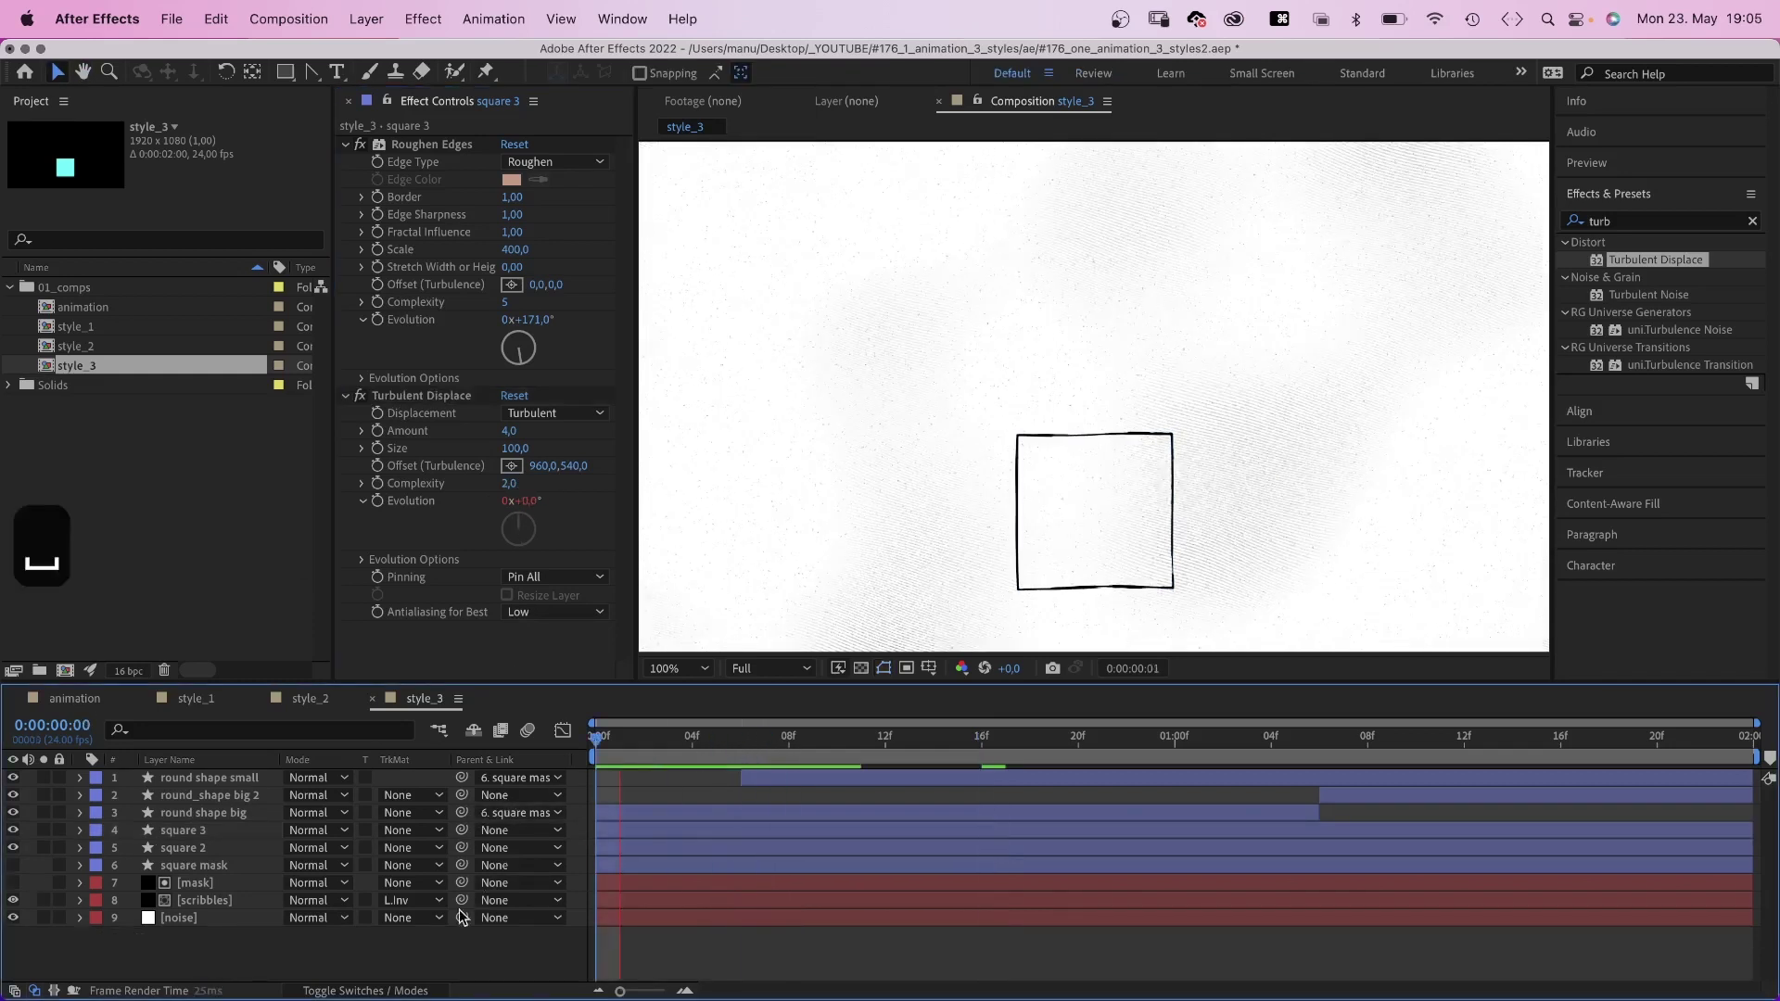
# Add a top adjustment layer with Posterize Time at 12 fps and preview it.
pyautogui.press('alt+super+y')
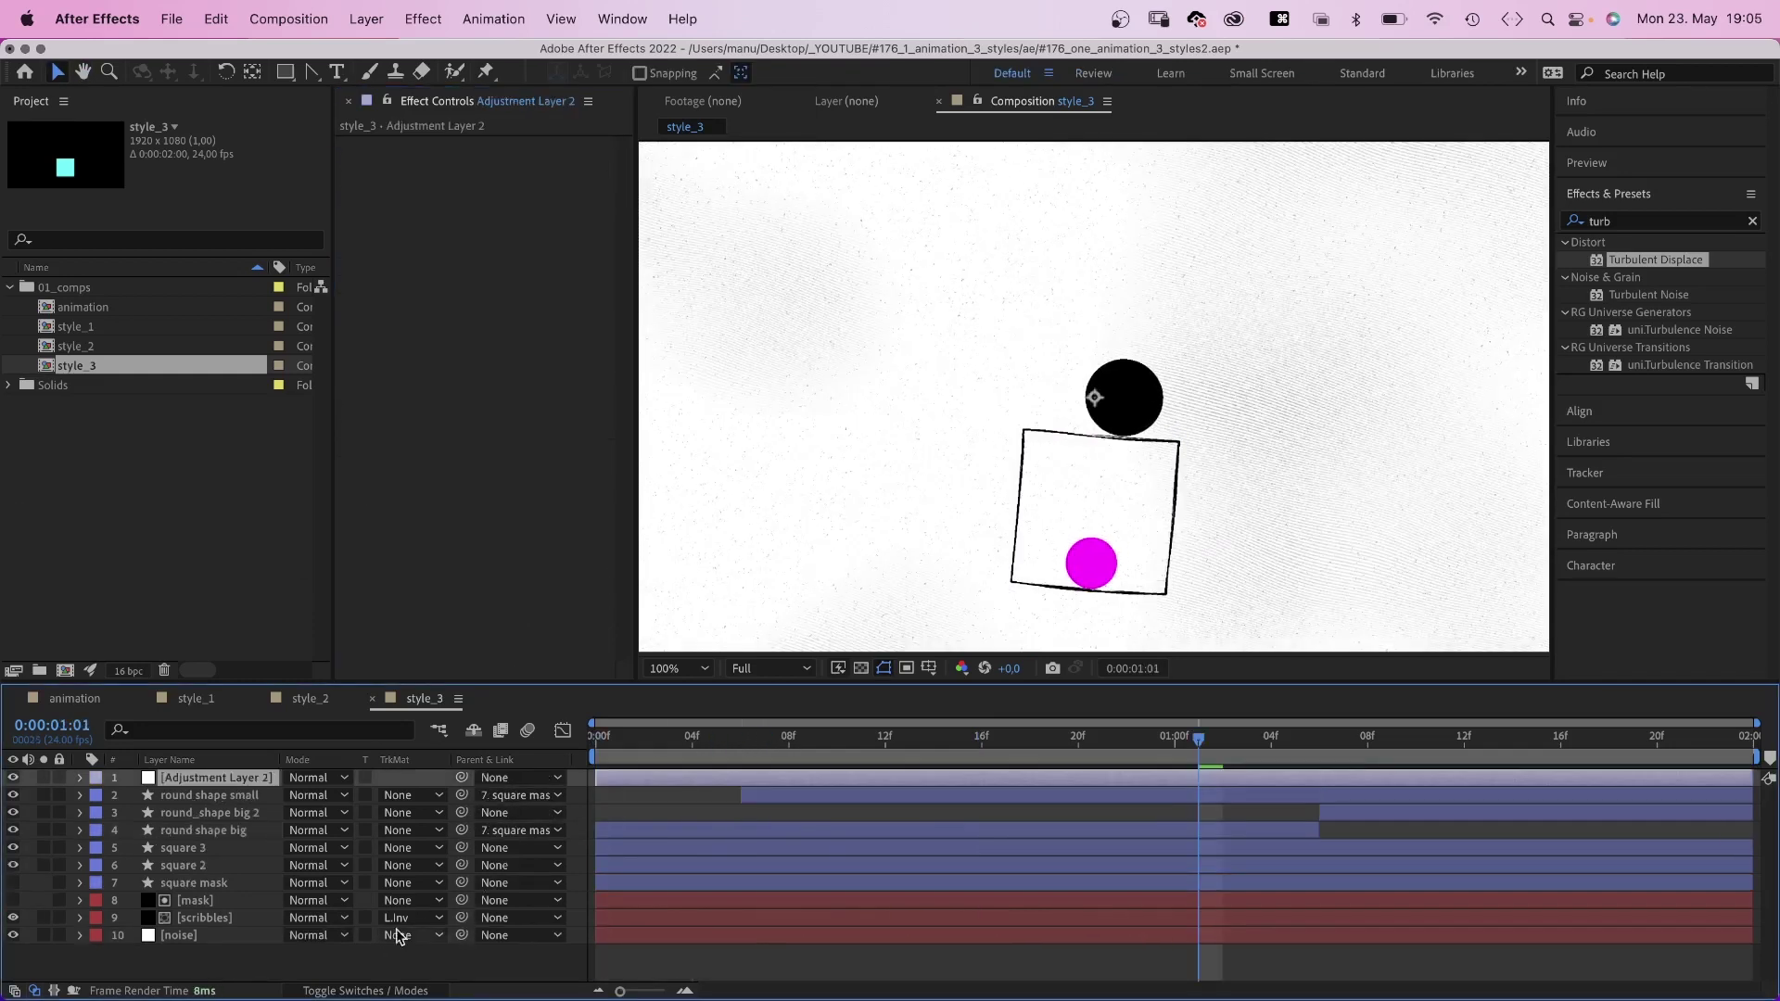
pyautogui.click(1587, 224)
pyautogui.write('post')
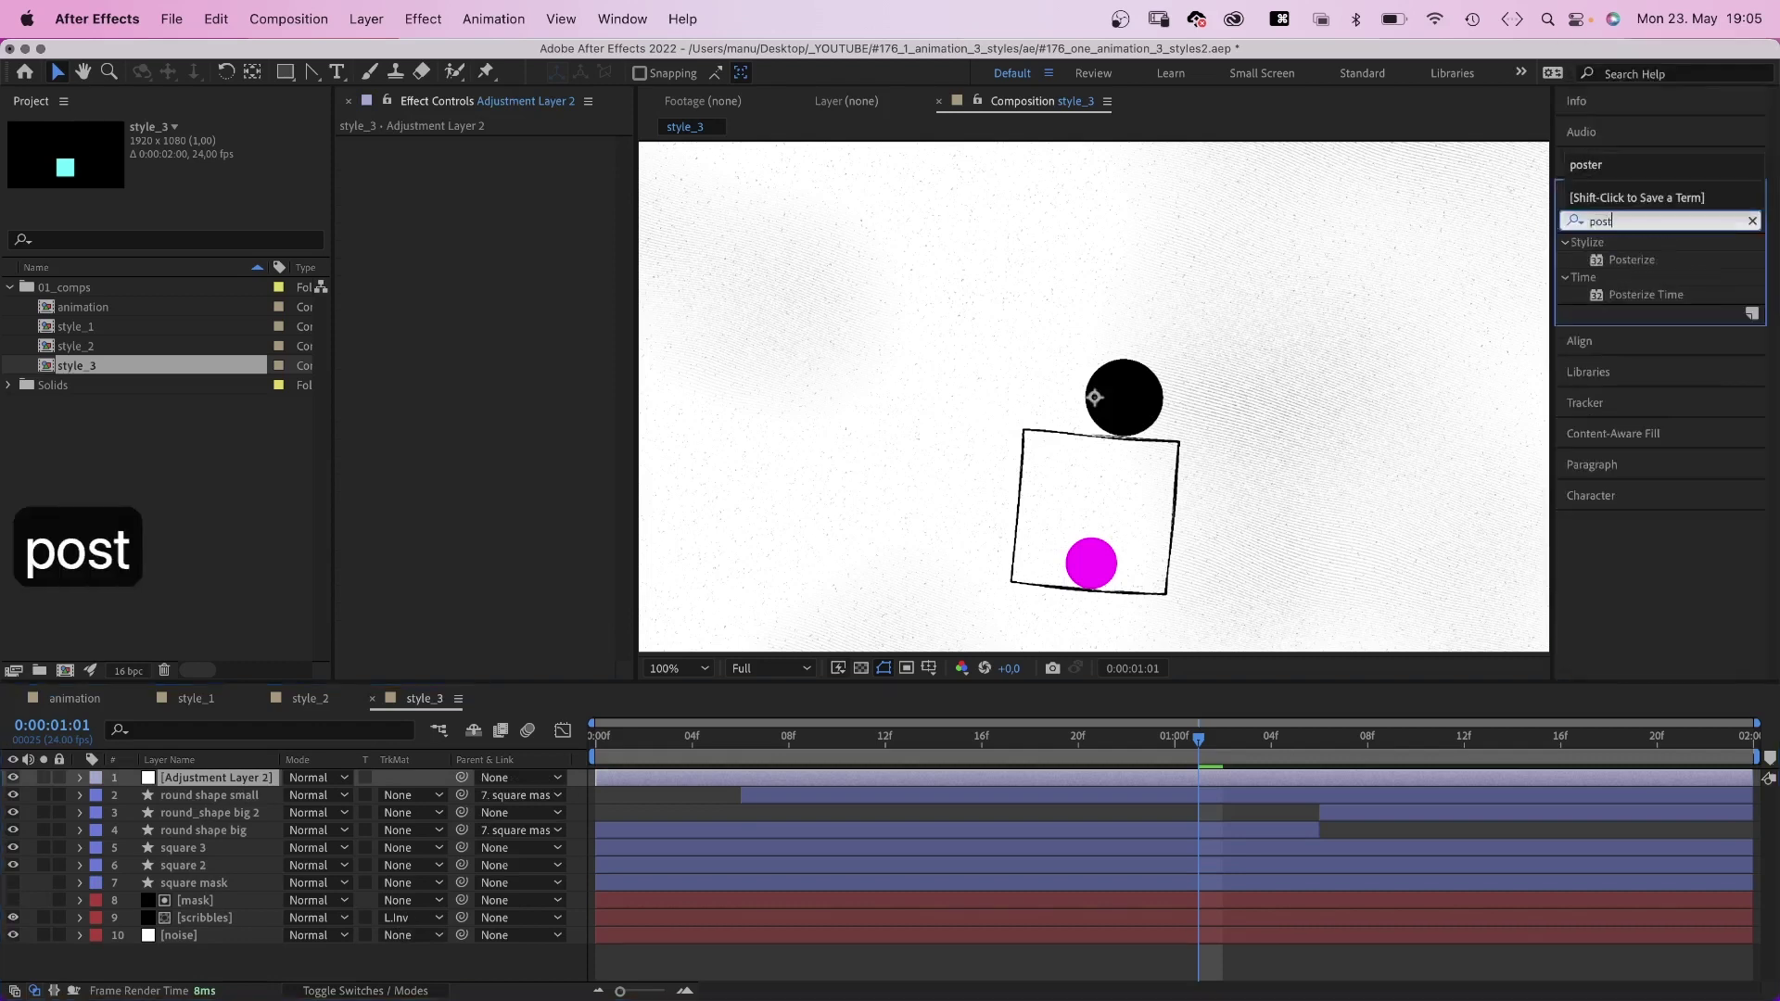
pyautogui.write('eri')
pyautogui.moveTo(1597, 301); pyautogui.dragTo(1177, 394)
pyautogui.click(510, 162)
pyautogui.write('12')
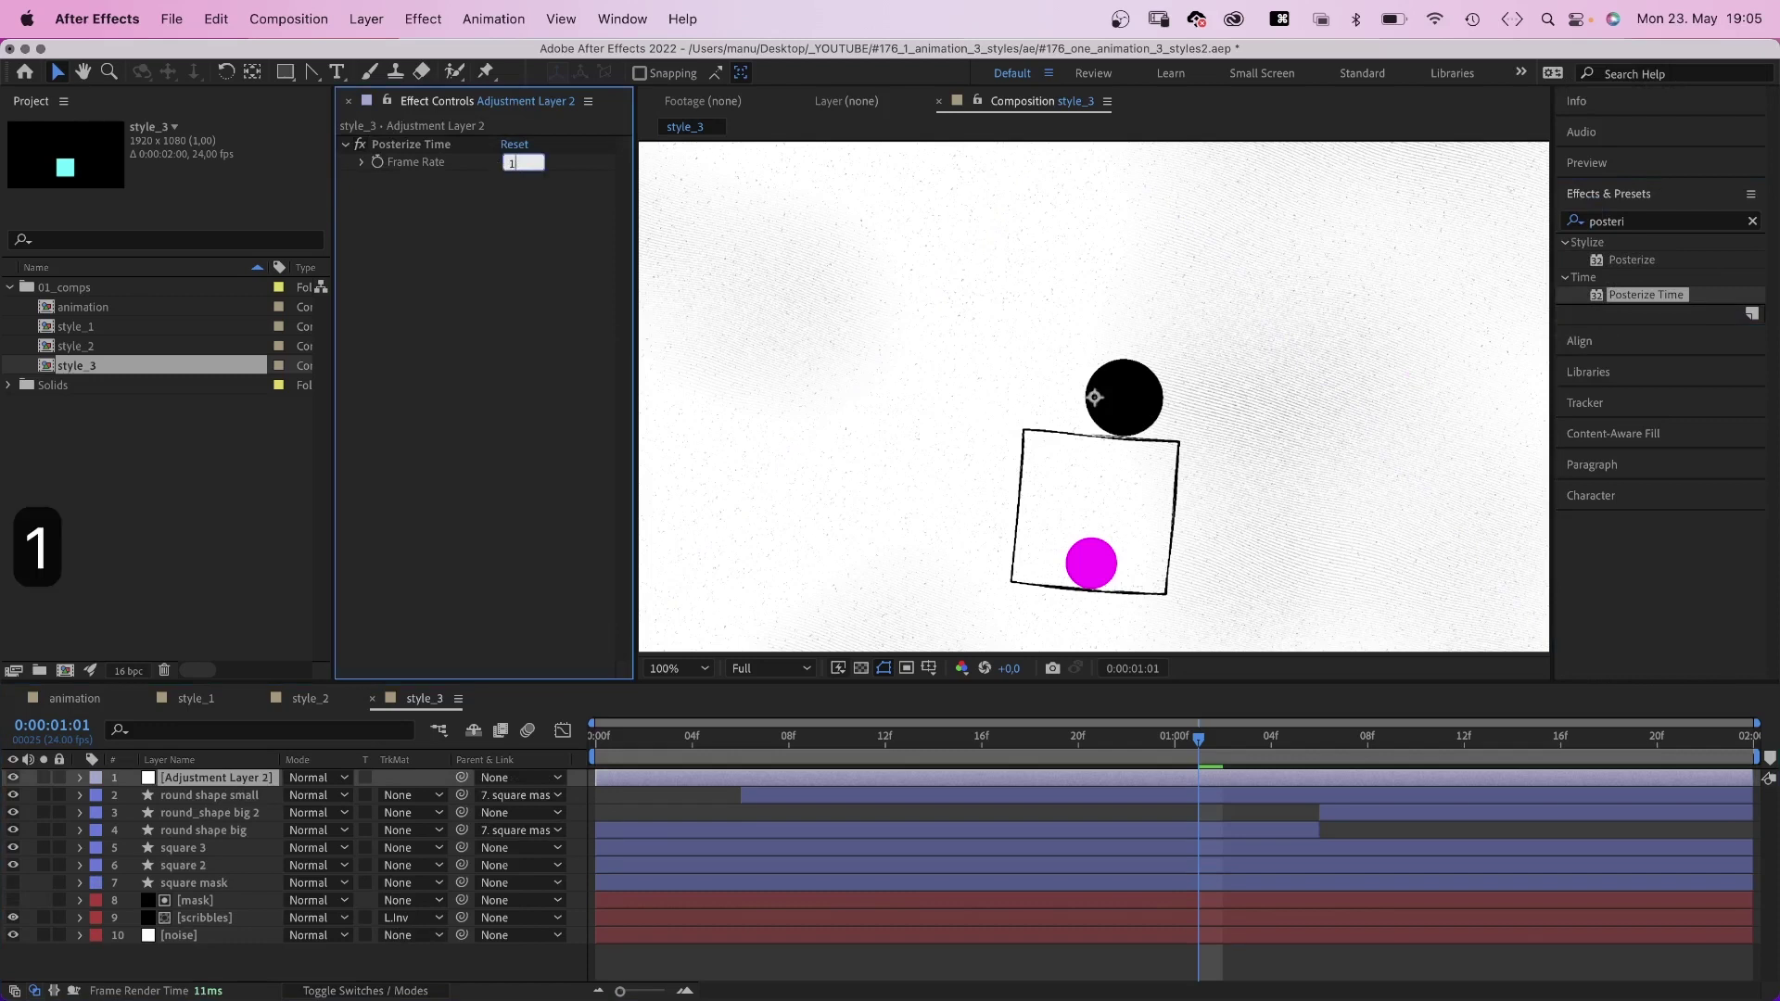
pyautogui.press('Return')
pyautogui.press('space')
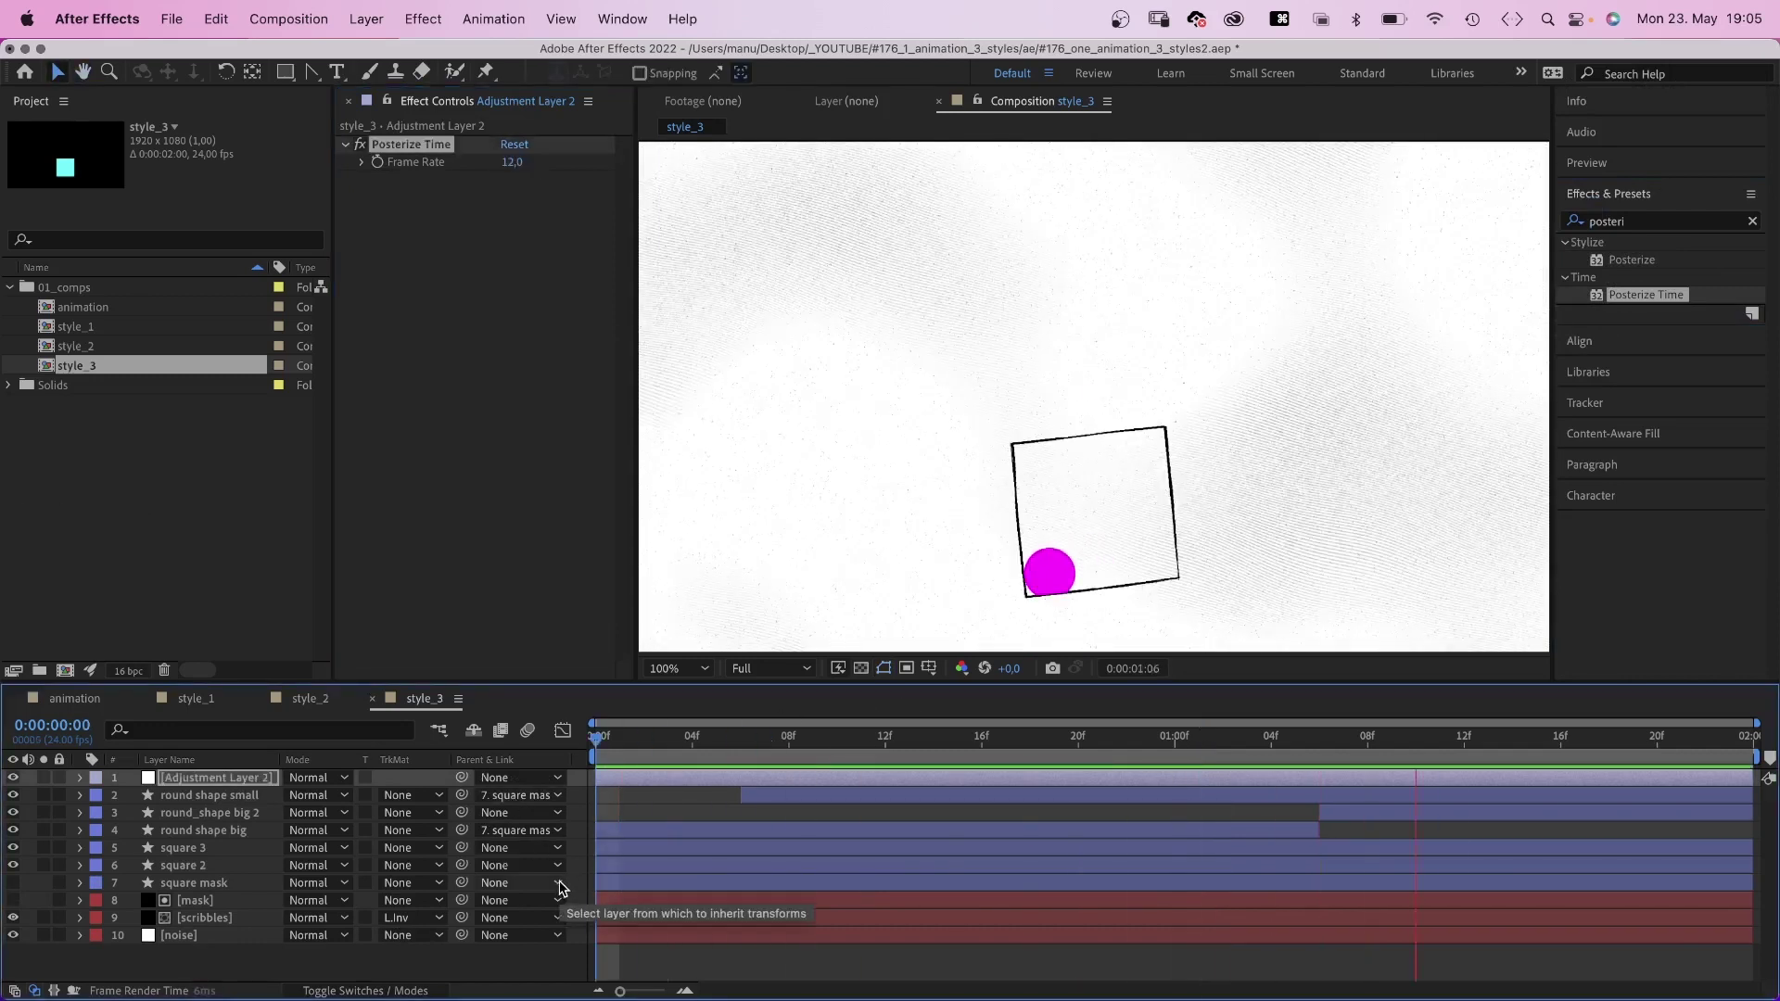
pyautogui.moveTo(837, 739); pyautogui.dragTo(885, 742)
# Fill the small circle black and paste the big circle's Turbulent Displace onto it.
pyautogui.click(185, 796)
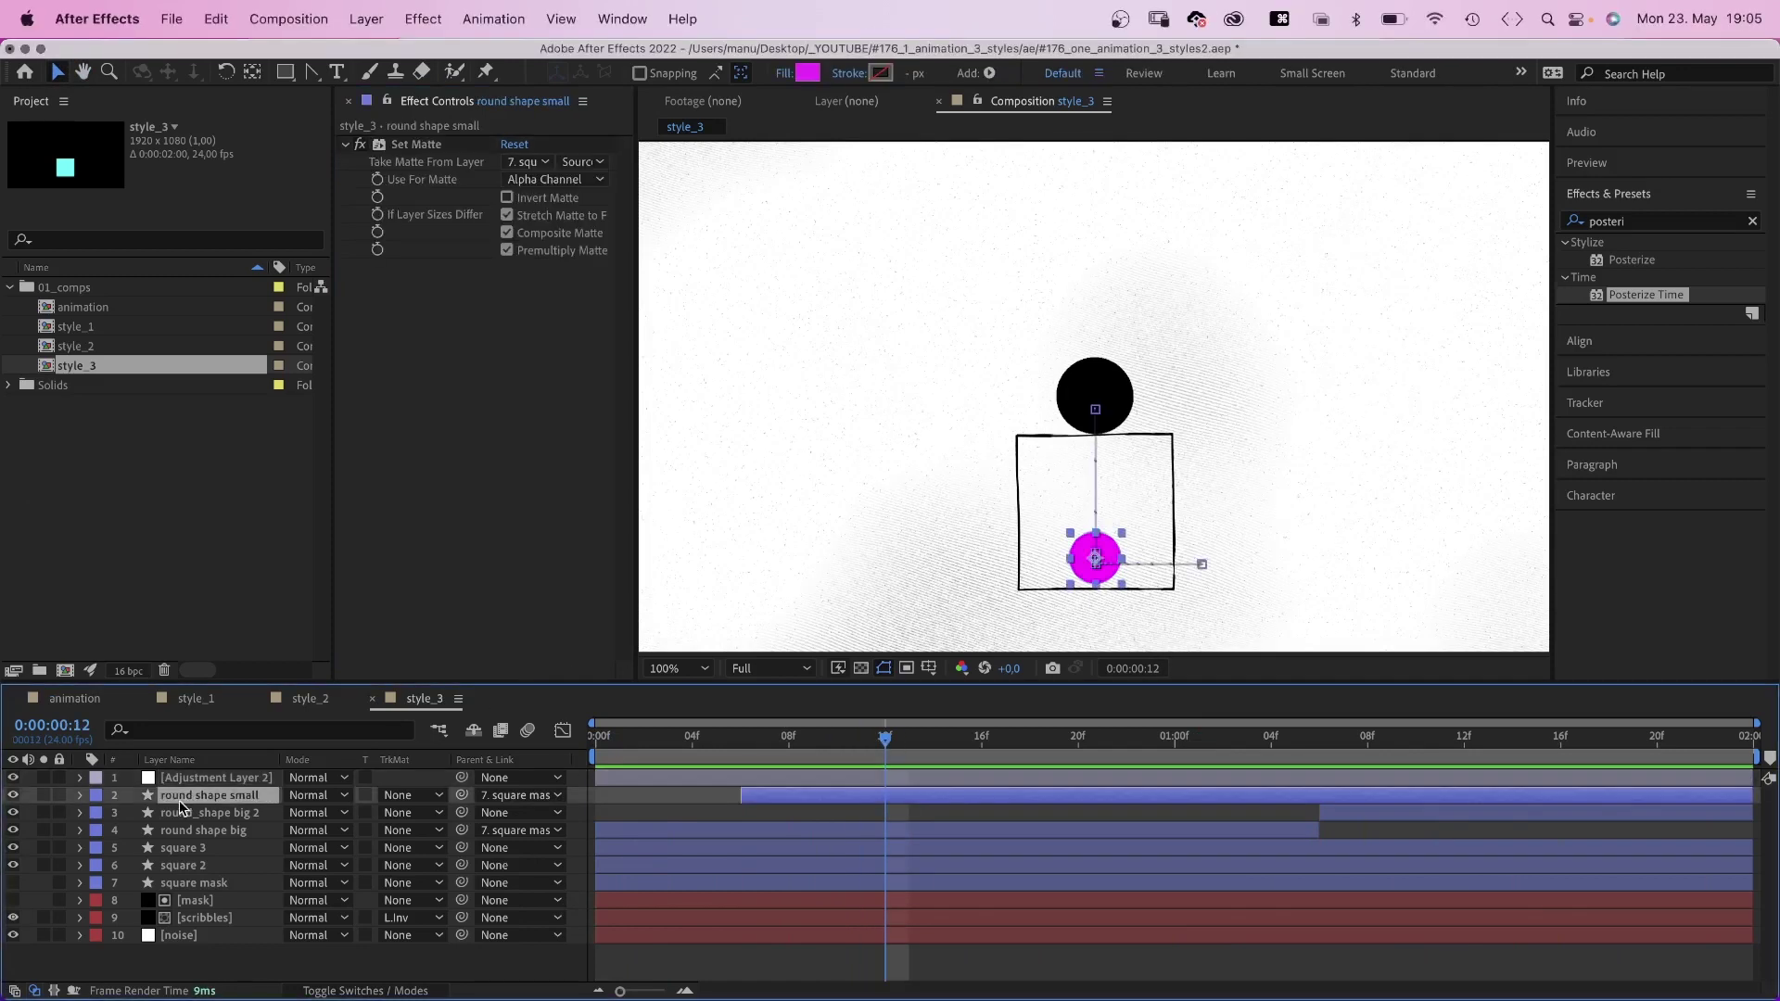
pyautogui.click(805, 73)
pyautogui.moveTo(943, 306); pyautogui.dragTo(538, 515)
pyautogui.click(1110, 208)
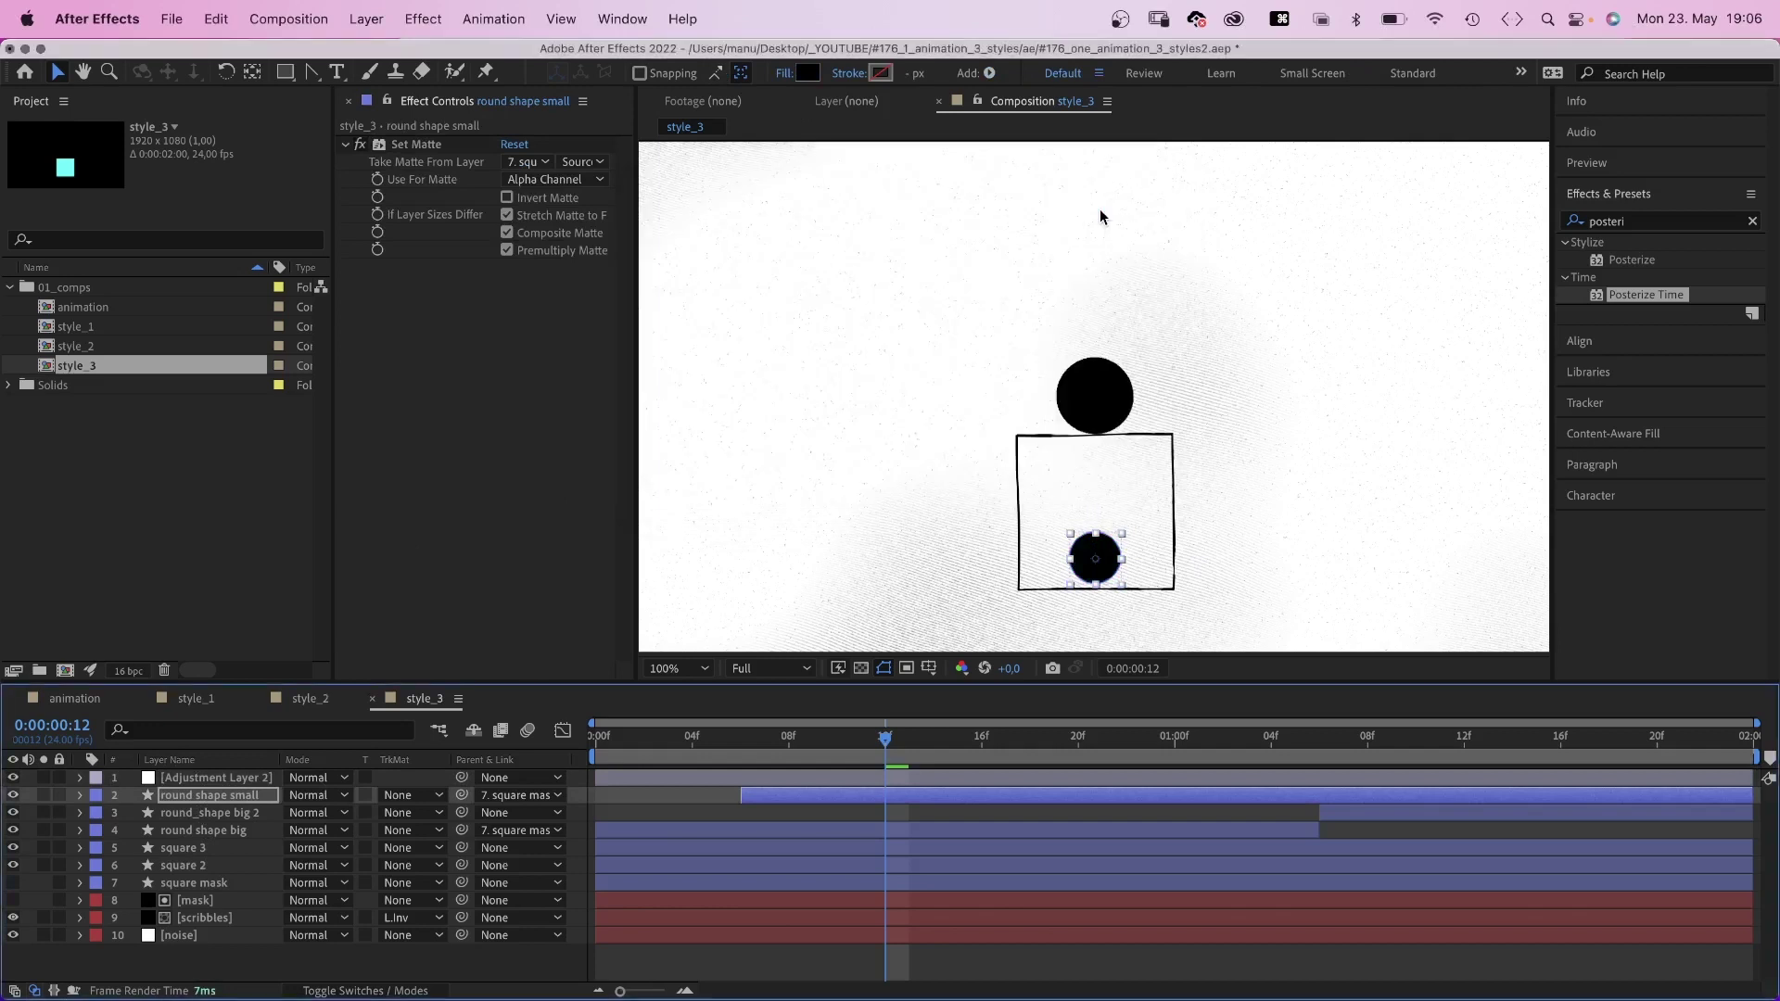
pyautogui.click(197, 832)
pyautogui.click(422, 396)
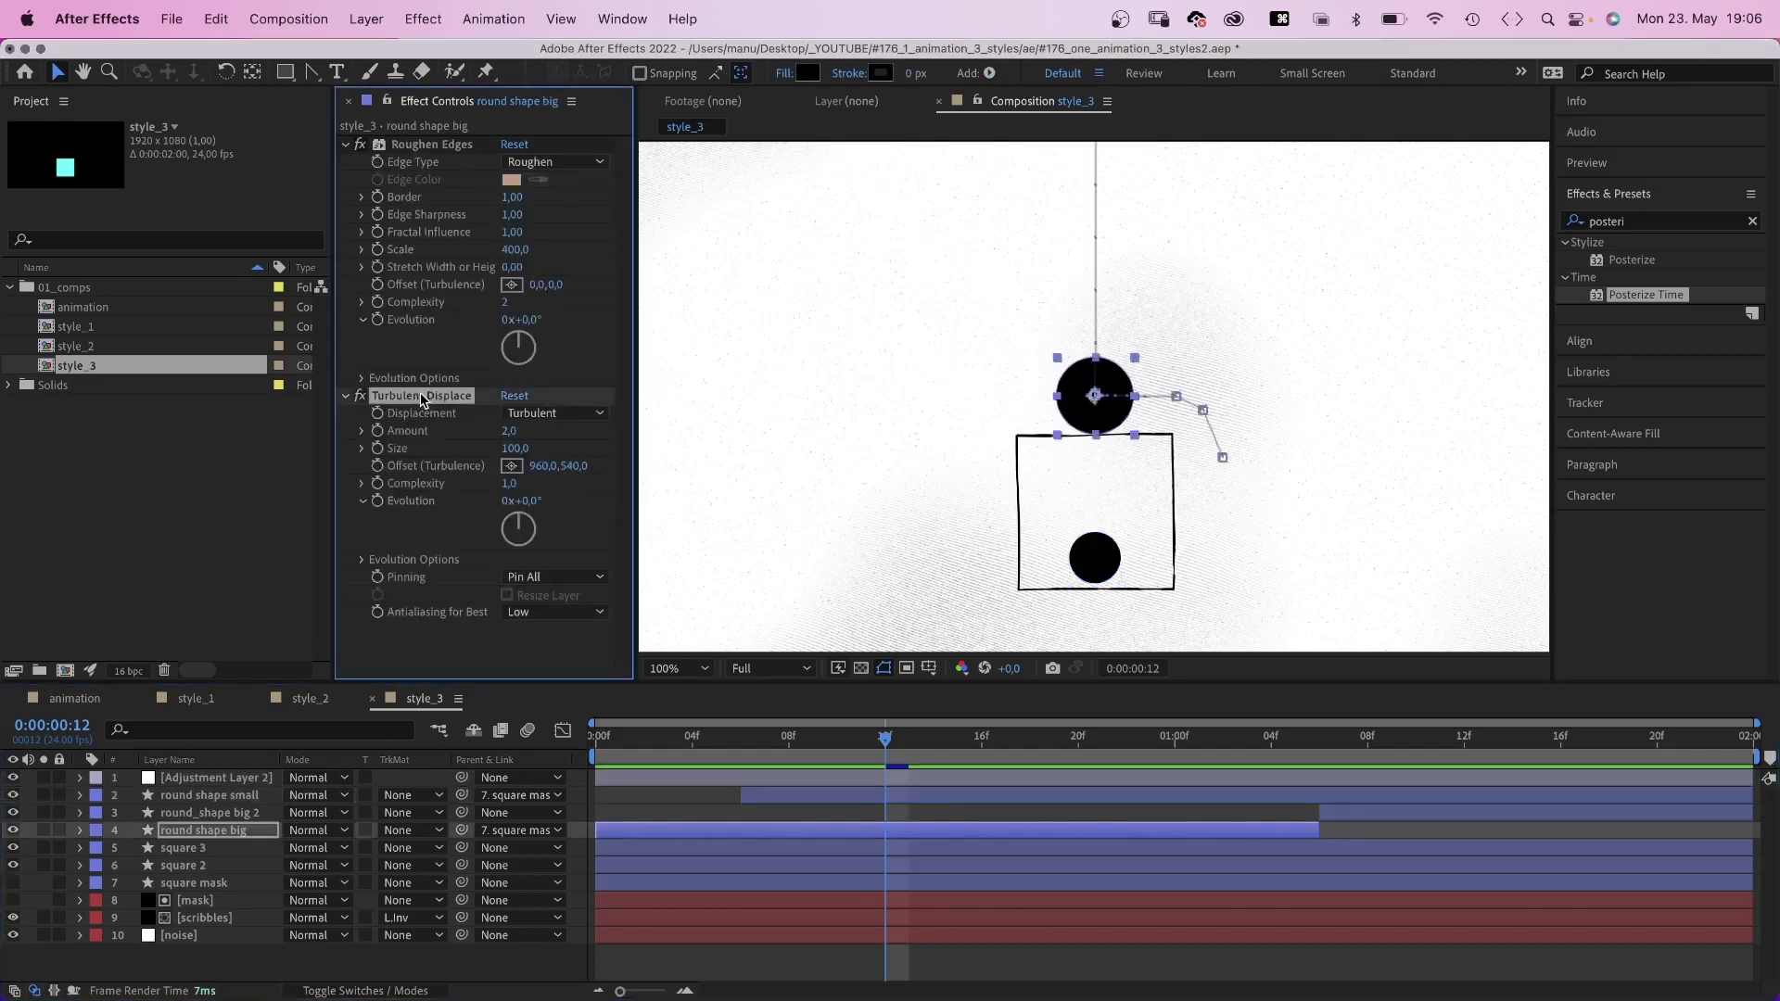
pyautogui.press('super+c')
pyautogui.click(191, 795)
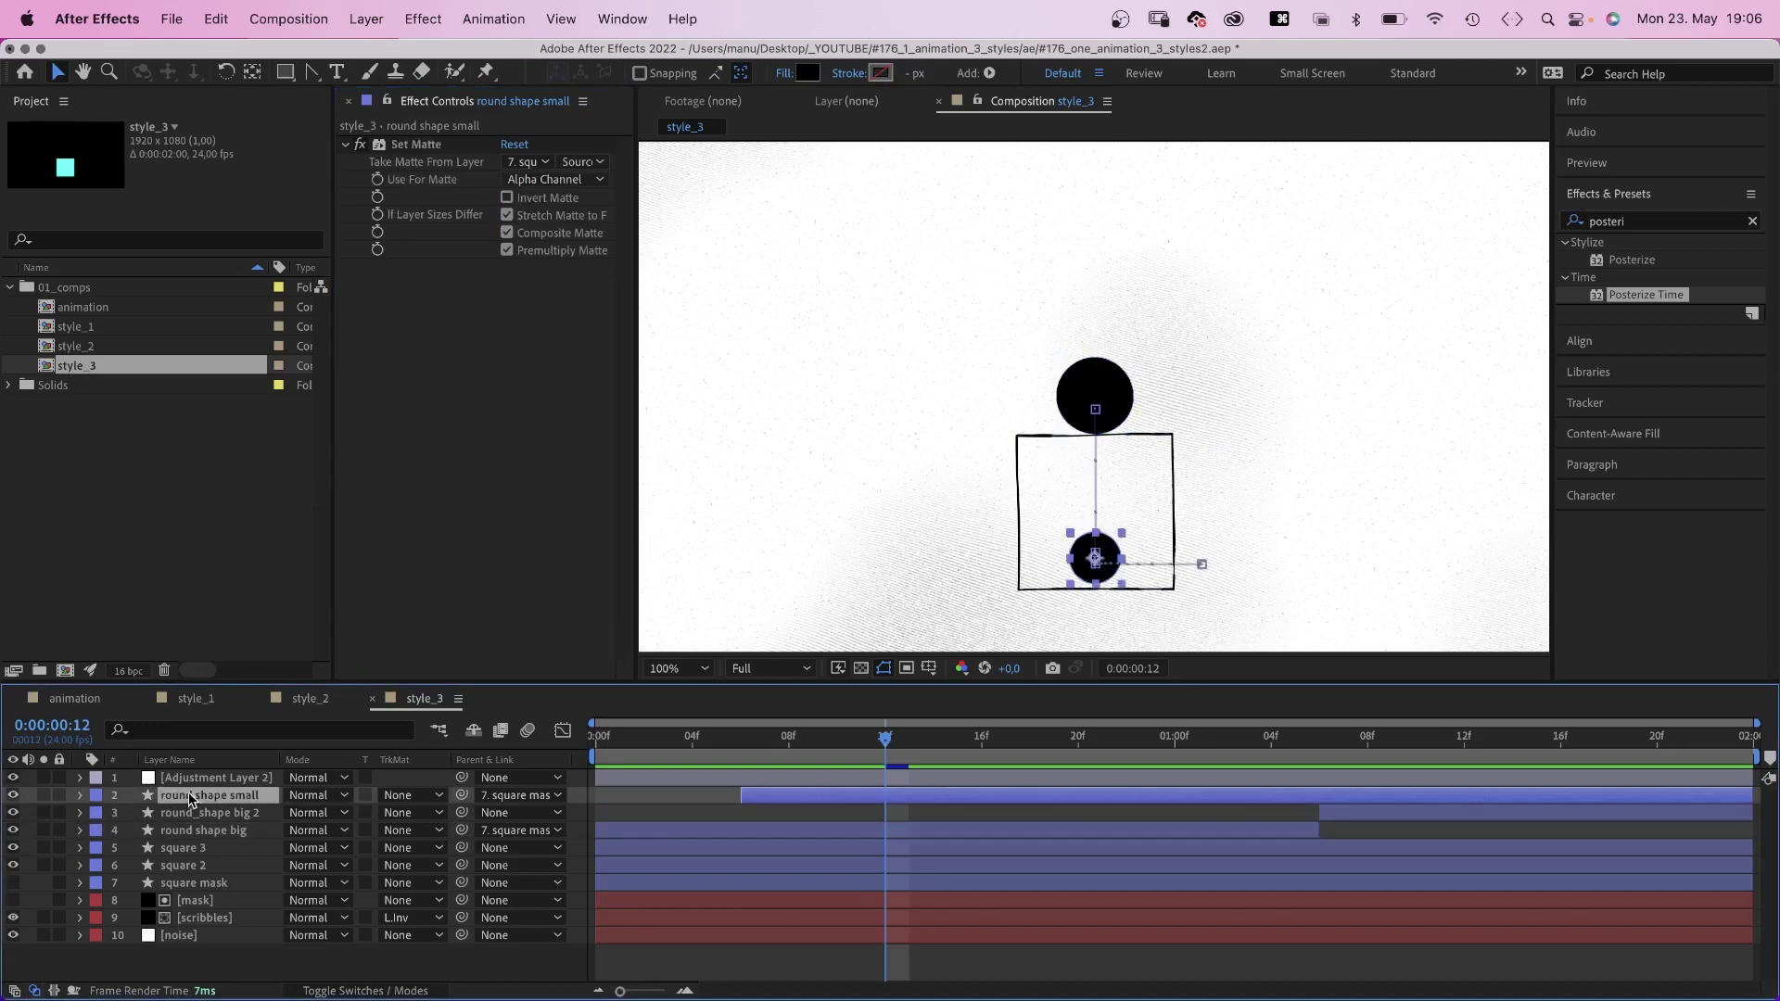
pyautogui.press('super+v')
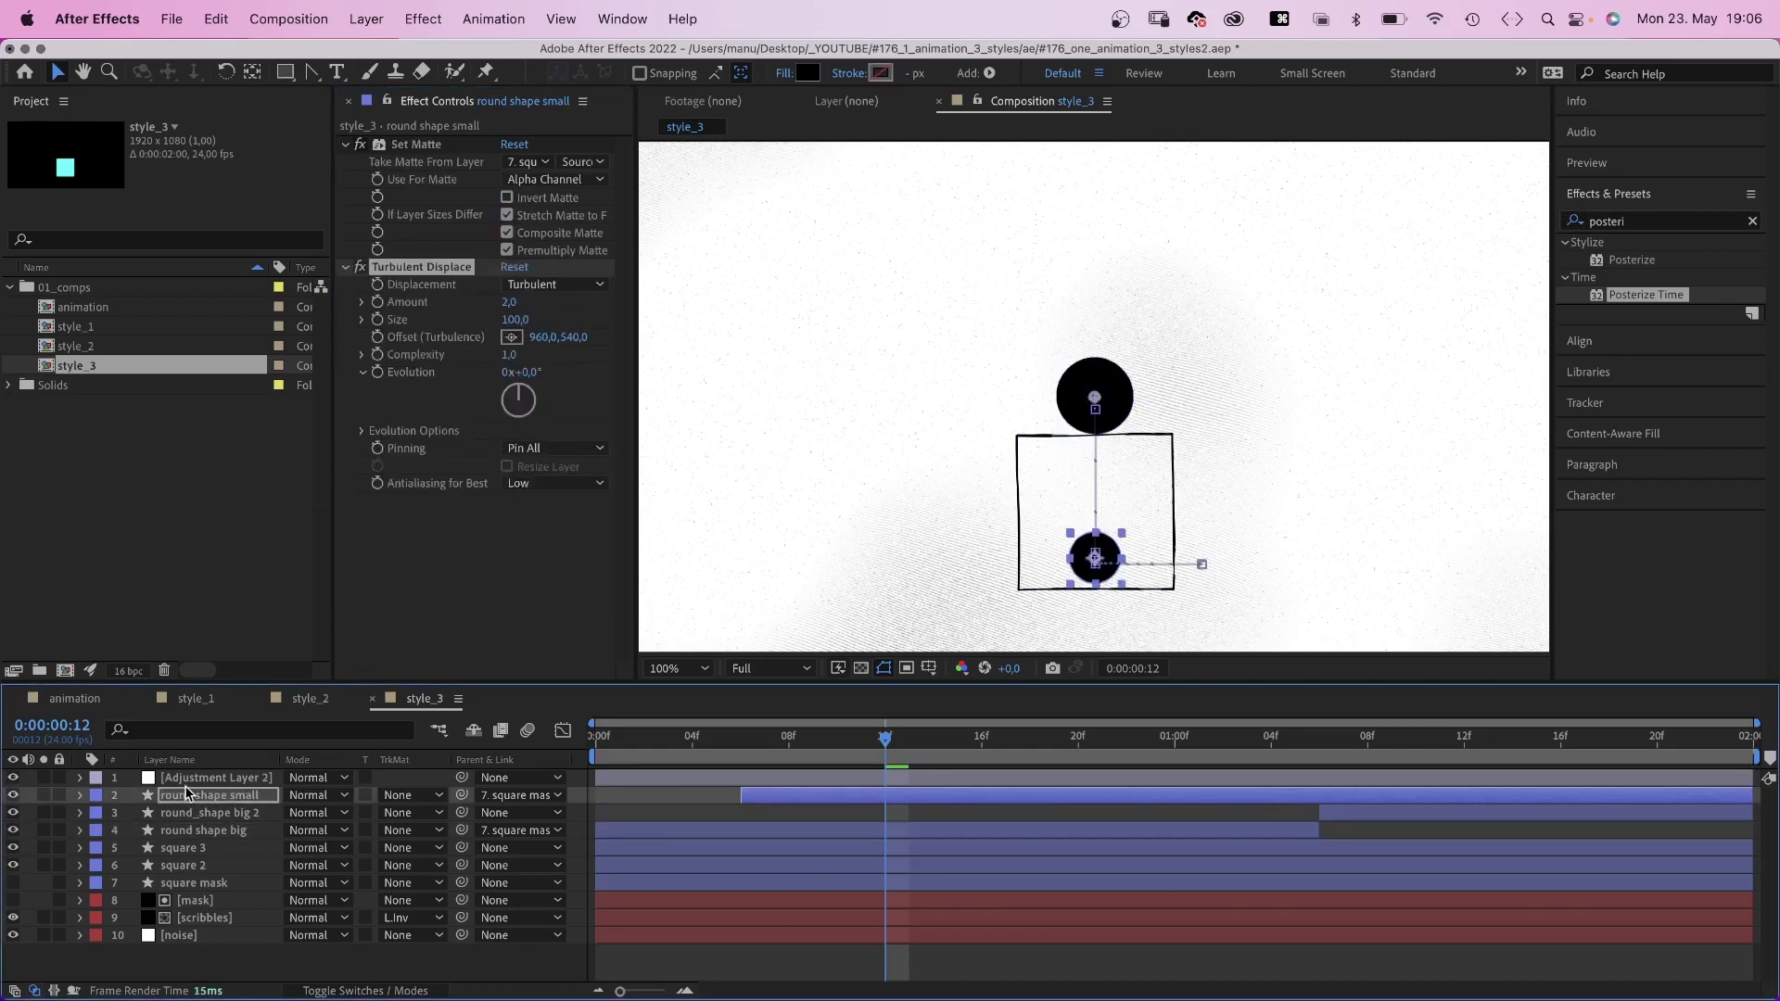
# Add Venetian Blinds (25%, -54°, width 5) above Turbulent Displace on the small circle.
pyautogui.click(1644, 223)
pyautogui.write('venetian')
pyautogui.moveTo(1599, 312); pyautogui.dragTo(521, 584)
pyautogui.click(508, 519)
pyautogui.write('25')
pyautogui.press('Return')
pyautogui.moveTo(520, 554); pyautogui.dragTo(503, 557)
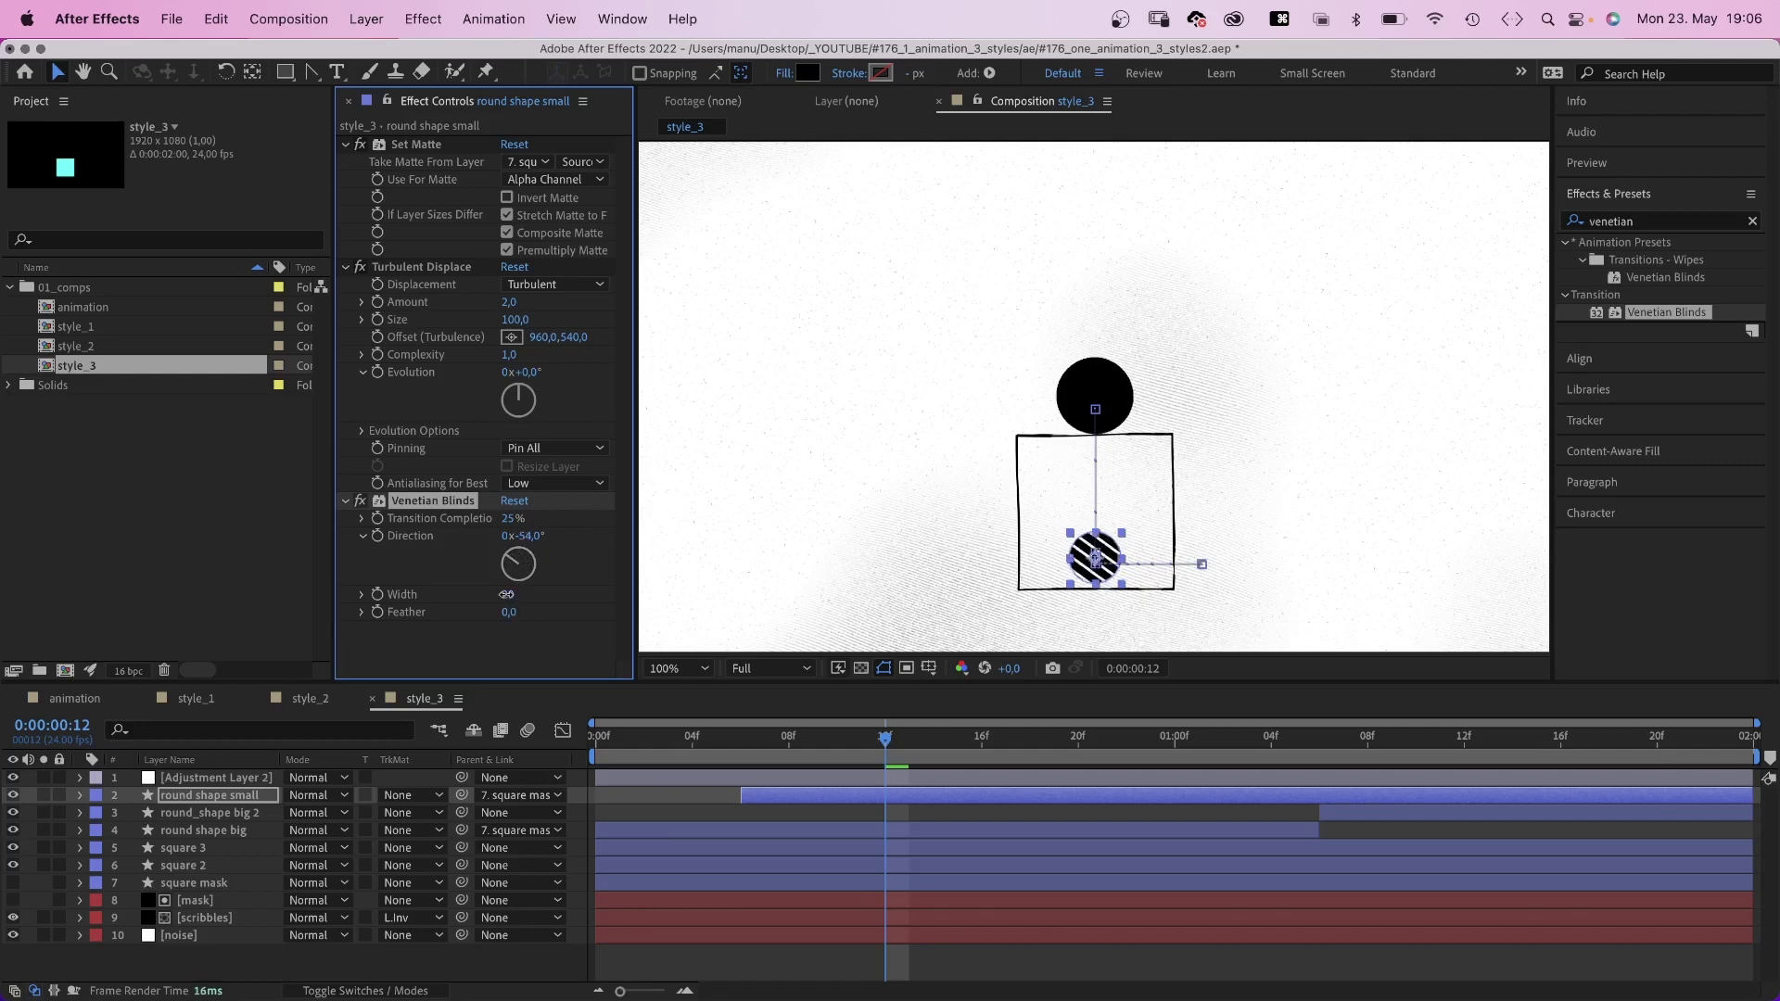
pyautogui.click(505, 594)
pyautogui.write('5')
pyautogui.press('Return')
pyautogui.click(415, 268)
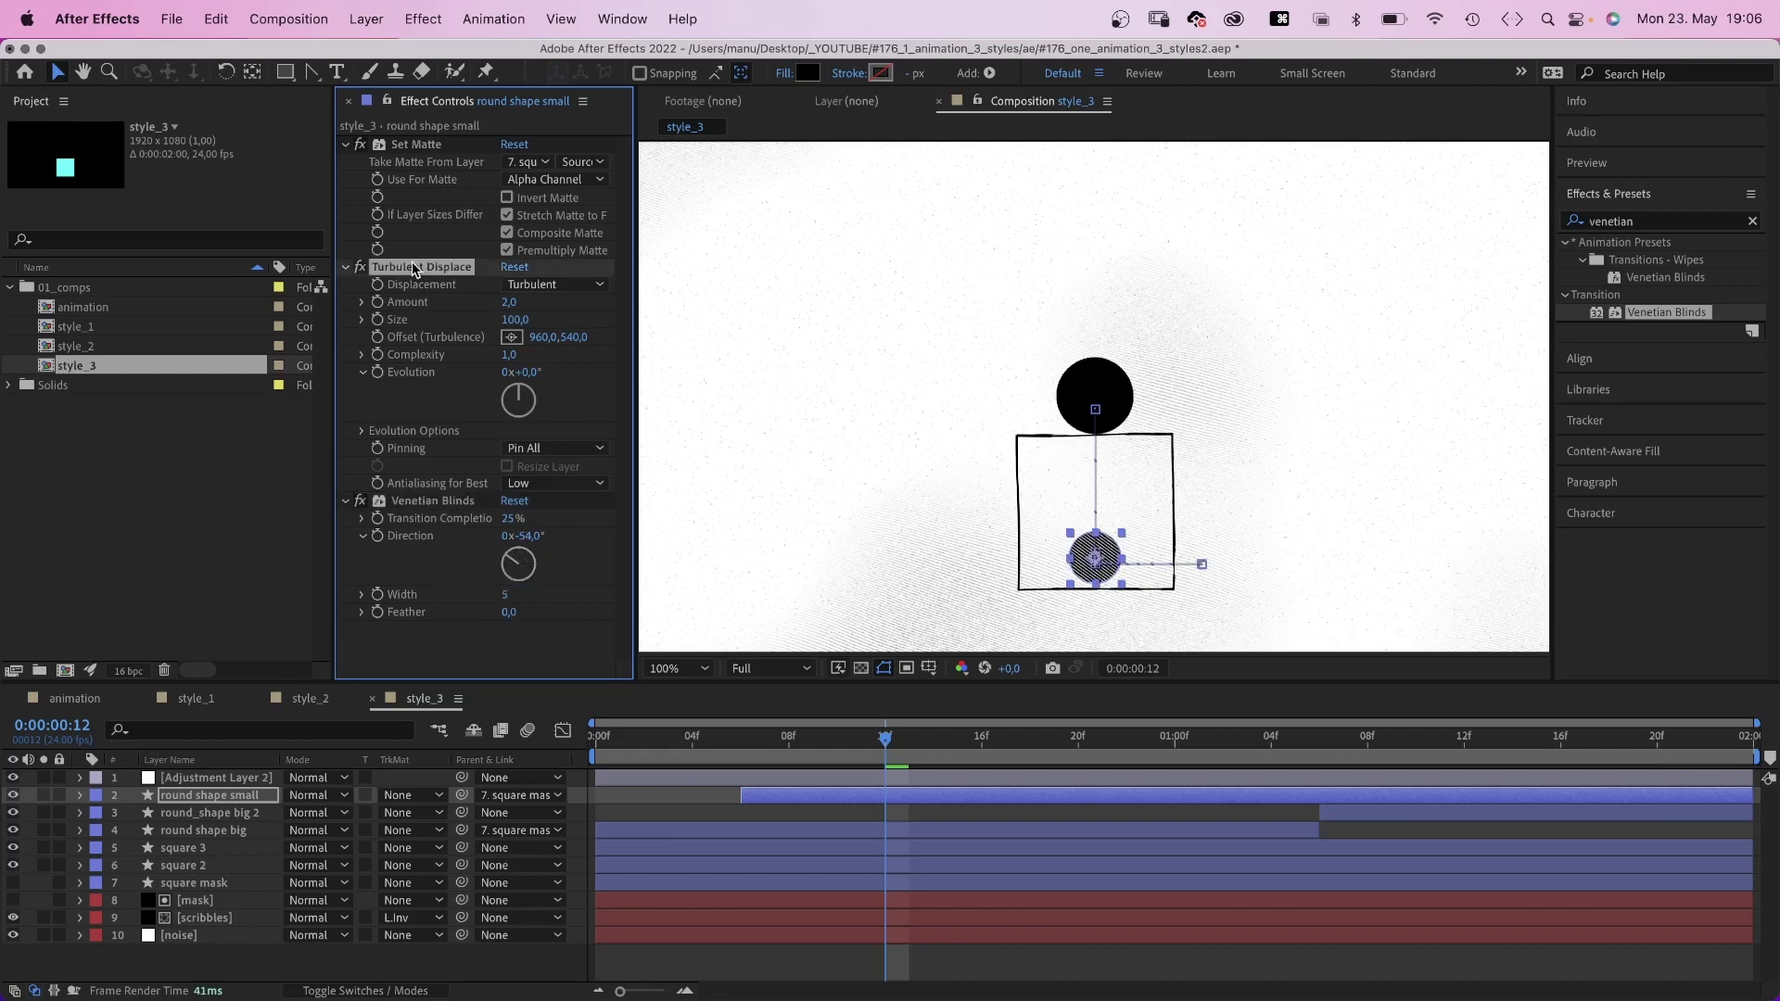
pyautogui.moveTo(414, 268); pyautogui.dragTo(432, 582)
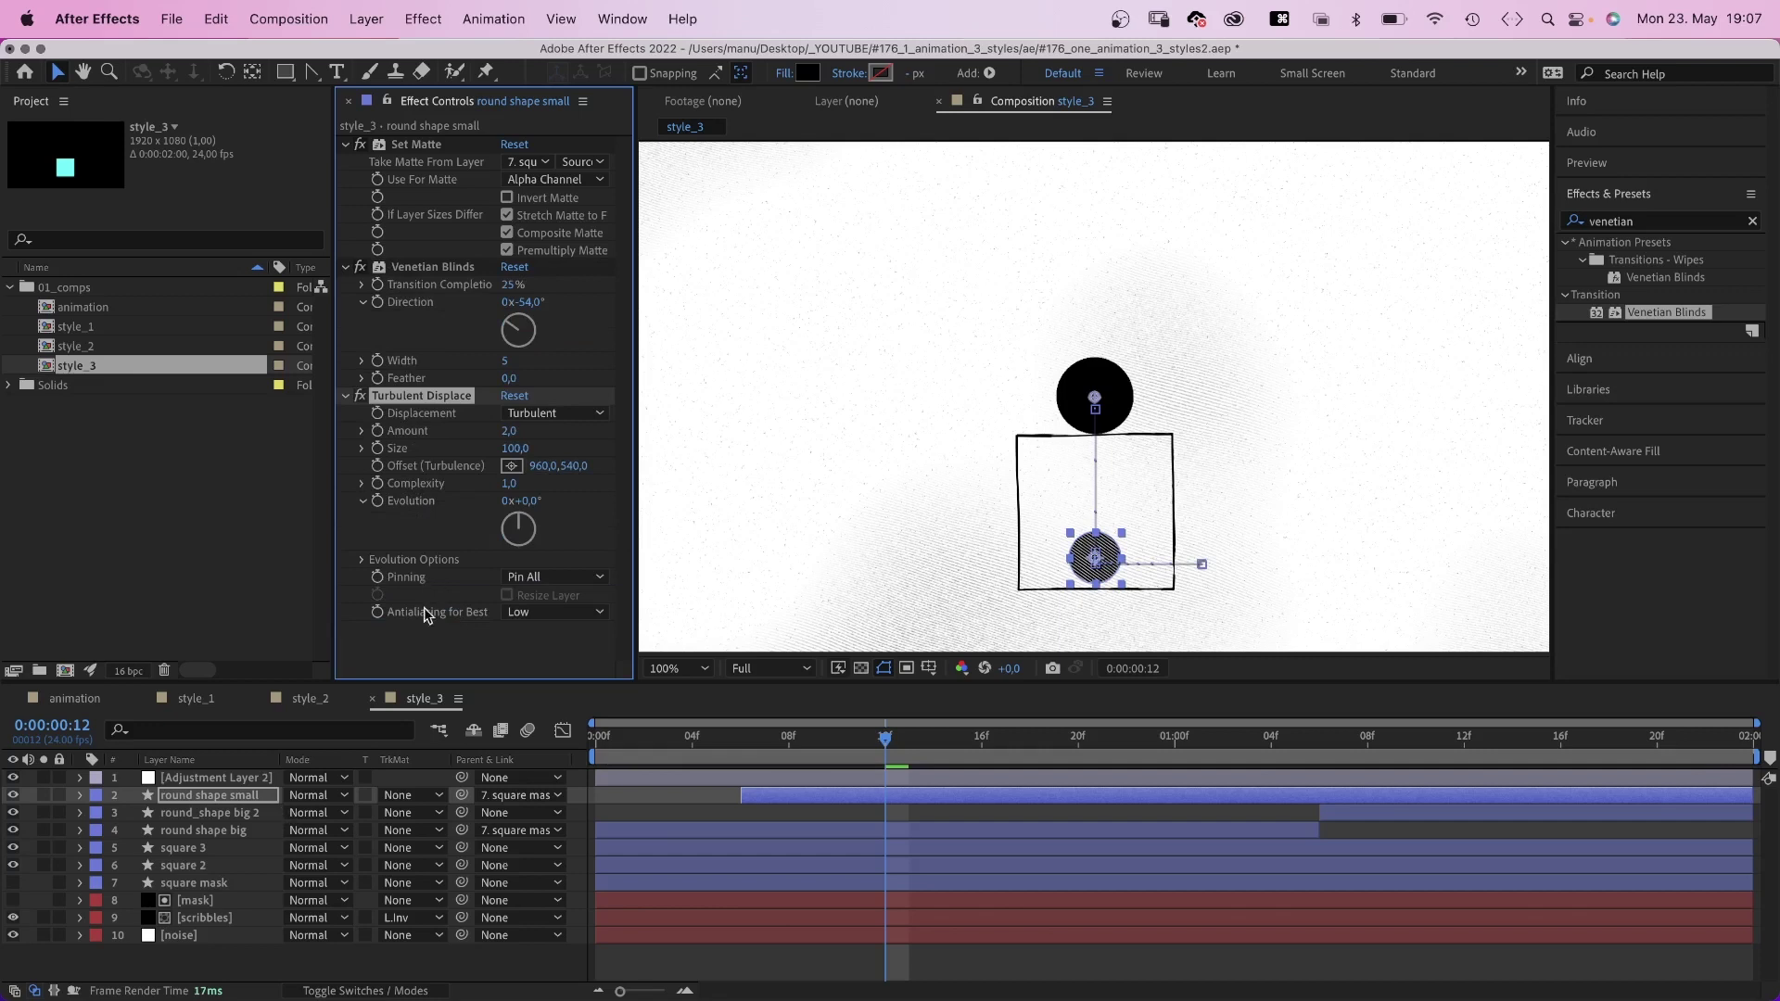
# Add Roughen Edges to the small circle with Border 1, Scale 10, Complexity 1.
pyautogui.click(1660, 222)
pyautogui.write('roughen')
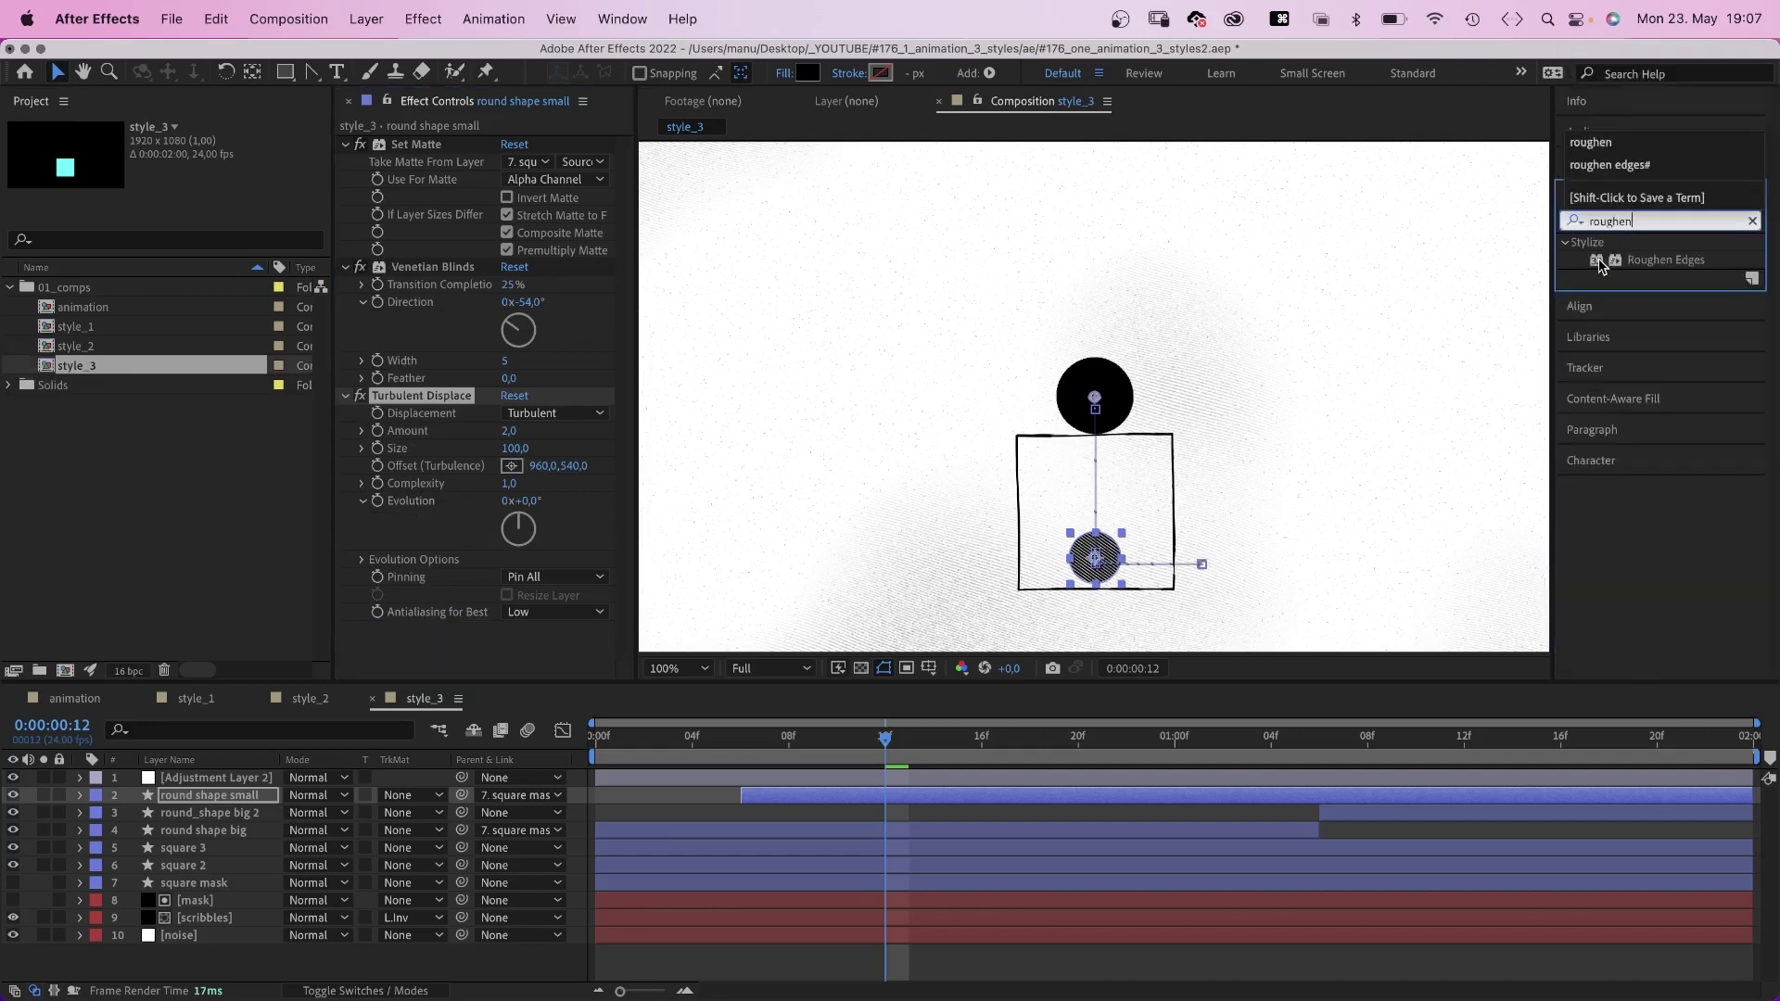
pyautogui.moveTo(1596, 264); pyautogui.dragTo(536, 628)
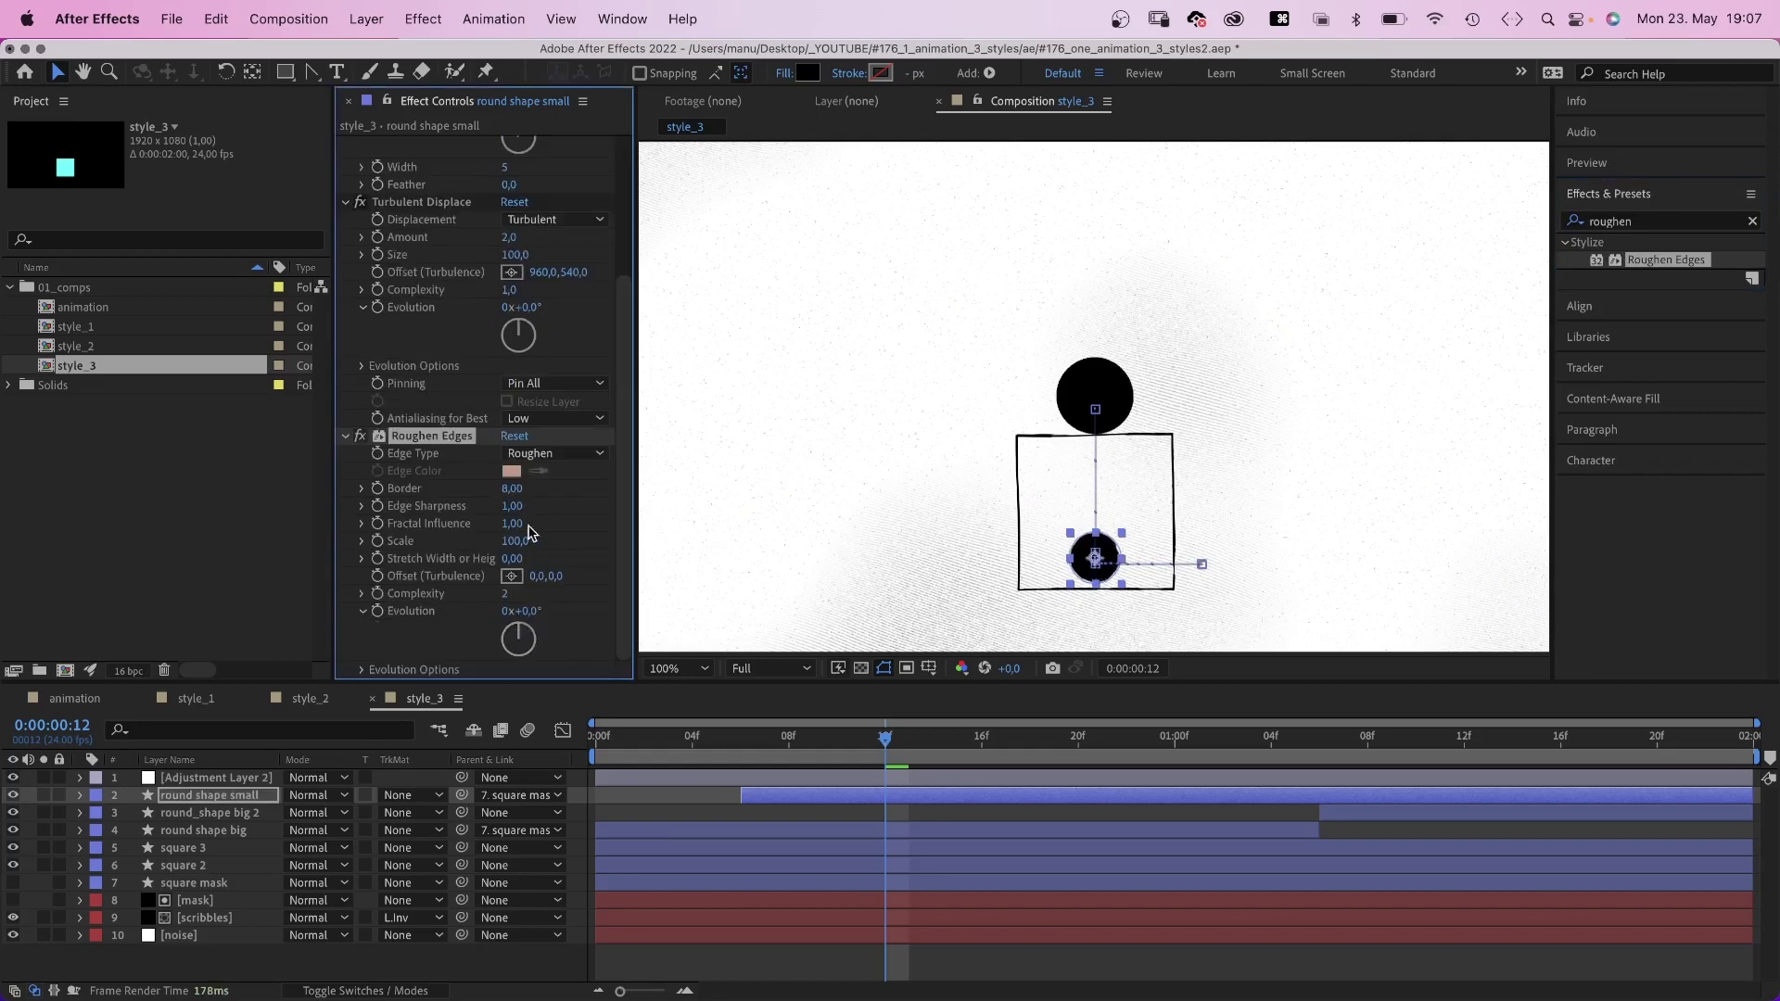
pyautogui.click(511, 489)
pyautogui.write('1')
pyautogui.press('Return')
pyautogui.write('10')
pyautogui.press('Return')
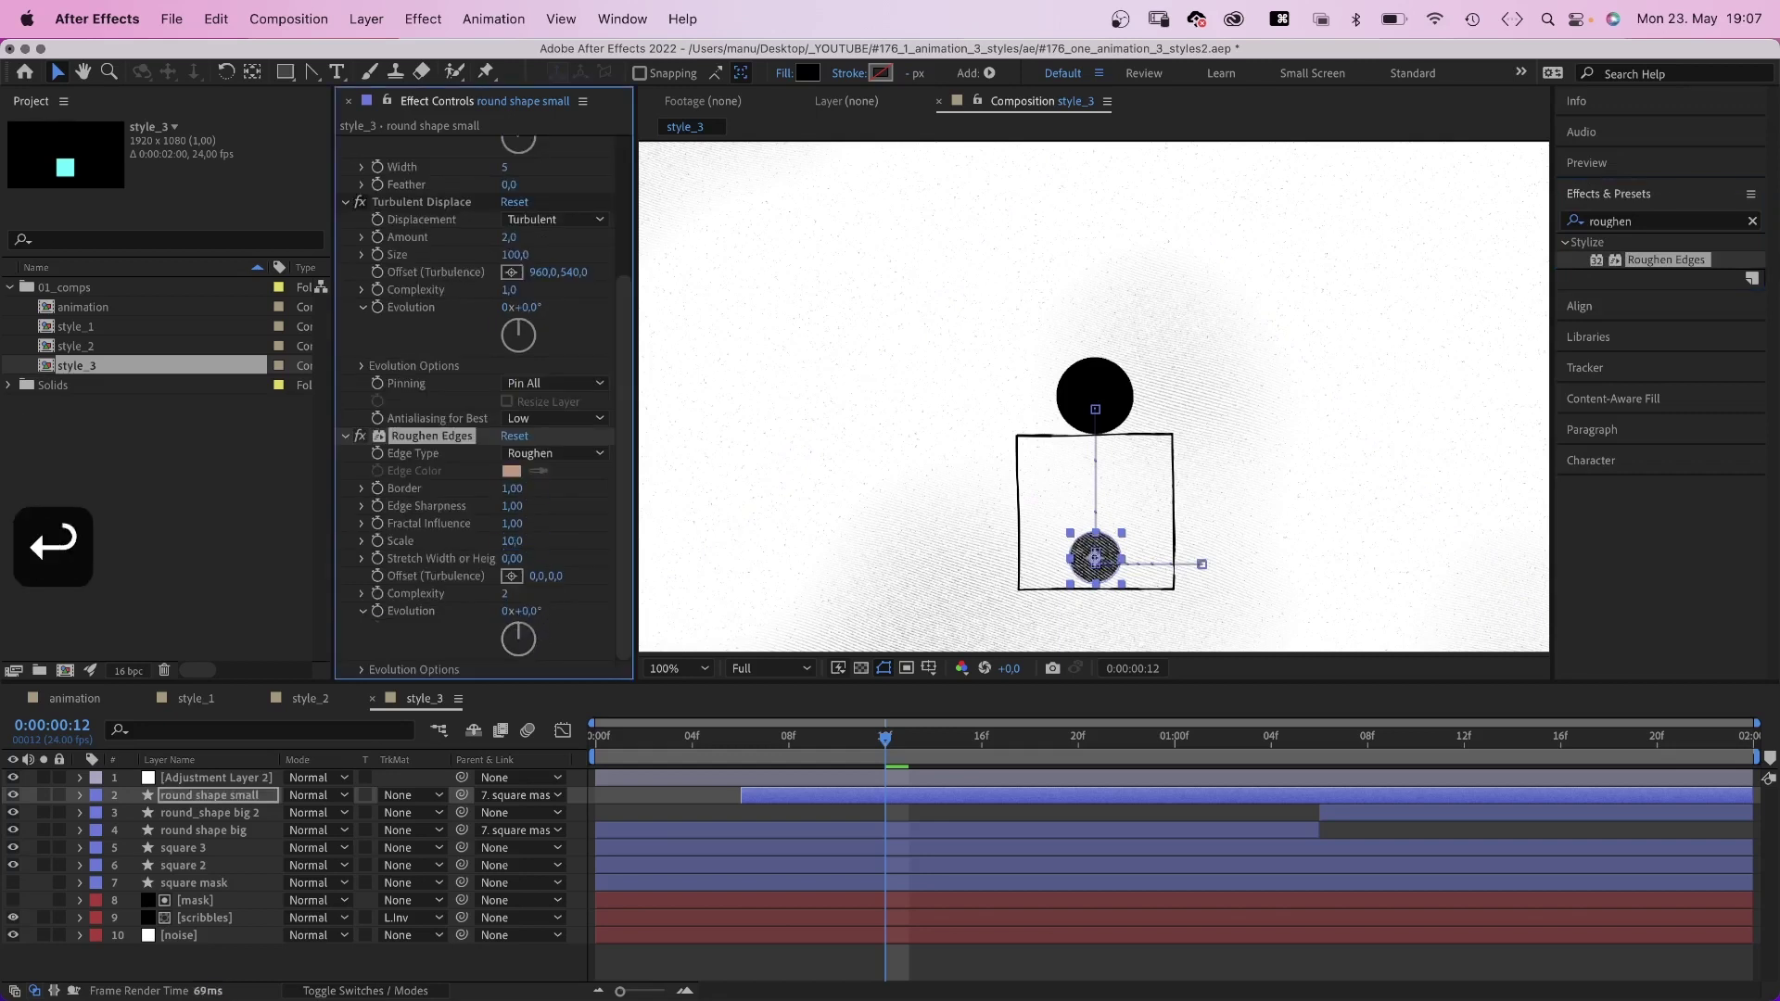
pyautogui.click(507, 594)
pyautogui.write('1')
pyautogui.press('Return')
pyautogui.moveTo(845, 739); pyautogui.dragTo(600, 795)
pyautogui.press('space')
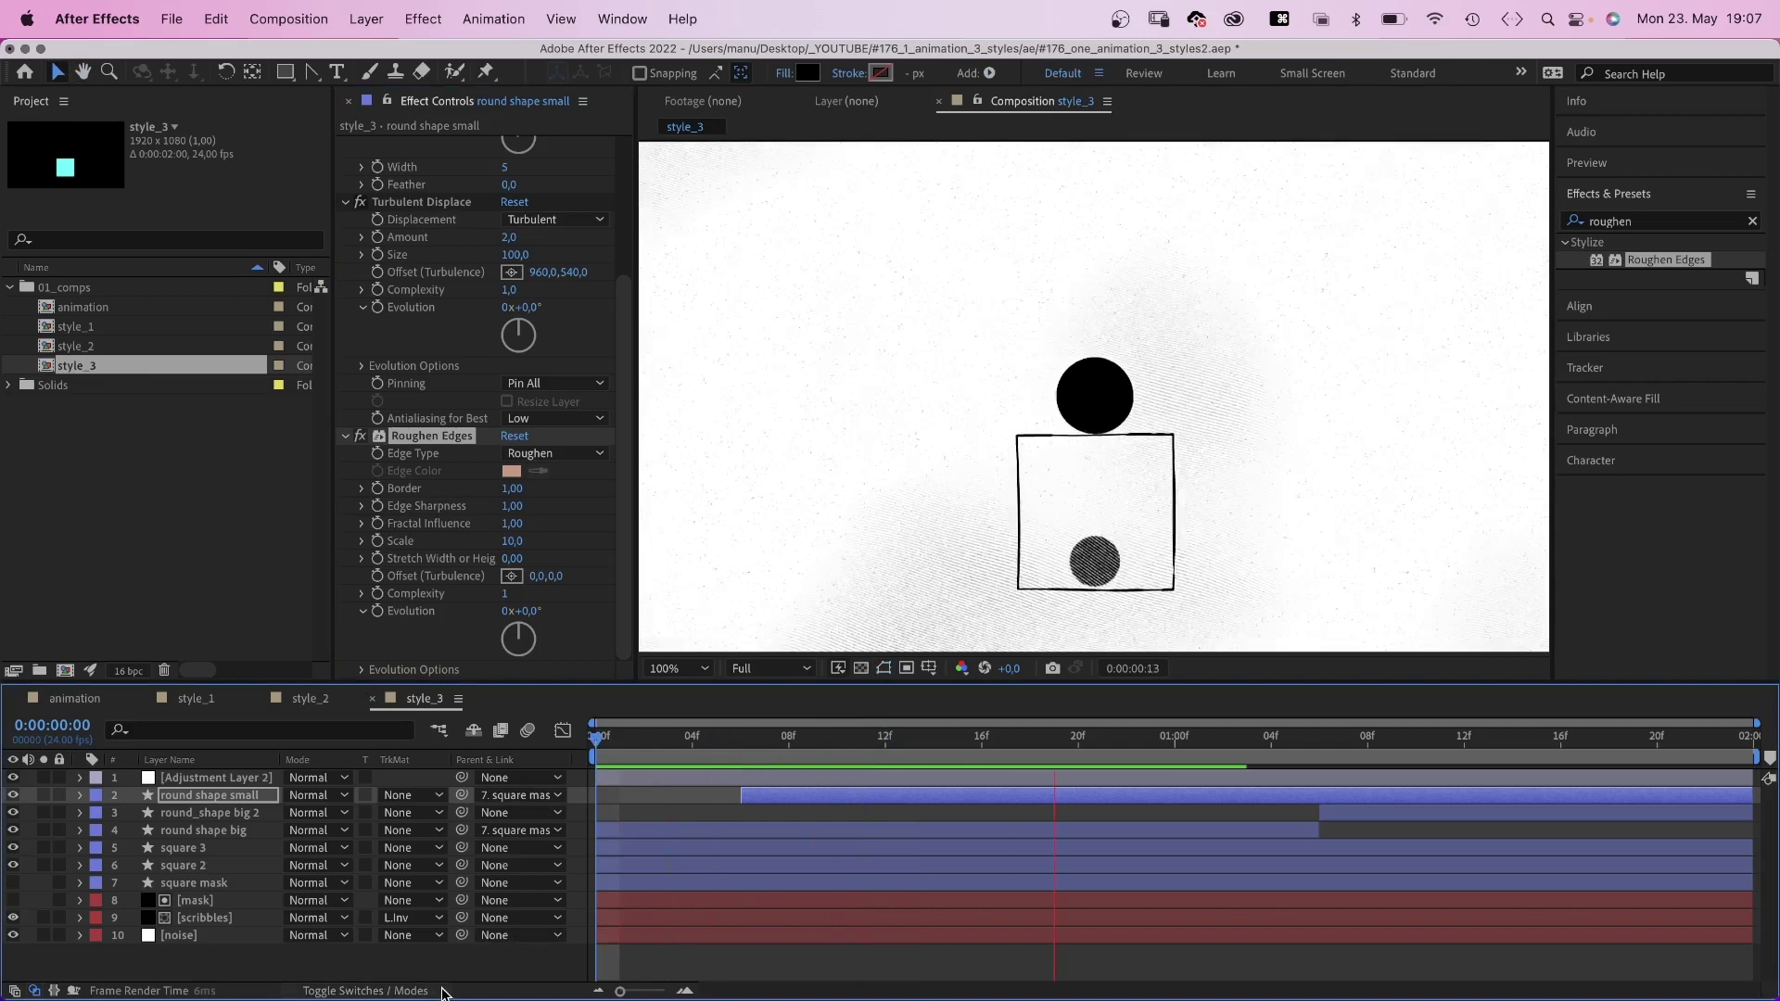